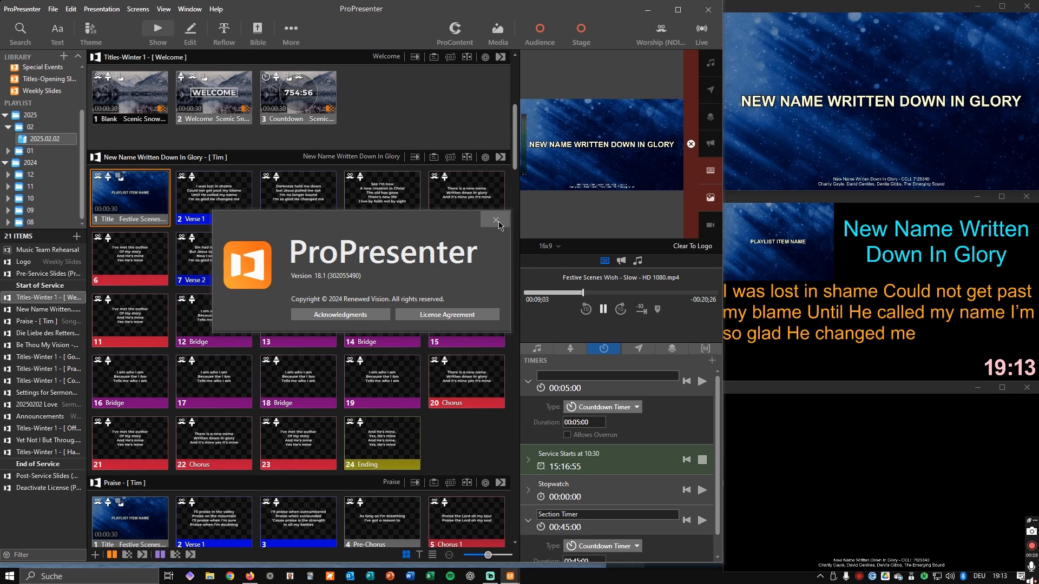
- Show the Verse 1 slide of New Name Written Down In Glory, switching the preview to NDI before it and to Stage Screen after it
{"action": "left_click", "coordinate": [495, 220]}
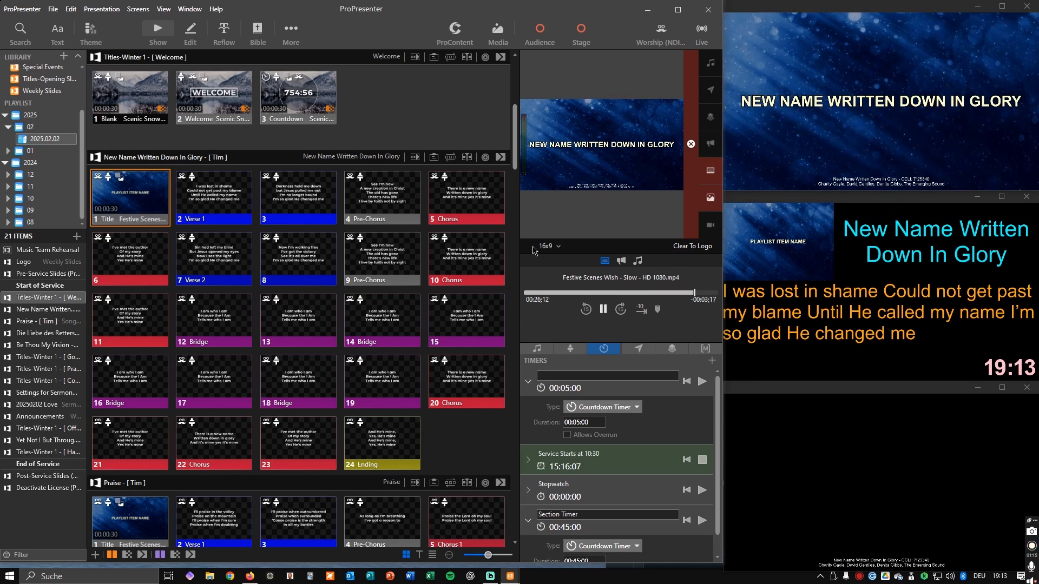
{"action": "left_click", "coordinate": [557, 246]}
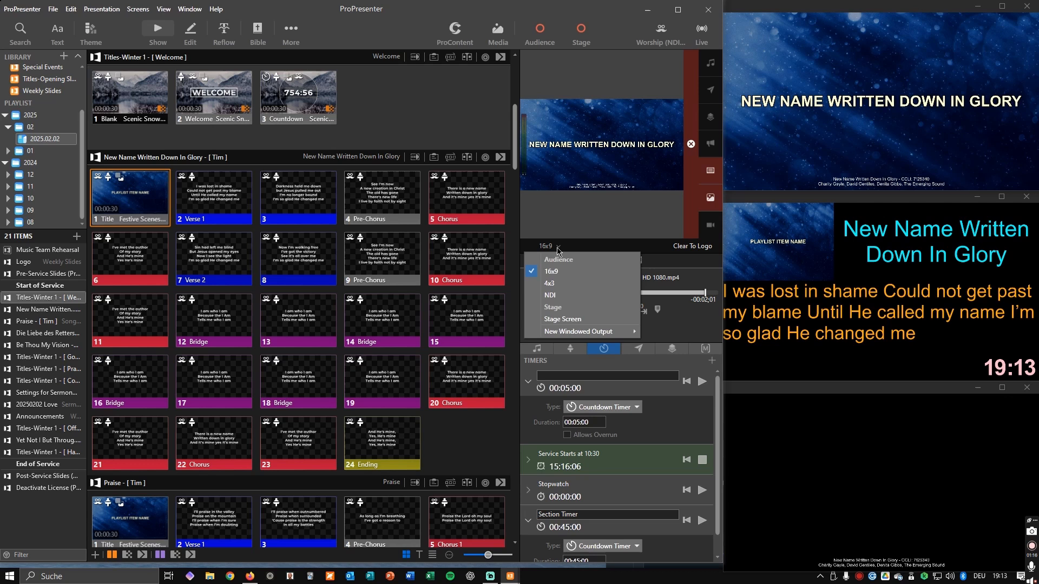
{"action": "left_click", "coordinate": [551, 296]}
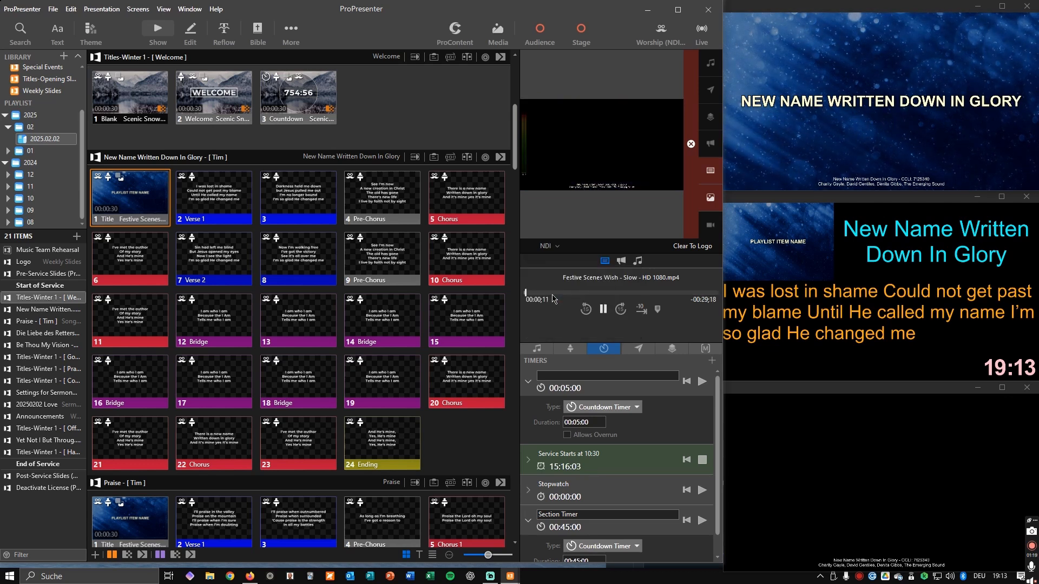
{"action": "left_click", "coordinate": [198, 208]}
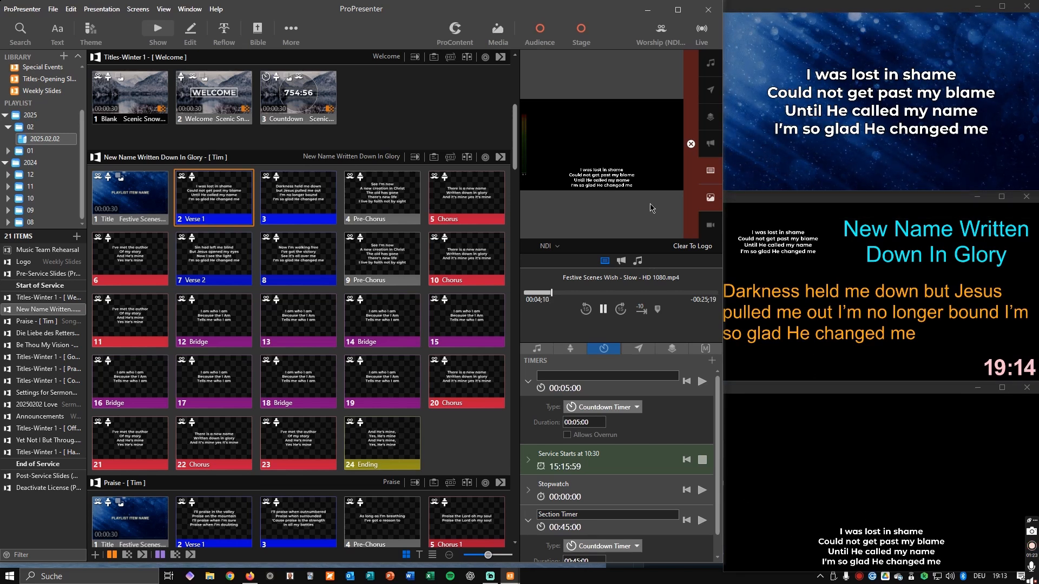
{"action": "left_click", "coordinate": [543, 247]}
{"action": "left_click", "coordinate": [563, 320]}
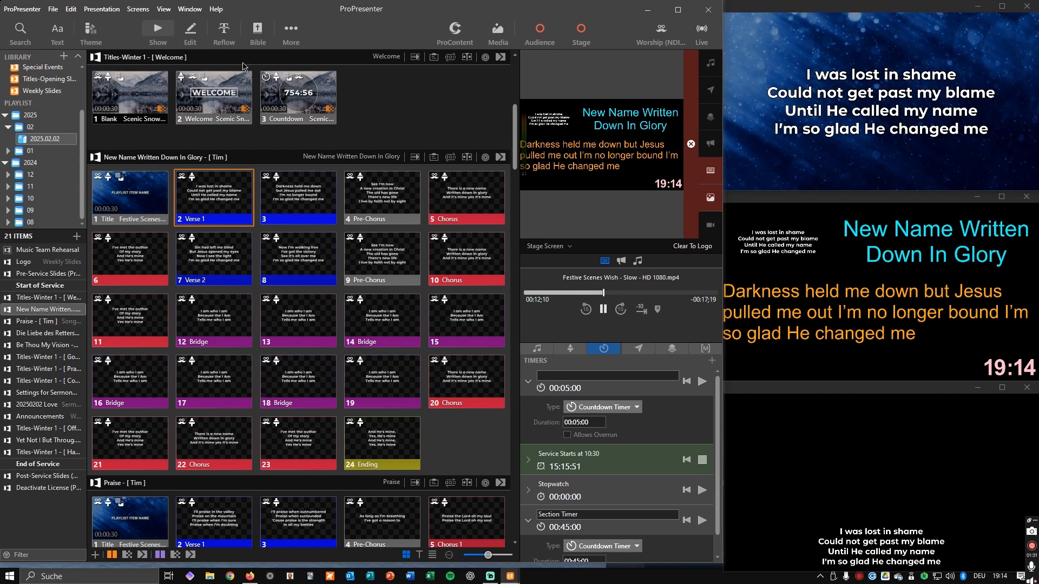
- Import the Sunday Service plan "Unconventional Heroes - 3. Othniel" from Planning Center as a new playlist
{"action": "left_click", "coordinate": [63, 56]}
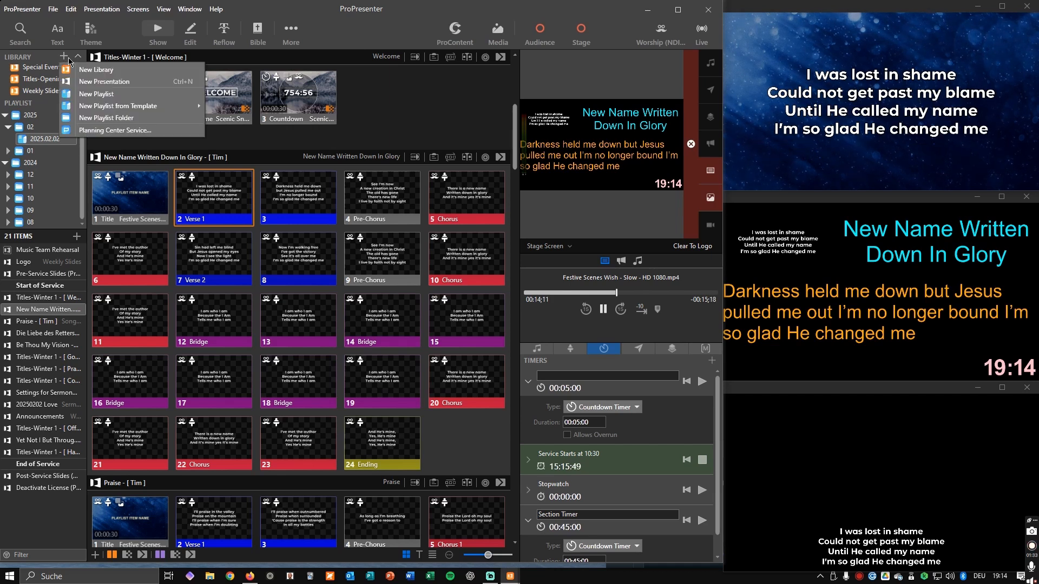
{"action": "left_click", "coordinate": [99, 133]}
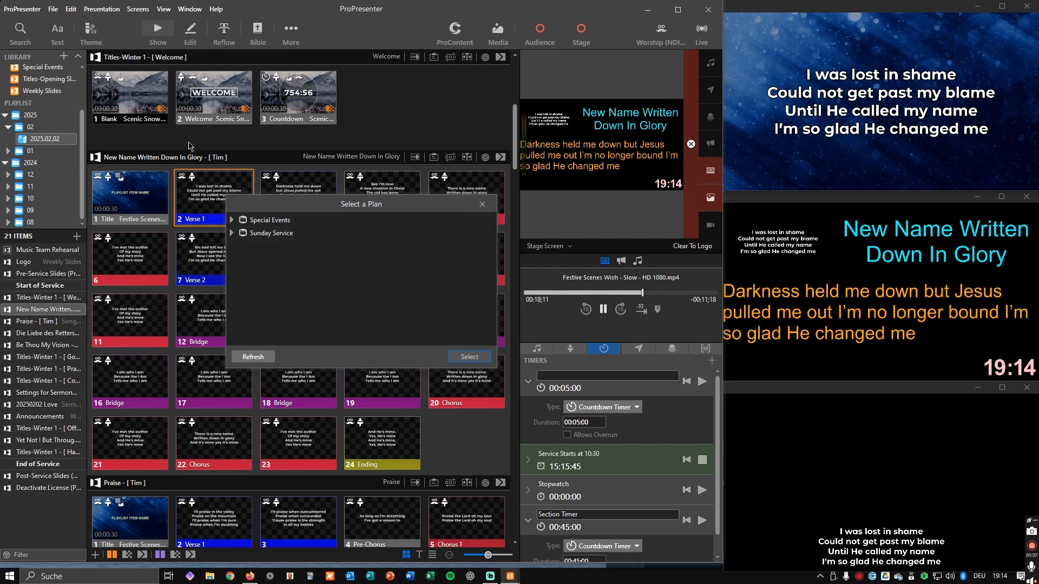
{"action": "left_click", "coordinate": [232, 235]}
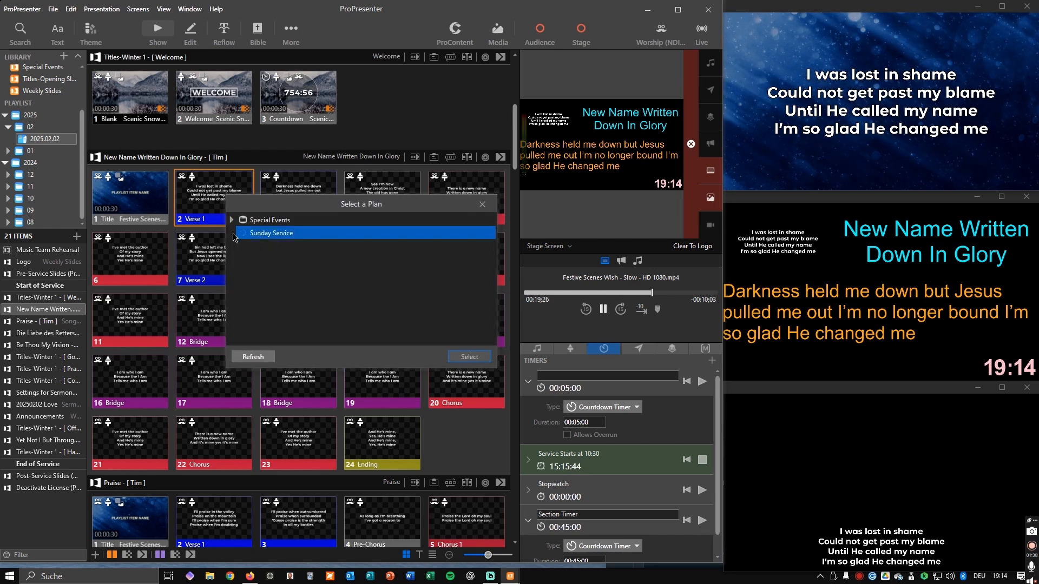
{"action": "left_click", "coordinate": [300, 248]}
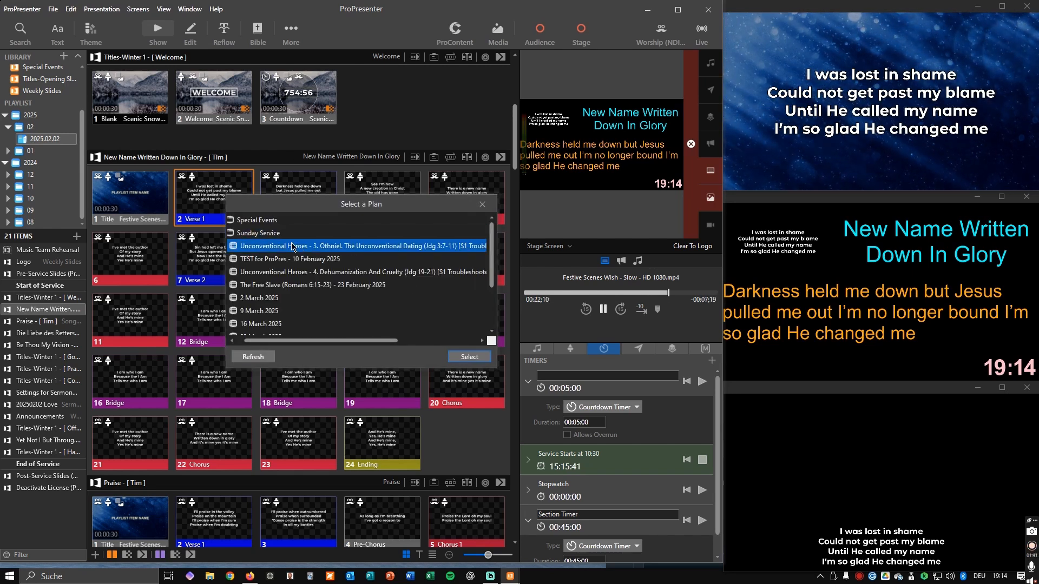
{"action": "left_click", "coordinate": [480, 358]}
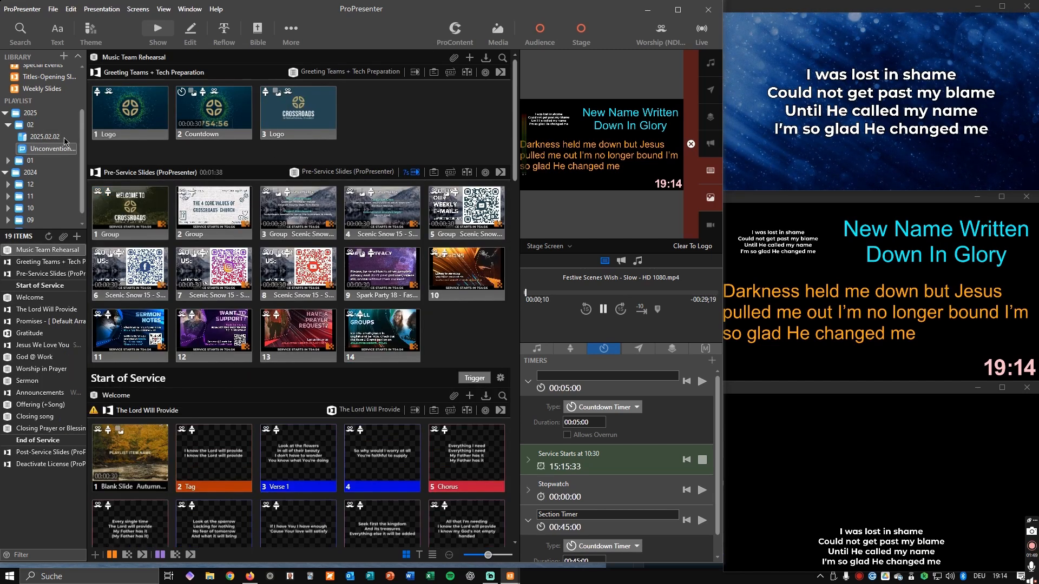
- Convert the imported Planning Center playlist to a standard playlist and rename it 2025.02.09
{"action": "right_click", "coordinate": [39, 152]}
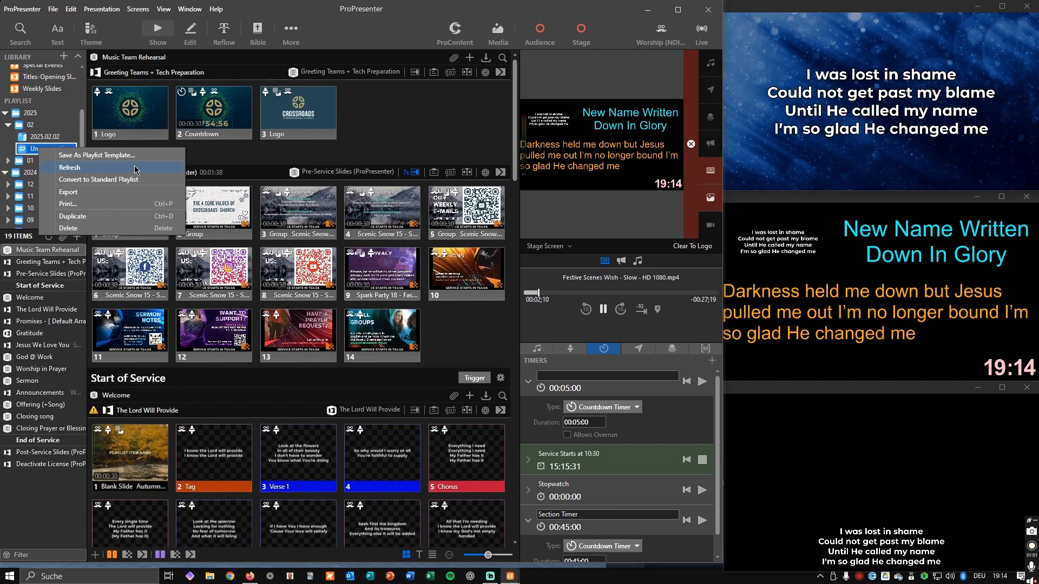
{"action": "left_click", "coordinate": [95, 181]}
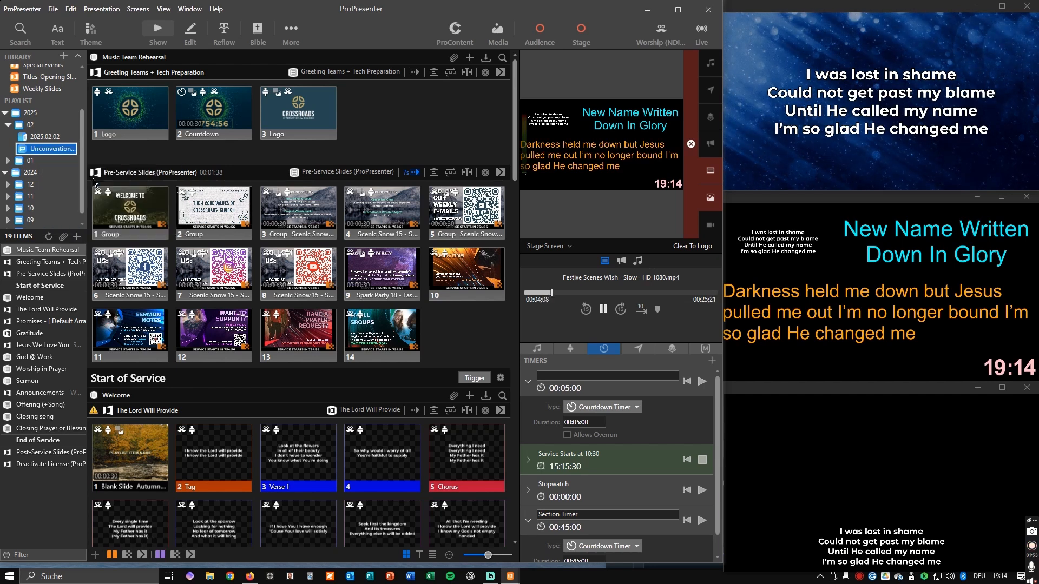
{"action": "right_click", "coordinate": [45, 153]}
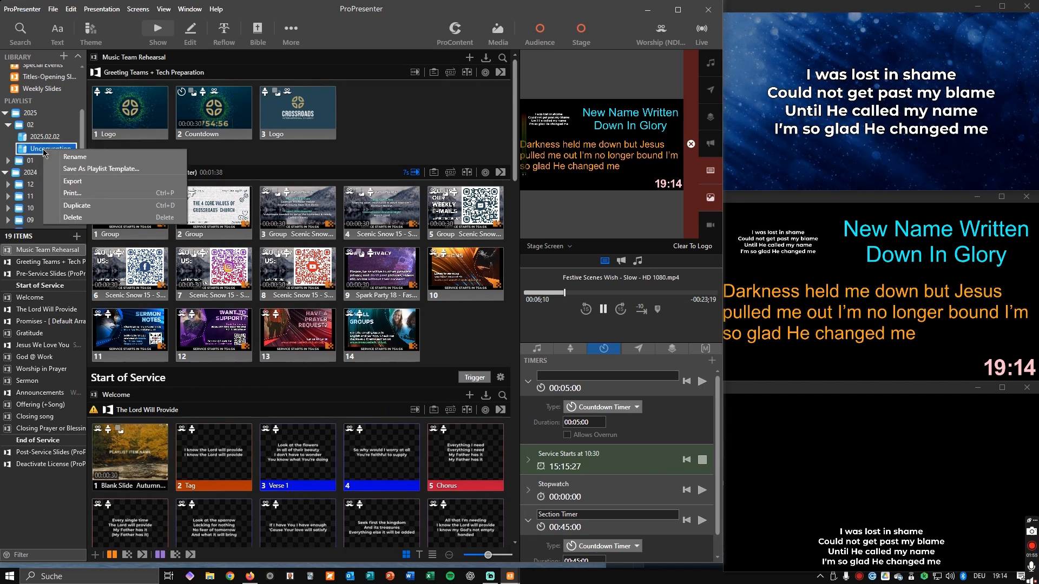
{"action": "left_click", "coordinate": [78, 158]}
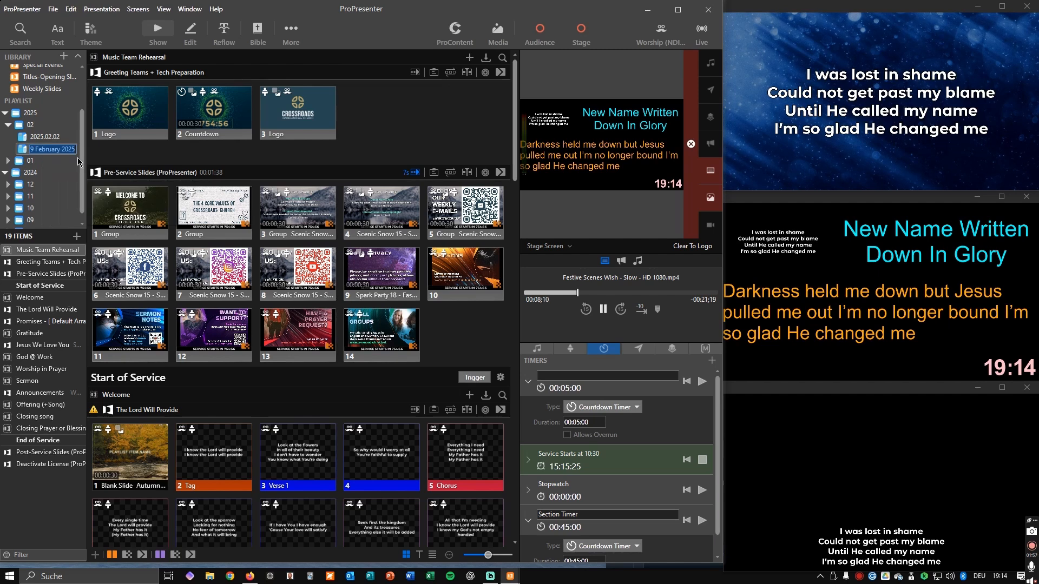
{"action": "type", "text": "2025"}
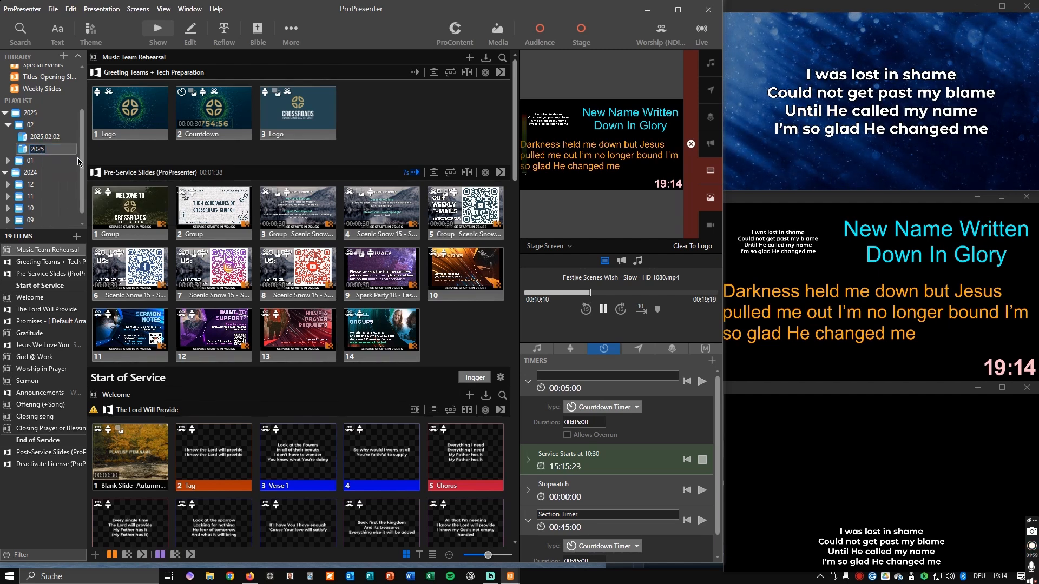
{"action": "type", "text": ".02"}
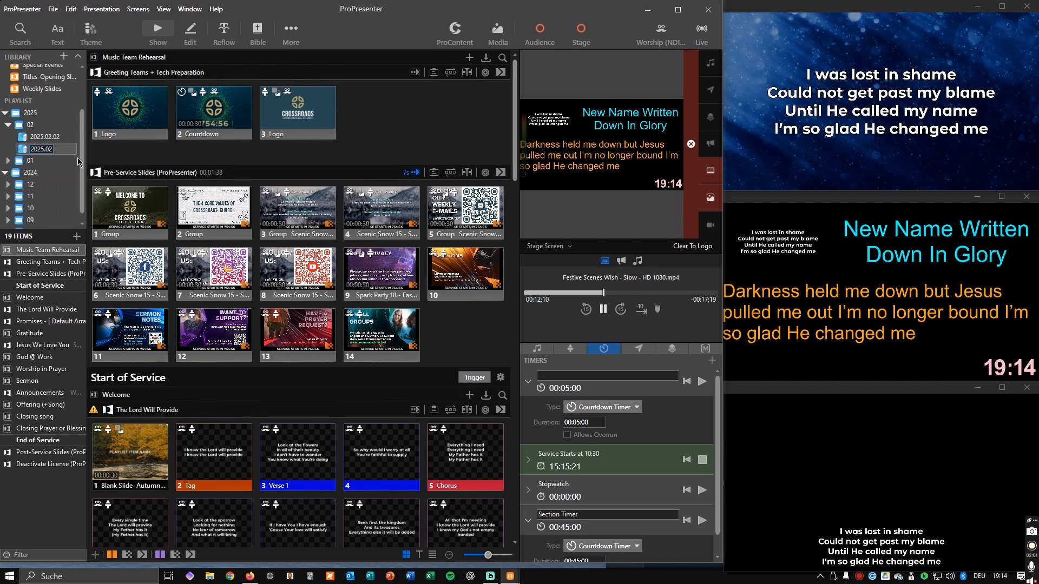
{"action": "type", "text": ".09"}
{"action": "key", "text": "Return"}
- Move the 2025.02.09 playlist above 2025.02.02 in the 02 folder and collapse the 2024 folder
{"action": "left_click_drag", "start_coordinate": [47, 152], "coordinate": [43, 131]}
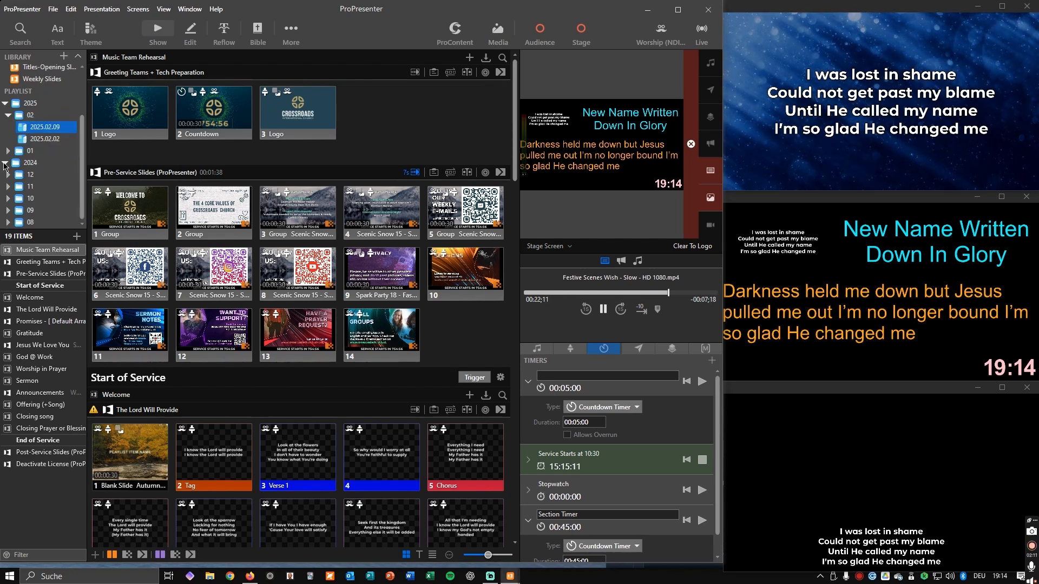
{"action": "left_click", "coordinate": [4, 164]}
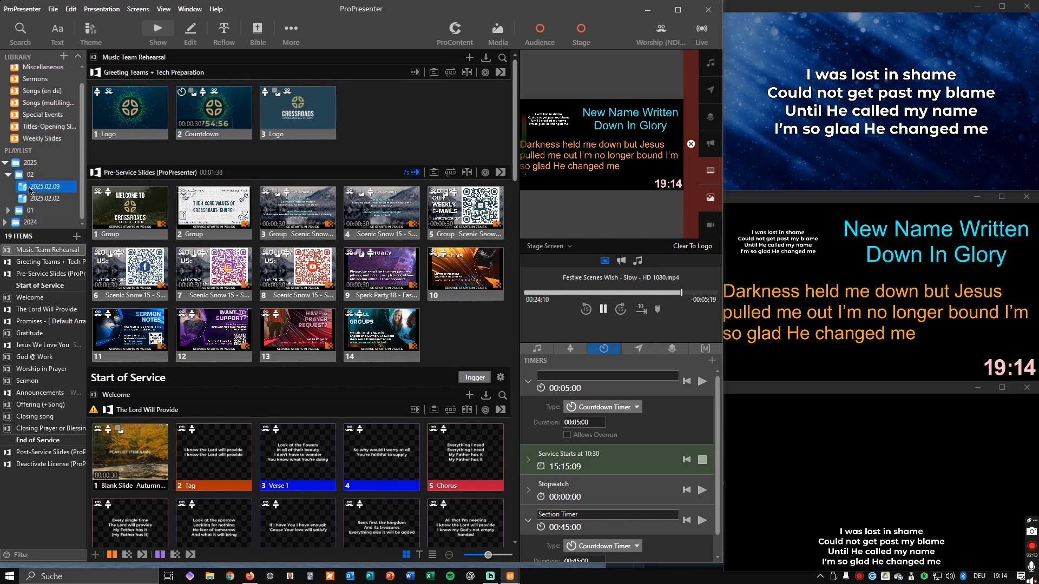
- Review the items of the 2025.02.09 playlist, from the pre-service slides and songs through to the post-service slides
{"action": "left_click", "coordinate": [26, 311]}
{"action": "scroll", "coordinate": [351, 260], "scroll_direction": "up", "scroll_amount": 1}
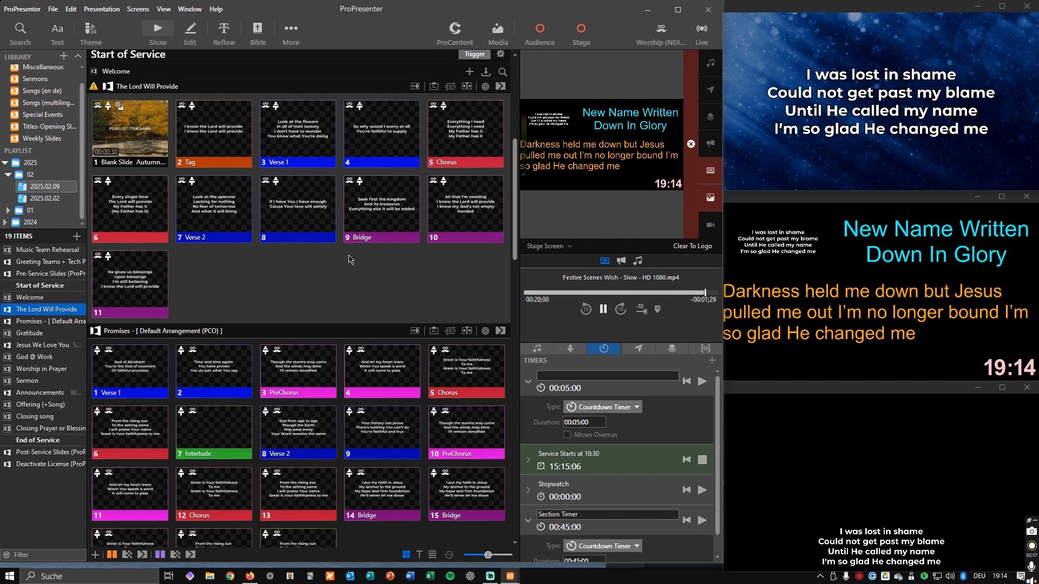
{"action": "scroll", "coordinate": [352, 261], "scroll_direction": "up", "scroll_amount": 5}
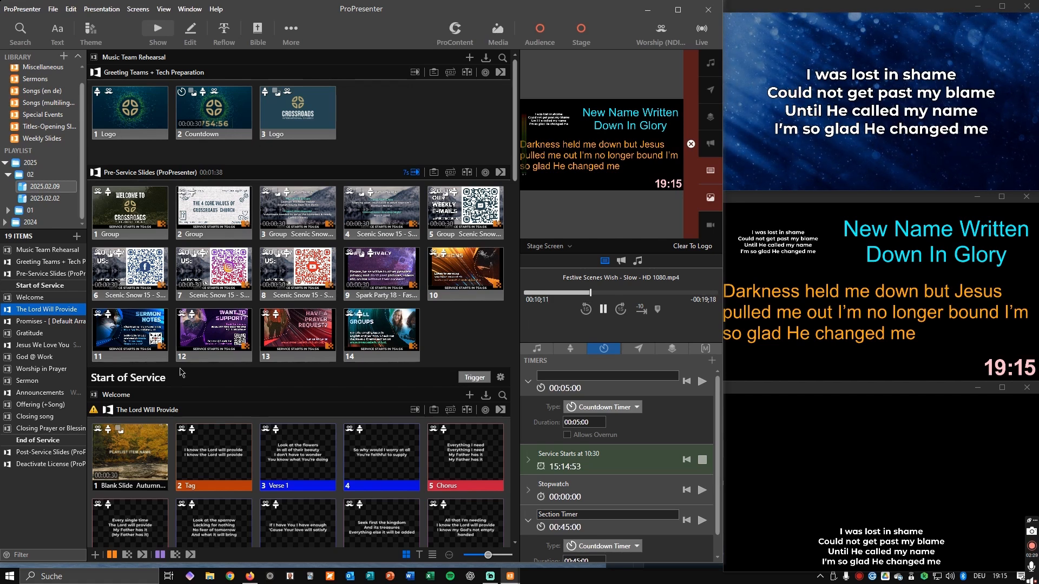
{"action": "left_click", "coordinate": [34, 454]}
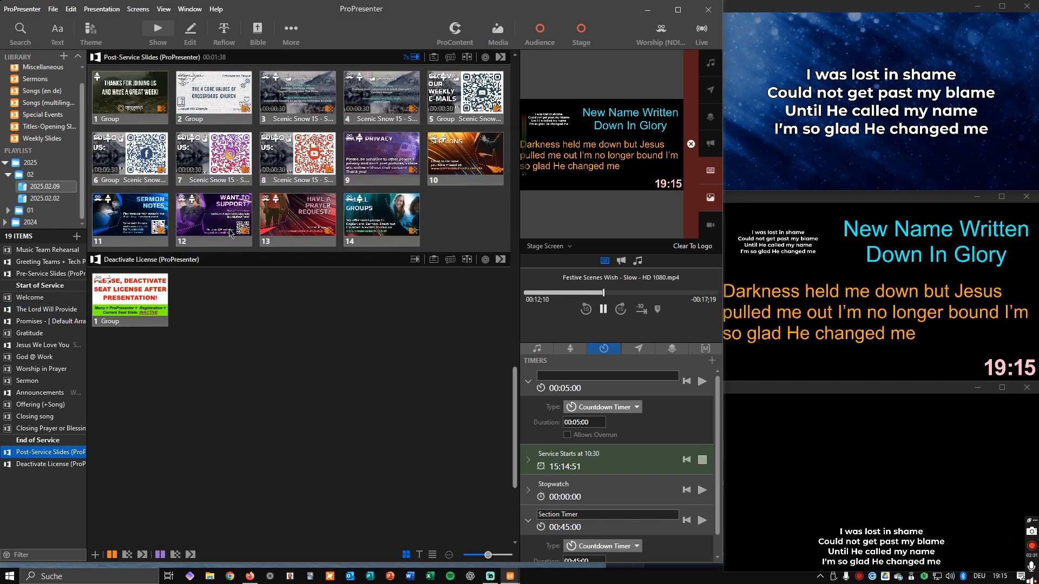
{"action": "scroll", "coordinate": [229, 355], "scroll_direction": "up", "scroll_amount": 3}
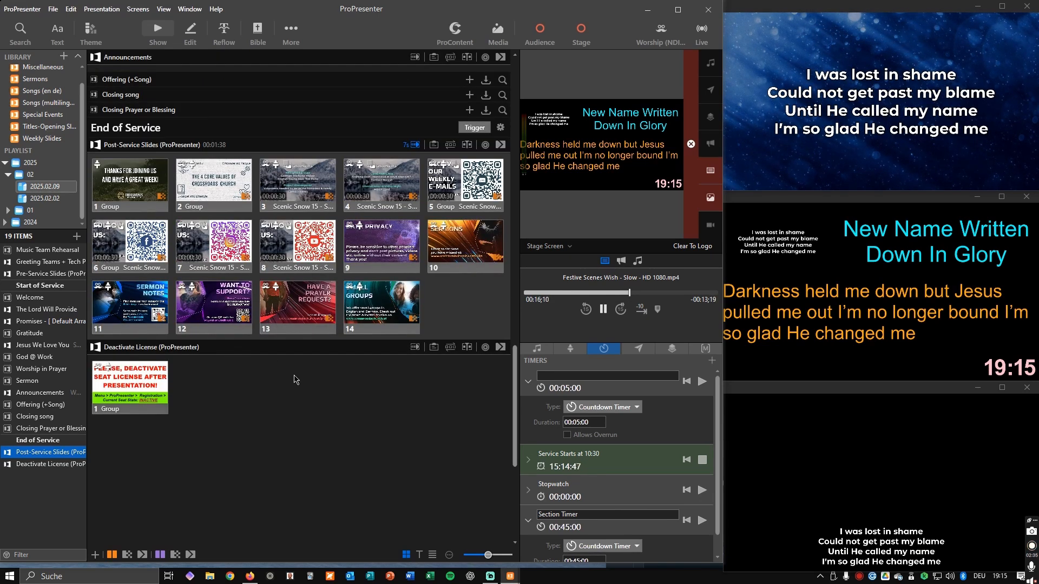
{"action": "scroll", "coordinate": [237, 361], "scroll_direction": "up", "scroll_amount": 1}
{"action": "scroll", "coordinate": [236, 362], "scroll_direction": "up", "scroll_amount": 10}
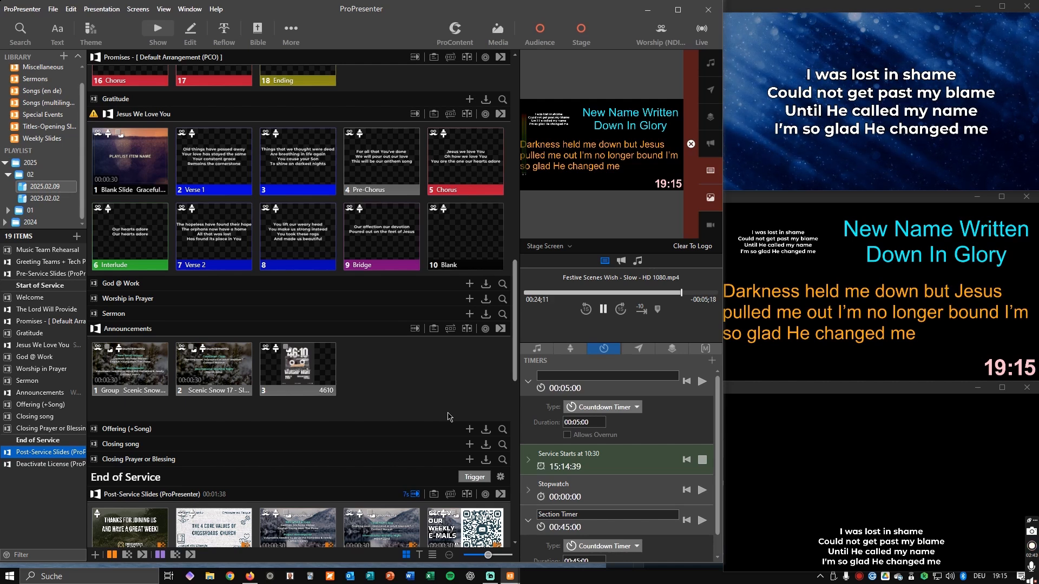
{"action": "scroll", "coordinate": [432, 418], "scroll_direction": "up", "scroll_amount": 15}
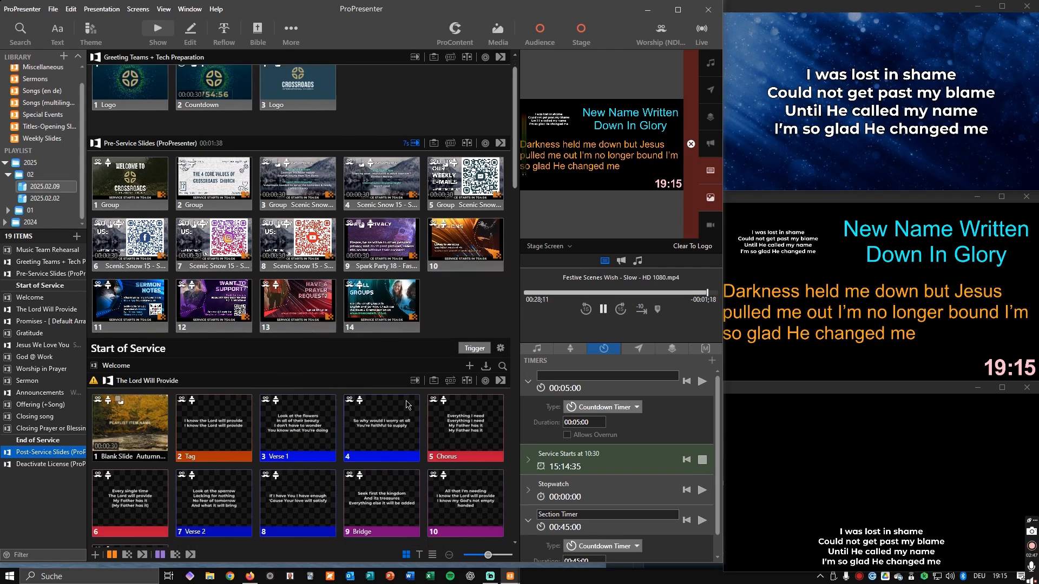
{"action": "scroll", "coordinate": [410, 403], "scroll_direction": "down", "scroll_amount": 3}
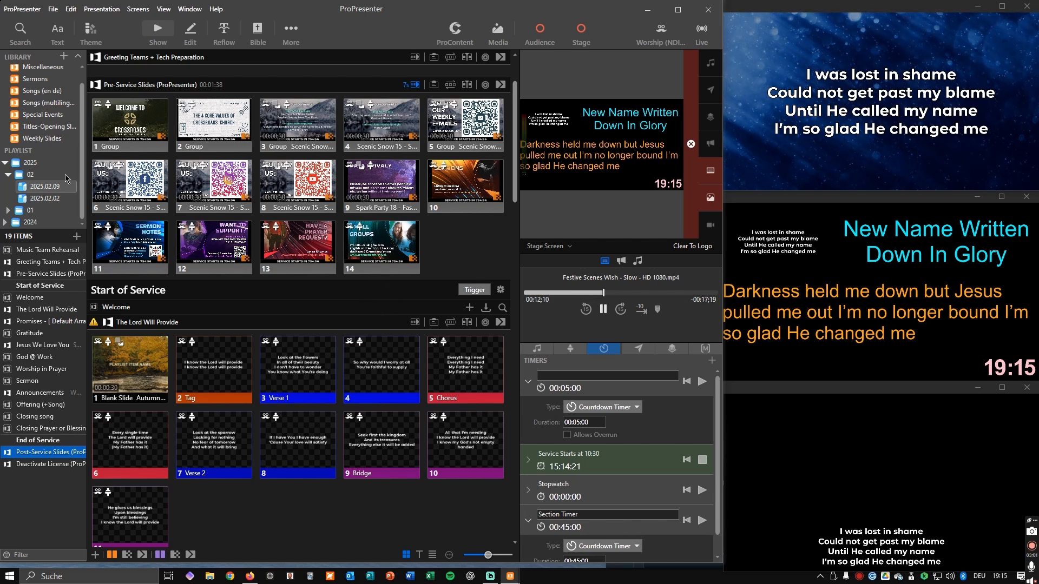
- Add the Titles-Winter 1 presentation from the opening titles library to the 2025.02.09 playlist directly below Welcome
{"action": "left_click", "coordinate": [34, 127]}
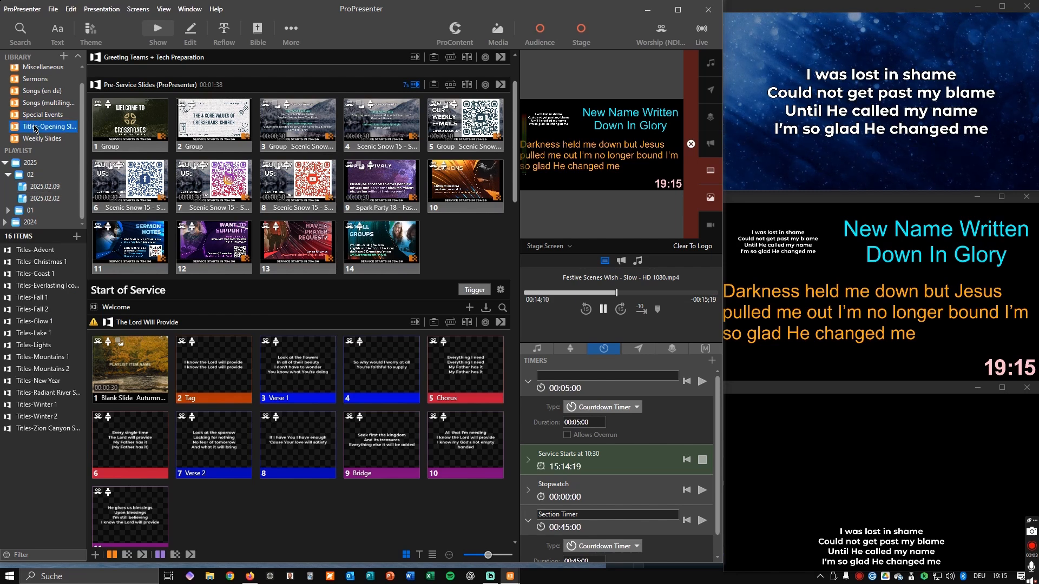
{"action": "left_click", "coordinate": [37, 405]}
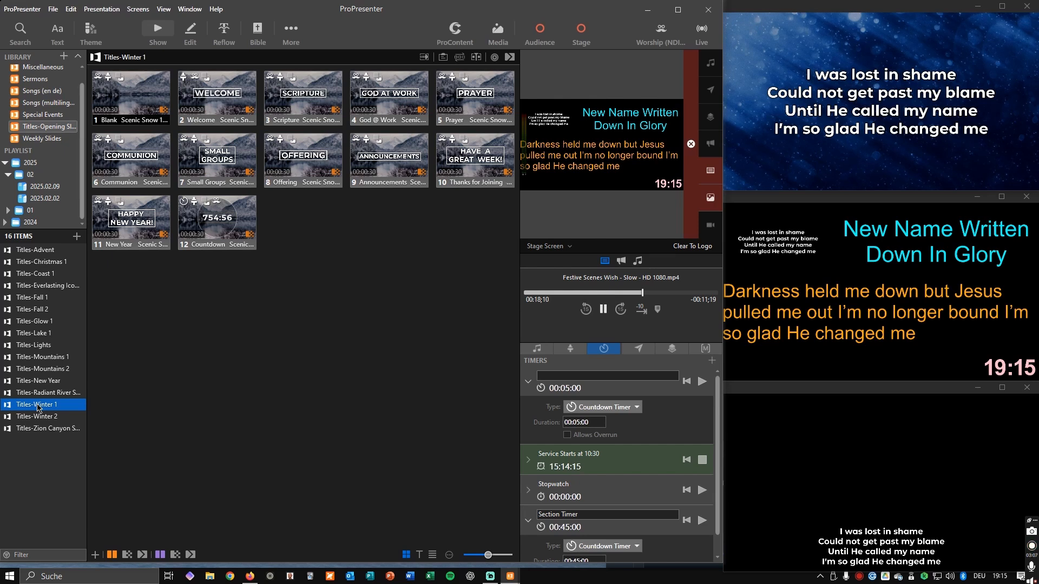
{"action": "left_click", "coordinate": [35, 417]}
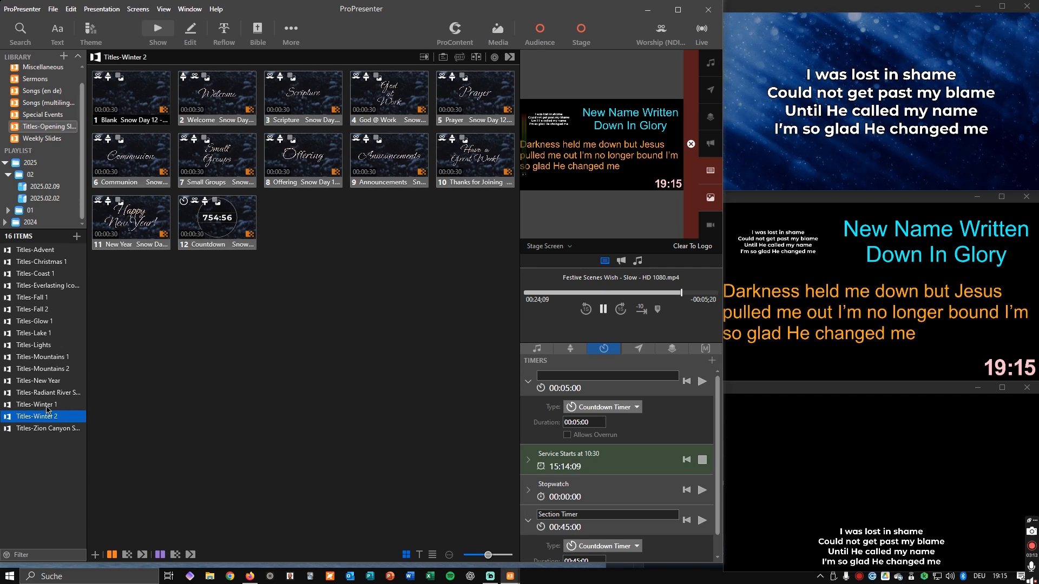
{"action": "left_click", "coordinate": [47, 407]}
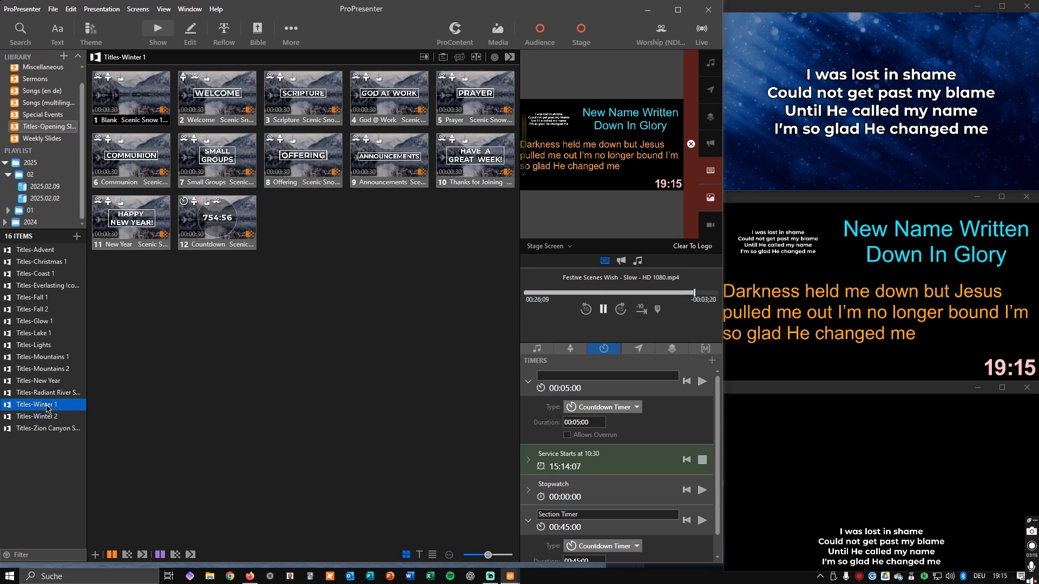
{"action": "left_click_drag", "start_coordinate": [47, 409], "coordinate": [45, 307]}
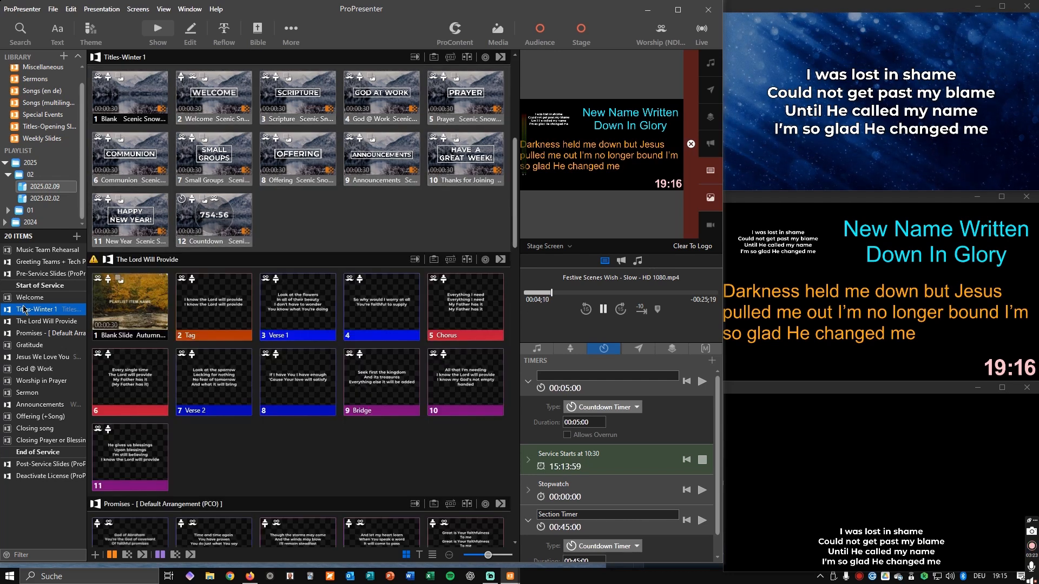
- Delete the empty Welcome placeholder under Start of Service from the playlist
{"action": "scroll", "coordinate": [276, 263], "scroll_direction": "up", "scroll_amount": 3}
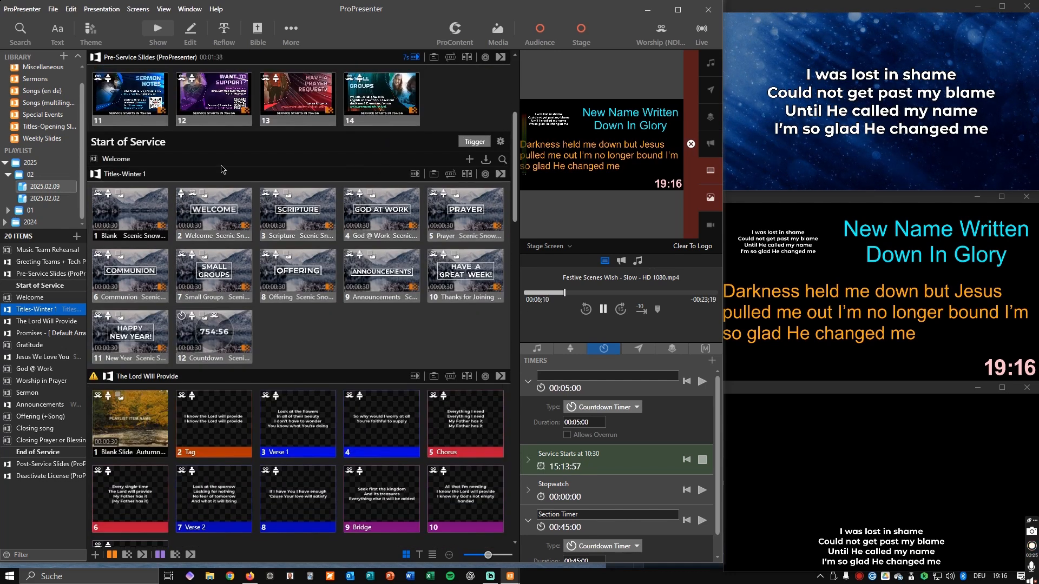
{"action": "right_click", "coordinate": [26, 297]}
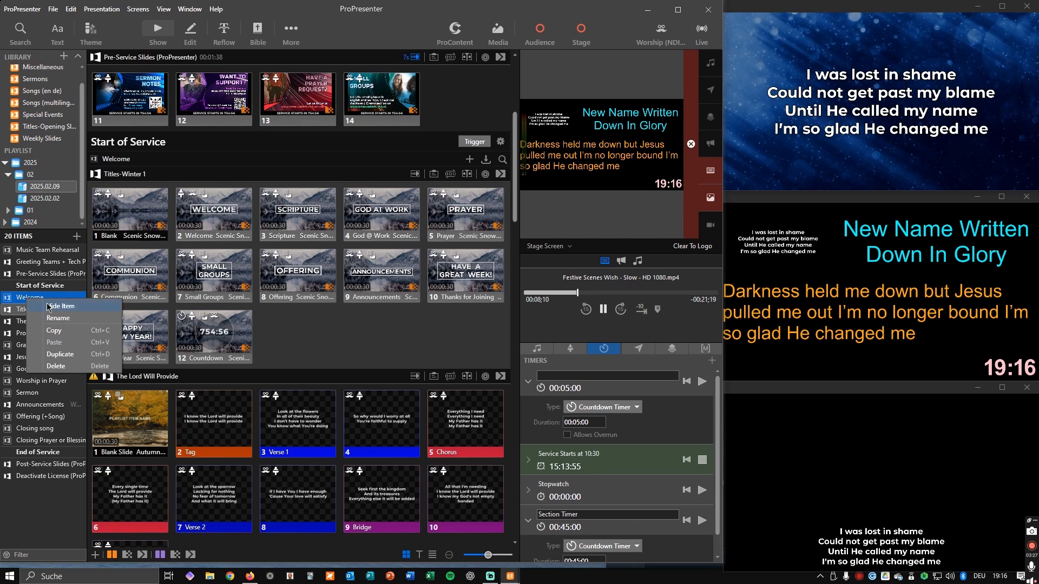
{"action": "left_click", "coordinate": [64, 370]}
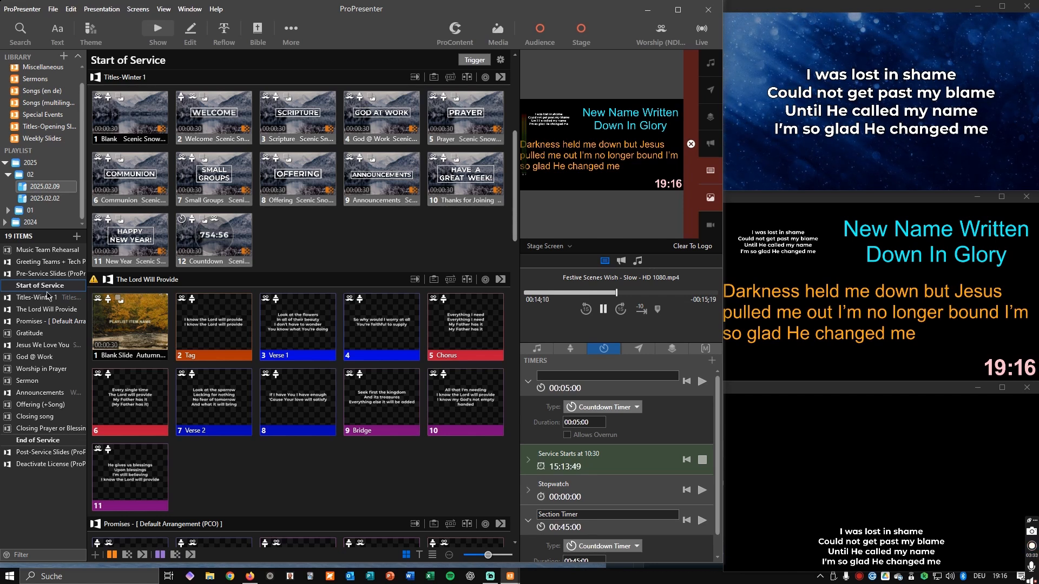
- Apply the Welcome arrangement to the Titles-Winter 1 presentation under Start of Service in the 2025.02.09 playlist
{"action": "left_click", "coordinate": [43, 296]}
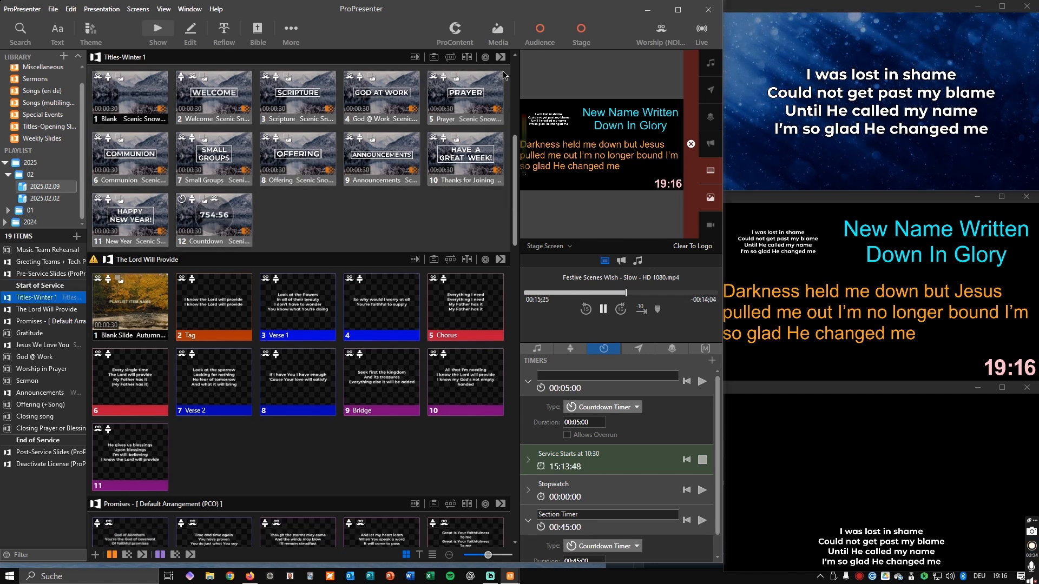
{"action": "left_click", "coordinate": [450, 57]}
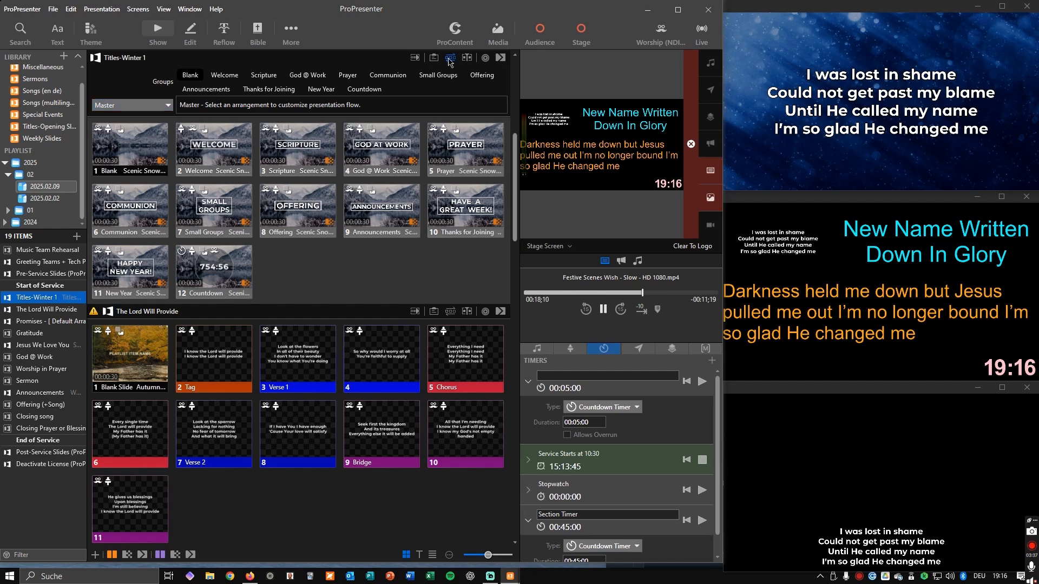
{"action": "left_click", "coordinate": [165, 105]}
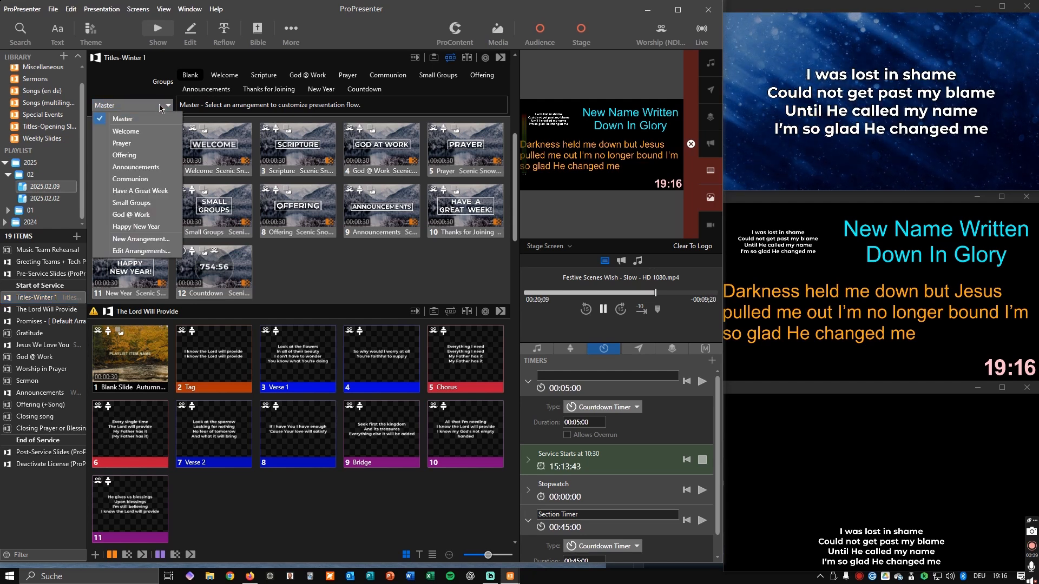
{"action": "left_click", "coordinate": [124, 132]}
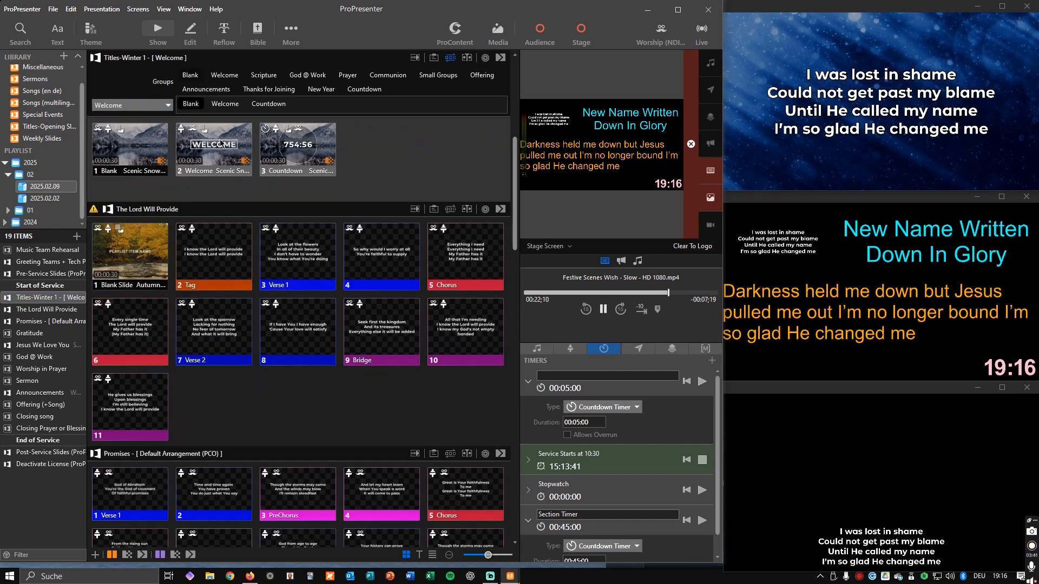
{"action": "left_click", "coordinate": [450, 58]}
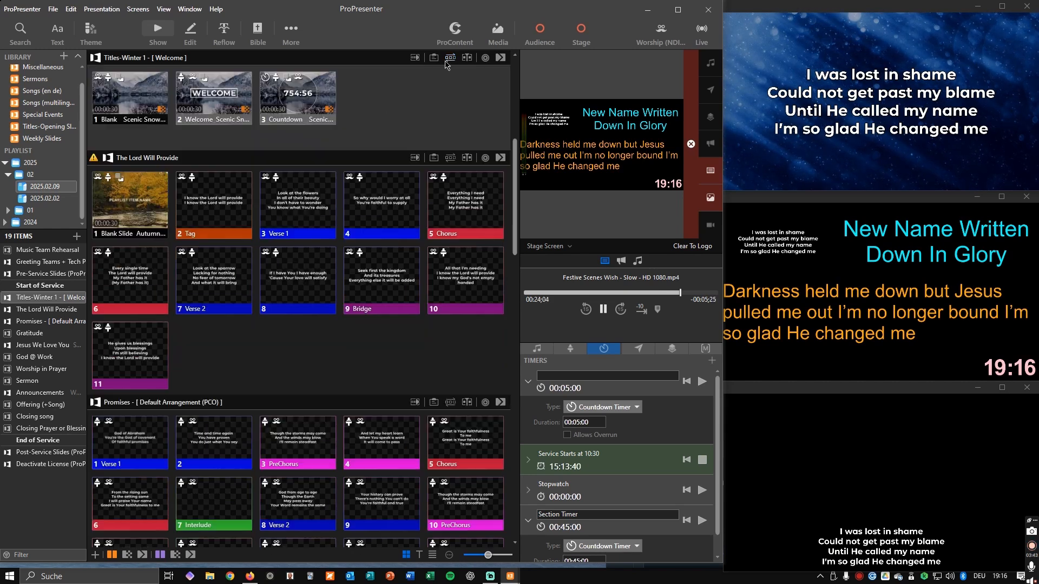
{"action": "scroll", "coordinate": [383, 198], "scroll_direction": "up", "scroll_amount": 3}
{"action": "scroll", "coordinate": [382, 198], "scroll_direction": "up", "scroll_amount": 3}
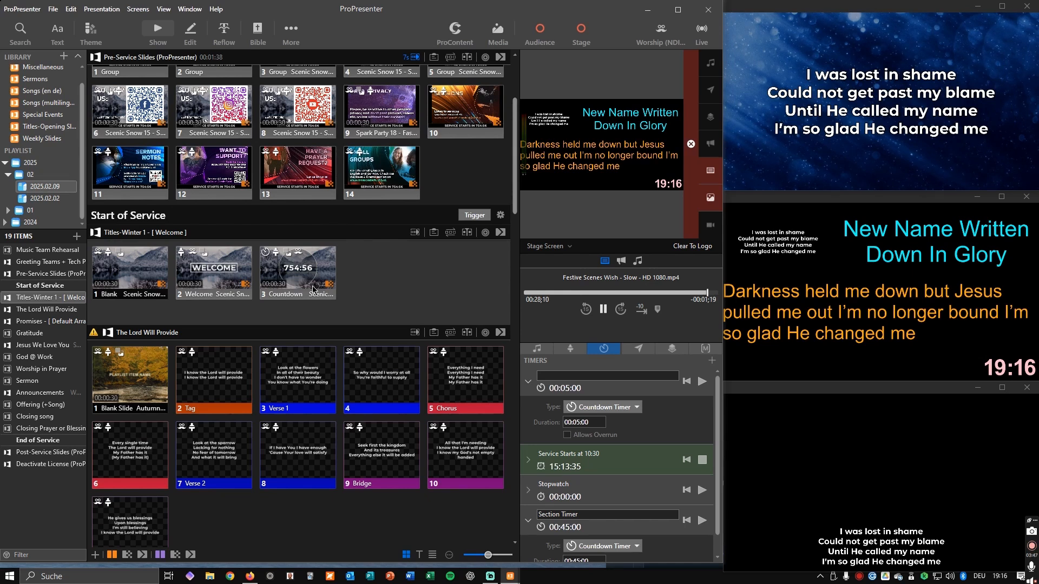
- Search the library for "titl" and link the God @ Work placeholder to the Titles-Winter 1 presentation
{"action": "left_click", "coordinate": [34, 358]}
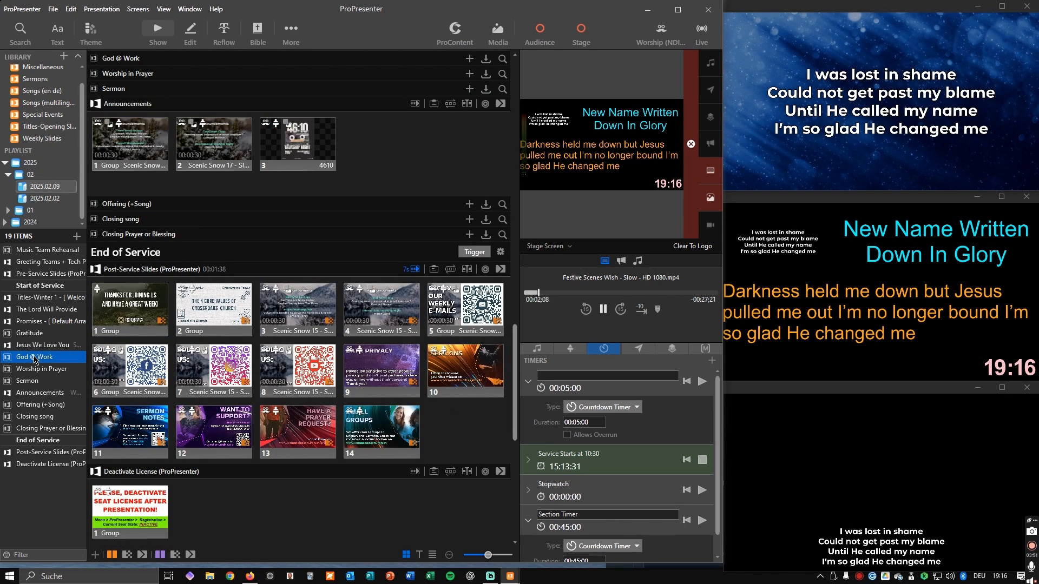
{"action": "left_click", "coordinate": [502, 58]}
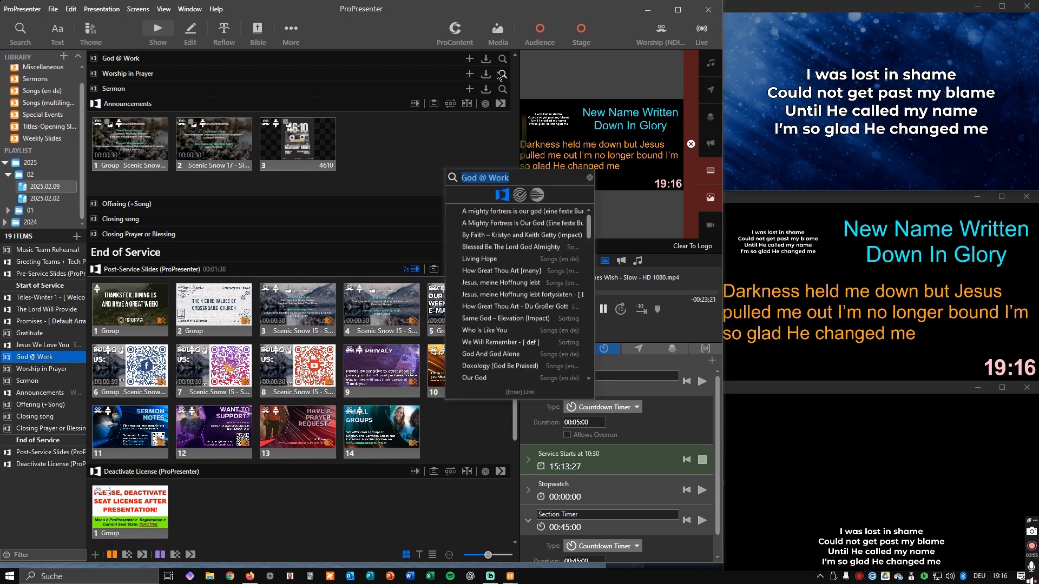
{"action": "type", "text": "titl"}
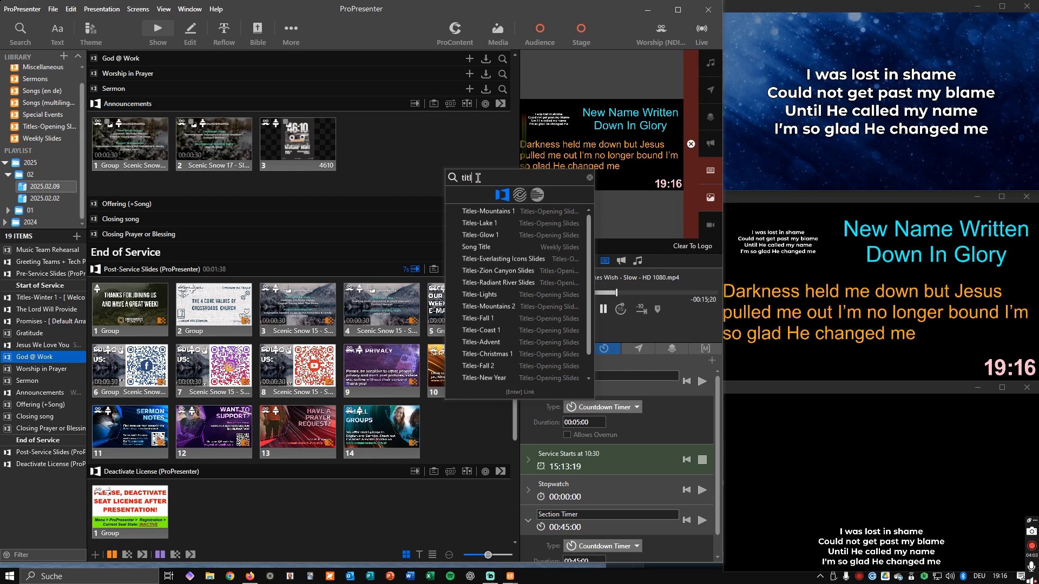
{"action": "scroll", "coordinate": [535, 357], "scroll_direction": "down", "scroll_amount": 1}
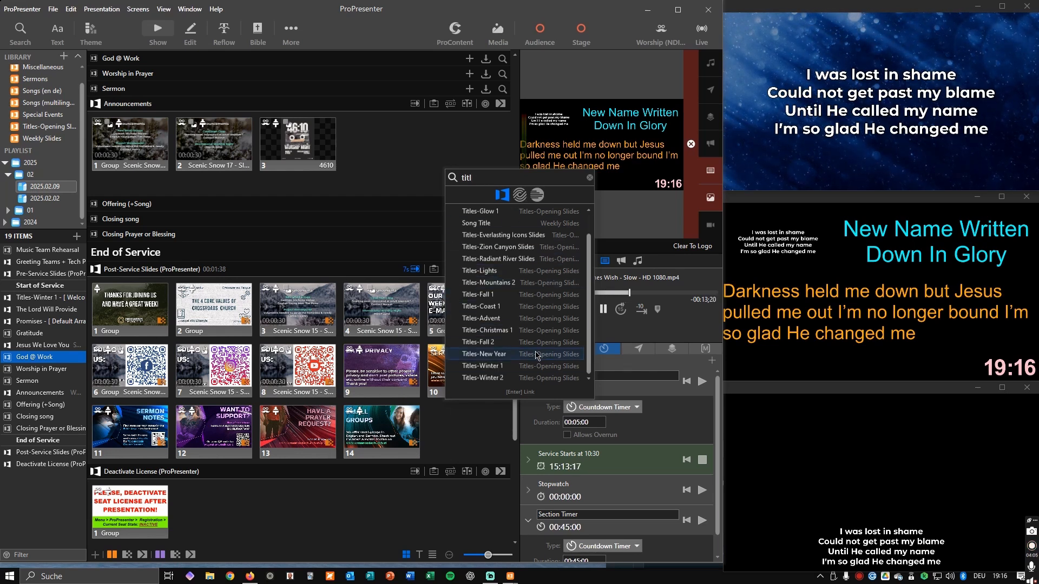
{"action": "double_click", "coordinate": [489, 369]}
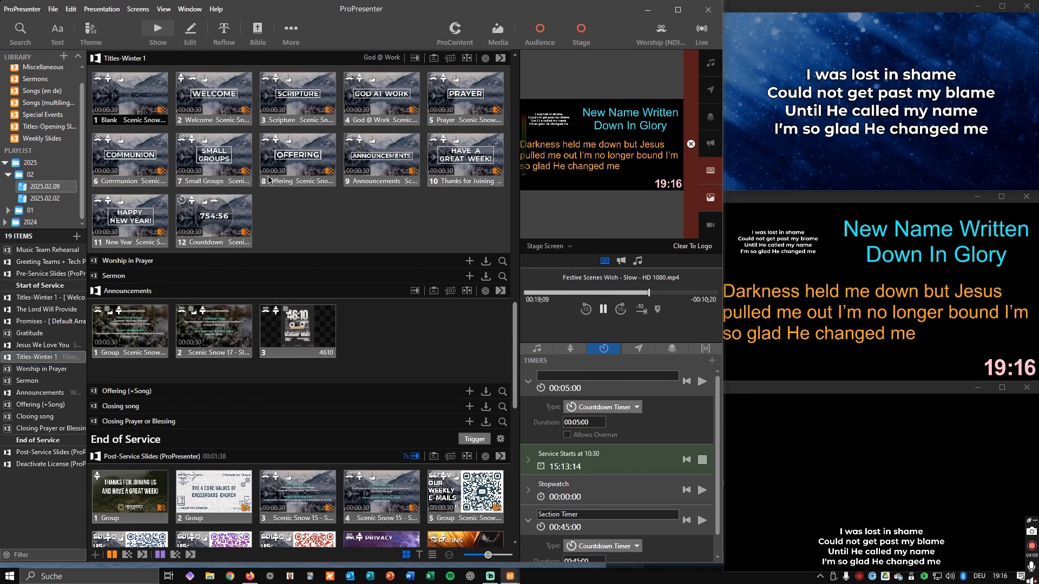
- Apply the God @ Work arrangement to the Titles-Winter 1 presentation linked to the God @ Work item
{"action": "left_click", "coordinate": [449, 58]}
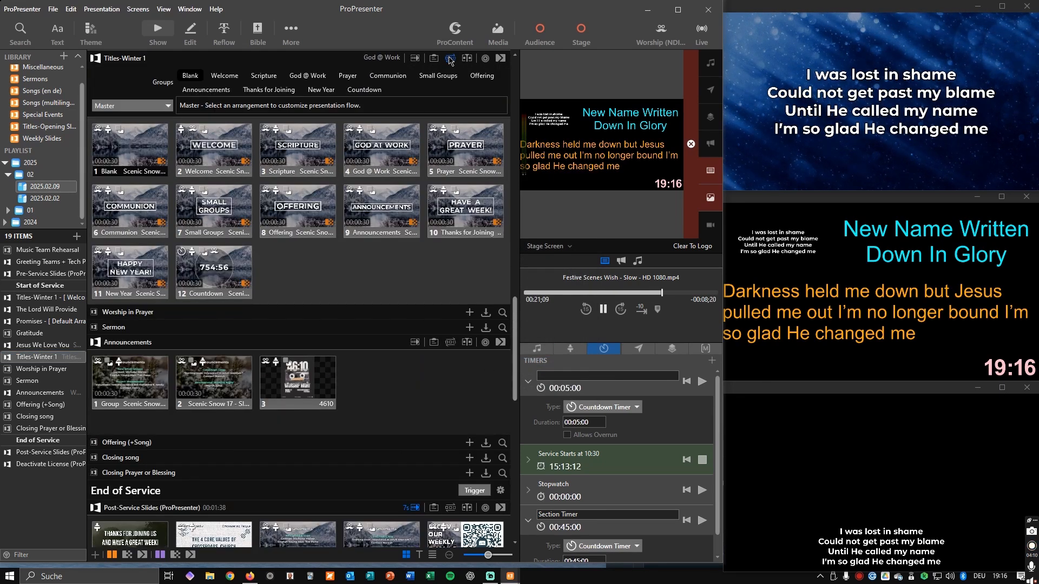
{"action": "left_click", "coordinate": [119, 107]}
{"action": "left_click", "coordinate": [130, 217]}
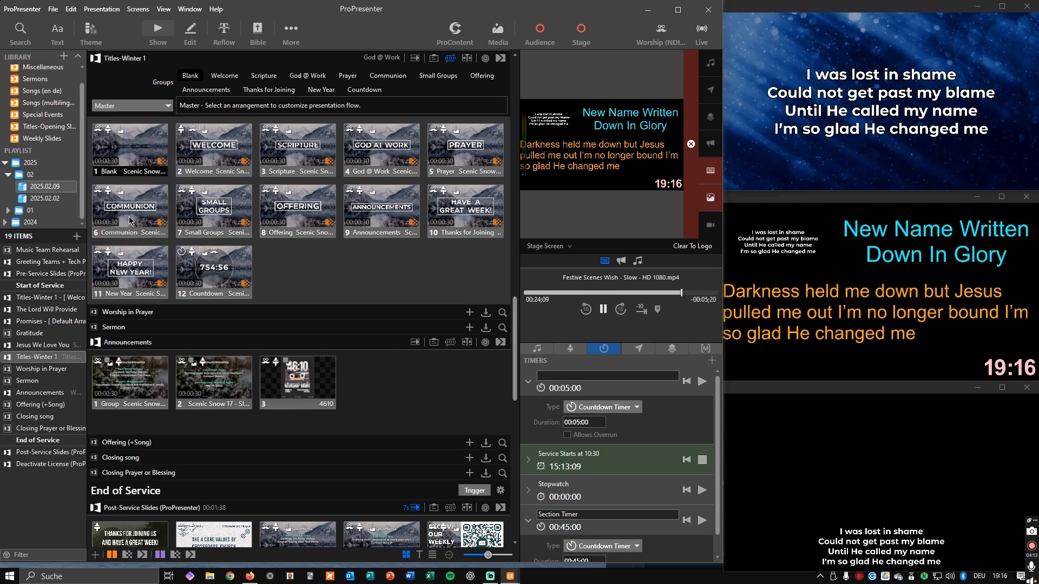
{"action": "left_click", "coordinate": [451, 58]}
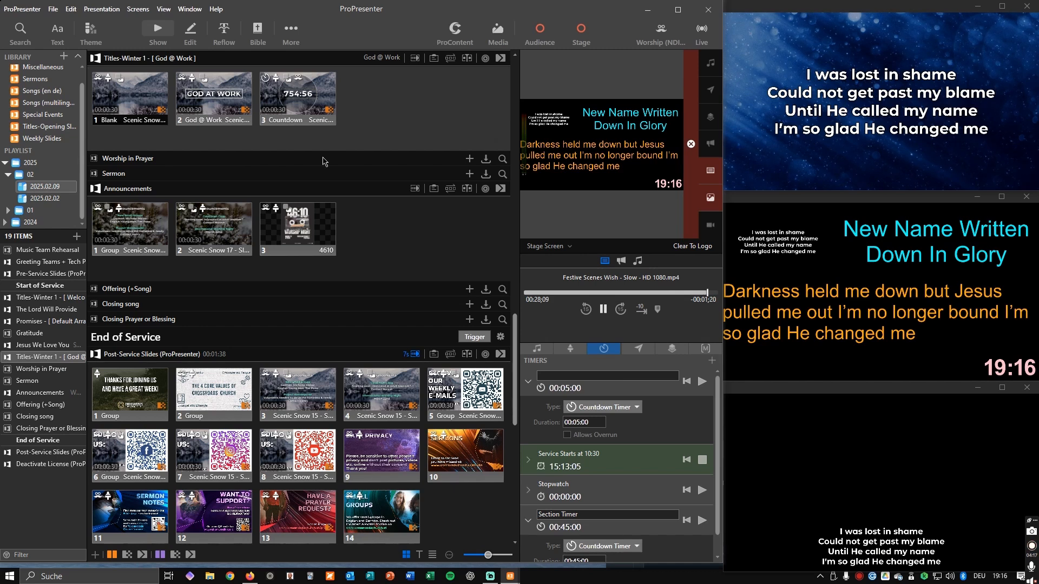
- Link the Worship in Prayer placeholder to Titles-Winter 1 and apply its Prayer arrangement
{"action": "left_click", "coordinate": [503, 159]}
{"action": "type", "text": "titl"}
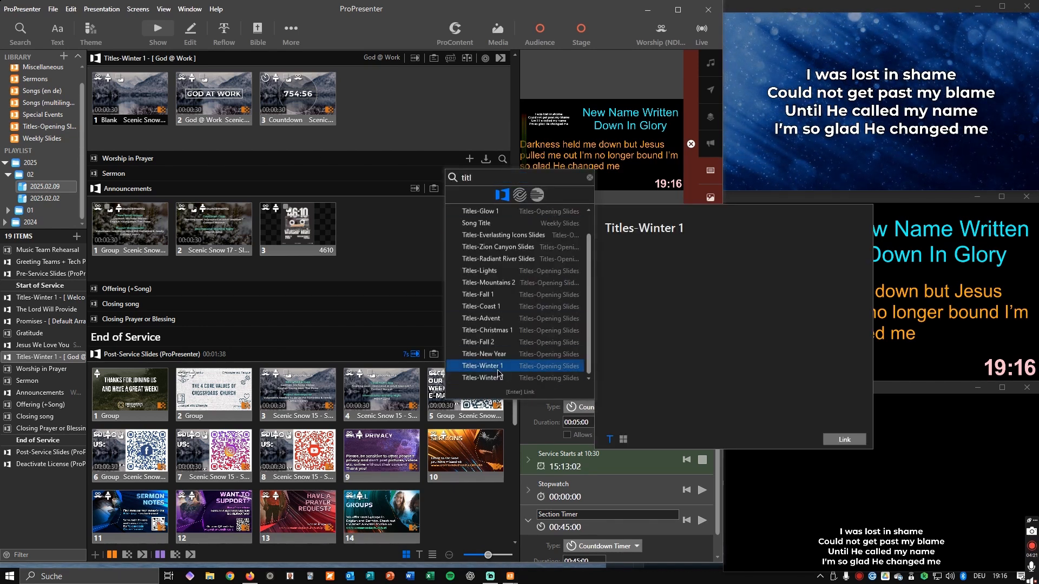
{"action": "left_click", "coordinate": [486, 366]}
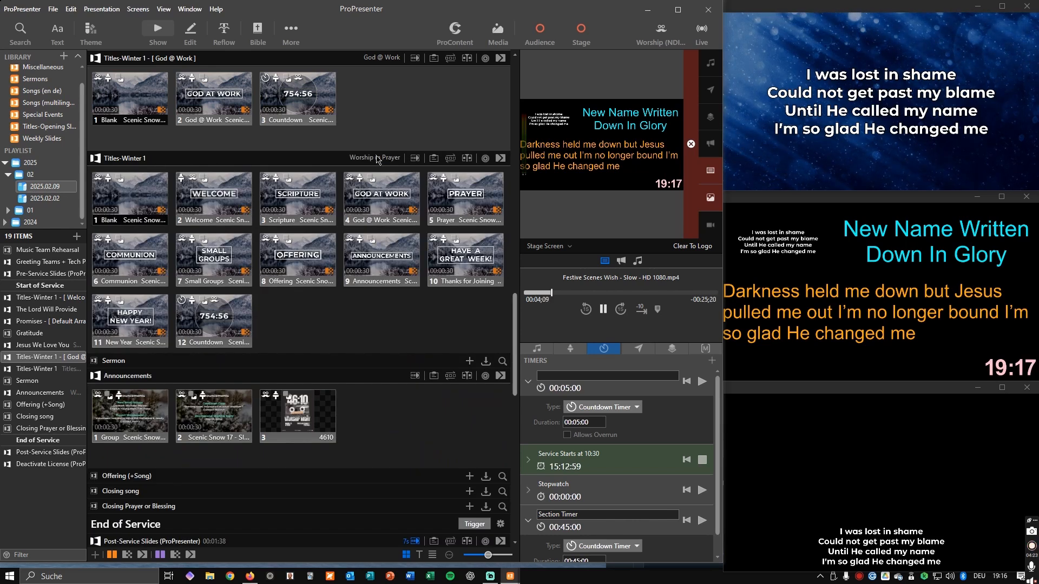
{"action": "left_click", "coordinate": [450, 159]}
{"action": "left_click", "coordinate": [156, 207]}
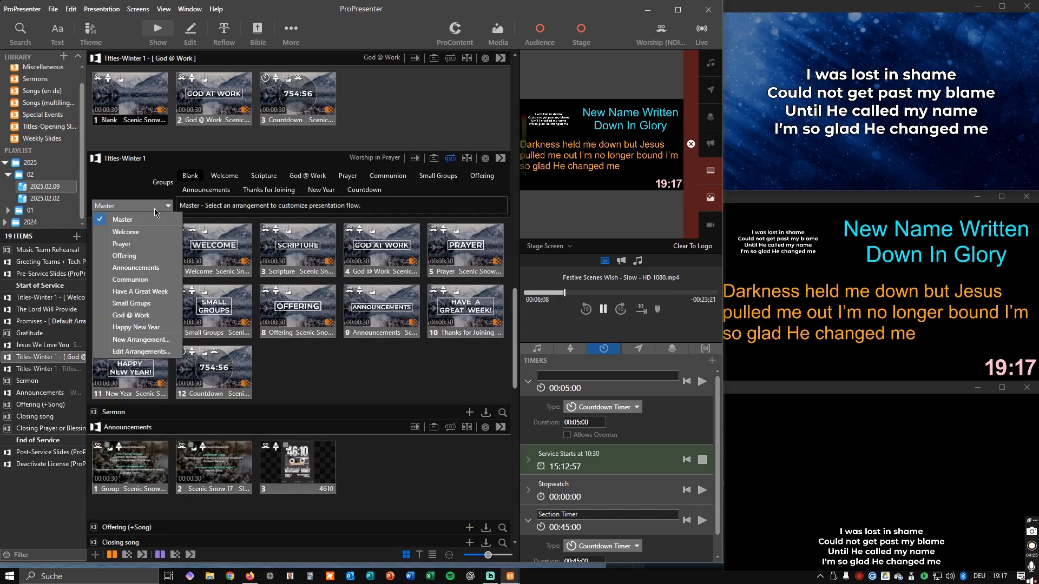
{"action": "left_click", "coordinate": [130, 247]}
{"action": "left_click", "coordinate": [448, 160]}
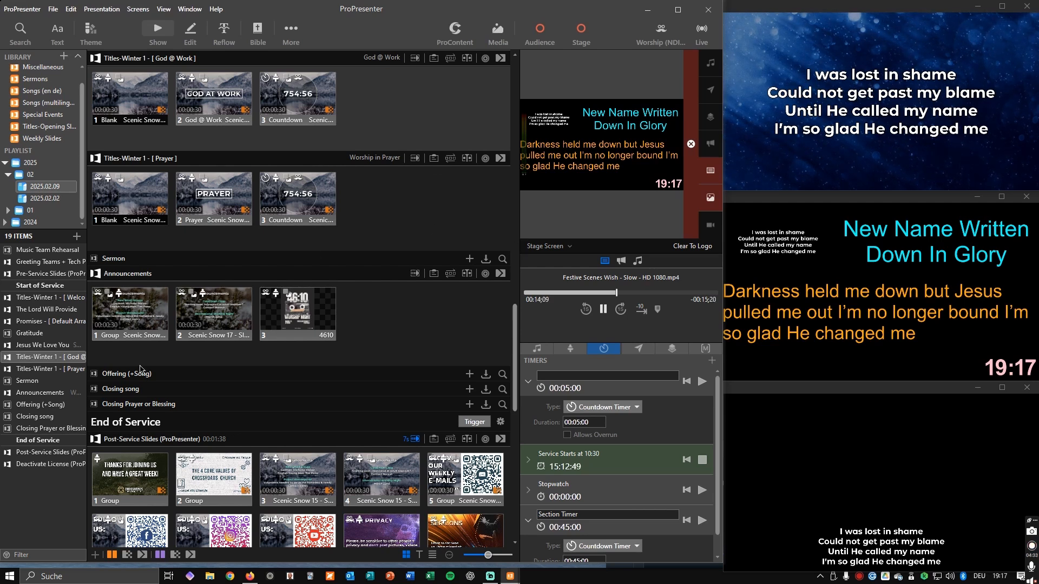
- Link the Offering (+Song) placeholder to Titles-Winter 1 and apply its Offering arrangement
{"action": "left_click", "coordinate": [503, 374]}
{"action": "type", "text": "tit"}
{"action": "double_click", "coordinate": [503, 363]}
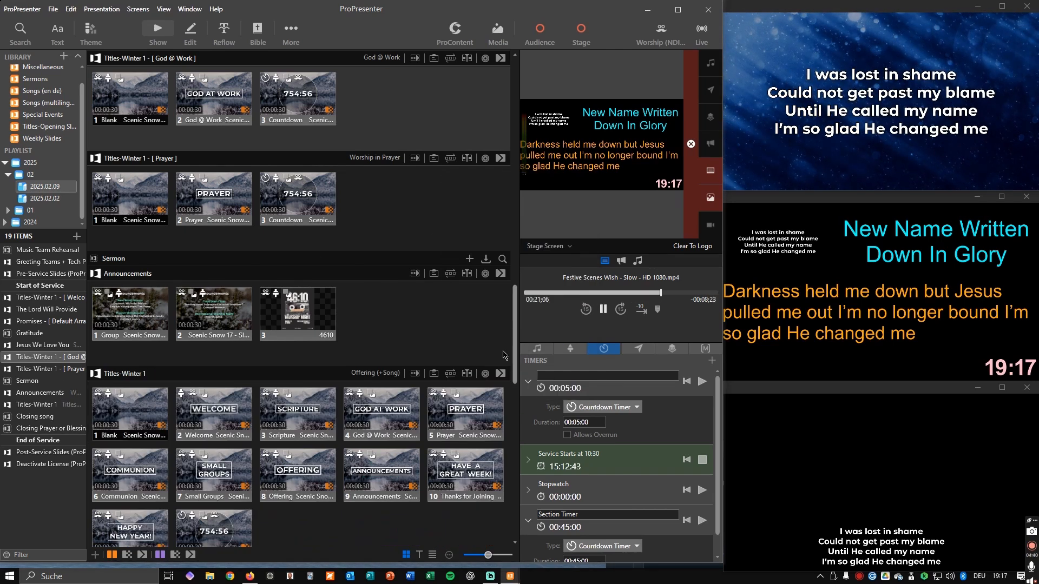
{"action": "left_click", "coordinate": [450, 374]}
{"action": "left_click", "coordinate": [123, 420]}
{"action": "left_click", "coordinate": [120, 355]}
{"action": "left_click", "coordinate": [450, 374]}
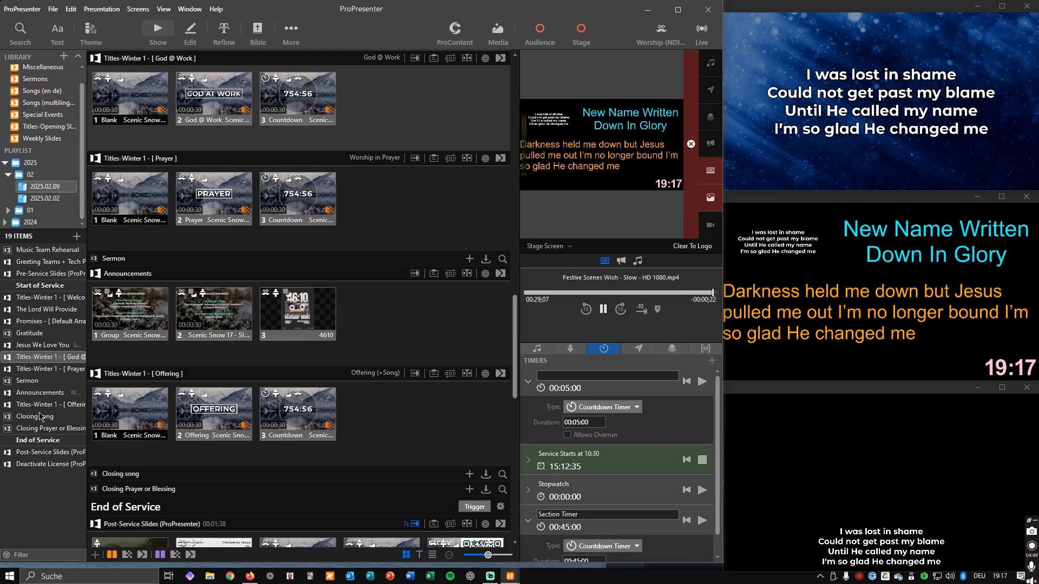
- Link the Closing Prayer or Blessing placeholder to Titles-Winter 1 and apply its Have A Great Week arrangement
{"action": "scroll", "coordinate": [307, 401], "scroll_direction": "down", "scroll_amount": 3}
{"action": "left_click", "coordinate": [502, 402]}
{"action": "type", "text": "titl"}
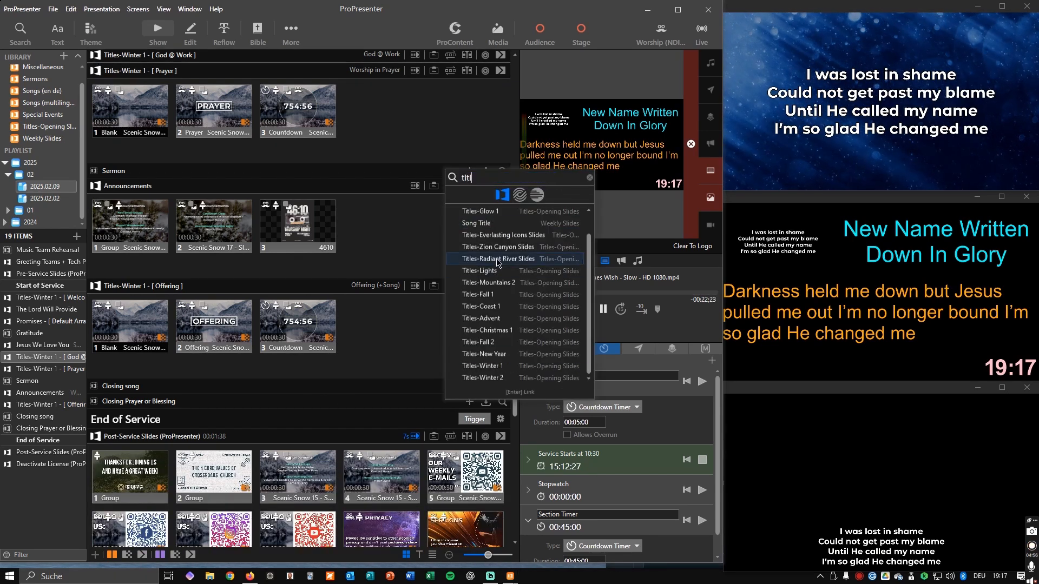
{"action": "double_click", "coordinate": [482, 365]}
{"action": "left_click", "coordinate": [450, 401]}
{"action": "left_click", "coordinate": [146, 448]}
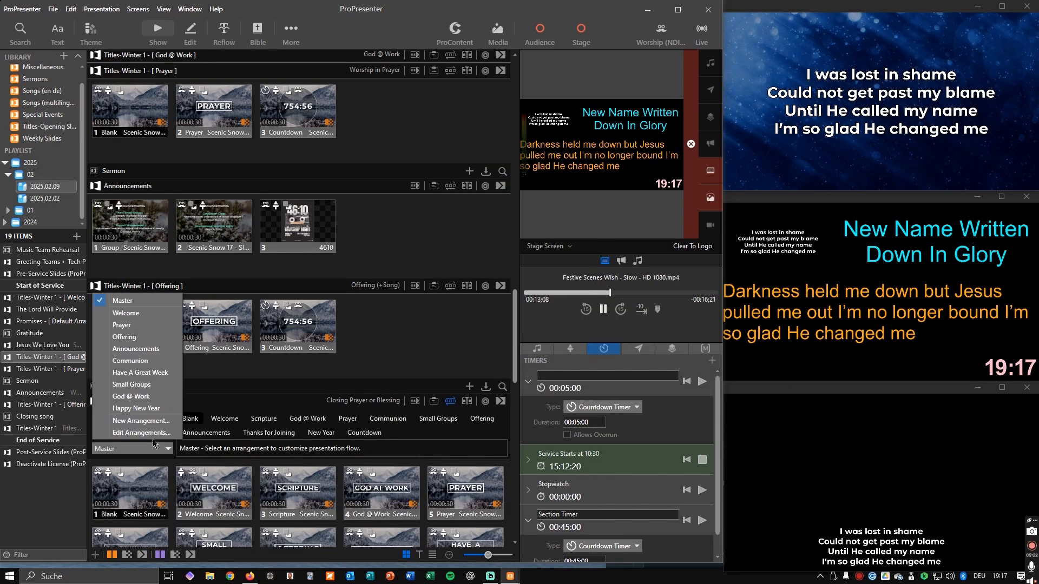
{"action": "left_click", "coordinate": [144, 372]}
{"action": "scroll", "coordinate": [344, 429], "scroll_direction": "up", "scroll_amount": 1}
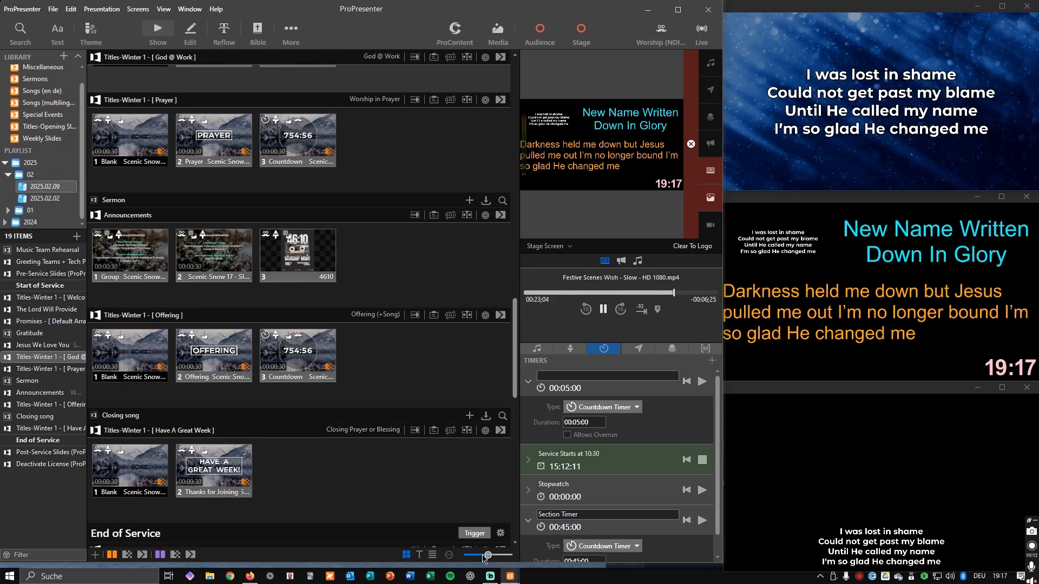
- Try smaller and larger slide thumbnails for the playlist and settle on a size slightly smaller than the original
{"action": "left_click_drag", "start_coordinate": [482, 558], "coordinate": [477, 559]}
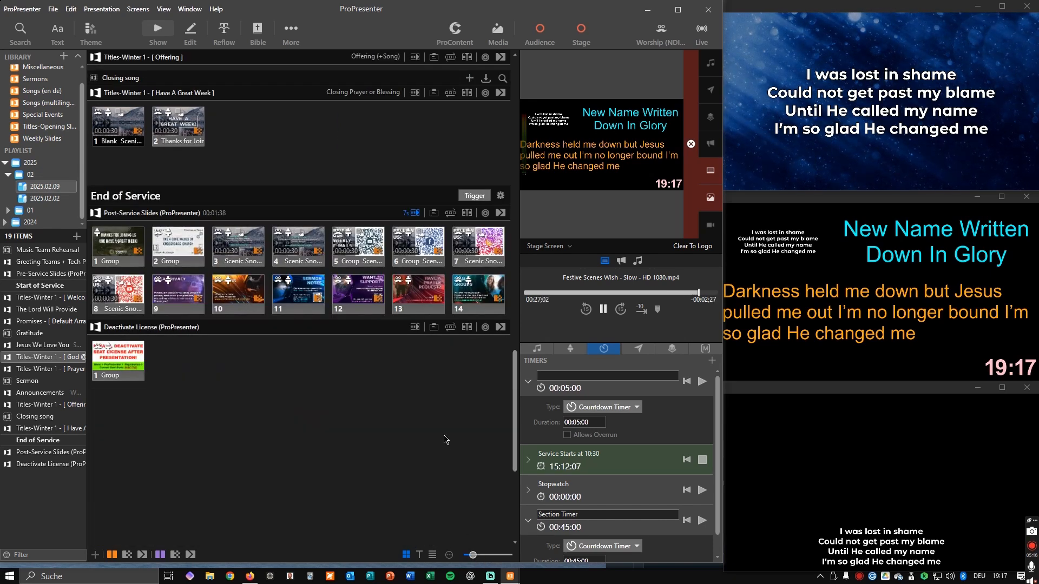
{"action": "scroll", "coordinate": [446, 441], "scroll_direction": "up", "scroll_amount": 6}
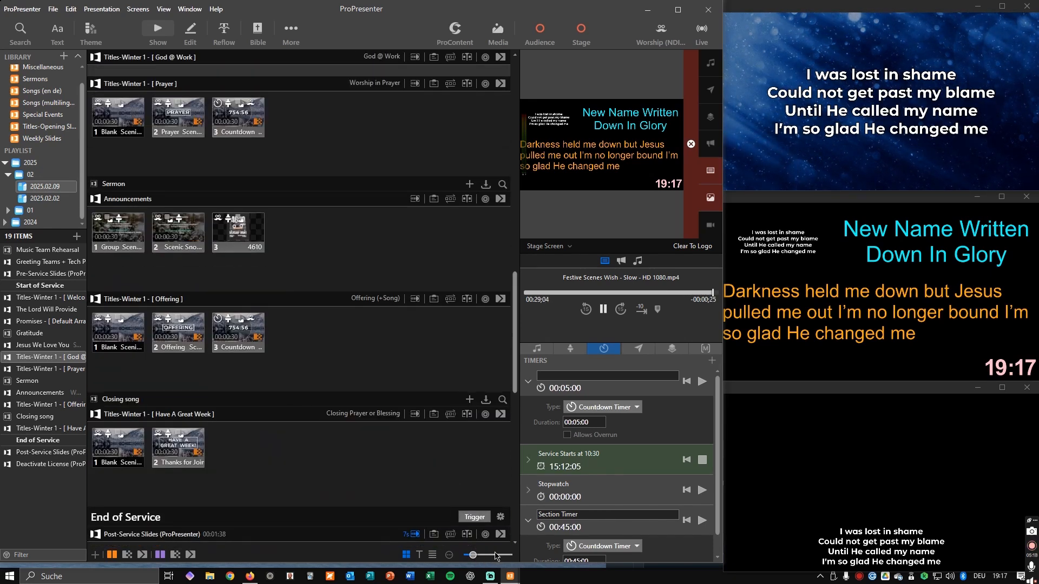
{"action": "left_click", "coordinate": [499, 558]}
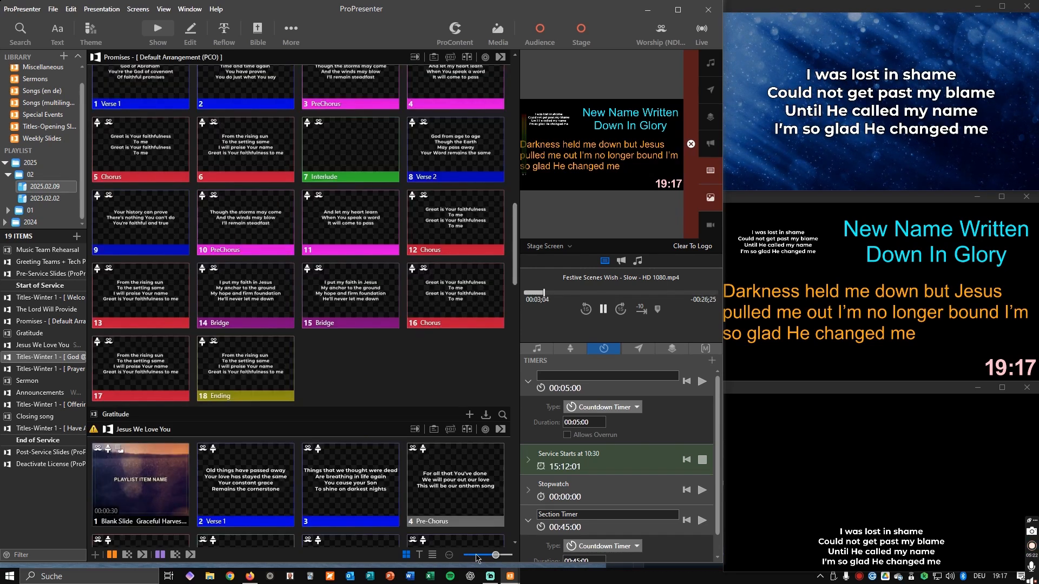
{"action": "left_click", "coordinate": [477, 559]}
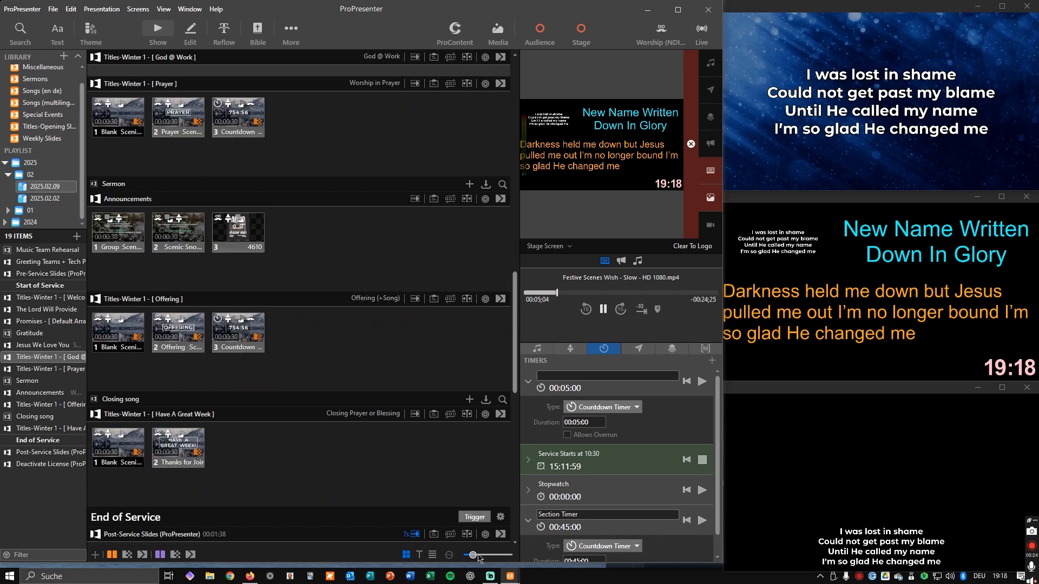
{"action": "left_click", "coordinate": [480, 558]}
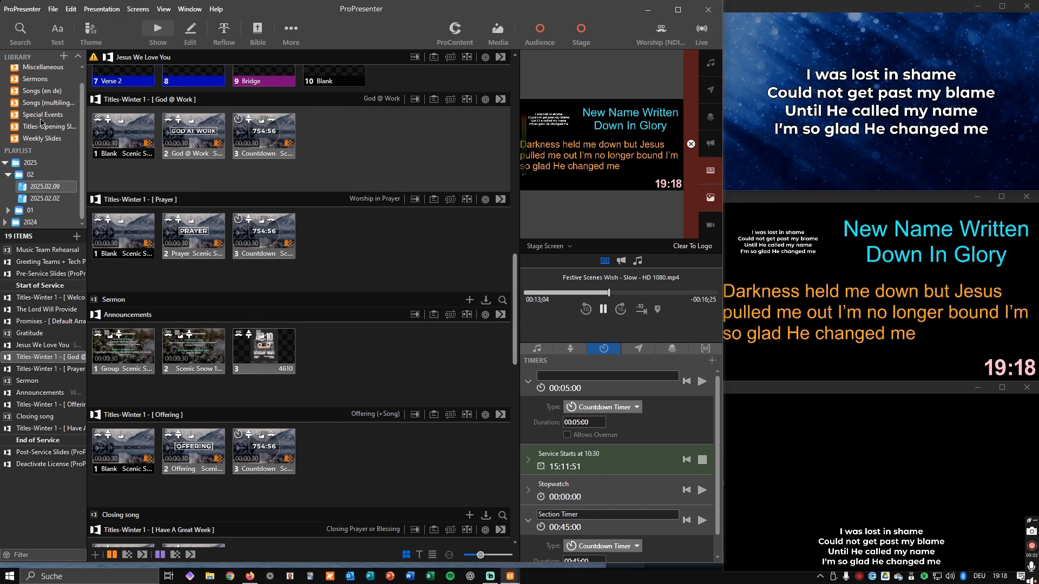
- Look through the Titles-Winter 1 and Titles-Winter 2 presentations in the Titles-Opening Slides library
{"action": "left_click", "coordinate": [28, 127]}
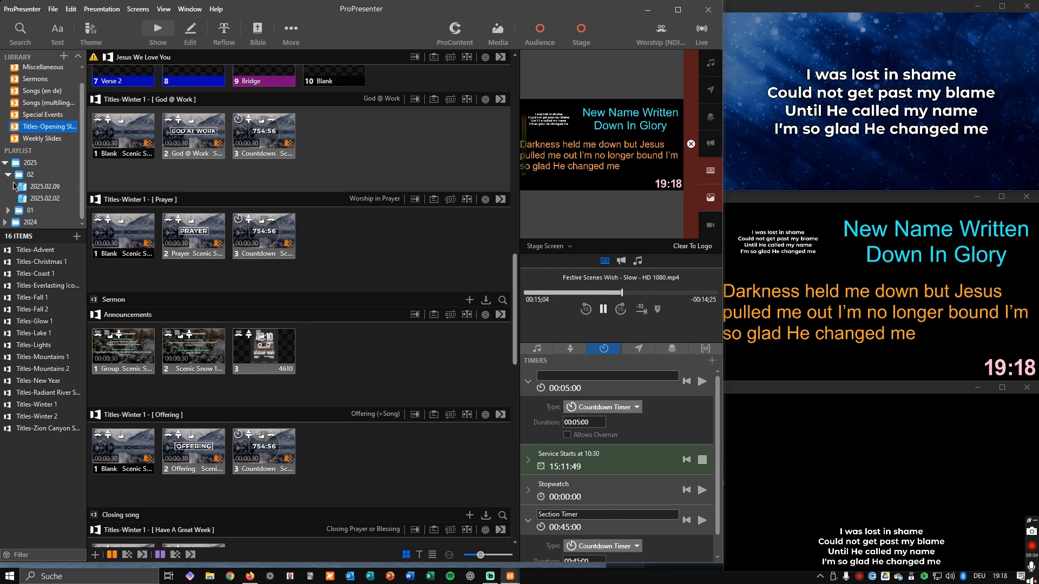
{"action": "left_click", "coordinate": [40, 406]}
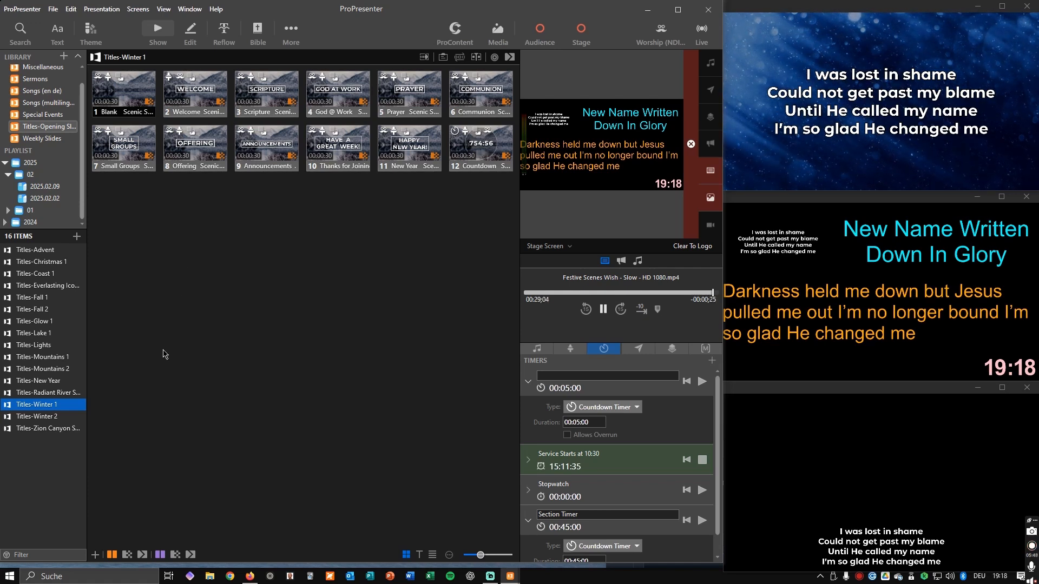
{"action": "left_click", "coordinate": [35, 417]}
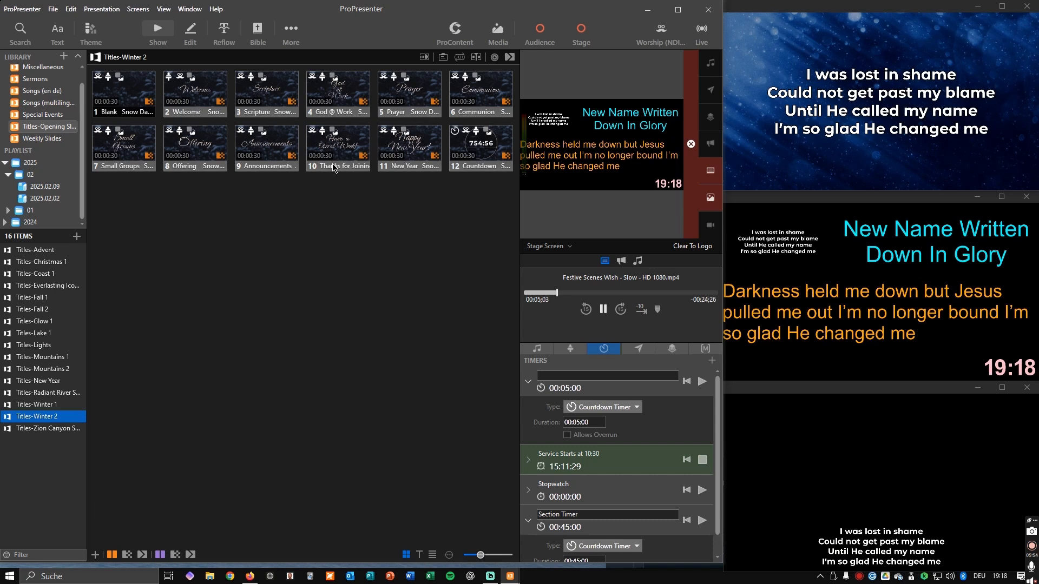
- Duplicate the Titles-Winter 1 presentation in the Titles-Opening Slides library and open the copy
{"action": "right_click", "coordinate": [44, 409]}
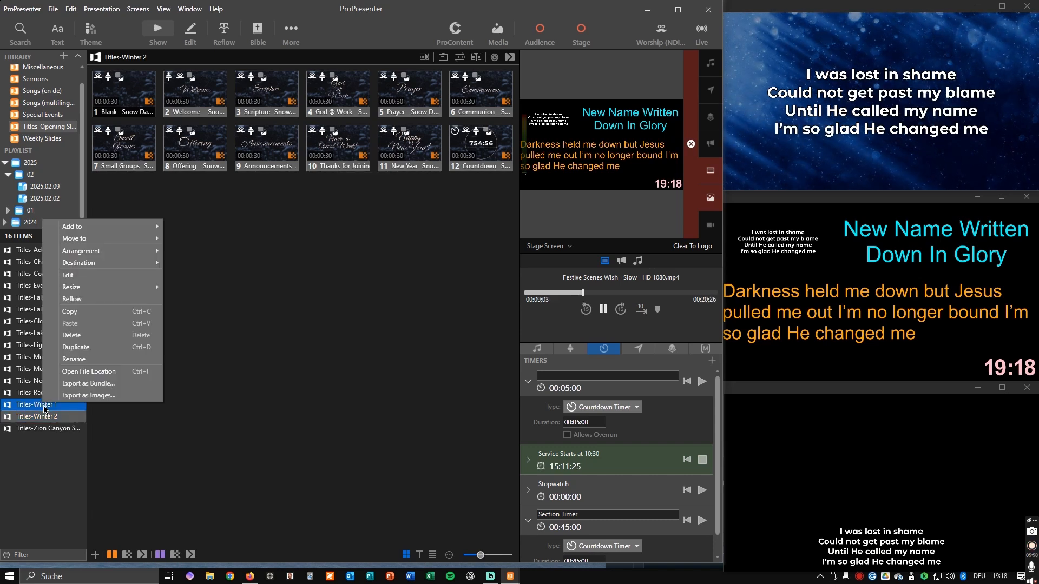
{"action": "left_click", "coordinate": [39, 410]}
{"action": "right_click", "coordinate": [39, 409]}
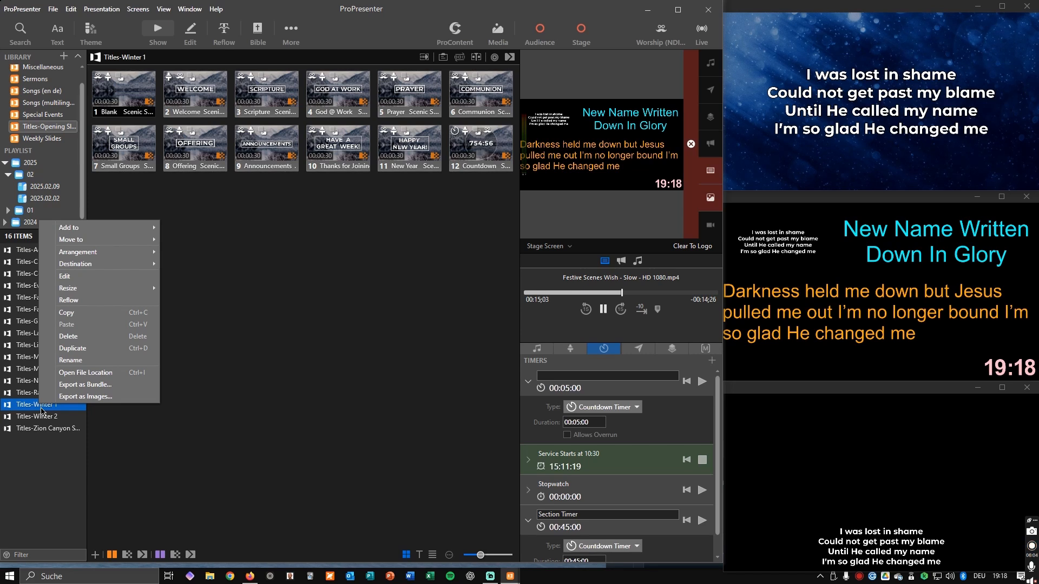
{"action": "left_click", "coordinate": [90, 352]}
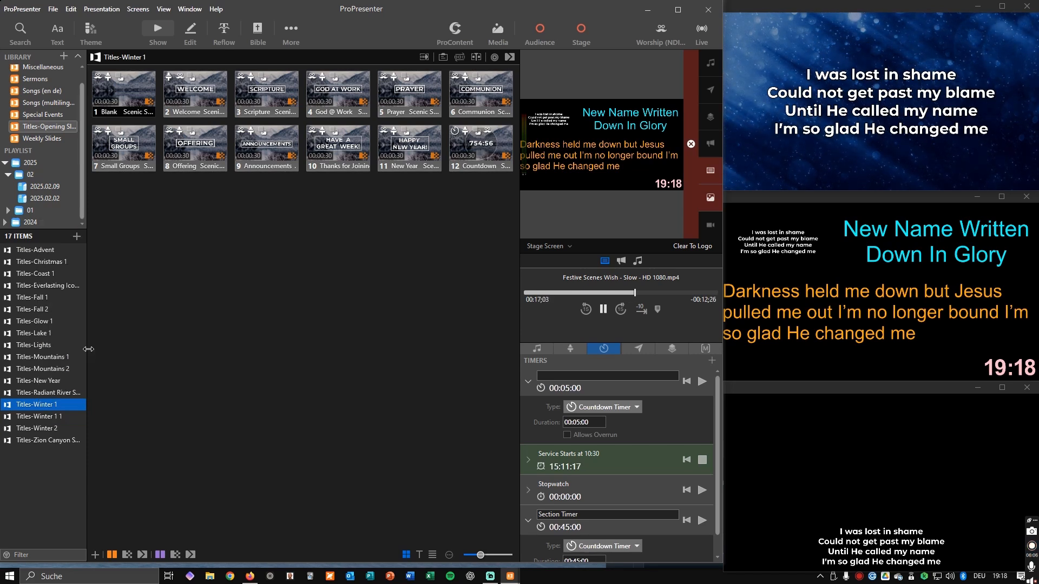
{"action": "left_click", "coordinate": [45, 419]}
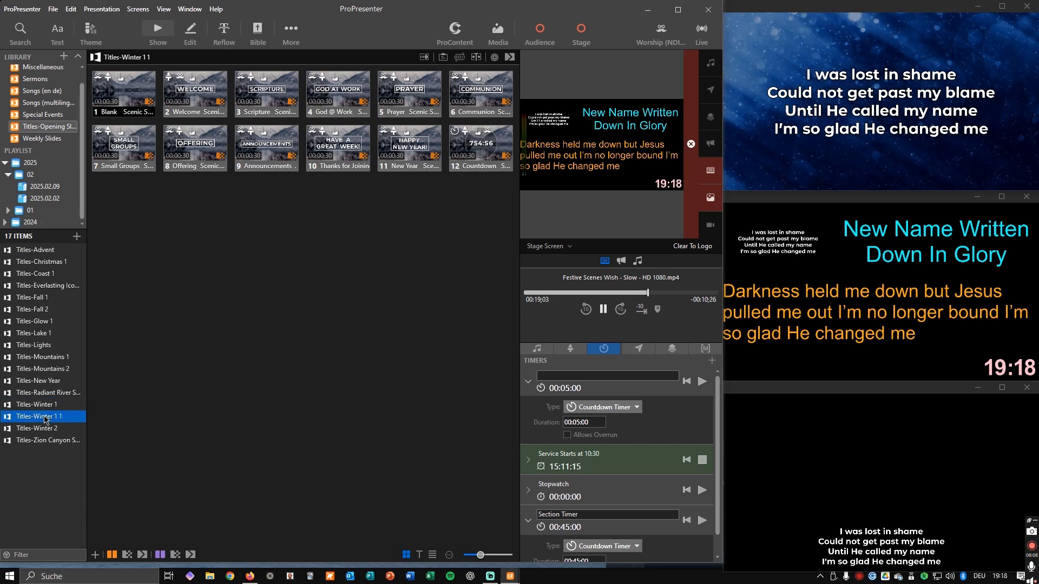
- Rename the duplicated Titles-Winter 1 presentation as Titles-Winter 3
{"action": "right_click", "coordinate": [44, 419]}
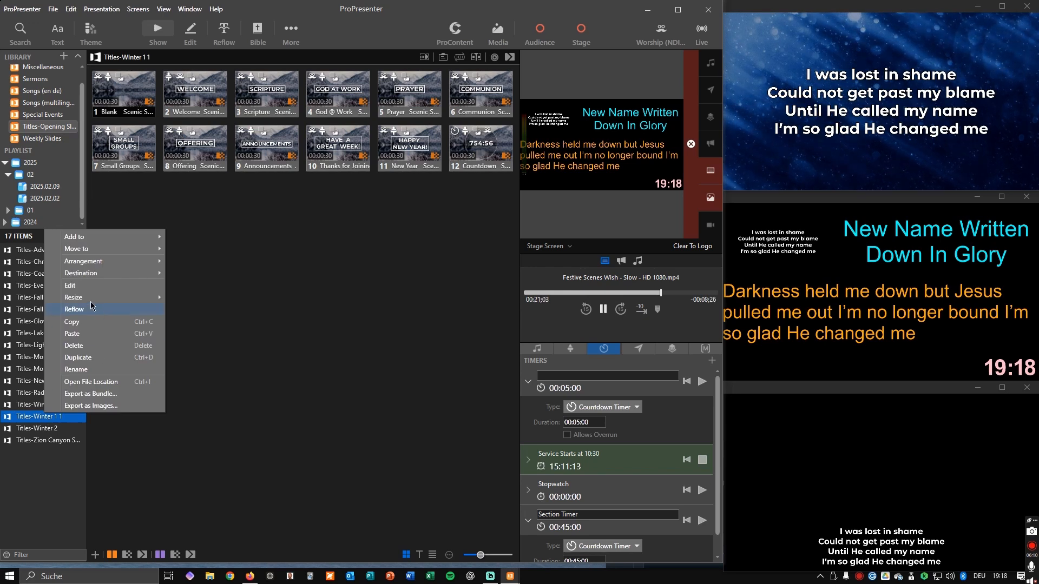
{"action": "mouse_move", "coordinate": [92, 307]}
{"action": "left_click", "coordinate": [76, 369]}
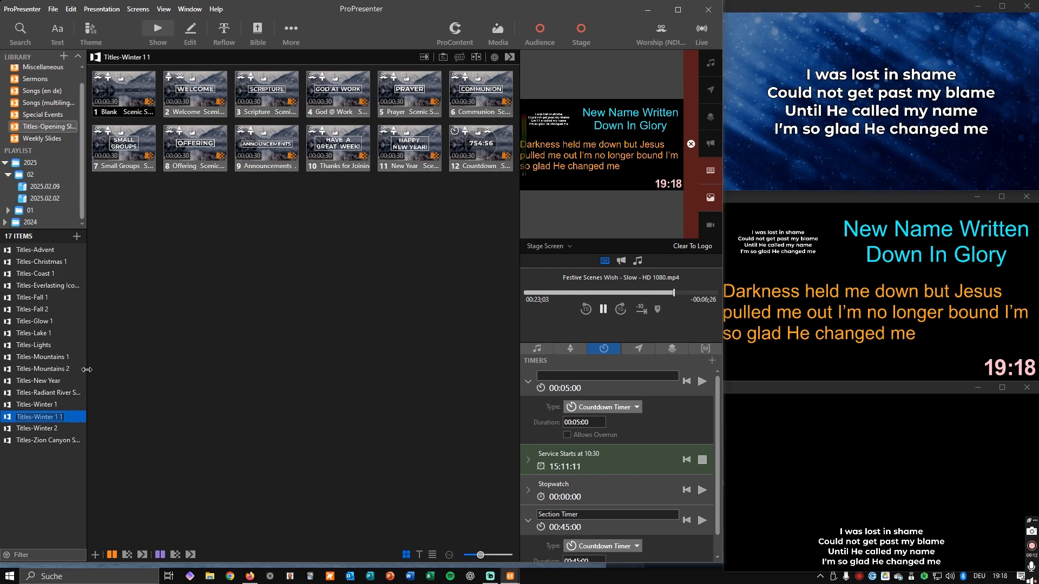
{"action": "left_click", "coordinate": [65, 421]}
{"action": "key", "text": "BackSpace"}
{"action": "key", "text": "BackSpace"}
{"action": "key", "text": "BackSpace"}
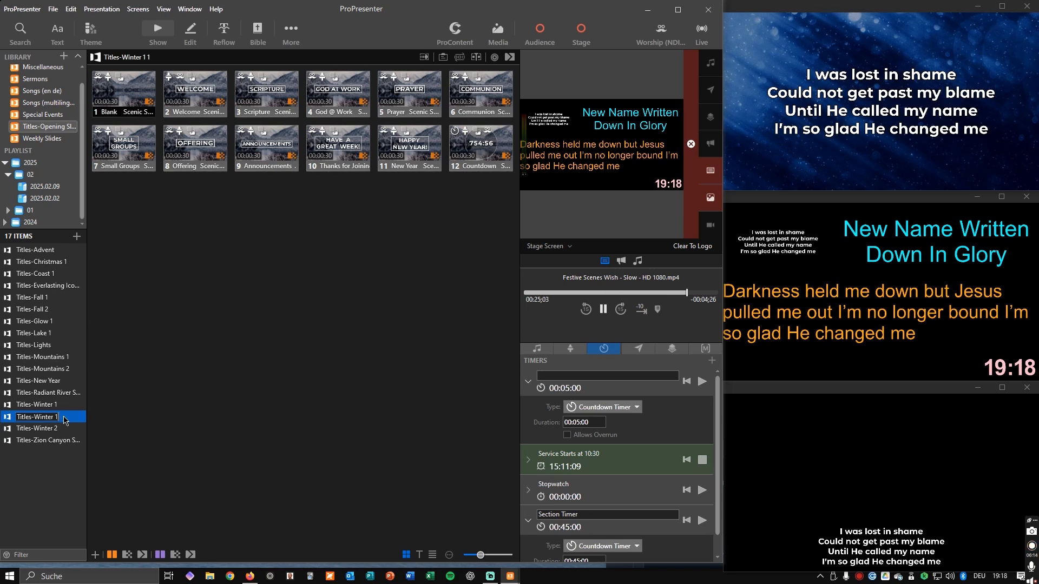
{"action": "key", "text": "Return"}
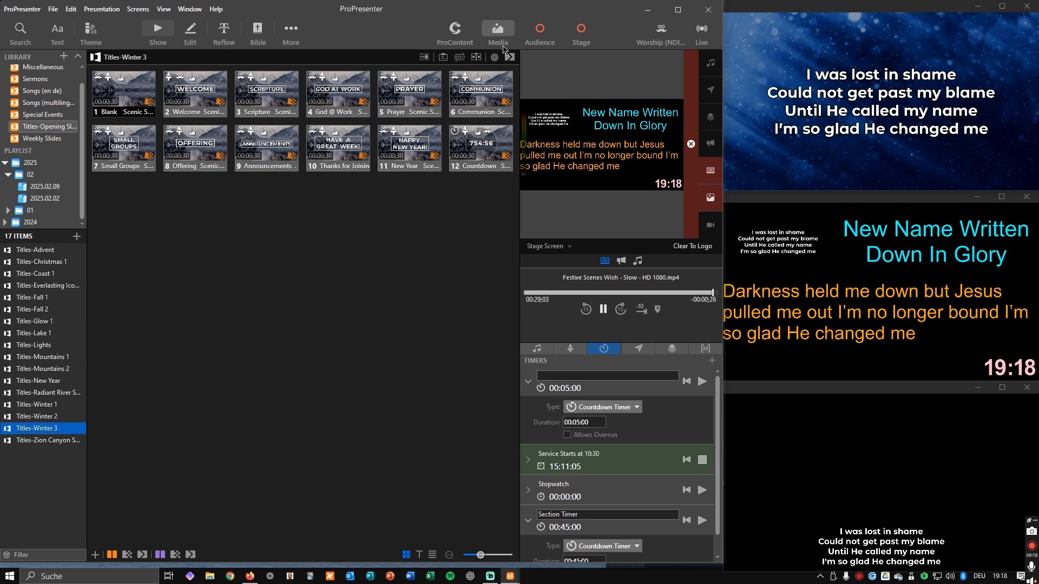
- Find the Winter Beauty Nightfall video in the Background media playlist and apply it to the Blank slide of Titles-Winter 3
{"action": "left_click", "coordinate": [503, 35]}
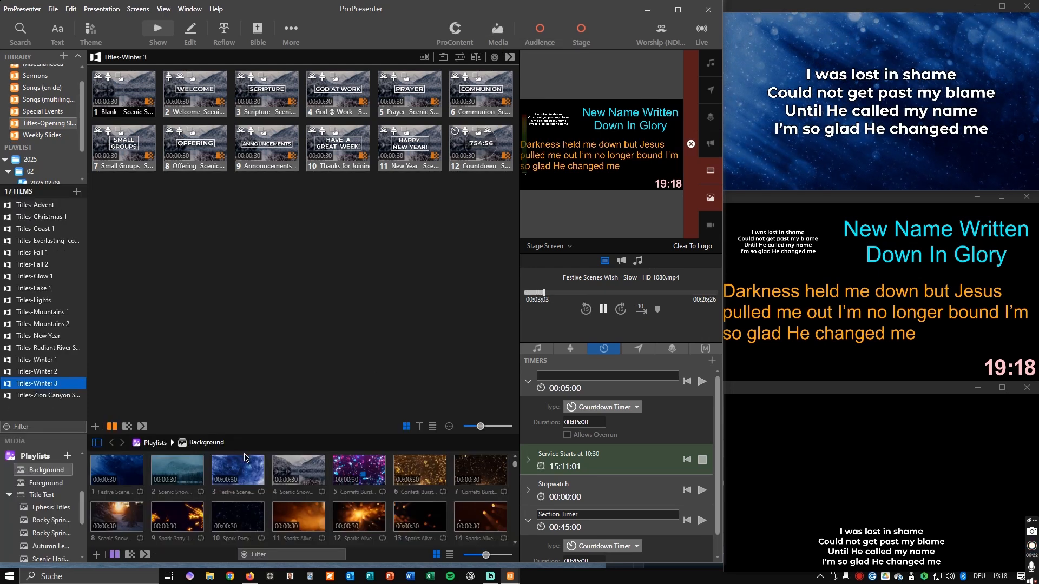
{"action": "scroll", "coordinate": [336, 481], "scroll_direction": "down", "scroll_amount": 5}
{"action": "scroll", "coordinate": [373, 486], "scroll_direction": "up", "scroll_amount": 1}
{"action": "scroll", "coordinate": [374, 491], "scroll_direction": "up", "scroll_amount": 3}
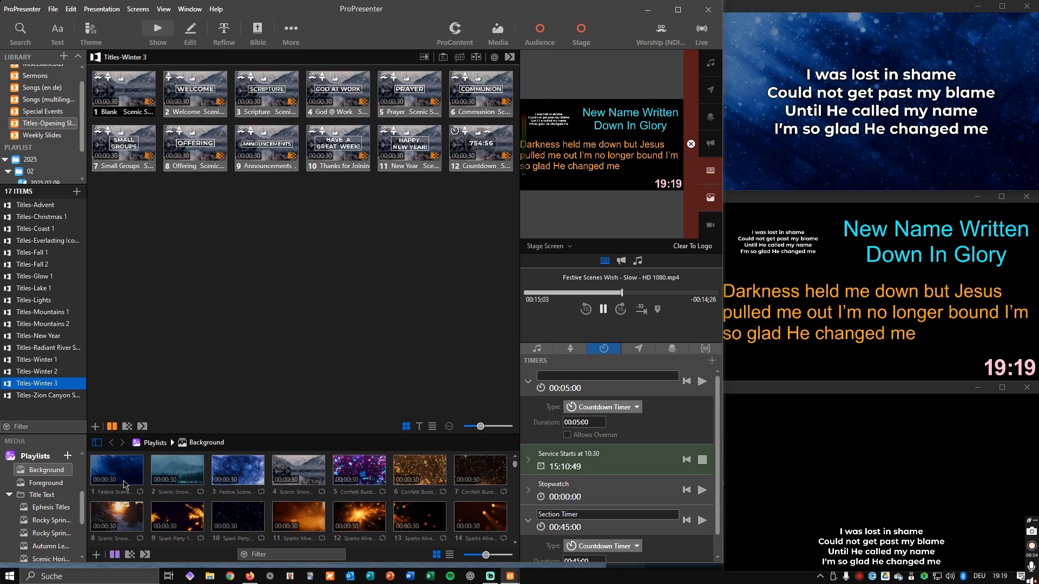
{"action": "scroll", "coordinate": [263, 488], "scroll_direction": "down", "scroll_amount": 3}
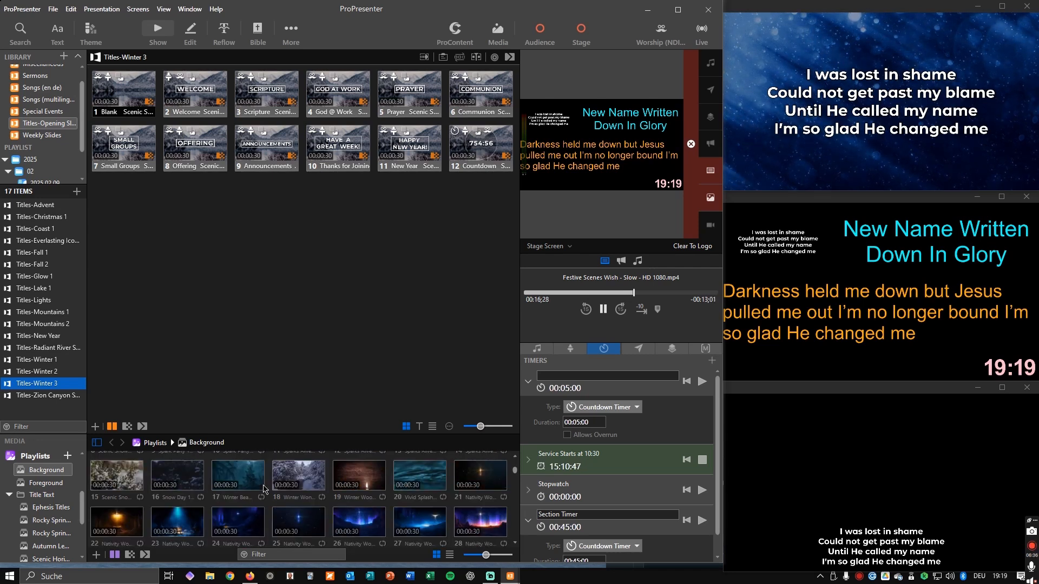
{"action": "scroll", "coordinate": [363, 492], "scroll_direction": "up", "scroll_amount": 1}
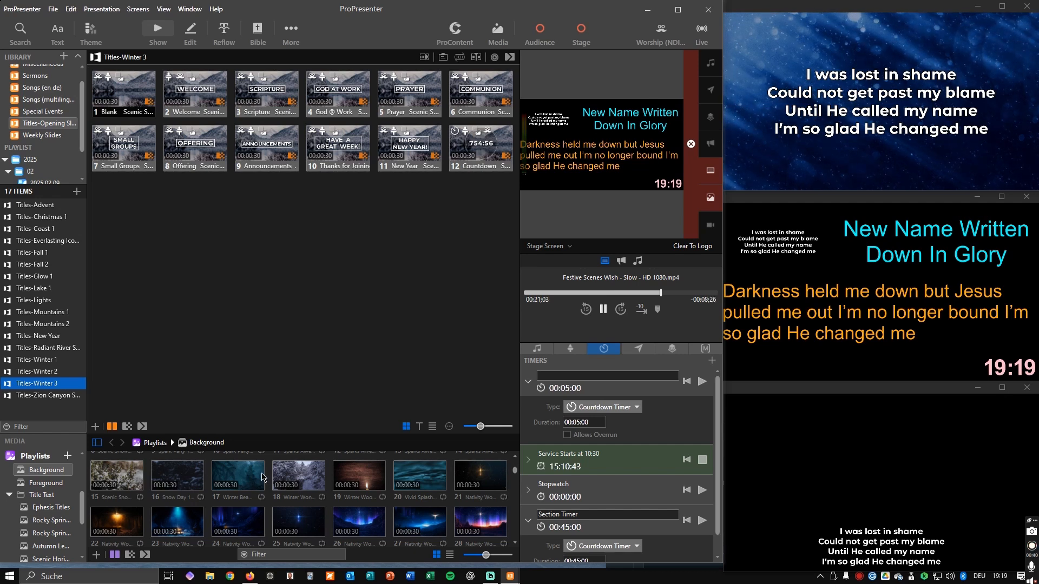
{"action": "left_click_drag", "start_coordinate": [245, 478], "coordinate": [135, 87]}
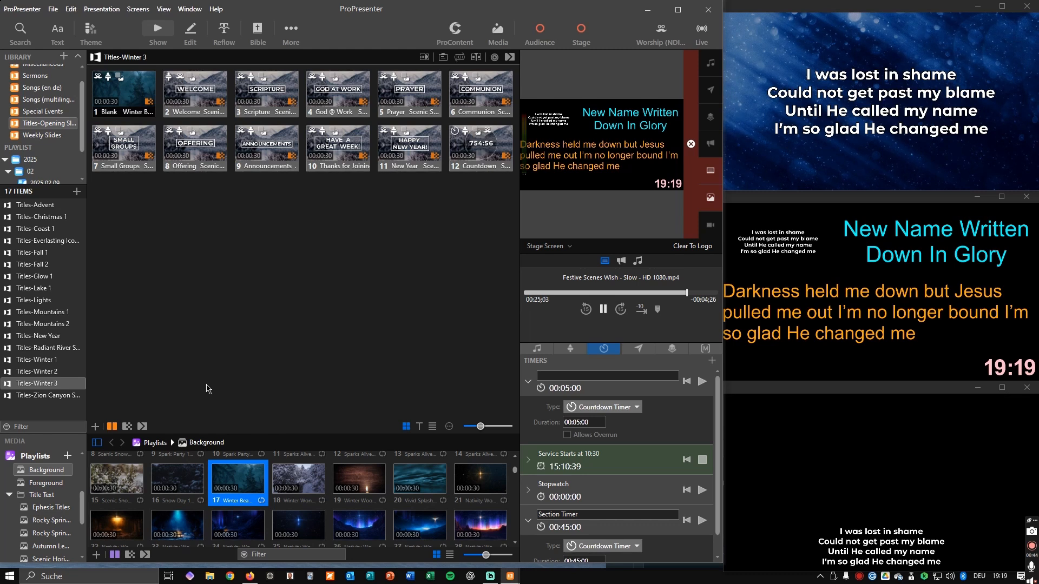
- Apply the Winter Beauty Nightfall background to slides 2 through 12 of Titles-Winter 3 and show the New Year slide live
{"action": "left_click_drag", "start_coordinate": [238, 478], "coordinate": [200, 98]}
{"action": "left_click_drag", "start_coordinate": [241, 480], "coordinate": [124, 147]}
{"action": "left_click_drag", "start_coordinate": [238, 482], "coordinate": [196, 147]}
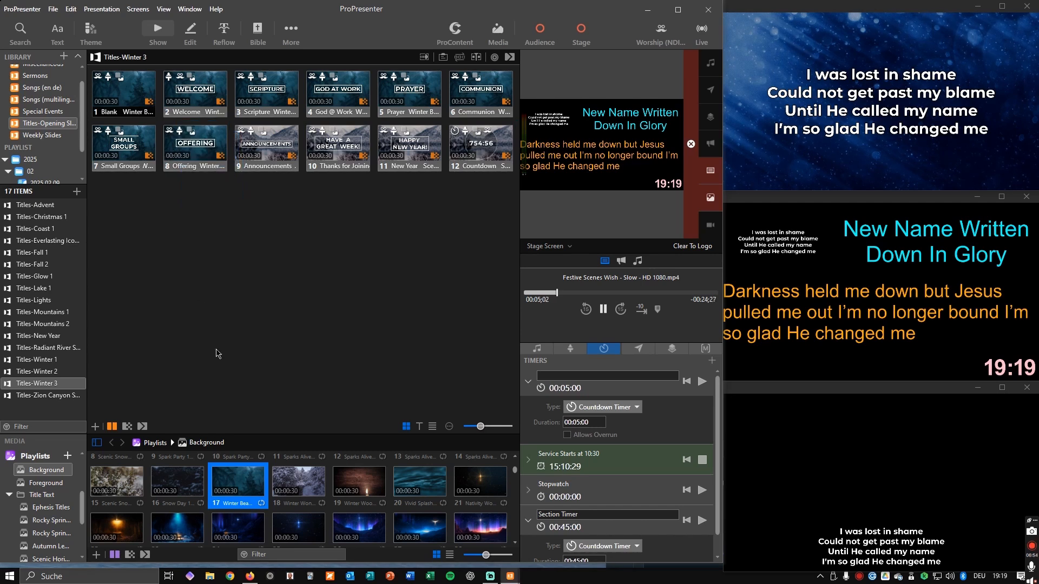
{"action": "left_click_drag", "start_coordinate": [241, 487], "coordinate": [266, 147]}
{"action": "left_click_drag", "start_coordinate": [241, 491], "coordinate": [409, 154]}
{"action": "left_click_drag", "start_coordinate": [241, 492], "coordinate": [470, 138]}
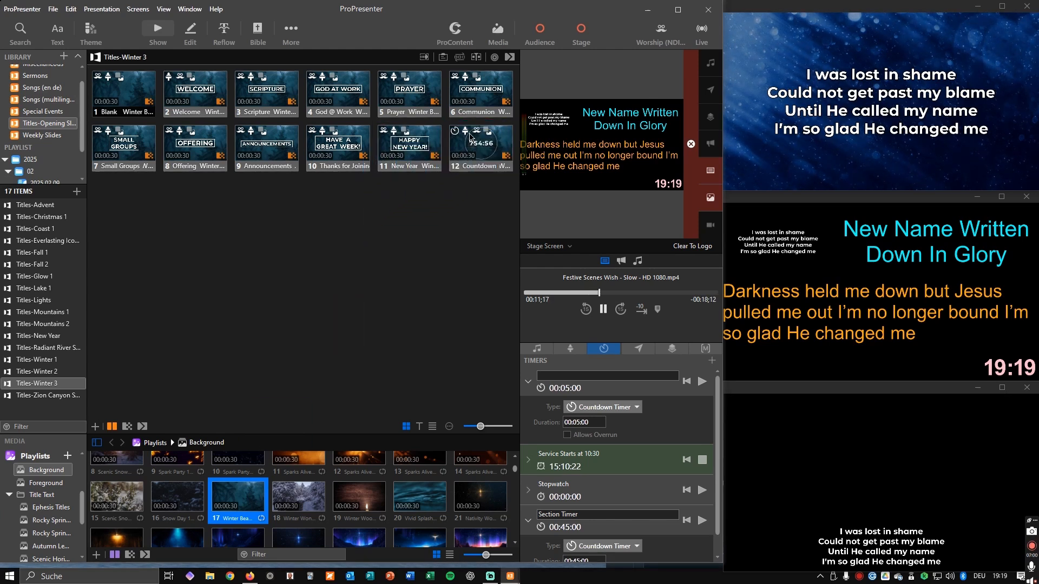
{"action": "left_click", "coordinate": [413, 142]}
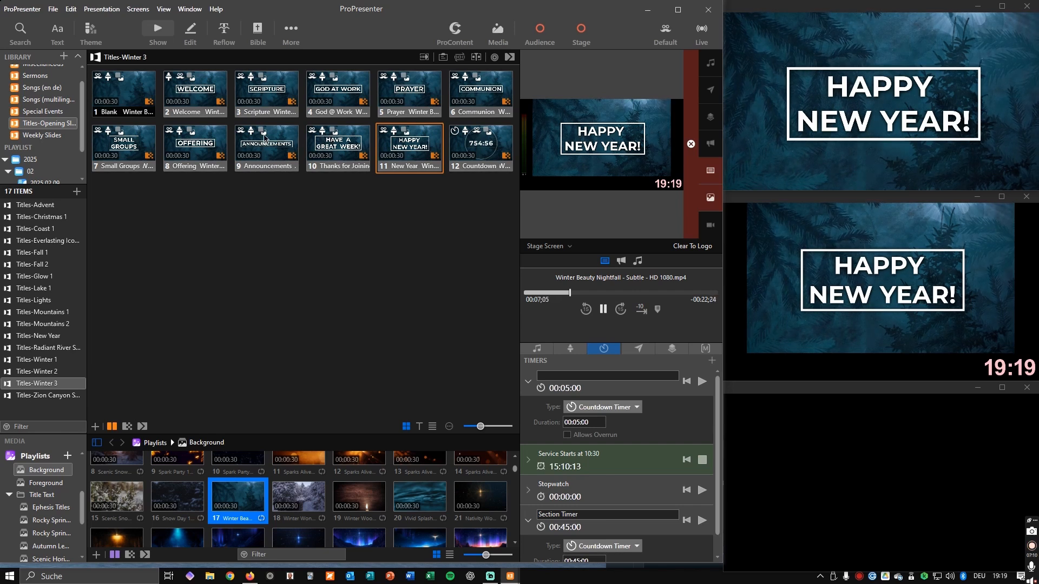
- Compare the title styles in Titles-Mountains 1 and Titles-Mountains 2, and view the Ephesis Titles media playlist under Title Text
{"action": "left_click", "coordinate": [46, 312]}
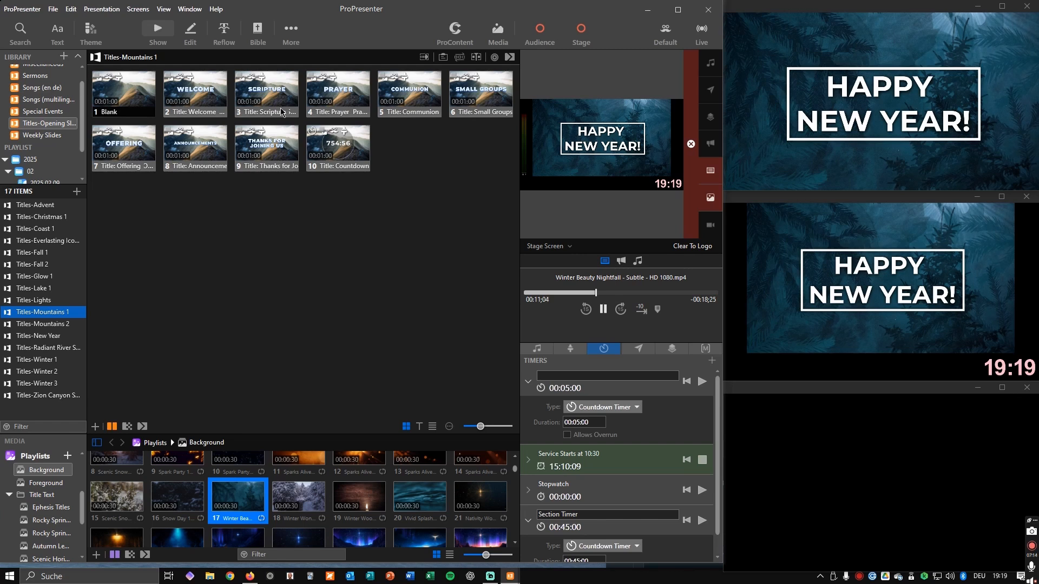
{"action": "left_click", "coordinate": [48, 324]}
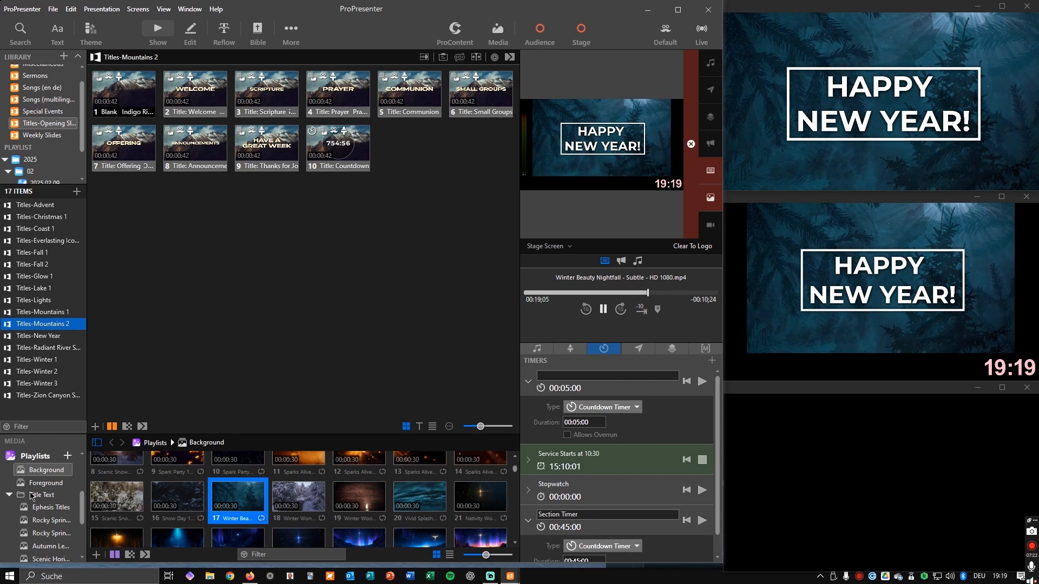
{"action": "left_click", "coordinate": [49, 508]}
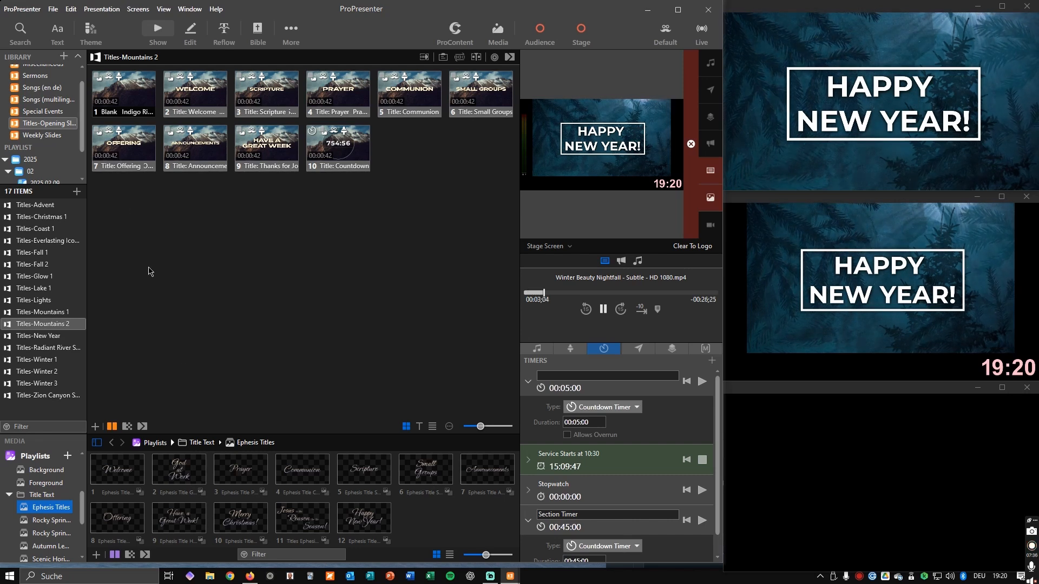
- Open the Welcome slide of Titles-Winter 3 for editing and hide its Titles Rocky Springs Welcome image object
{"action": "left_click", "coordinate": [45, 384]}
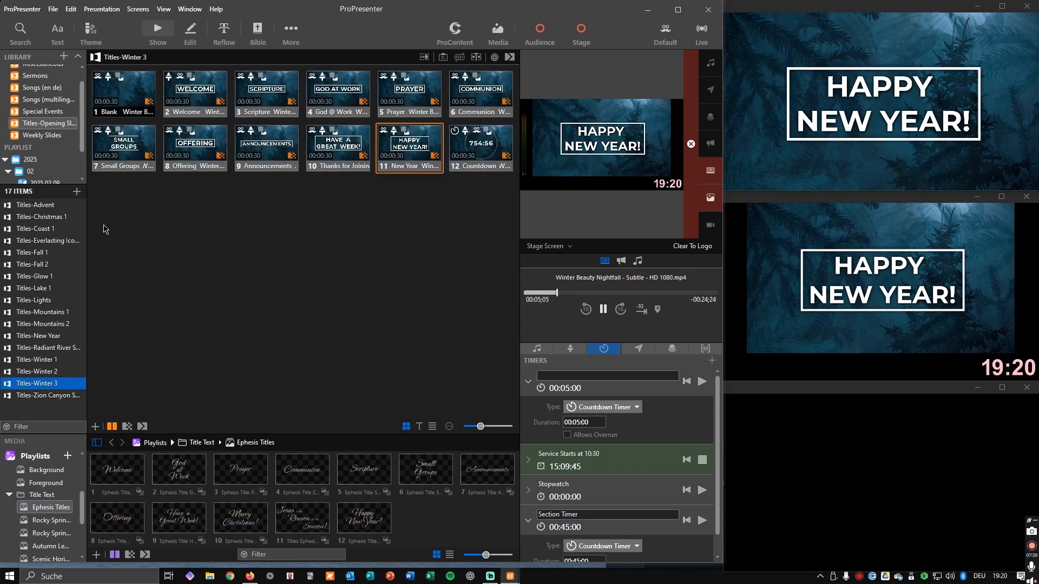
{"action": "left_click", "coordinate": [192, 90]}
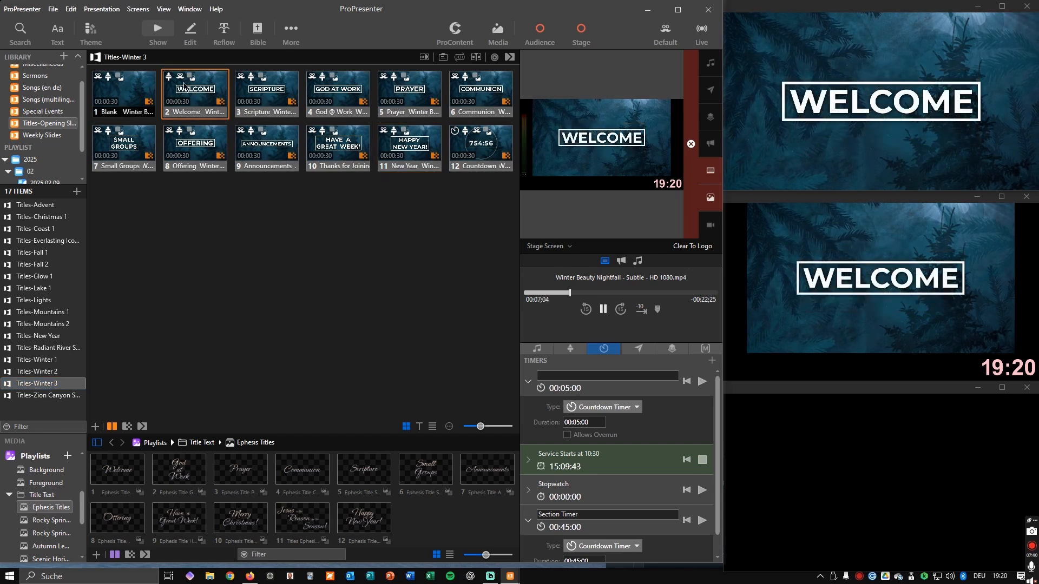
{"action": "left_click", "coordinate": [196, 33]}
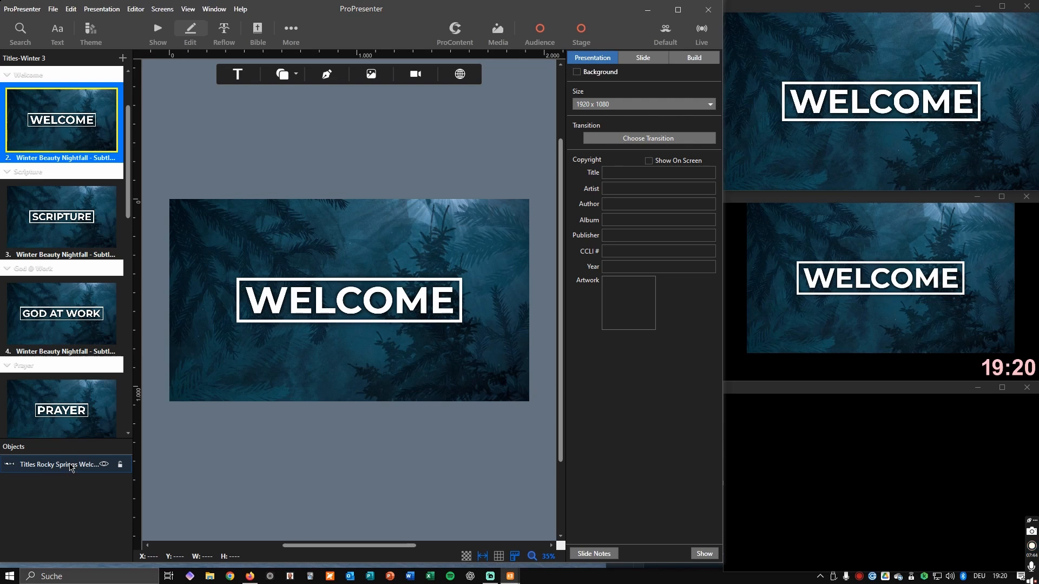
{"action": "left_click", "coordinate": [104, 465]}
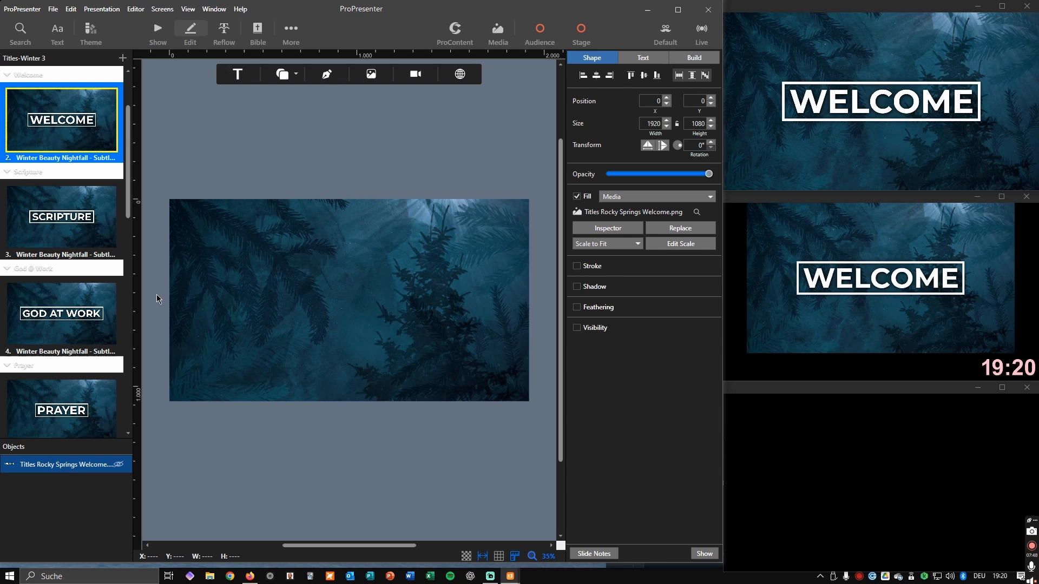
{"action": "left_click", "coordinate": [371, 74]}
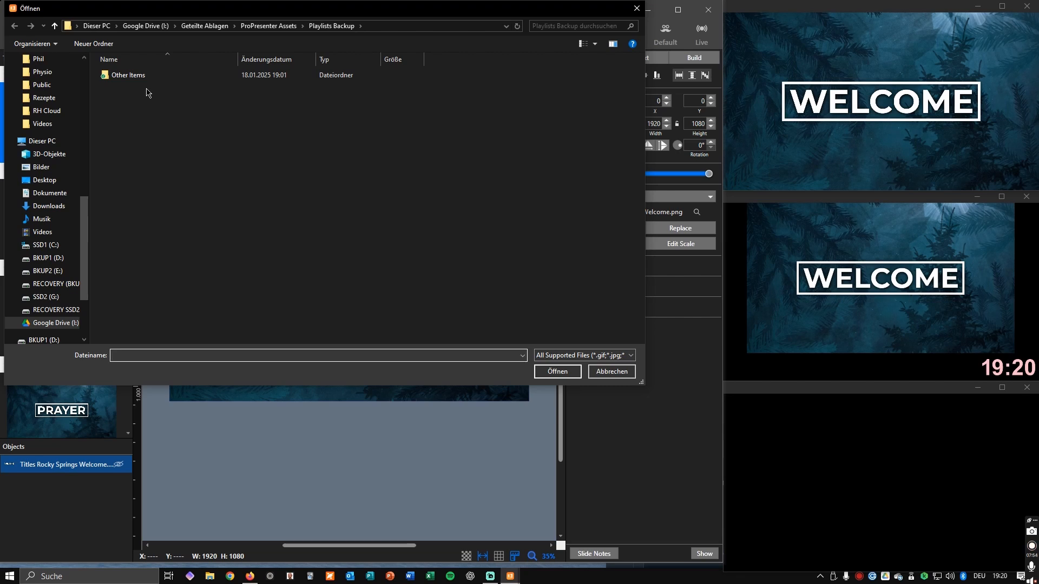
{"action": "left_click", "coordinate": [610, 371]}
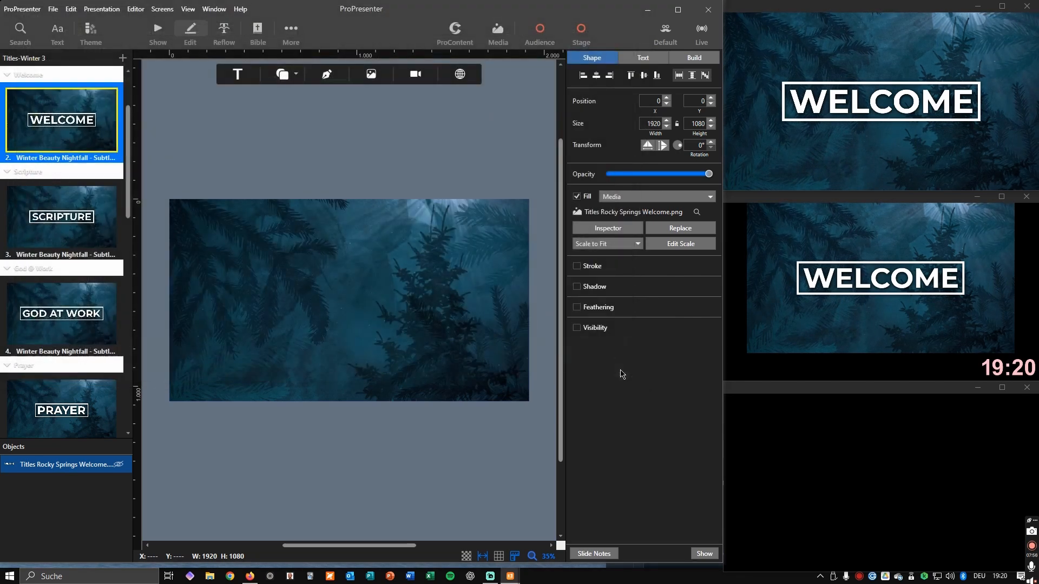
{"action": "left_click", "coordinate": [157, 32]}
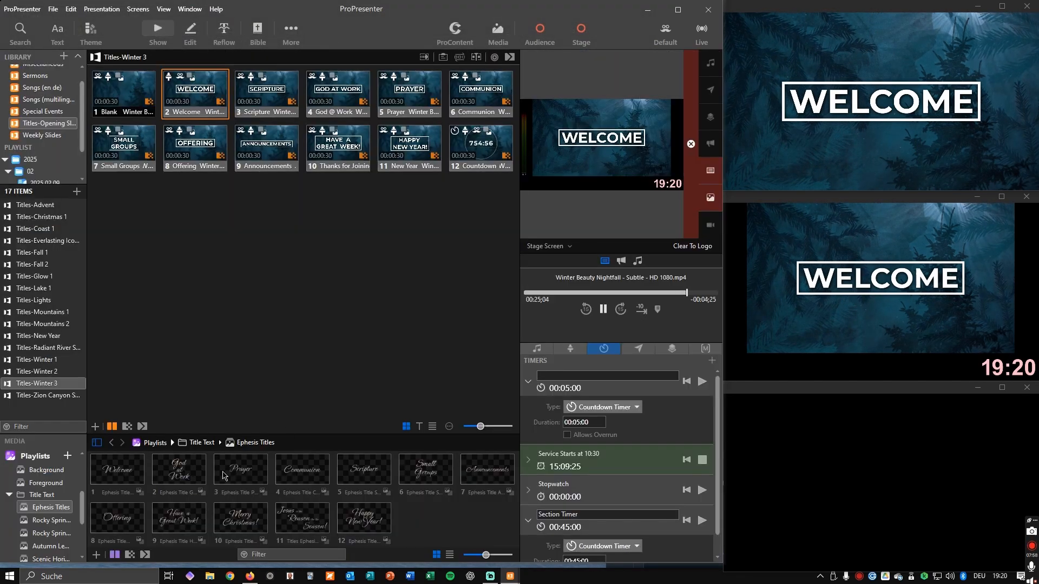
- Open the file location of the Ephesis Titles Welcome image and move the folder window aside so both windows are usable
{"action": "left_click", "coordinate": [126, 475]}
{"action": "right_click", "coordinate": [126, 475]}
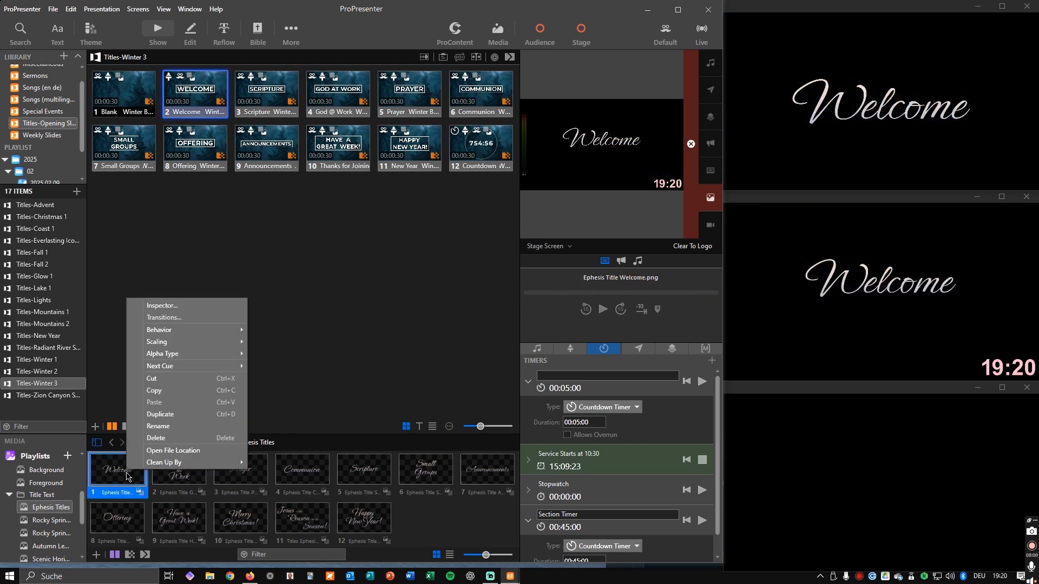
{"action": "left_click", "coordinate": [181, 452]}
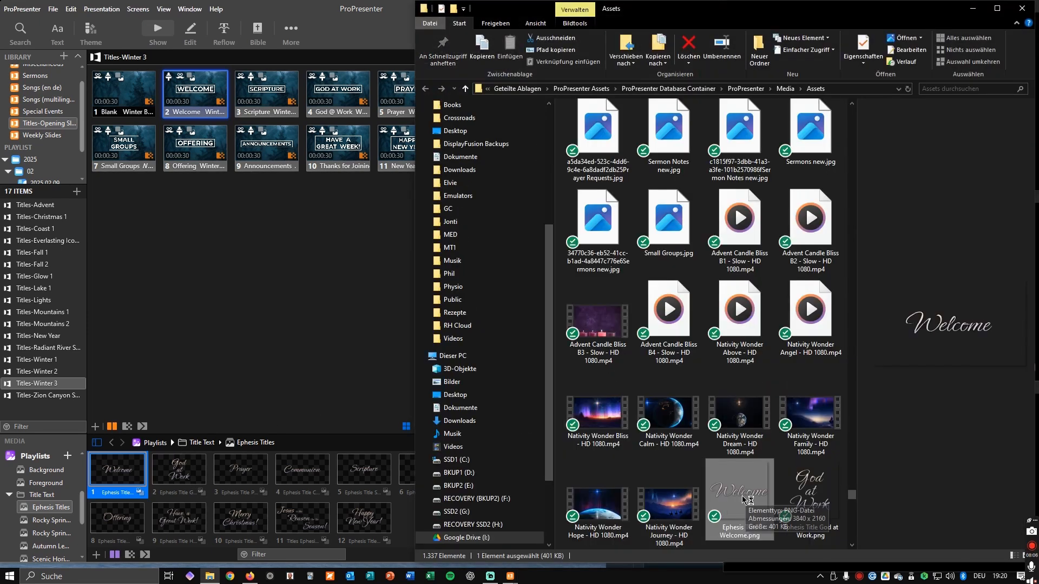
{"action": "left_click_drag", "start_coordinate": [798, 16], "coordinate": [933, 23]}
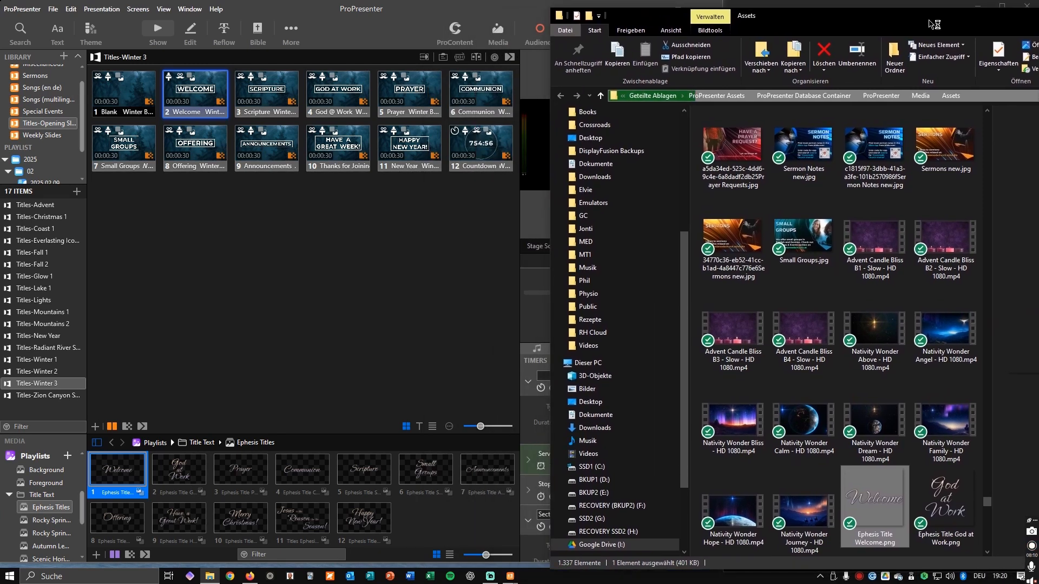
- Return to editing the Welcome slide and try to add Ephesis Title Welcome.png to its objects straight from the Assets folder
{"action": "left_click", "coordinate": [190, 32]}
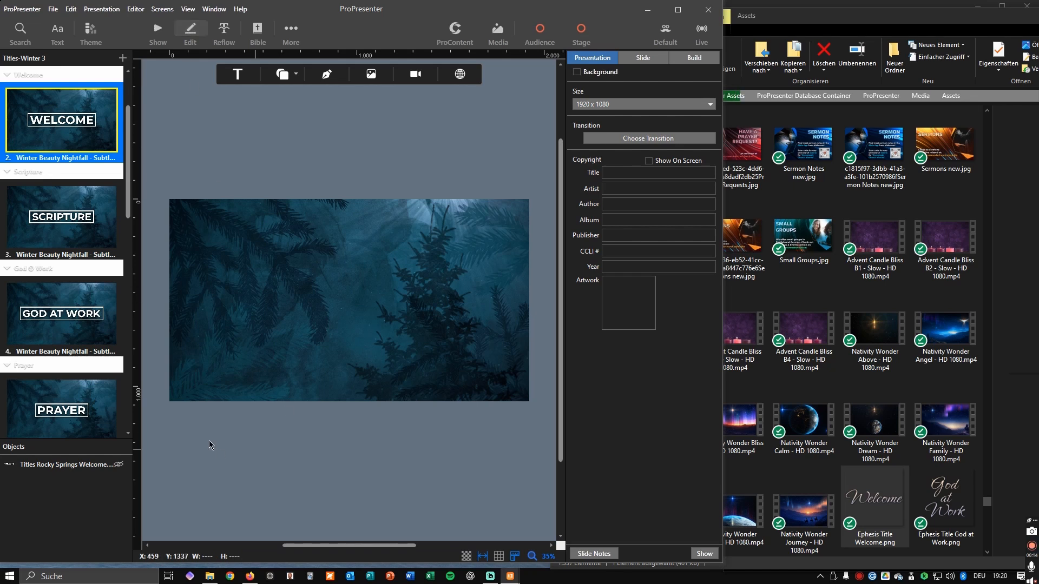
{"action": "left_click_drag", "start_coordinate": [887, 504], "coordinate": [60, 498]}
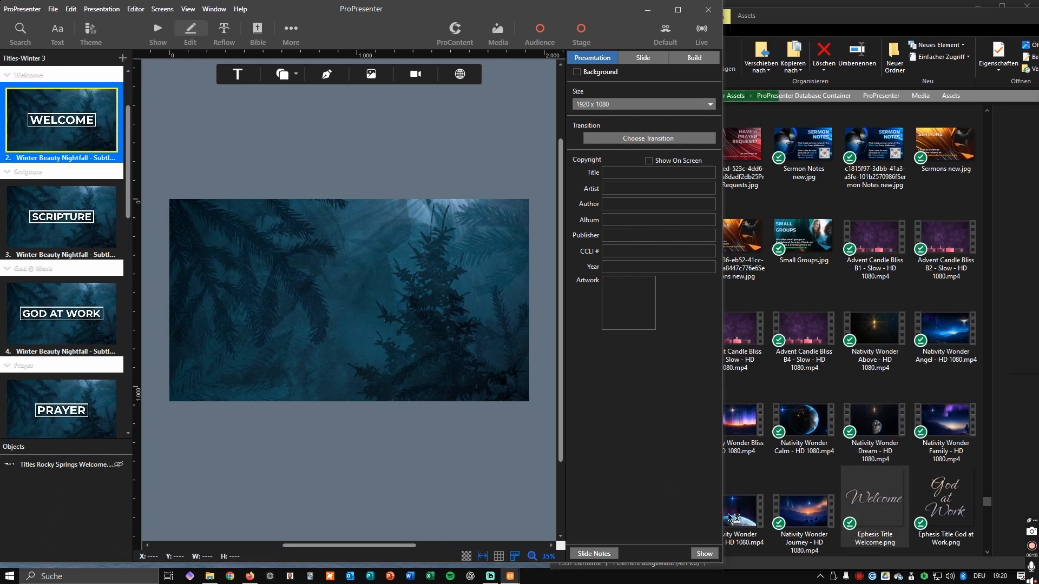
{"action": "key", "text": "alt+Tab"}
- Start adding an image to the Welcome slide and point the file dialog to the Media\Assets folder using its copied path
{"action": "left_click", "coordinate": [382, 80]}
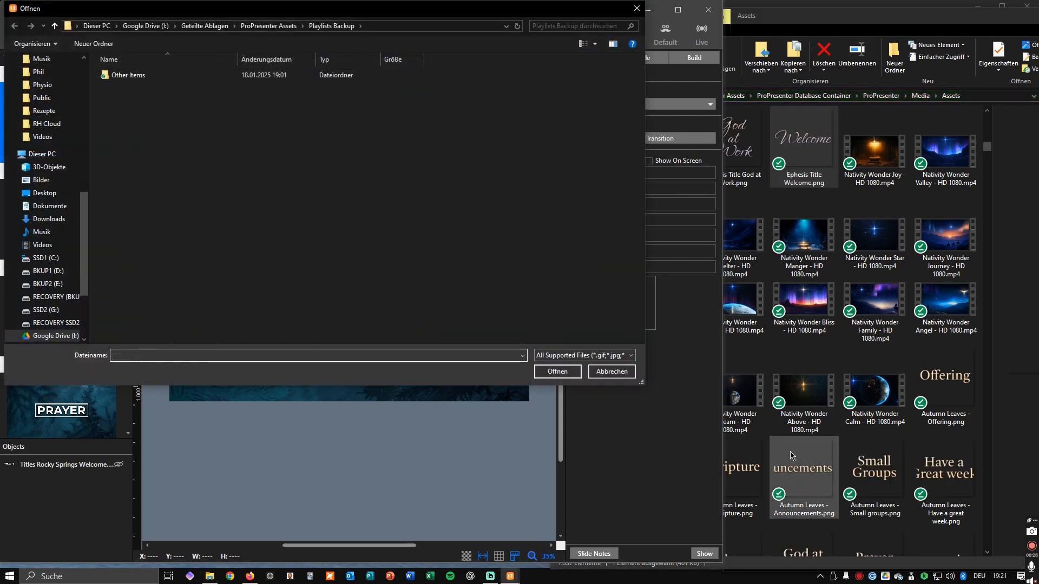
{"action": "left_click", "coordinate": [839, 31]}
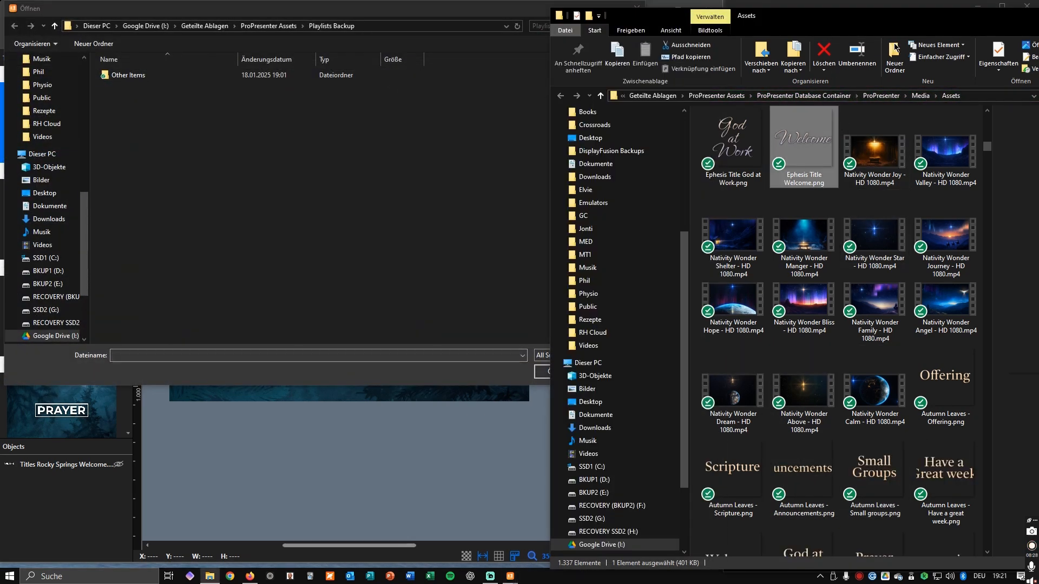
{"action": "left_click", "coordinate": [972, 95]}
{"action": "key", "text": "ctrl+c"}
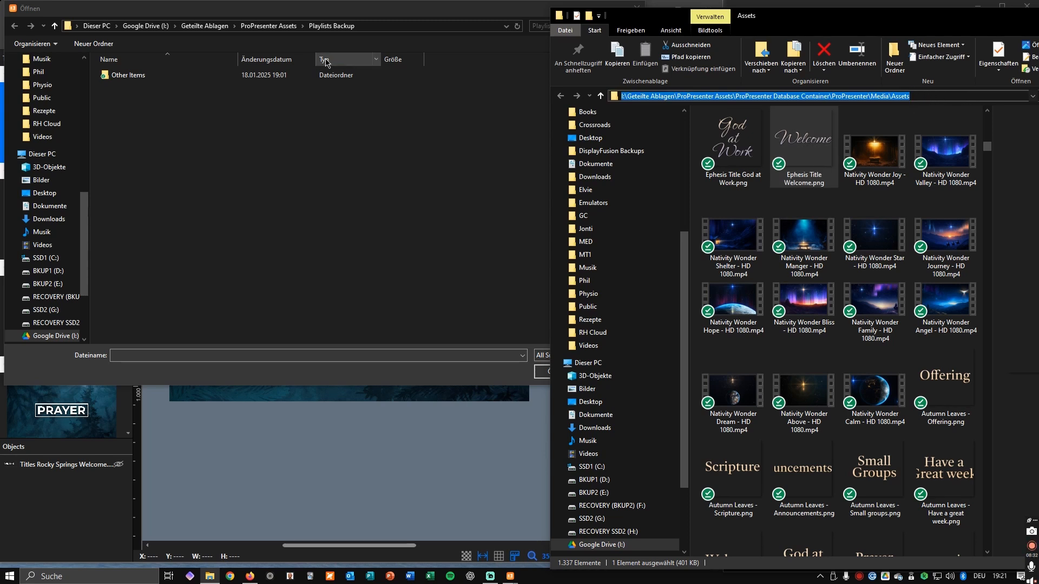
{"action": "left_click", "coordinate": [269, 26]}
{"action": "left_click", "coordinate": [323, 25]}
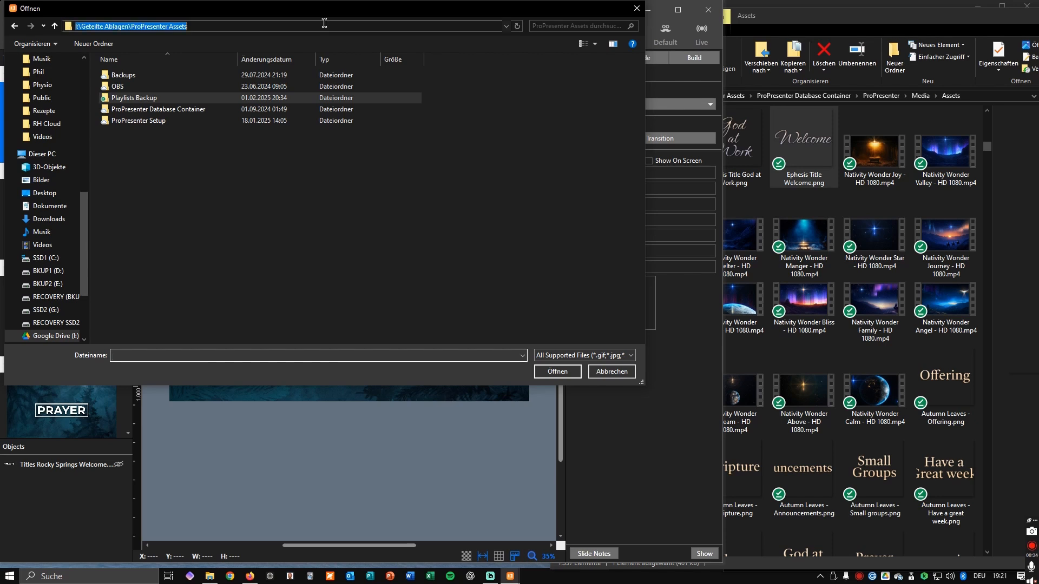
{"action": "key", "text": "ctrl+v"}
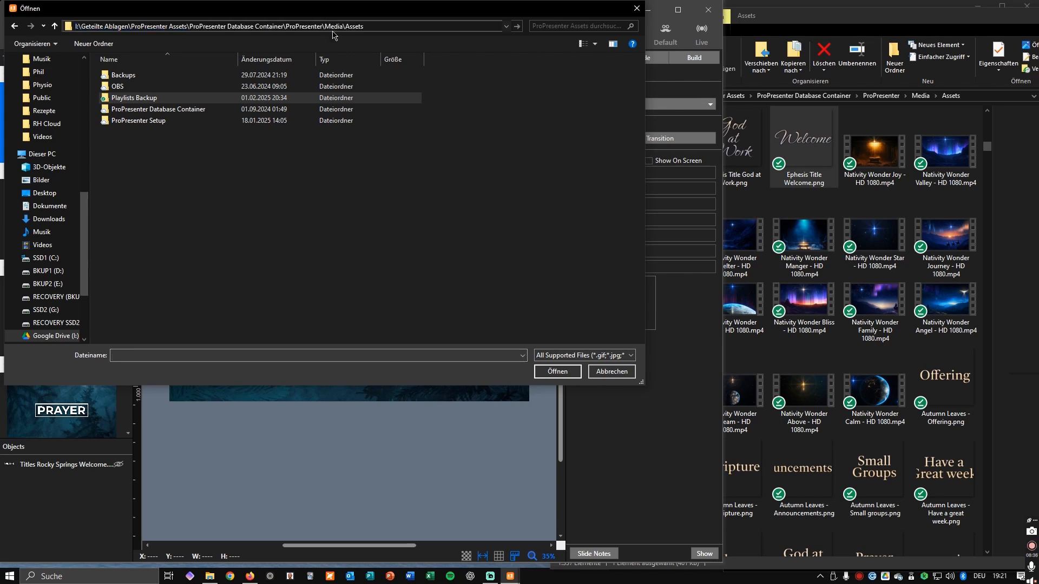
{"action": "key", "text": "Return"}
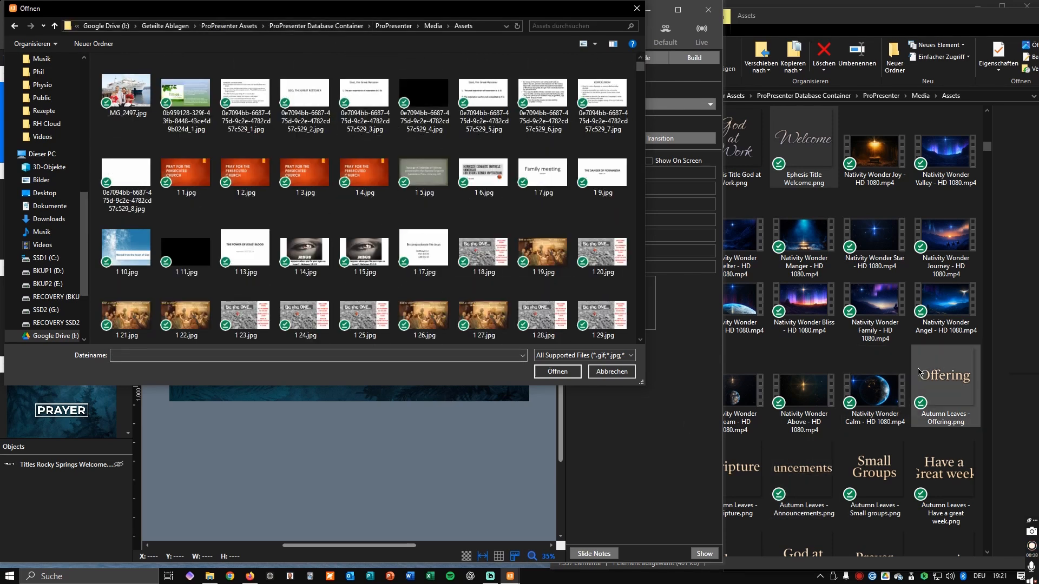
- Add Ephesis Title Welcome.png from the Assets folder to the Welcome slide, using the existing file instead of a new copy
{"action": "scroll", "coordinate": [918, 372], "scroll_direction": "down", "scroll_amount": 6}
{"action": "scroll", "coordinate": [918, 372], "scroll_direction": "up", "scroll_amount": 5}
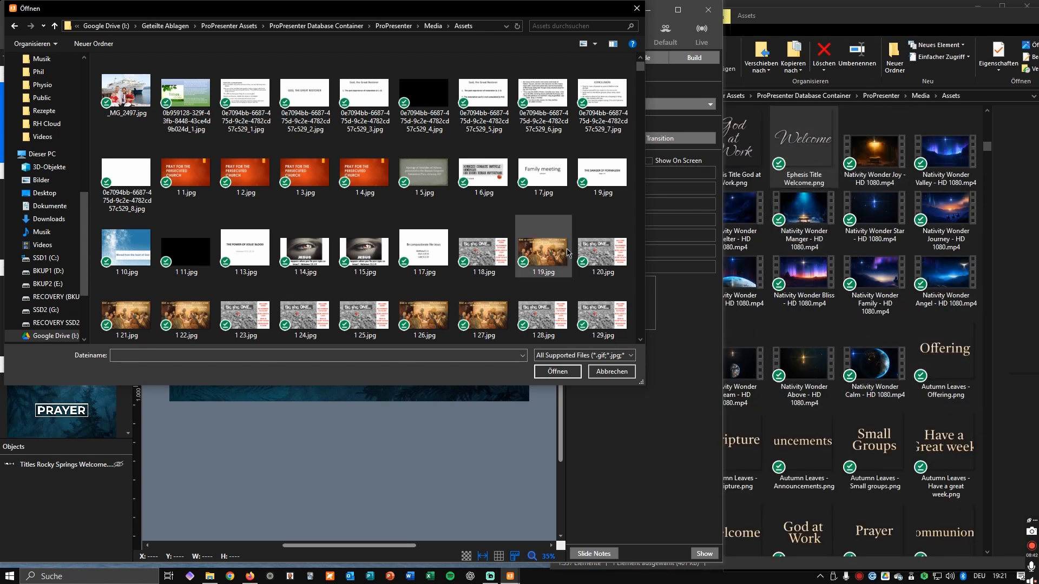
{"action": "scroll", "coordinate": [226, 332], "scroll_direction": "down", "scroll_amount": 10}
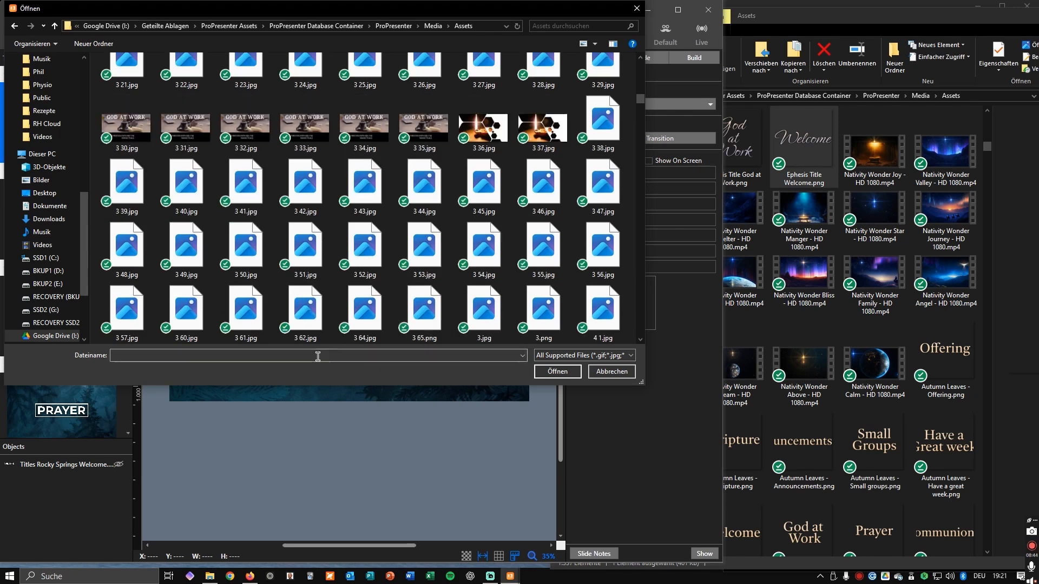
{"action": "type", "text": "ephresis"}
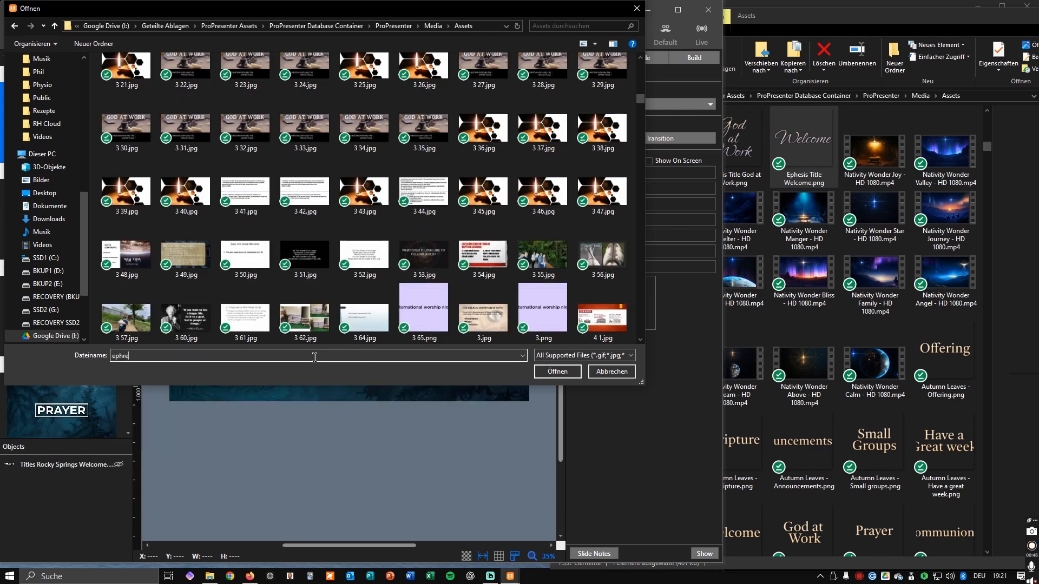
{"action": "key", "text": "BackSpace"}
{"action": "key", "text": "BackSpace"}
{"action": "key", "text": "BackSpace"}
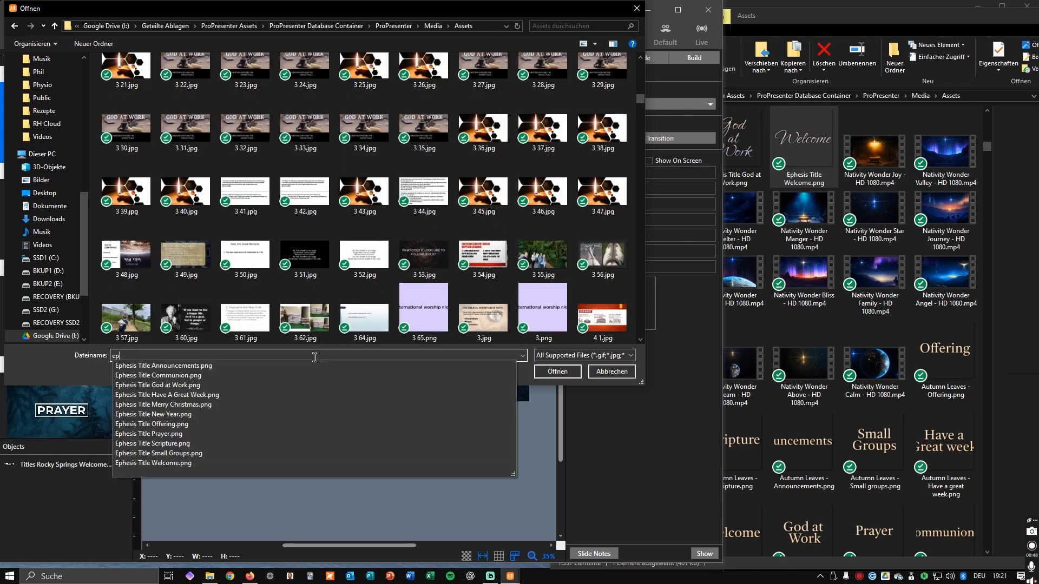
{"action": "left_click", "coordinate": [171, 464]}
{"action": "left_click", "coordinate": [554, 371]}
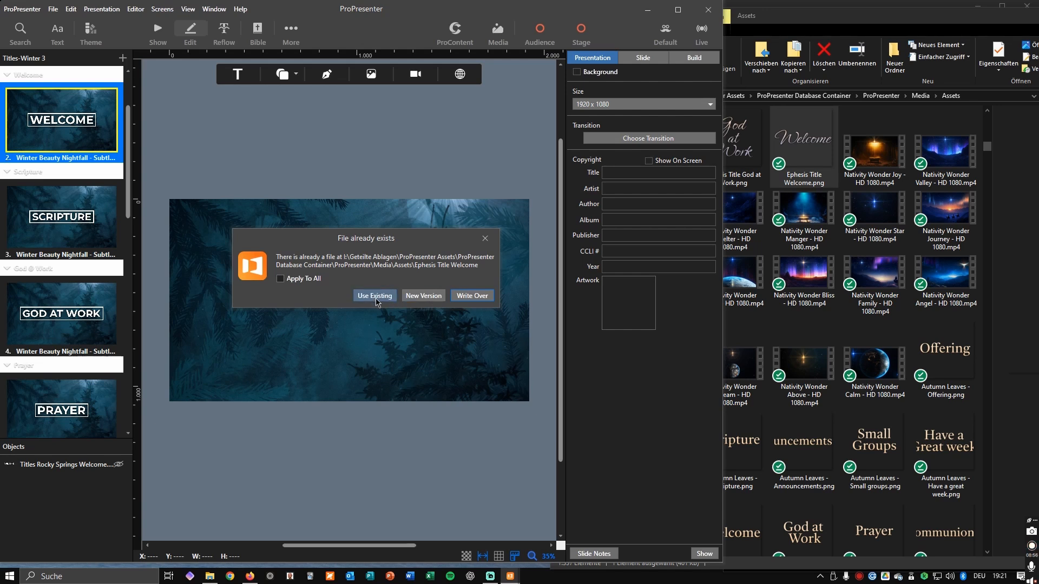
{"action": "left_click", "coordinate": [375, 296]}
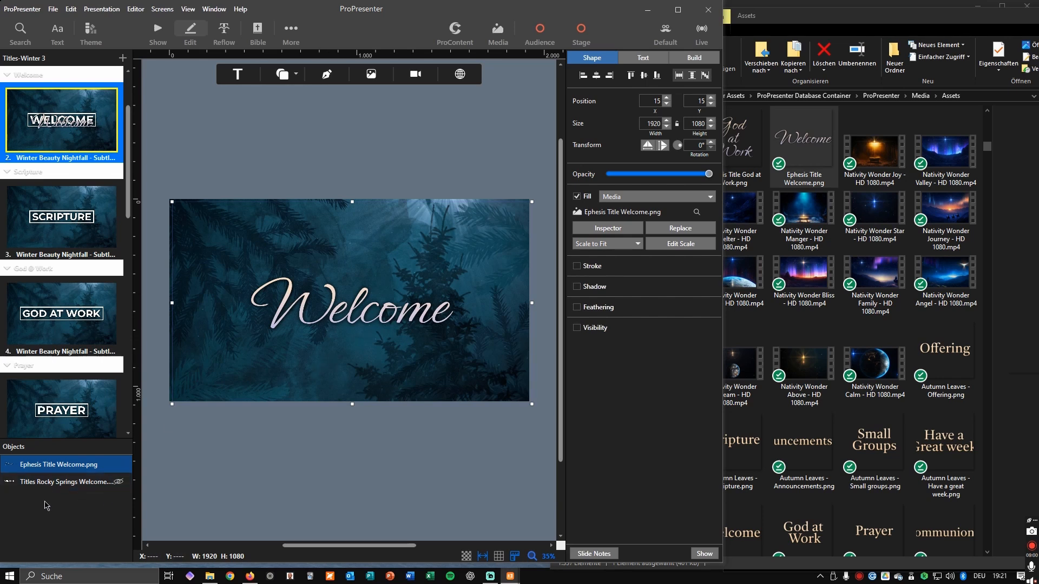
- Delete the hidden Titles Rocky Springs Welcome object from the Welcome slide and return to the show view
{"action": "left_click", "coordinate": [59, 482]}
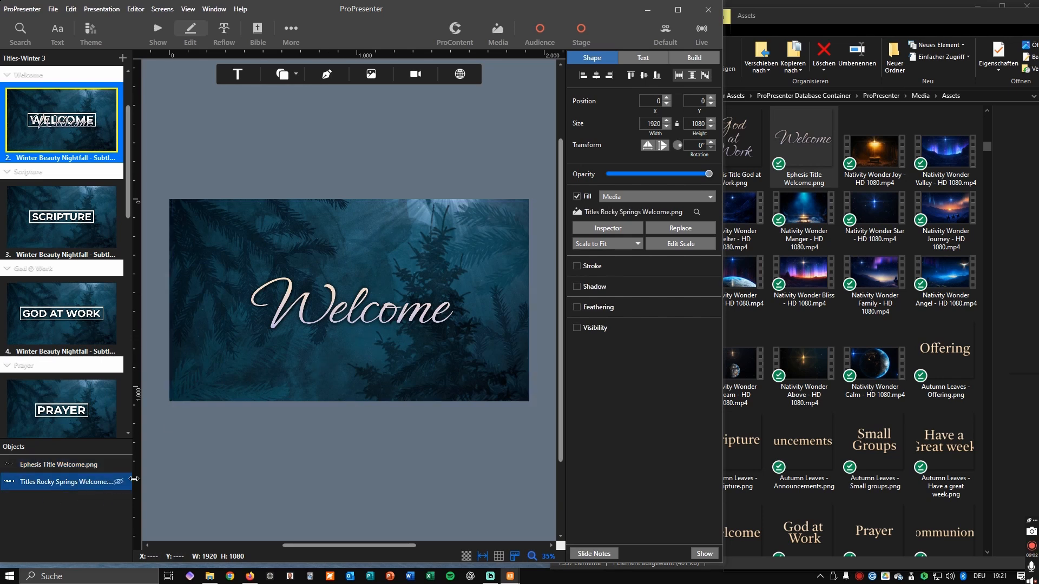
{"action": "right_click", "coordinate": [56, 484]}
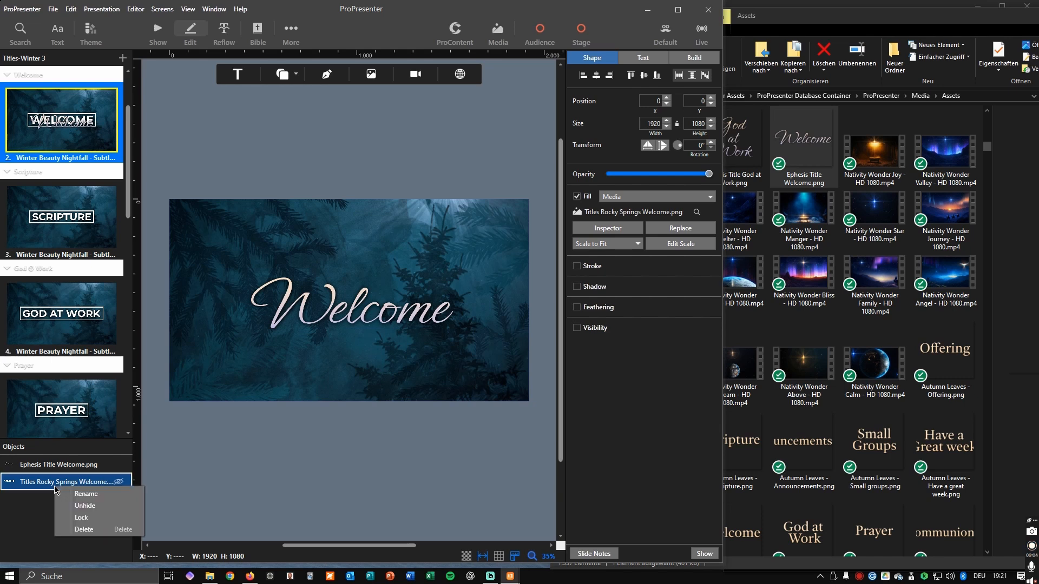
{"action": "left_click", "coordinate": [85, 529]}
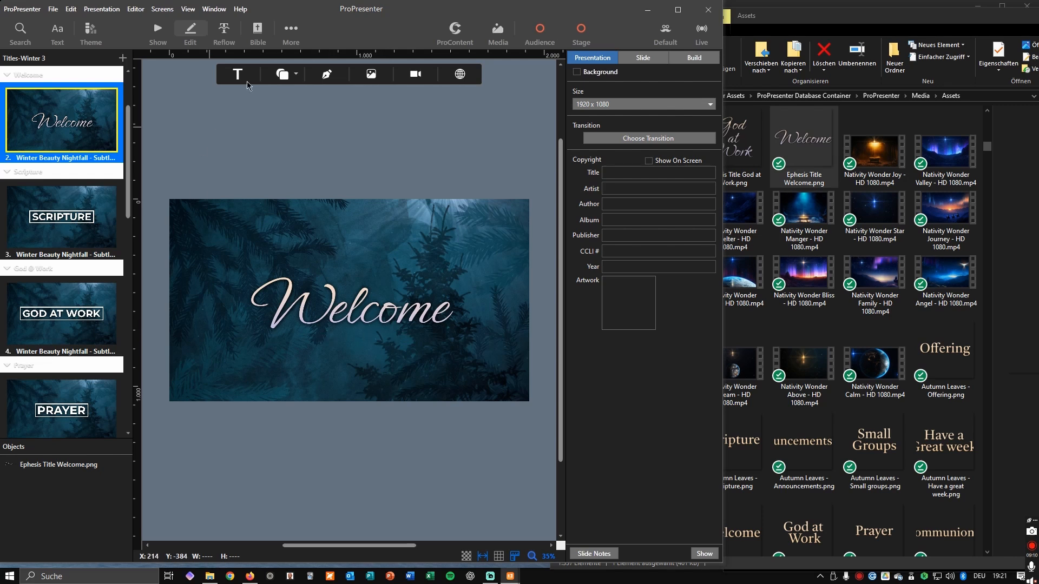
{"action": "left_click", "coordinate": [157, 32]}
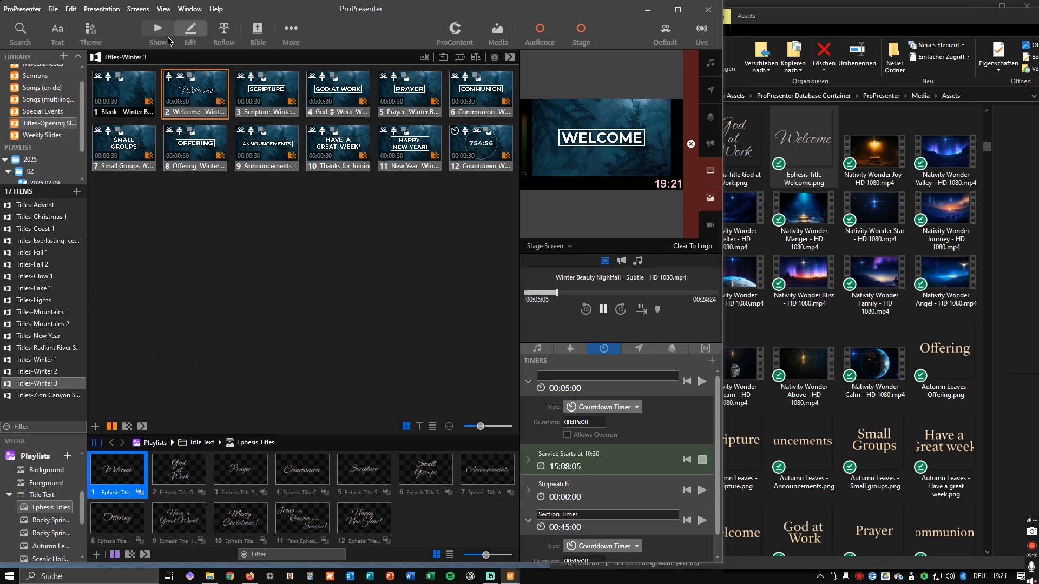
- Open the 2025.02.09 playlist and go to its Titles-Winter 1 Welcome item
{"action": "scroll", "coordinate": [46, 168], "scroll_direction": "down", "scroll_amount": 2}
{"action": "left_click", "coordinate": [43, 155]}
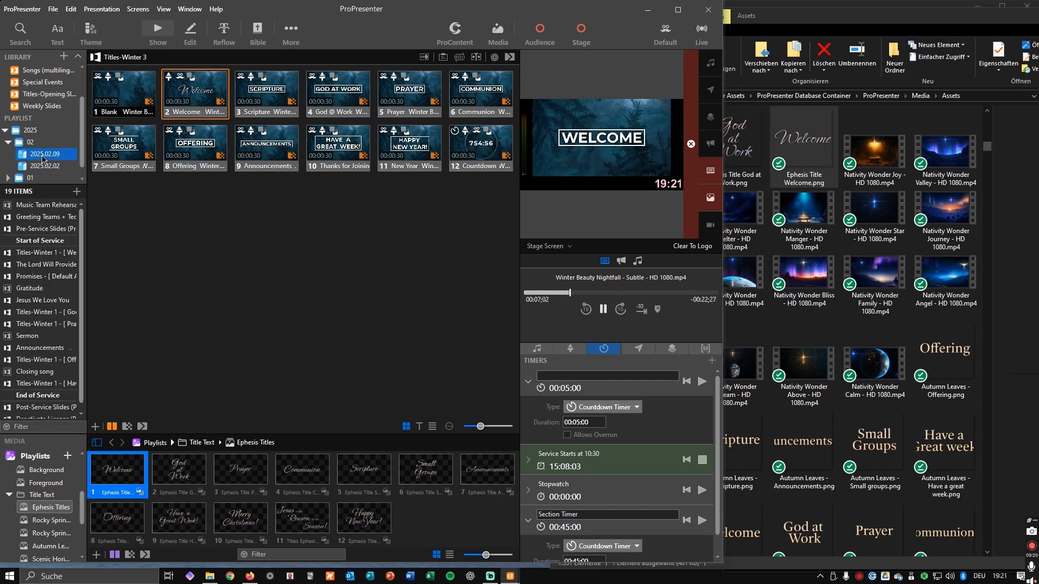
{"action": "scroll", "coordinate": [70, 175], "scroll_direction": "down", "scroll_amount": 1}
{"action": "left_click", "coordinate": [28, 254]}
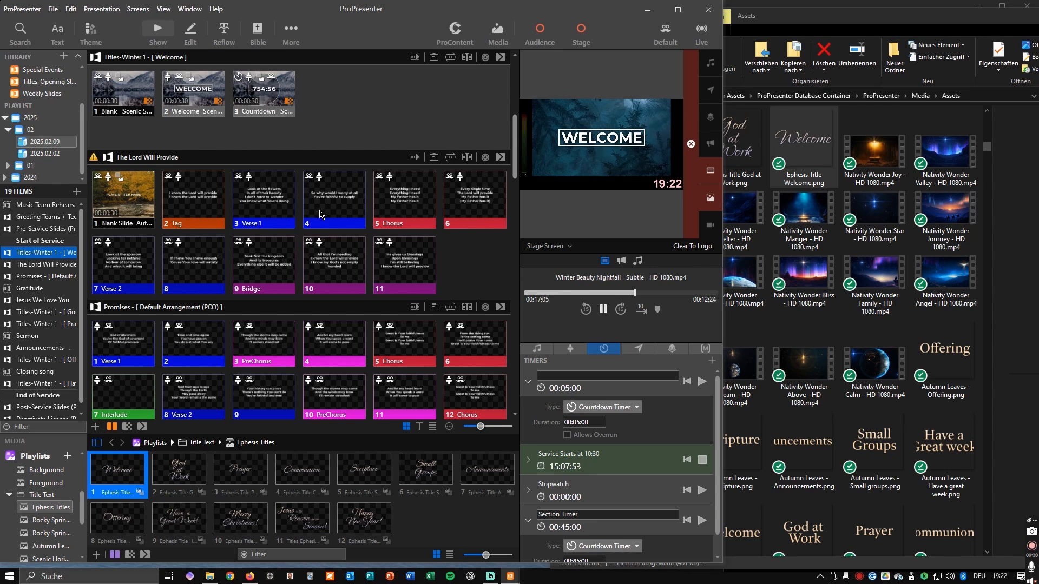
- Clear the Assets folder window away from the output screens and hide the media bin
{"action": "left_click", "coordinate": [978, 15]}
{"action": "left_click_drag", "start_coordinate": [1004, 17], "coordinate": [745, 52]}
{"action": "left_click", "coordinate": [896, 54]}
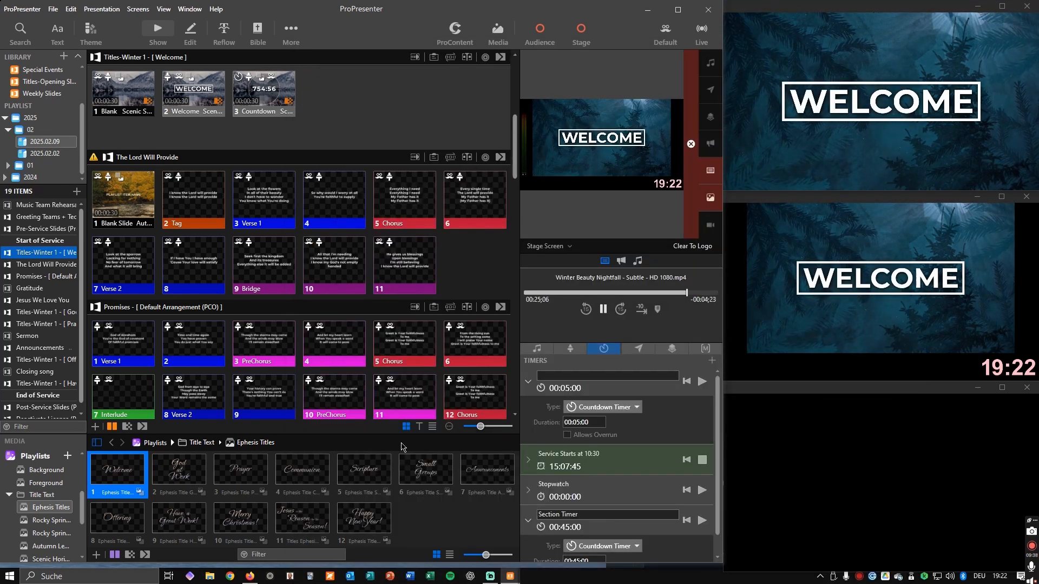
{"action": "key", "text": "ctrl+m"}
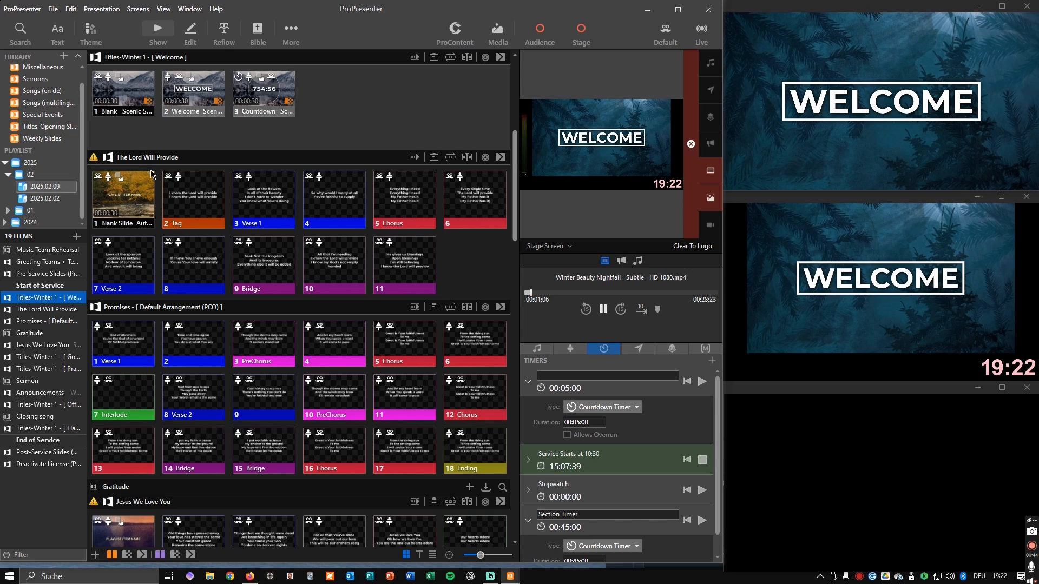
- Copy the title slide of the Song Title presentation in the Weekly Slides library
{"action": "left_click", "coordinate": [33, 139]}
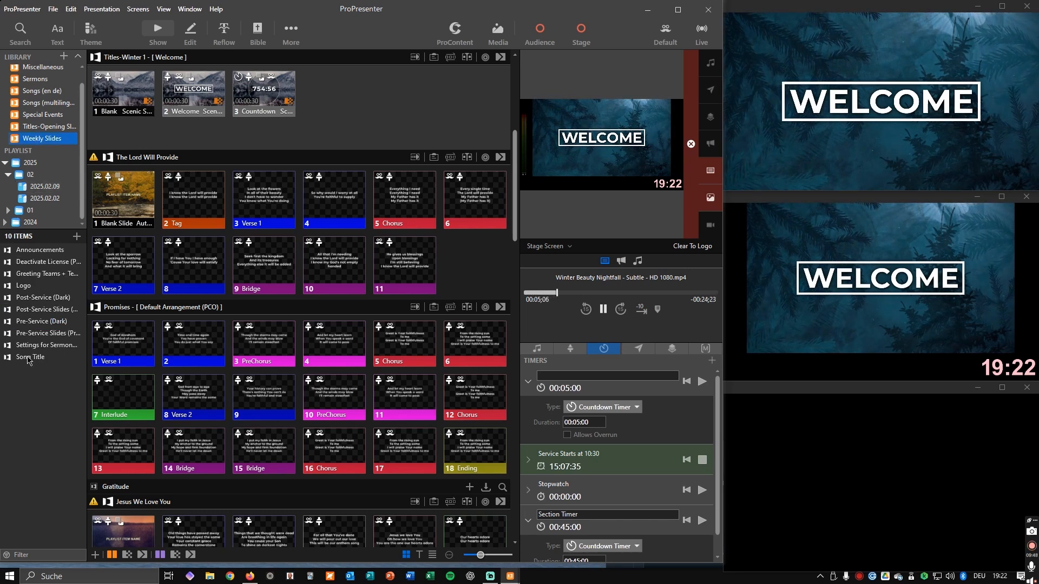
{"action": "left_click", "coordinate": [27, 359]}
{"action": "right_click", "coordinate": [141, 95]}
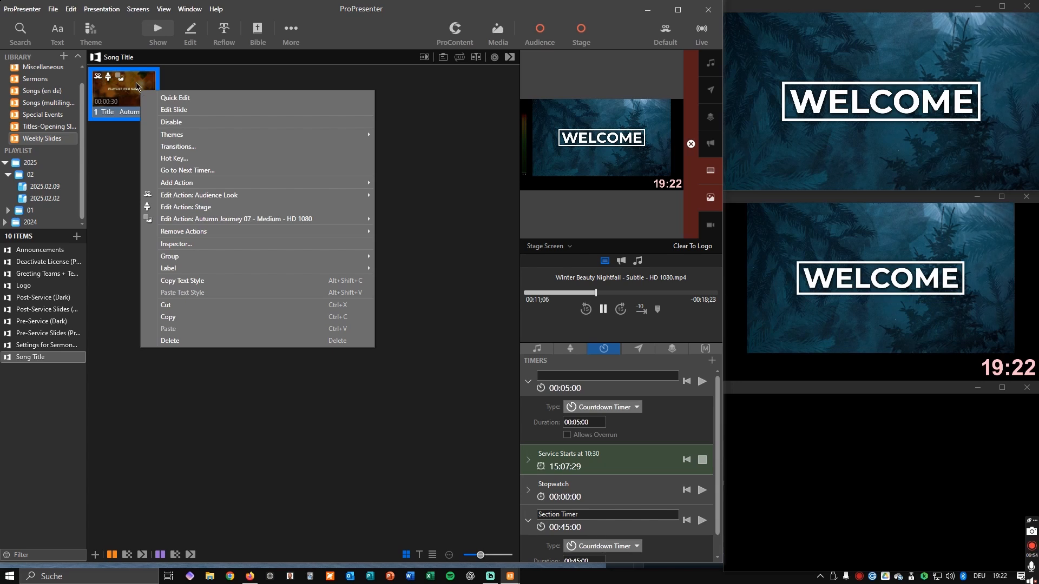
{"action": "left_click", "coordinate": [173, 321]}
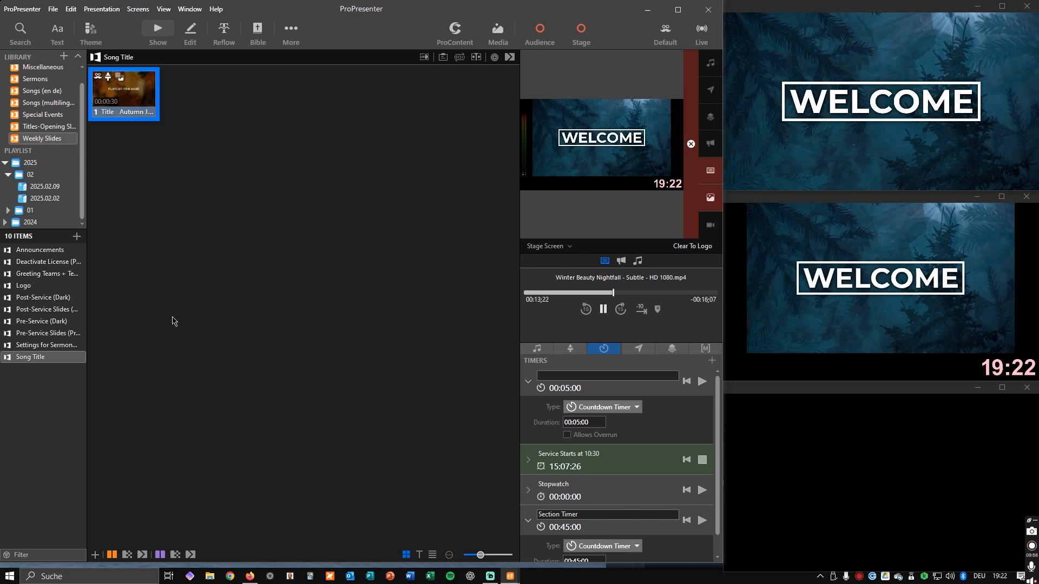
- Paste the copied title slide after the last Bridge slide of The Lord Will Provide in the 2025.02.09 playlist
{"action": "left_click", "coordinate": [56, 187]}
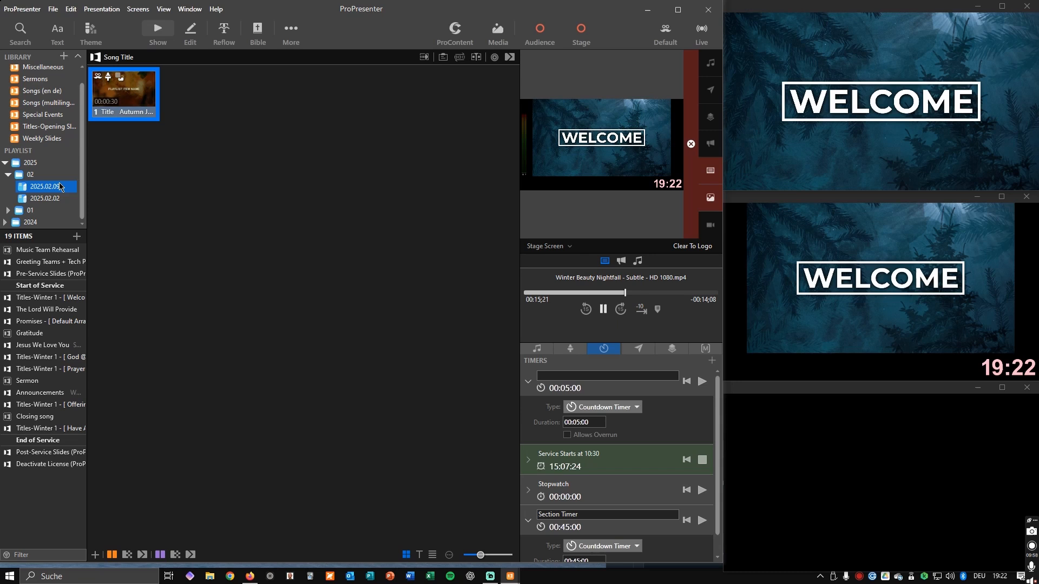
{"action": "left_click", "coordinate": [34, 310]}
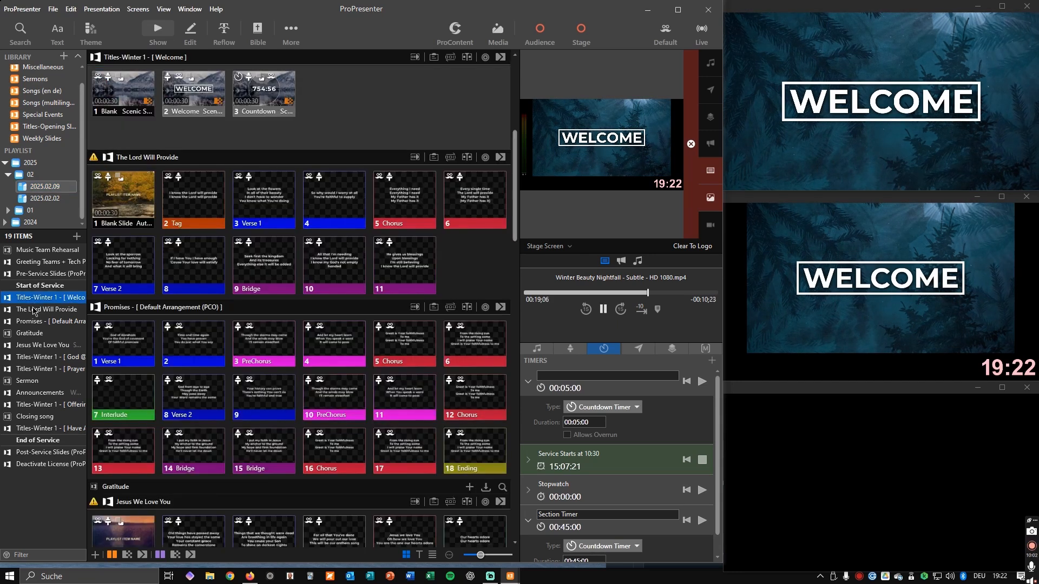
{"action": "left_click", "coordinate": [406, 170]}
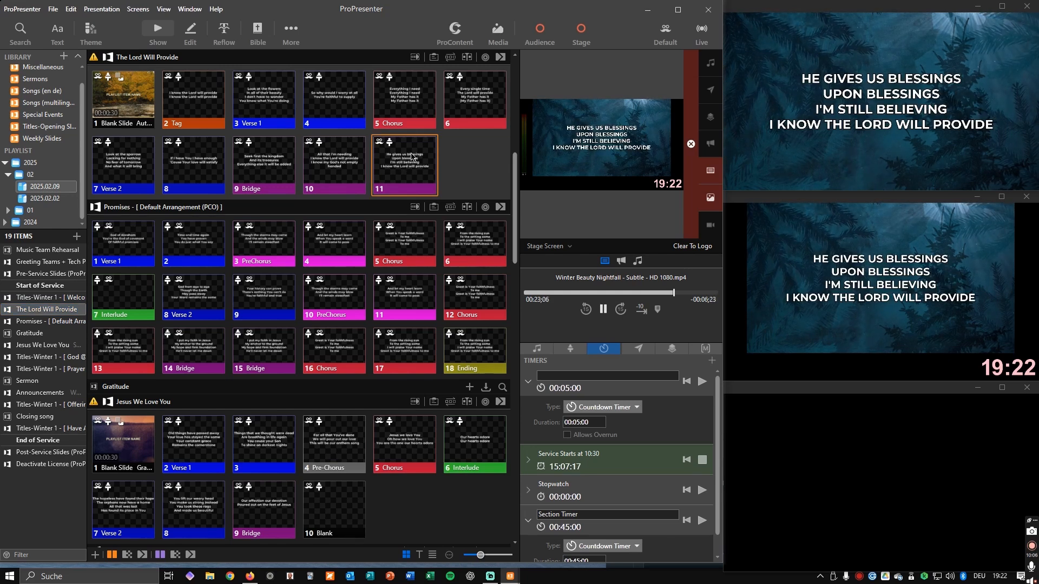
{"action": "left_click", "coordinate": [451, 58]}
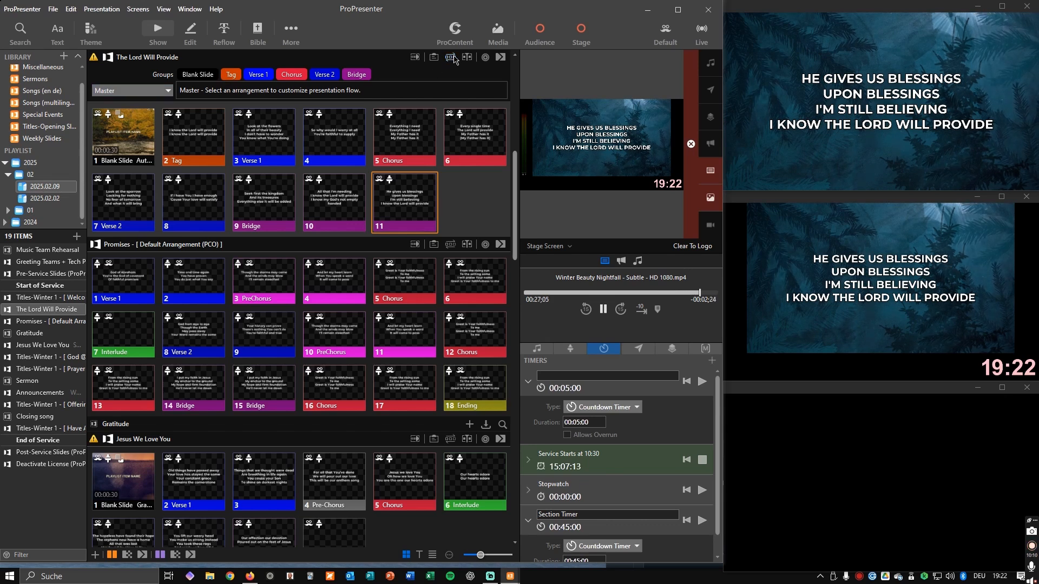
{"action": "left_click", "coordinate": [454, 58]}
{"action": "right_click", "coordinate": [407, 157]}
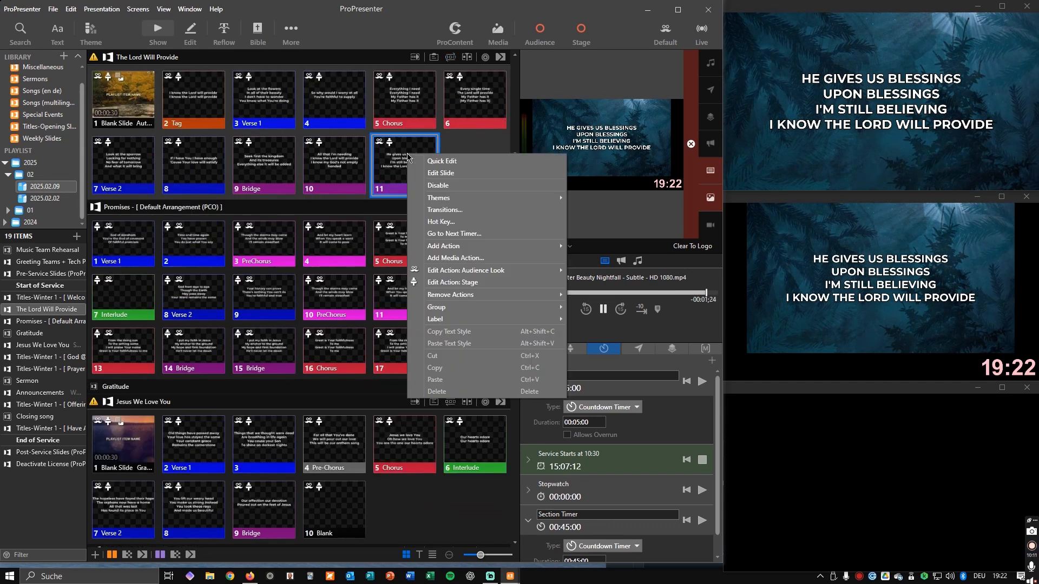
{"action": "left_click", "coordinate": [442, 381]}
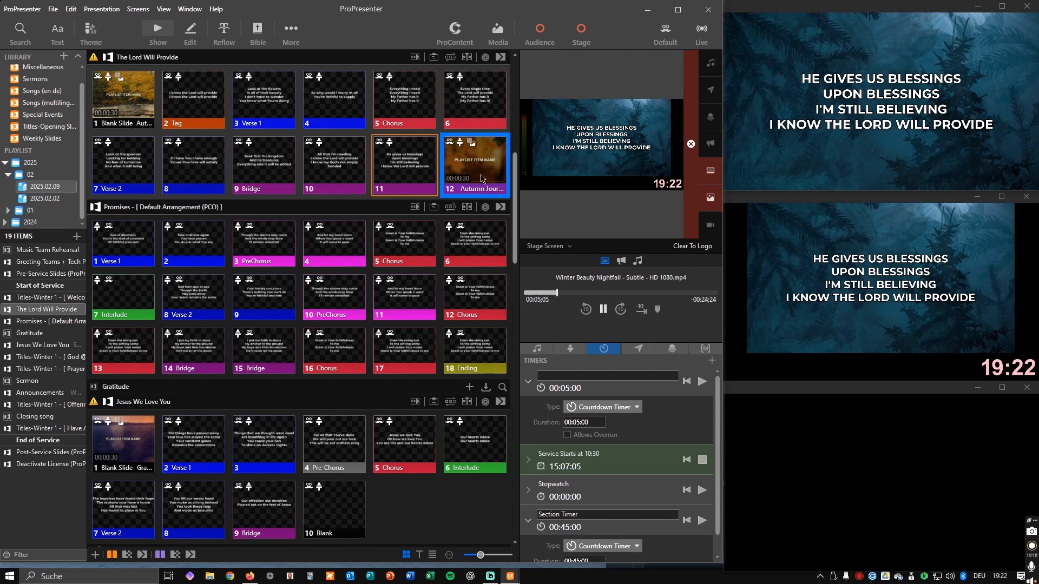
- Move the pasted title slide to the start of The Lord Will Provide and delete the song's old Blank Slide
{"action": "left_click_drag", "start_coordinate": [478, 177], "coordinate": [93, 109]}
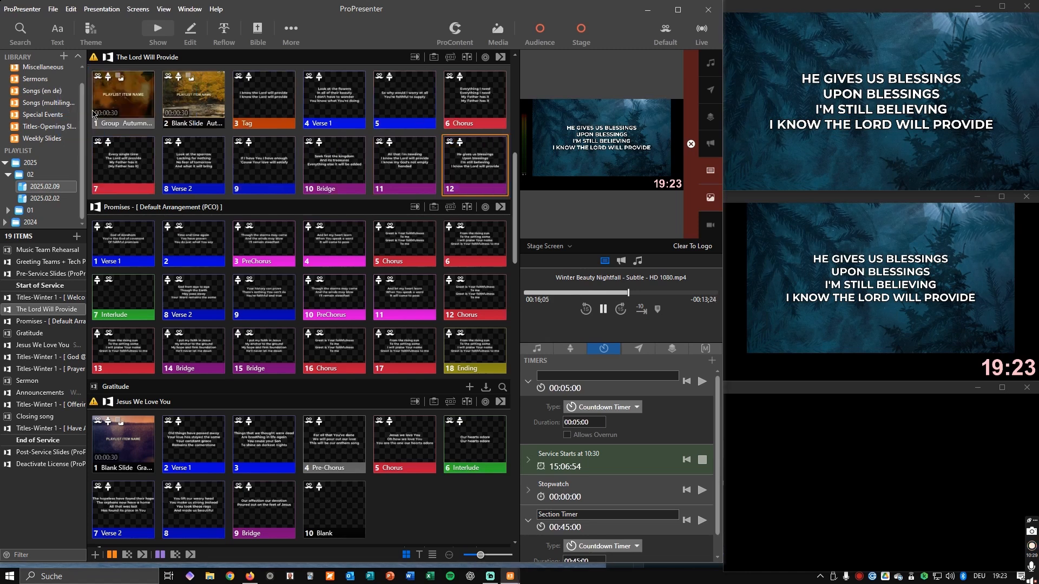
{"action": "left_click", "coordinate": [180, 96]}
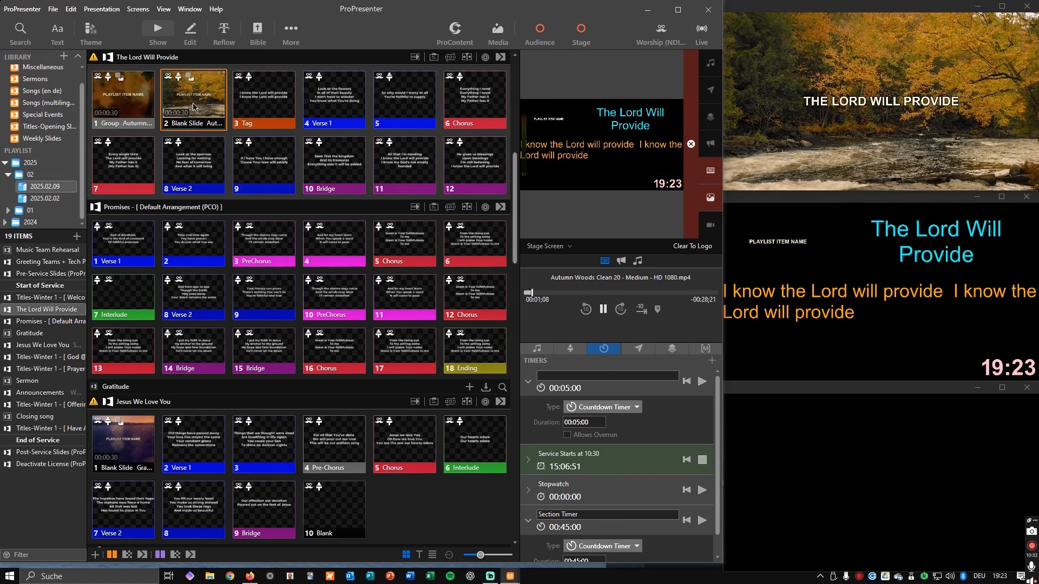
{"action": "right_click", "coordinate": [192, 103]}
{"action": "left_click", "coordinate": [218, 353]}
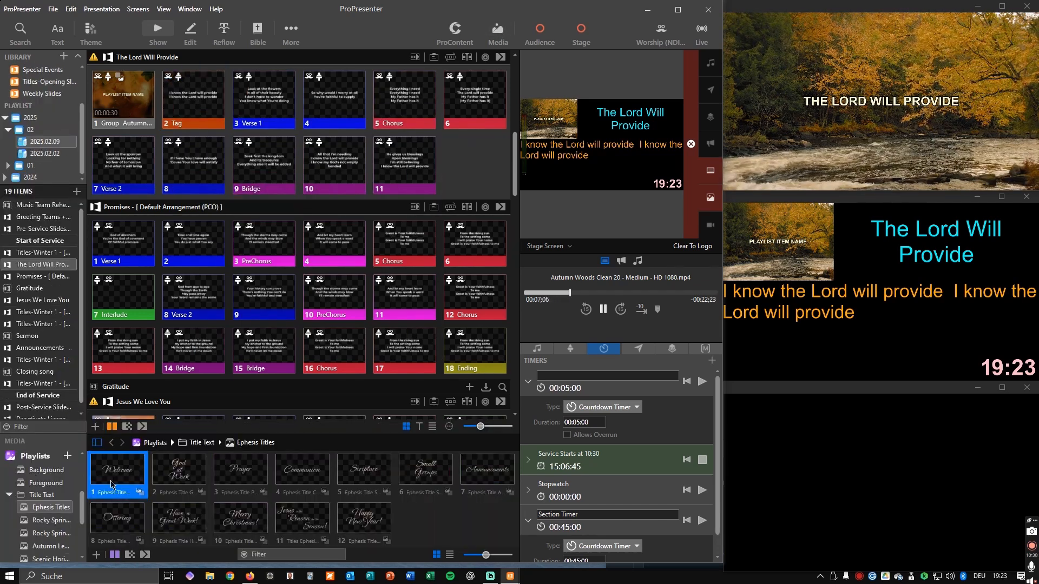
- Replace the background of the song's title slide with Vivid Splash Clean 11 - Slow from the Background media playlist and show the slide live
{"action": "left_click", "coordinate": [46, 470]}
{"action": "scroll", "coordinate": [321, 514], "scroll_direction": "up", "scroll_amount": 1}
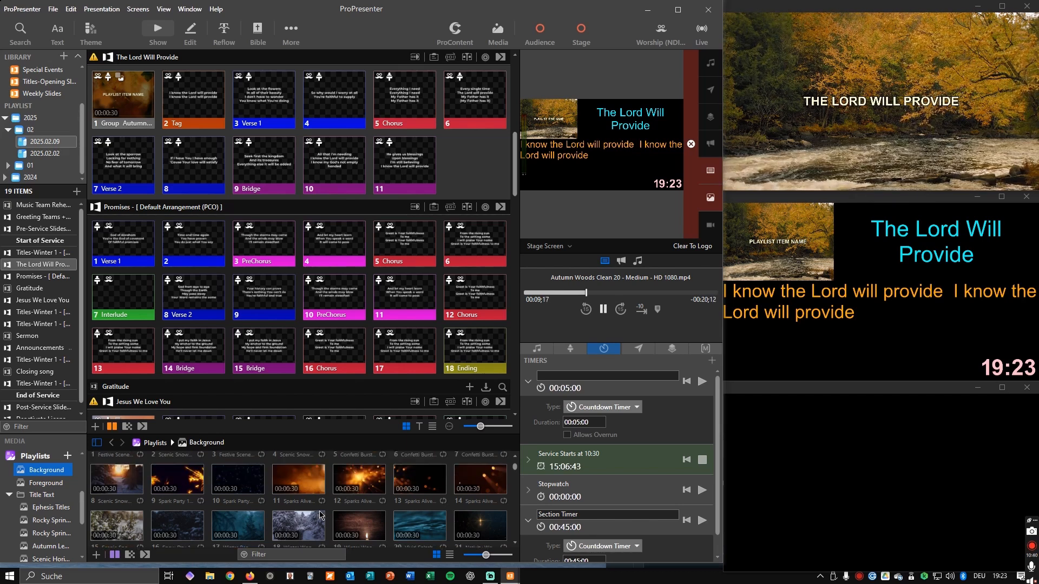
{"action": "left_click_drag", "start_coordinate": [428, 528], "coordinate": [127, 189]}
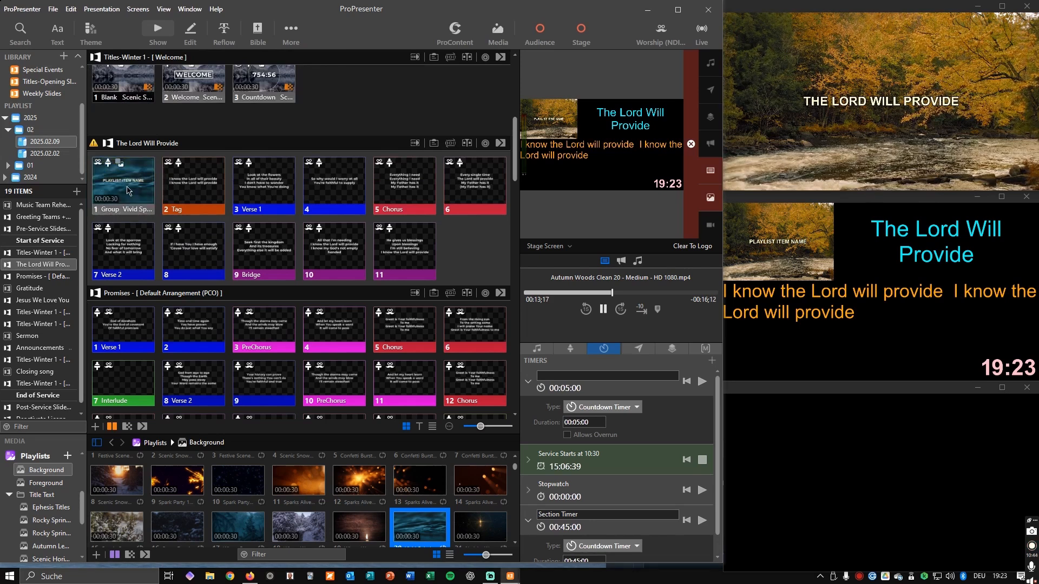
{"action": "left_click", "coordinate": [127, 189]}
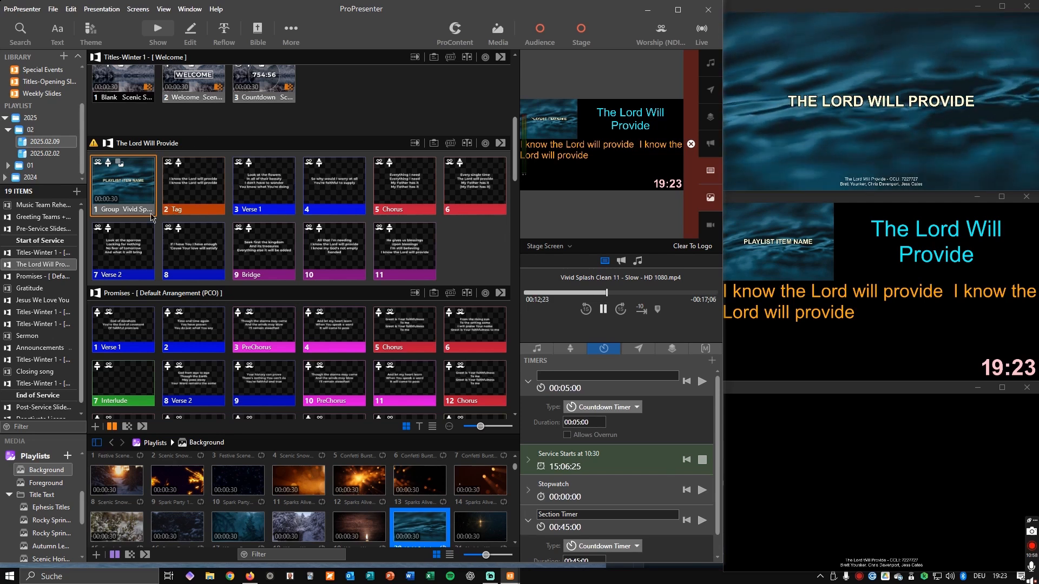
- Resize The Lord Will Provide to the 16x9 screen size of 1920 x 1080 and show its Tag slide live
{"action": "right_click", "coordinate": [33, 267]}
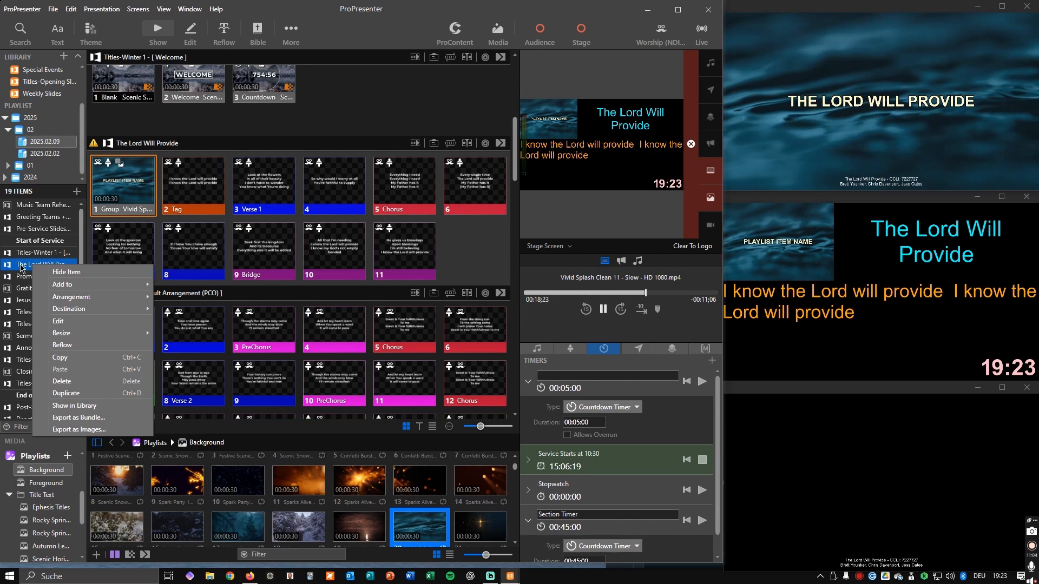
{"action": "mouse_move", "coordinate": [68, 333]}
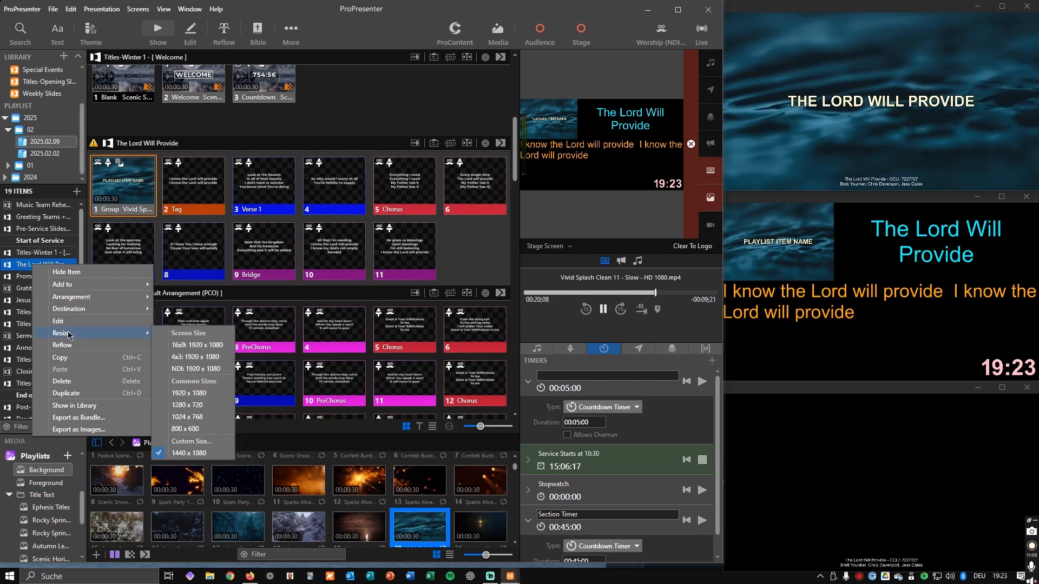
{"action": "left_click", "coordinate": [195, 346]}
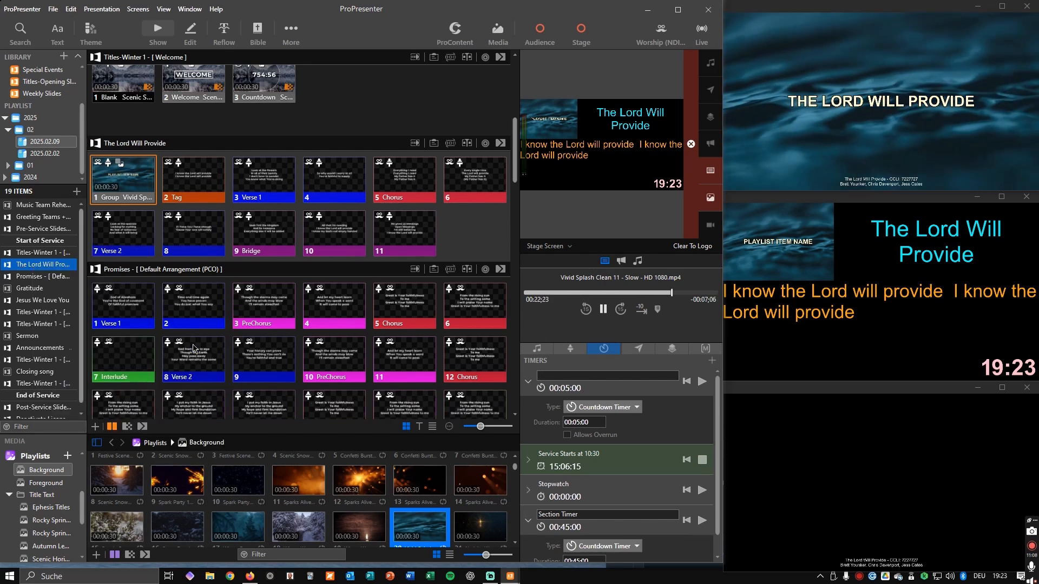
{"action": "left_click", "coordinate": [199, 177]}
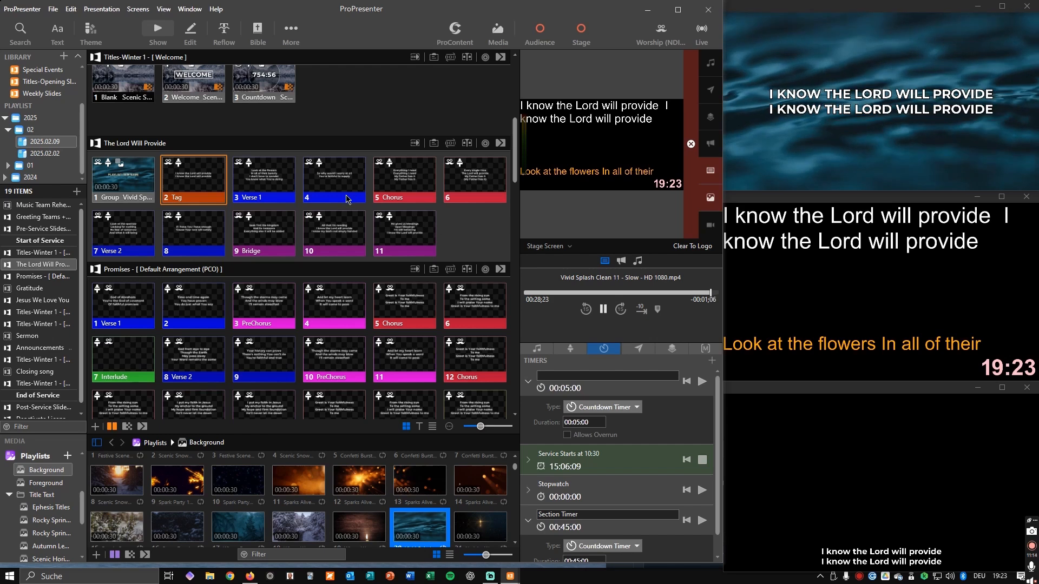
- Preview the other saved arrangement of The Lord Will Provide with its first Chorus slide live, and return the song to Master
{"action": "left_click", "coordinate": [450, 143]}
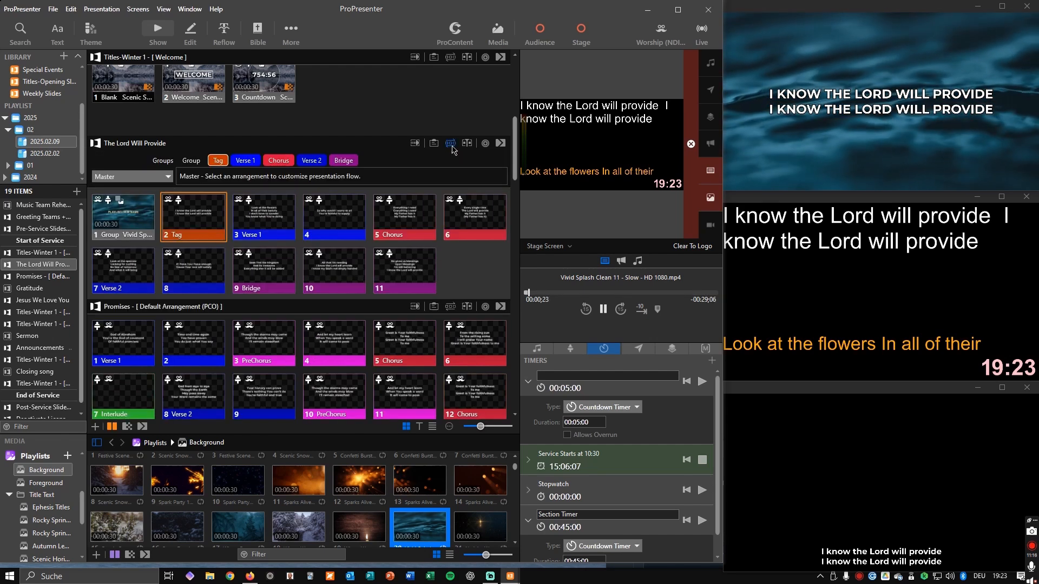
{"action": "left_click", "coordinate": [157, 178]}
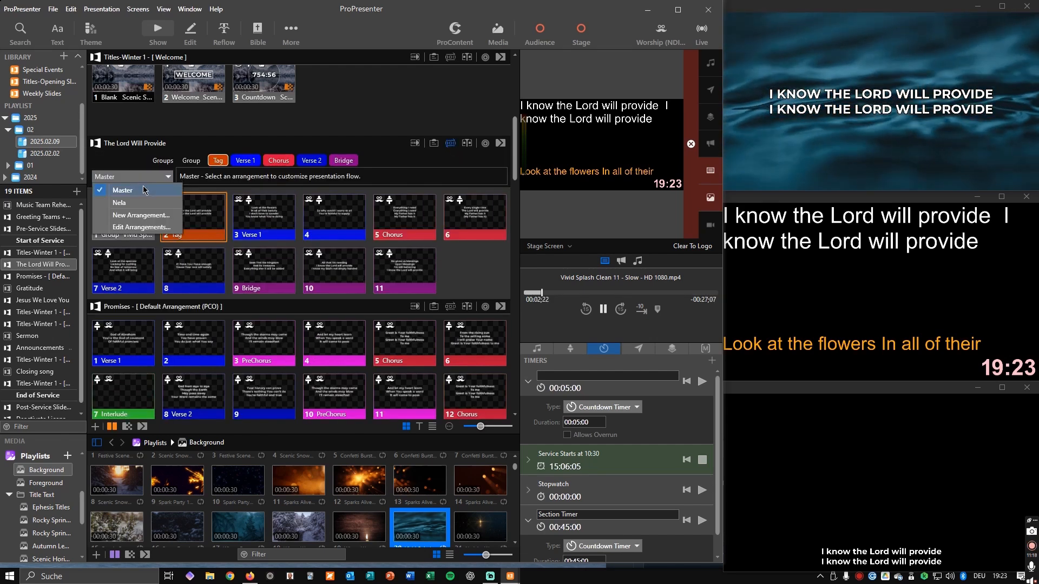
{"action": "left_click", "coordinate": [135, 203]}
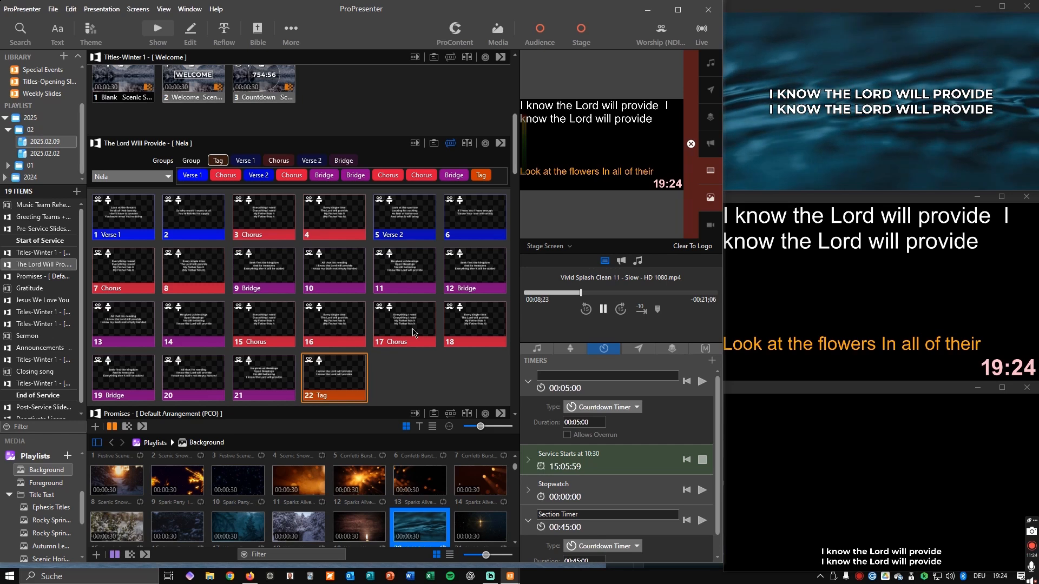
{"action": "left_click", "coordinate": [266, 218]}
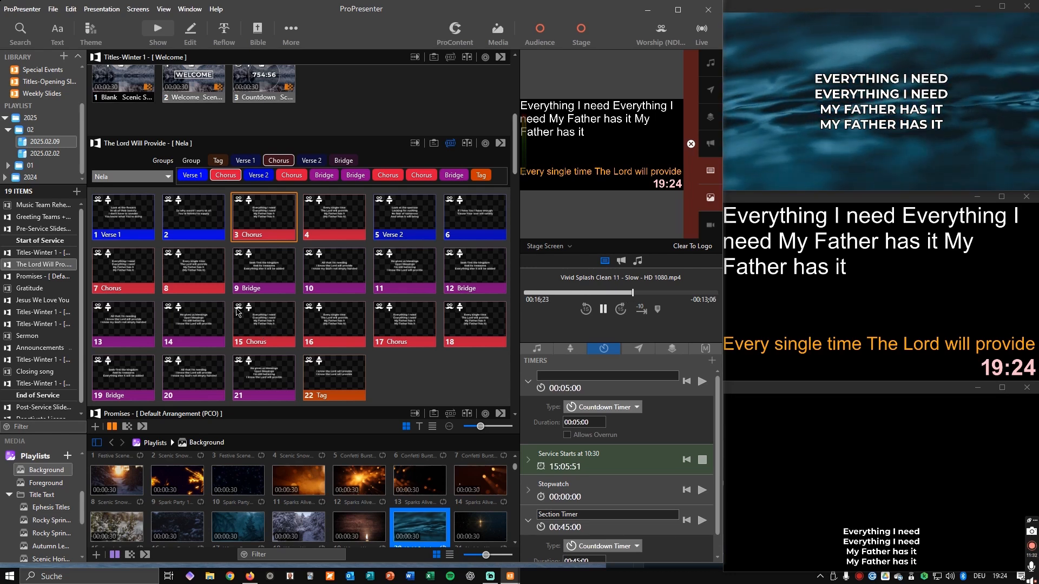
{"action": "left_click", "coordinate": [158, 180]}
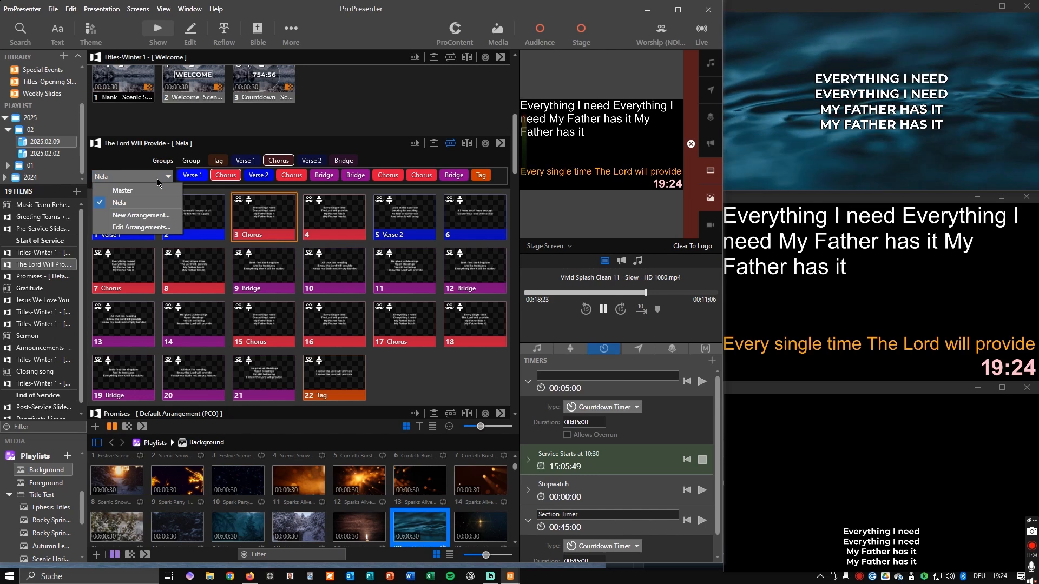
{"action": "left_click", "coordinate": [134, 192]}
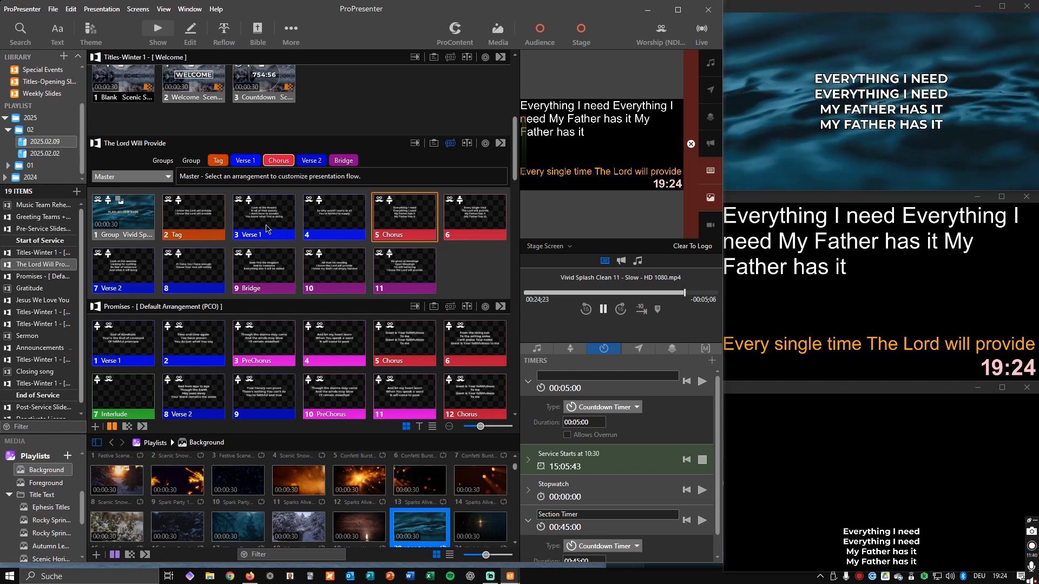
- Show the Tag, title and Welcome slides live in turn to compare their audience looks and stage layouts
{"action": "left_click", "coordinate": [193, 220]}
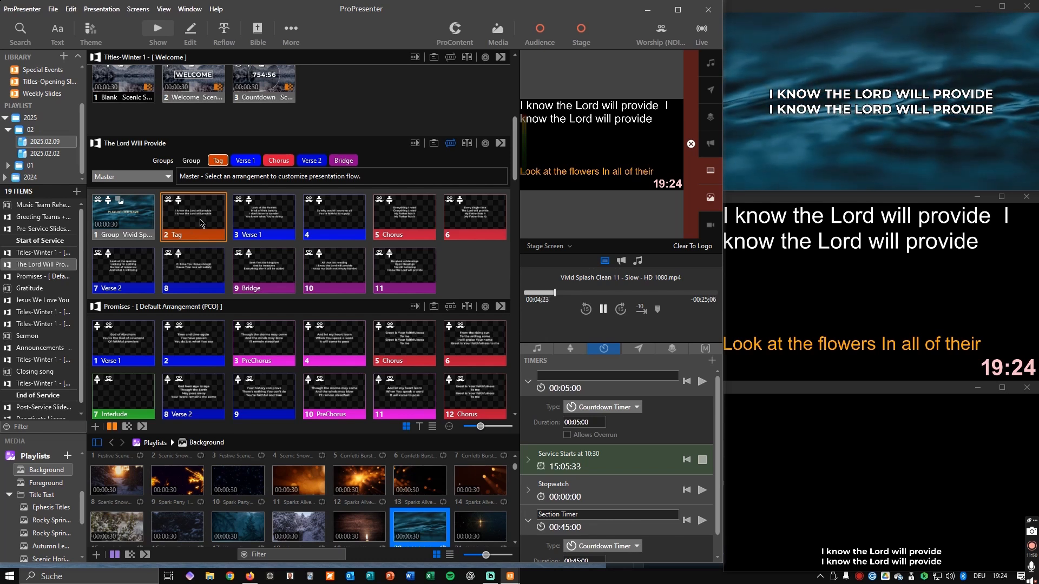
{"action": "left_click", "coordinate": [140, 219]}
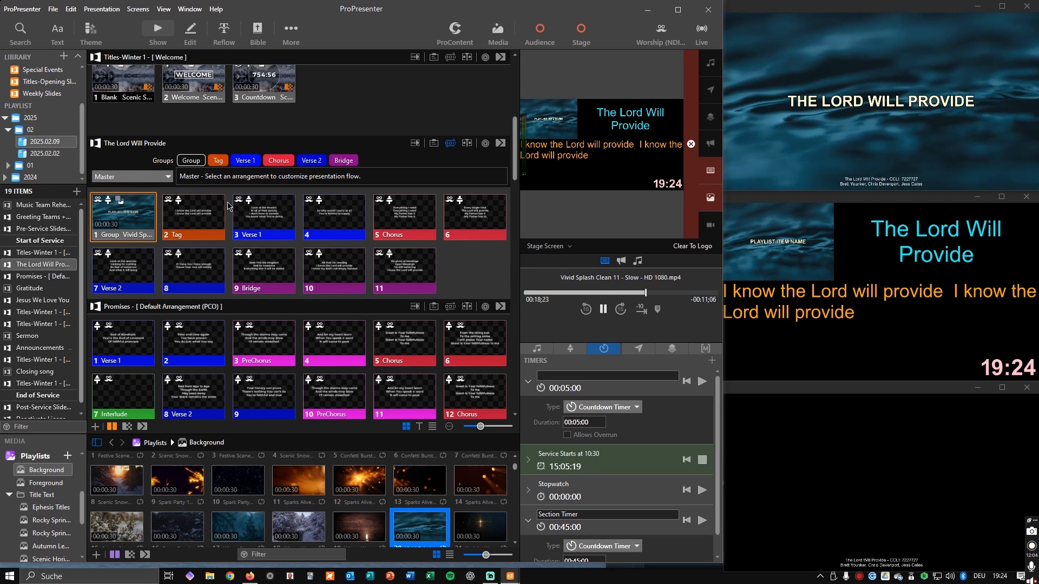
{"action": "left_click", "coordinate": [185, 86]}
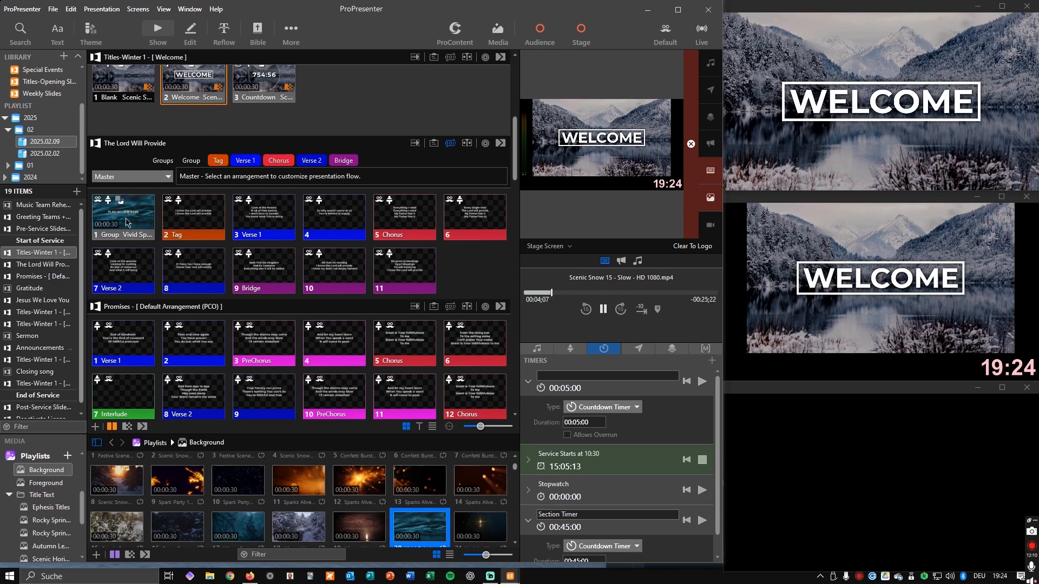
{"action": "left_click", "coordinate": [125, 222]}
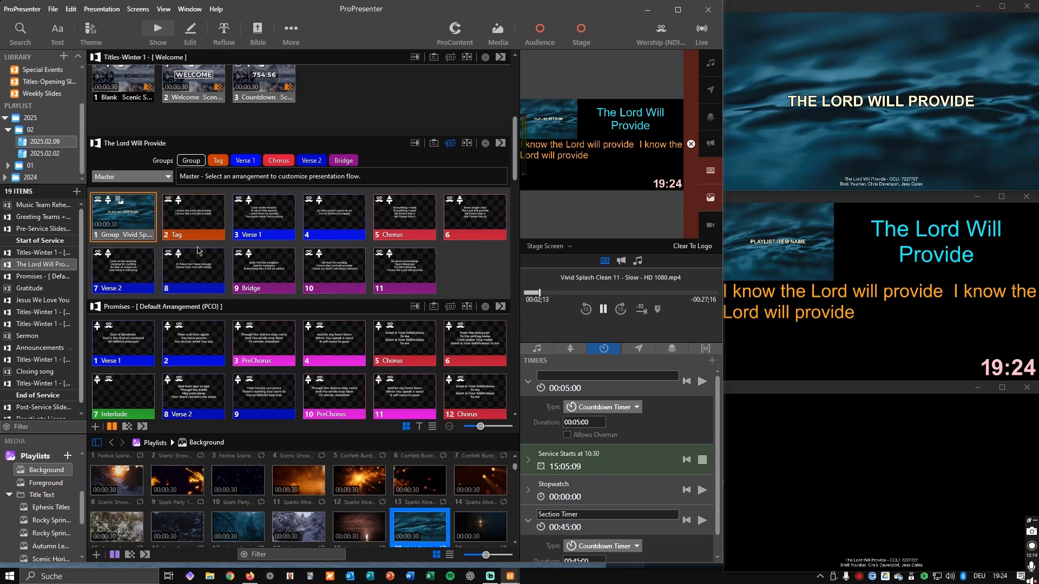
{"action": "left_click", "coordinate": [198, 222]}
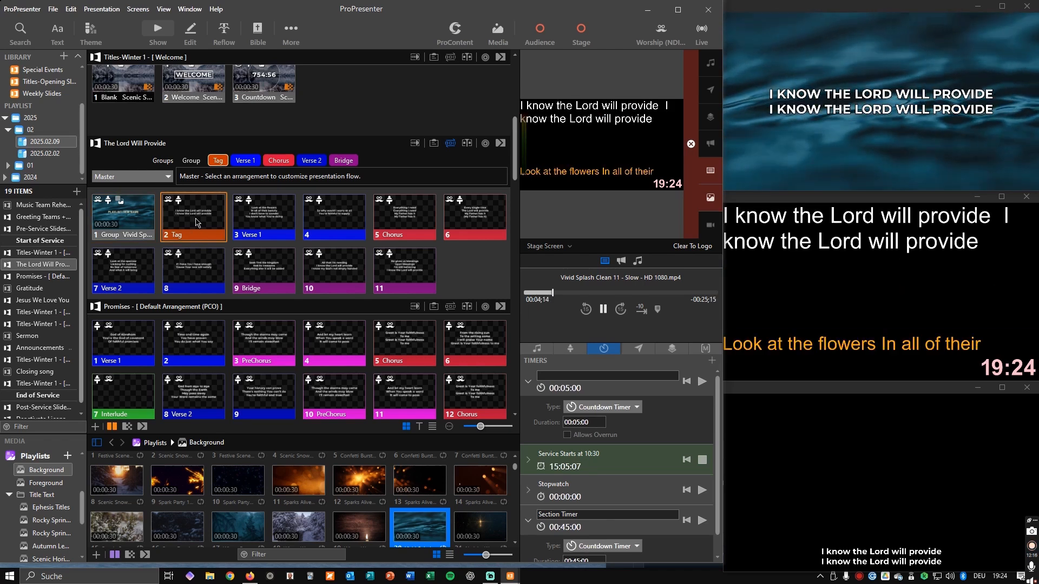
{"action": "left_click", "coordinate": [146, 226]}
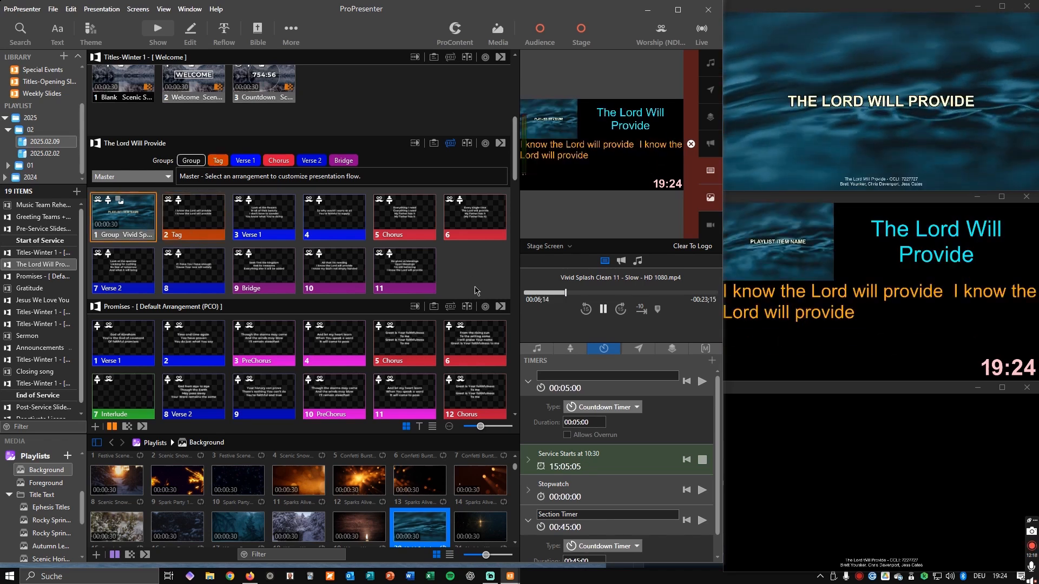
- Apply the Single Text (standard) slide of the 16x9 CMG Sans theme to all lyric slides of The Lord Will Provide, excluding the title slide
{"action": "left_click", "coordinate": [187, 220]}
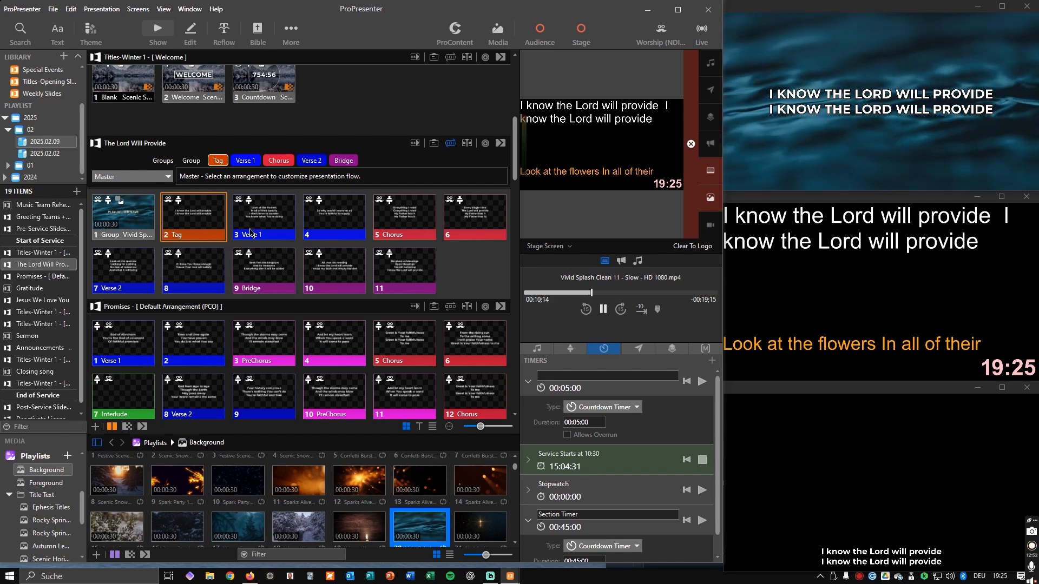
{"action": "key", "text": "ctrl+a"}
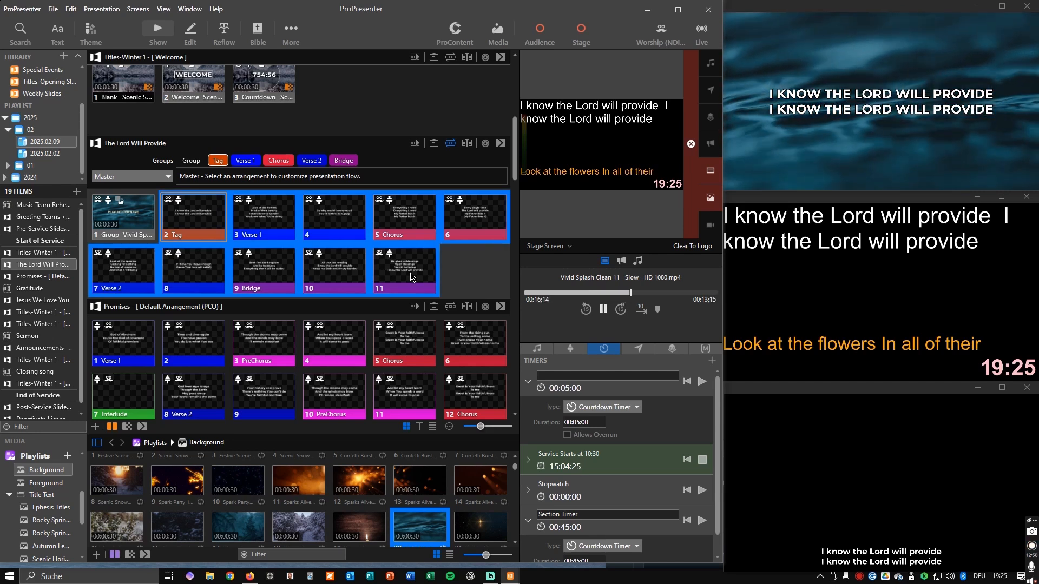
{"action": "right_click", "coordinate": [411, 277]}
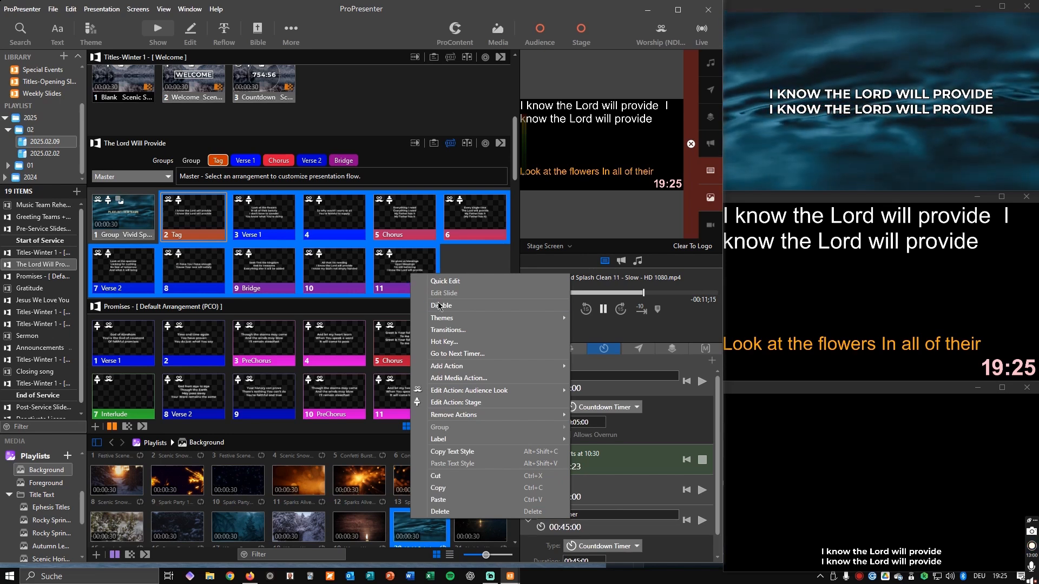
{"action": "mouse_move", "coordinate": [447, 321]}
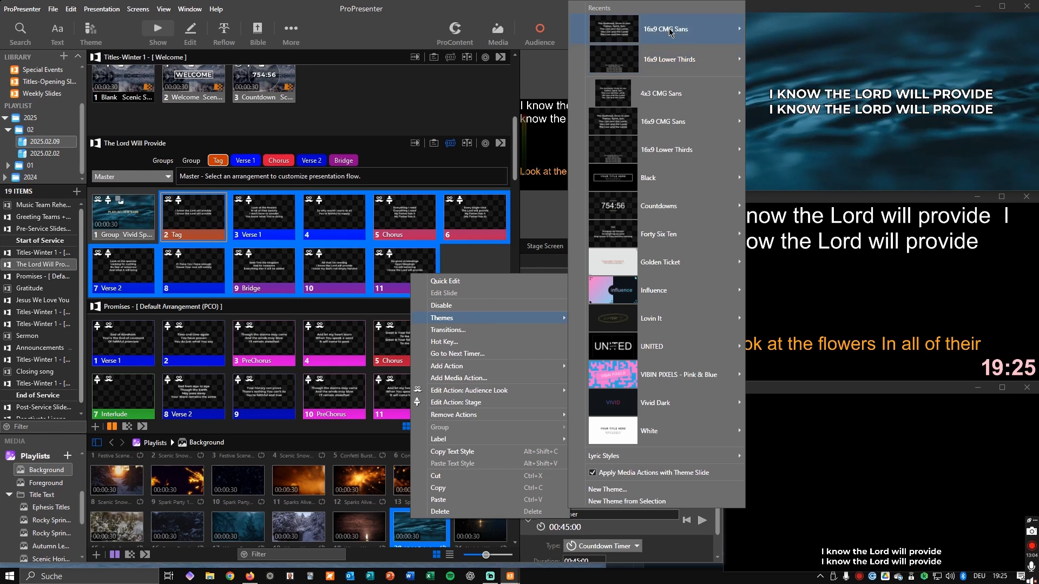
{"action": "mouse_move", "coordinate": [671, 32]}
{"action": "mouse_move", "coordinate": [731, 125]}
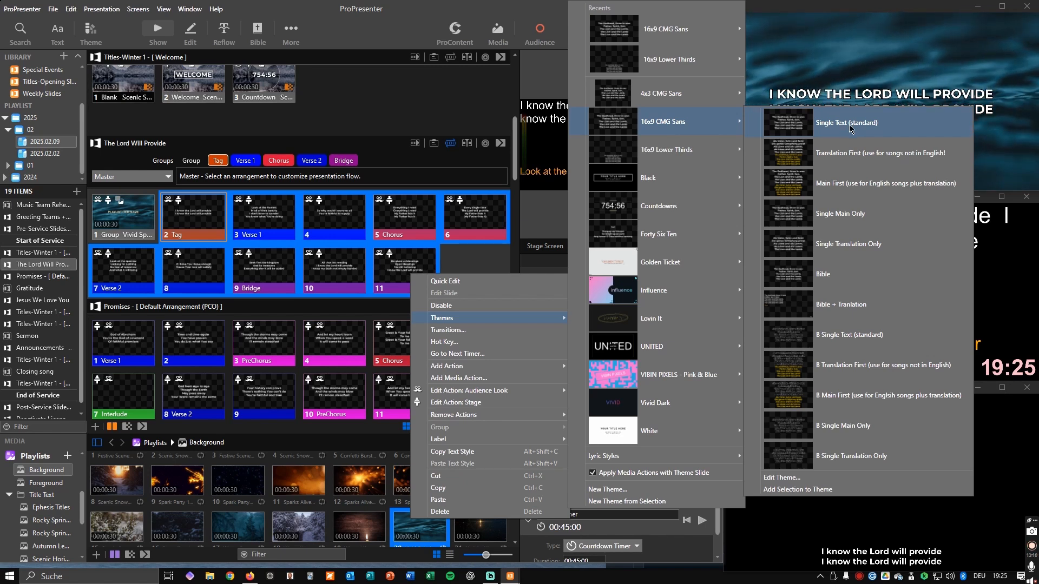
{"action": "left_click", "coordinate": [841, 123]}
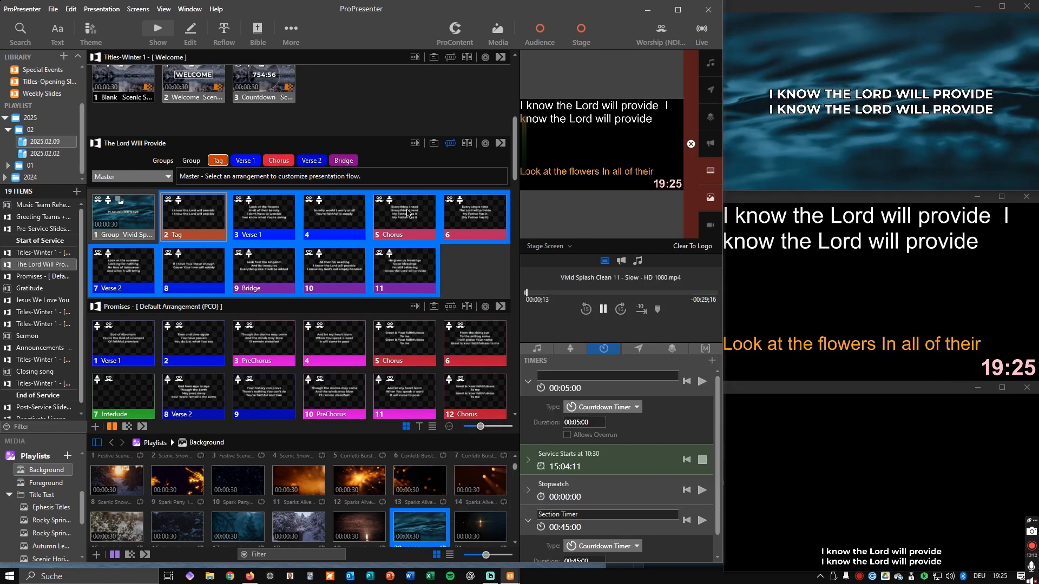
- Show the first Chorus slide and the Verse 1 slides live to check the new text style
{"action": "left_click", "coordinate": [395, 216]}
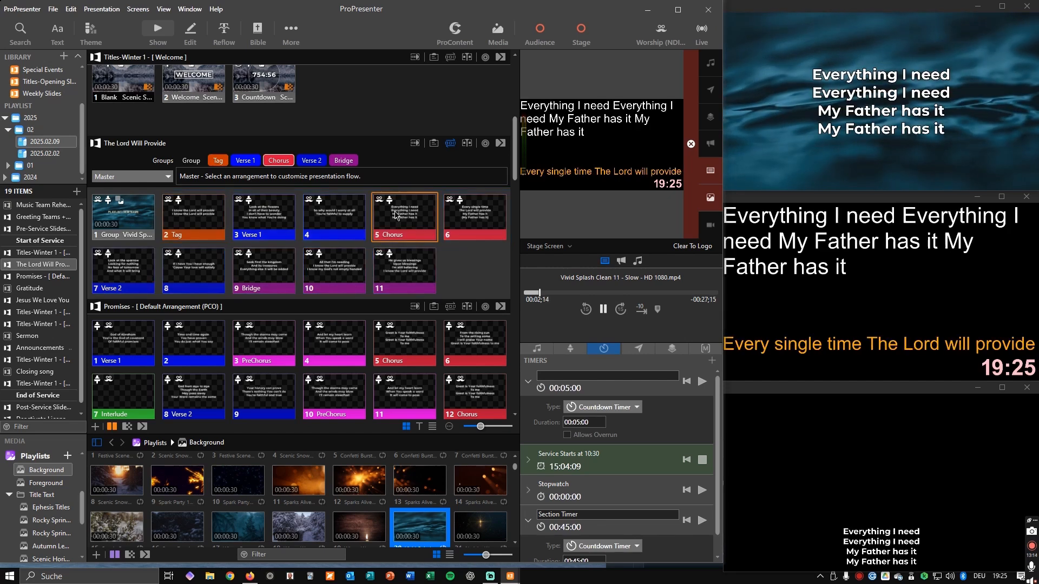
{"action": "left_click", "coordinate": [333, 219]}
{"action": "left_click", "coordinate": [235, 229]}
- Remove all actions from the lyric slides of The Lord Will Provide, from the Tag to the last Bridge slide
{"action": "left_click", "coordinate": [204, 222]}
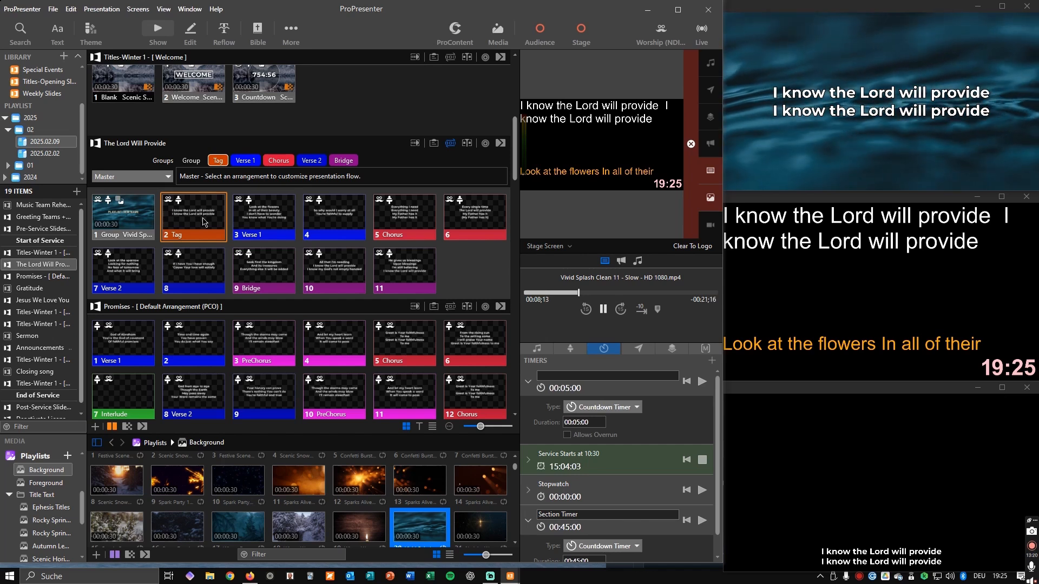
{"action": "left_click", "coordinate": [408, 276], "text": "shift"}
{"action": "right_click", "coordinate": [407, 273]}
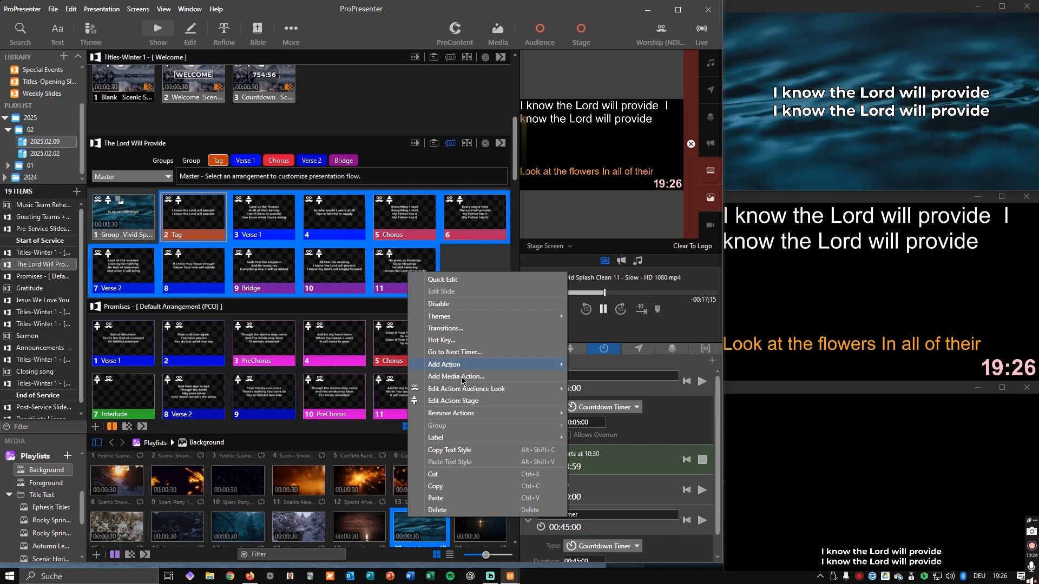
{"action": "mouse_move", "coordinate": [473, 416]}
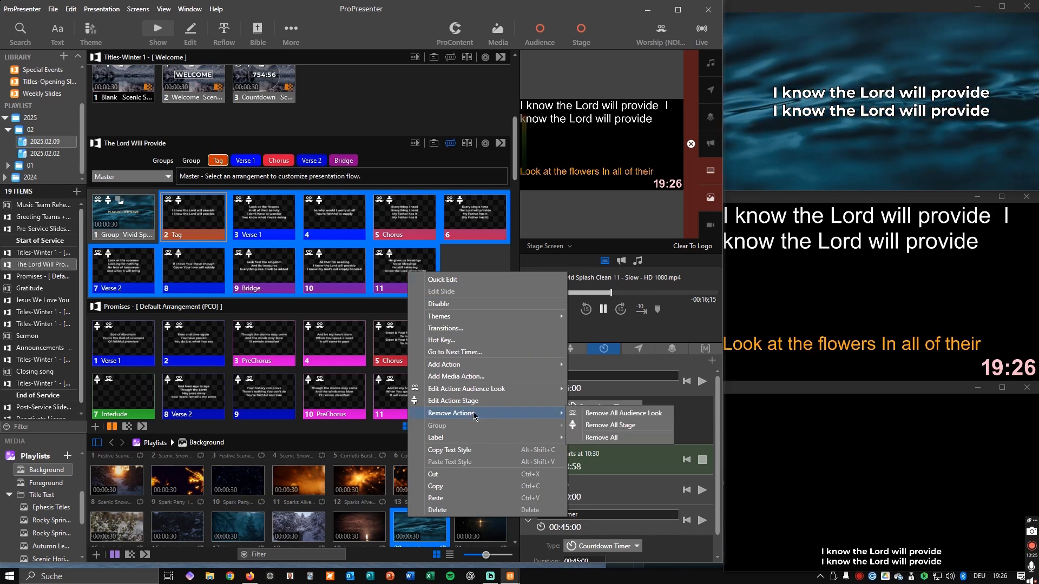
{"action": "left_click", "coordinate": [608, 438]}
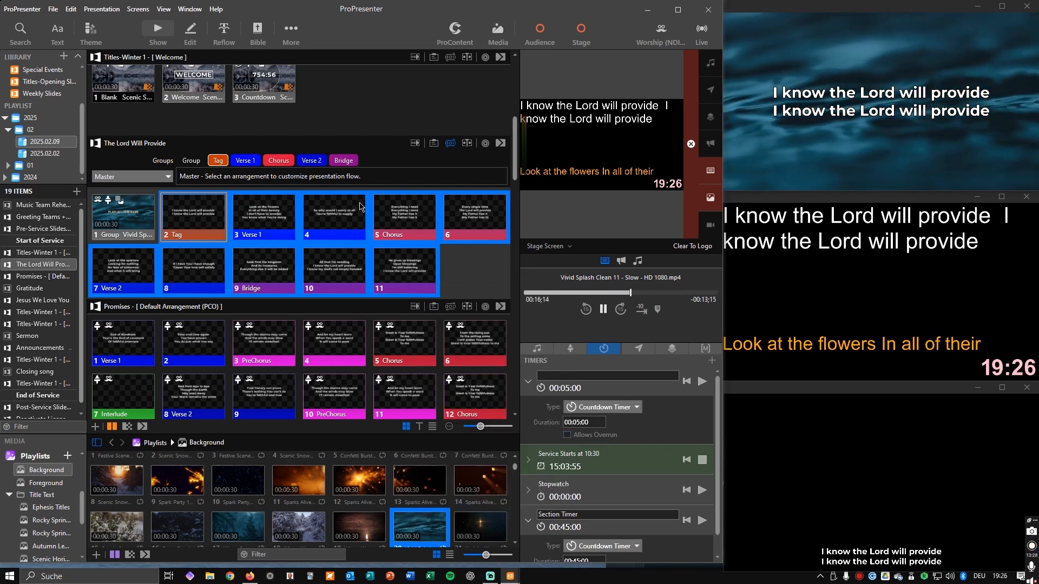
- Add a Stage action with the Worship Text 2 Slides layout to all lyric slides of the song, and show the second Verse 1 slide live
{"action": "left_click", "coordinate": [211, 216]}
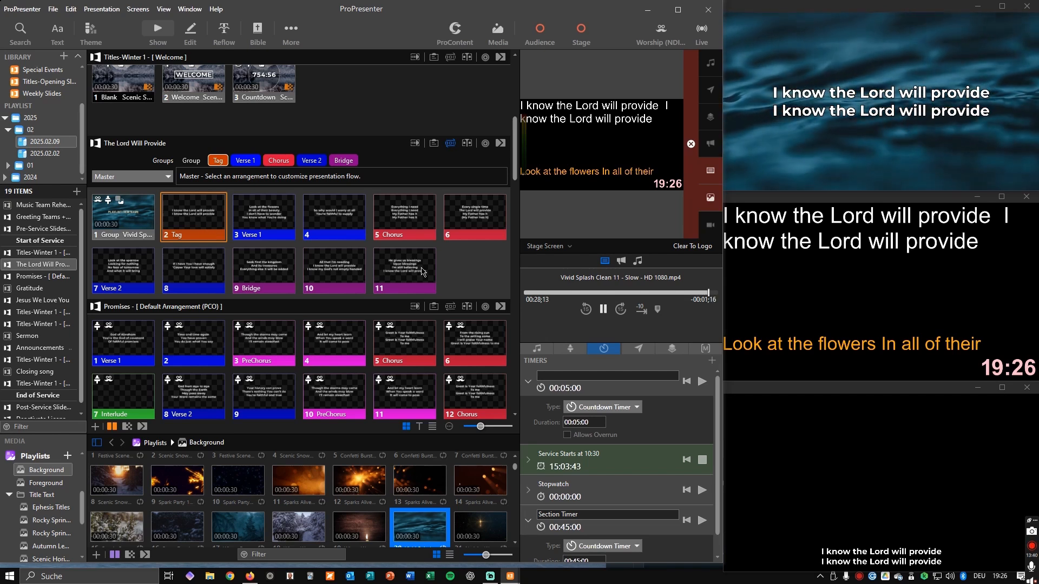
{"action": "key", "text": "ctrl+a"}
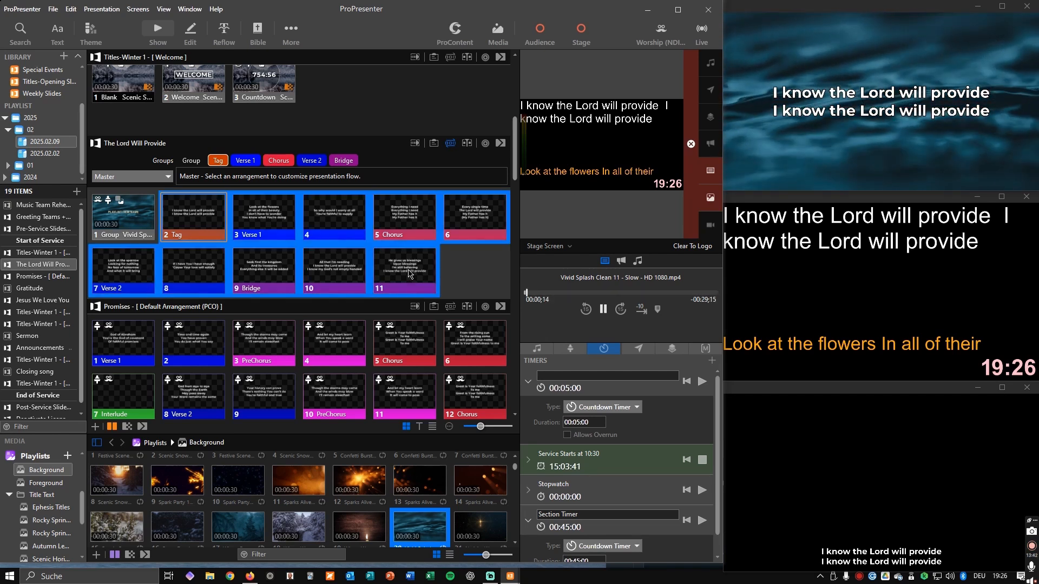
{"action": "right_click", "coordinate": [409, 274]}
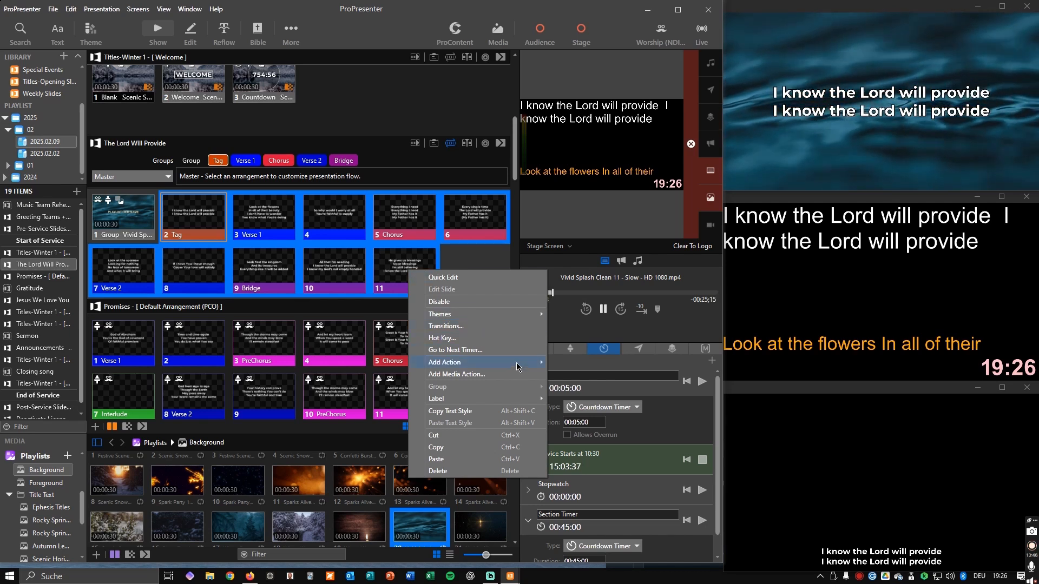
{"action": "mouse_move", "coordinate": [493, 370]}
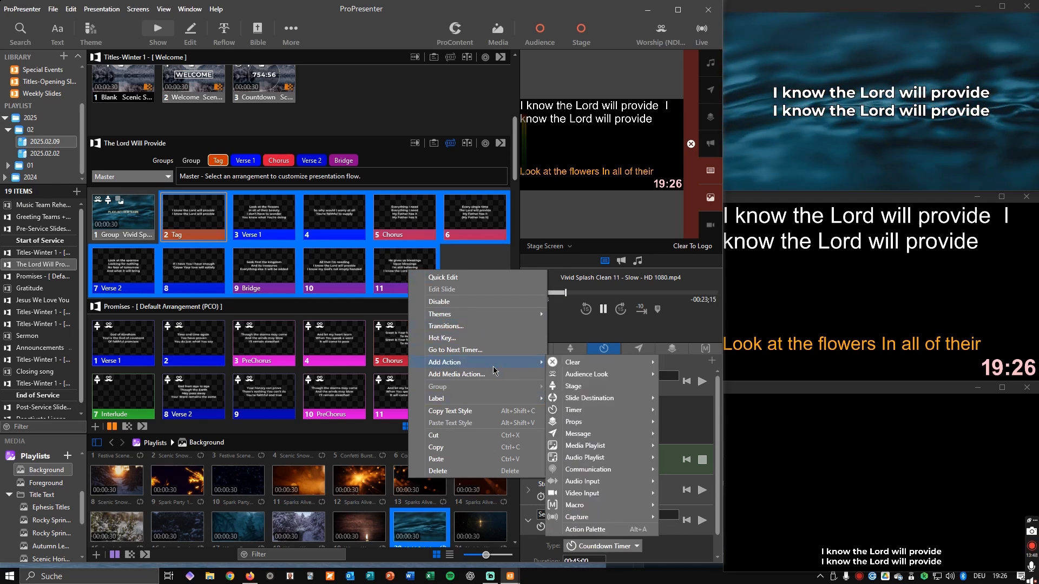
{"action": "left_click", "coordinate": [581, 387]}
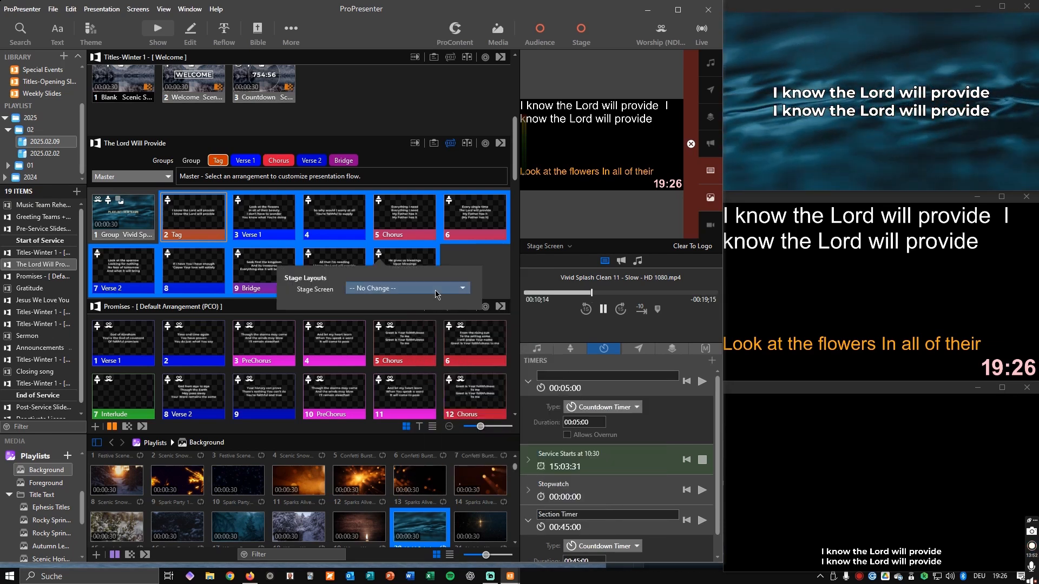
{"action": "left_click", "coordinate": [436, 292]}
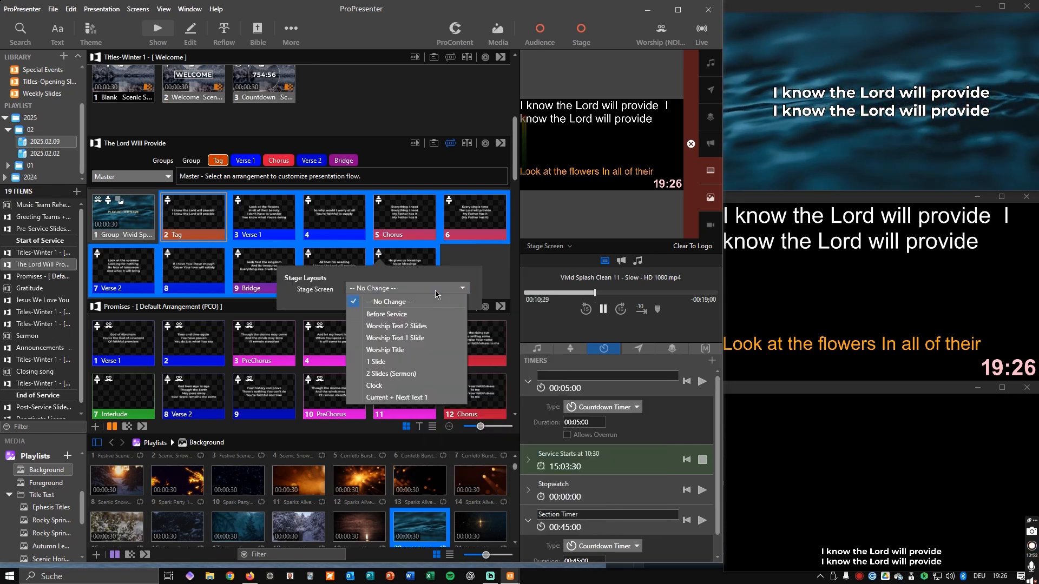
{"action": "left_click", "coordinate": [397, 326]}
{"action": "left_click", "coordinate": [471, 251]}
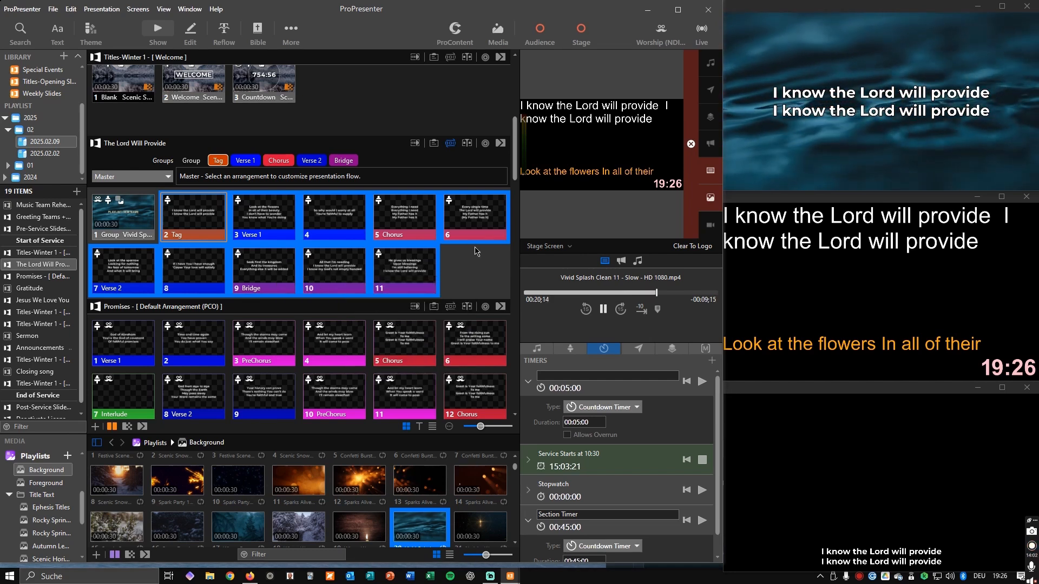
{"action": "left_click", "coordinate": [336, 221]}
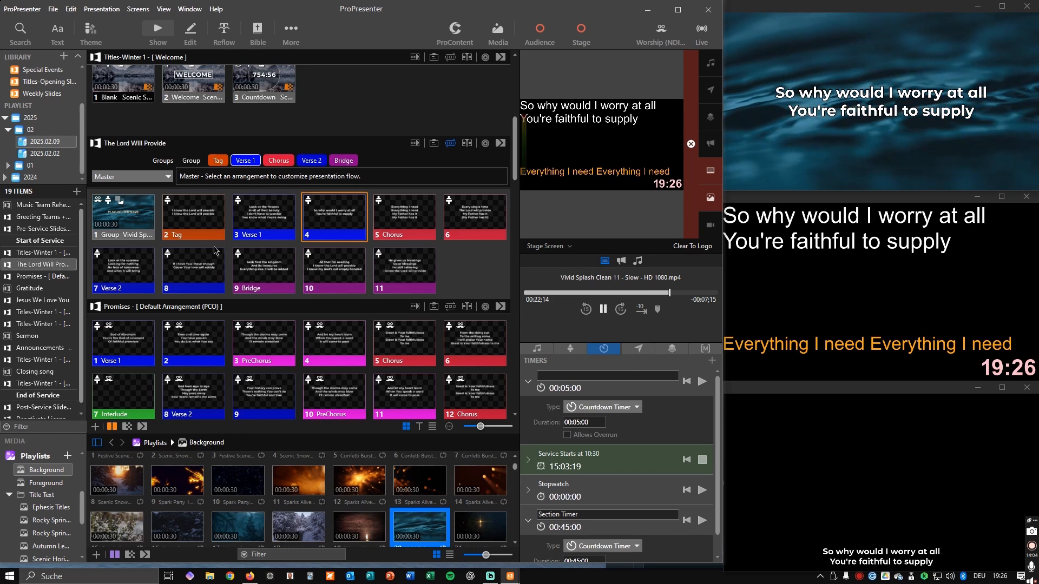
- Add the Worship (NDI Text active) audience look to the lyric slides from the Tag to the last Bridge slide
{"action": "left_click", "coordinate": [190, 219]}
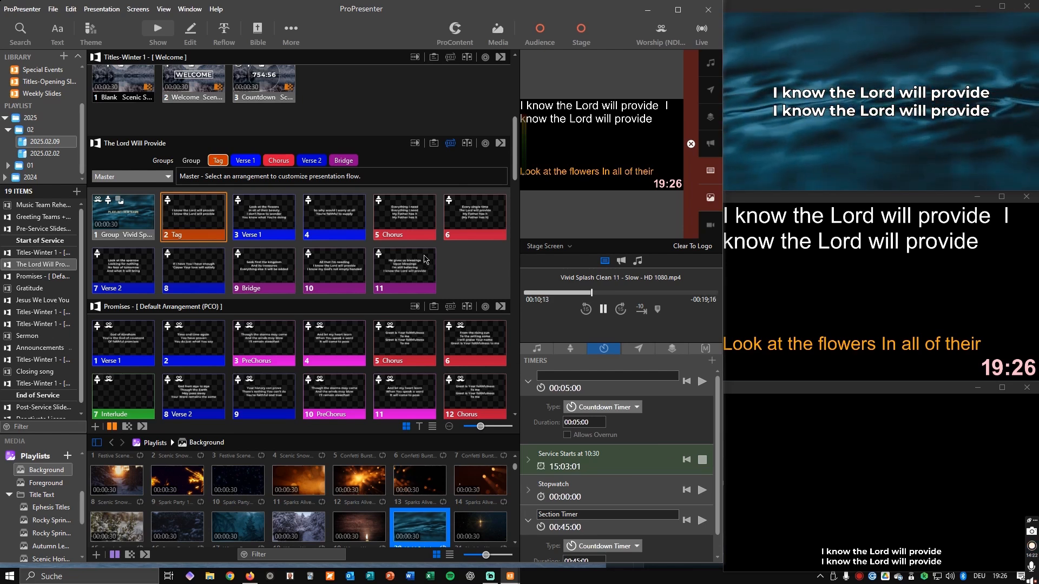
{"action": "left_click", "coordinate": [400, 272], "text": "shift"}
{"action": "right_click", "coordinate": [400, 271]}
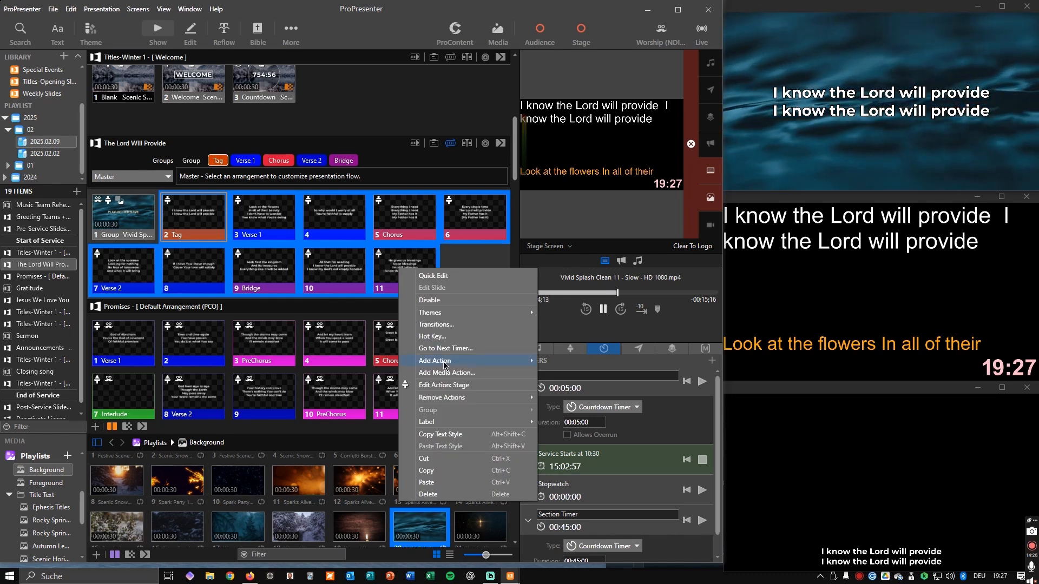
{"action": "mouse_move", "coordinate": [450, 366]}
{"action": "mouse_move", "coordinate": [589, 377]}
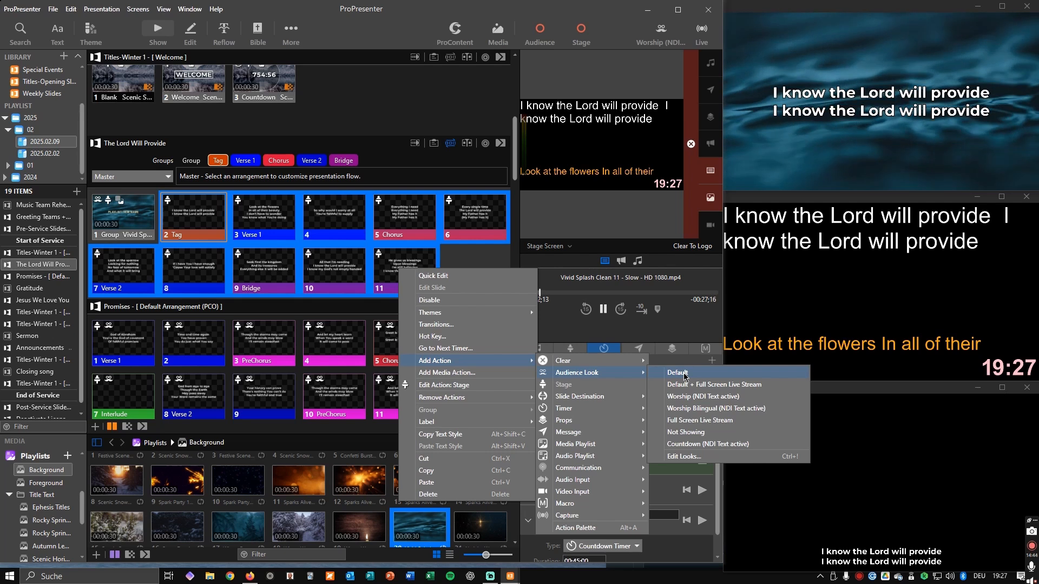
{"action": "left_click", "coordinate": [709, 399]}
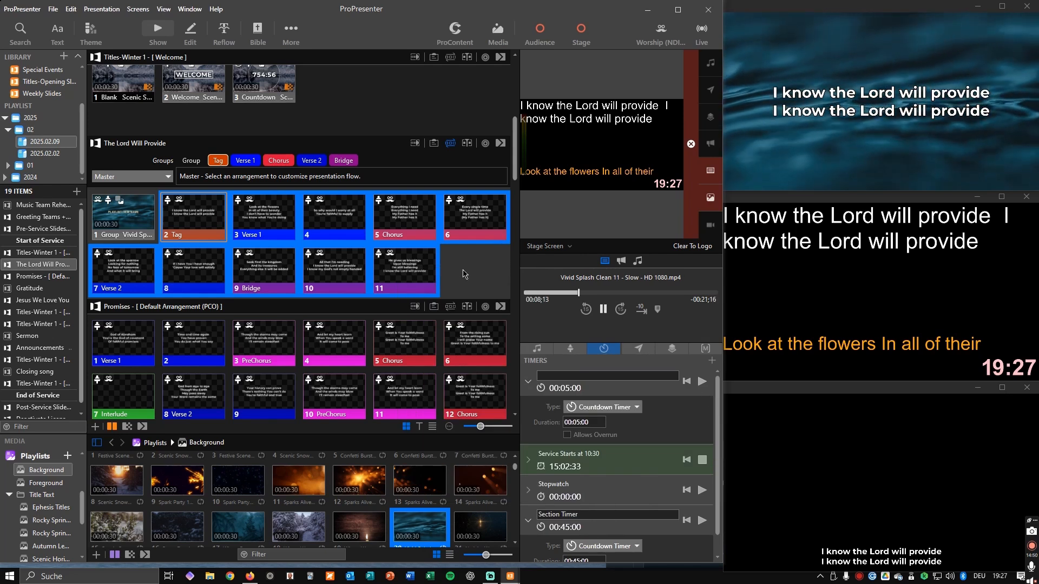
- Show the last Bridge slide live and switch to the Worship scene in Streamlabs Desktop to check the lyrics overlay
{"action": "left_click", "coordinate": [414, 269]}
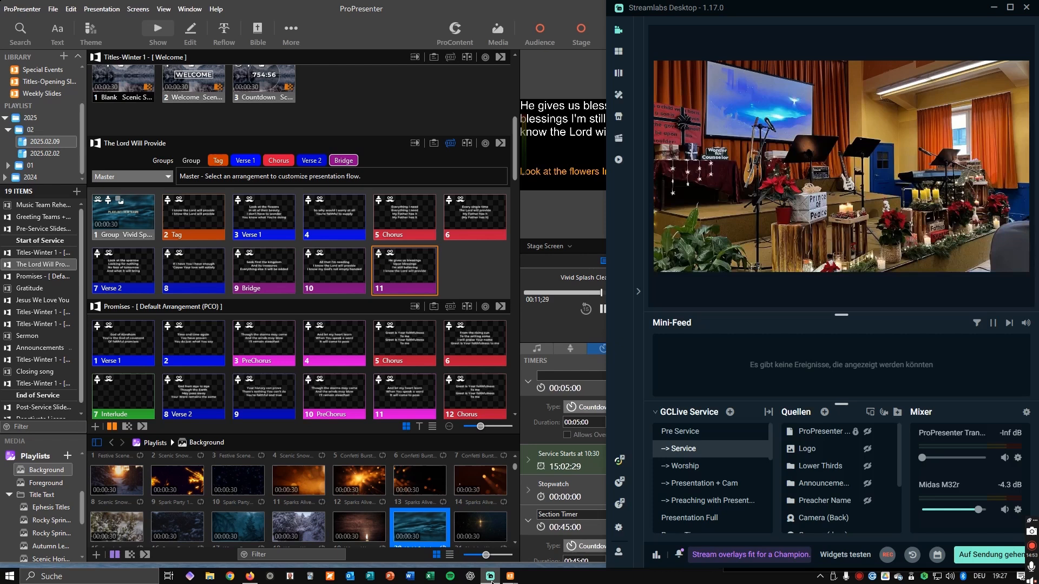
{"action": "left_click", "coordinate": [490, 576]}
{"action": "left_click", "coordinate": [692, 472]}
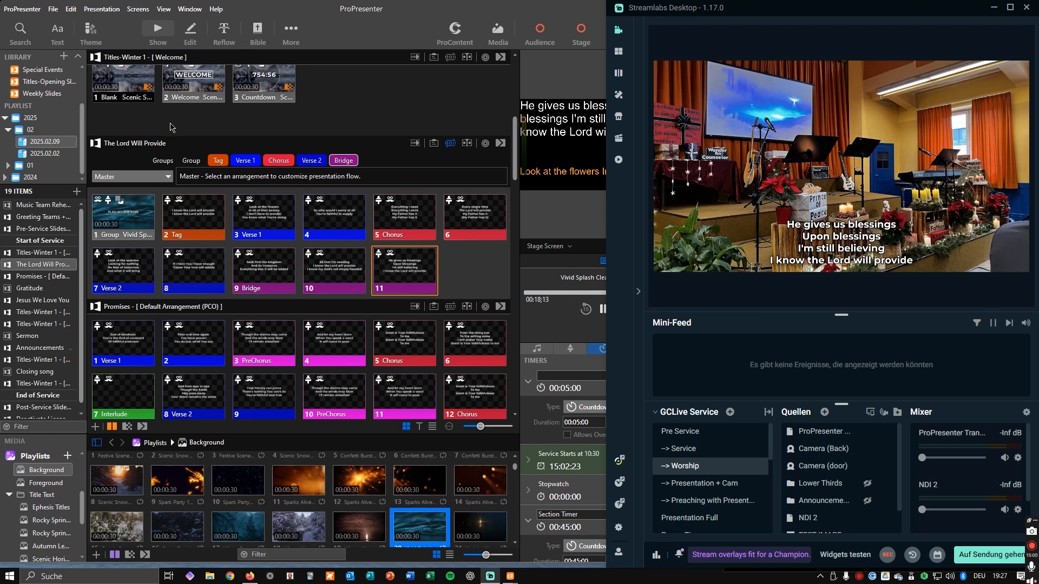
- Show the Welcome, Tag and Verse 1 slides live in turn, ending on the Tag, to compare the stream output
{"action": "left_click", "coordinate": [195, 80]}
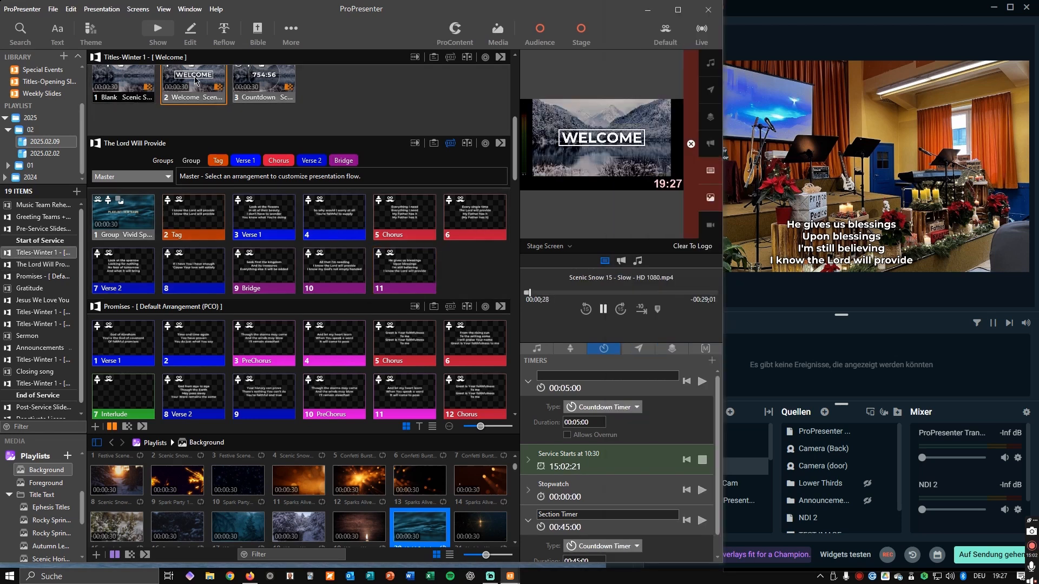
{"action": "left_click", "coordinate": [205, 225]}
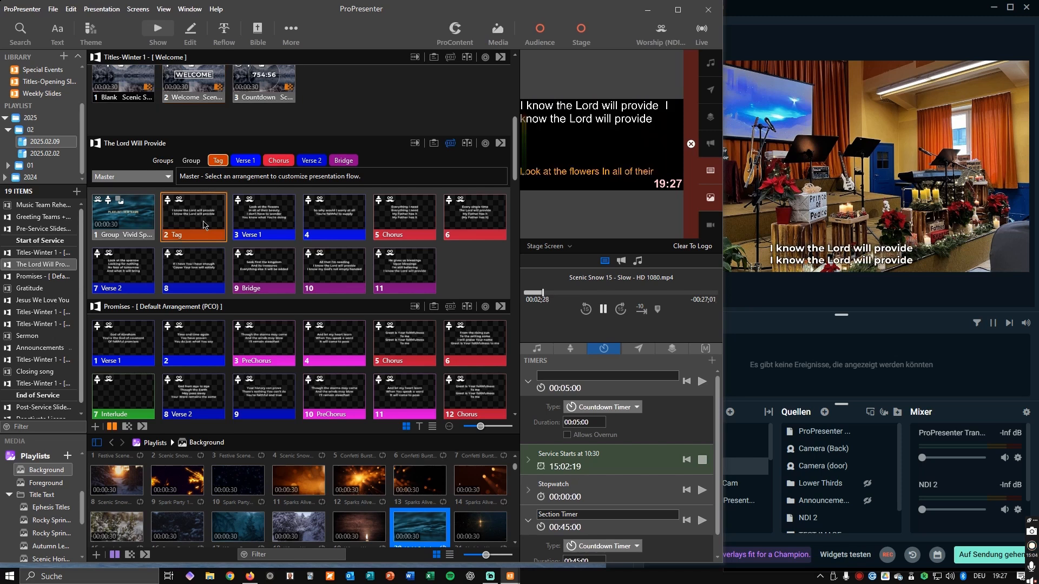
{"action": "left_click", "coordinate": [243, 218]}
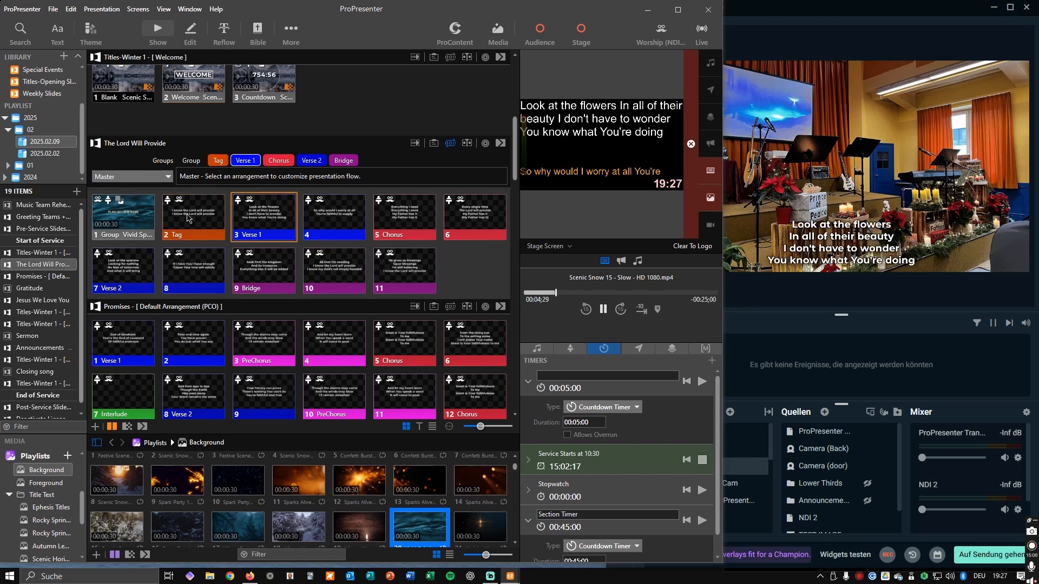
{"action": "left_click", "coordinate": [188, 218]}
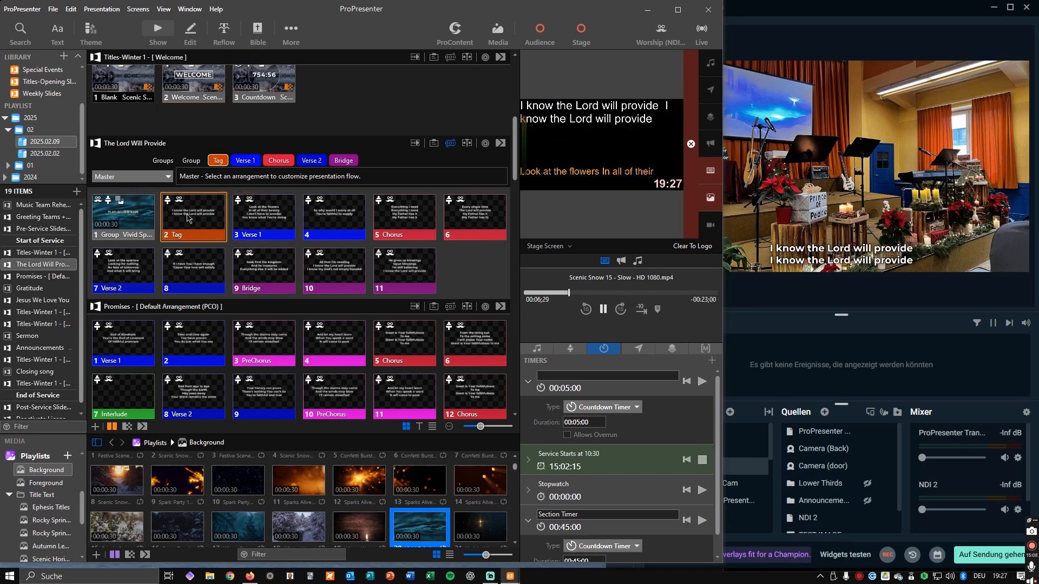
{"action": "left_click", "coordinate": [490, 577]}
{"action": "left_click", "coordinate": [490, 576]}
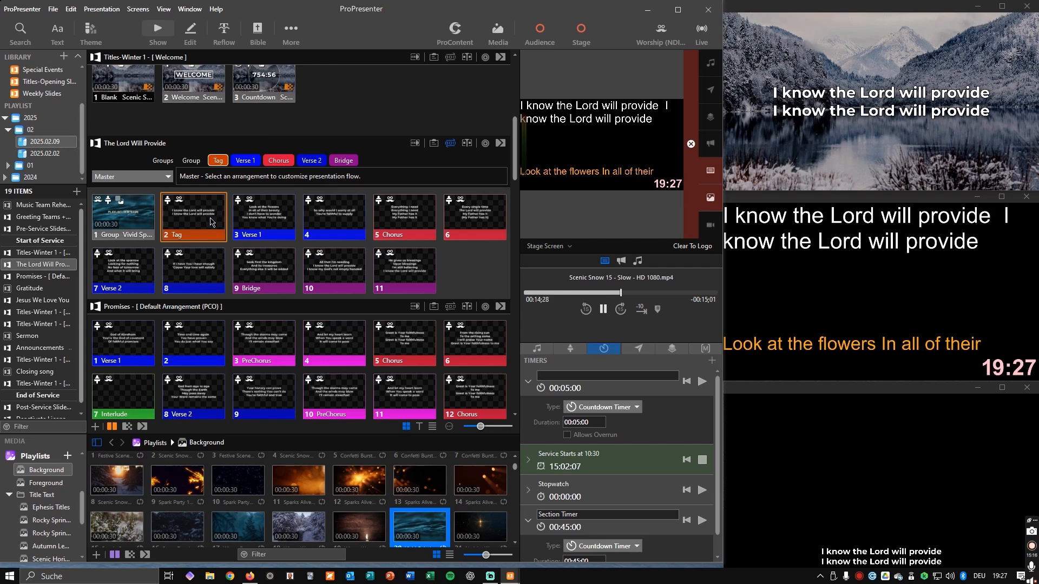
- Replace the audience look action on all lyric slides of The Lord Will Provide with the Default look
{"action": "key", "text": "ctrl+a"}
{"action": "right_click", "coordinate": [419, 271]}
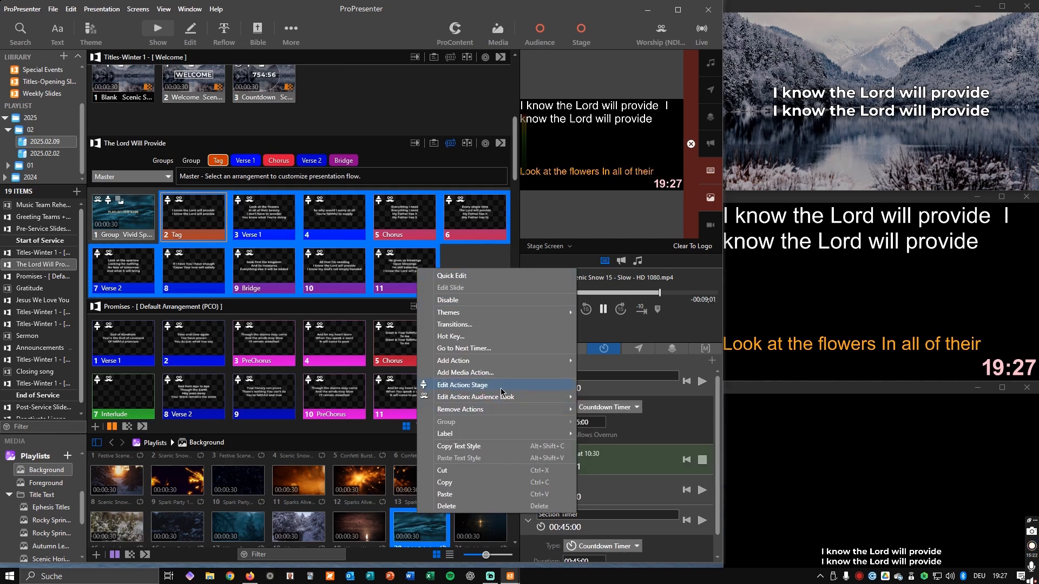
{"action": "mouse_move", "coordinate": [502, 411]}
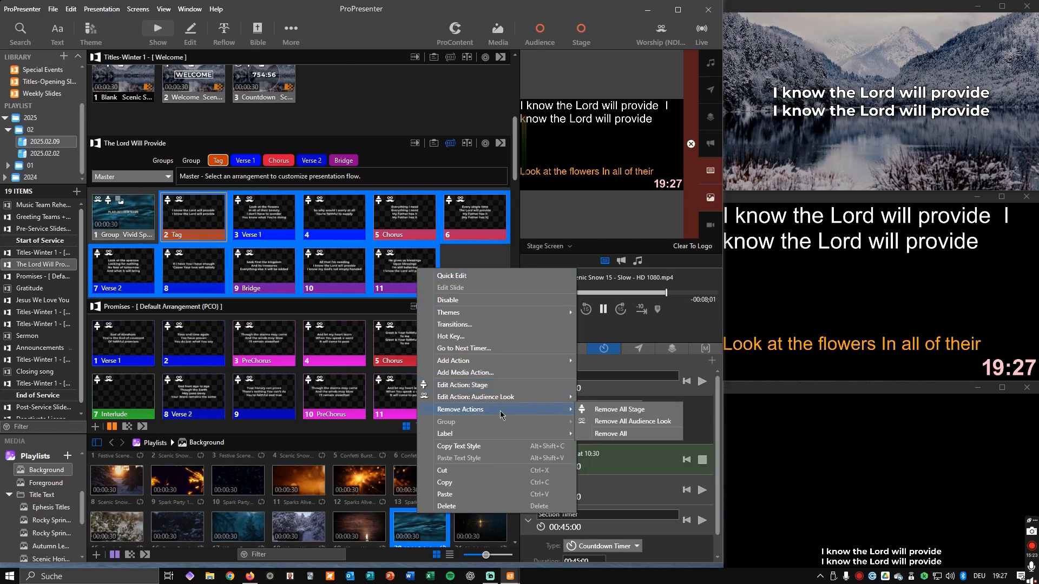
{"action": "left_click", "coordinate": [622, 421]}
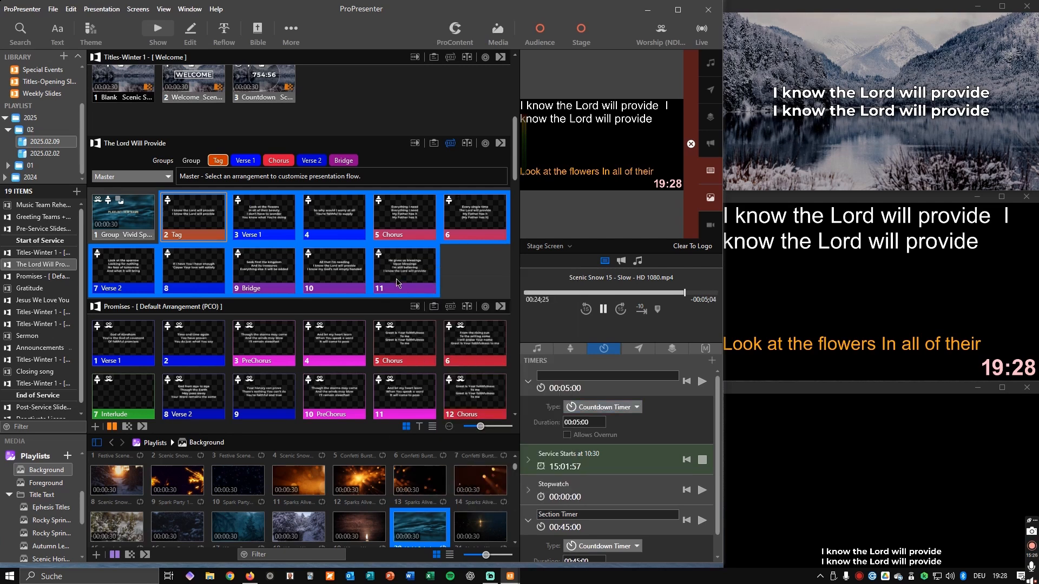
{"action": "right_click", "coordinate": [397, 281]}
{"action": "mouse_move", "coordinate": [463, 326]}
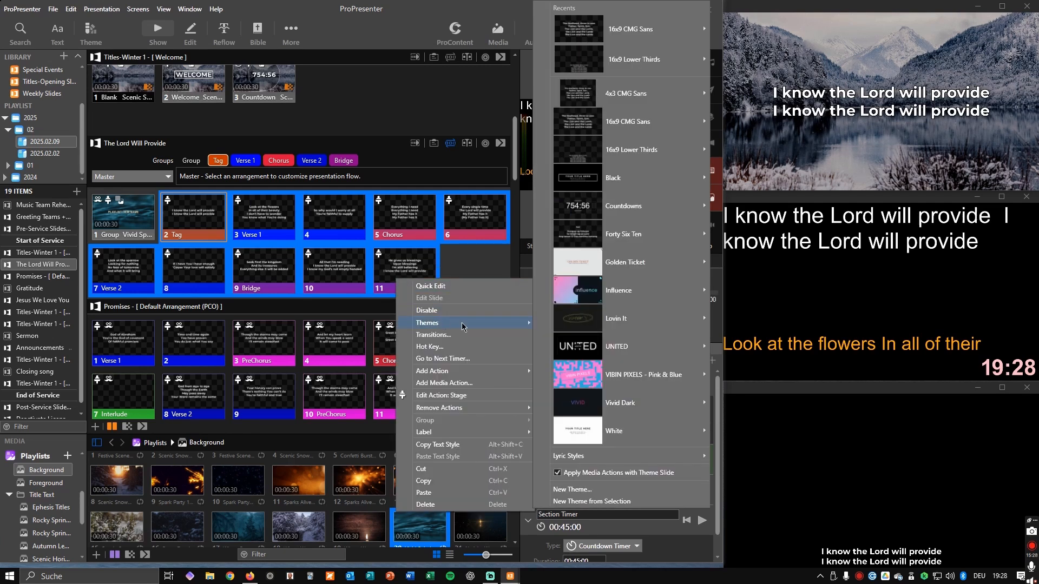
{"action": "mouse_move", "coordinate": [460, 375]}
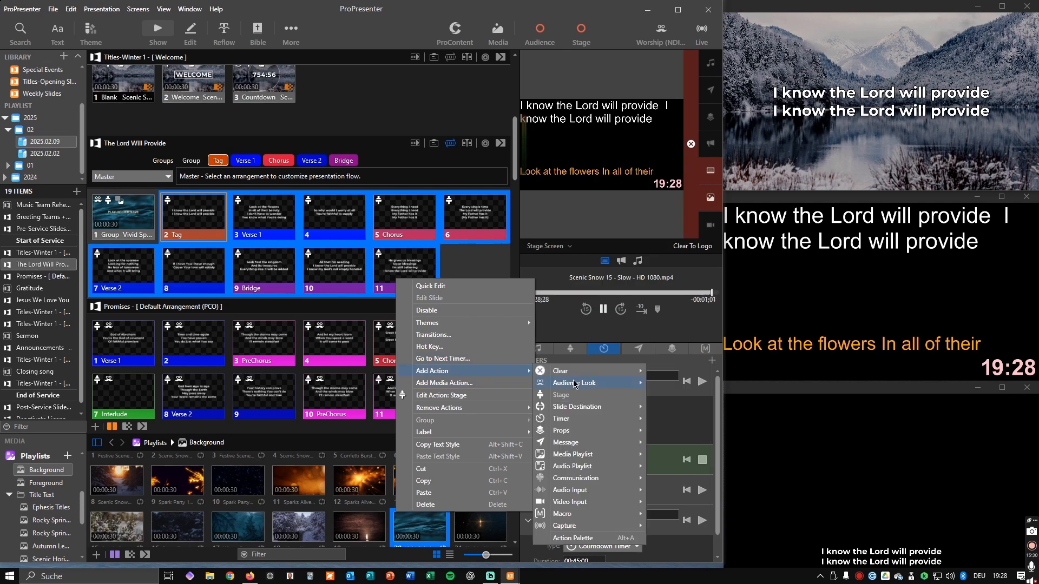
{"action": "mouse_move", "coordinate": [580, 386]}
{"action": "left_click", "coordinate": [676, 383]}
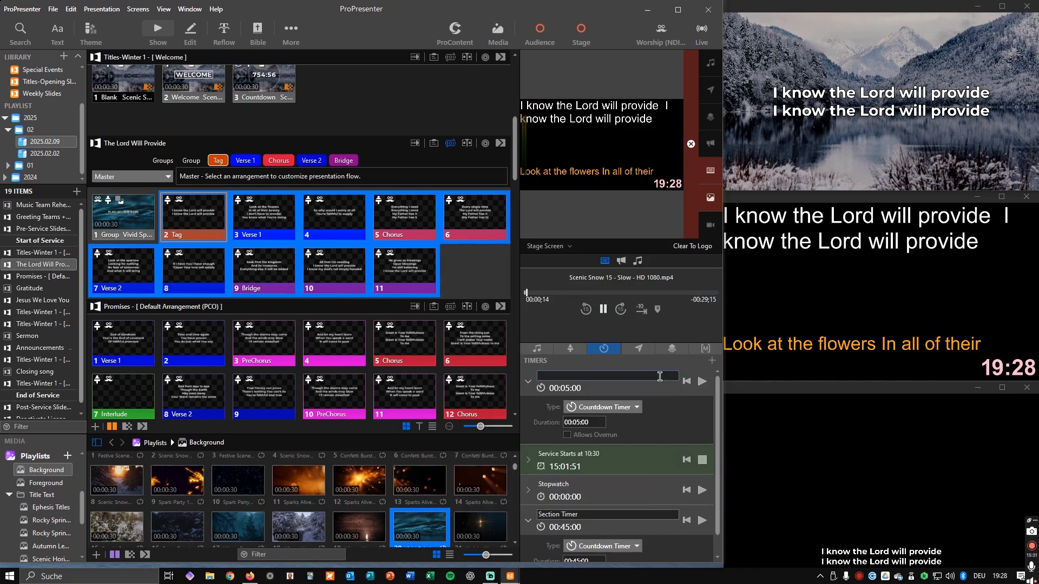
- Show the Verse 1 slide live, check its output in Streamlabs Desktop, and bring the Tag slide live
{"action": "left_click", "coordinate": [250, 225]}
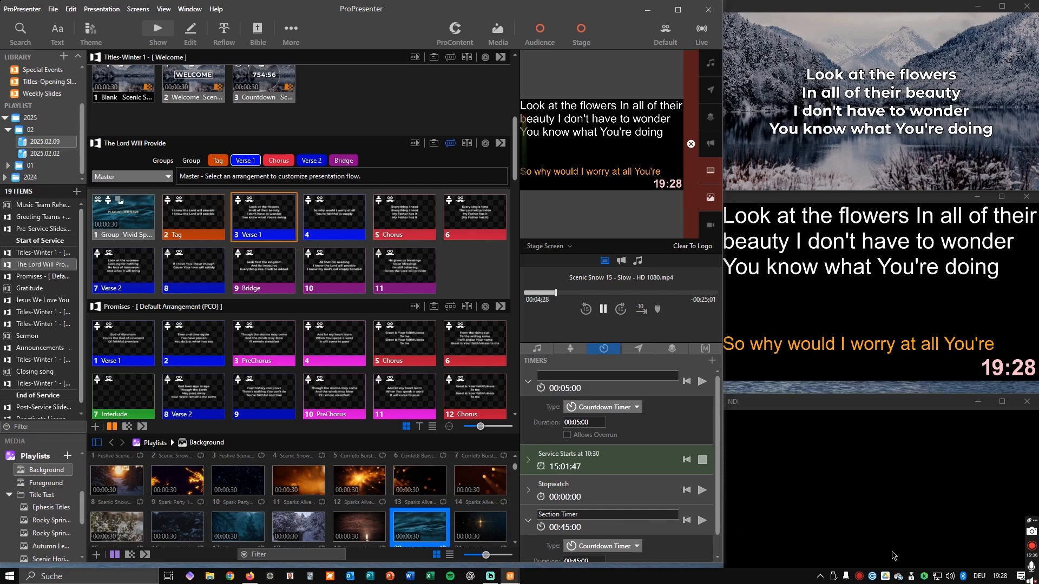
{"action": "left_click", "coordinate": [490, 576]}
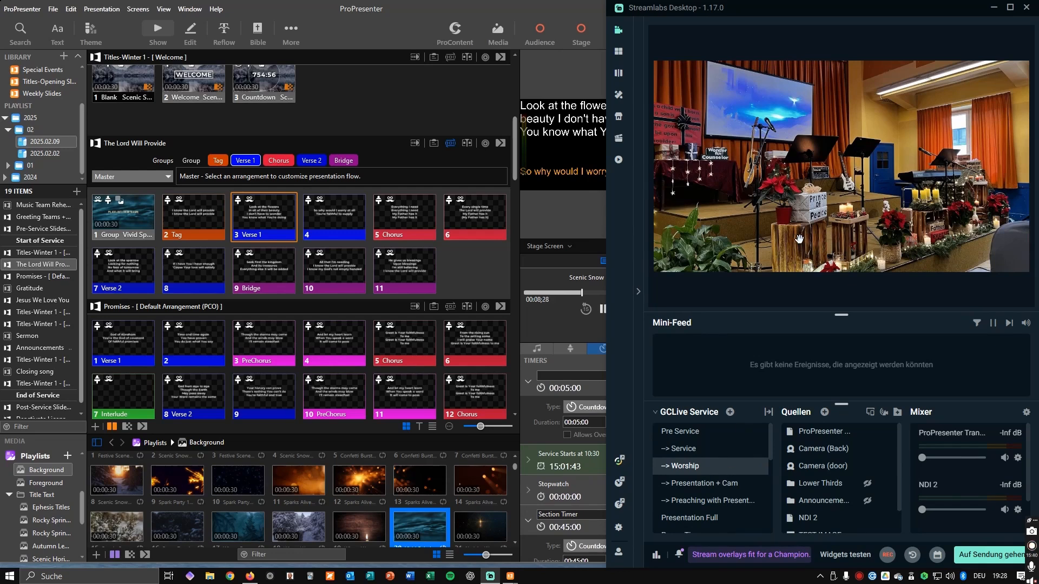
{"action": "left_click", "coordinate": [192, 217]}
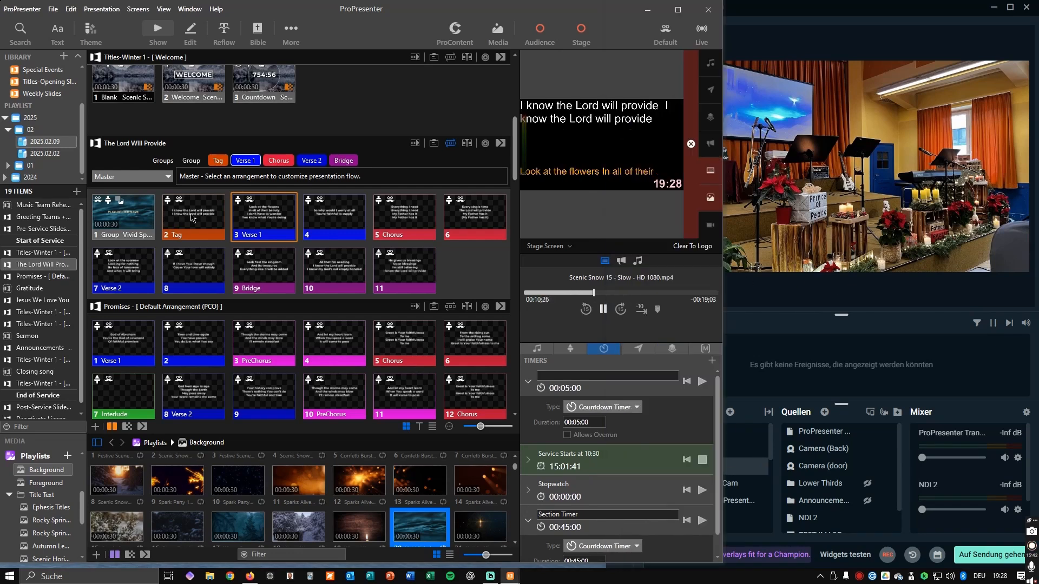
- Remove the audience look from all lyric slides of the song and add the Worship (NDI Text active) look instead
{"action": "key", "text": "ctrl+a"}
{"action": "right_click", "coordinate": [415, 270]}
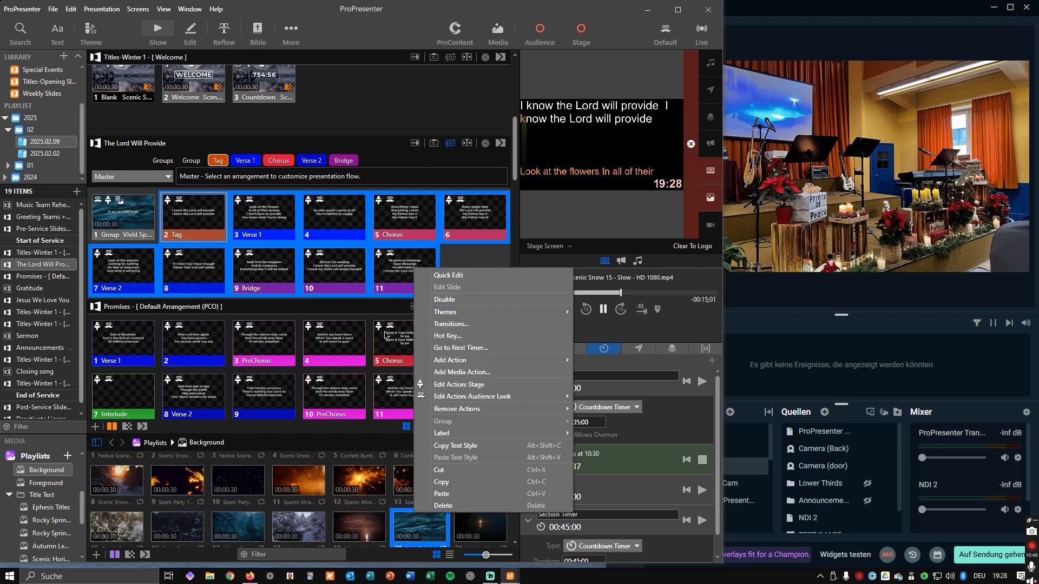
{"action": "mouse_move", "coordinate": [481, 411]}
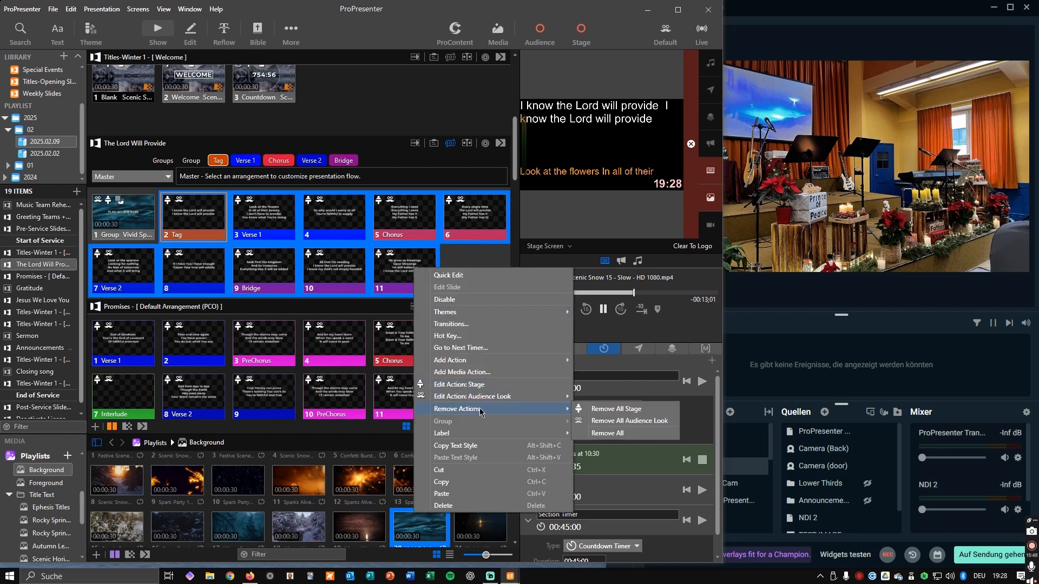
{"action": "left_click", "coordinate": [645, 425]}
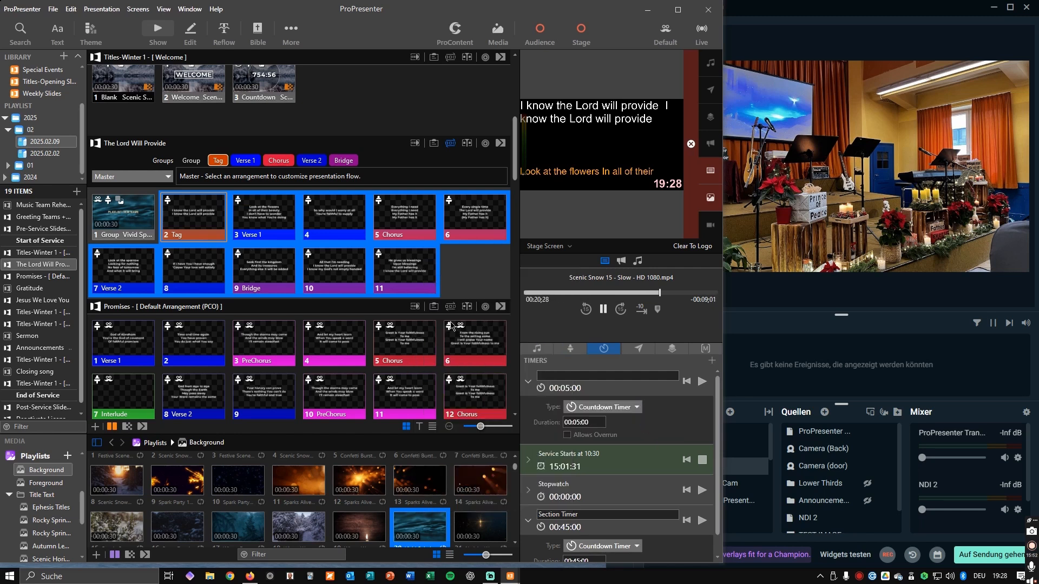
{"action": "right_click", "coordinate": [396, 278]}
{"action": "mouse_move", "coordinate": [439, 371]}
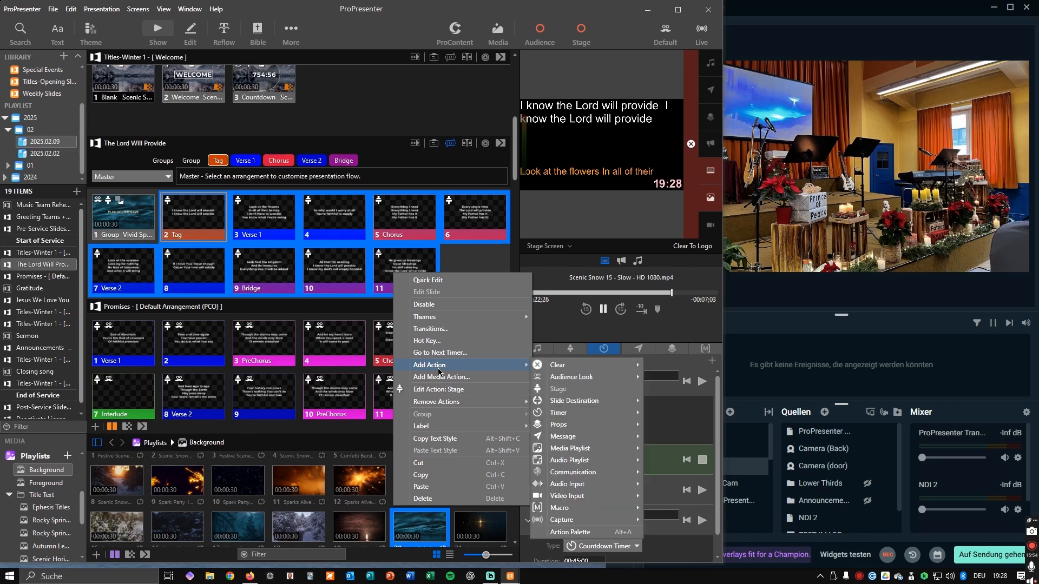
{"action": "mouse_move", "coordinate": [551, 376]}
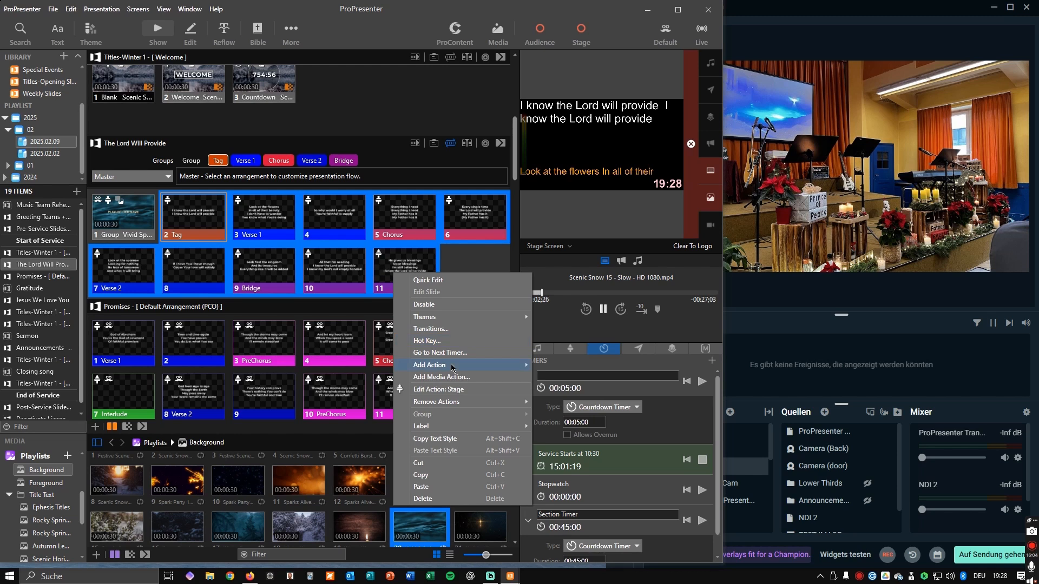
{"action": "mouse_move", "coordinate": [595, 382]}
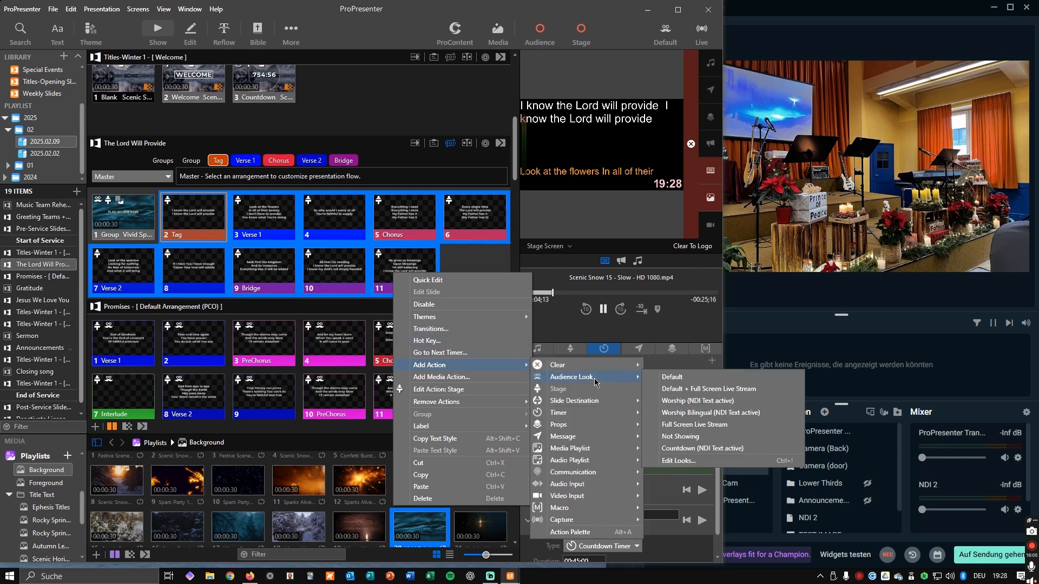
{"action": "left_click", "coordinate": [707, 401]}
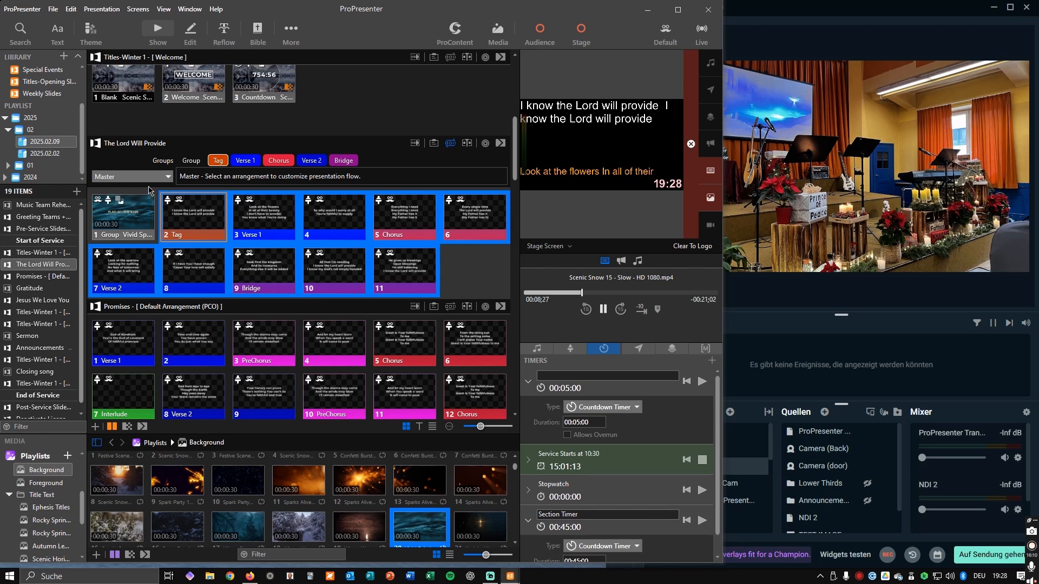
- Switch The Lord Will Provide from Master to its other saved arrangement and open the song's arrangement info in Planning Center
{"action": "left_click", "coordinate": [167, 177]}
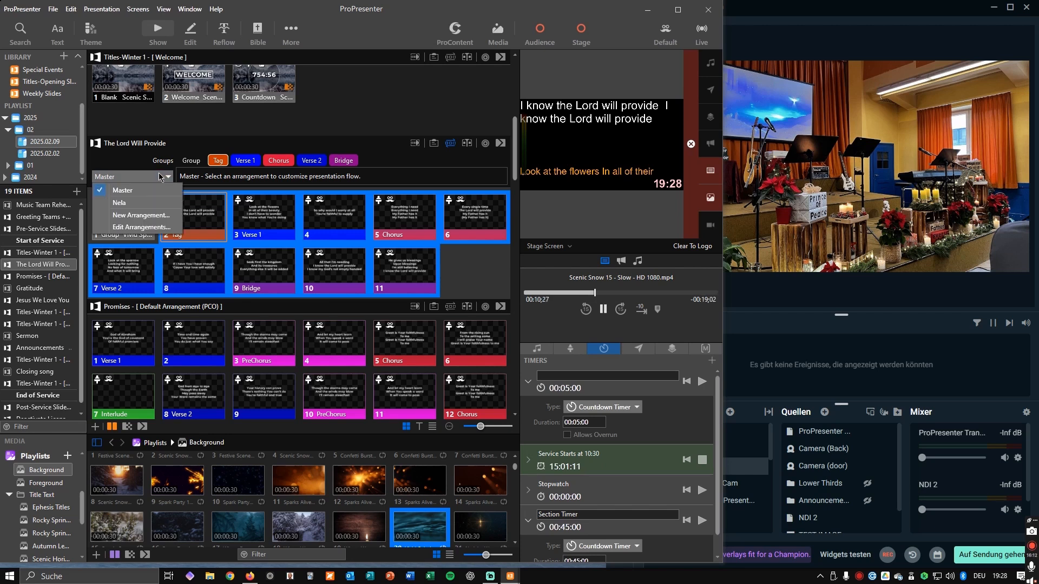
{"action": "left_click", "coordinate": [125, 204]}
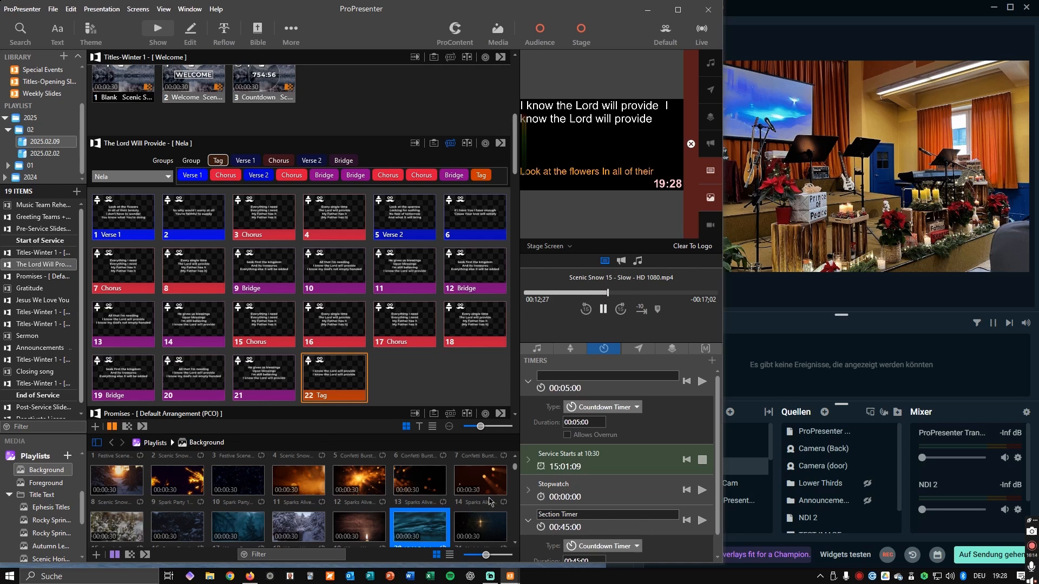
{"action": "left_click", "coordinate": [253, 580]}
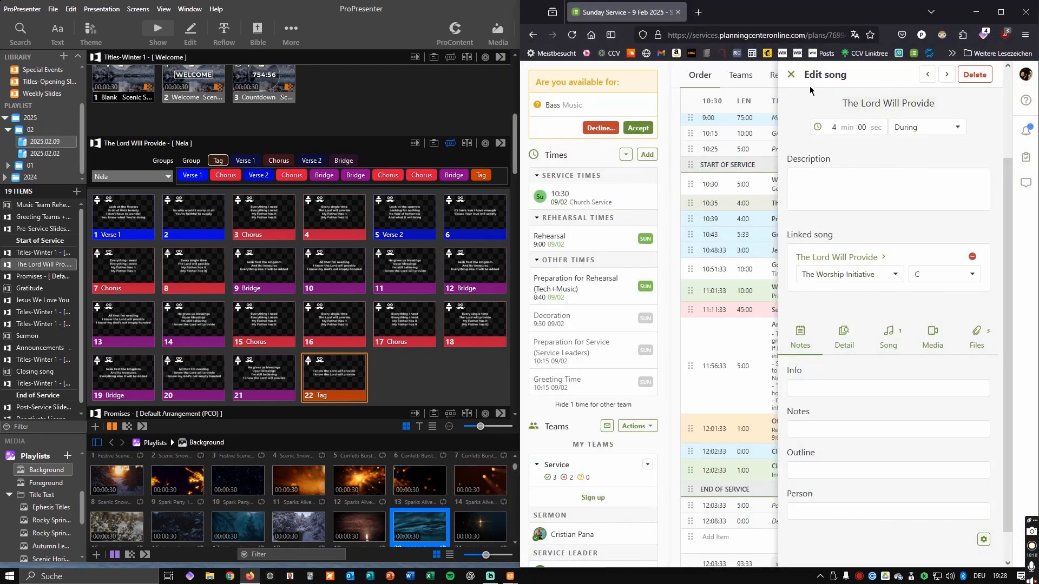
{"action": "left_click", "coordinate": [790, 74]}
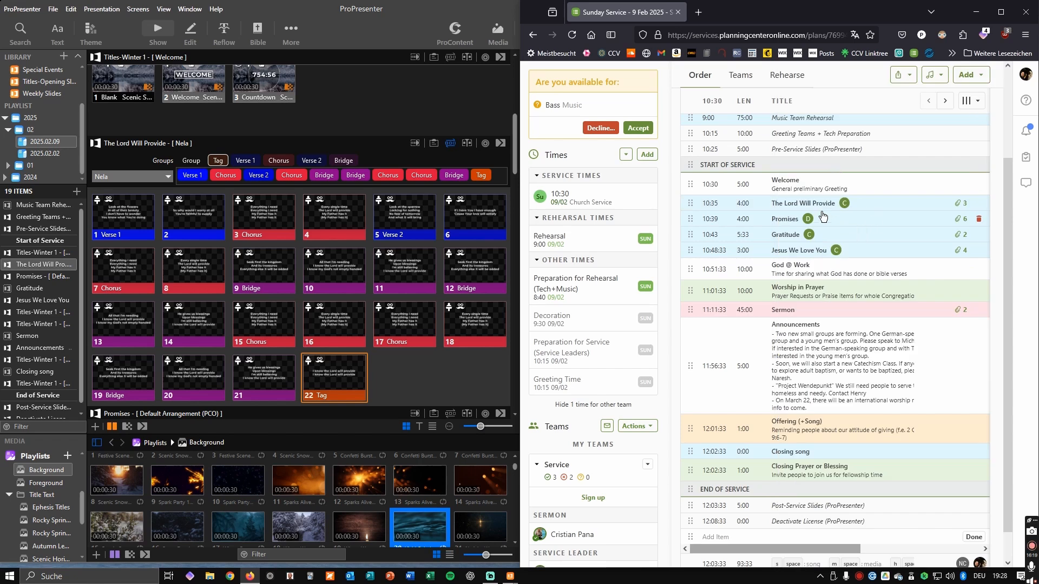
{"action": "left_click", "coordinate": [790, 204]}
{"action": "left_click", "coordinate": [887, 338]}
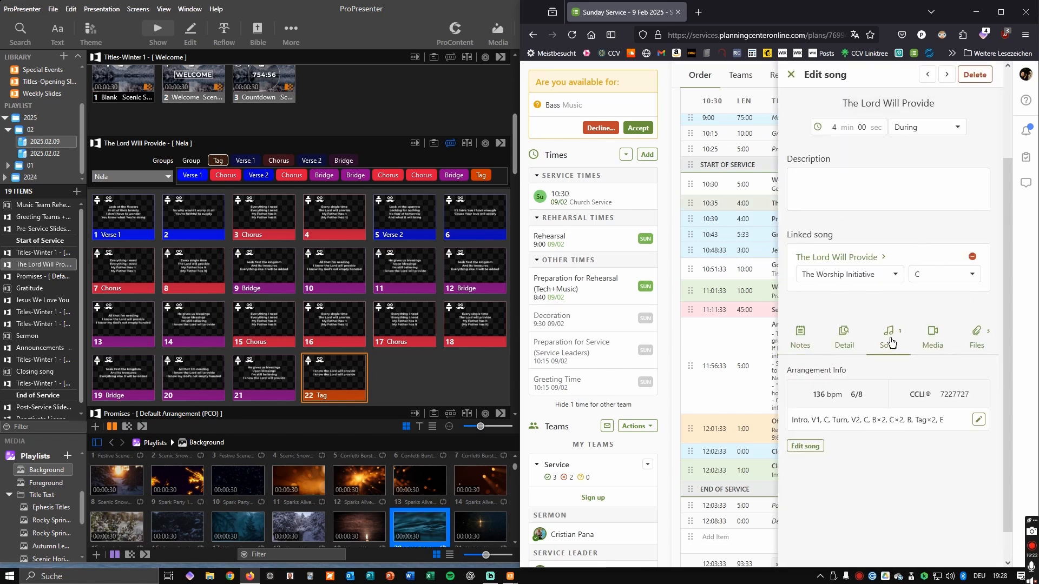
- Add the title slide's Group to the start of the arrangement, before Verse 1
{"action": "mouse_move", "coordinate": [206, 180]}
{"action": "left_click", "coordinate": [172, 162]}
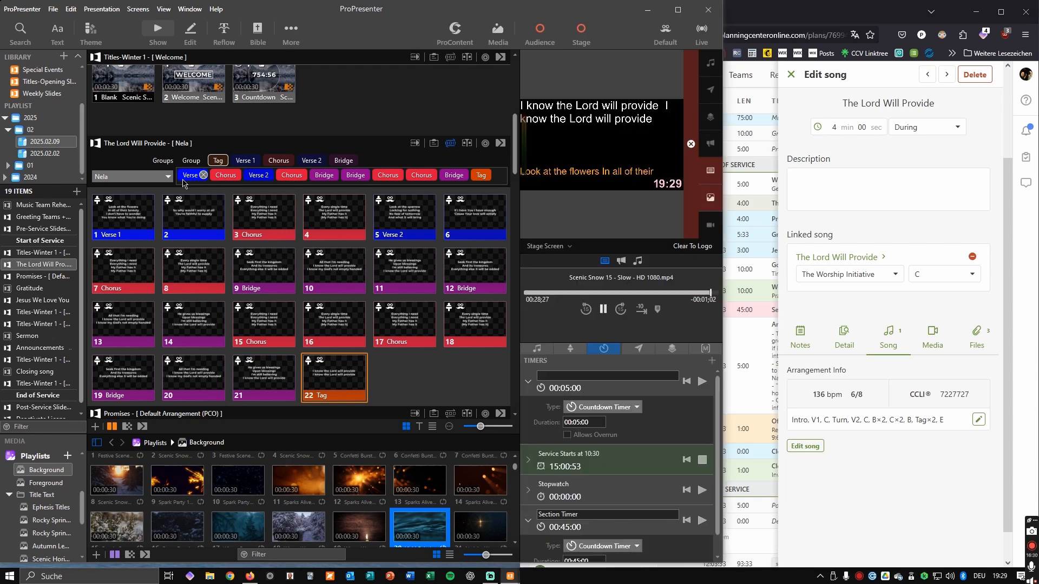
{"action": "left_click_drag", "start_coordinate": [191, 164], "coordinate": [180, 176]}
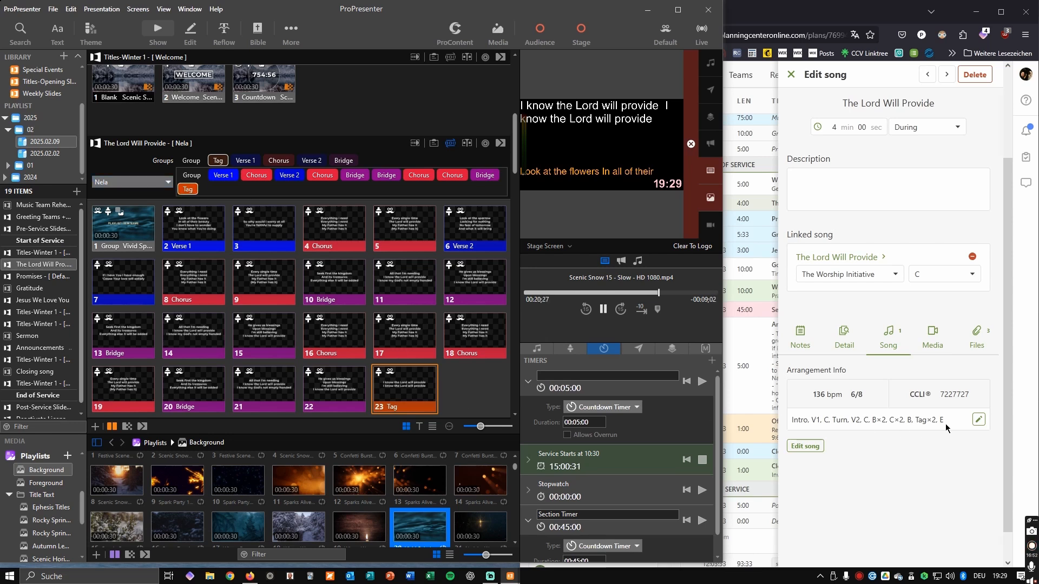
- Read the song's Lyrics file in Planning Center to compare the sections, close it, and return to ProPresenter with the browser minimised
{"action": "left_click", "coordinate": [972, 344]}
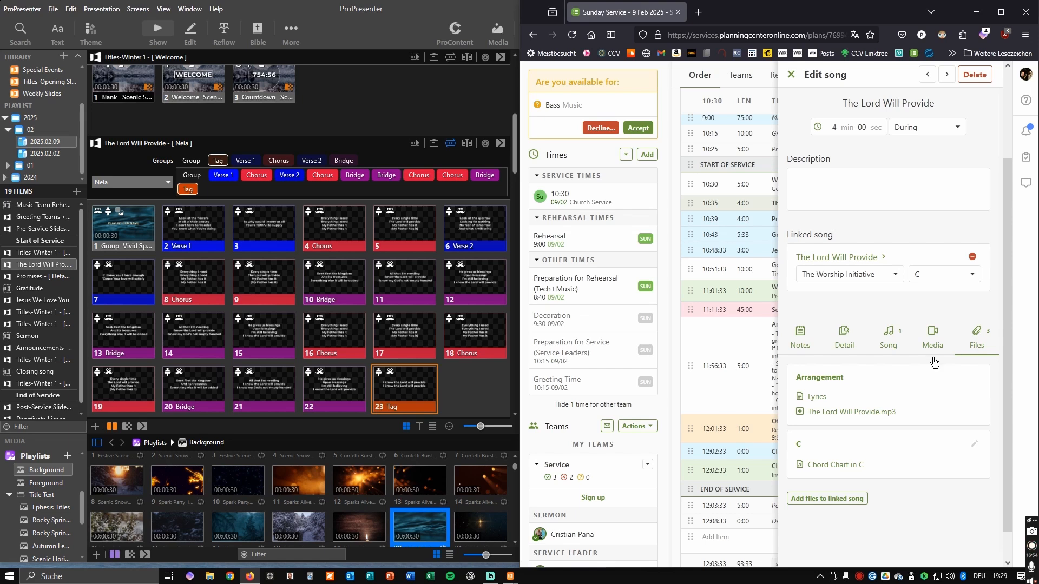
{"action": "left_click", "coordinate": [798, 398]}
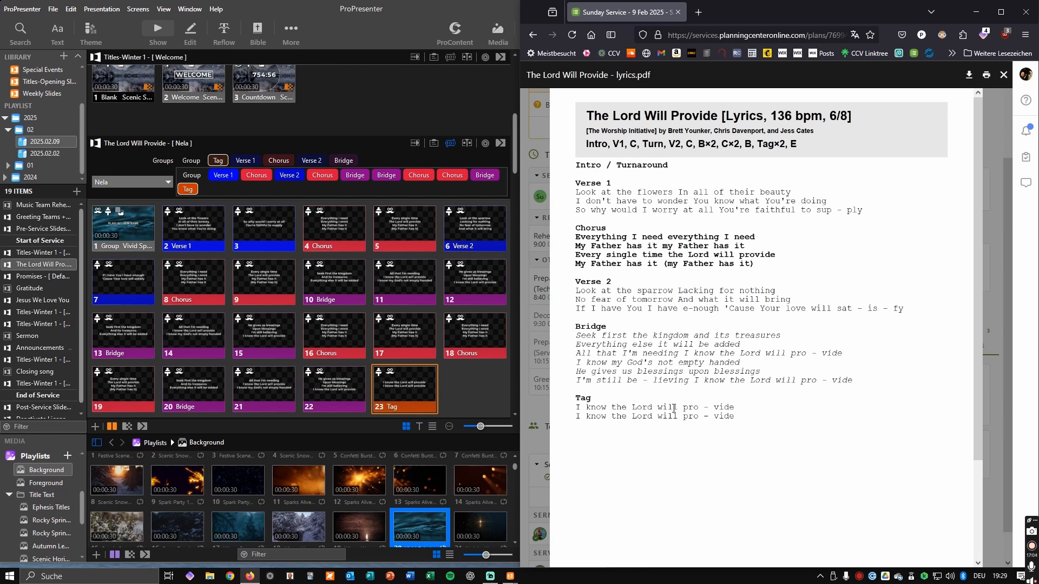
{"action": "left_click", "coordinate": [1003, 75]}
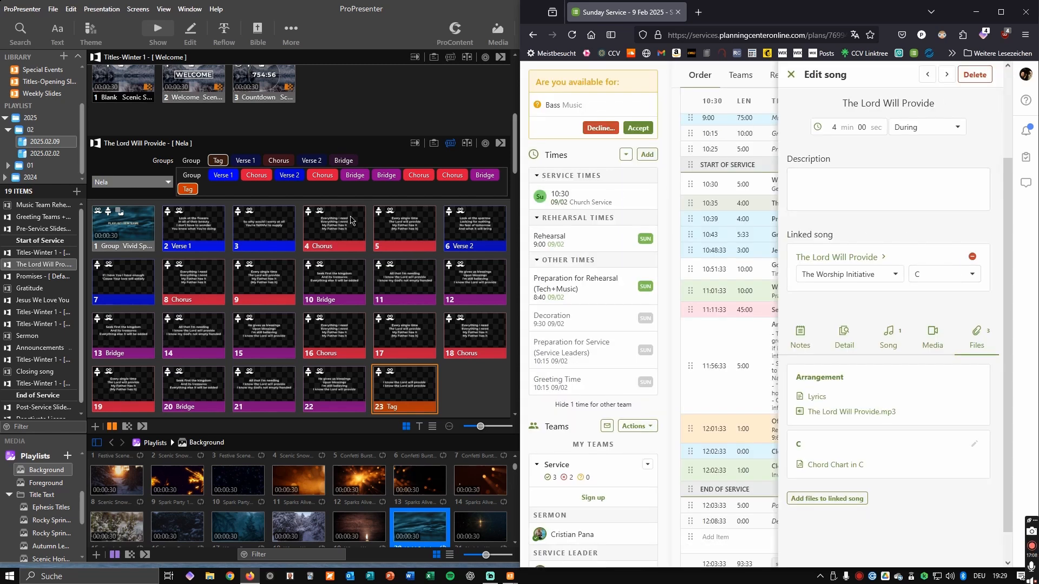
{"action": "left_click", "coordinate": [454, 12]}
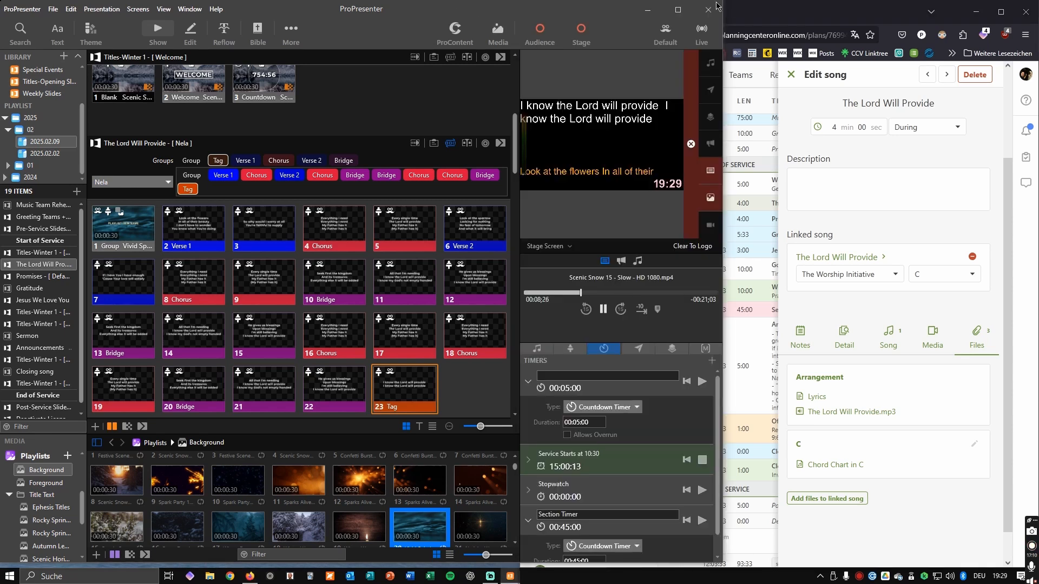
{"action": "left_click", "coordinate": [975, 10]}
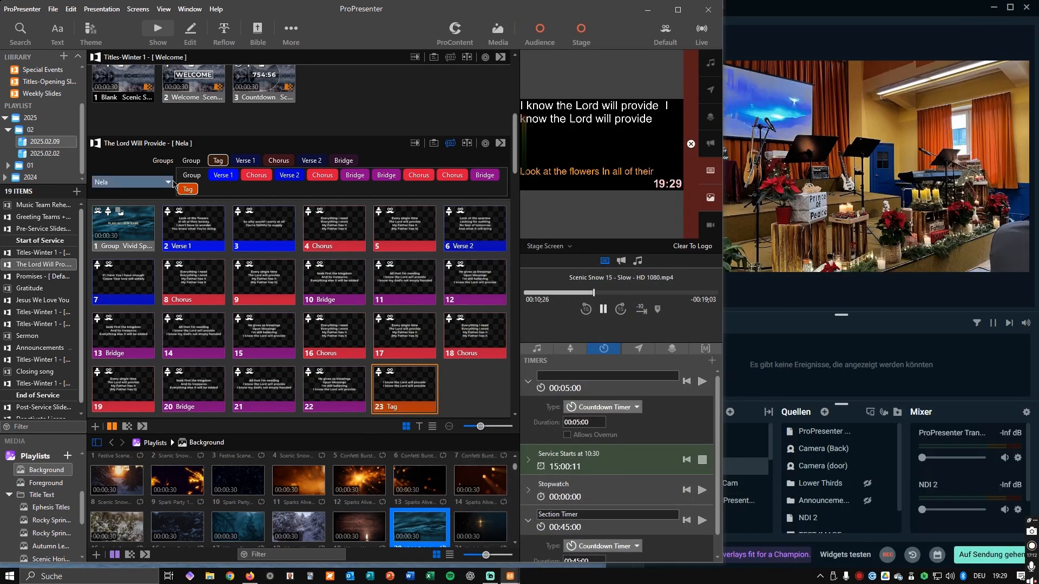
- Hide the arrangement editor of The Lord Will Provide, show the one for Promises and switch Promises to the Master arrangement
{"action": "left_click", "coordinate": [449, 143]}
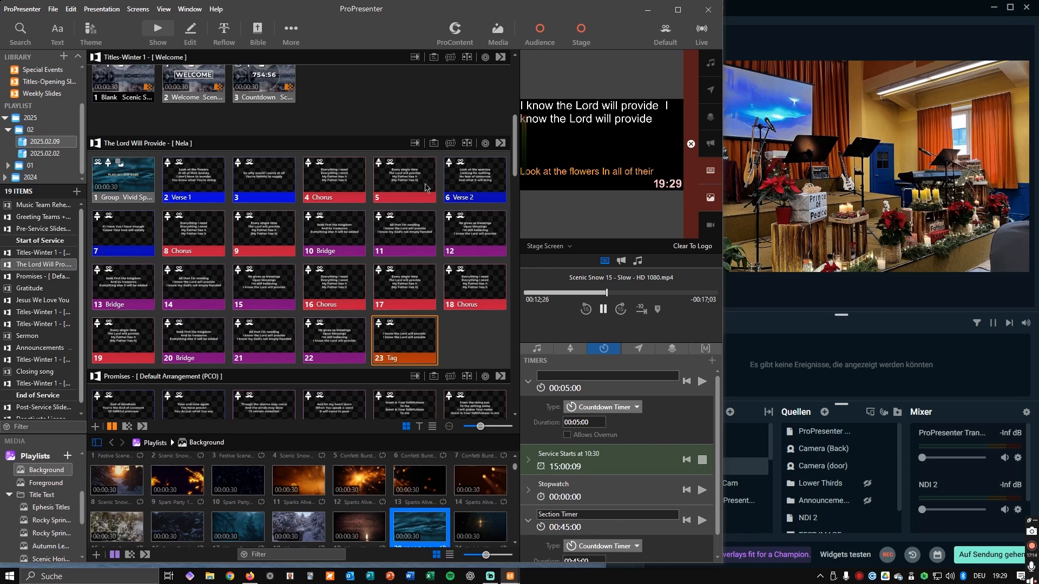
{"action": "scroll", "coordinate": [274, 239], "scroll_direction": "down", "scroll_amount": 2}
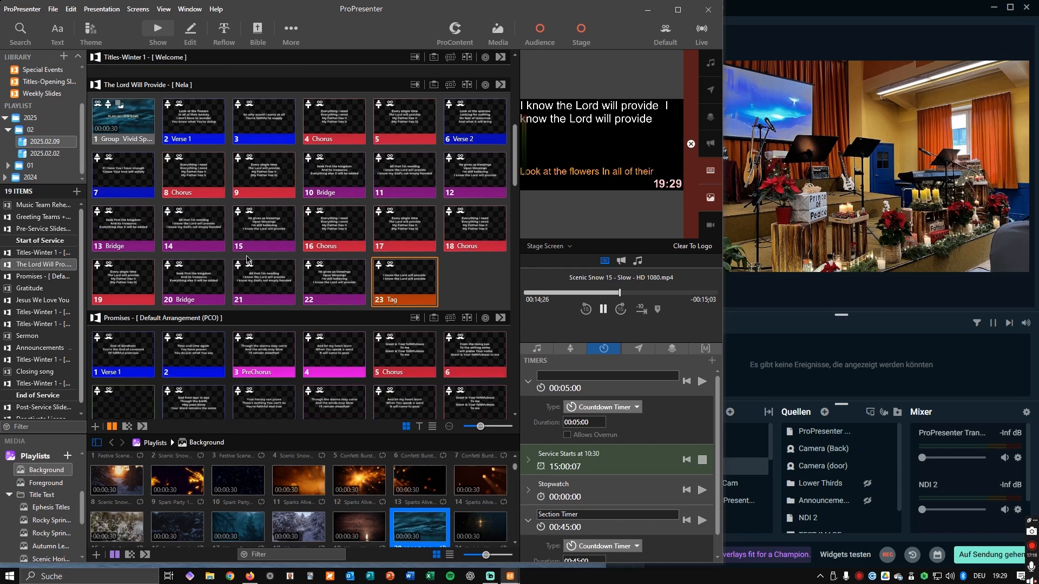
{"action": "scroll", "coordinate": [246, 260], "scroll_direction": "up", "scroll_amount": 1}
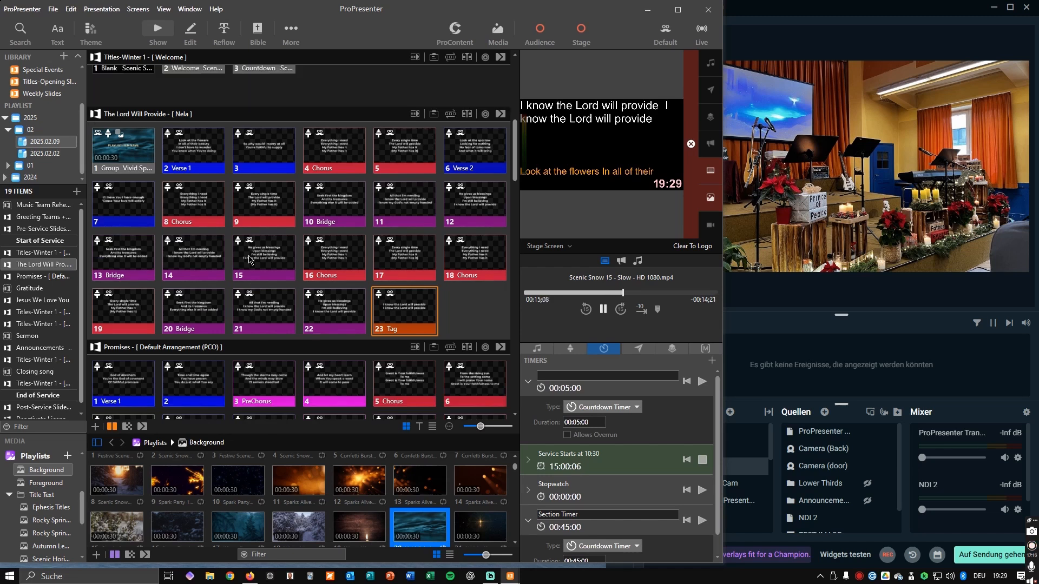
{"action": "left_click", "coordinate": [450, 346]}
{"action": "left_click", "coordinate": [145, 403]}
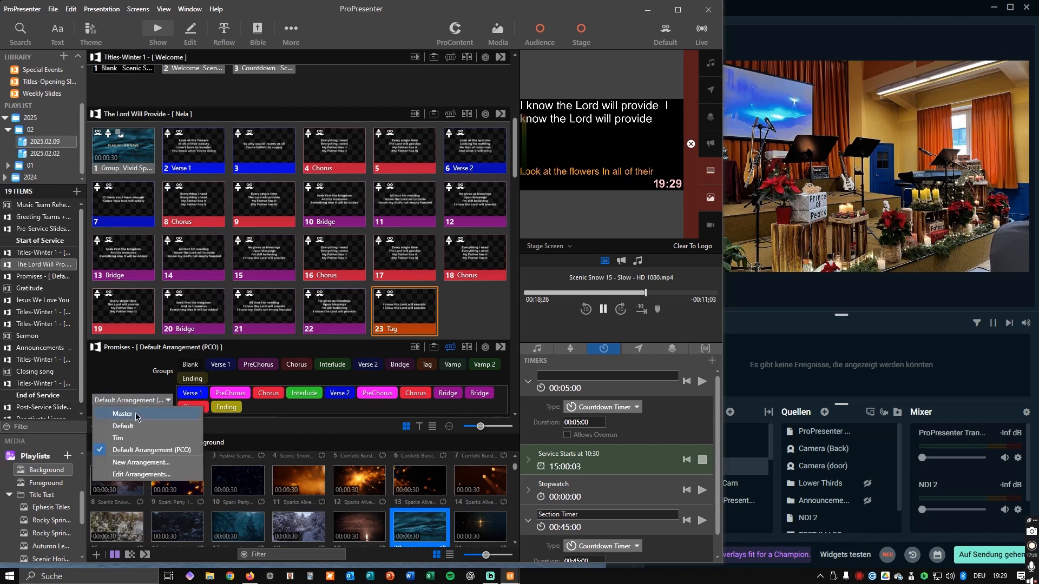
{"action": "left_click", "coordinate": [139, 416]}
{"action": "scroll", "coordinate": [203, 346], "scroll_direction": "down", "scroll_amount": 1}
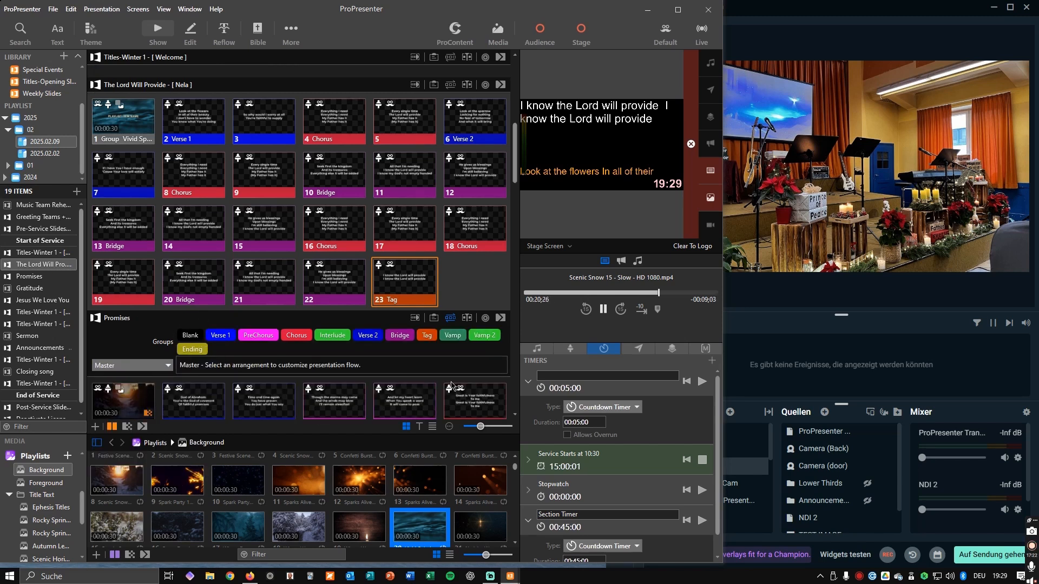
- Hide the media bin, minimise the streaming window covering the outputs, and show the Blank title slide of Promises live to check it
{"action": "left_click", "coordinate": [498, 31]}
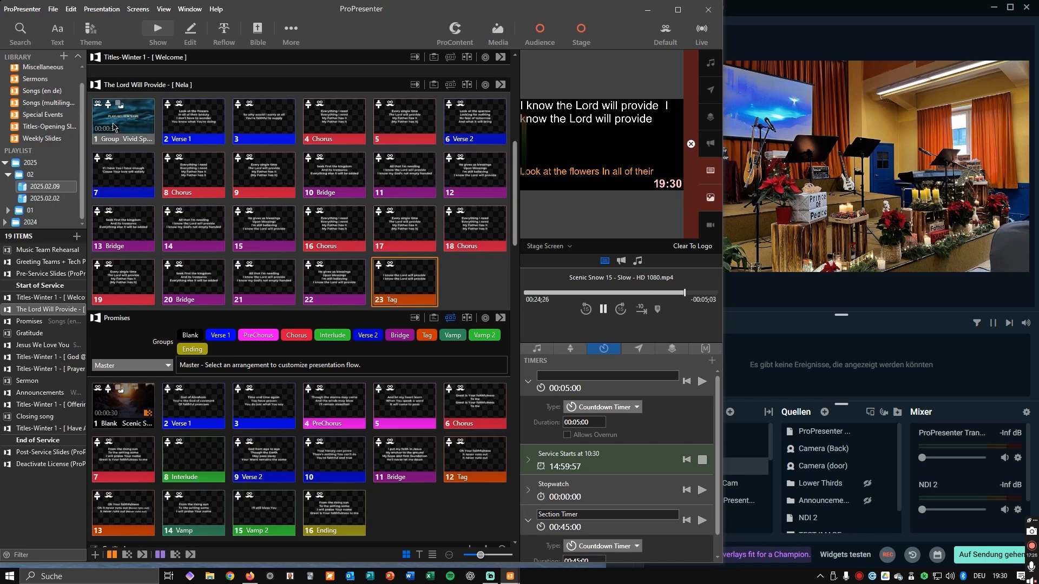
{"action": "left_click", "coordinate": [109, 408]}
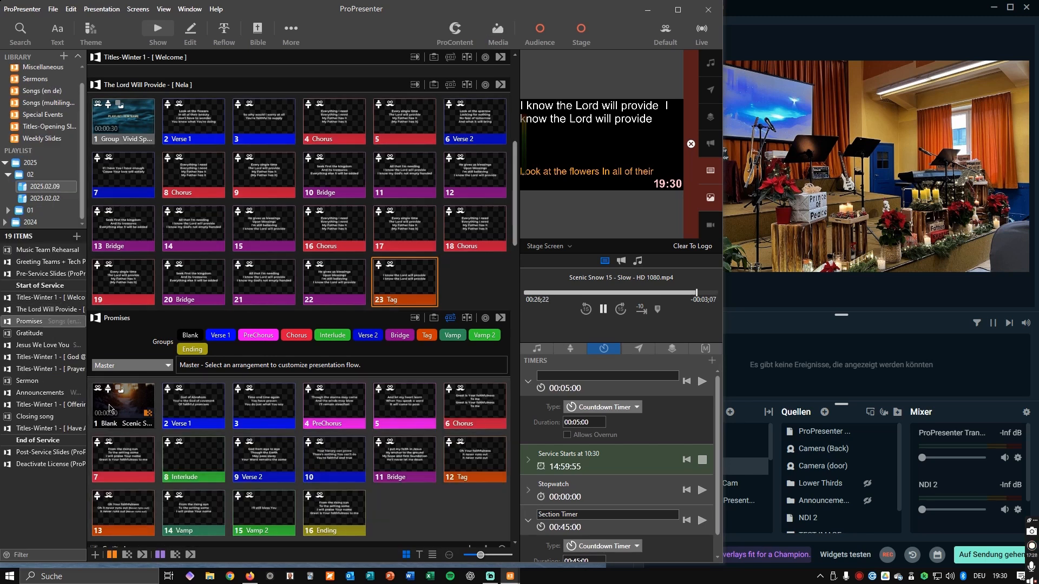
{"action": "left_click", "coordinate": [997, 10]}
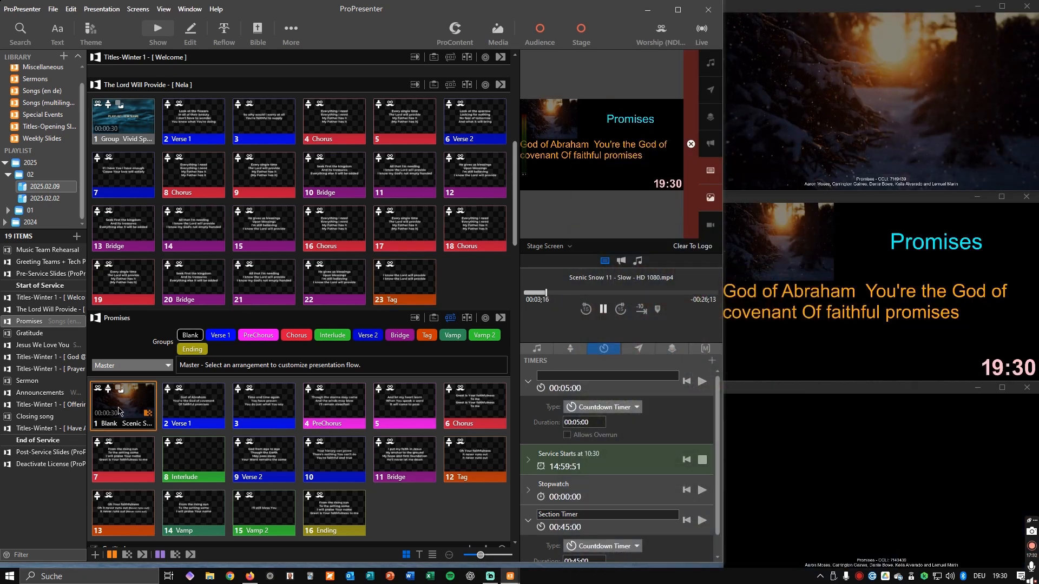
{"action": "left_click", "coordinate": [182, 411]}
{"action": "left_click", "coordinate": [128, 410]}
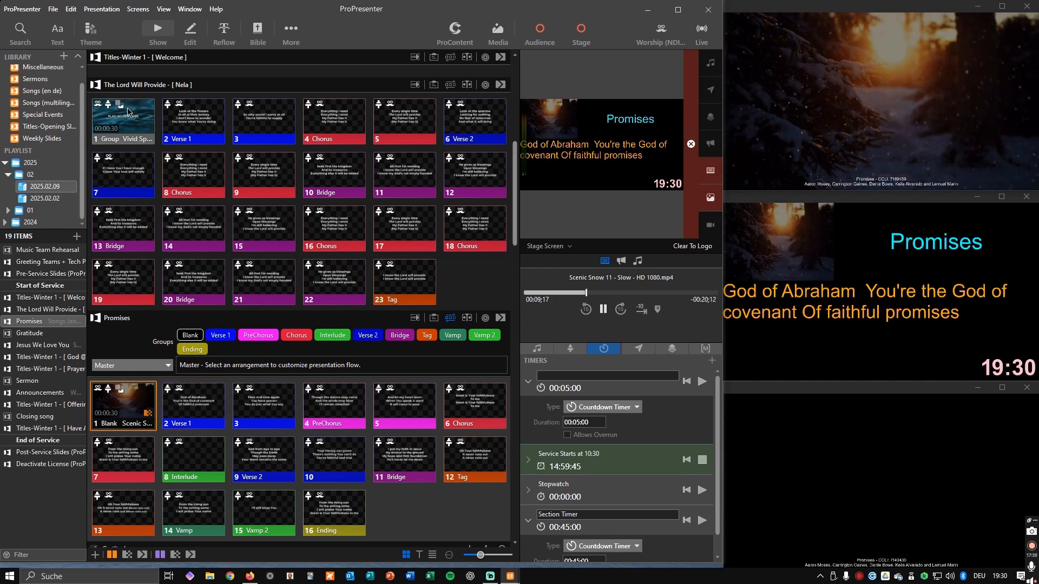
- Copy the title slide from The Lord Will Provide into Promises and place it before the Blank slide
{"action": "right_click", "coordinate": [122, 123]}
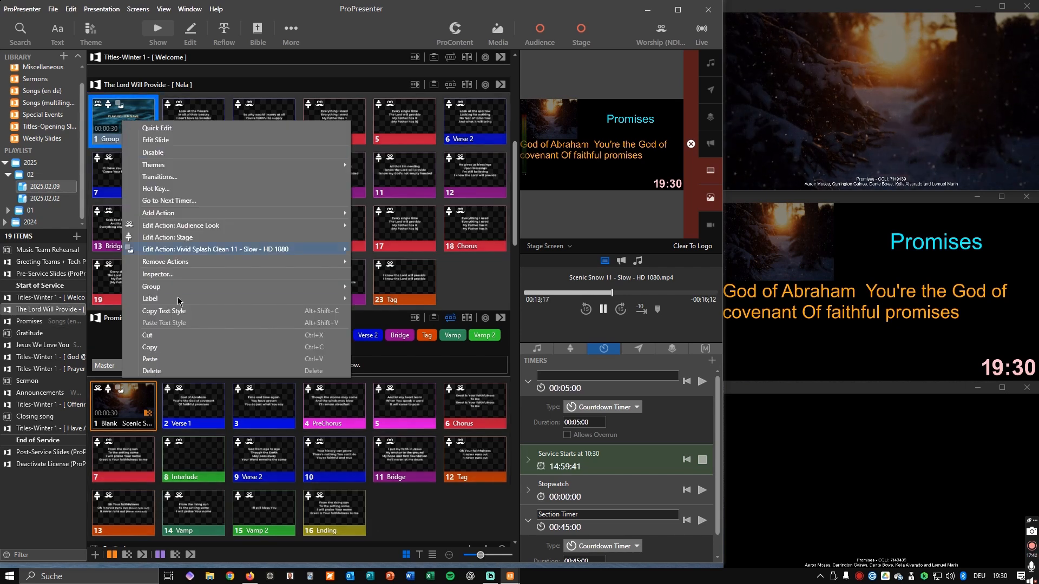
{"action": "left_click", "coordinate": [162, 346]}
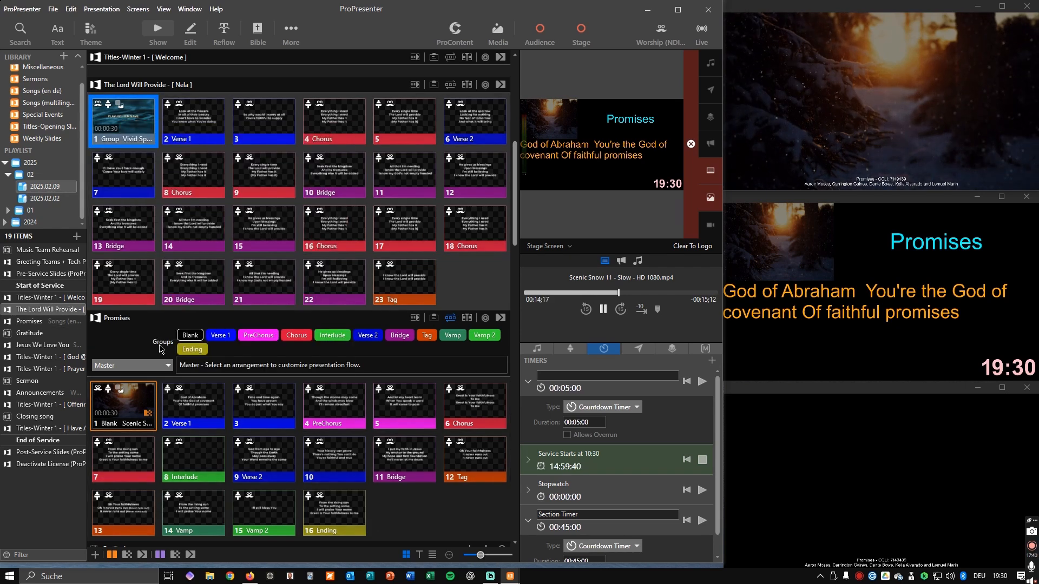
{"action": "left_click", "coordinate": [334, 523]}
{"action": "key", "text": "ctrl+v"}
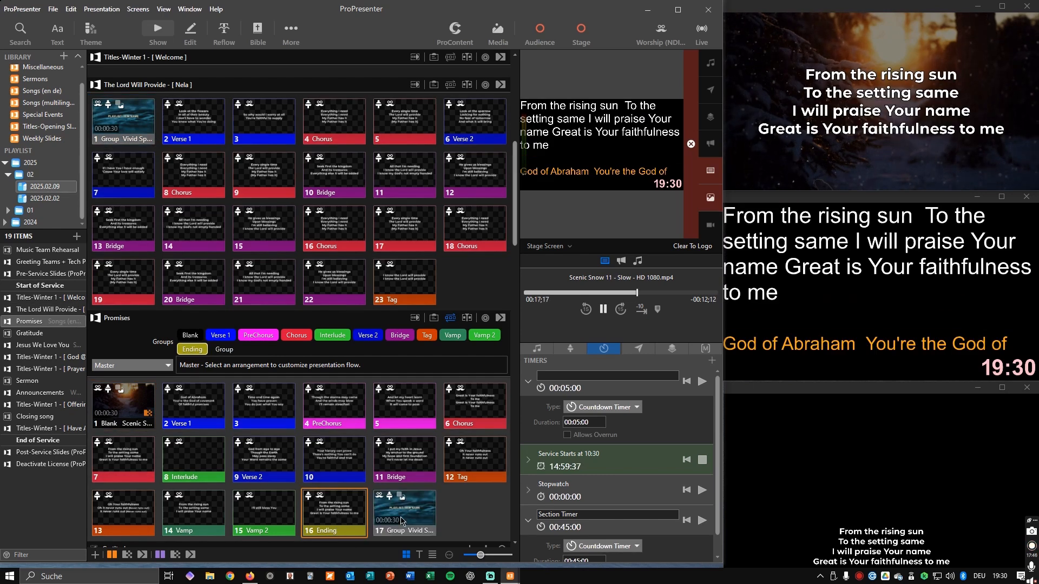
{"action": "left_click_drag", "start_coordinate": [401, 521], "coordinate": [136, 407]}
- Delete the old Blank title slide from Promises
{"action": "left_click", "coordinate": [208, 410]}
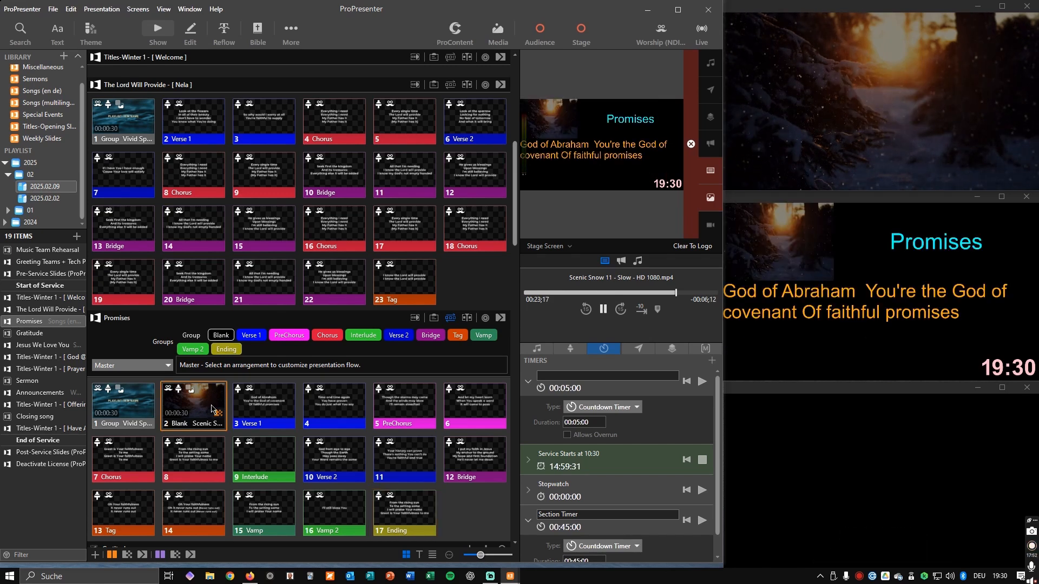
{"action": "right_click", "coordinate": [211, 410]}
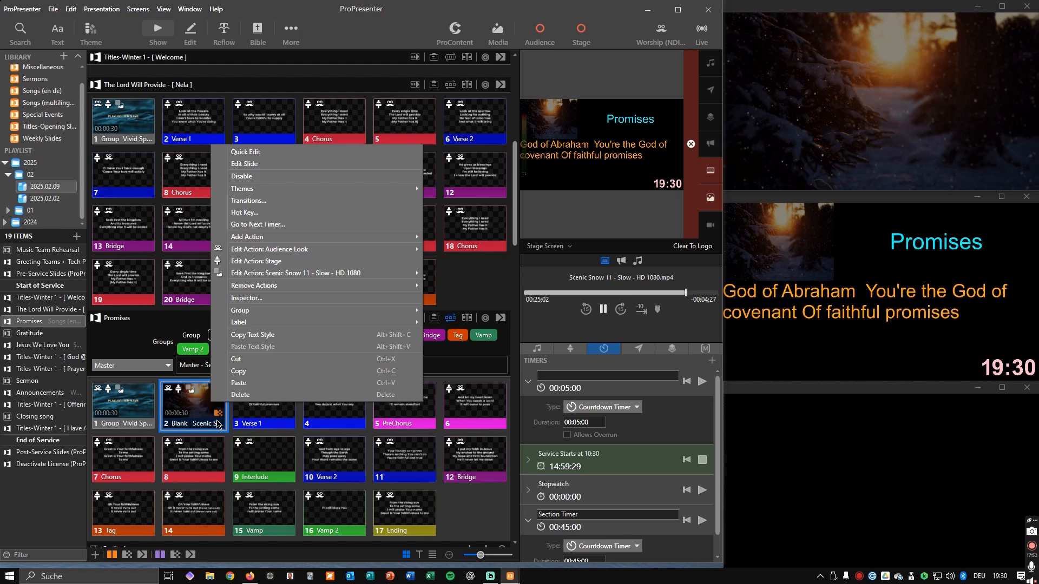
{"action": "left_click", "coordinate": [253, 397]}
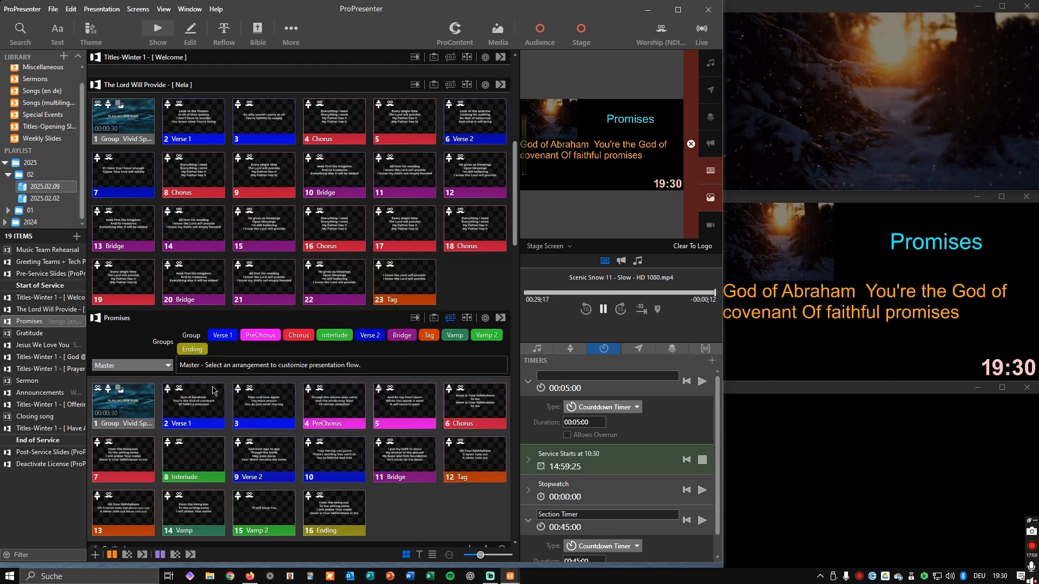
- Remove all actions from the lyric slides of Promises, from Verse 1 through Ending
{"action": "left_click", "coordinate": [178, 409]}
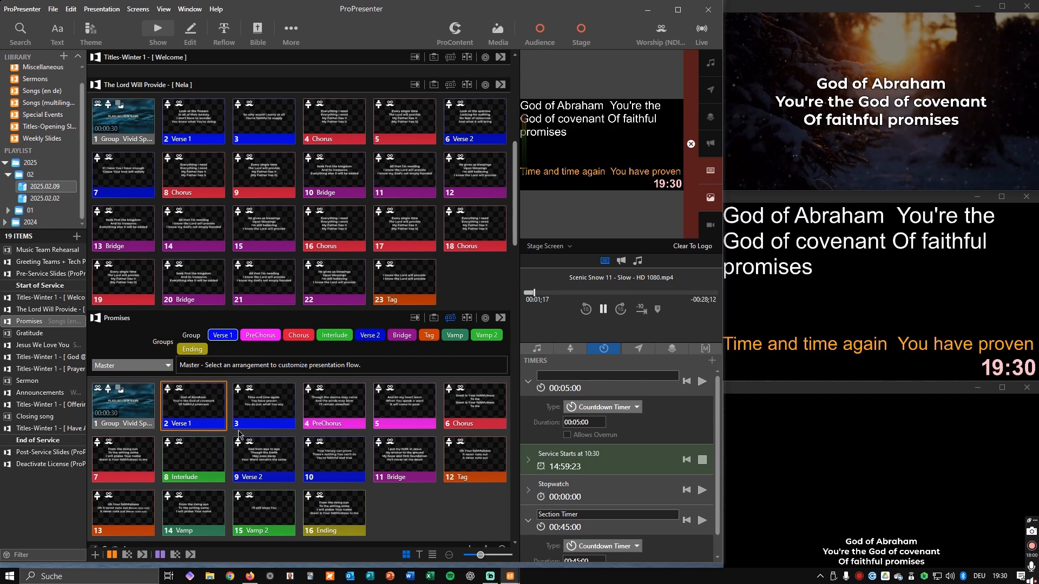
{"action": "left_click", "coordinate": [334, 517], "text": "shift"}
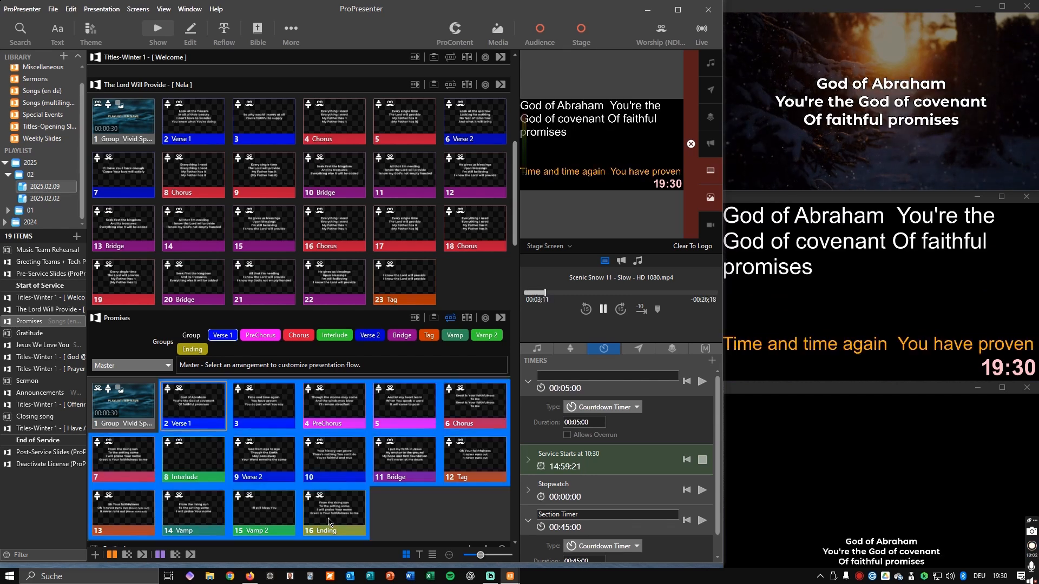
{"action": "right_click", "coordinate": [329, 519]}
{"action": "mouse_move", "coordinate": [403, 414]}
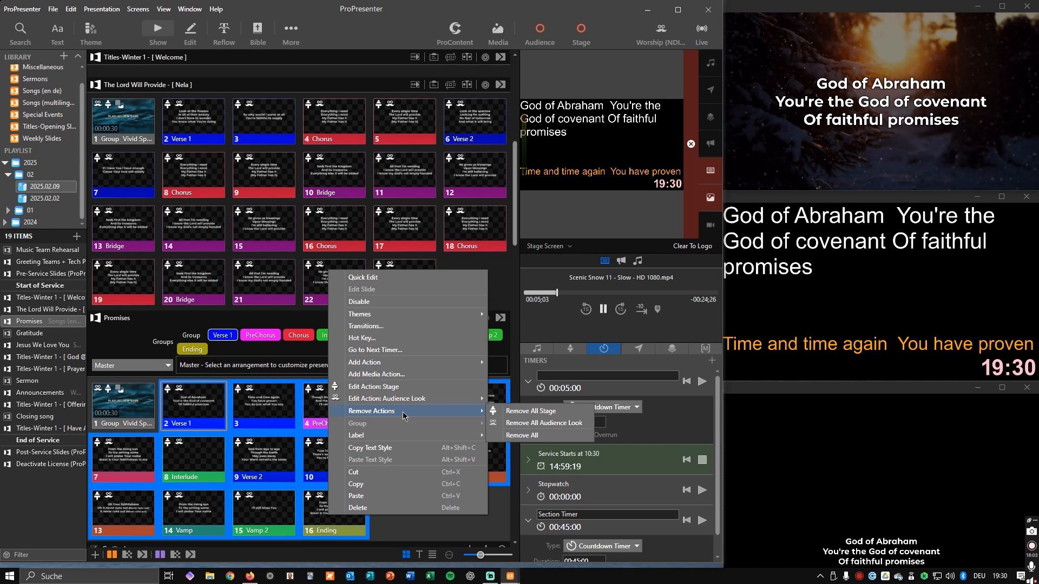
{"action": "left_click", "coordinate": [521, 434]}
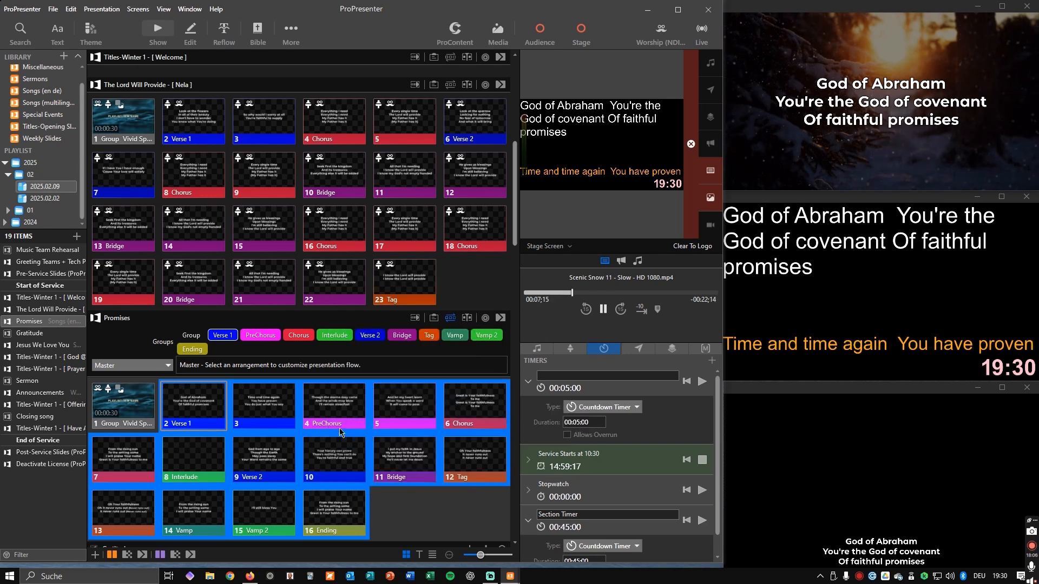
{"action": "scroll", "coordinate": [341, 432], "scroll_direction": "down", "scroll_amount": 2}
{"action": "scroll", "coordinate": [384, 400], "scroll_direction": "down", "scroll_amount": 1}
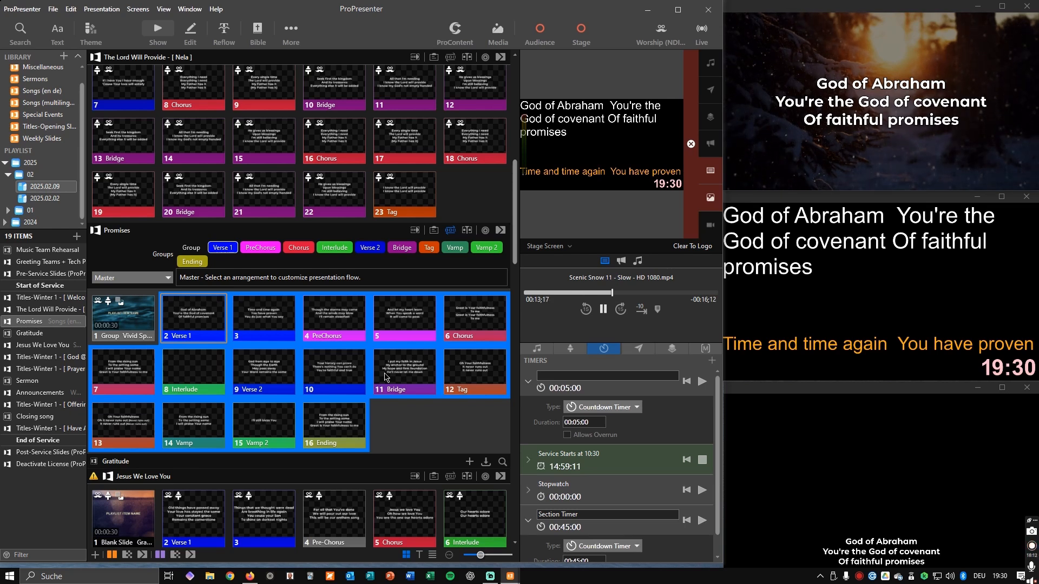
- Add a stage action with the Worship Text 2 Slides layout to all selected lyric slides of Promises
{"action": "right_click", "coordinate": [197, 320]}
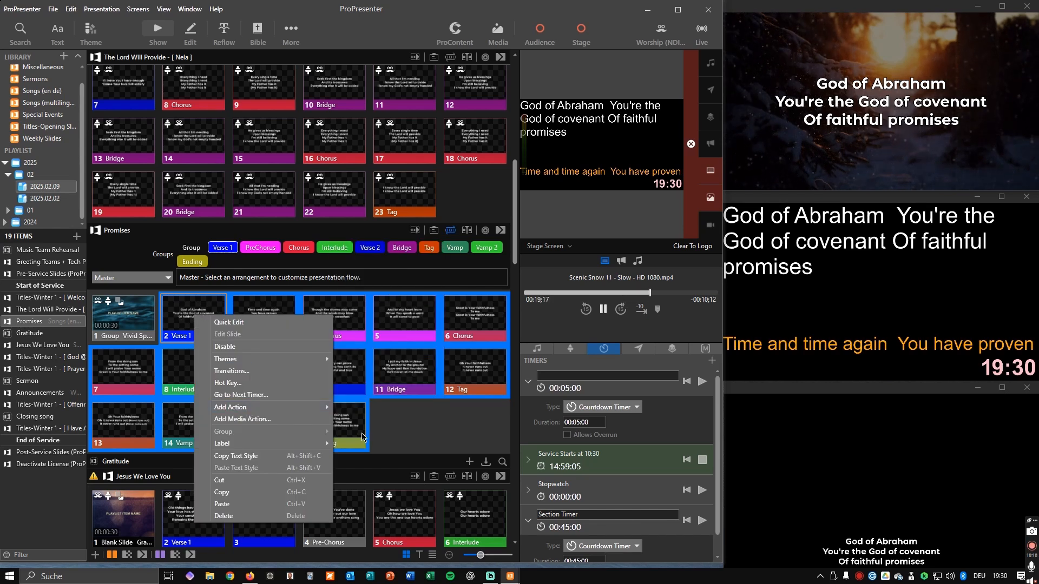
{"action": "mouse_move", "coordinate": [252, 407]}
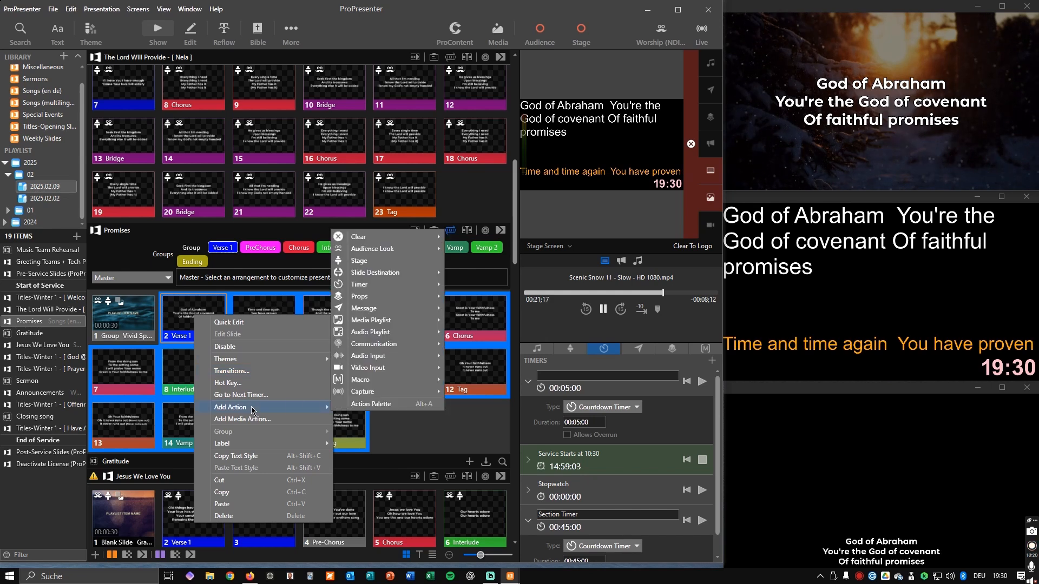
{"action": "left_click", "coordinate": [378, 260]}
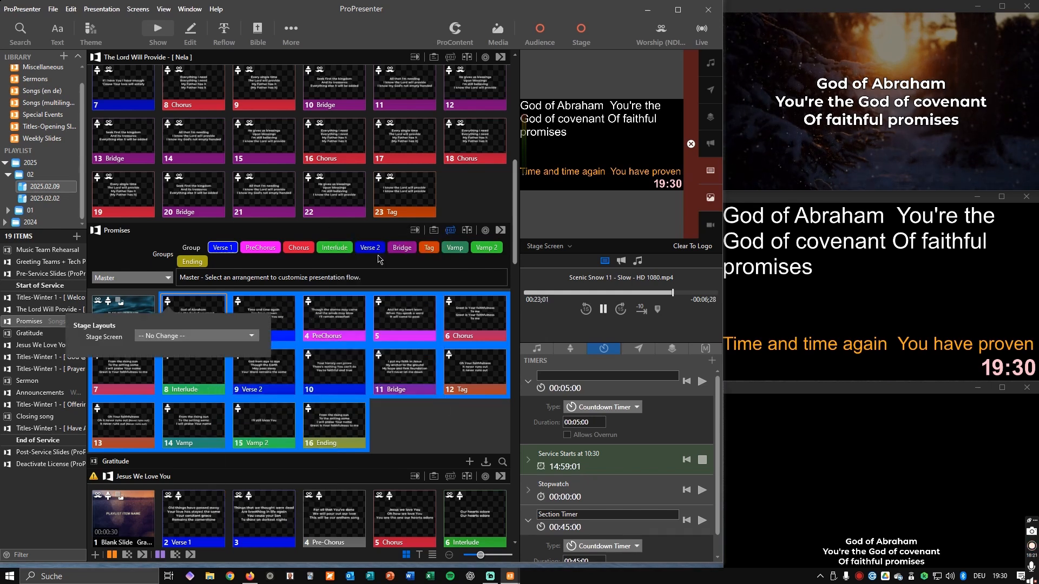
{"action": "left_click", "coordinate": [201, 335]}
{"action": "left_click", "coordinate": [209, 373]}
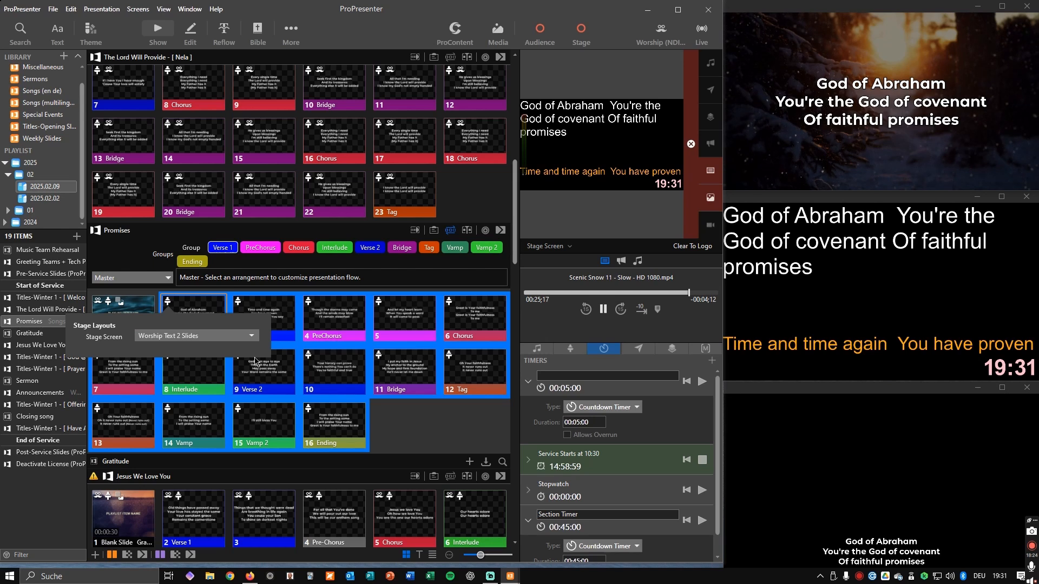
- Add the Worship (NDI Text active) audience look to all selected lyric slides of Promises
{"action": "right_click", "coordinate": [352, 430]}
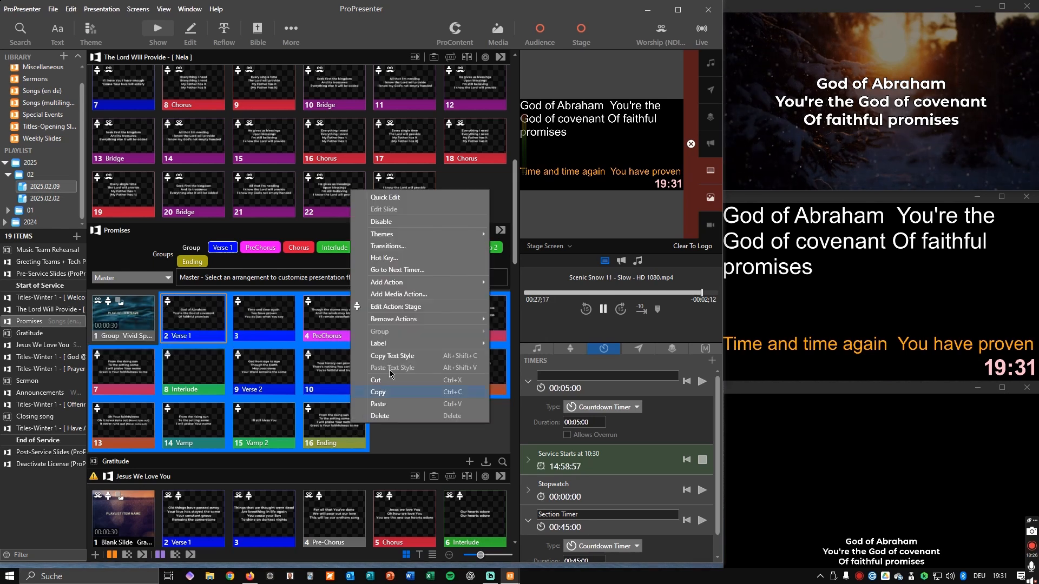
{"action": "mouse_move", "coordinate": [411, 284]}
{"action": "mouse_move", "coordinate": [538, 296]}
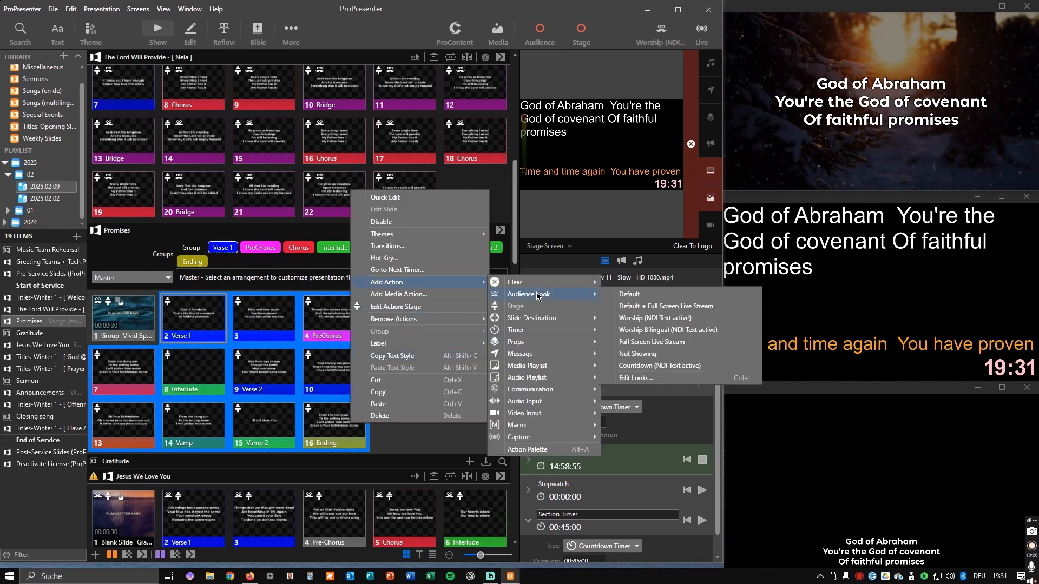
{"action": "left_click", "coordinate": [658, 318]}
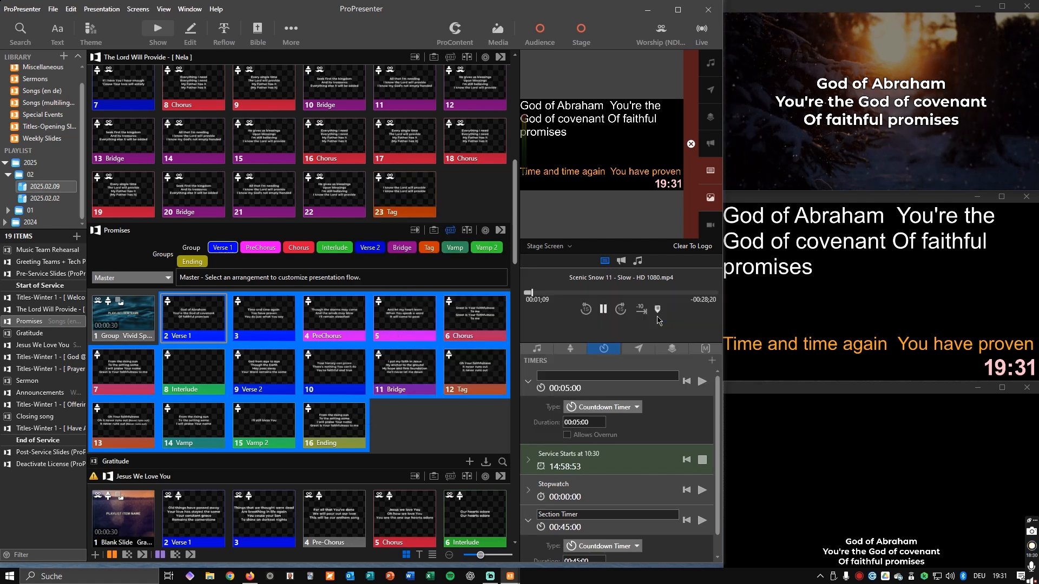
- Show both Verse 1 slides and the title slide of Promises live to check the outputs
{"action": "left_click", "coordinate": [199, 317]}
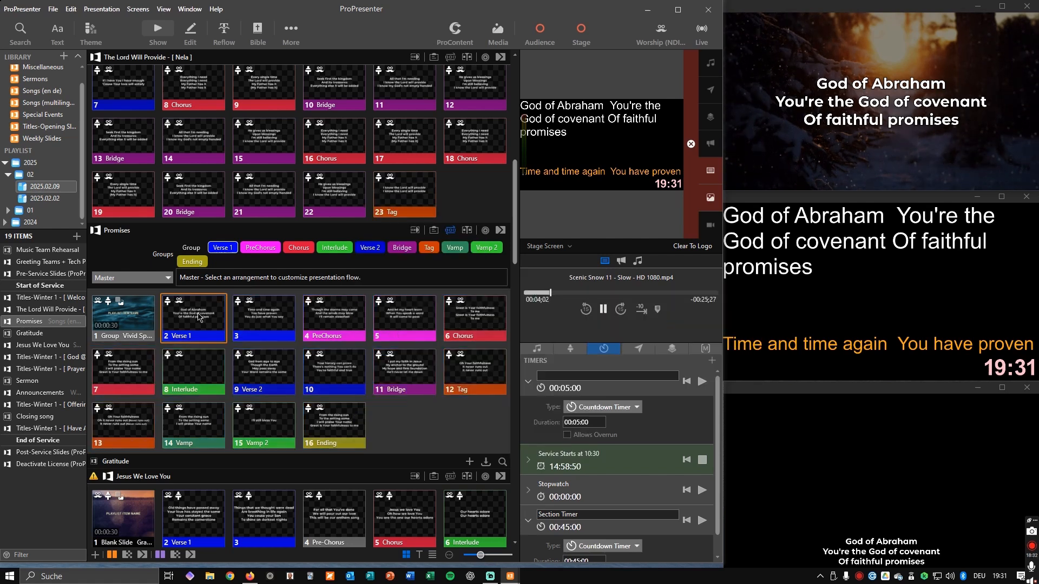
{"action": "left_click", "coordinate": [257, 314]}
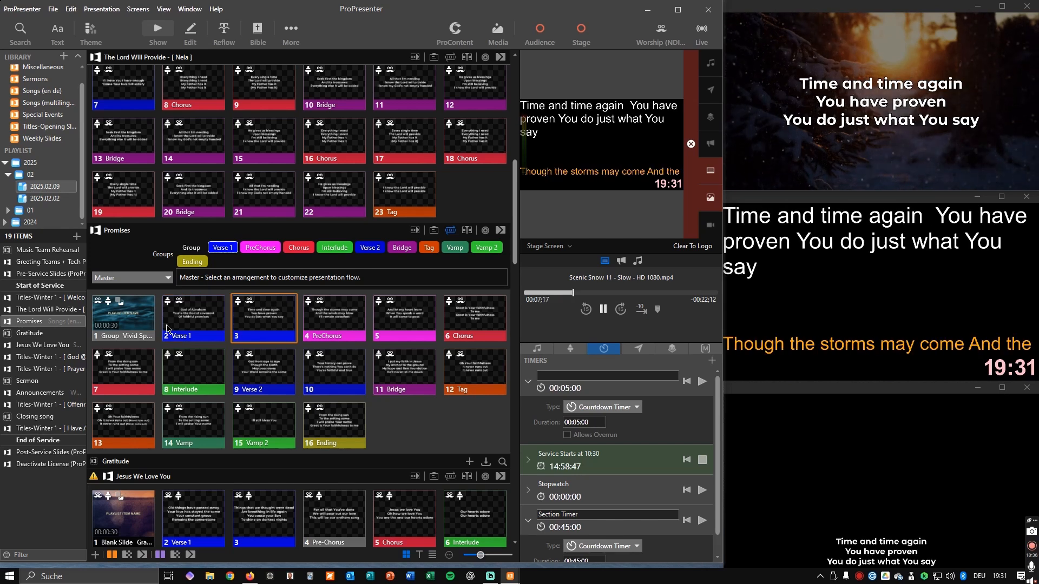
{"action": "left_click", "coordinate": [134, 320]}
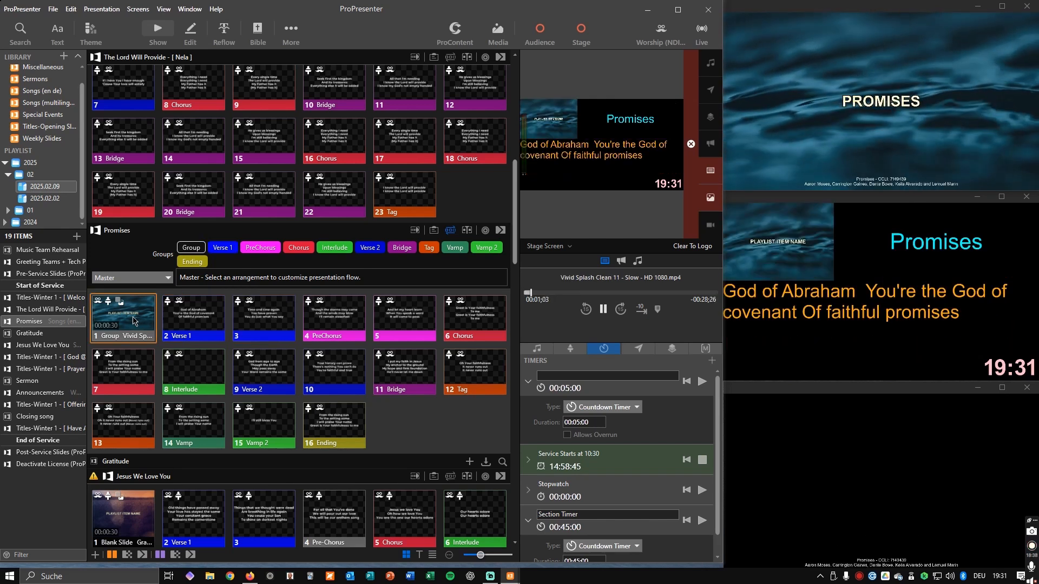
- Create a new arrangement for Promises with the same name as the arrangement used for The Lord Will Provide
{"action": "left_click", "coordinate": [152, 284]}
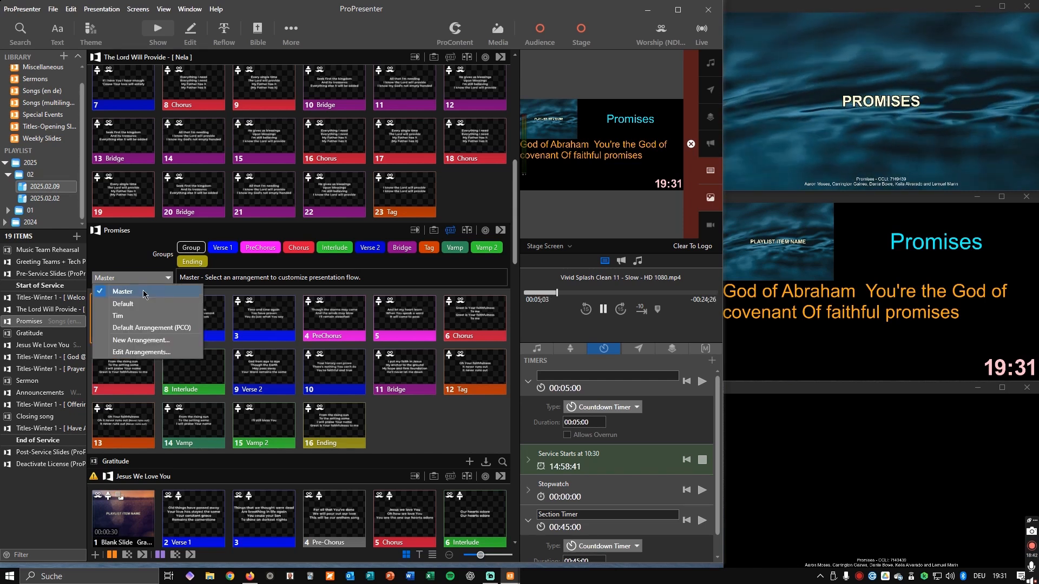
{"action": "left_click", "coordinate": [142, 340]}
{"action": "type", "text": "Nela"}
{"action": "key", "text": "Return"}
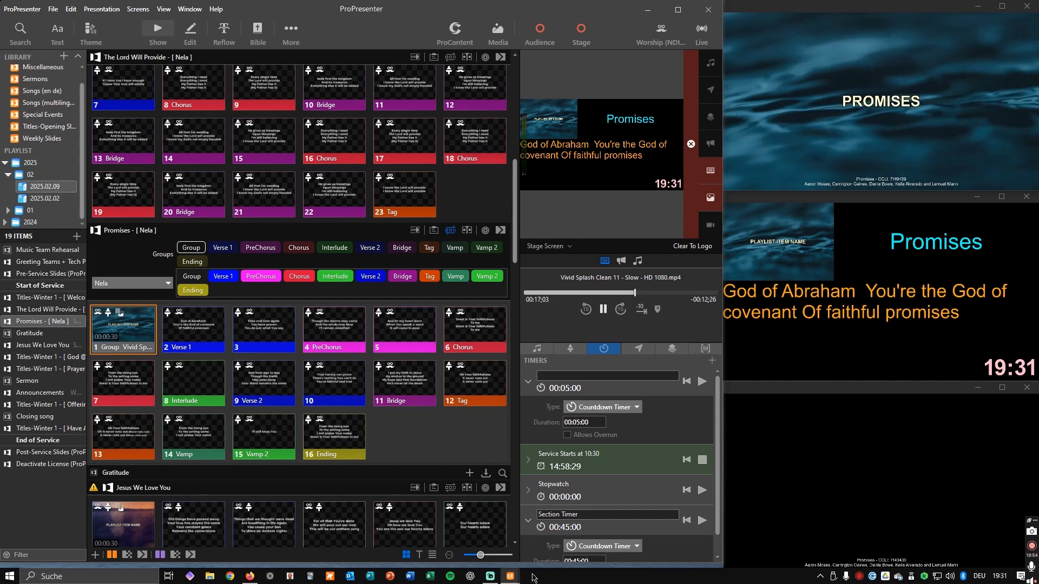
- Switch to Planning Center in the browser, close the open song and view the arrangement info of Promises
{"action": "left_click", "coordinate": [250, 576]}
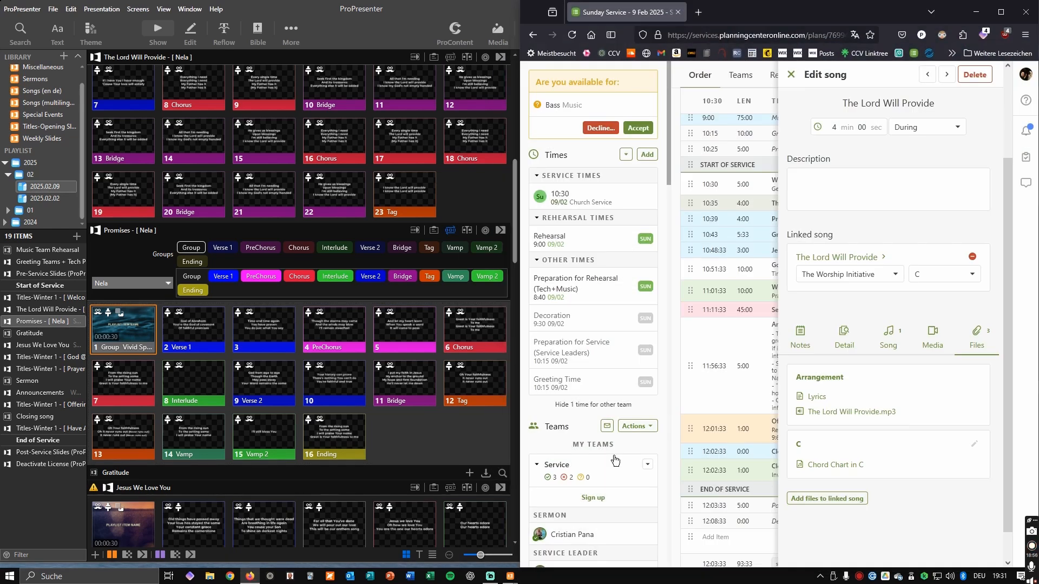
{"action": "left_click", "coordinate": [790, 74]}
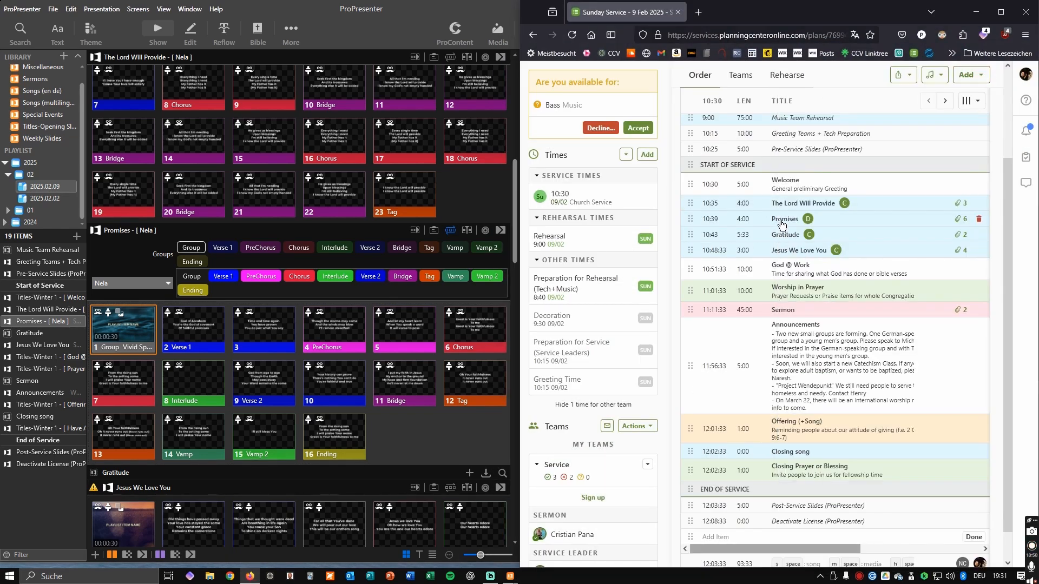
{"action": "left_click", "coordinate": [782, 227]}
{"action": "left_click", "coordinate": [888, 338]}
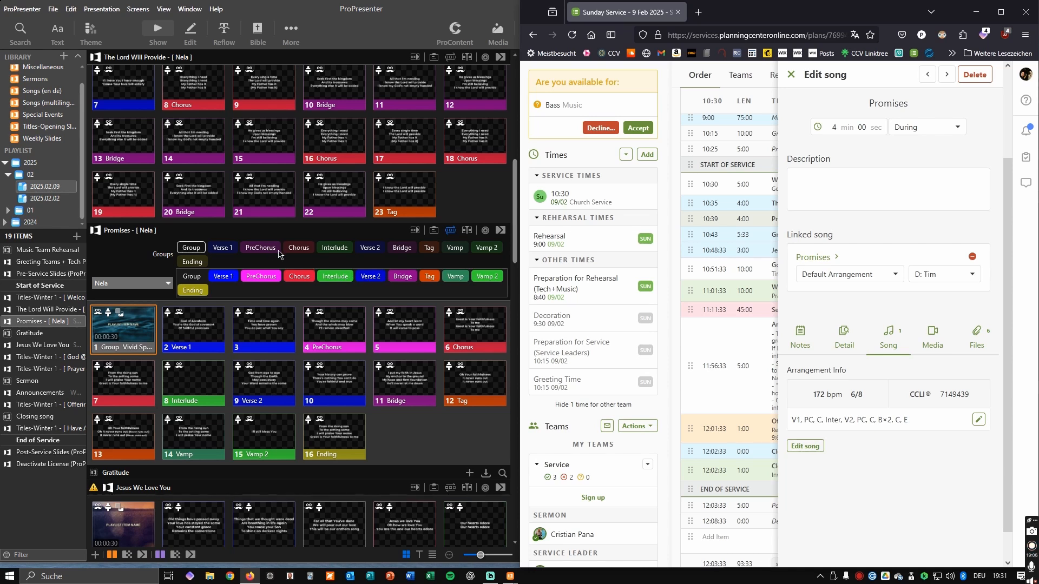
- Add a PreChorus and Chorus after Verse 2, and a second Bridge and a Chorus before the Tag in the Promises arrangement
{"action": "left_click_drag", "start_coordinate": [259, 250], "coordinate": [387, 280]}
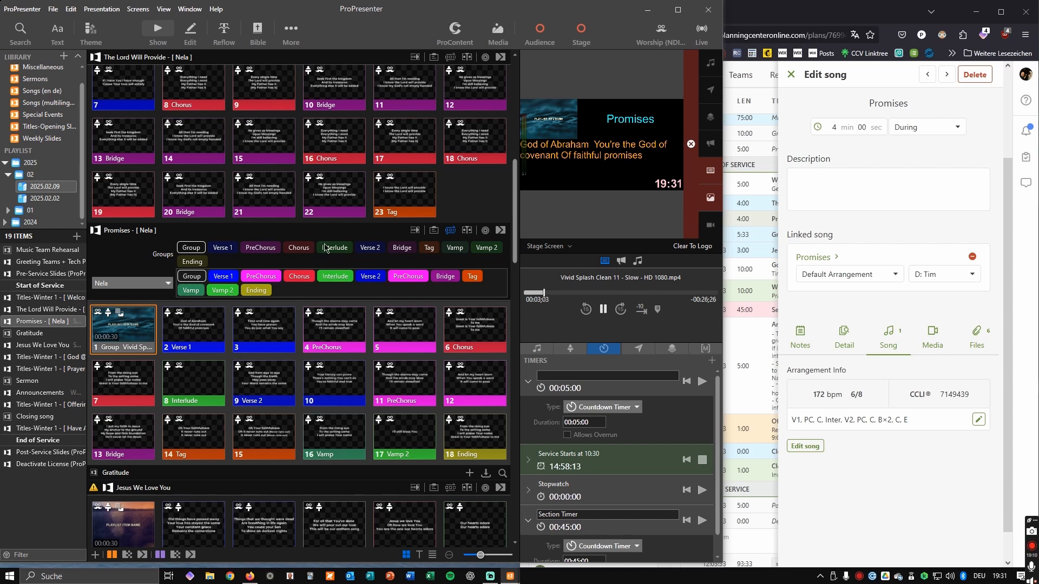
{"action": "left_click_drag", "start_coordinate": [300, 249], "coordinate": [428, 278]}
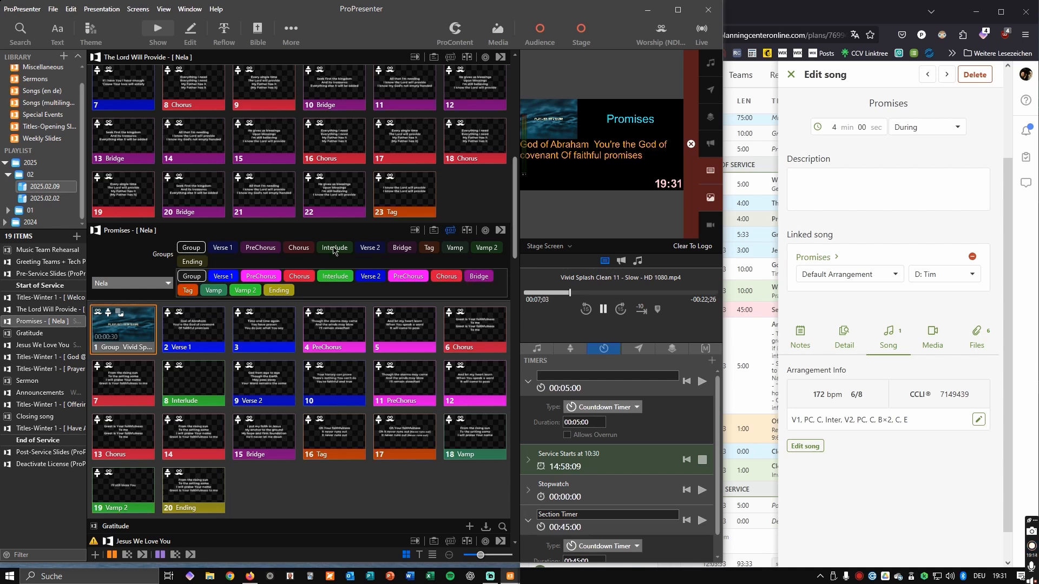
{"action": "left_click_drag", "start_coordinate": [406, 250], "coordinate": [479, 280]}
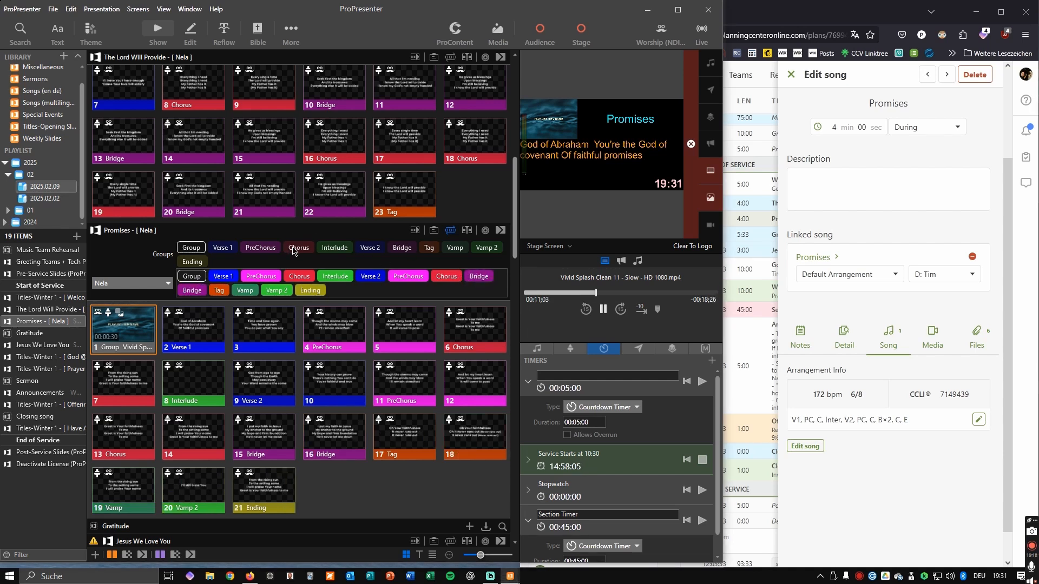
{"action": "left_click_drag", "start_coordinate": [296, 248], "coordinate": [213, 290]}
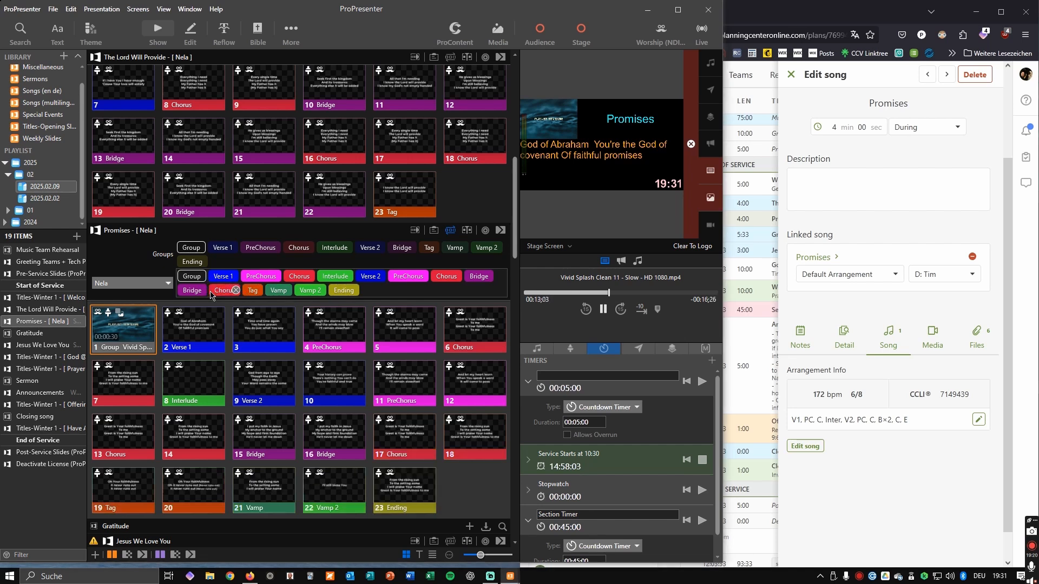
- View the lyrics file of Promises in Planning Center to check the song's section order
{"action": "left_click", "coordinate": [968, 338]}
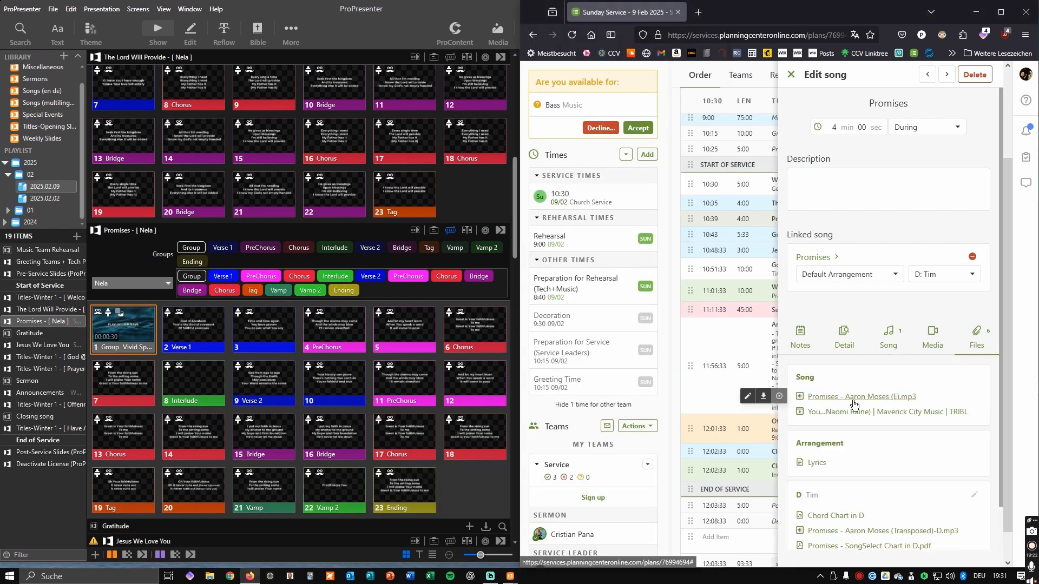
{"action": "mouse_move", "coordinate": [810, 469]}
{"action": "left_click", "coordinate": [780, 462]}
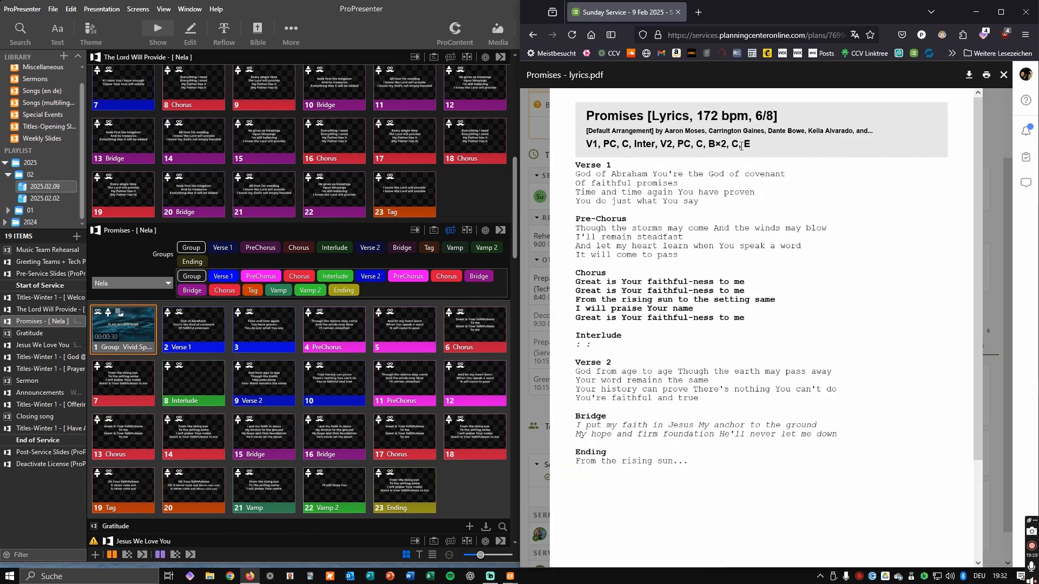
- Remove the Tag, Vamp and Vamp 2 groups from the Promises arrangement and close the arrangement editor
{"action": "left_click", "coordinate": [254, 289]}
{"action": "key", "text": "Delete"}
{"action": "left_click", "coordinate": [257, 289]}
{"action": "key", "text": "Delete"}
{"action": "left_click", "coordinate": [265, 288]}
{"action": "key", "text": "Delete"}
{"action": "left_click", "coordinate": [450, 231]}
{"action": "left_click", "coordinate": [250, 576]}
{"action": "left_click", "coordinate": [250, 576]}
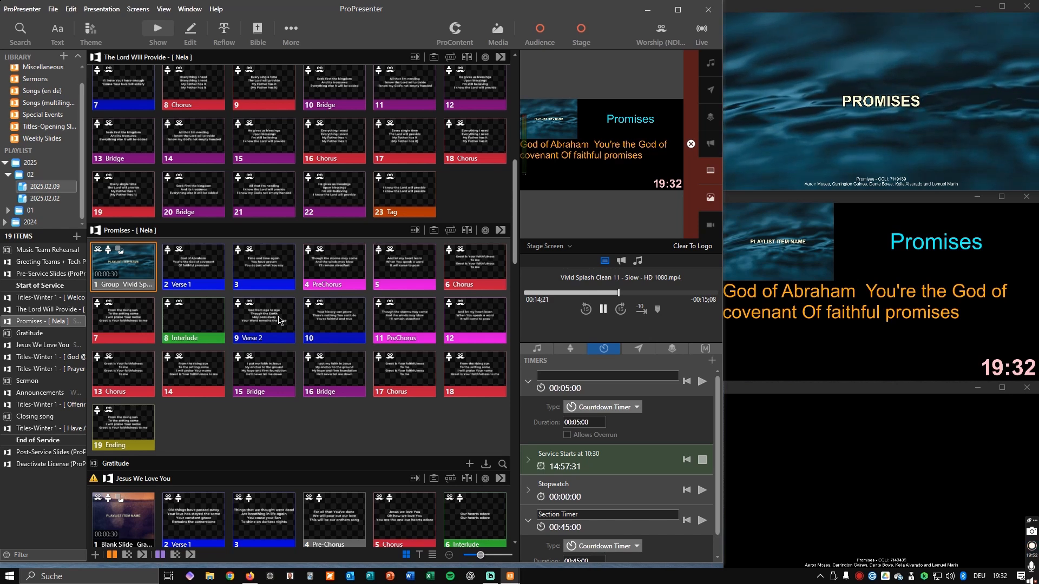
{"action": "scroll", "coordinate": [157, 422], "scroll_direction": "down", "scroll_amount": 1}
{"action": "scroll", "coordinate": [260, 427], "scroll_direction": "down", "scroll_amount": 5}
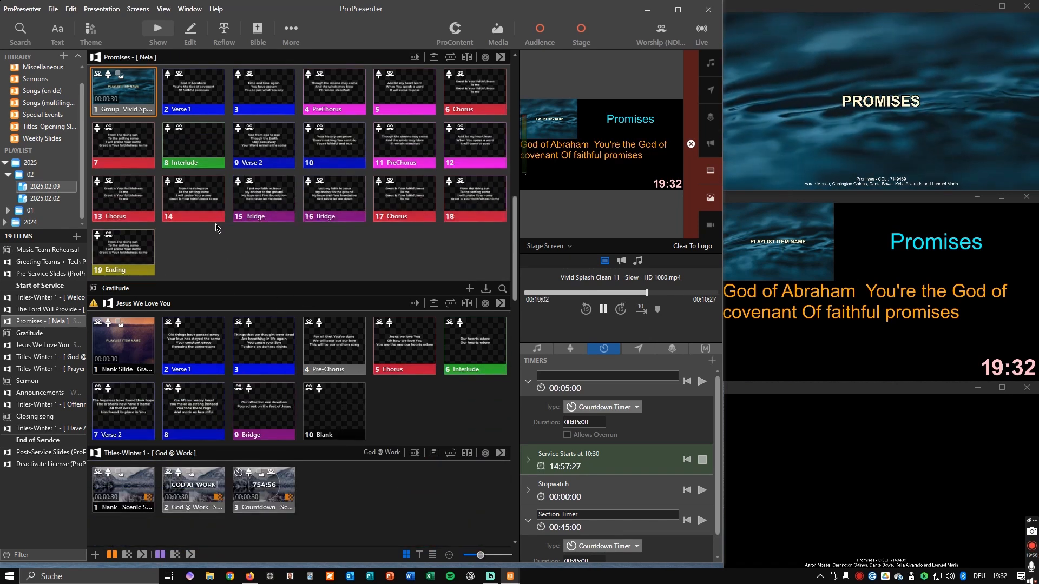
- Return to Planning Center, close the Promises lyrics and song, and view the arrangement info of Gratitude
{"action": "key", "text": "alt+Tab"}
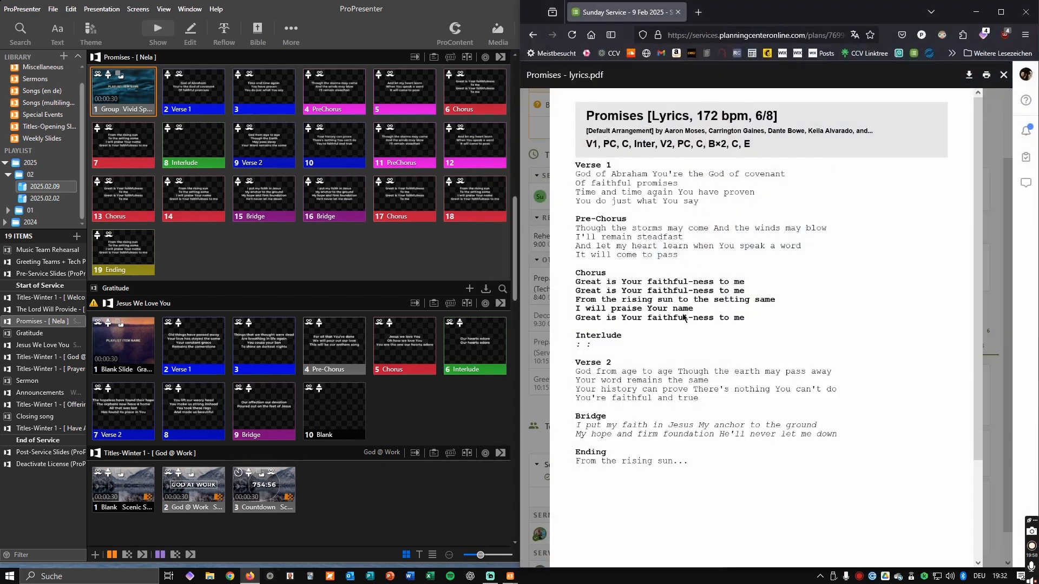
{"action": "left_click", "coordinate": [1003, 75]}
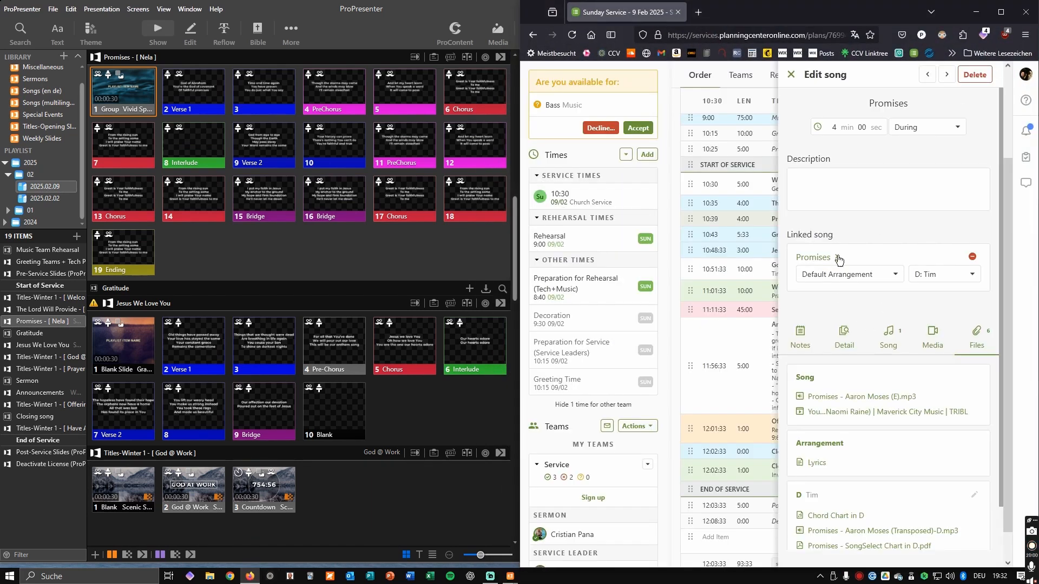
{"action": "left_click", "coordinate": [797, 79]}
{"action": "left_click", "coordinate": [789, 237]}
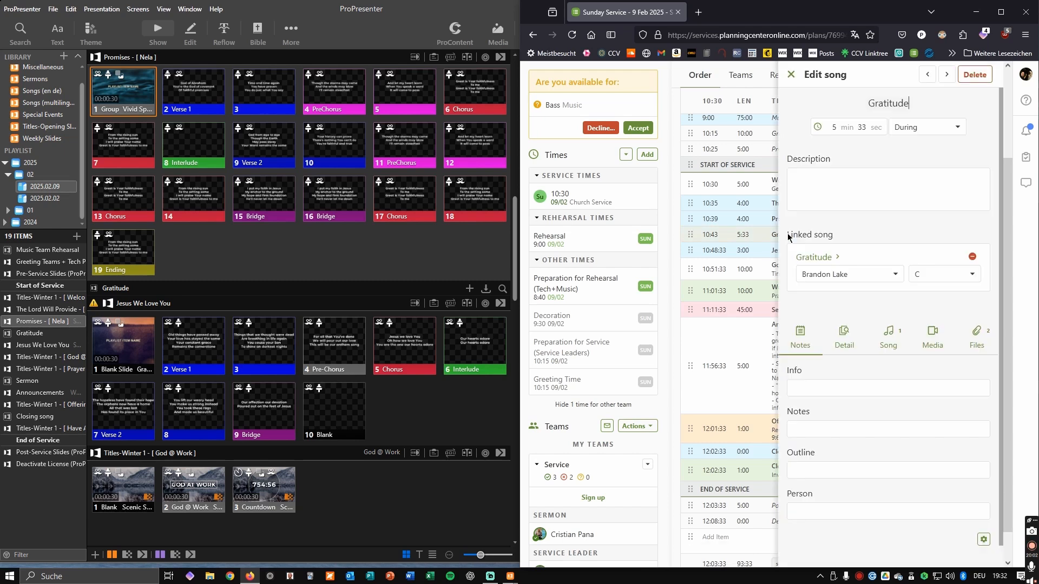
{"action": "left_click", "coordinate": [889, 342]}
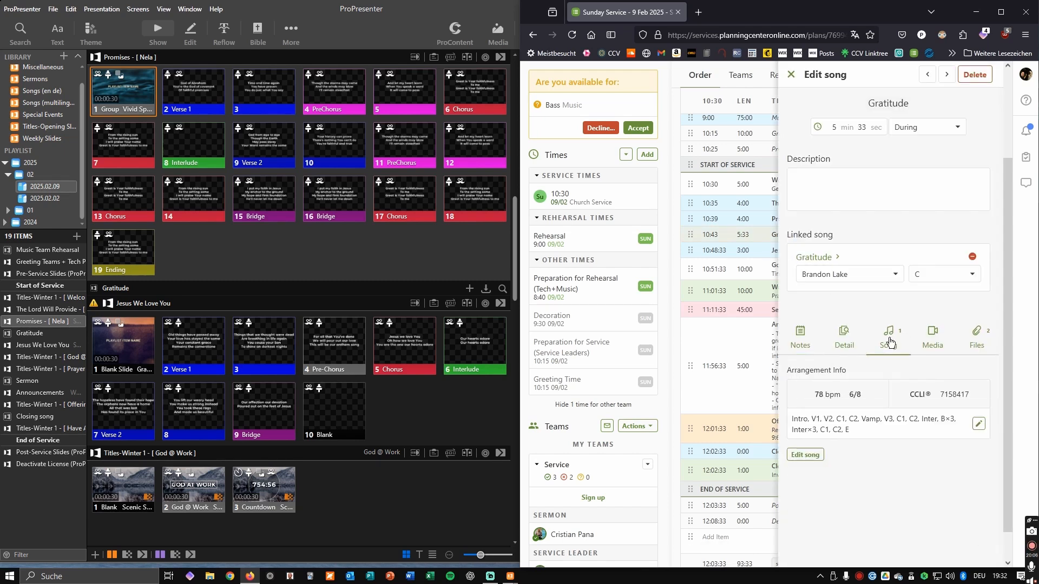
- Copy the CCLI number 7158417 of Gratitude and close the song details
{"action": "double_click", "coordinate": [960, 395]}
{"action": "mouse_move", "coordinate": [981, 417]}
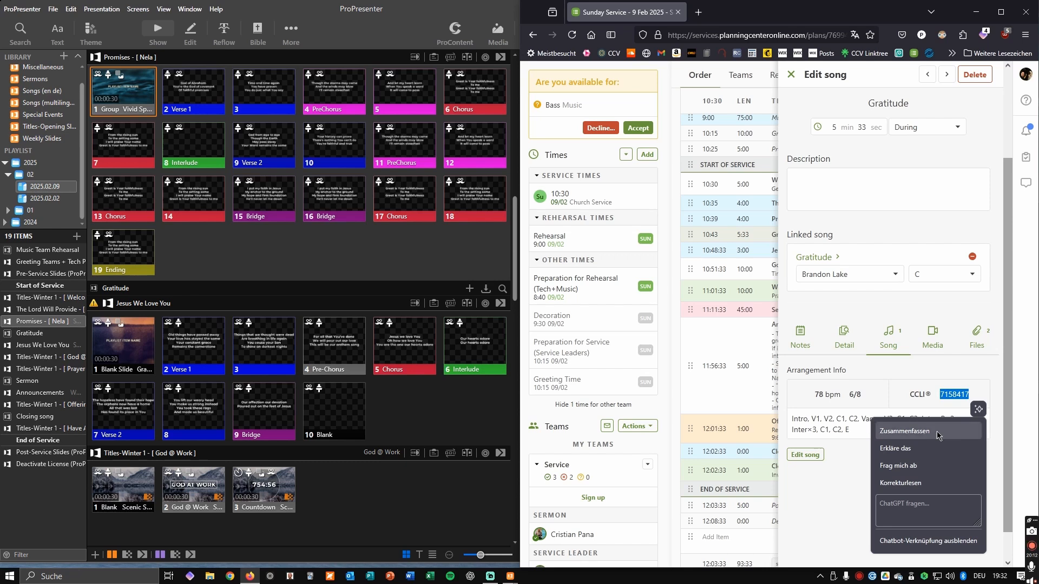
{"action": "right_click", "coordinate": [952, 395]}
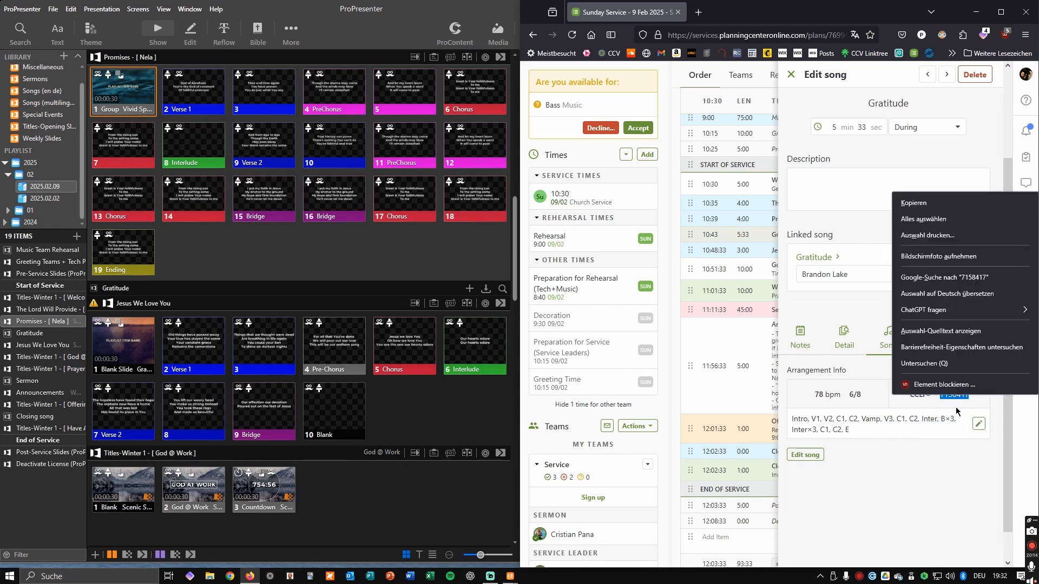
{"action": "left_click", "coordinate": [913, 203]}
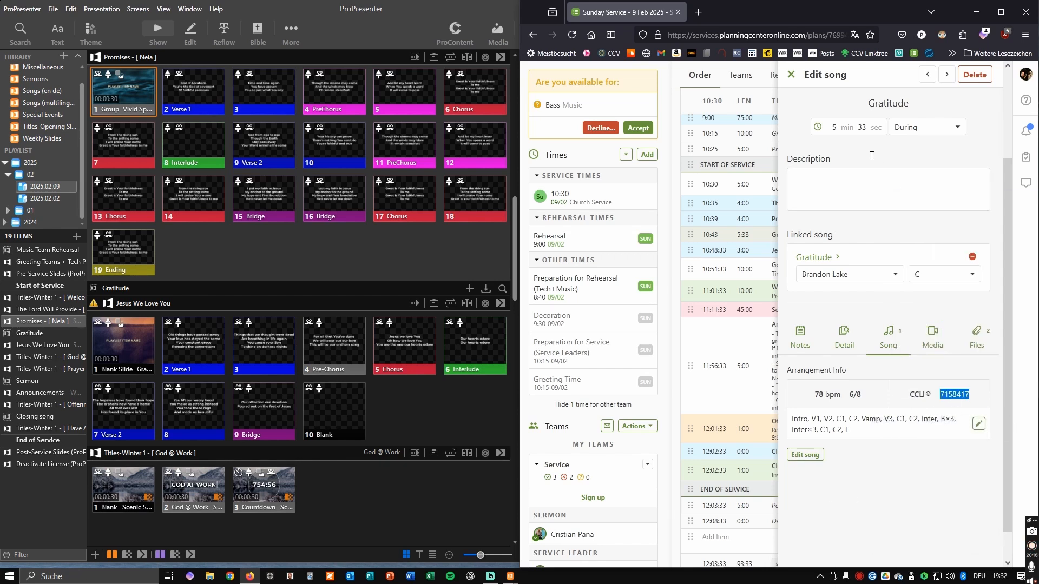
{"action": "left_click", "coordinate": [790, 75]}
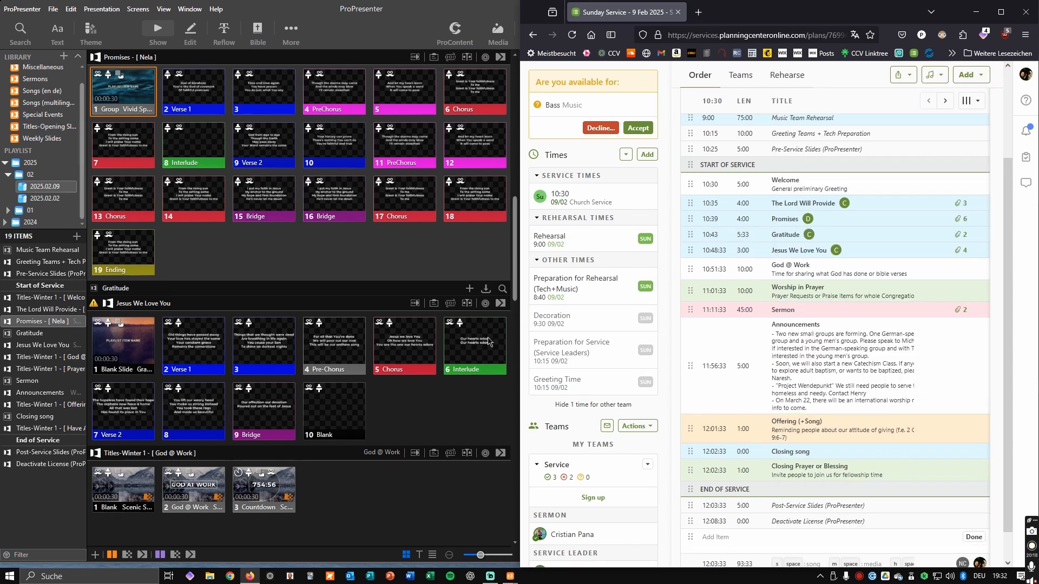
- Try to search SongSelect for 7158417 from the empty Gratitude playlist item in ProPresenter
{"action": "left_click", "coordinate": [502, 290]}
{"action": "left_click", "coordinate": [519, 196]}
{"action": "key", "text": "ctrl+v"}
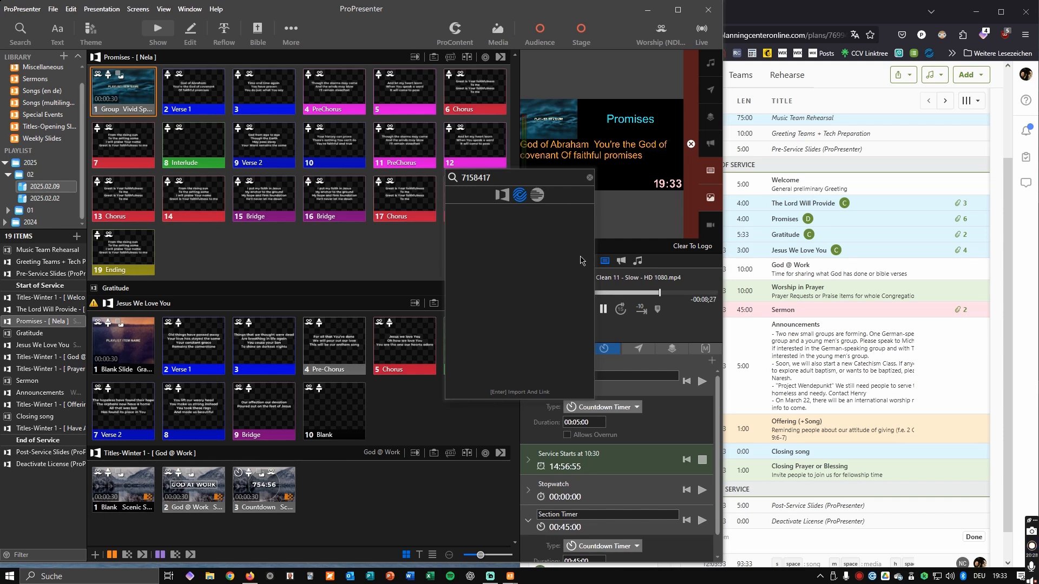
- Sign in to the SongSelect by CCLI integration with the account login and password, and choose manual song usage reporting
{"action": "left_click", "coordinate": [24, 9]}
{"action": "left_click", "coordinate": [23, 9]}
{"action": "left_click", "coordinate": [30, 34]}
{"action": "left_click", "coordinate": [193, 334]}
{"action": "left_click", "coordinate": [194, 301]}
{"action": "left_click", "coordinate": [200, 317]}
{"action": "left_click", "coordinate": [463, 209]}
{"action": "left_click", "coordinate": [357, 390]}
{"action": "left_click", "coordinate": [345, 325]}
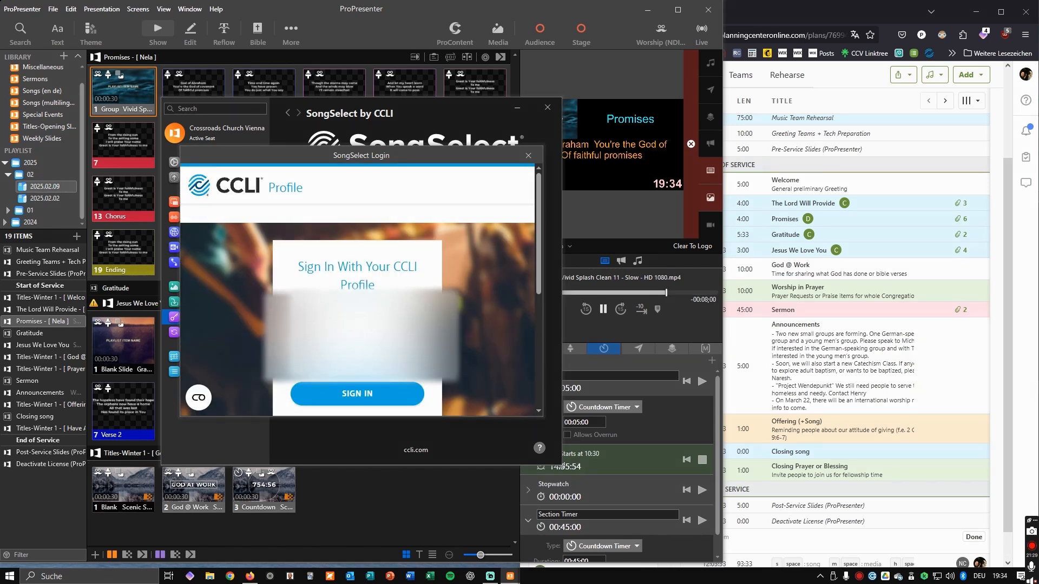
{"action": "left_click", "coordinate": [357, 394]}
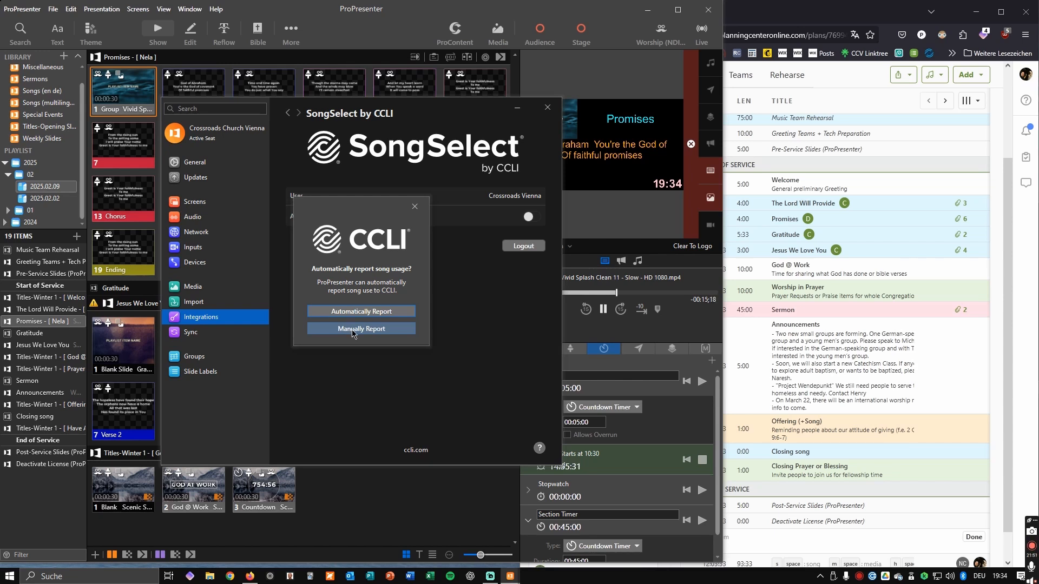
{"action": "left_click", "coordinate": [351, 331]}
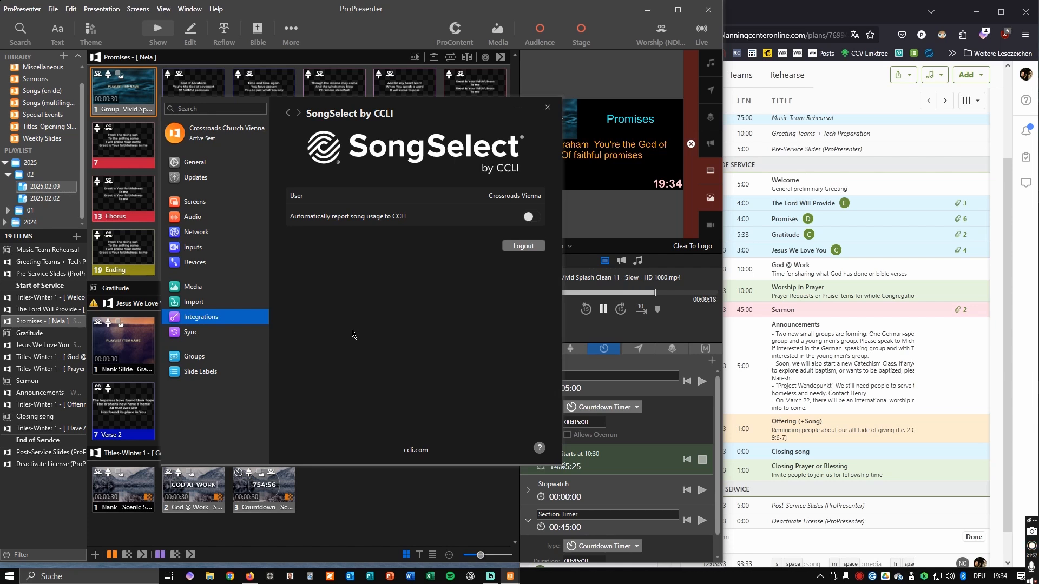
{"action": "left_click", "coordinate": [547, 107]}
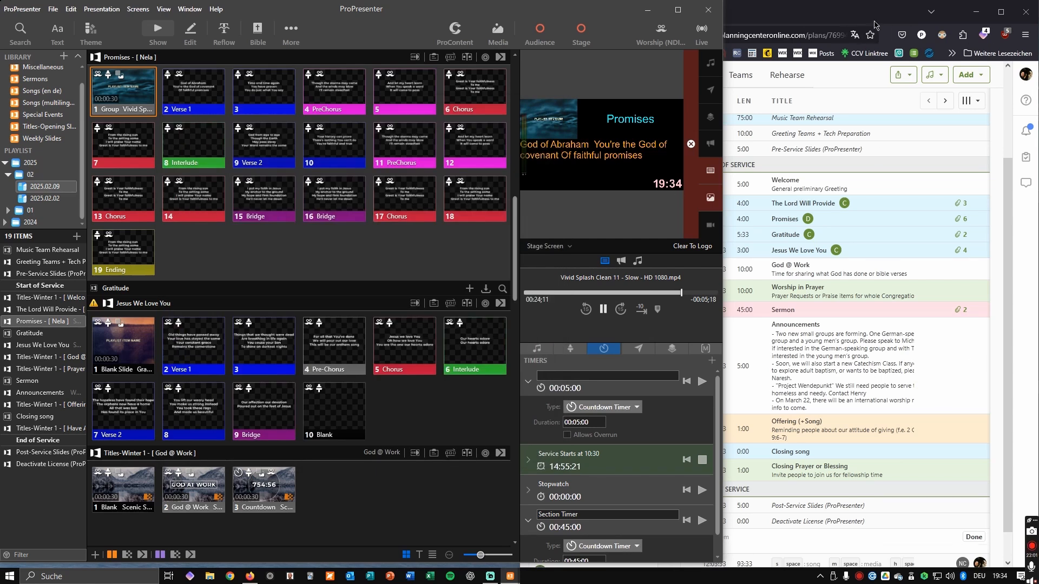
- Copy Gratitude's CCLI number from Planning Center again and search SongSelect for it from the Gratitude playlist item
{"action": "left_click", "coordinate": [790, 235]}
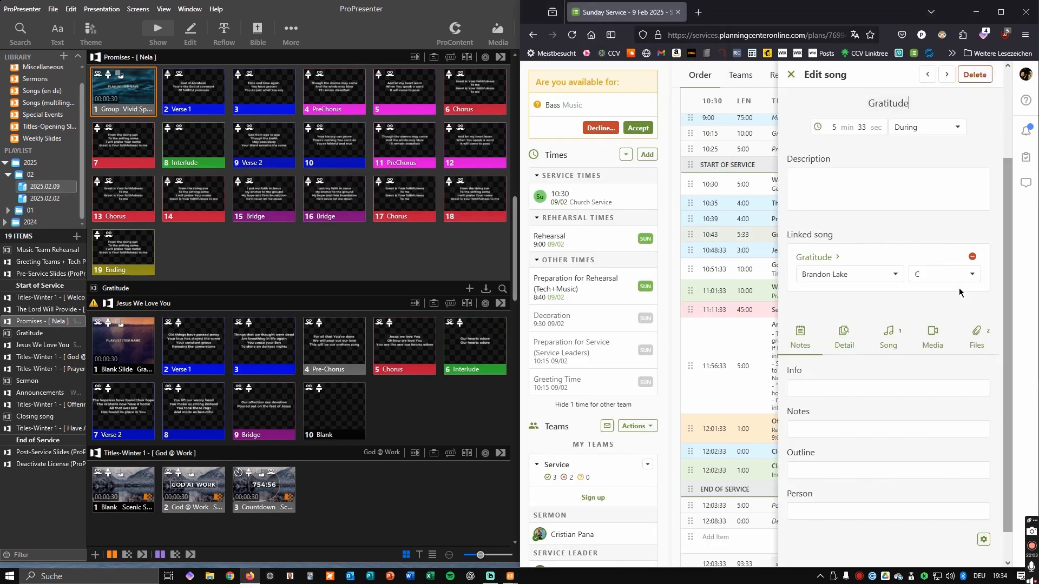
{"action": "left_click", "coordinate": [890, 340]}
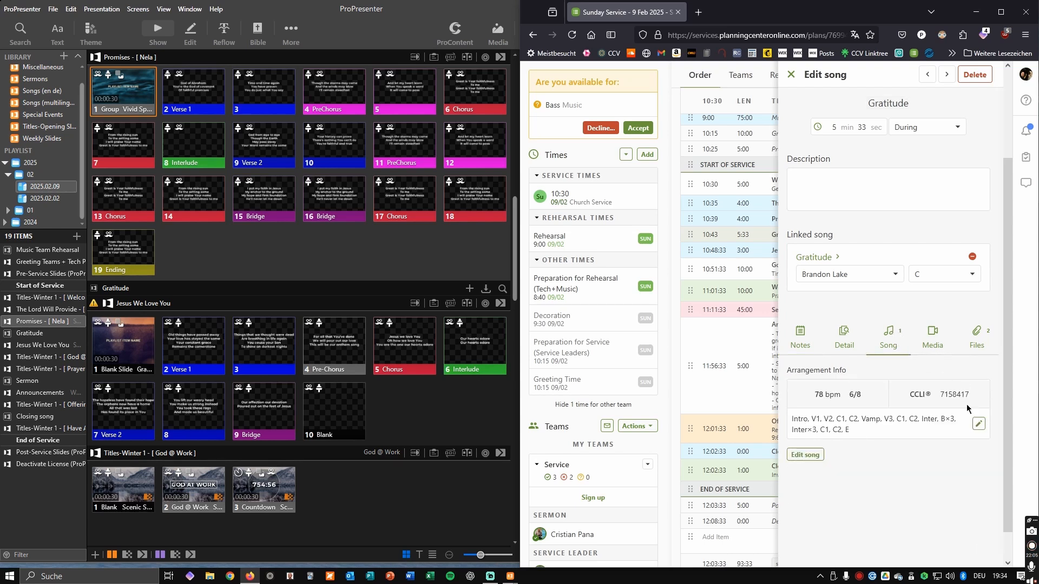
{"action": "double_click", "coordinate": [954, 394]}
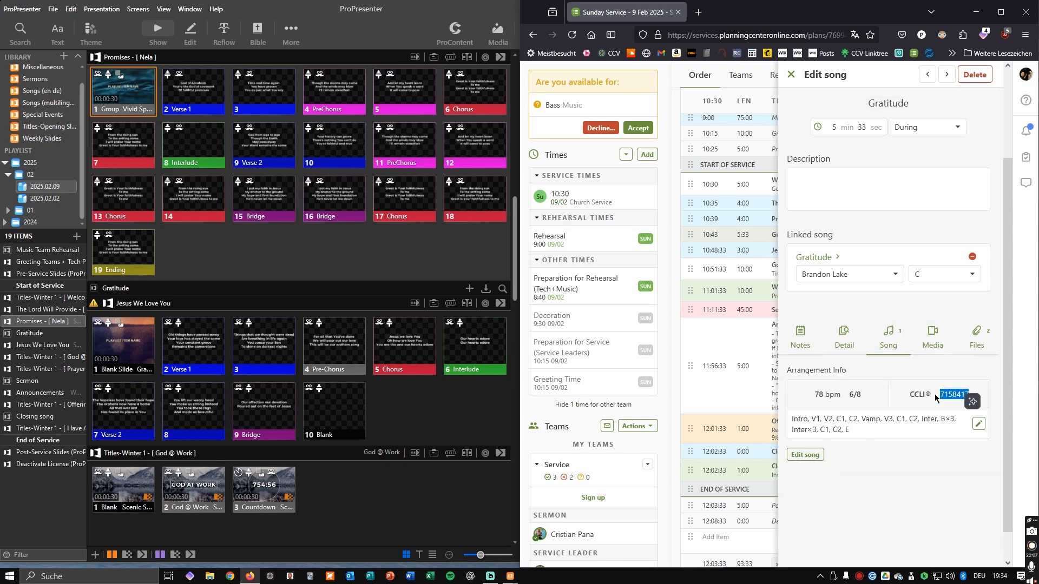
{"action": "left_click", "coordinate": [503, 291]}
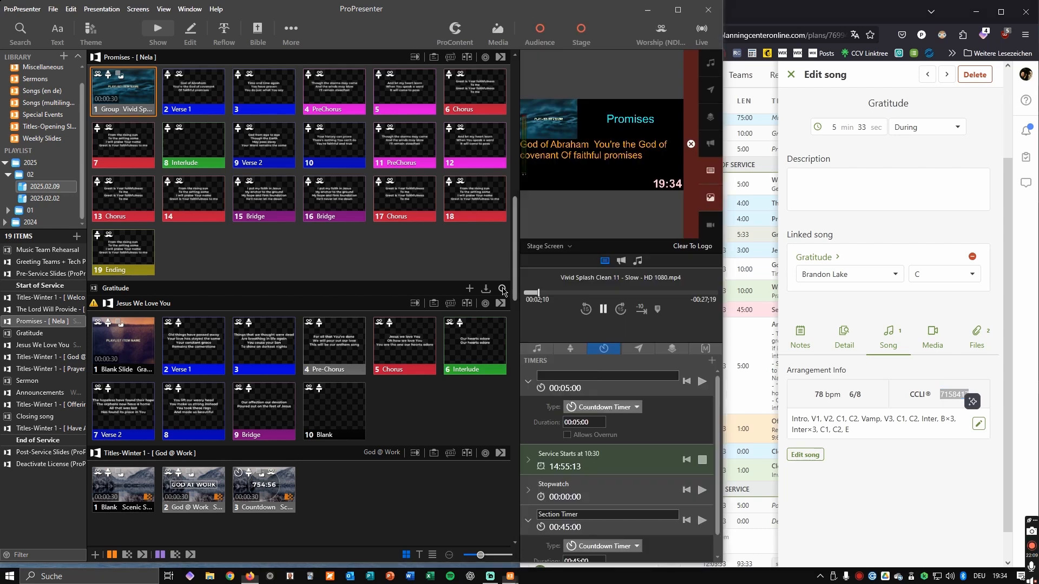
{"action": "left_click", "coordinate": [503, 289]}
{"action": "key", "text": "ctrl+v"}
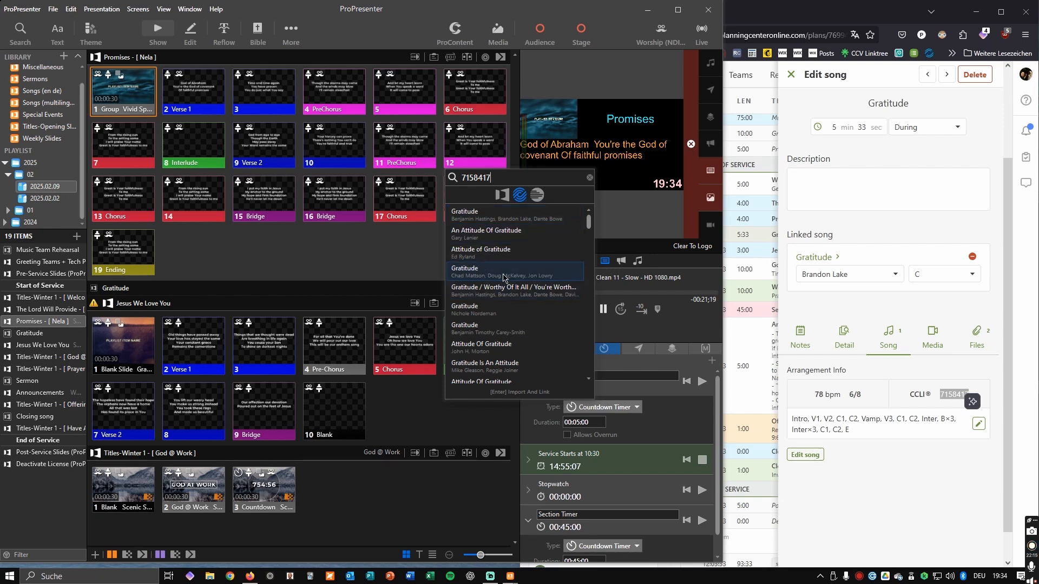
- Check the songwriters in Gratitude's lyrics file and choose the matching Gratitude entry in the SongSelect results for 7158417
{"action": "left_click", "coordinate": [977, 332]}
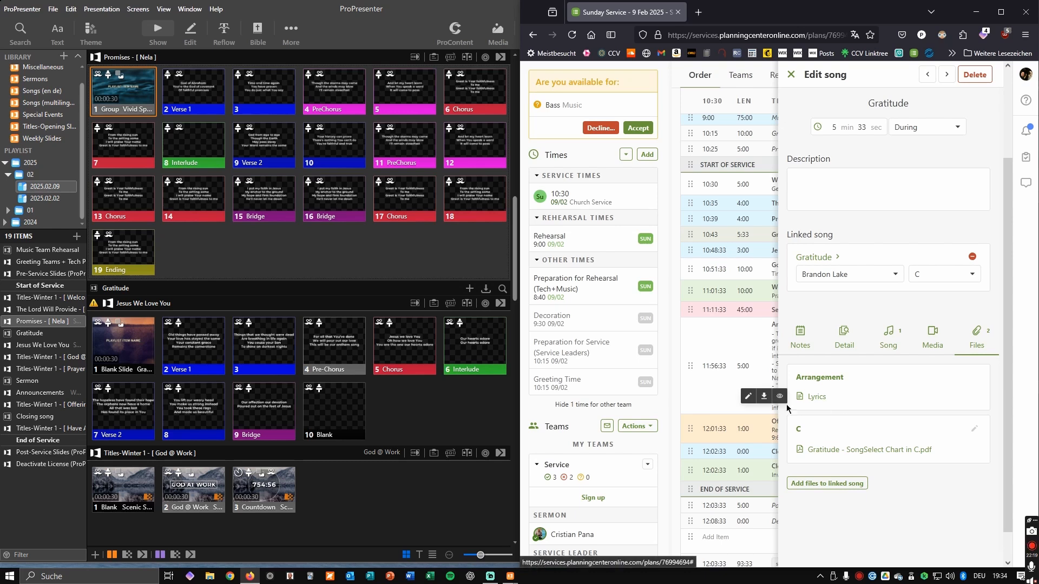
{"action": "left_click", "coordinate": [780, 396]}
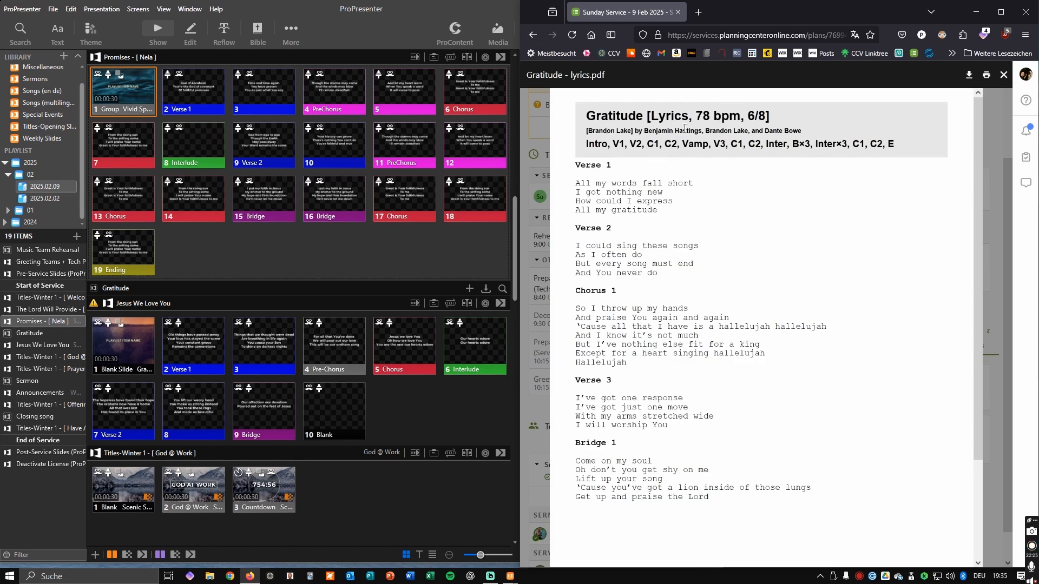
{"action": "left_click", "coordinate": [502, 288]}
{"action": "key", "text": "ctrl+v"}
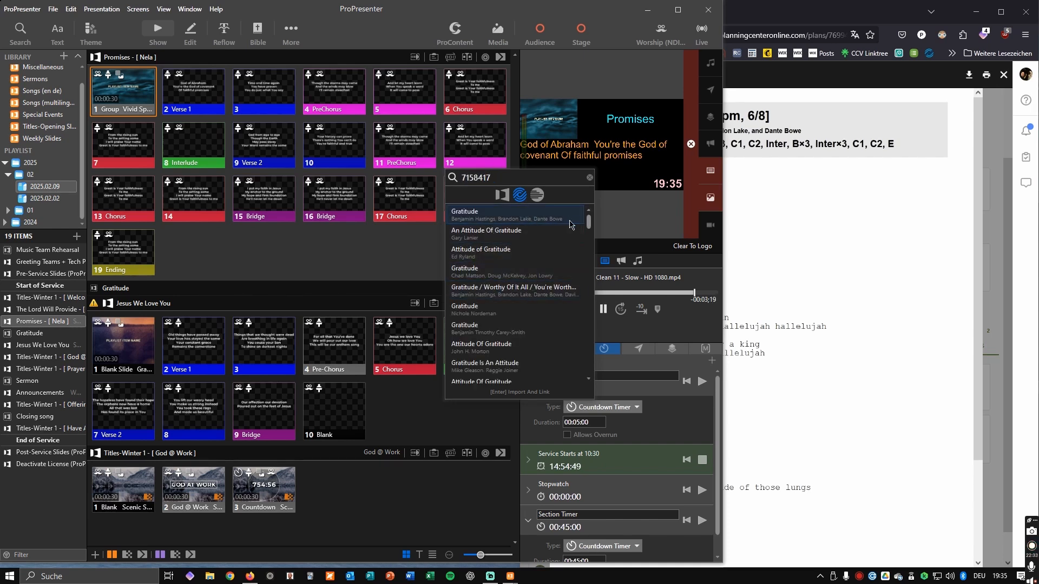
{"action": "left_click", "coordinate": [487, 217]}
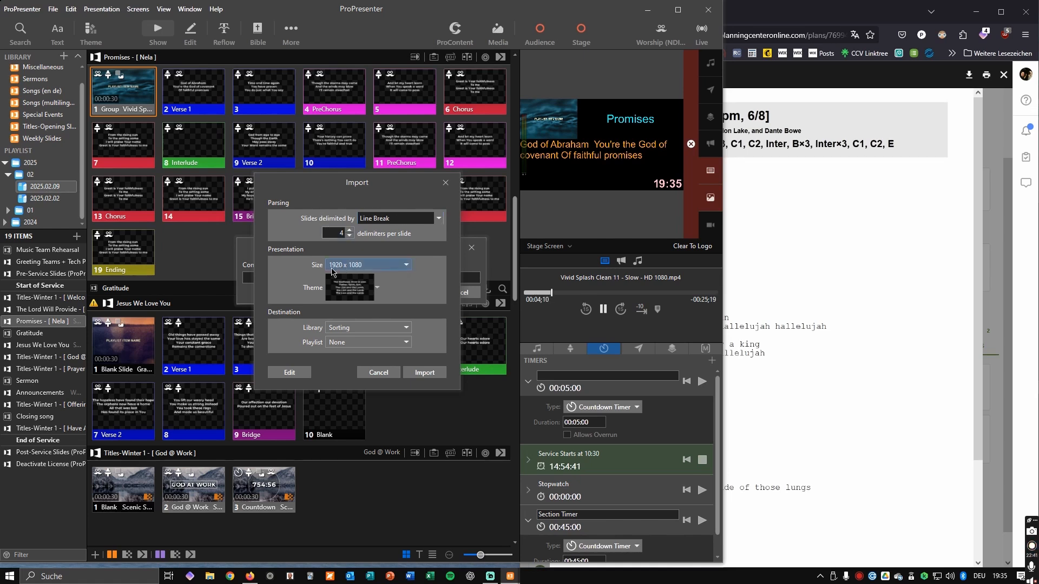
- Import Gratitude with the 16x9 CMG Sans theme into the Songs (en de) library, without a destination playlist
{"action": "left_click", "coordinate": [377, 287]}
{"action": "left_click", "coordinate": [357, 351]}
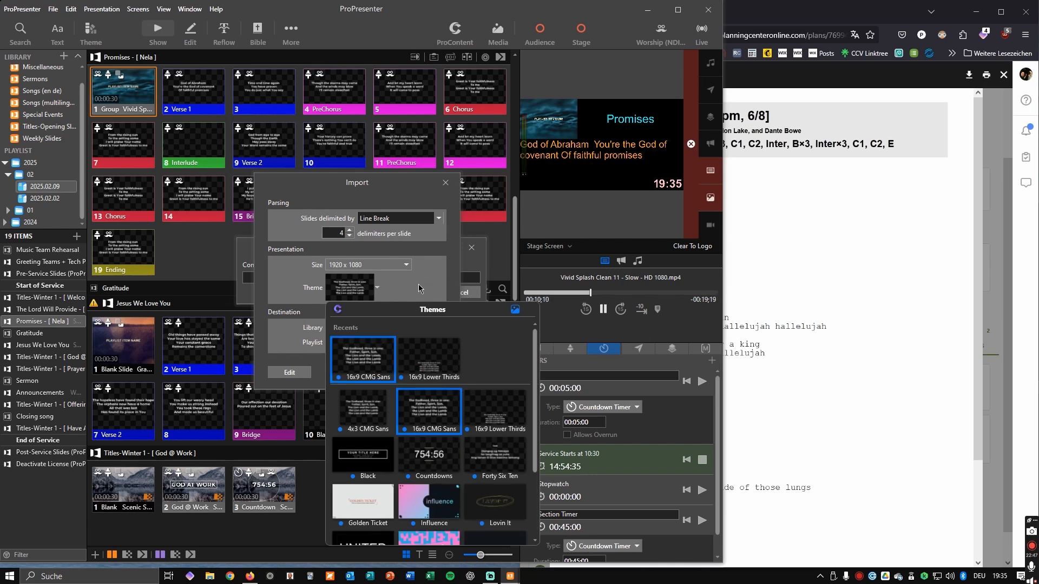
{"action": "left_click", "coordinate": [366, 364]}
{"action": "left_click", "coordinate": [368, 346]}
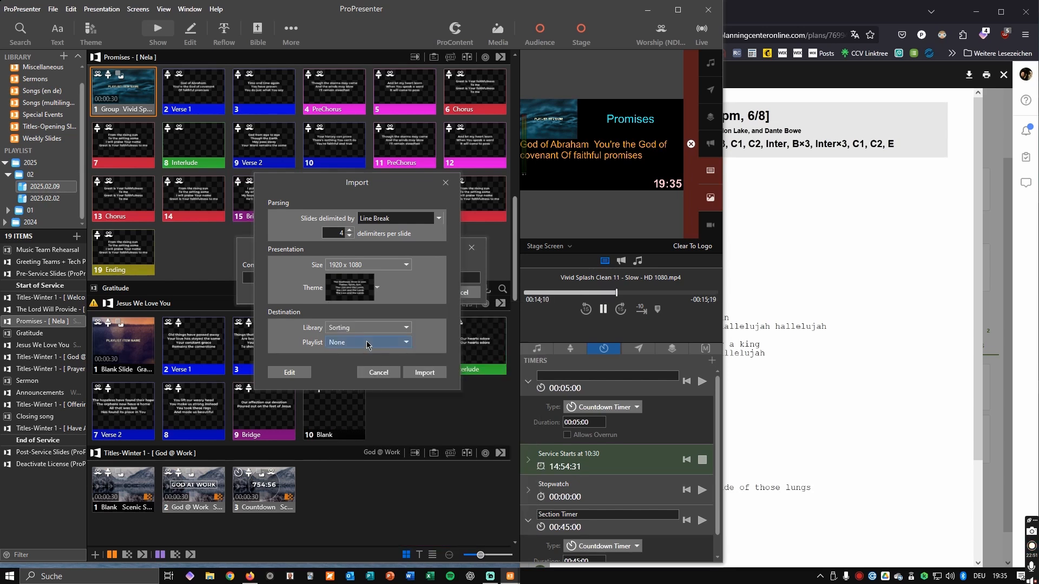
{"action": "left_click", "coordinate": [405, 328]}
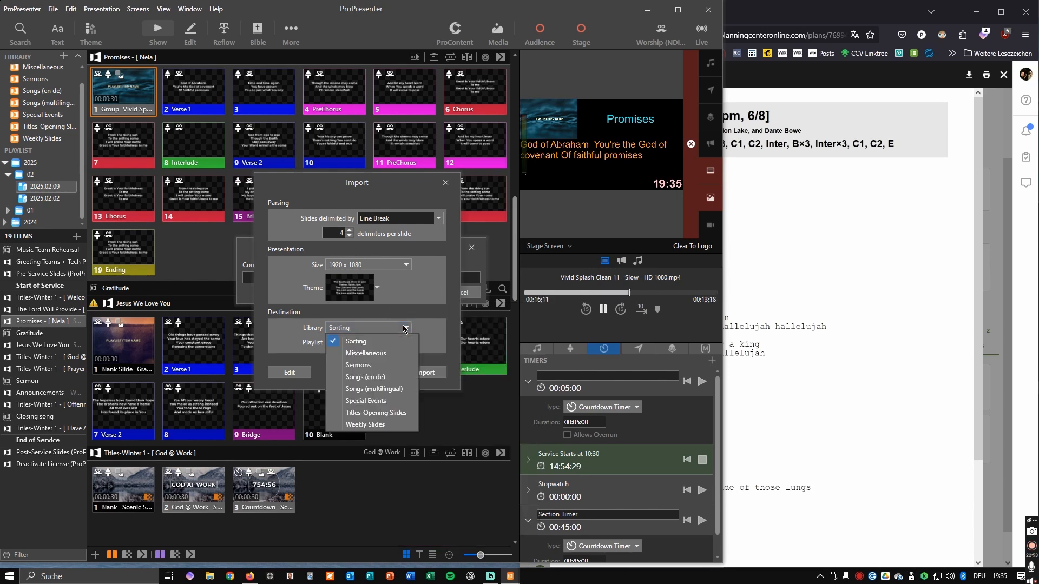
{"action": "left_click", "coordinate": [364, 377]}
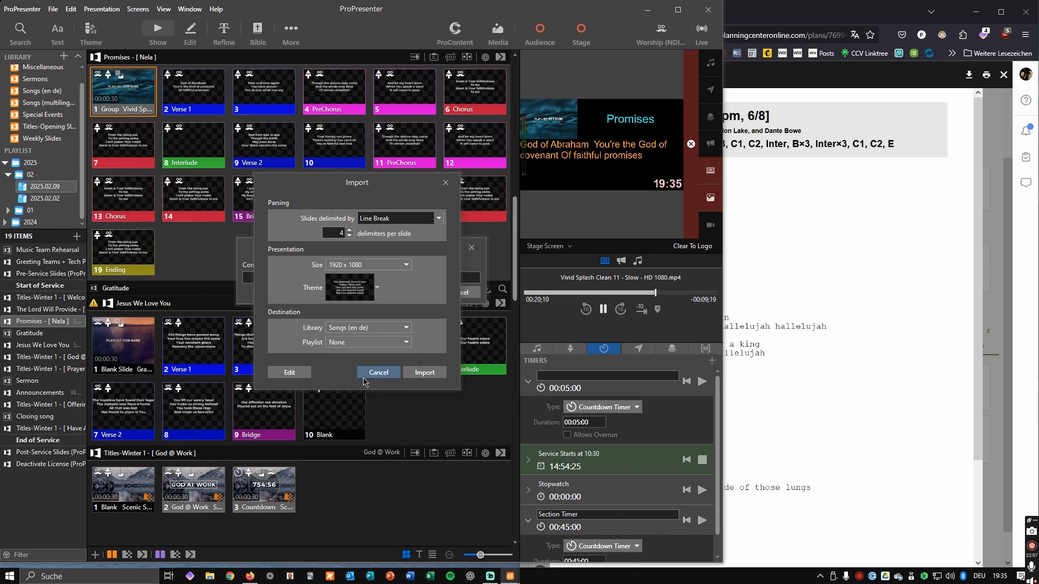
{"action": "left_click", "coordinate": [422, 375]}
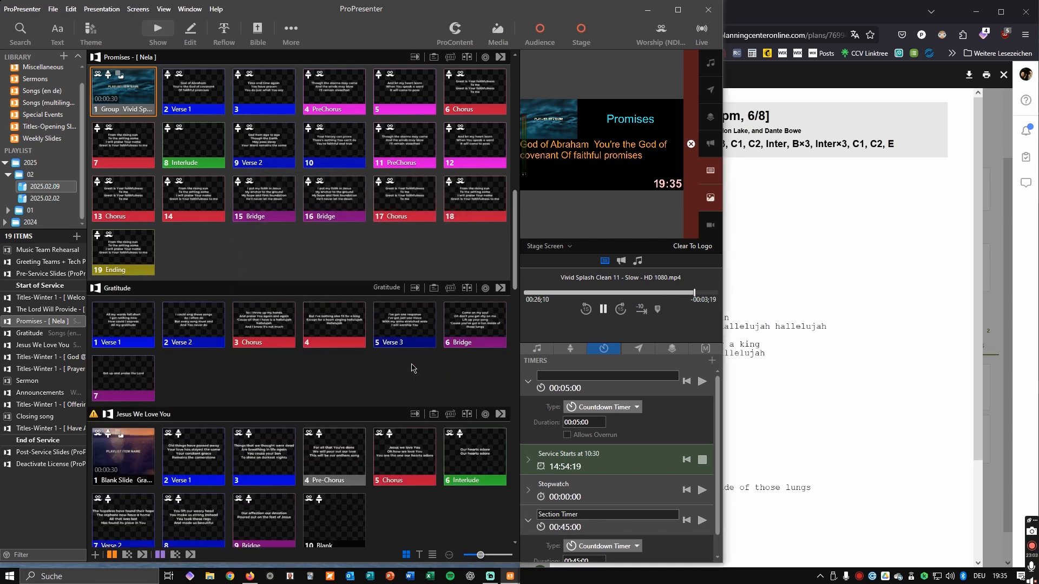
- Copy the title slide with the Vivid Splash background from Promises into Gratitude and place it before Verse 1
{"action": "right_click", "coordinate": [111, 99]}
{"action": "left_click", "coordinate": [147, 329]}
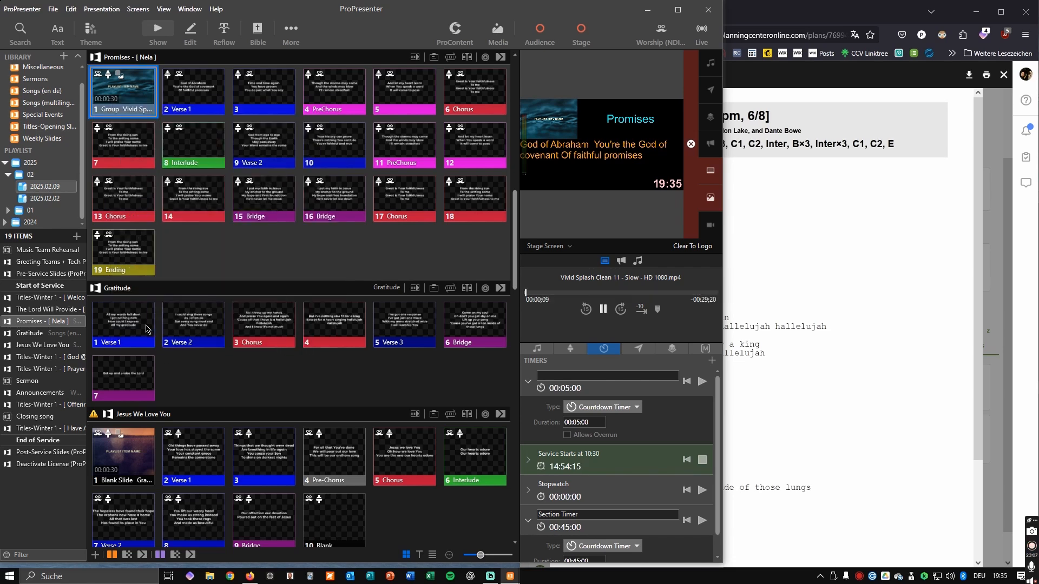
{"action": "left_click", "coordinate": [125, 378]}
{"action": "key", "text": "ctrl+v"}
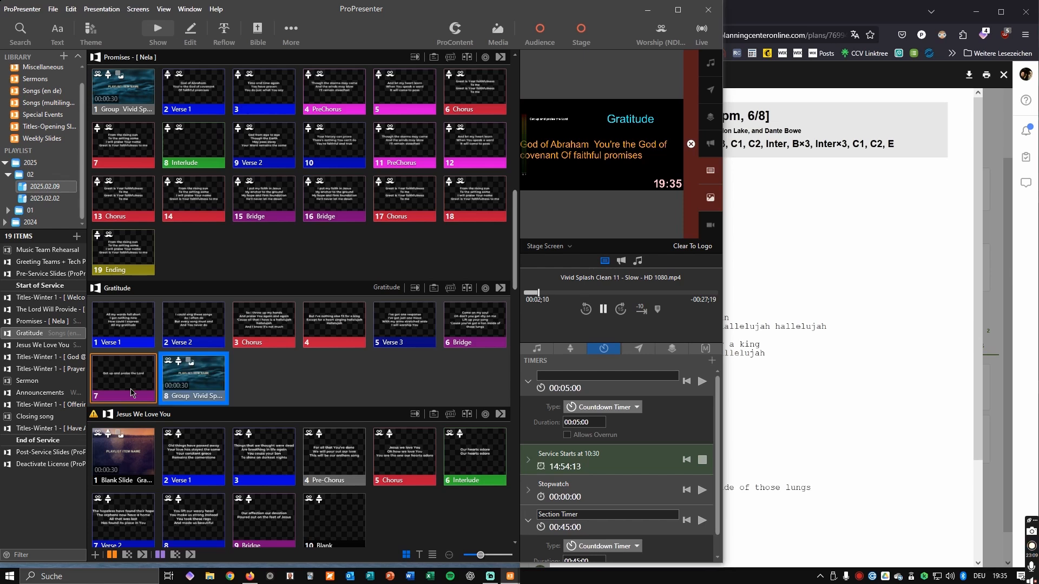
{"action": "left_click_drag", "start_coordinate": [186, 384], "coordinate": [93, 326]}
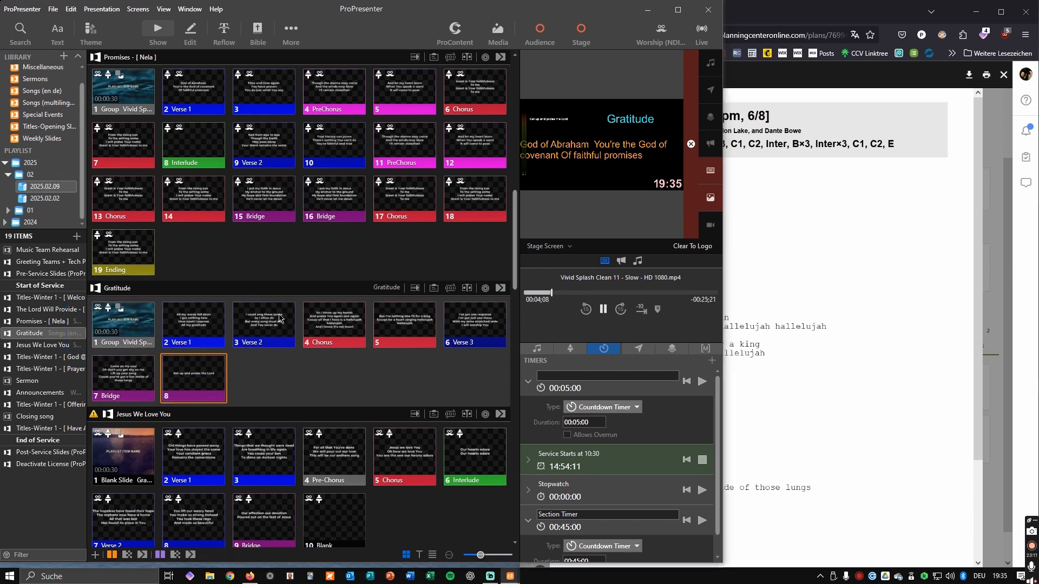
- Show Gratitude's arrangement controls and compare its slides with the section order in the lyrics file
{"action": "left_click", "coordinate": [450, 289]}
{"action": "left_click", "coordinate": [139, 323]}
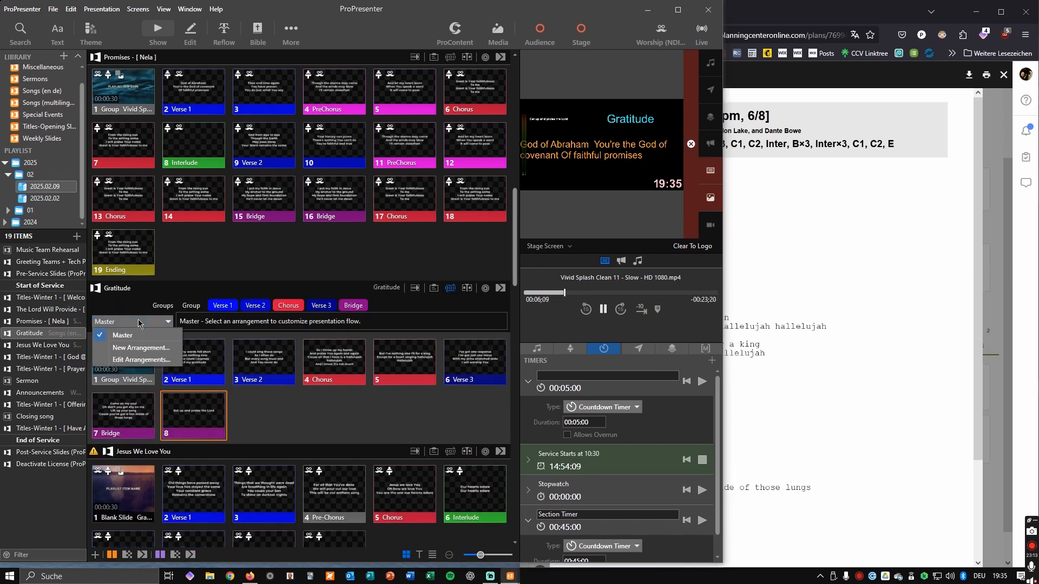
{"action": "left_click", "coordinate": [426, 415]}
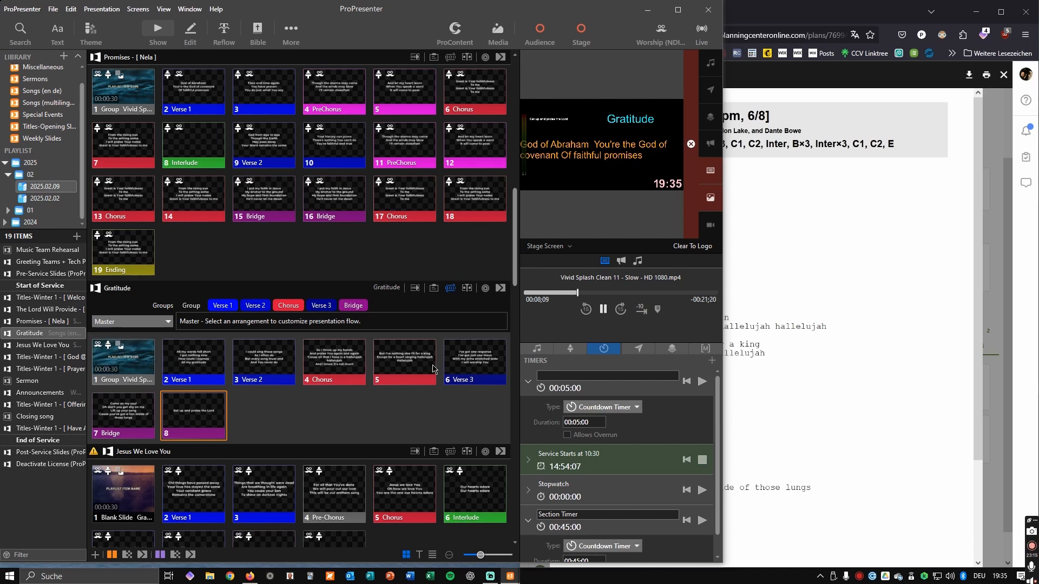
{"action": "left_click", "coordinate": [856, 9]}
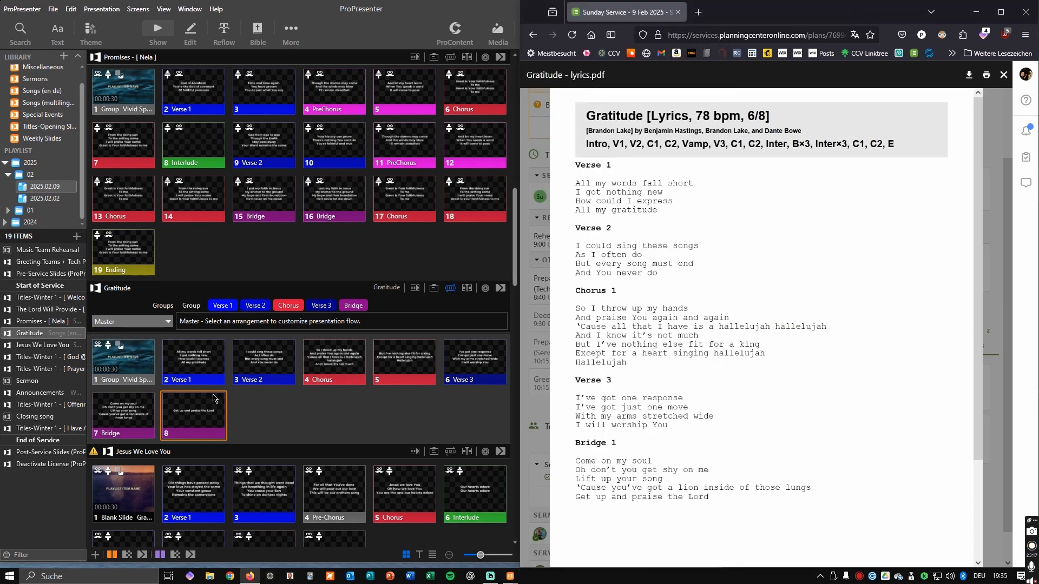
{"action": "left_click", "coordinate": [202, 367]}
{"action": "left_click", "coordinate": [201, 367]}
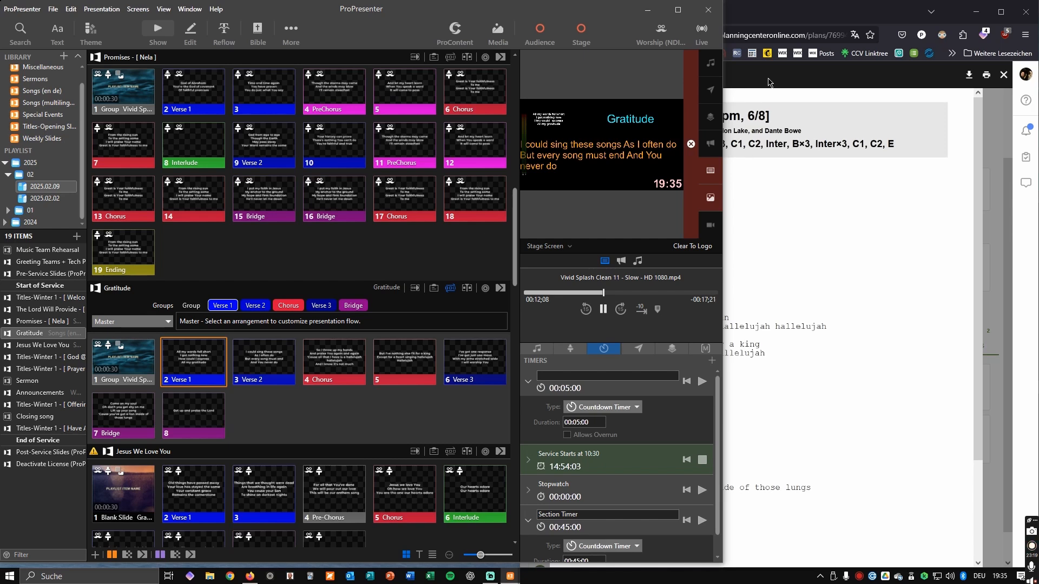
{"action": "left_click_drag", "start_coordinate": [722, 89], "coordinate": [592, 101]}
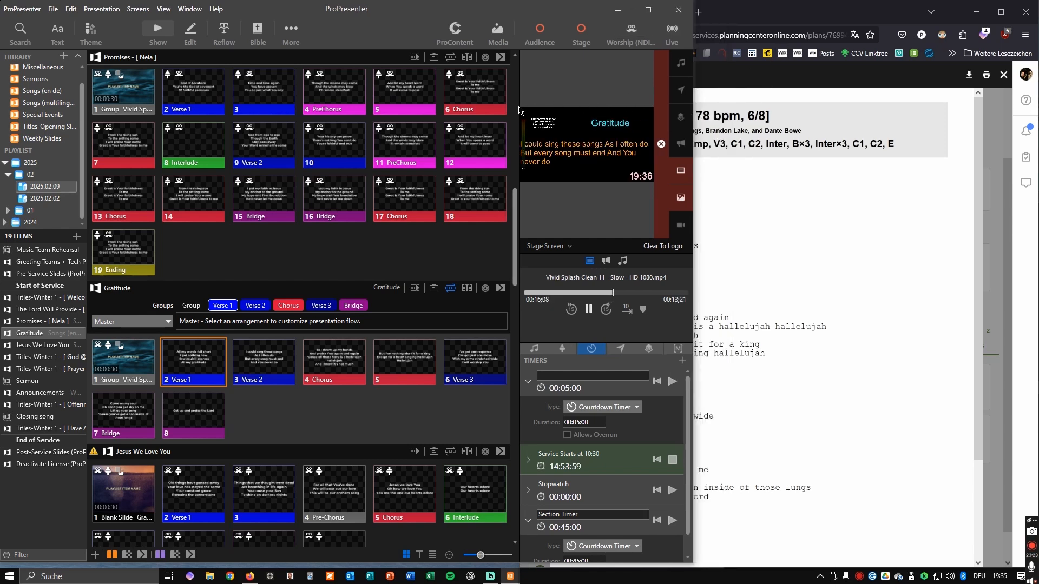
{"action": "left_click", "coordinate": [856, 17]}
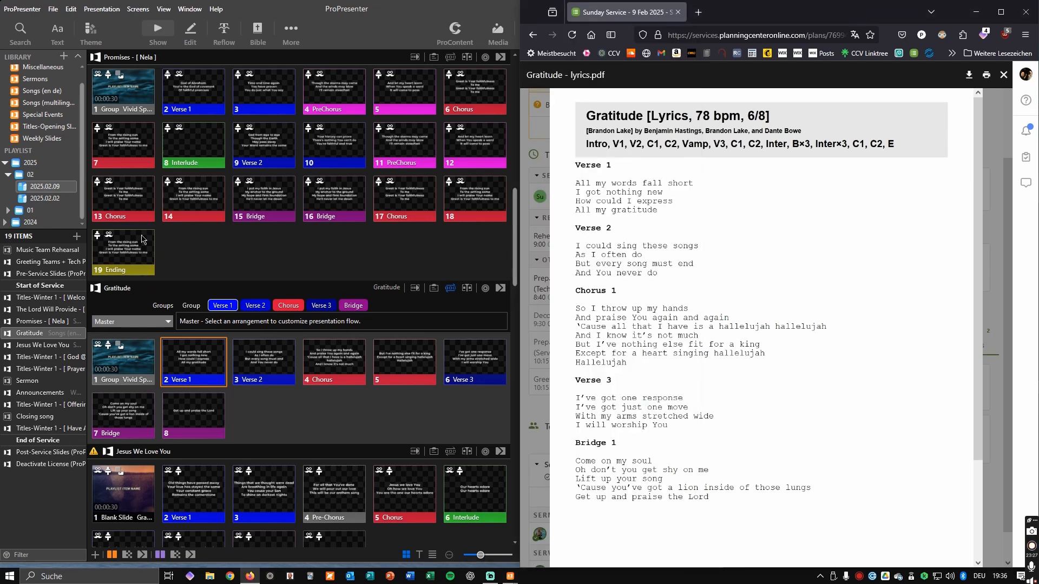
- Open Gratitude in the Reflow editor and compare the line breaks of its chorus slides with the lyrics file
{"action": "left_click", "coordinate": [181, 28]}
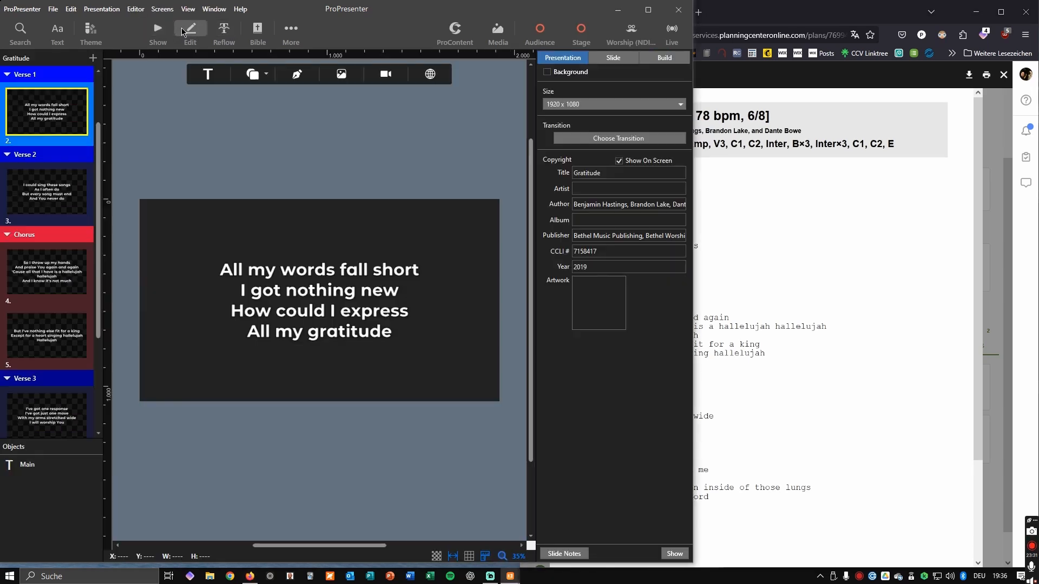
{"action": "left_click", "coordinate": [307, 302]}
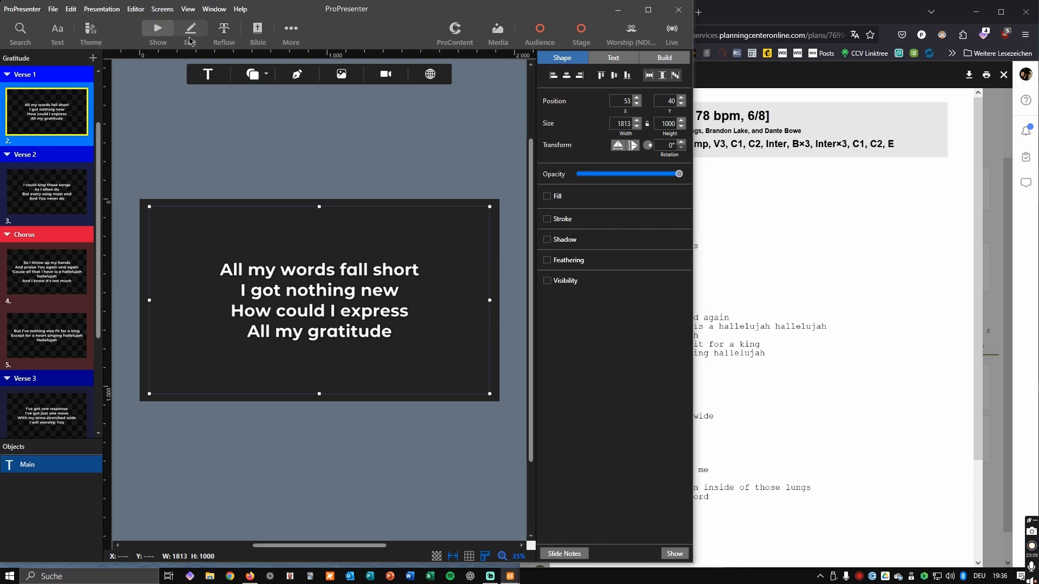
{"action": "left_click", "coordinate": [224, 32]}
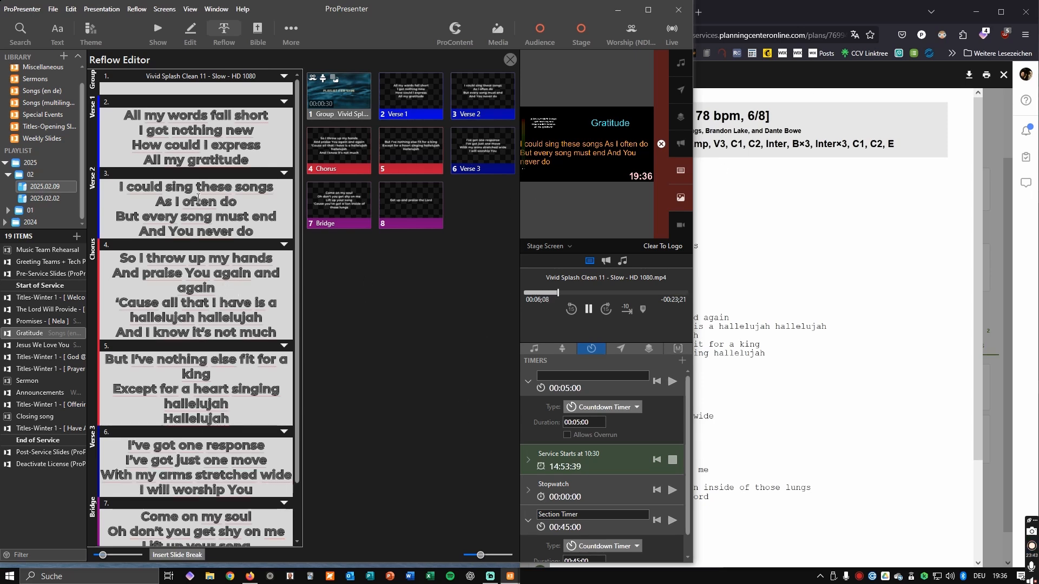
{"action": "left_click", "coordinate": [718, 187]}
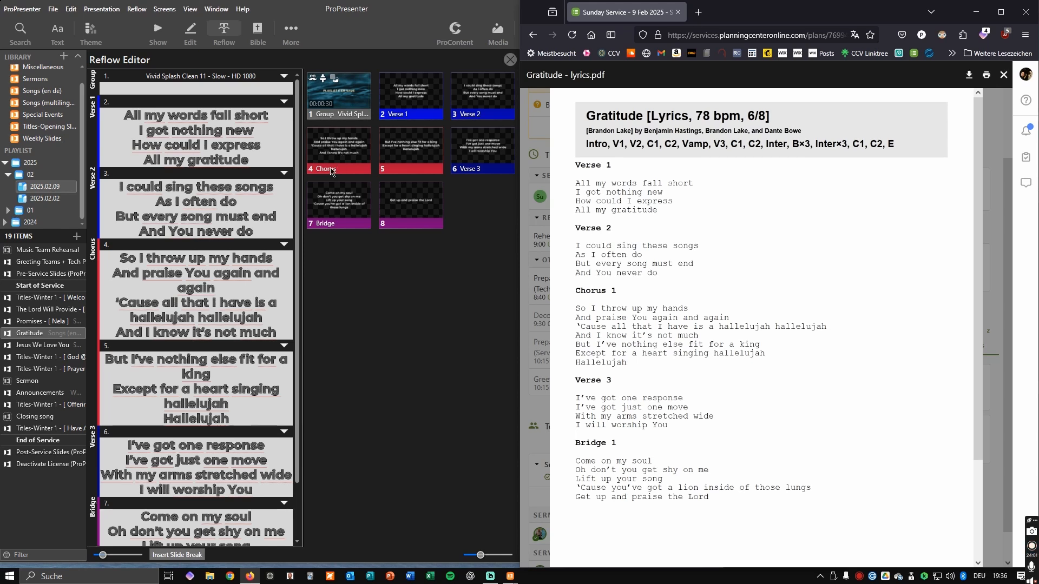
{"action": "left_click", "coordinate": [229, 306]}
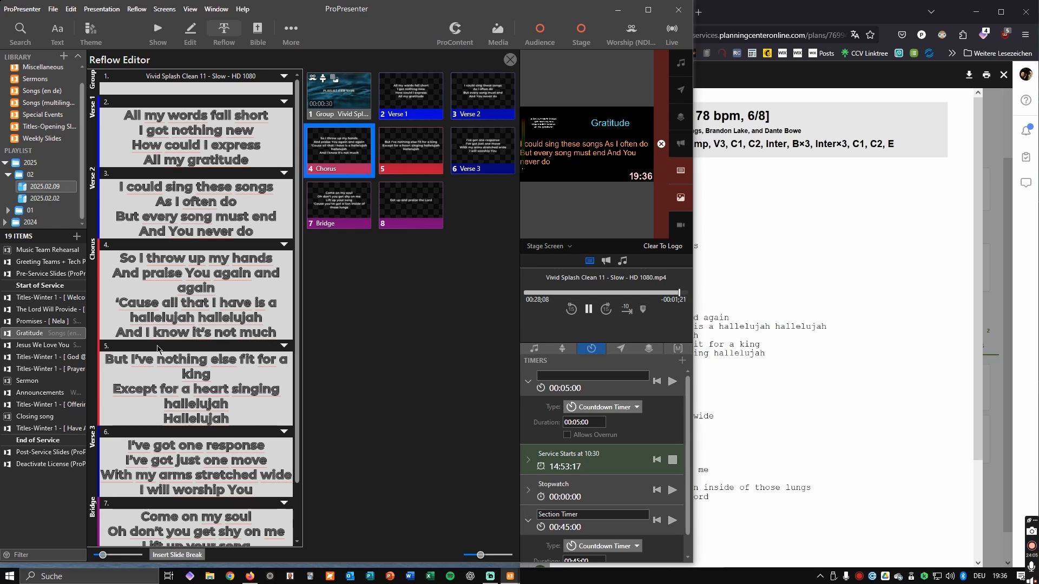
{"action": "left_click", "coordinate": [813, 234]}
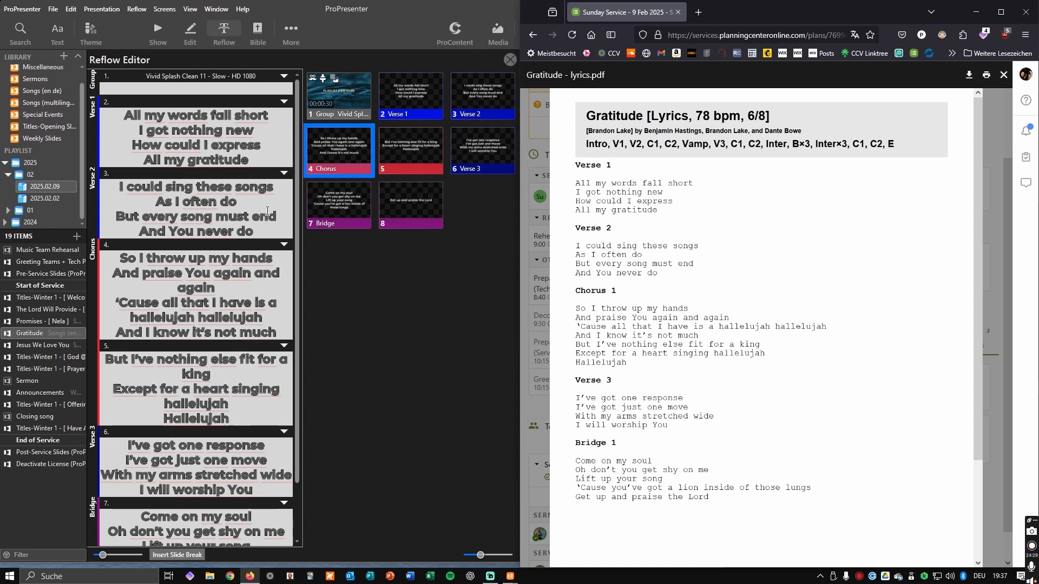
- Shift the line "And I know it's not much" to the start of the second chorus slide and return to the slide overview
{"action": "left_click", "coordinate": [118, 333]}
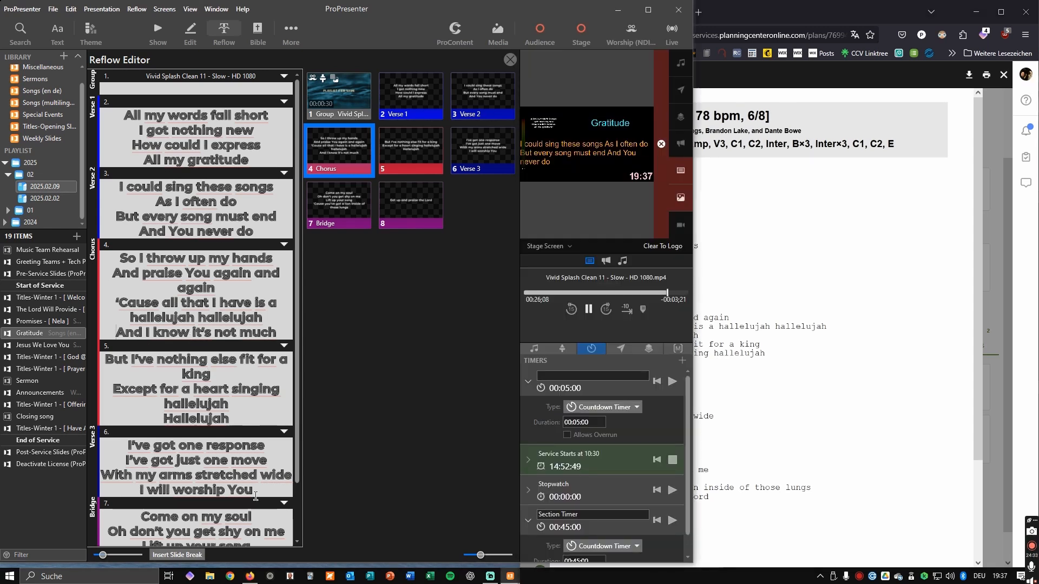
{"action": "left_click", "coordinate": [181, 555]}
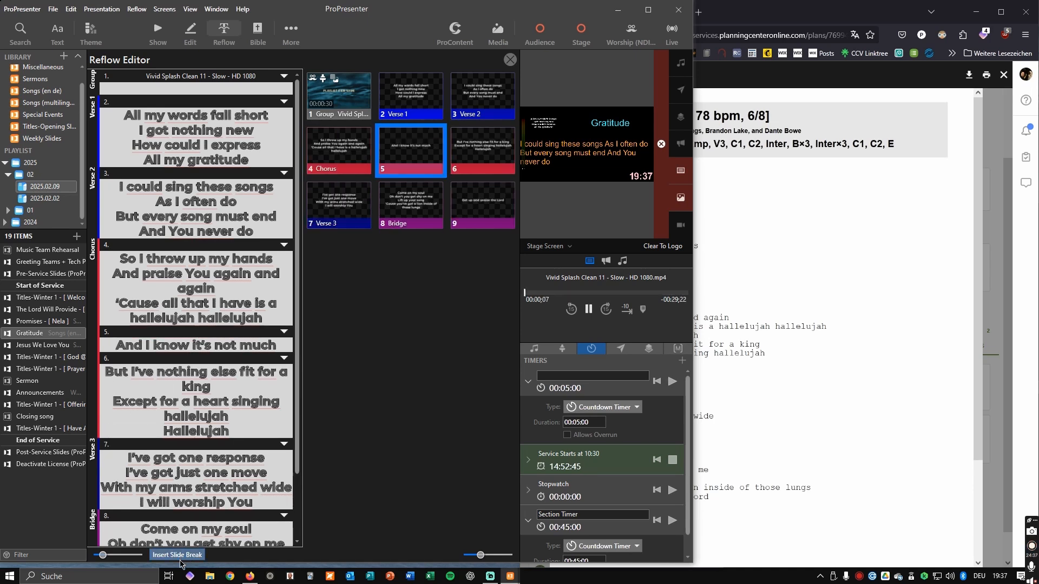
{"action": "left_click", "coordinate": [108, 372]}
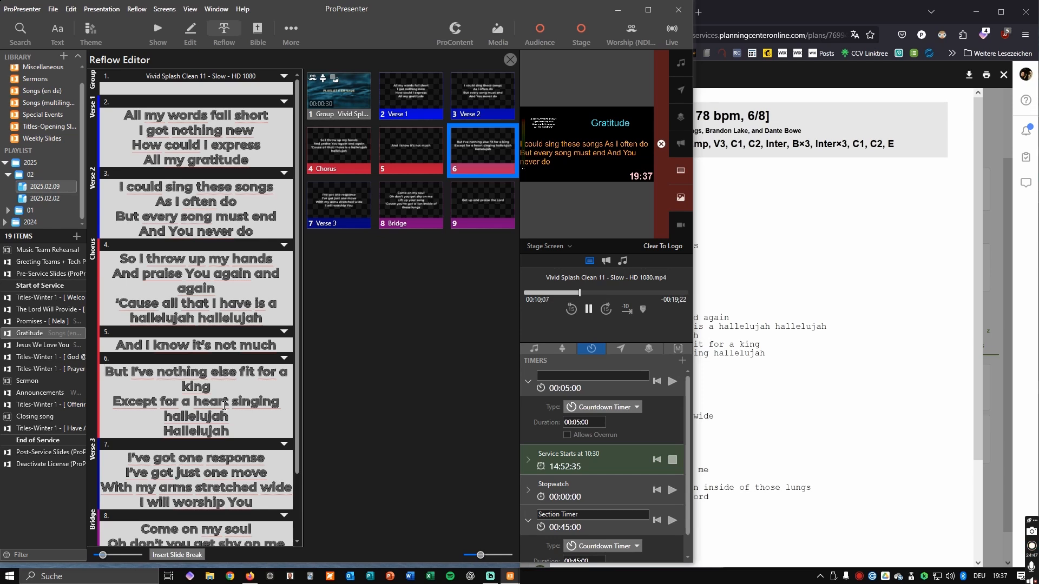
{"action": "key", "text": "BackSpace"}
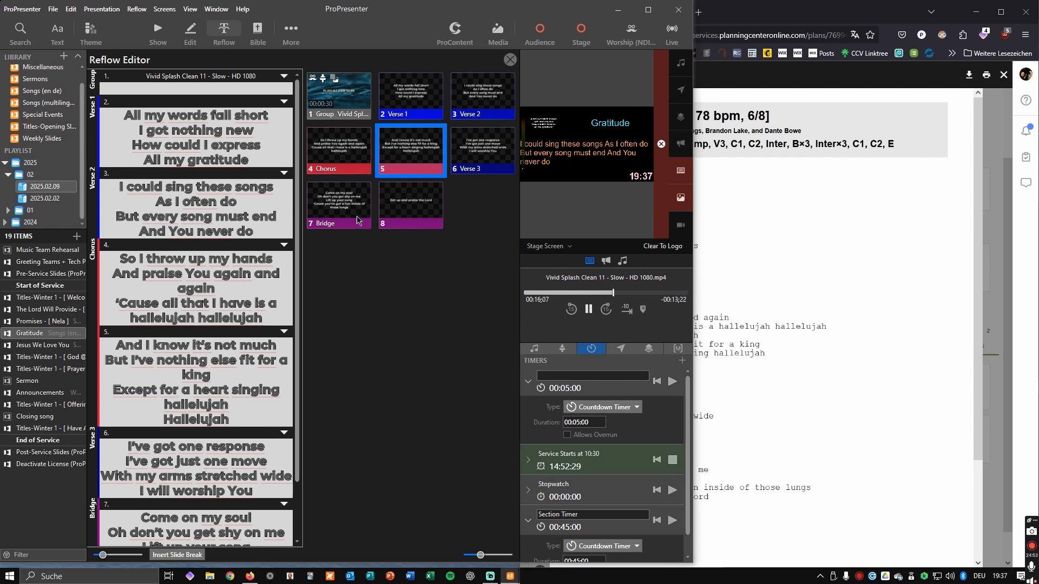
{"action": "scroll", "coordinate": [216, 458], "scroll_direction": "down", "scroll_amount": 3}
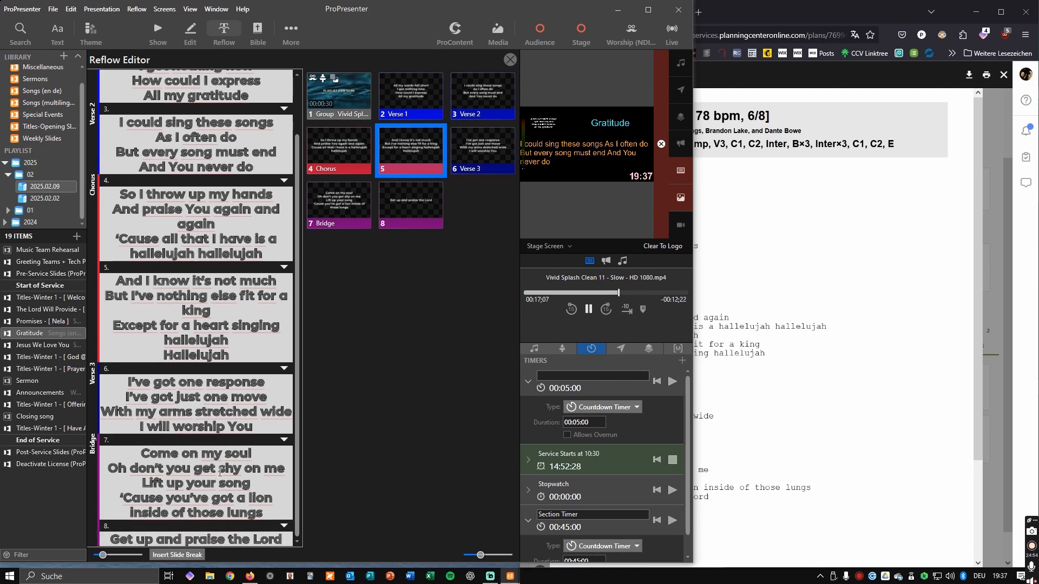
{"action": "left_click", "coordinate": [120, 495]}
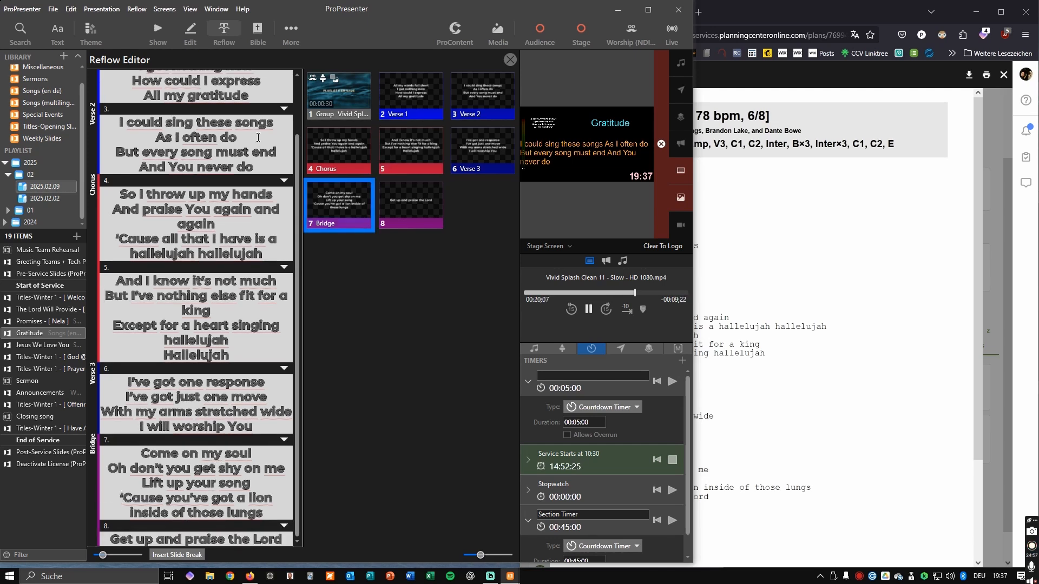
{"action": "left_click", "coordinate": [162, 36]}
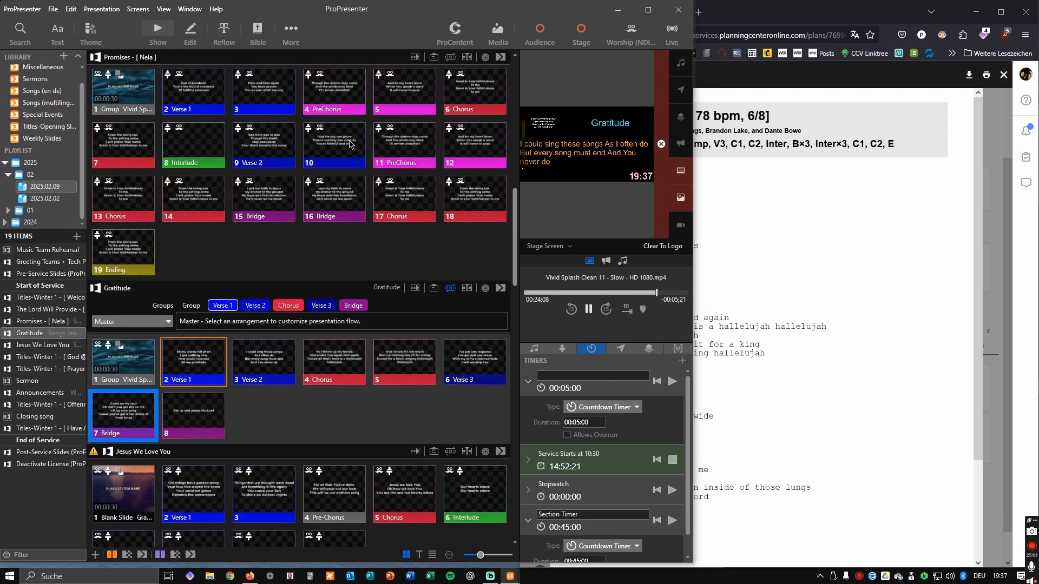
- Create a new arrangement for Gratitude with the same name as the Promises arrangement
{"action": "left_click", "coordinate": [828, 142]}
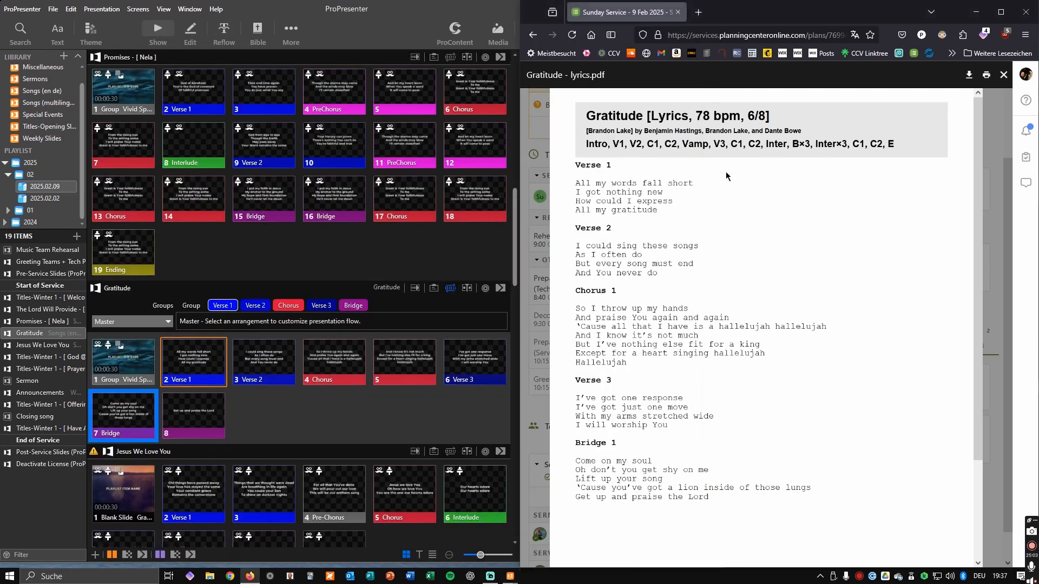
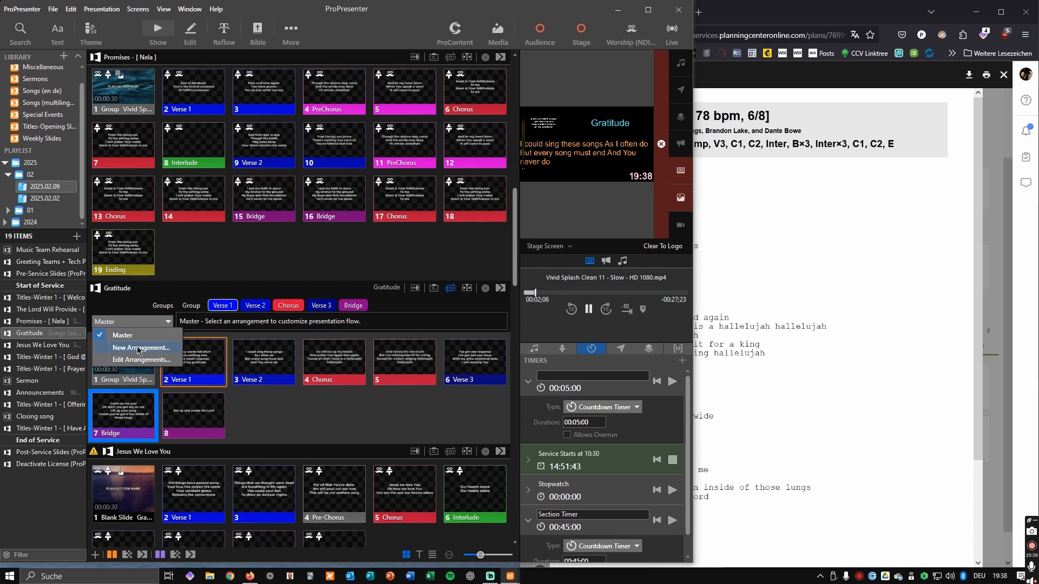
{"action": "left_click", "coordinate": [138, 349]}
{"action": "type", "text": "Nela"}
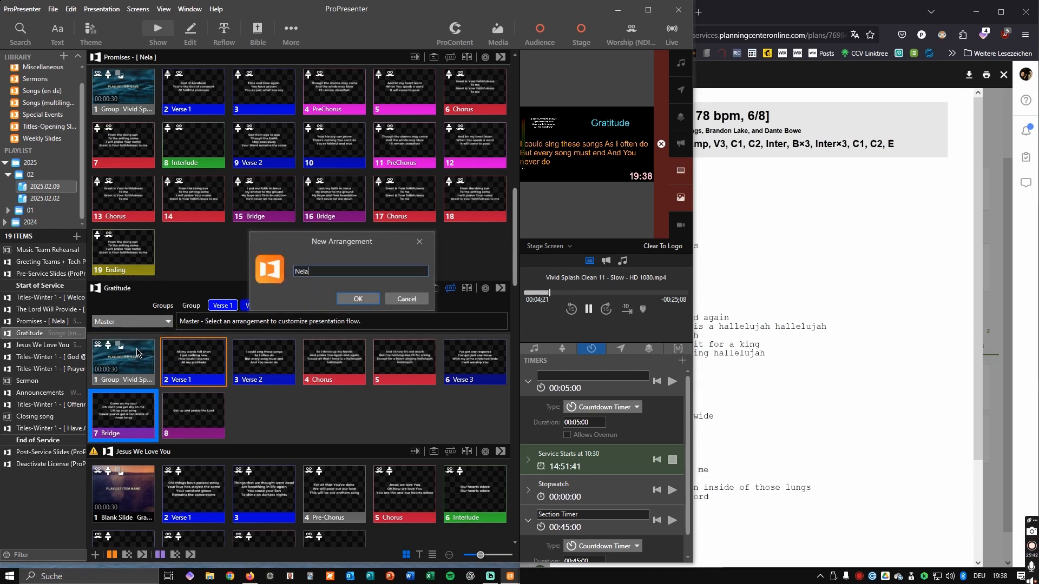
{"action": "key", "text": "Return"}
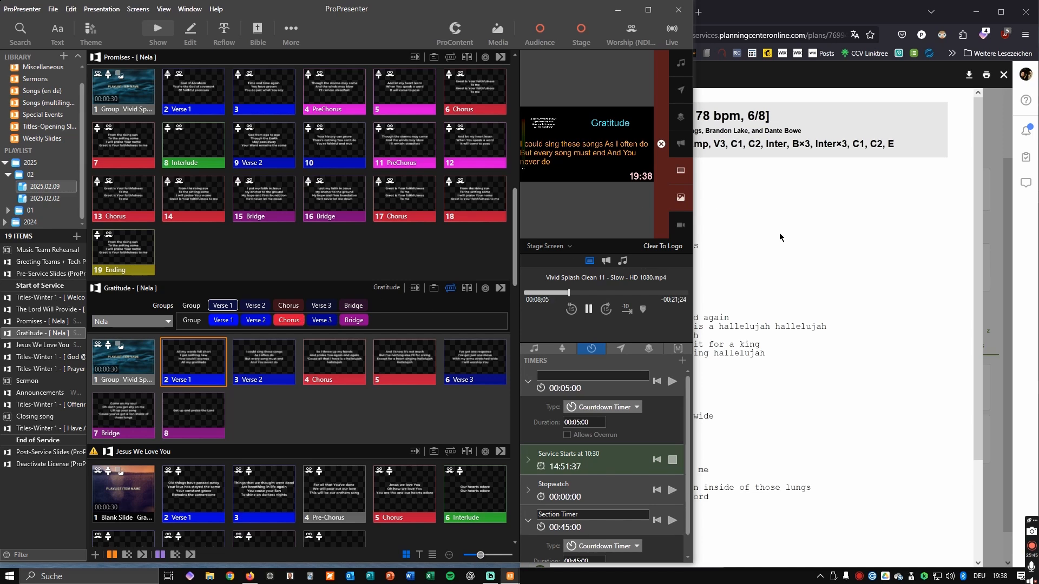
- Order Gratitude's arrangement as Group, Verse 1, Verse 2, Chorus, Verse 3, two Choruses, three Bridges and two Choruses, following the lyrics file
{"action": "left_click", "coordinate": [777, 196]}
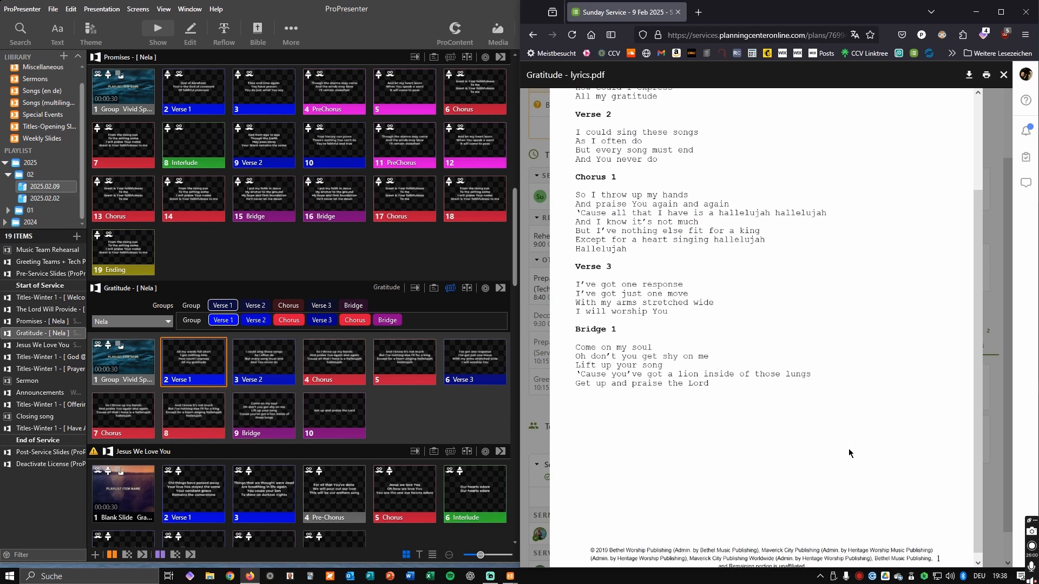
{"action": "left_click_drag", "start_coordinate": [288, 305], "coordinate": [374, 320]}
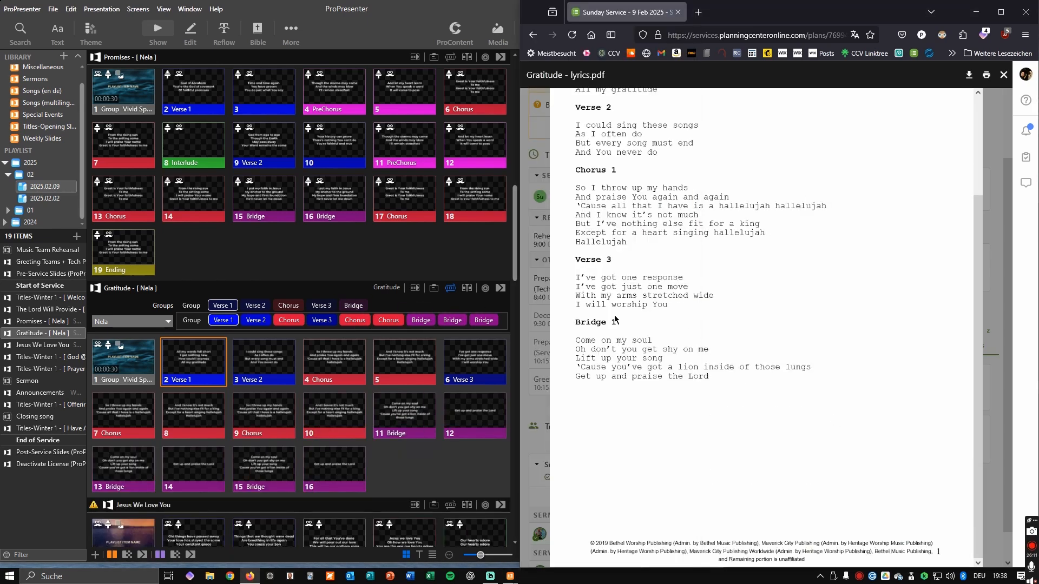
{"action": "left_click", "coordinate": [756, 327]}
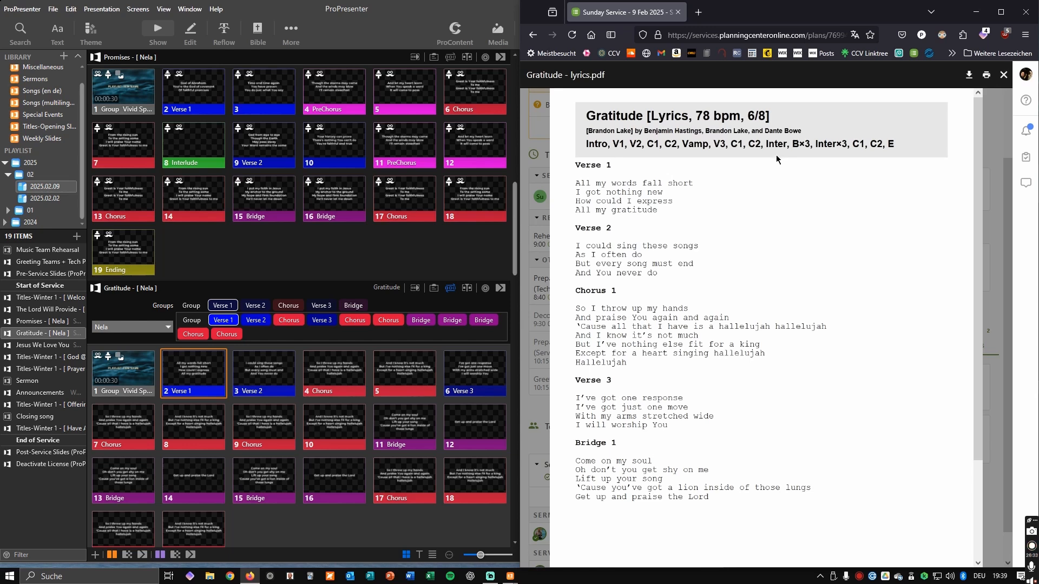
{"action": "mouse_move", "coordinate": [455, 325]}
{"action": "scroll", "coordinate": [808, 415], "scroll_direction": "down", "scroll_amount": 3}
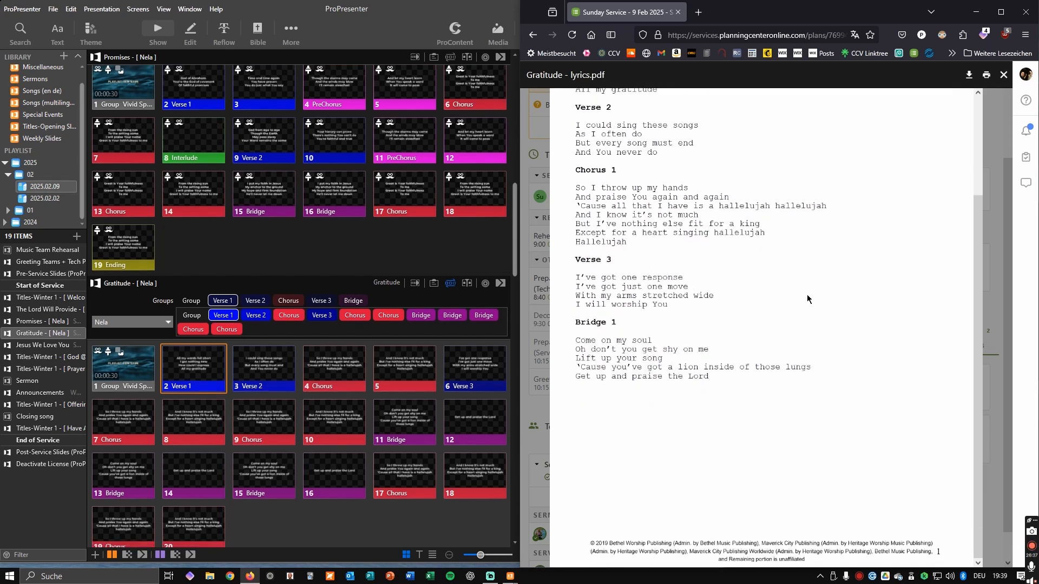
{"action": "scroll", "coordinate": [417, 443], "scroll_direction": "down", "scroll_amount": 2}
{"action": "scroll", "coordinate": [762, 366], "scroll_direction": "up", "scroll_amount": 1}
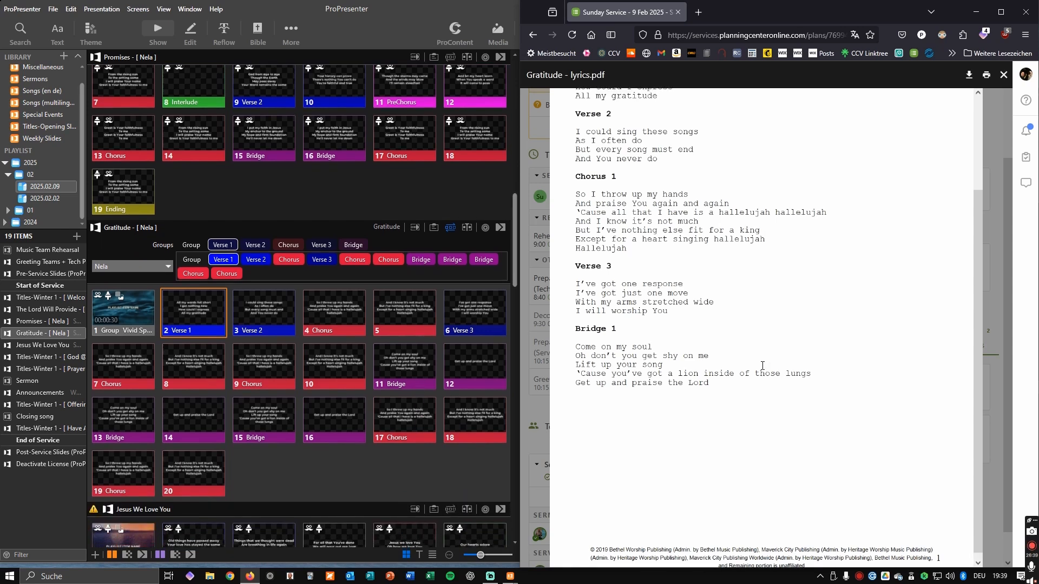
{"action": "scroll", "coordinate": [762, 365], "scroll_direction": "up", "scroll_amount": 2}
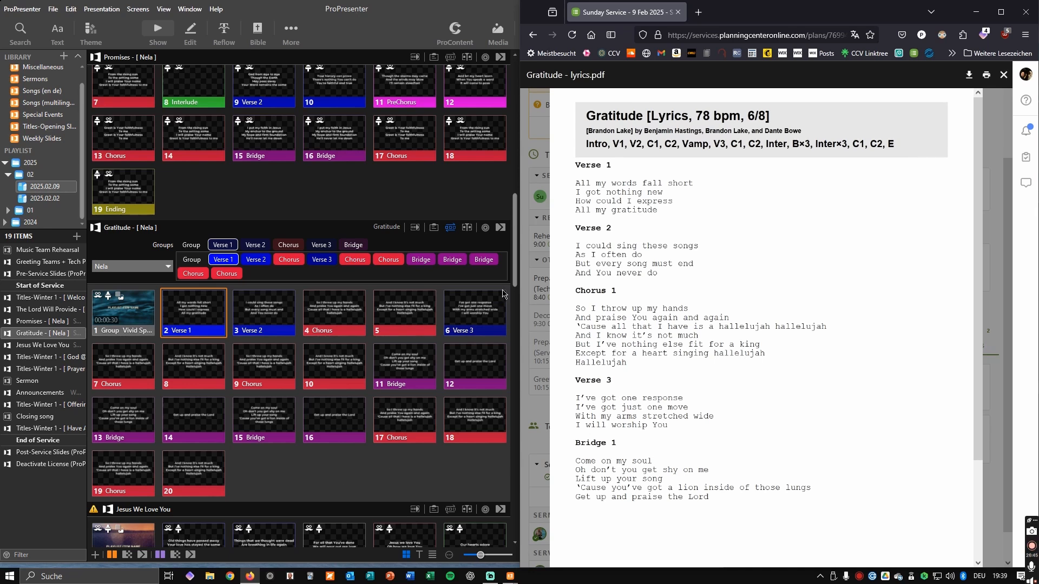
{"action": "left_click", "coordinate": [448, 230]}
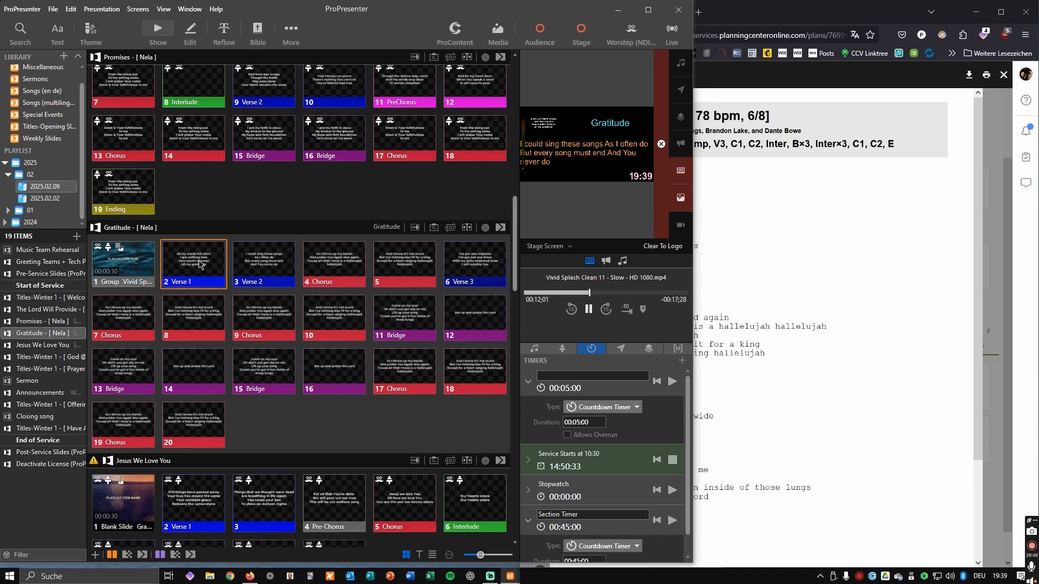
- Add a stage action with the Worship Text 2 Slides layout to all Gratitude lyric slides, from Verse 1 to the last Chorus slide
{"action": "left_click", "coordinate": [200, 422], "text": "shift"}
{"action": "right_click", "coordinate": [200, 422]}
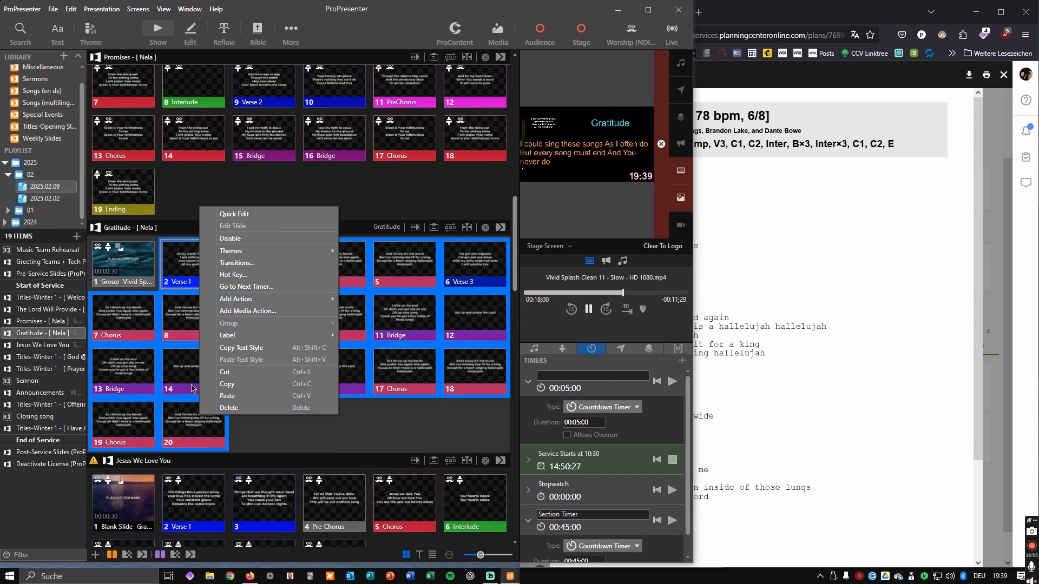
{"action": "mouse_move", "coordinate": [245, 301]}
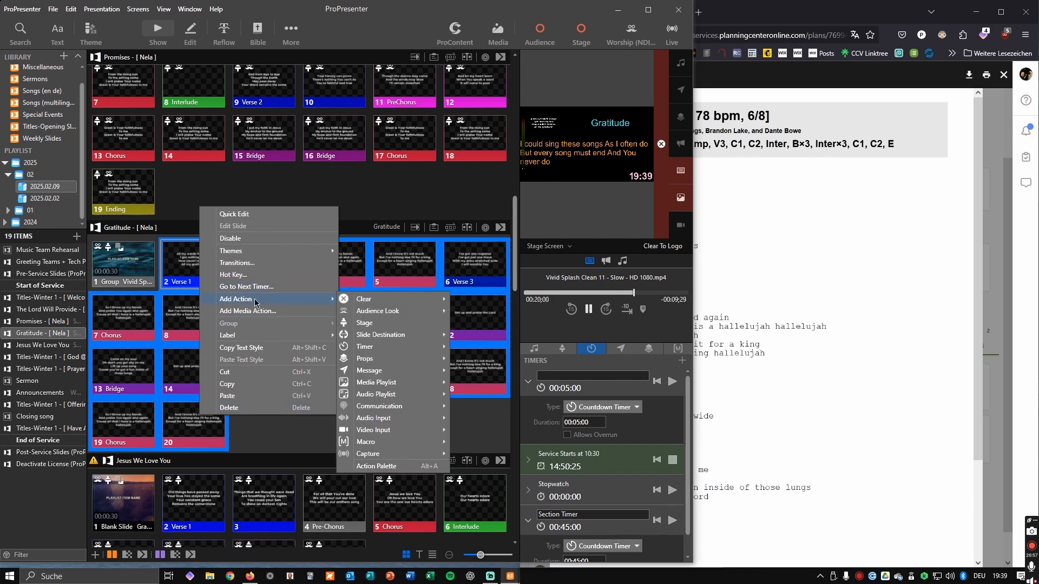
{"action": "left_click", "coordinate": [366, 322]}
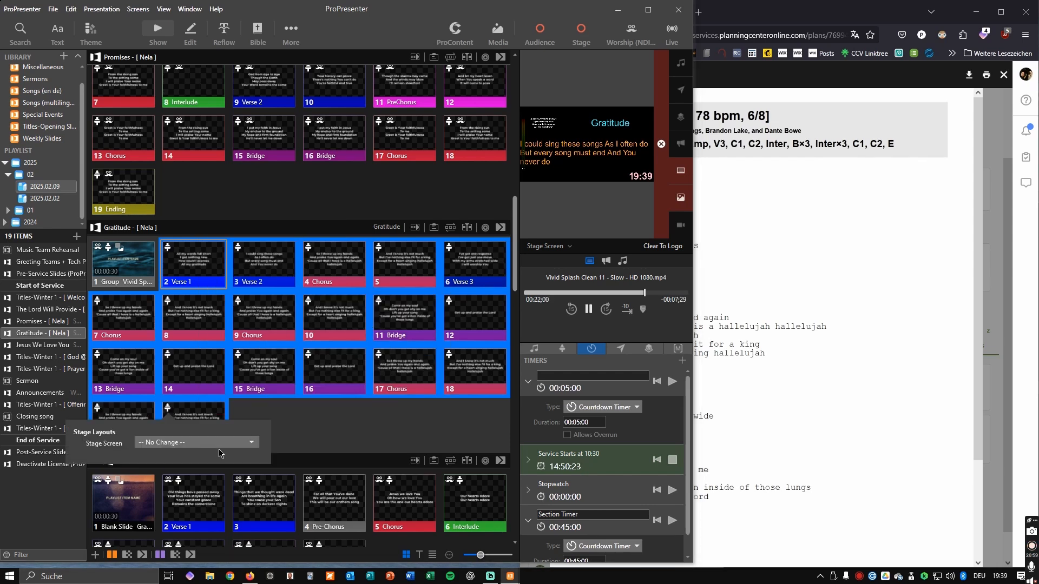
{"action": "left_click", "coordinate": [208, 441]}
{"action": "left_click", "coordinate": [209, 480]}
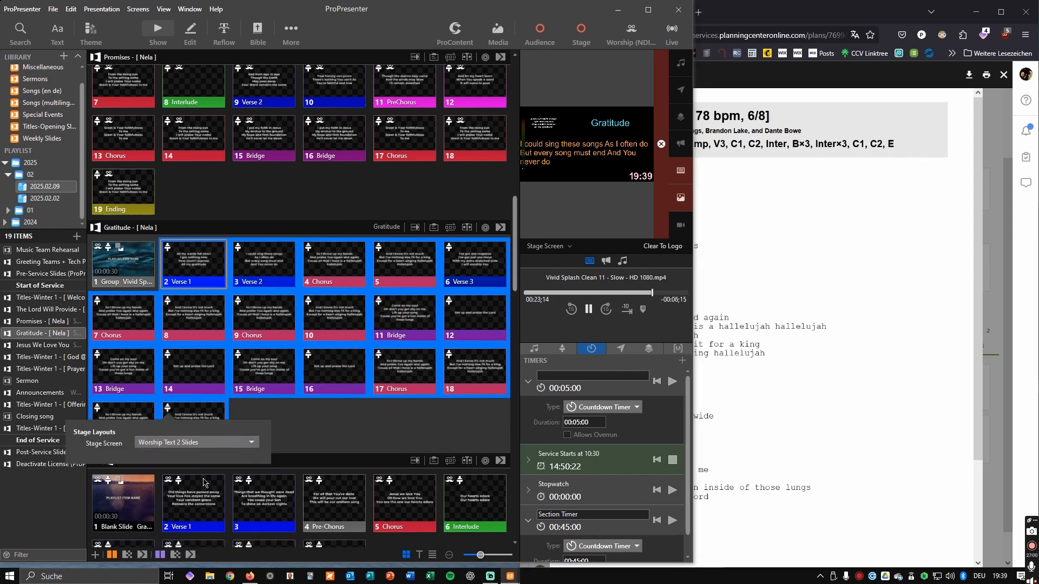
{"action": "left_click", "coordinate": [301, 448]}
{"action": "left_click", "coordinate": [208, 427]}
- Add an Audience Look action to Gratitude's slides 2 through 20, leaving out the title slide
{"action": "left_click", "coordinate": [183, 287]}
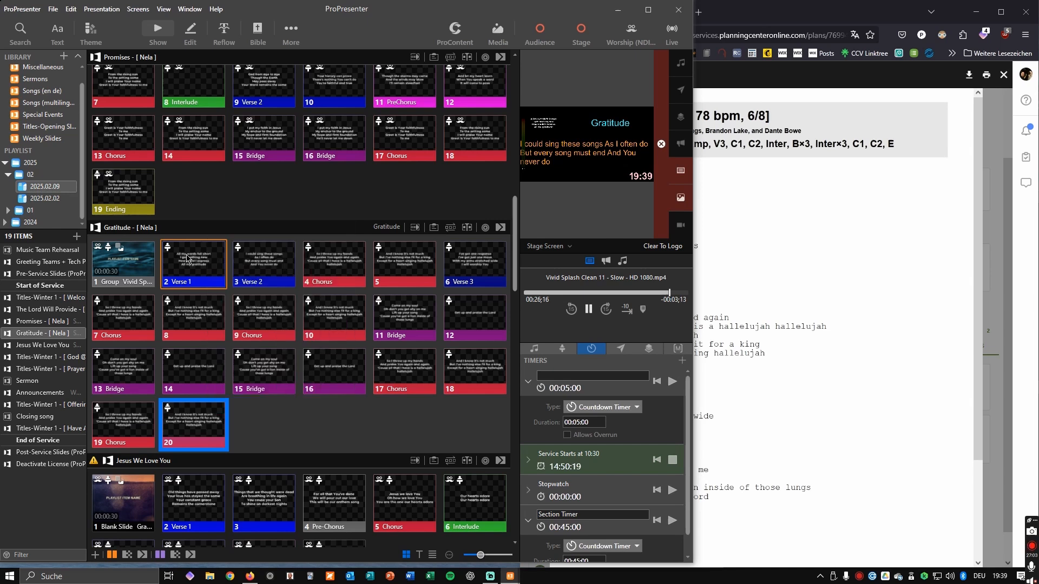
{"action": "left_click", "coordinate": [198, 421], "text": "shift"}
{"action": "right_click", "coordinate": [191, 424]}
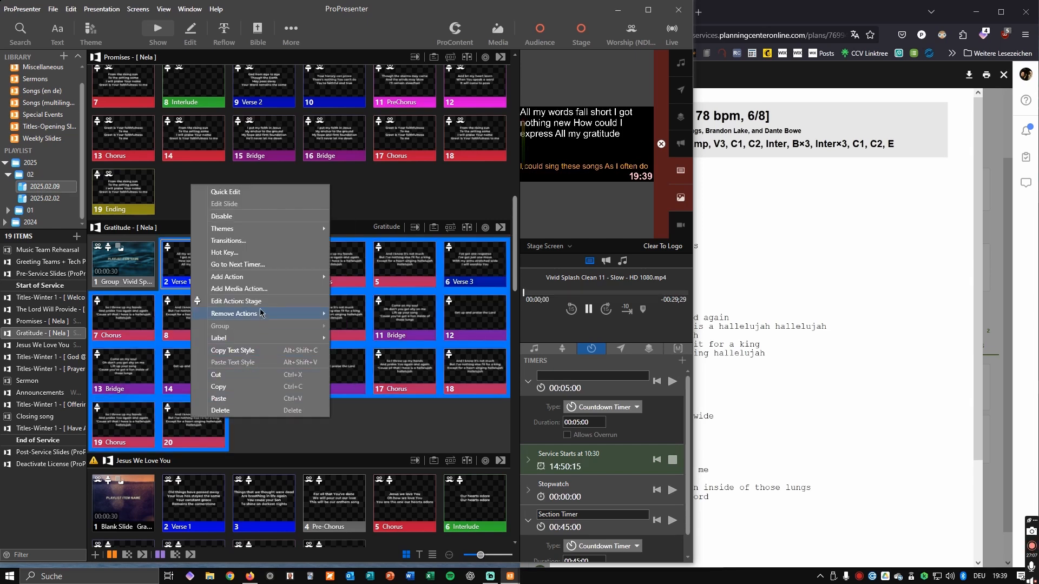
{"action": "mouse_move", "coordinate": [258, 279]}
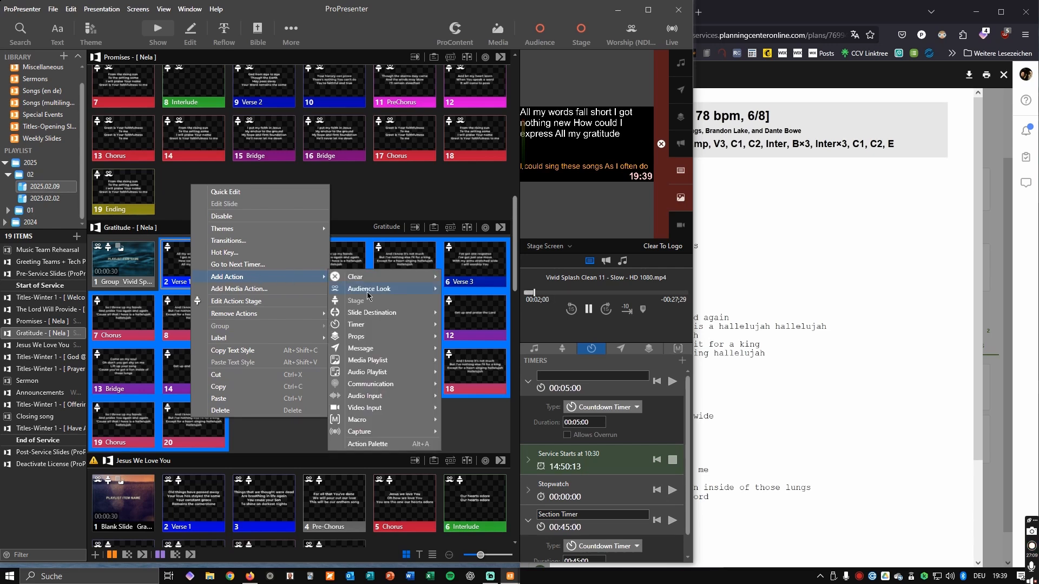
{"action": "mouse_move", "coordinate": [368, 295]}
{"action": "left_click", "coordinate": [520, 314]}
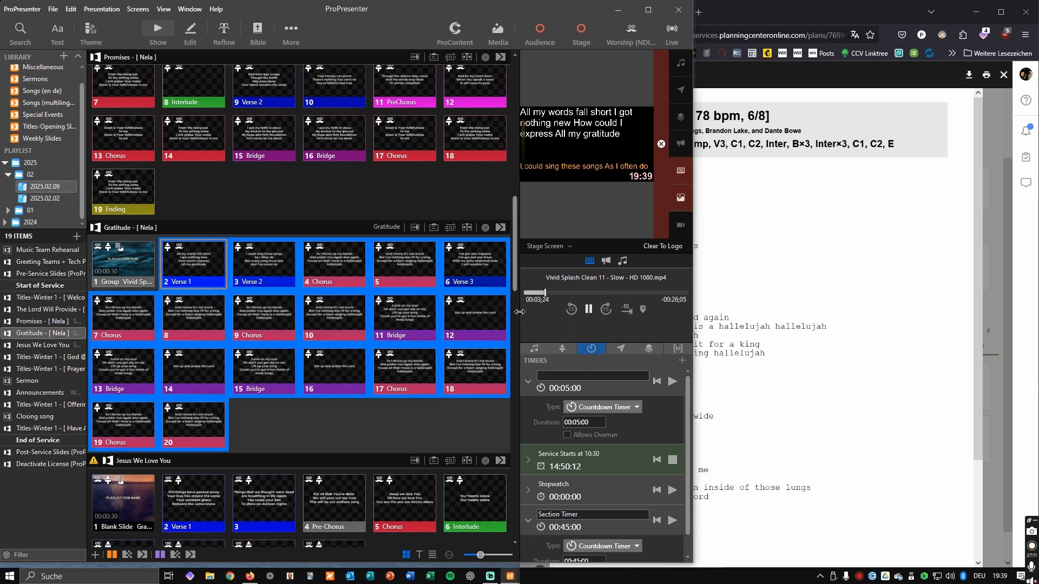
- Check the group order of Gratitude's arrangement and put its title slide live
{"action": "left_click", "coordinate": [450, 228]}
{"action": "left_click", "coordinate": [450, 229]}
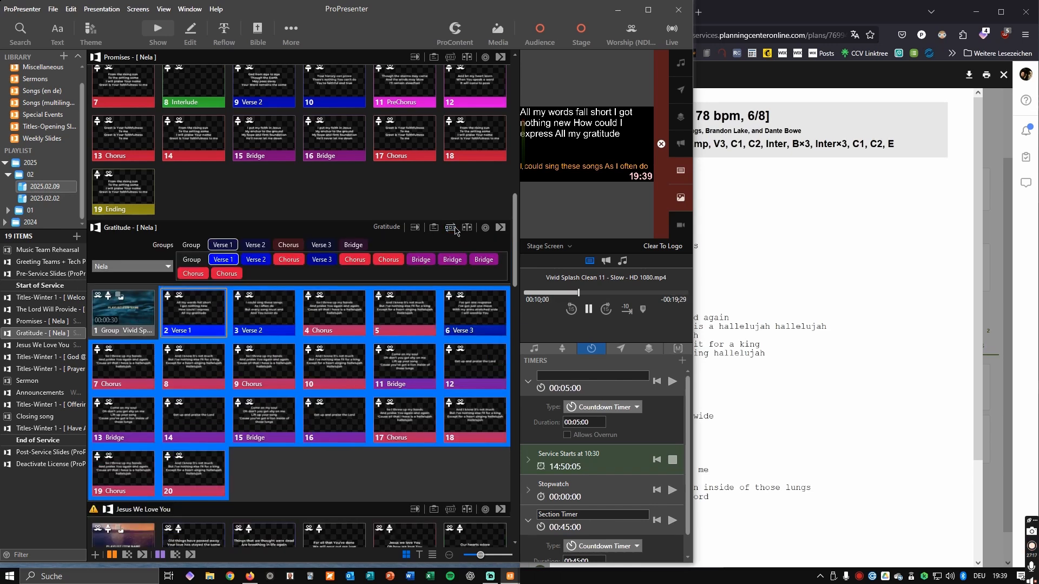
{"action": "left_click", "coordinate": [139, 268]}
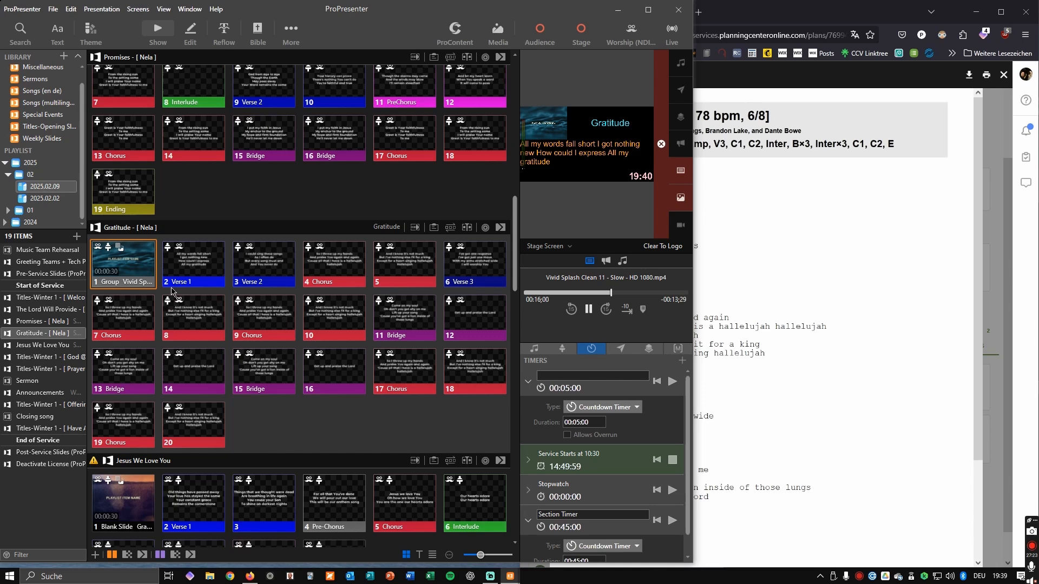
- Review the playlist from the pre-service slides down to Gratitude, examining the action markers on the song slides
{"action": "scroll", "coordinate": [250, 327], "scroll_direction": "up", "scroll_amount": 2}
{"action": "scroll", "coordinate": [249, 326], "scroll_direction": "up", "scroll_amount": 3}
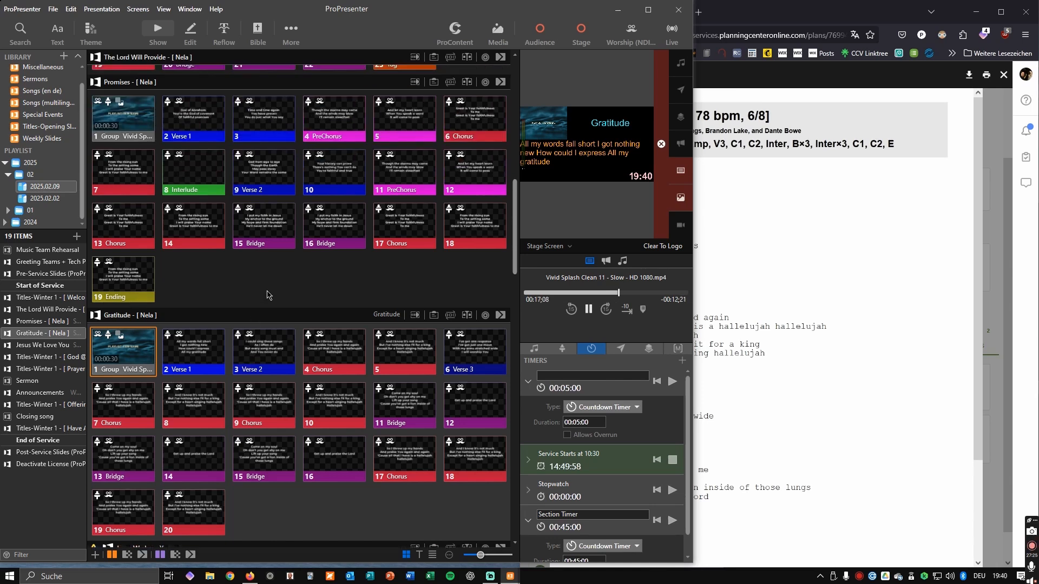
{"action": "scroll", "coordinate": [267, 292], "scroll_direction": "up", "scroll_amount": 15}
{"action": "scroll", "coordinate": [265, 226], "scroll_direction": "up", "scroll_amount": 2}
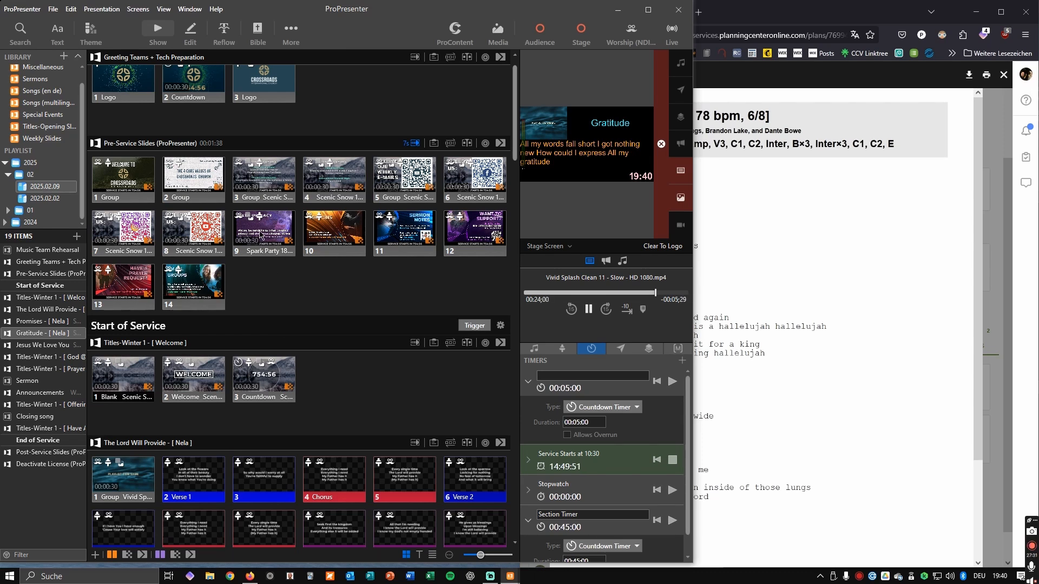
{"action": "scroll", "coordinate": [303, 249], "scroll_direction": "down", "scroll_amount": 3}
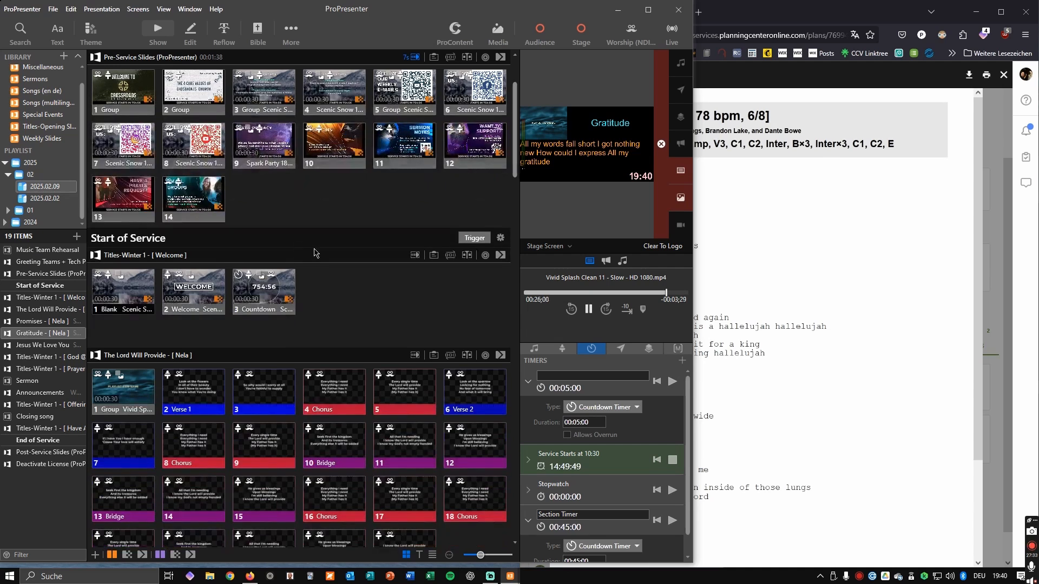
{"action": "scroll", "coordinate": [315, 252], "scroll_direction": "down", "scroll_amount": 6}
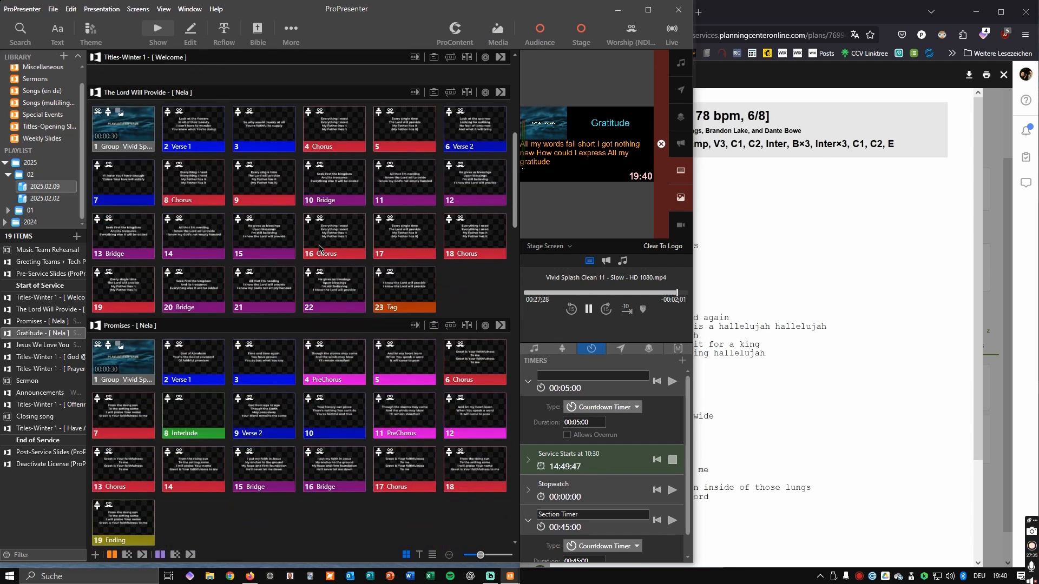
{"action": "scroll", "coordinate": [319, 249], "scroll_direction": "down", "scroll_amount": 2}
{"action": "scroll", "coordinate": [319, 249], "scroll_direction": "down", "scroll_amount": 1}
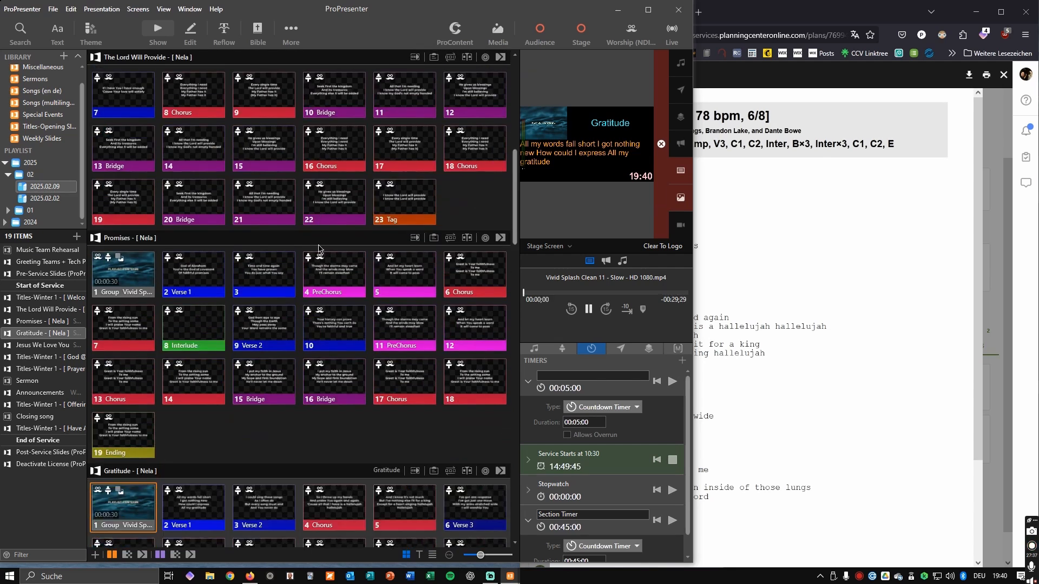
{"action": "scroll", "coordinate": [300, 273], "scroll_direction": "down", "scroll_amount": 4}
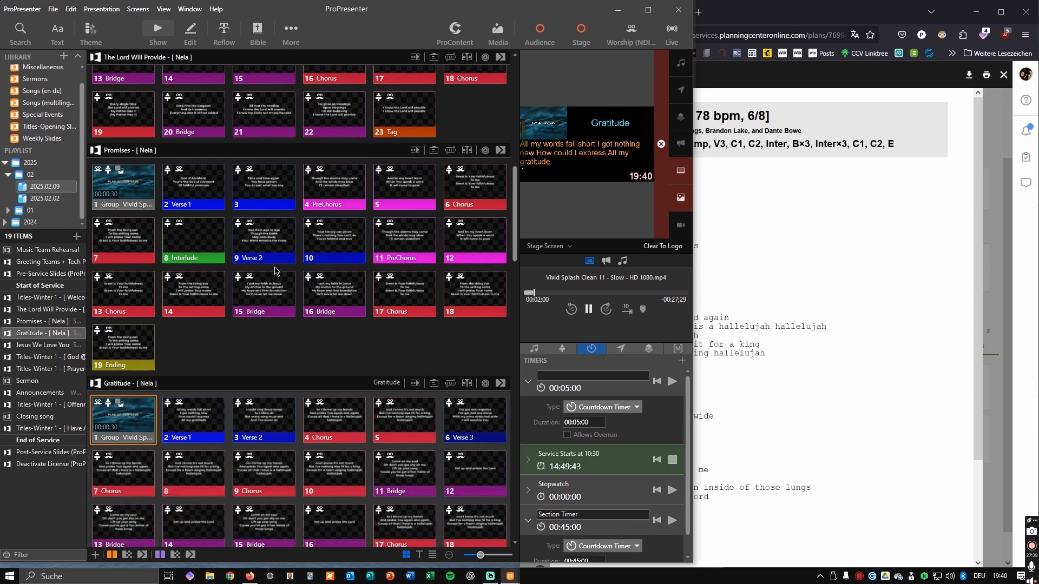
- Trigger Gratitude's Verse 1 slide and its title slide to check the stage screen output
{"action": "scroll", "coordinate": [250, 276], "scroll_direction": "down", "scroll_amount": 3}
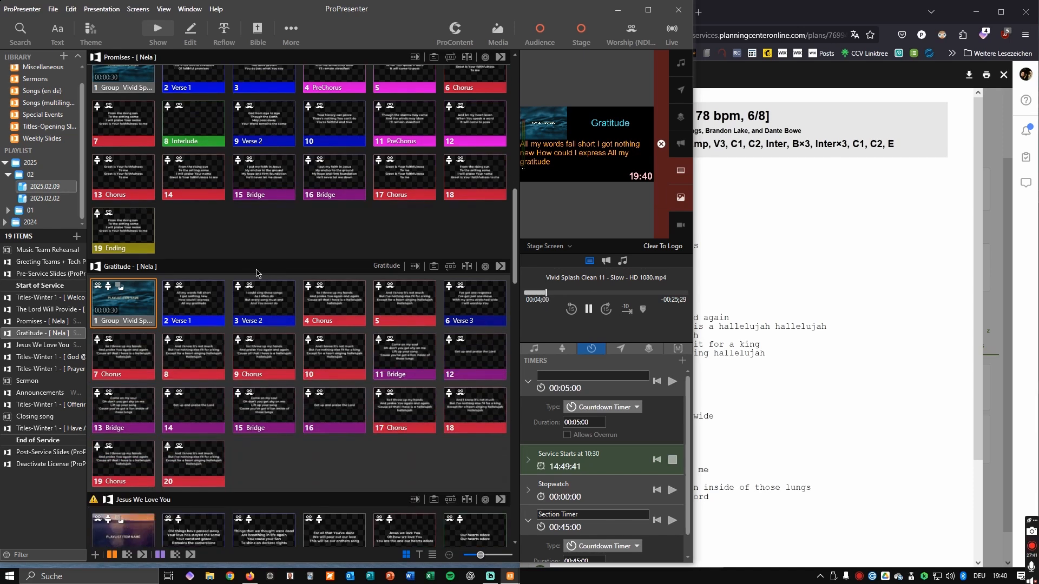
{"action": "left_click", "coordinate": [198, 303]}
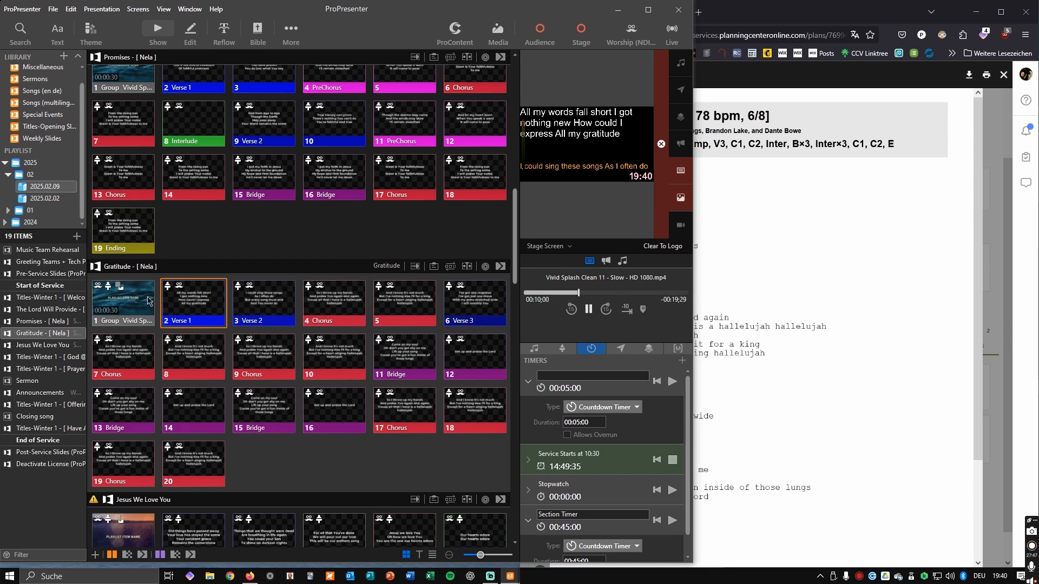
{"action": "left_click", "coordinate": [130, 308]}
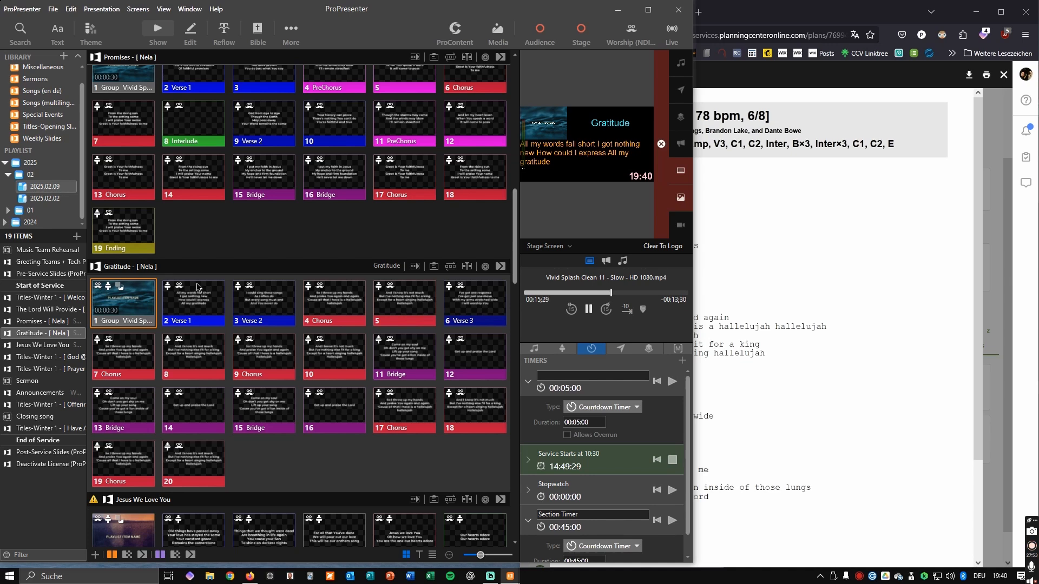
- View the options for removing stage and audience look actions from Gratitude's lyric slides without applying any
{"action": "left_click", "coordinate": [192, 305]}
{"action": "left_click", "coordinate": [208, 460], "text": "shift"}
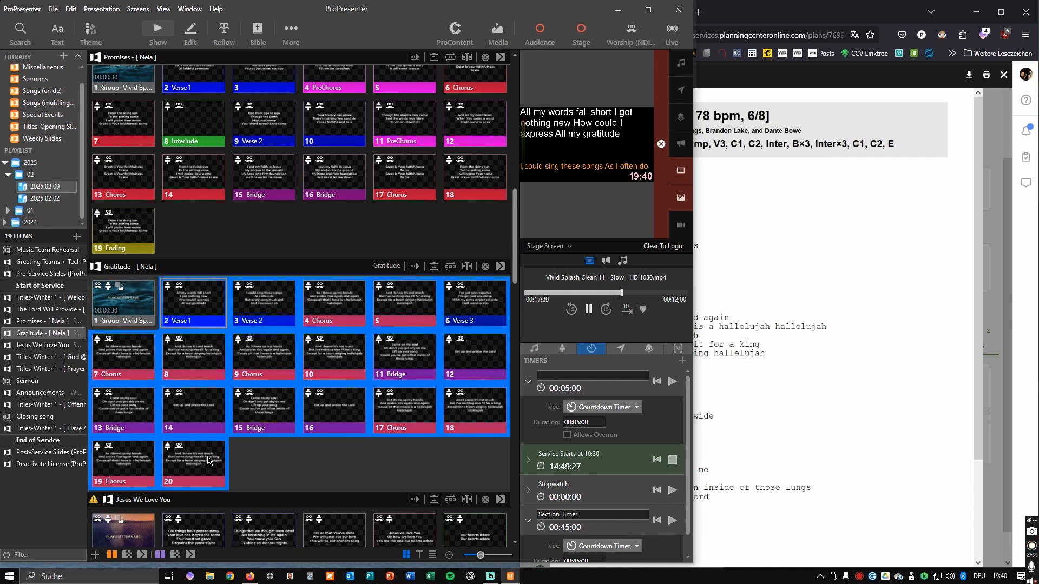
{"action": "right_click", "coordinate": [208, 460]}
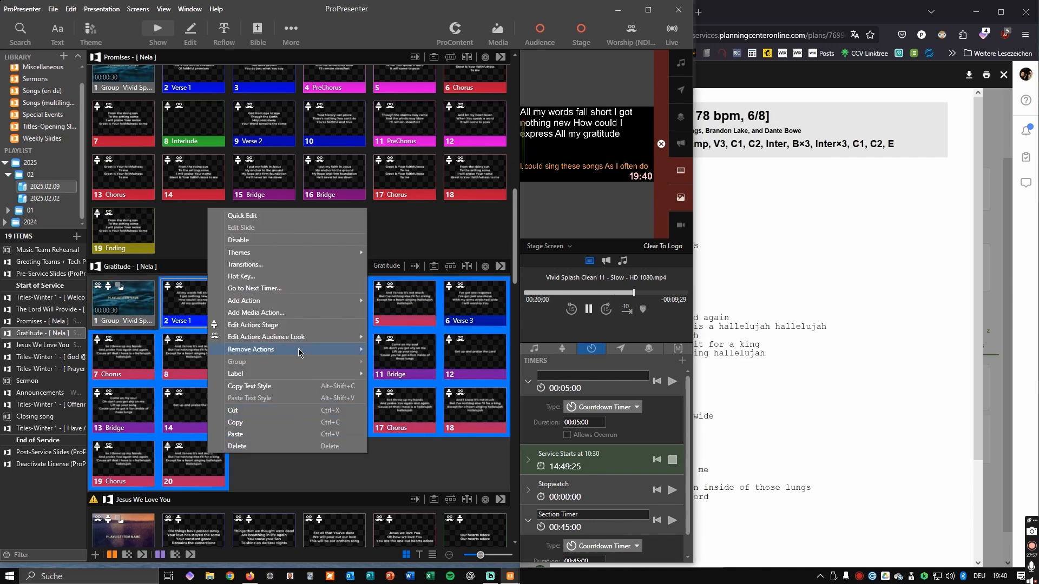
{"action": "mouse_move", "coordinate": [300, 351]}
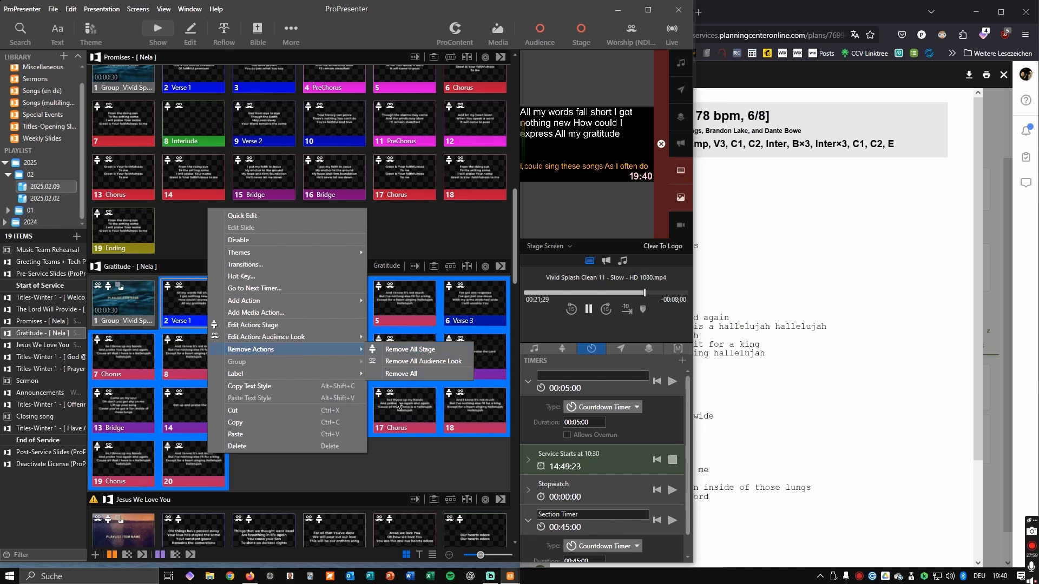
{"action": "left_click", "coordinate": [415, 466]}
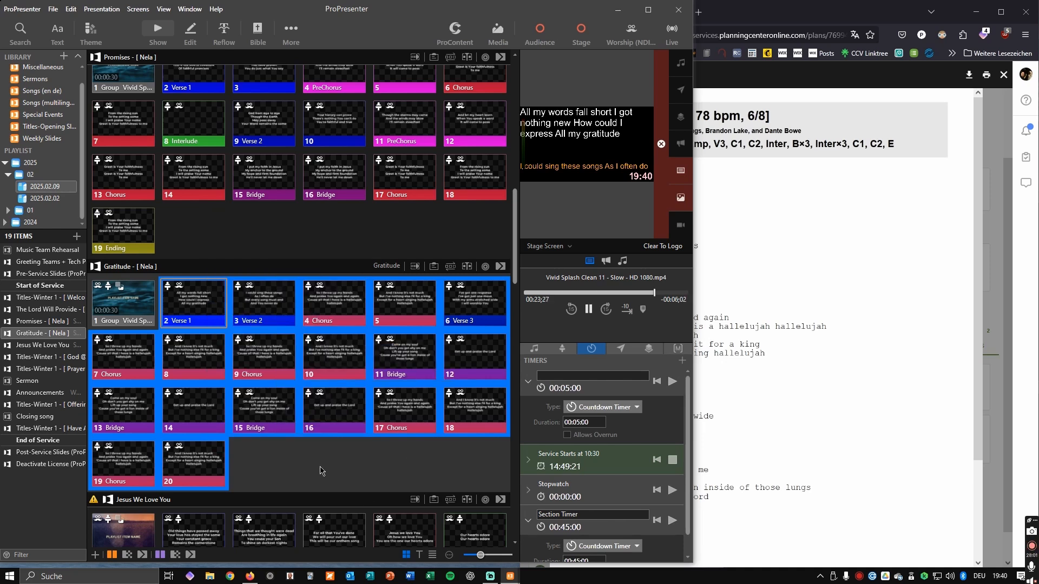
- Copy the Vivid Splash title slide from Gratitude and paste it after the Blank slide of Jesus We Love You
{"action": "scroll", "coordinate": [323, 469], "scroll_direction": "down", "scroll_amount": 1}
{"action": "scroll", "coordinate": [407, 387], "scroll_direction": "down", "scroll_amount": 6}
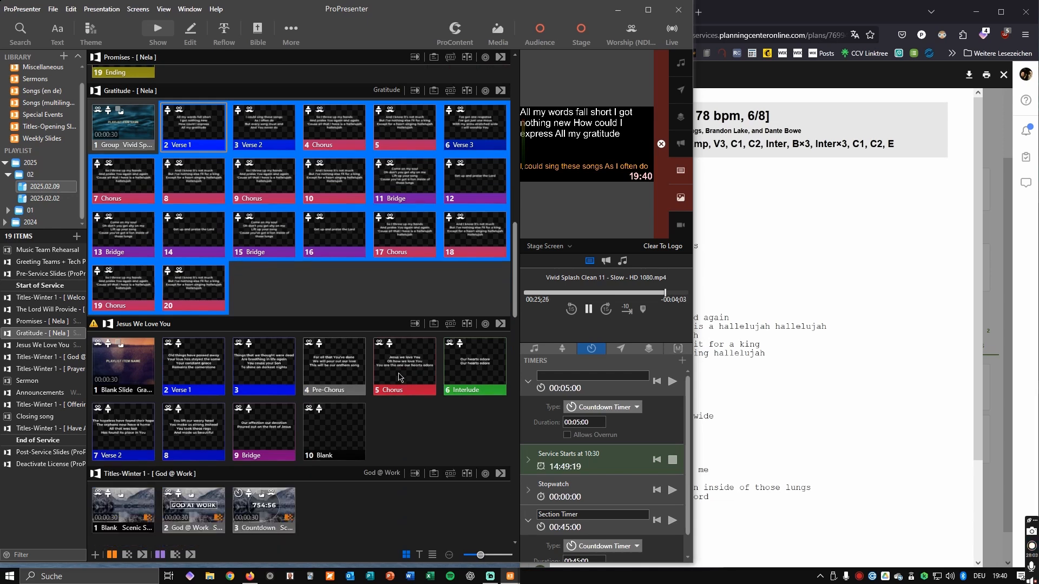
{"action": "left_click", "coordinate": [132, 115]}
{"action": "scroll", "coordinate": [303, 152], "scroll_direction": "up", "scroll_amount": 1}
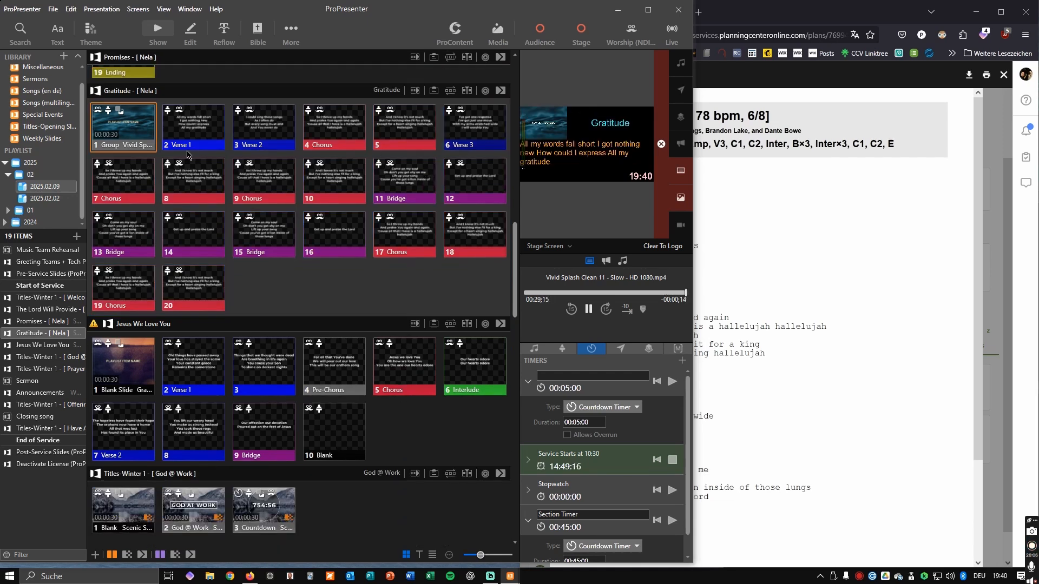
{"action": "right_click", "coordinate": [133, 142]}
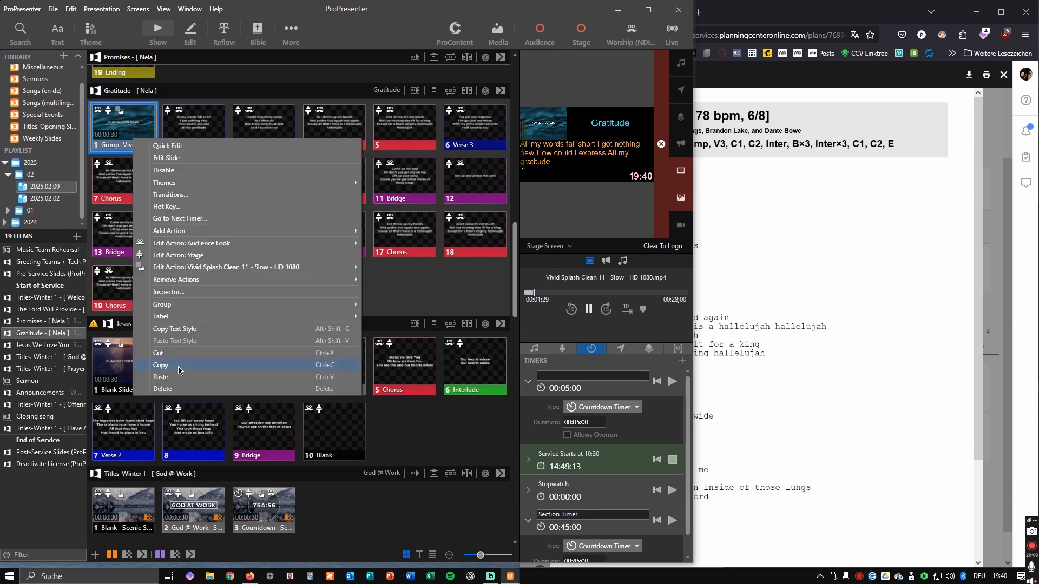
{"action": "left_click", "coordinate": [178, 365]}
{"action": "scroll", "coordinate": [406, 286], "scroll_direction": "up", "scroll_amount": 3}
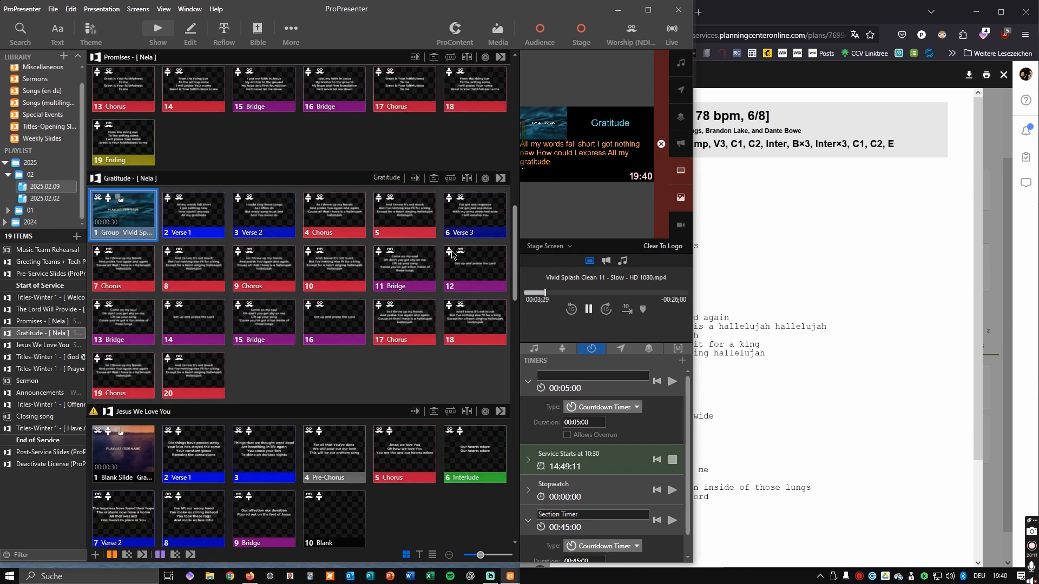
{"action": "scroll", "coordinate": [449, 474], "scroll_direction": "down", "scroll_amount": 1}
{"action": "left_click", "coordinate": [326, 474]}
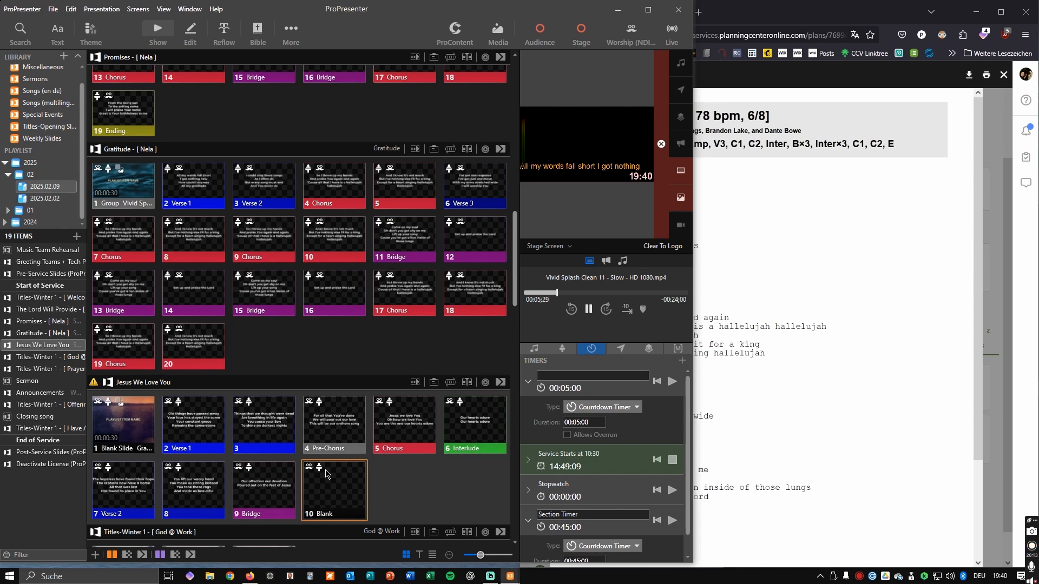
{"action": "key", "text": "ctrl+v"}
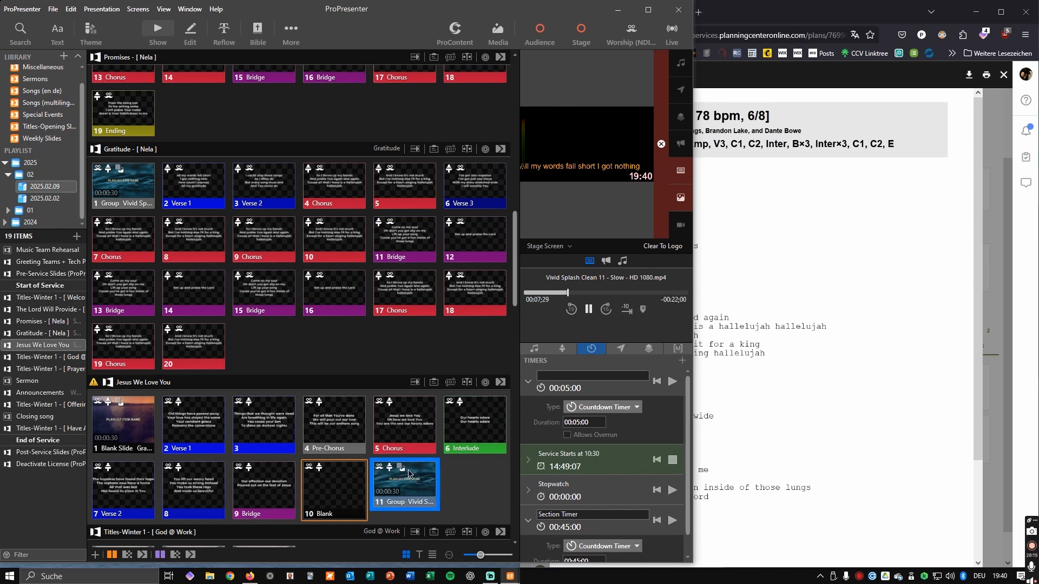
- With the arrangement of Jesus We Love You displayed, move the pasted title slide to first position and delete the old Blank Slide
{"action": "left_click", "coordinate": [457, 384]}
{"action": "left_click_drag", "start_coordinate": [405, 525], "coordinate": [89, 458]}
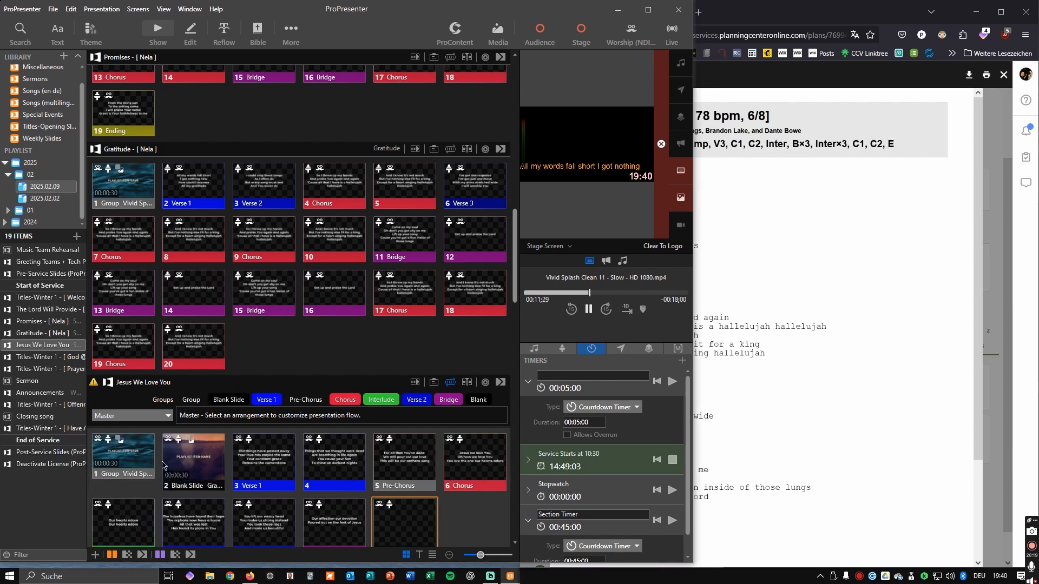
{"action": "left_click", "coordinate": [190, 459]}
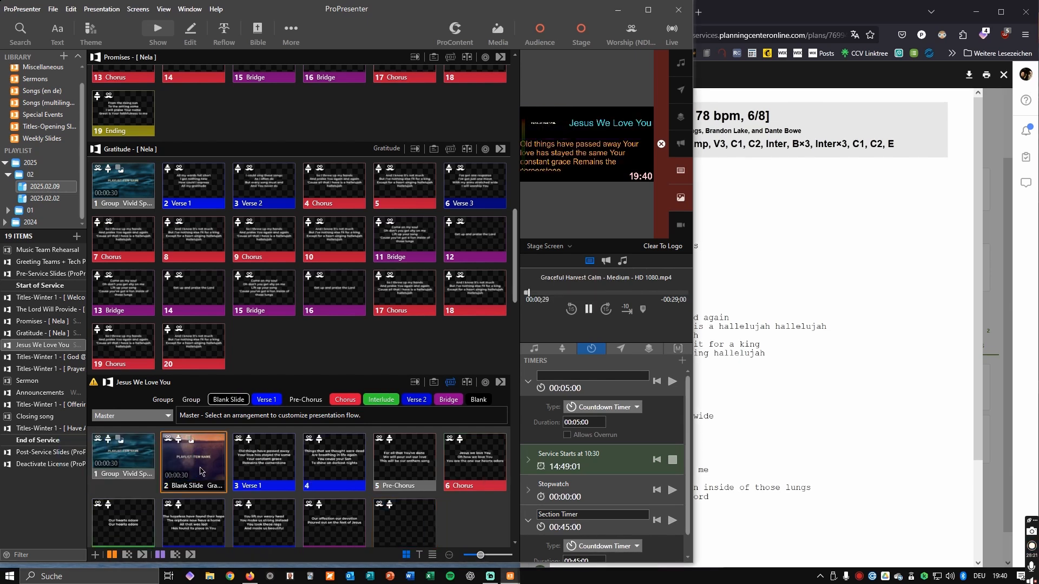
{"action": "right_click", "coordinate": [200, 469]}
{"action": "left_click", "coordinate": [234, 459]}
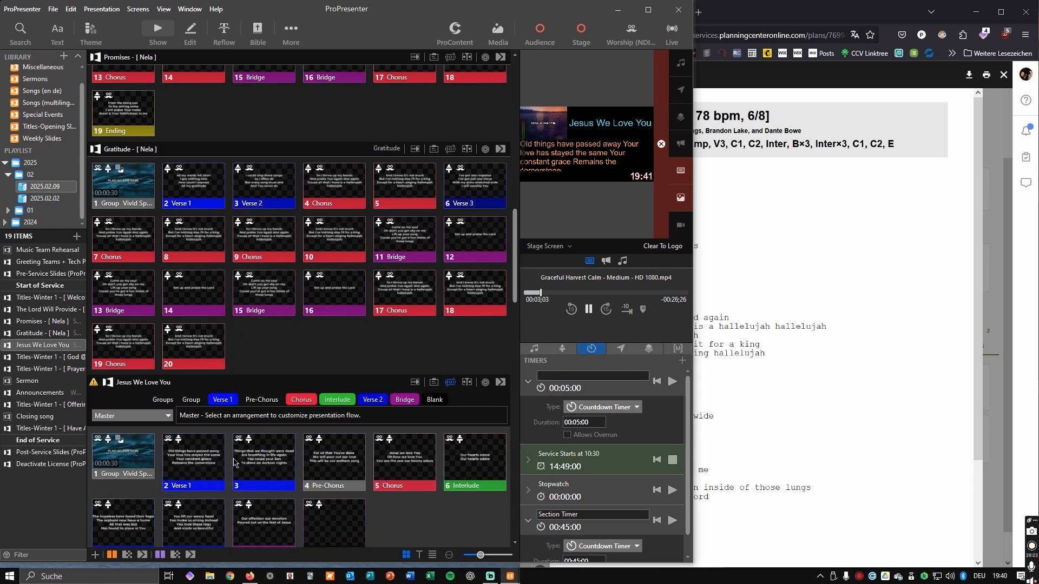
- Resize the Jesus We Love You presentation in the playlist to the widescreen format of the neighbouring songs
{"action": "scroll", "coordinate": [392, 496], "scroll_direction": "down", "scroll_amount": 1}
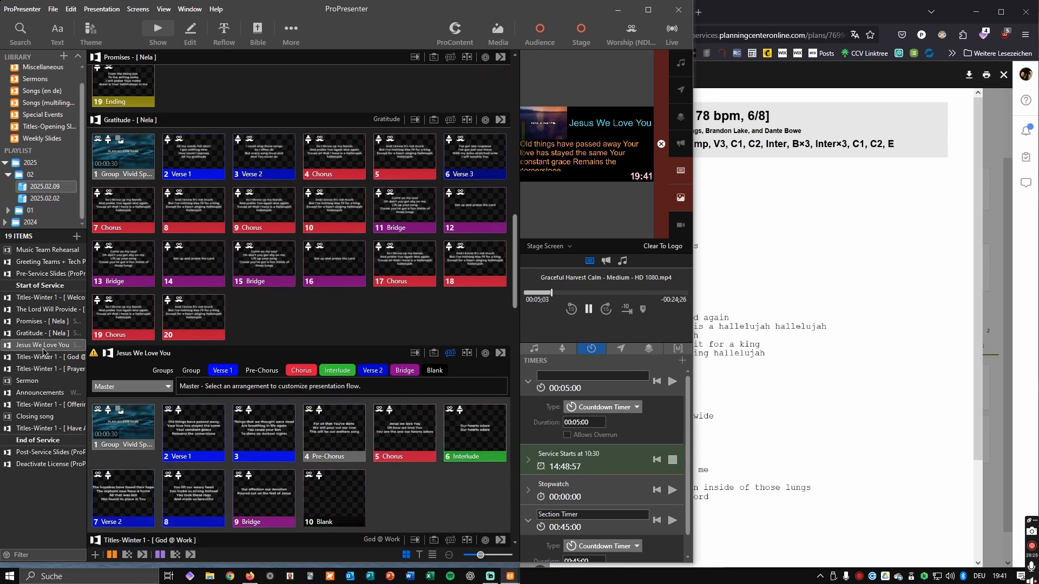
{"action": "right_click", "coordinate": [43, 350]}
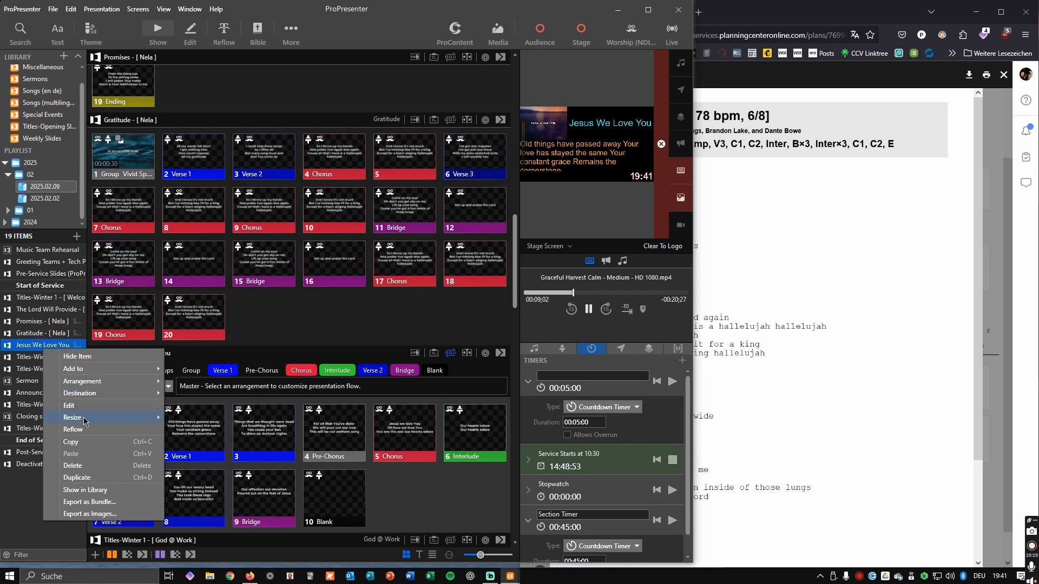
{"action": "mouse_move", "coordinate": [85, 422]}
{"action": "left_click", "coordinate": [204, 431]}
- Apply the 16x9 CMG Sans theme to all Jesus We Love You slides except the title, and show Verse 1 on the uncovered output windows
{"action": "left_click", "coordinate": [201, 429]}
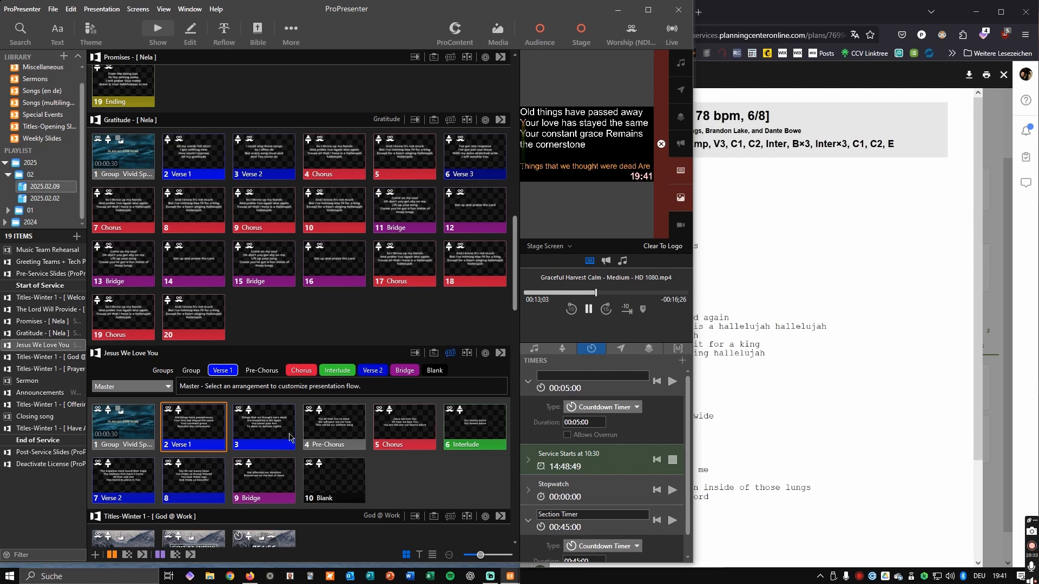
{"action": "key", "text": "ctrl+a"}
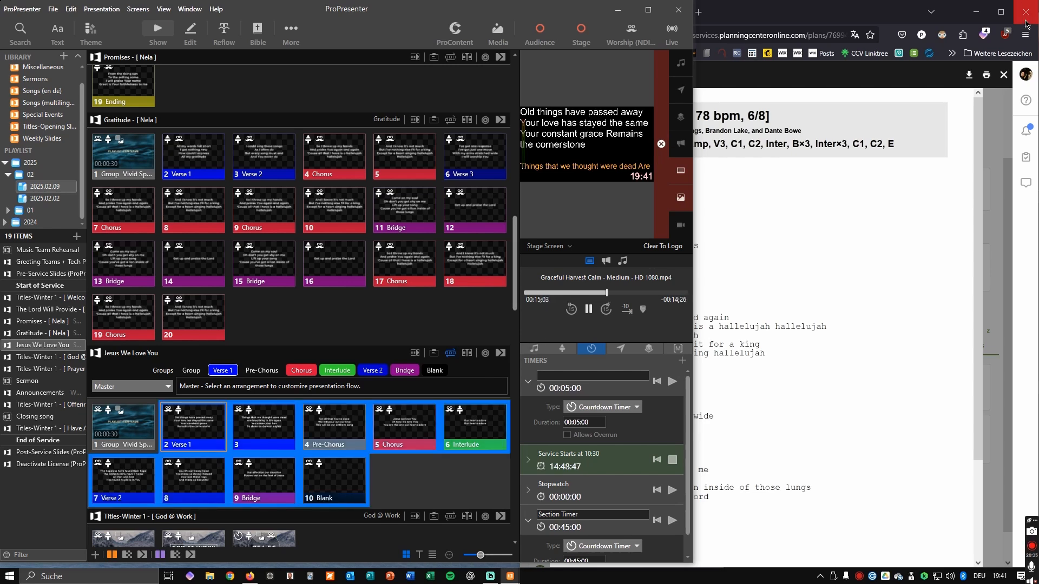
{"action": "left_click", "coordinate": [255, 577]}
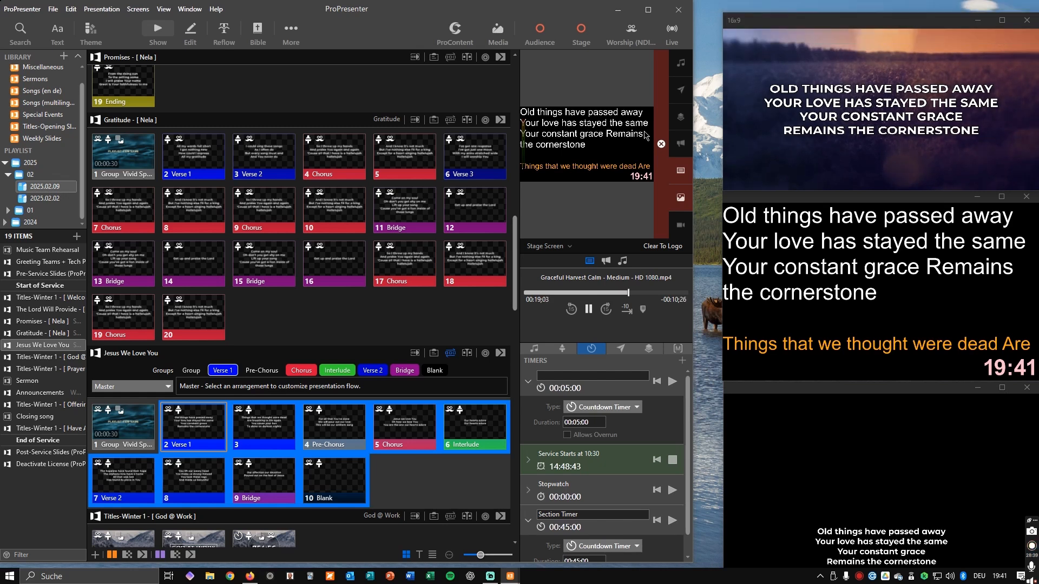
{"action": "right_click", "coordinate": [324, 478]}
{"action": "mouse_move", "coordinate": [399, 275]}
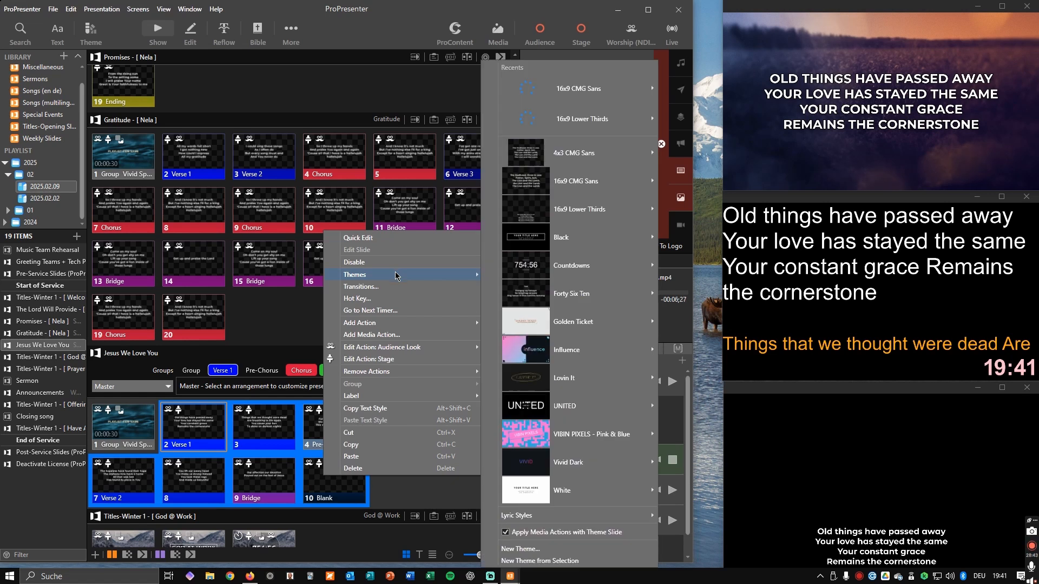
{"action": "mouse_move", "coordinate": [594, 185]}
{"action": "left_click", "coordinate": [784, 189]}
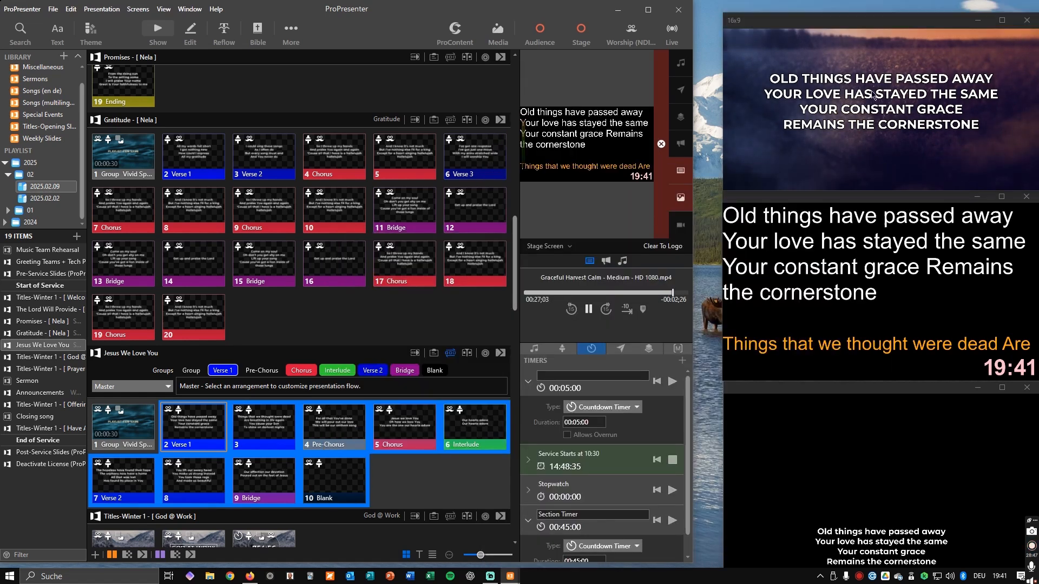
{"action": "left_click", "coordinate": [203, 425]}
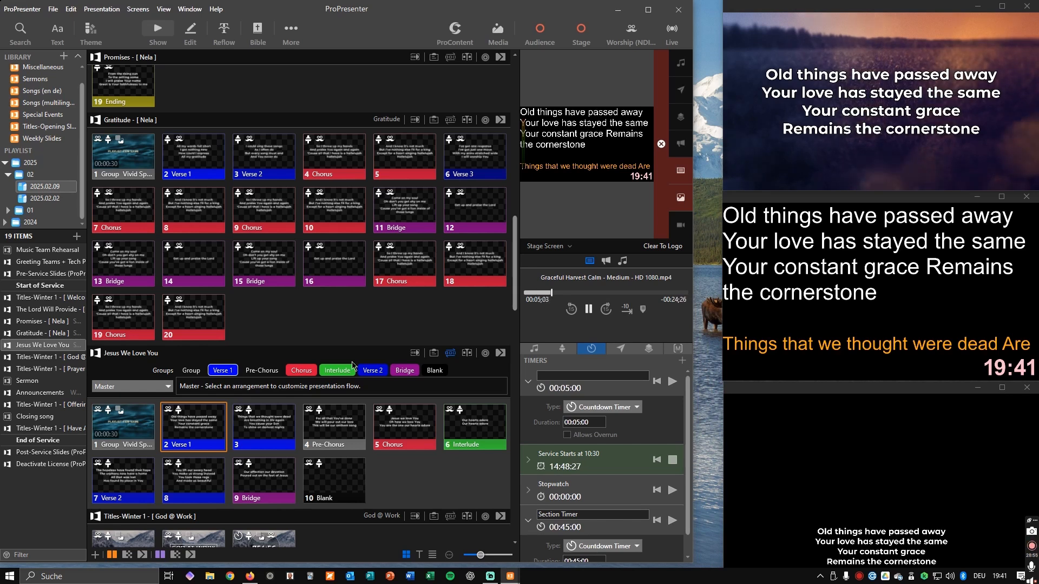
- Switch to the Planning Center browser window, close the Gratitude lyrics and song details, and open the Song arrangement info for Jesus We Love You
{"action": "left_click", "coordinate": [250, 576]}
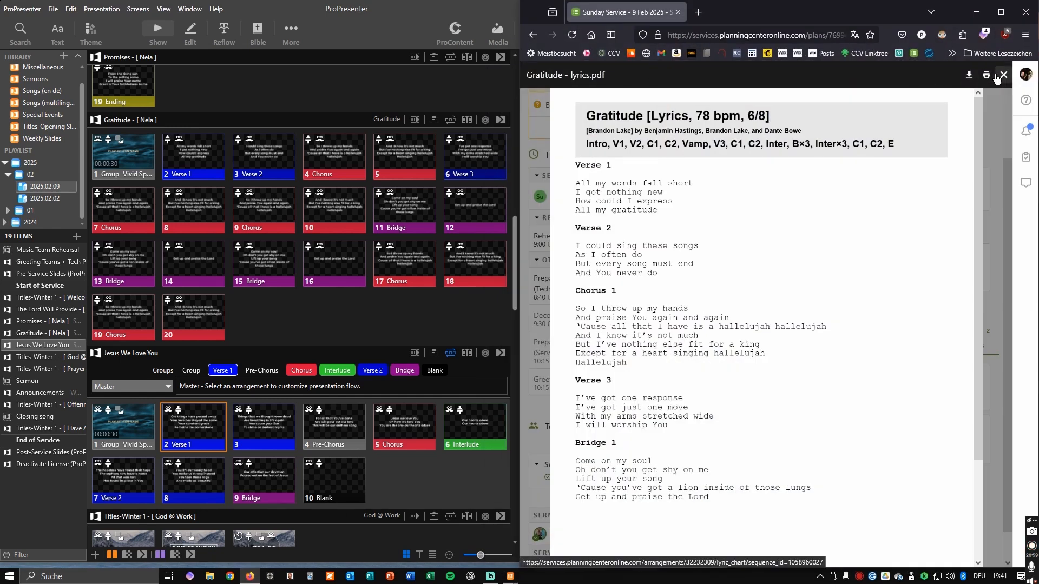
{"action": "left_click", "coordinate": [999, 76]}
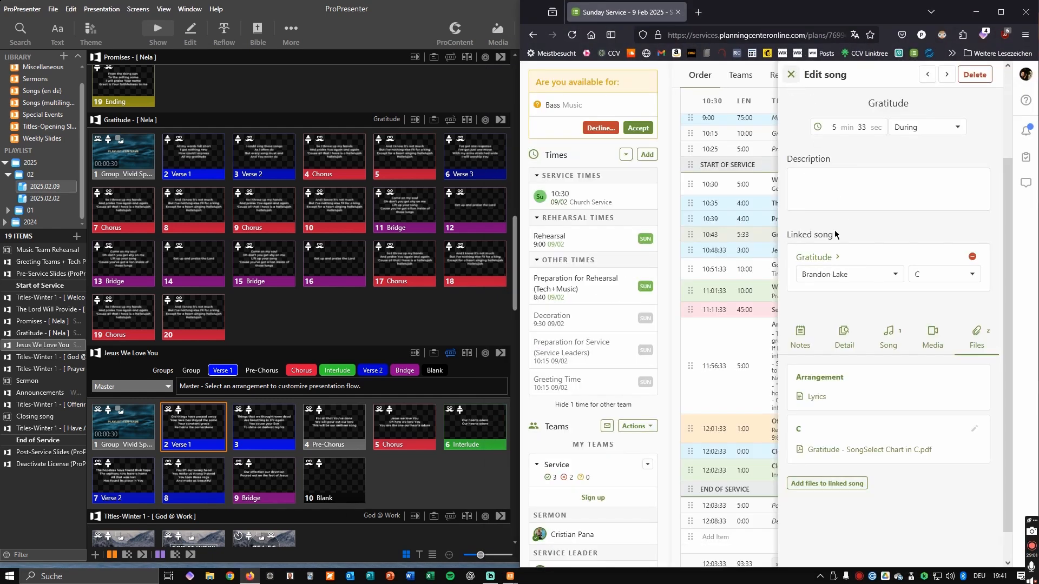
{"action": "left_click", "coordinate": [791, 75]}
{"action": "left_click", "coordinate": [786, 248]}
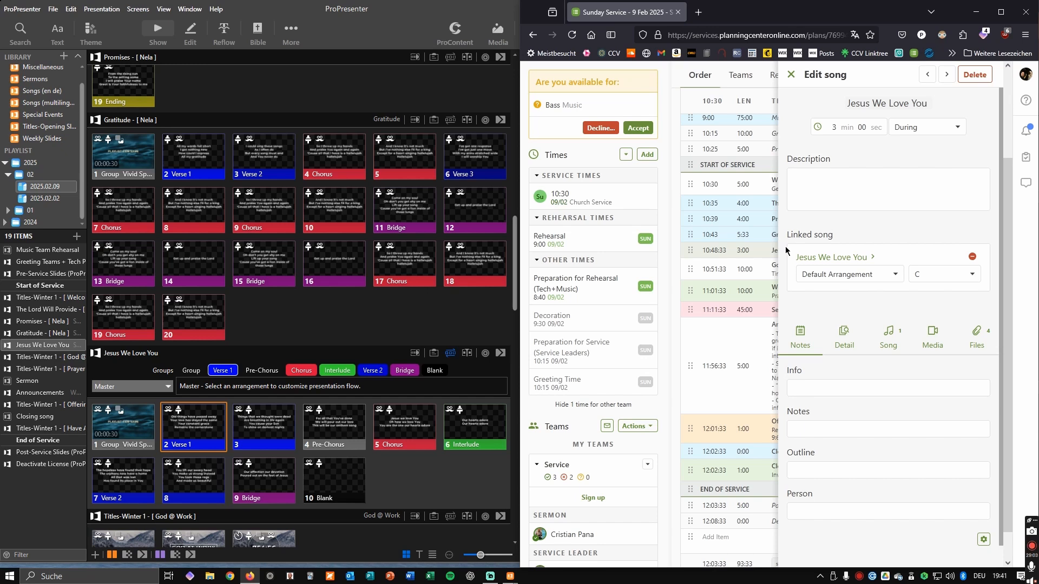
{"action": "left_click", "coordinate": [887, 335]}
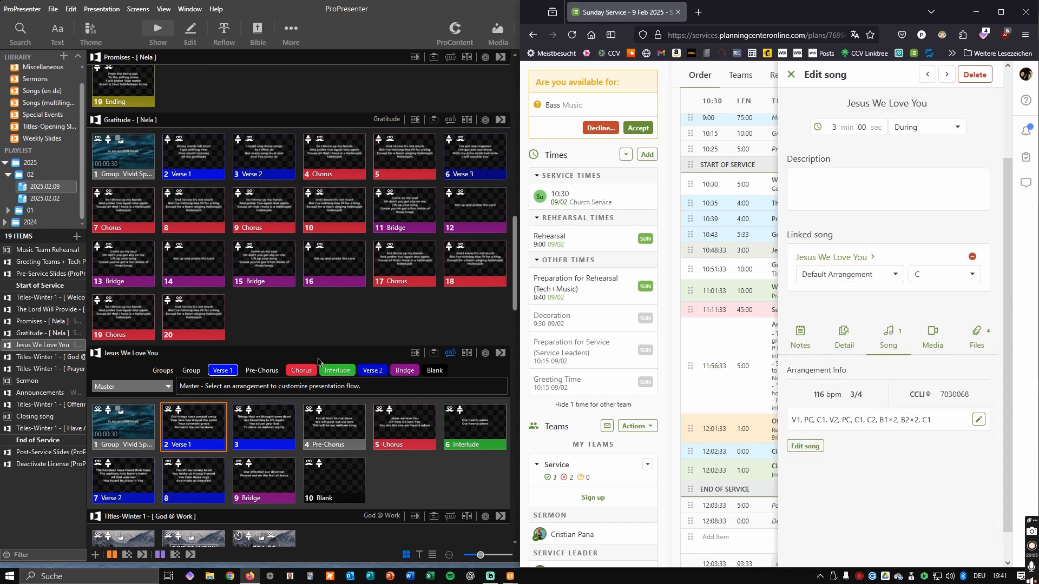
- Assign the Nela arrangement to Jesus We Love You and insert the Group title section at its beginning
{"action": "left_click", "coordinate": [180, 387]}
{"action": "left_click", "coordinate": [145, 387]}
{"action": "left_click", "coordinate": [123, 413]}
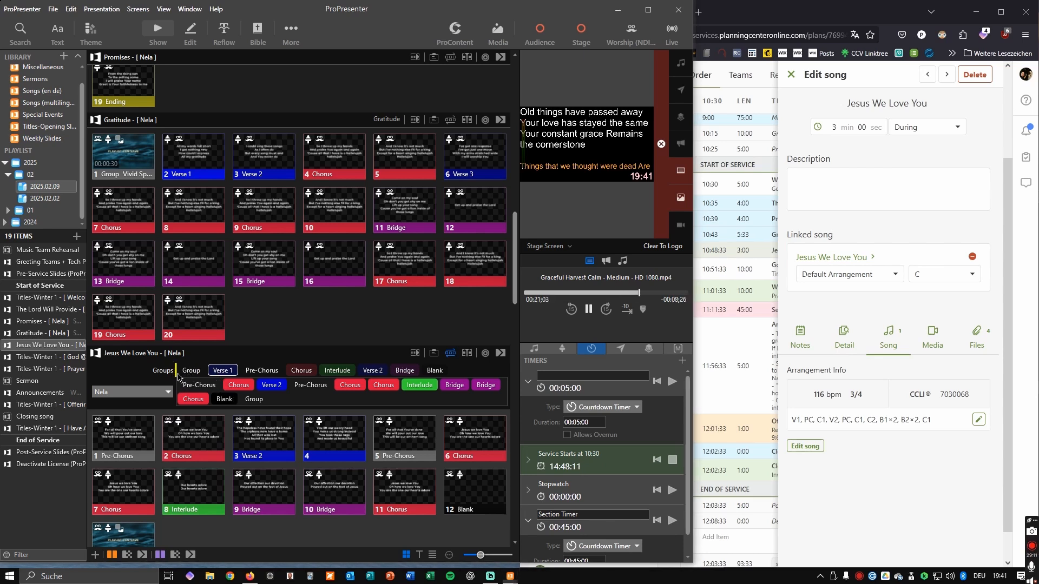
{"action": "left_click_drag", "start_coordinate": [183, 379], "coordinate": [180, 383]}
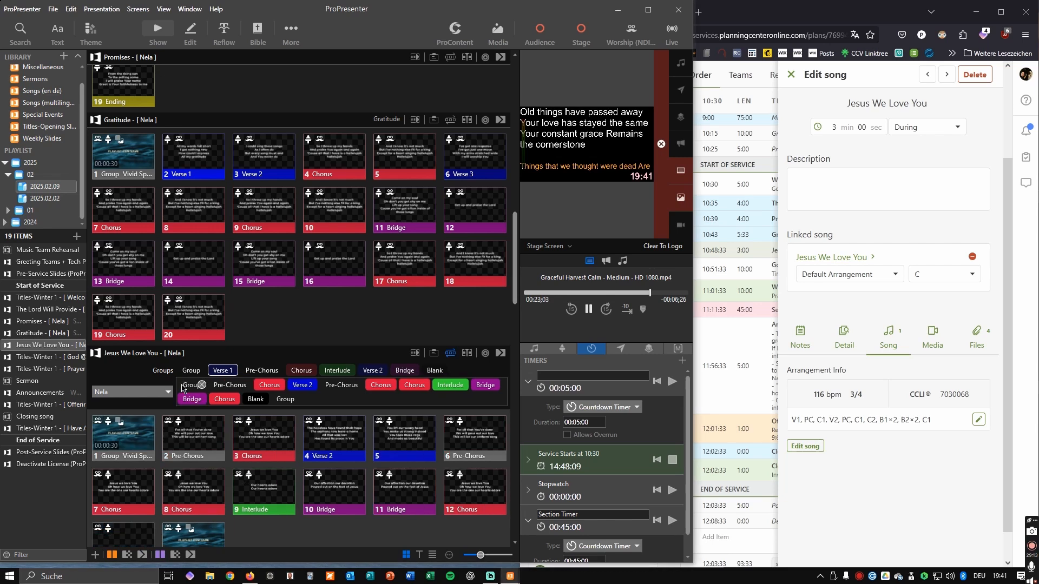
- Remove the duplicate Group section from the end of the Nela arrangement
{"action": "scroll", "coordinate": [292, 524], "scroll_direction": "down", "scroll_amount": 1}
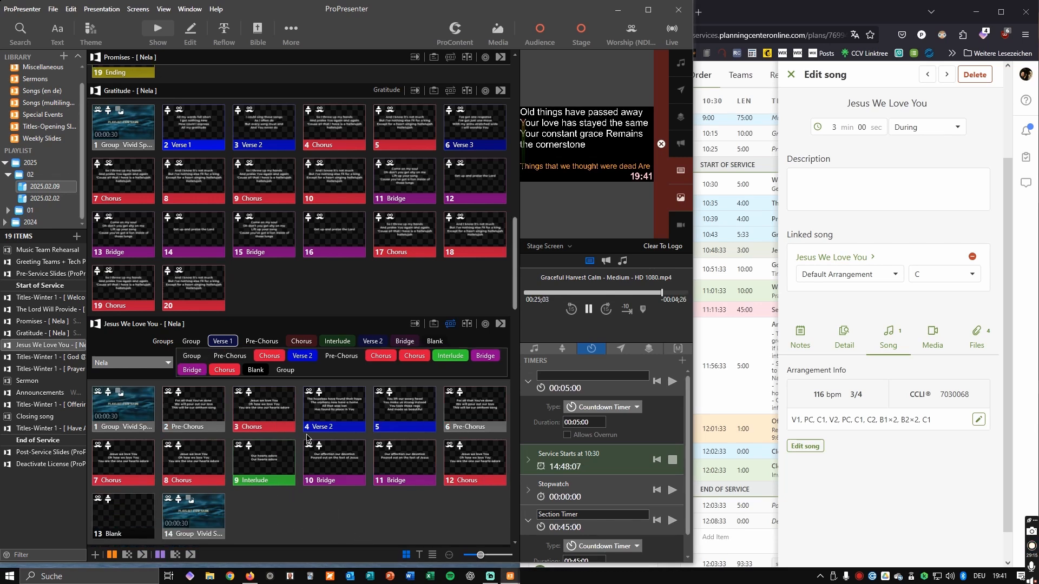
{"action": "left_click", "coordinate": [204, 514]}
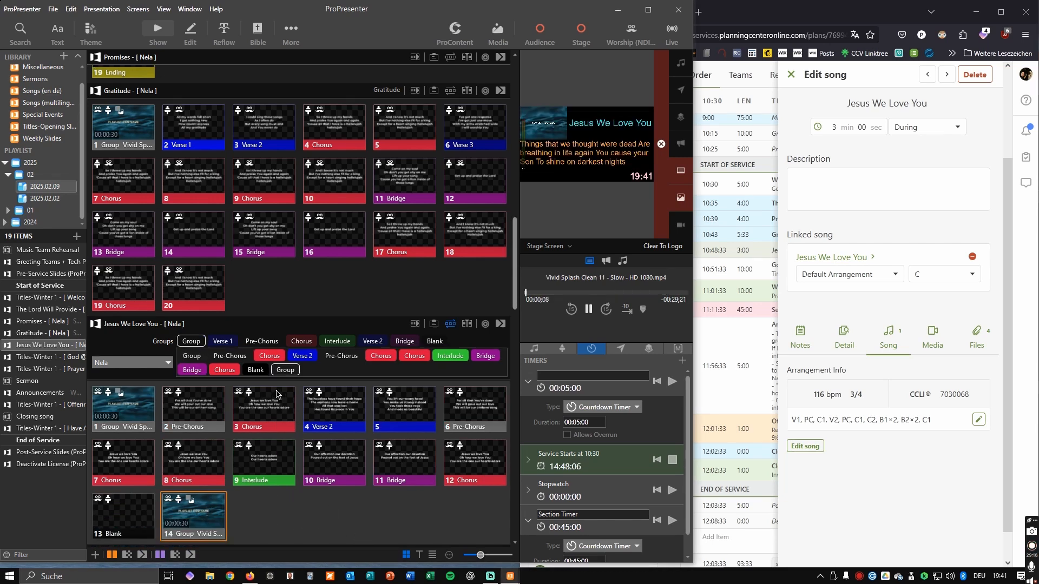
{"action": "left_click", "coordinate": [295, 368]}
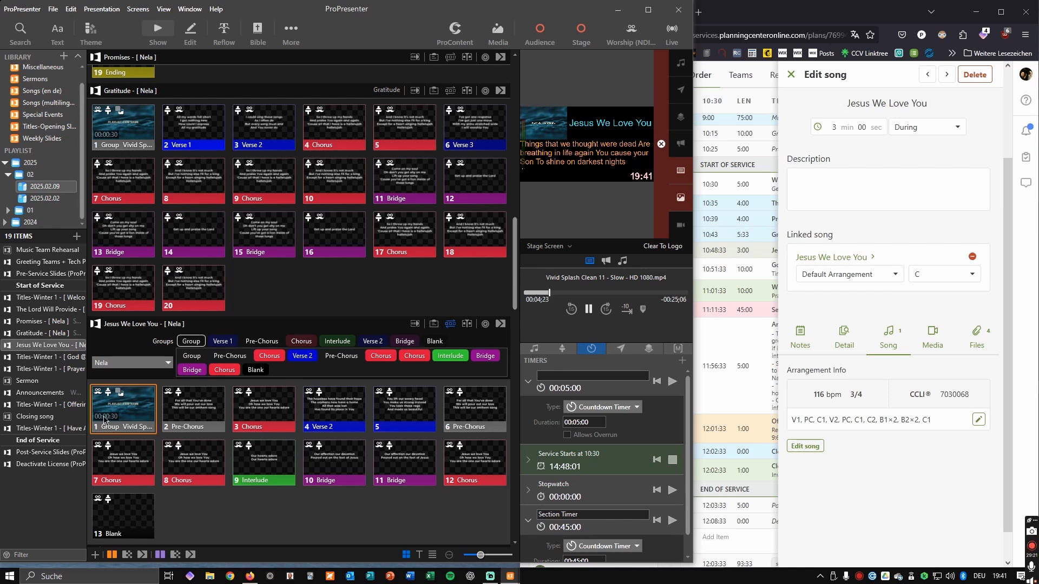
- Switch the output preview to the 16x9 screen
{"action": "left_click", "coordinate": [538, 246]}
{"action": "left_click", "coordinate": [557, 272]}
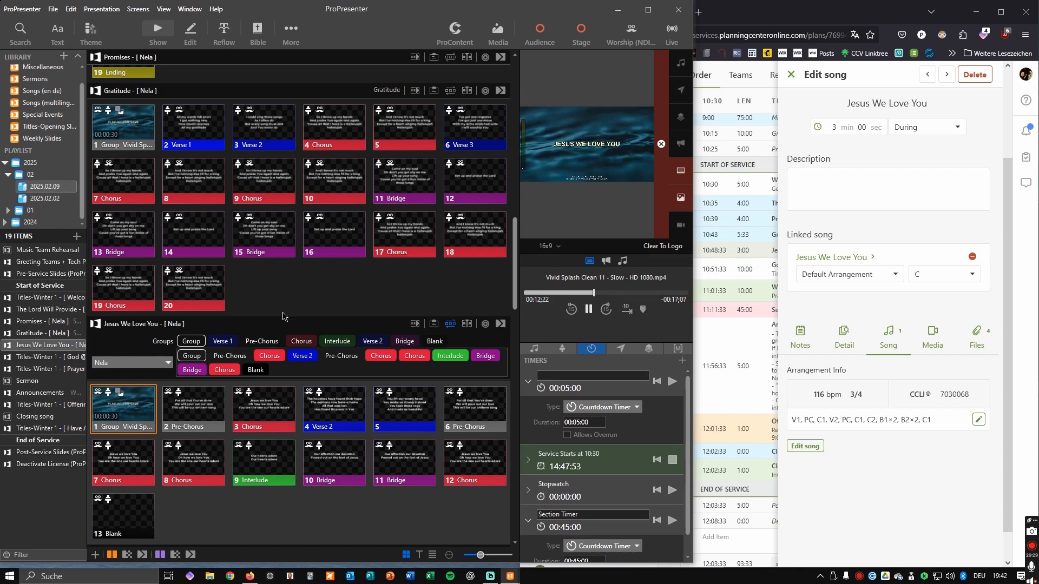
- Locate Jesus We Love You in the song library from the playlist and view the options available for the library item
{"action": "right_click", "coordinate": [51, 347]}
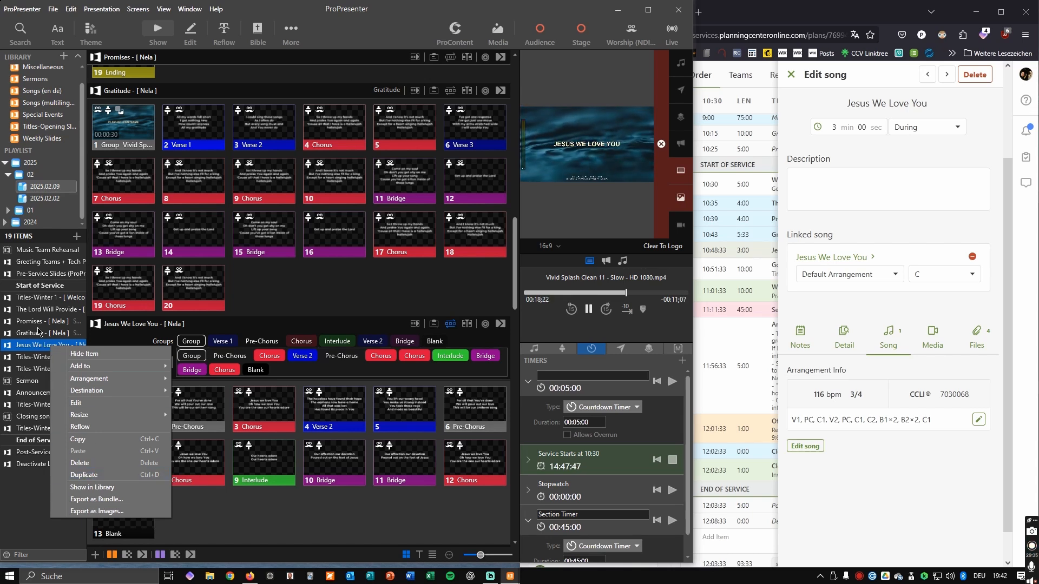
{"action": "left_click", "coordinate": [83, 488]}
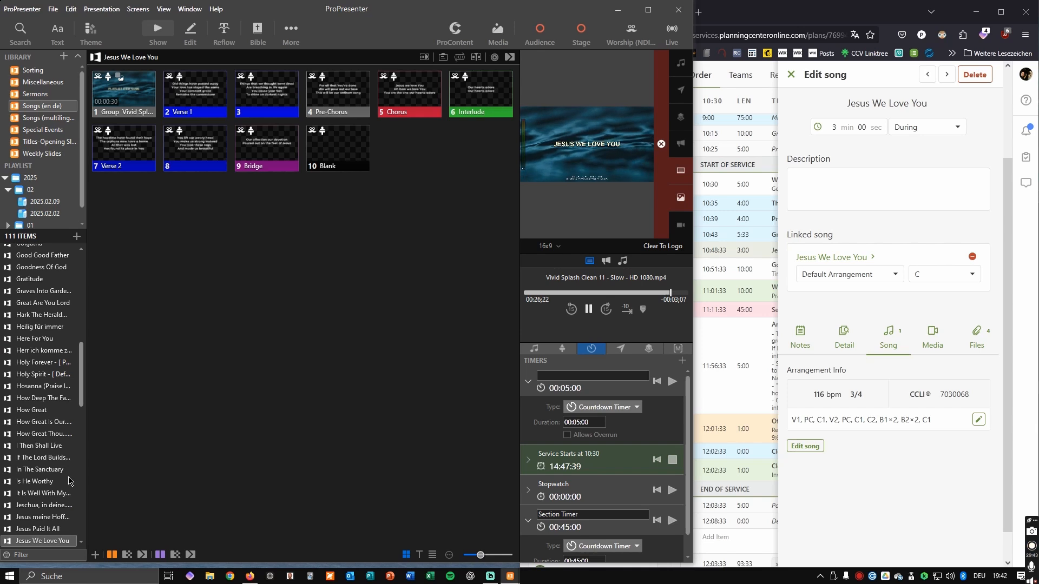
{"action": "scroll", "coordinate": [59, 432], "scroll_direction": "down", "scroll_amount": 2}
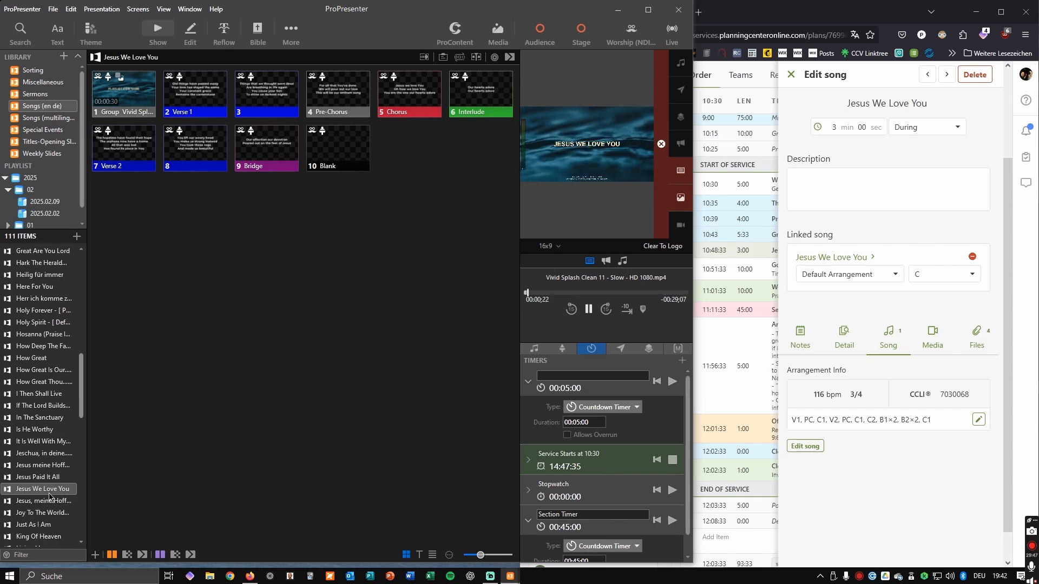
{"action": "right_click", "coordinate": [49, 497]}
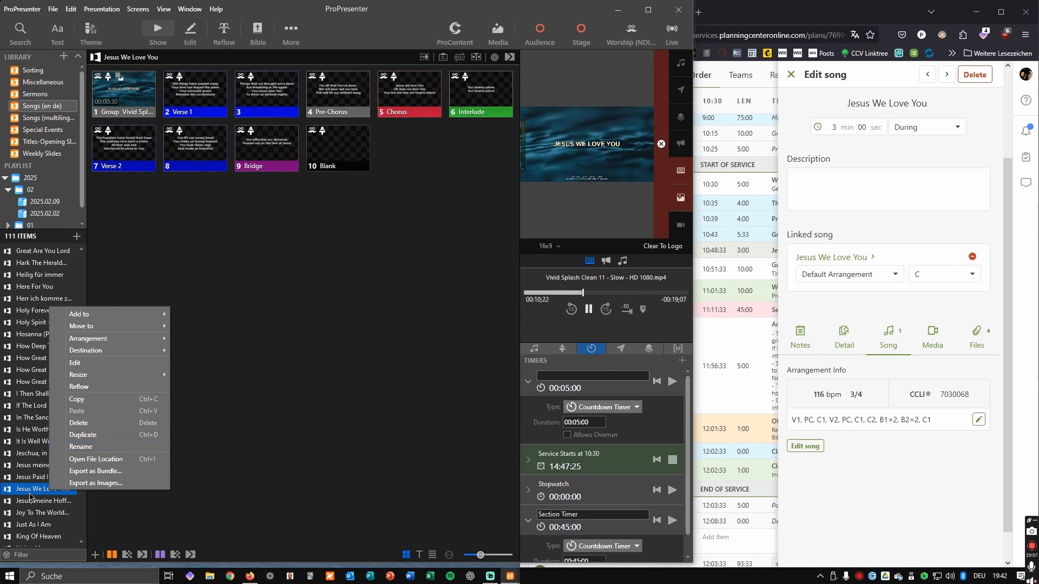
{"action": "left_click", "coordinate": [223, 295]}
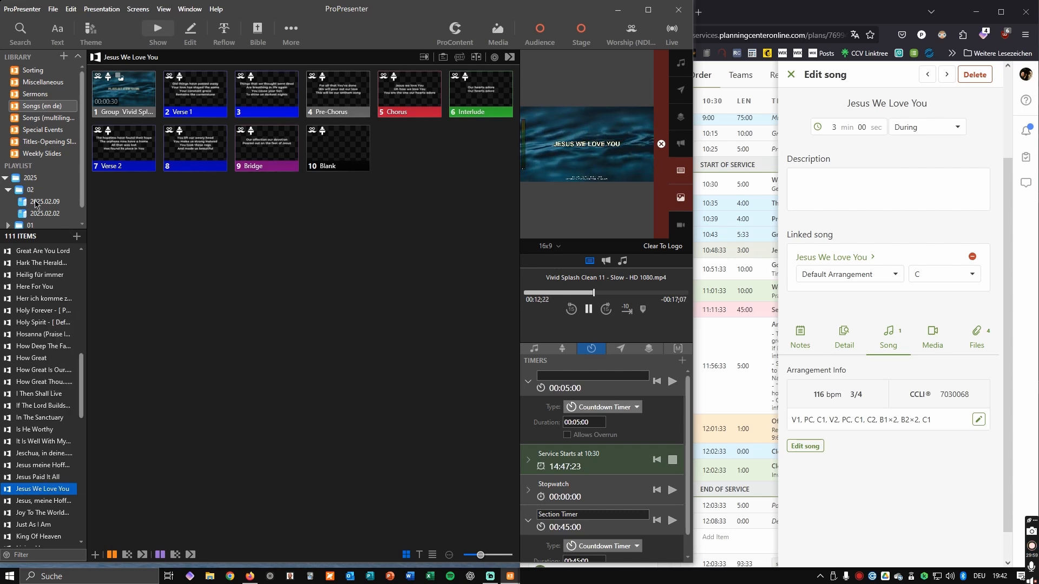
- Return to the 2025.02.09 playlist and display the Jesus We Love You arrangement
{"action": "left_click", "coordinate": [79, 204]}
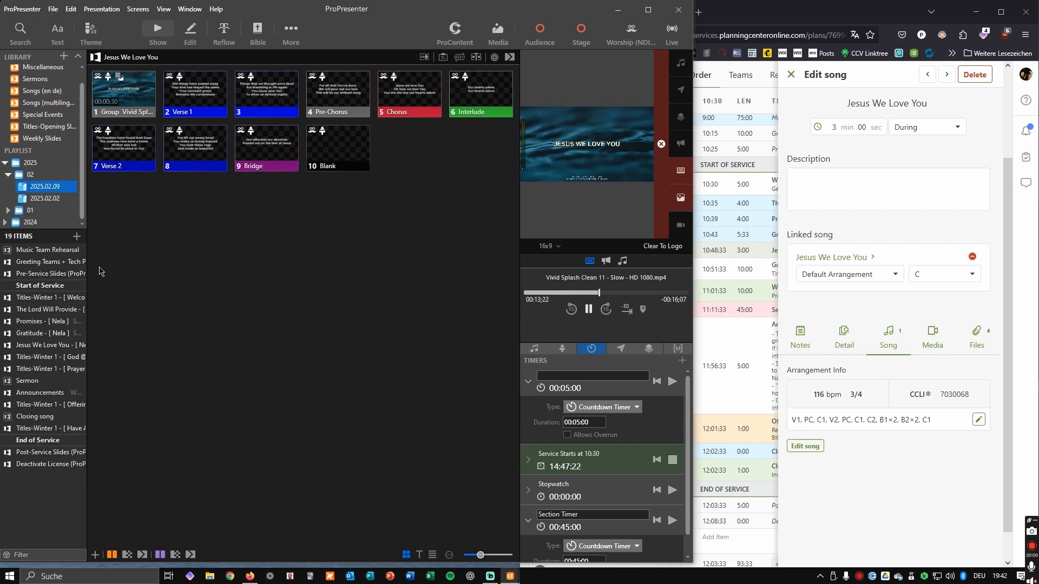
{"action": "left_click", "coordinate": [44, 350]}
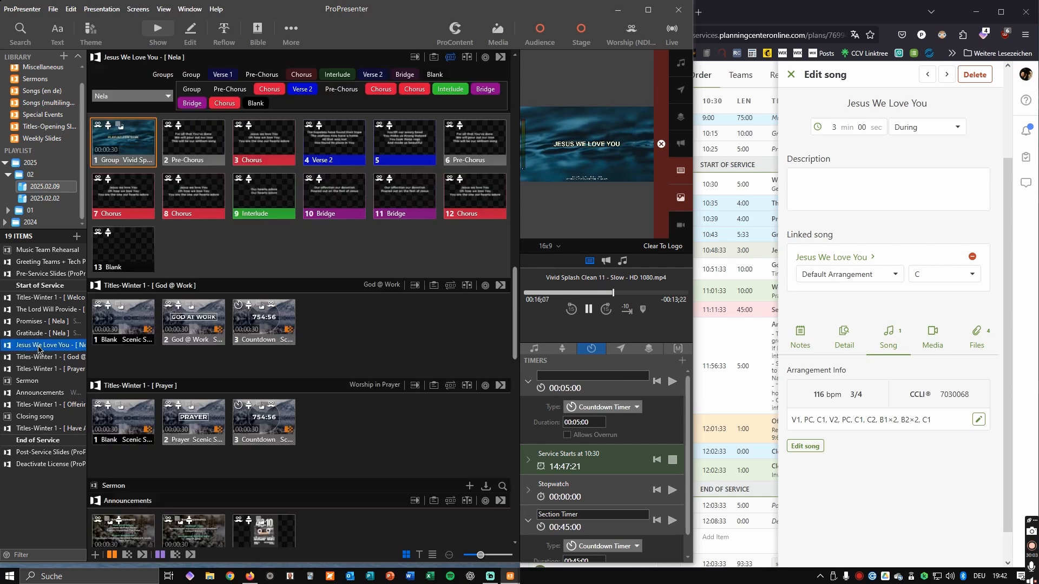
{"action": "scroll", "coordinate": [273, 273], "scroll_direction": "up", "scroll_amount": 1}
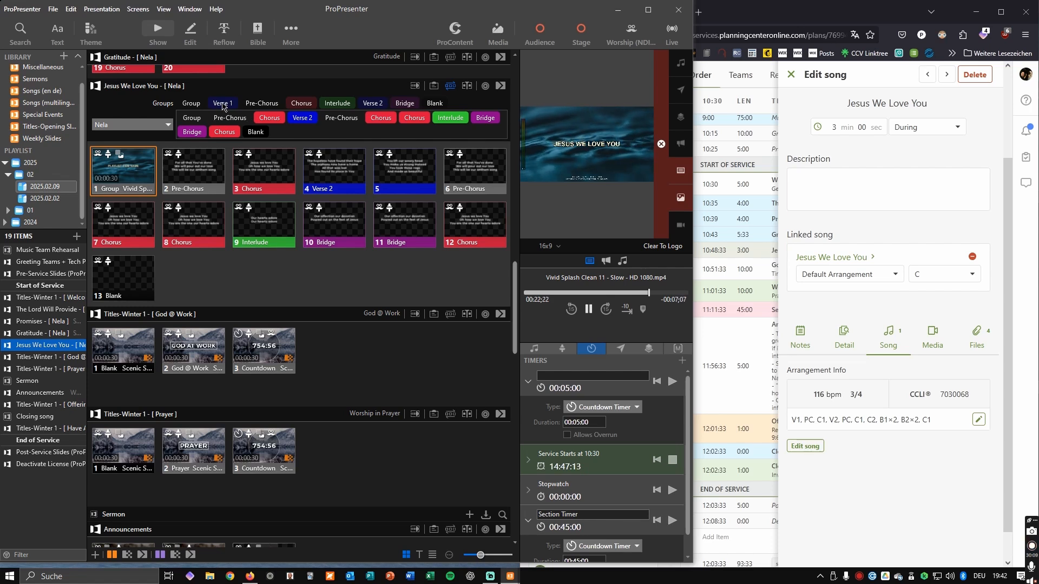
- Add Verse 1 after the opening Group in the Nela arrangement and open the lyrics PDF for Jesus We Love You
{"action": "left_click_drag", "start_coordinate": [218, 105], "coordinate": [215, 121]}
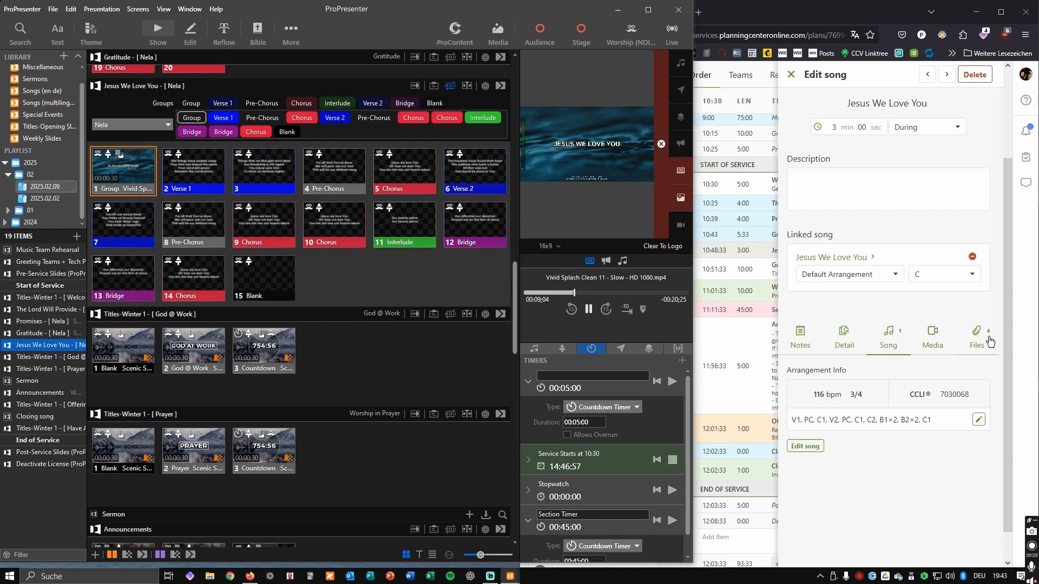
{"action": "left_click", "coordinate": [989, 340]}
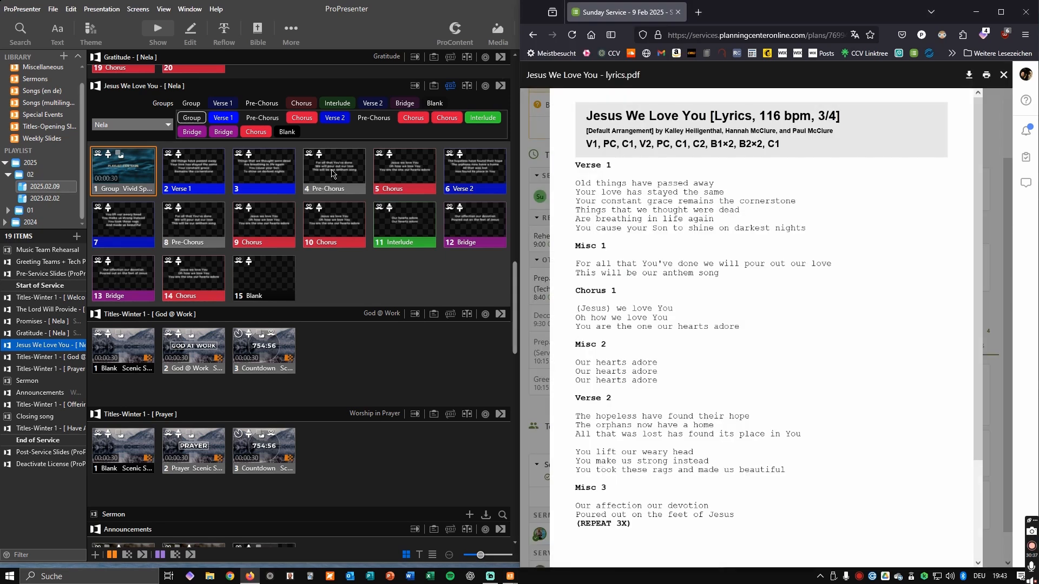
- Compare the Jesus We Love You slides, including the Pre-Chorus, with the song's lyrics sheet
{"action": "scroll", "coordinate": [747, 373], "scroll_direction": "down", "scroll_amount": 3}
{"action": "scroll", "coordinate": [762, 379], "scroll_direction": "up", "scroll_amount": 3}
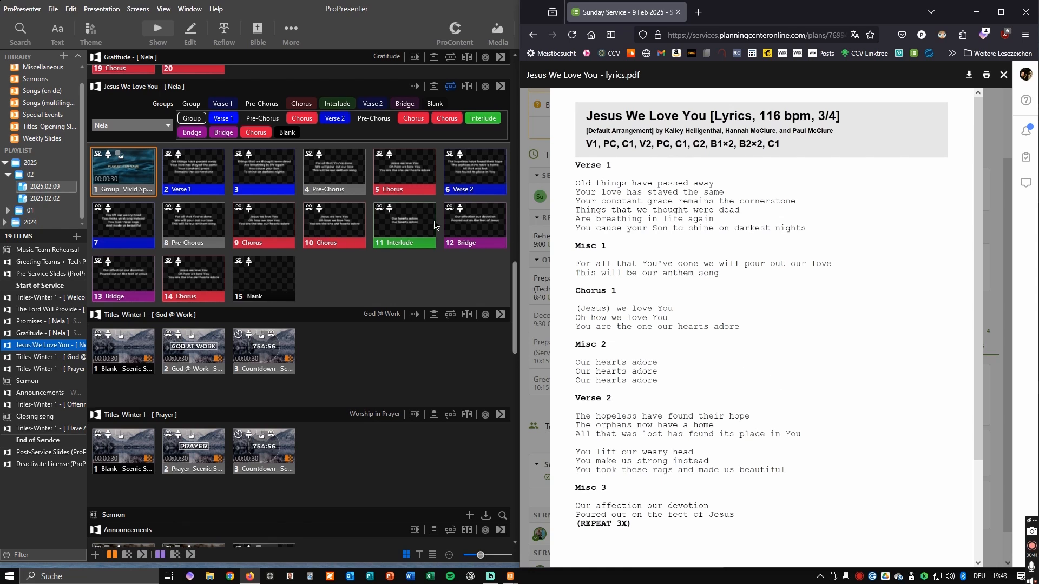
{"action": "scroll", "coordinate": [434, 225], "scroll_direction": "up", "scroll_amount": 1}
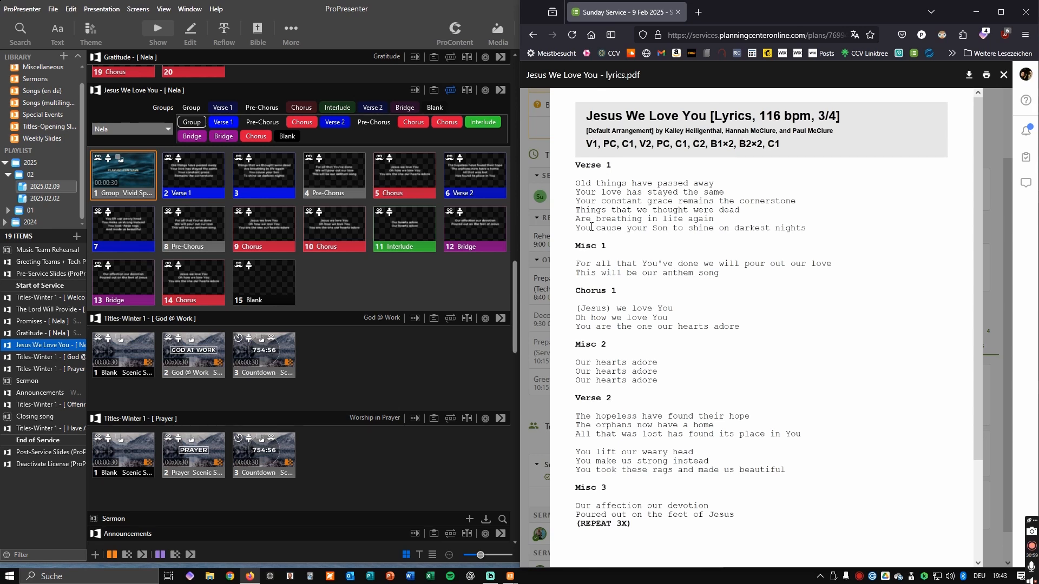
{"action": "left_click", "coordinate": [329, 185]}
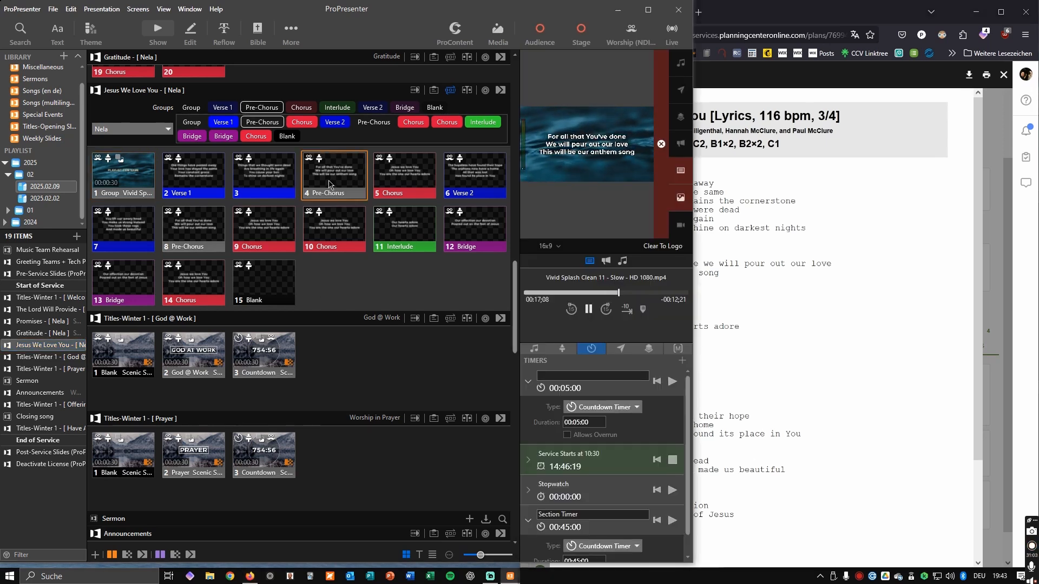
{"action": "left_click", "coordinate": [768, 232]}
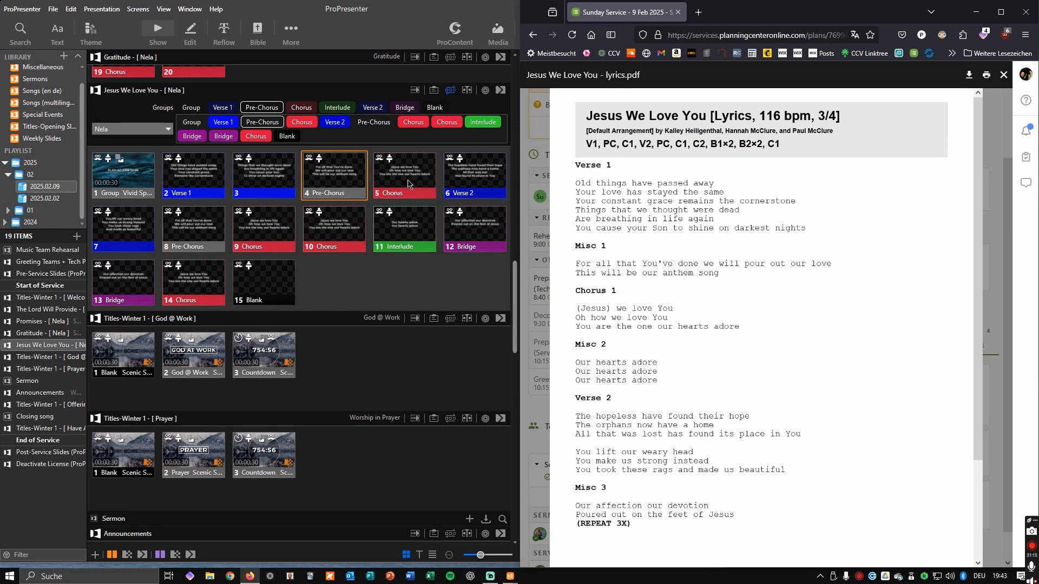
{"action": "left_click_drag", "start_coordinate": [301, 108], "coordinate": [319, 125]}
{"action": "left_click", "coordinate": [770, 306]}
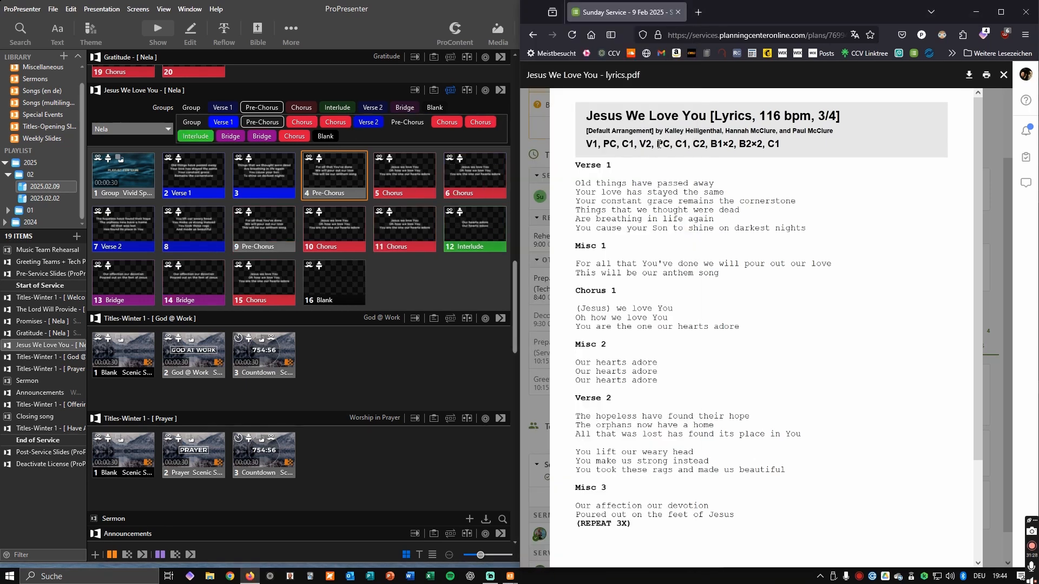
{"action": "left_click", "coordinate": [335, 123]}
{"action": "key", "text": "Delete"}
{"action": "left_click", "coordinate": [724, 145]}
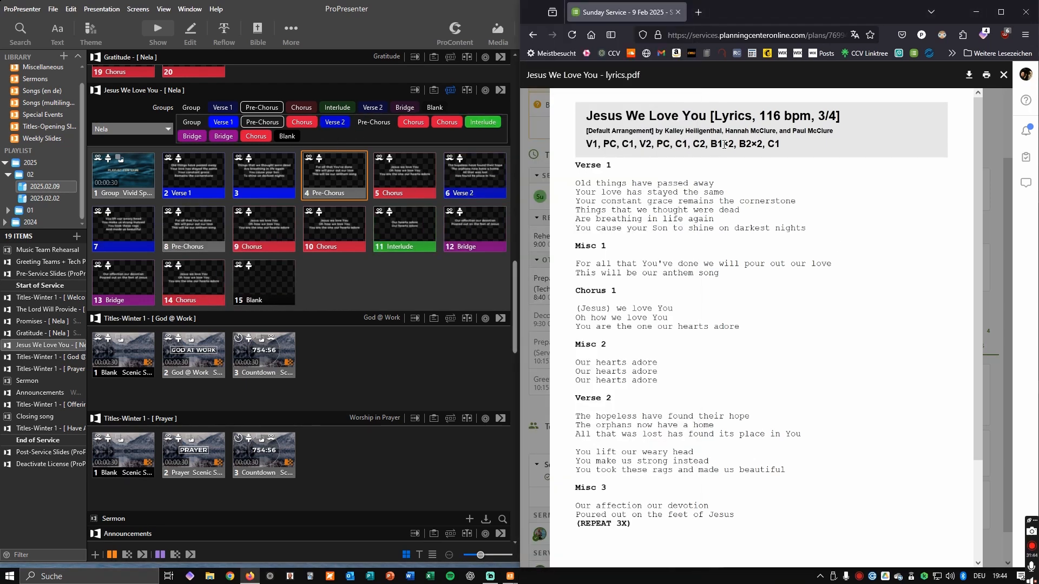
- Check the Bridge and Interlude slides against the lyrics sheet and add a second Interlude before the Bridge in the Nela arrangement
{"action": "left_click", "coordinate": [466, 224]}
{"action": "left_click", "coordinate": [741, 289]}
{"action": "left_click", "coordinate": [123, 282]}
{"action": "left_click", "coordinate": [387, 233]}
{"action": "left_click", "coordinate": [732, 160]}
{"action": "left_click_drag", "start_coordinate": [339, 109], "coordinate": [499, 123]}
{"action": "left_click", "coordinate": [732, 162]}
- In the Reflow editor, extend the Interlude text so that "Our hearts adore" is repeated on three lines
{"action": "left_click", "coordinate": [223, 34]}
{"action": "scroll", "coordinate": [187, 321], "scroll_direction": "down", "scroll_amount": 5}
{"action": "scroll", "coordinate": [187, 322], "scroll_direction": "down", "scroll_amount": 5}
{"action": "triple_click", "coordinate": [187, 371]}
{"action": "key", "text": "ctrl+c"}
{"action": "key", "text": "ctrl+v"}
{"action": "key", "text": "ctrl+v"}
{"action": "scroll", "coordinate": [211, 429], "scroll_direction": "down", "scroll_amount": 4}
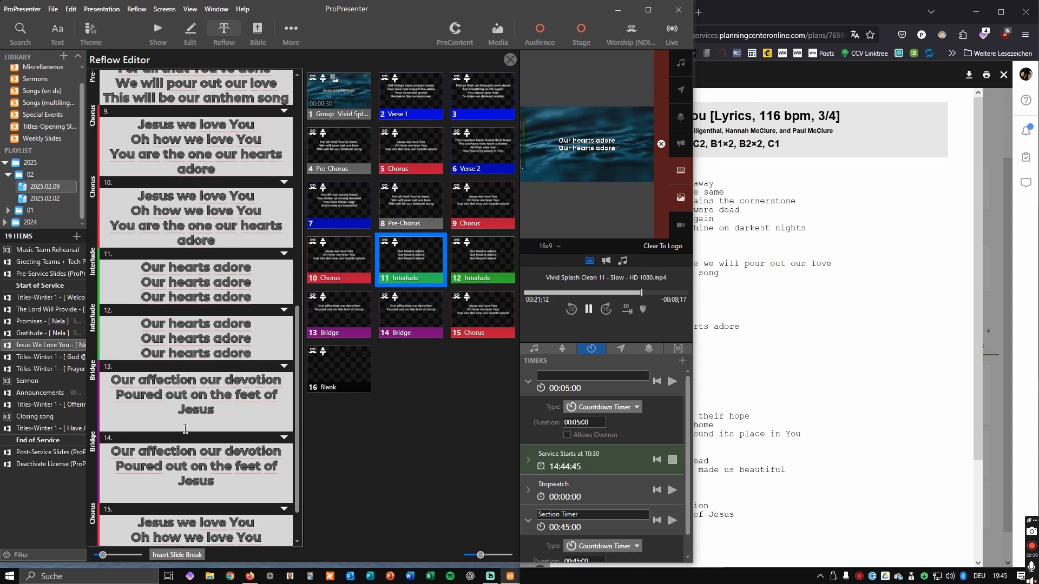
- Remove the blank space after "Poured out on the feet of Jesus" in the Bridge text and review the remaining slides
{"action": "left_click", "coordinate": [219, 411]}
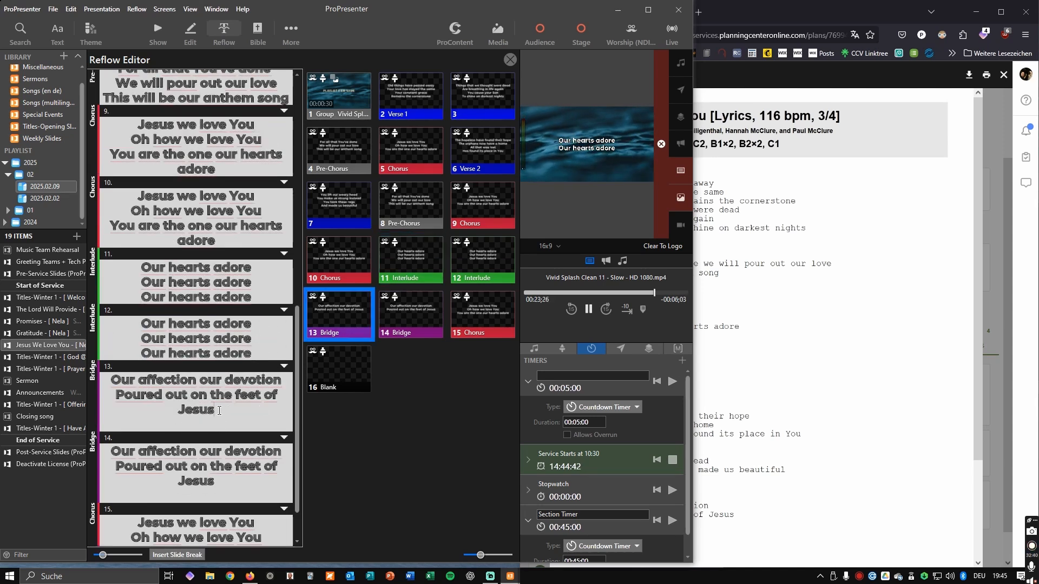
{"action": "scroll", "coordinate": [238, 414], "scroll_direction": "down", "scroll_amount": 1}
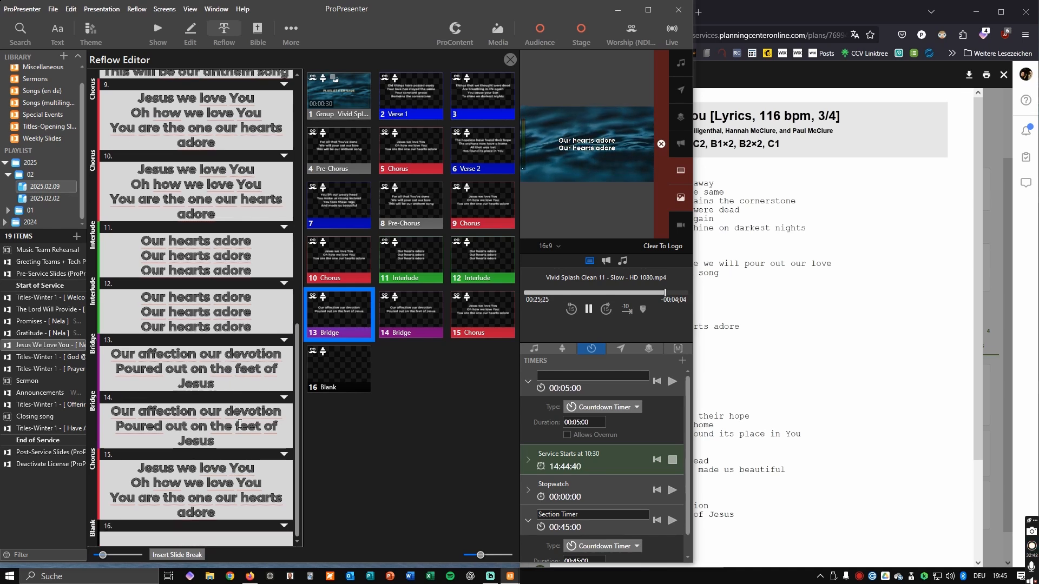
{"action": "scroll", "coordinate": [240, 424], "scroll_direction": "up", "scroll_amount": 10}
{"action": "scroll", "coordinate": [249, 409], "scroll_direction": "up", "scroll_amount": 10}
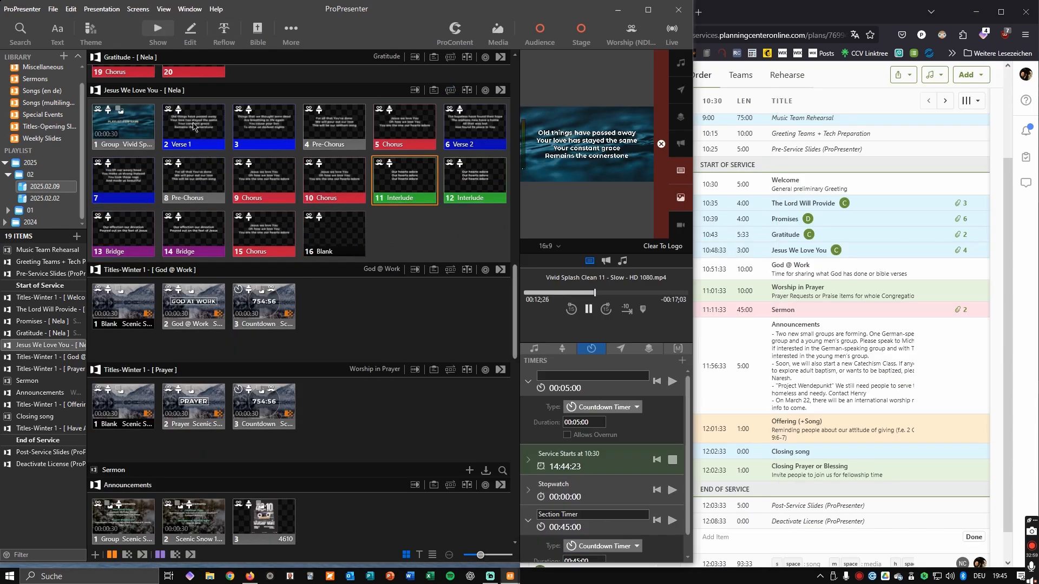
- Delete the Blank slide at the end of Jesus We Love You
{"action": "left_click", "coordinate": [331, 237]}
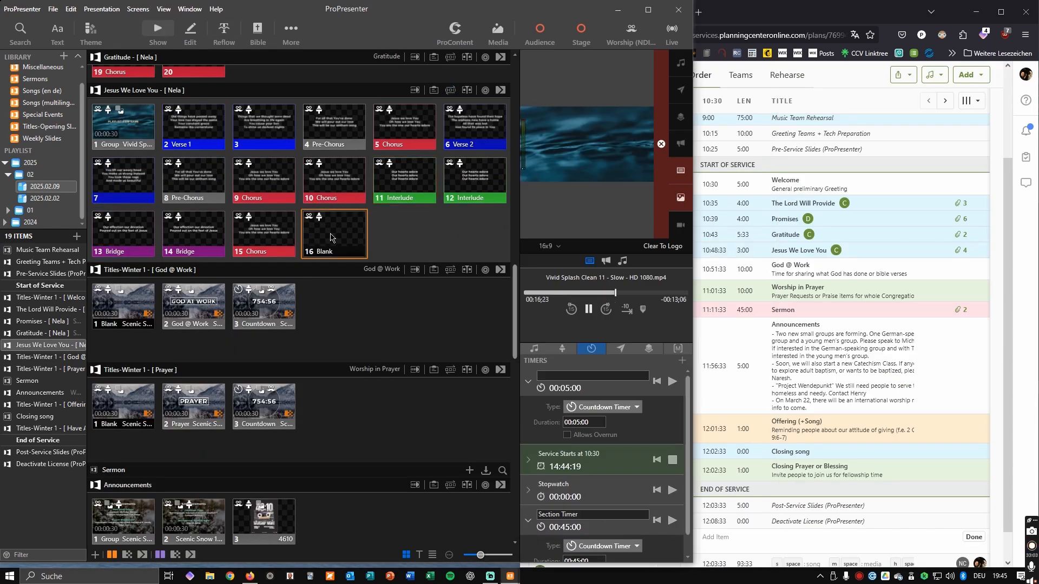
{"action": "scroll", "coordinate": [331, 235], "scroll_direction": "up", "scroll_amount": 2}
{"action": "left_click_drag", "start_coordinate": [380, 300], "coordinate": [349, 293]}
{"action": "key", "text": "Delete"}
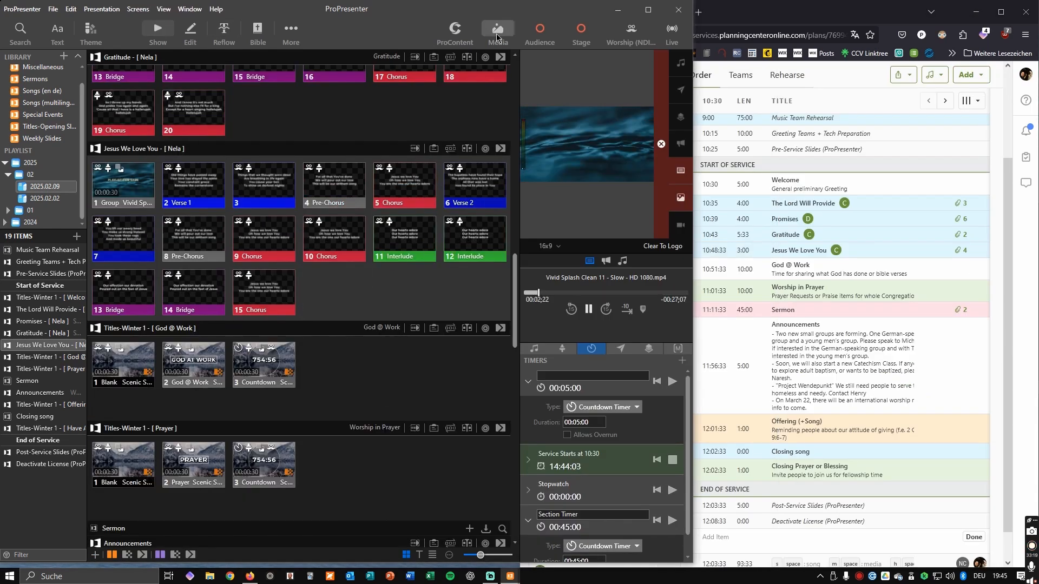
- Try the Spark Party 18 - Fast - HD 1080 background on the Chorus slides and remove it again
{"action": "left_click", "coordinate": [497, 39]}
{"action": "left_click_drag", "start_coordinate": [238, 481], "coordinate": [265, 243]}
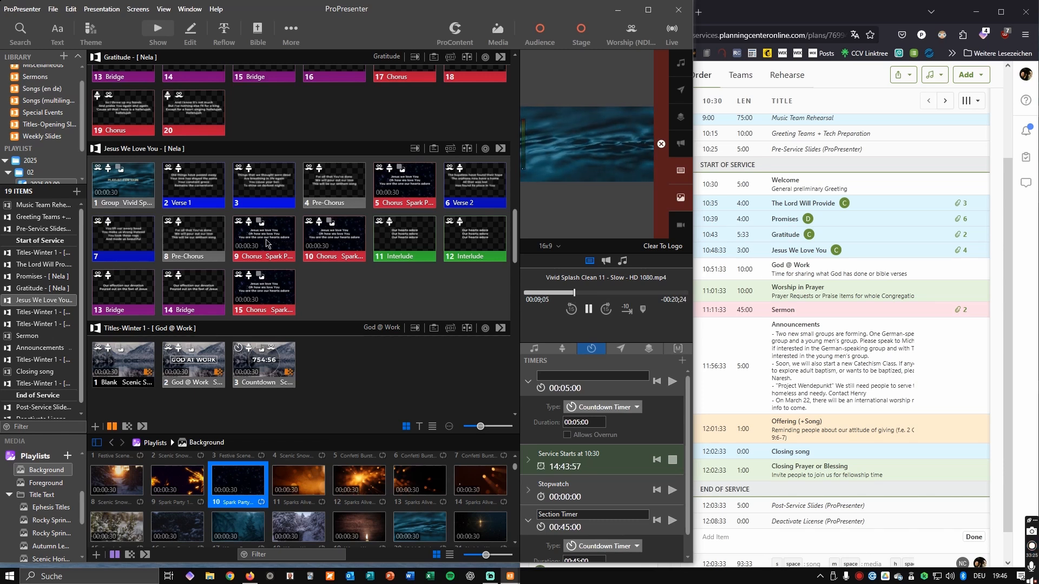
{"action": "right_click", "coordinate": [278, 229]}
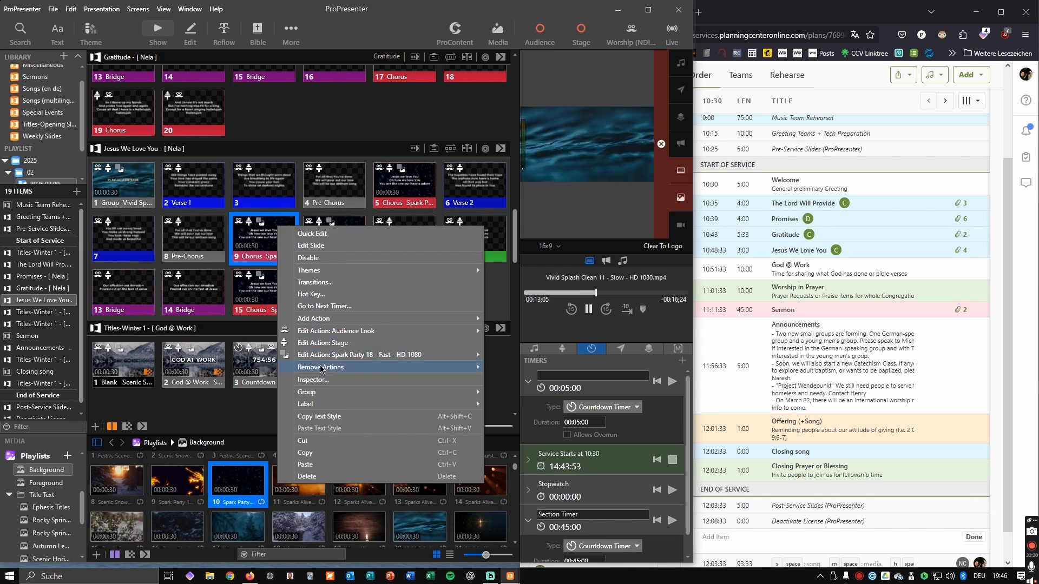
{"action": "mouse_move", "coordinate": [321, 369]}
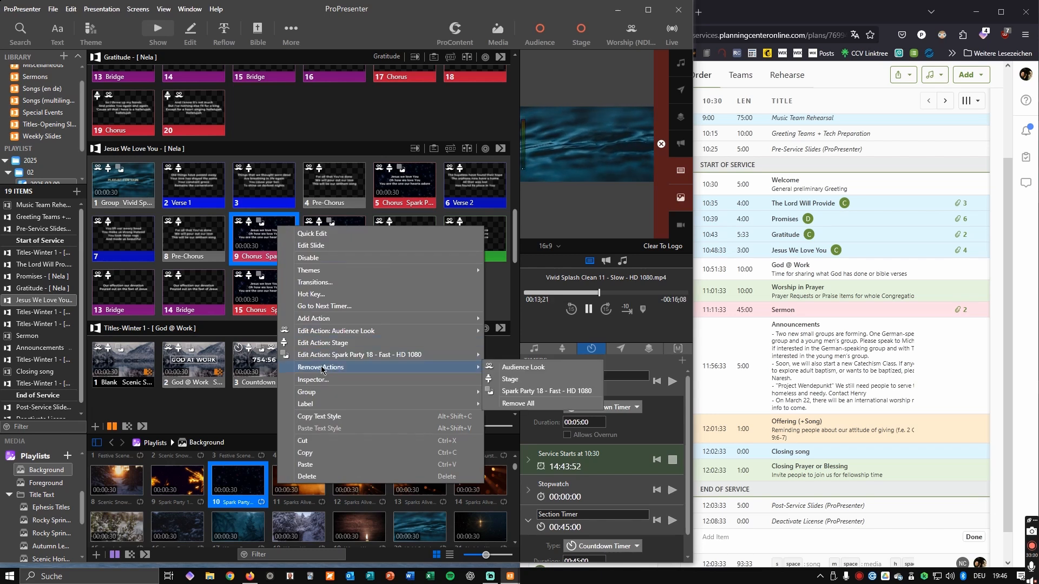
{"action": "left_click", "coordinate": [561, 391]}
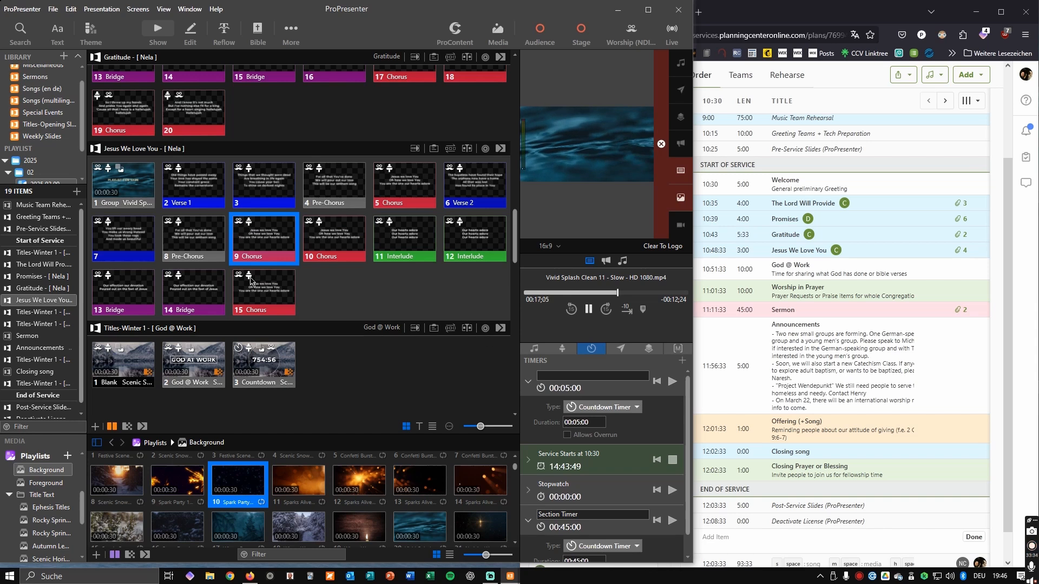
{"action": "left_click", "coordinate": [253, 244]}
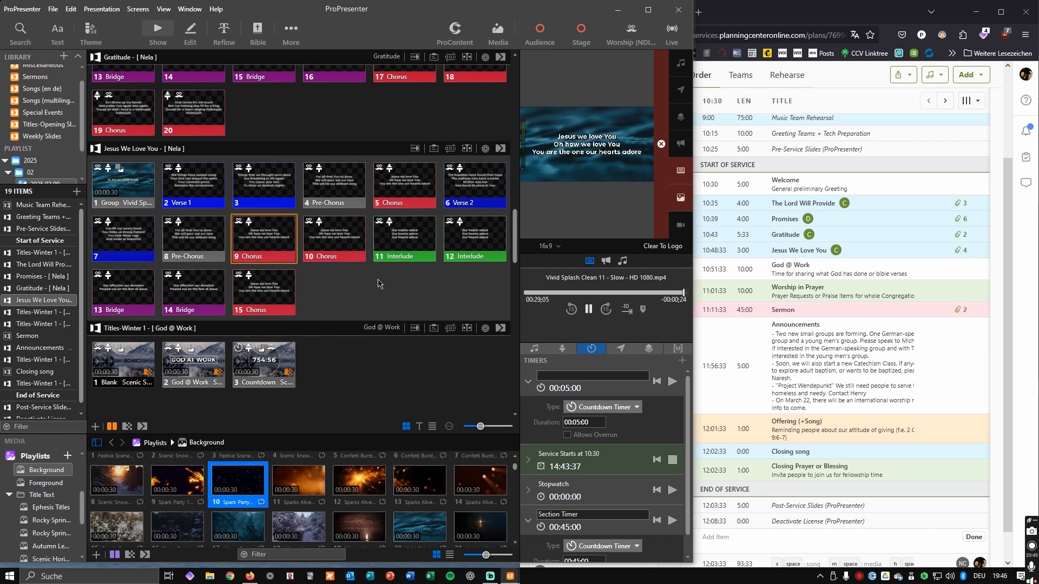
- Go to the Closing song placeholder in the playlist and check the matching entry in the Planning Center plan
{"action": "scroll", "coordinate": [362, 276], "scroll_direction": "down", "scroll_amount": 2}
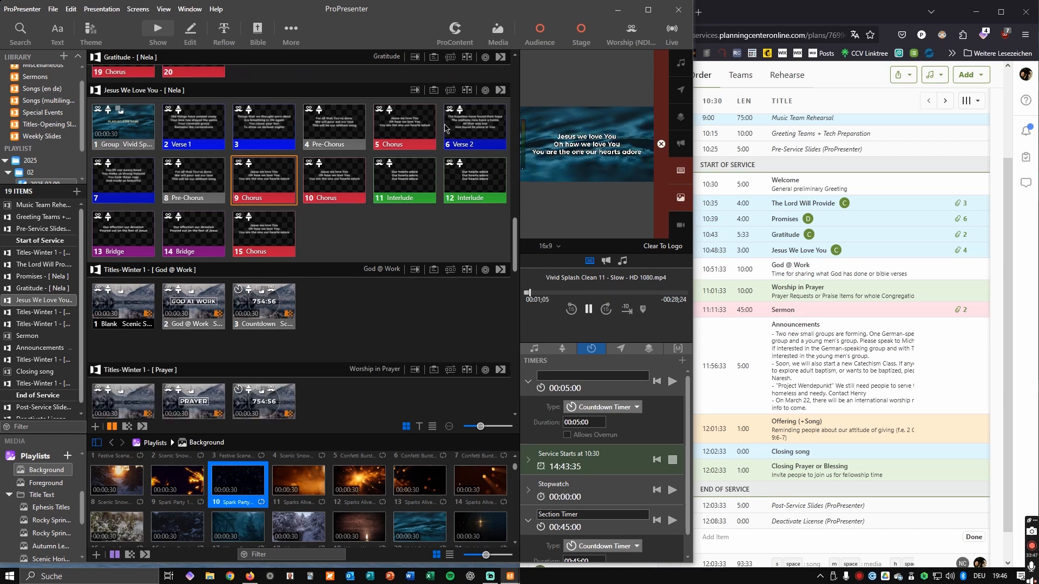
{"action": "scroll", "coordinate": [156, 260], "scroll_direction": "up", "scroll_amount": 2}
{"action": "scroll", "coordinate": [42, 324], "scroll_direction": "down", "scroll_amount": 1}
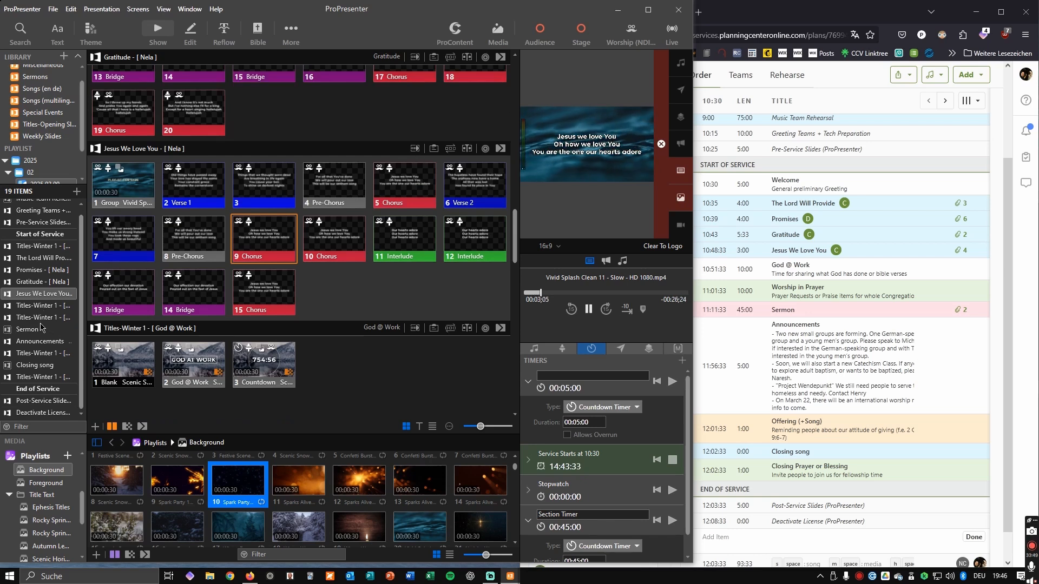
{"action": "left_click", "coordinate": [35, 365]}
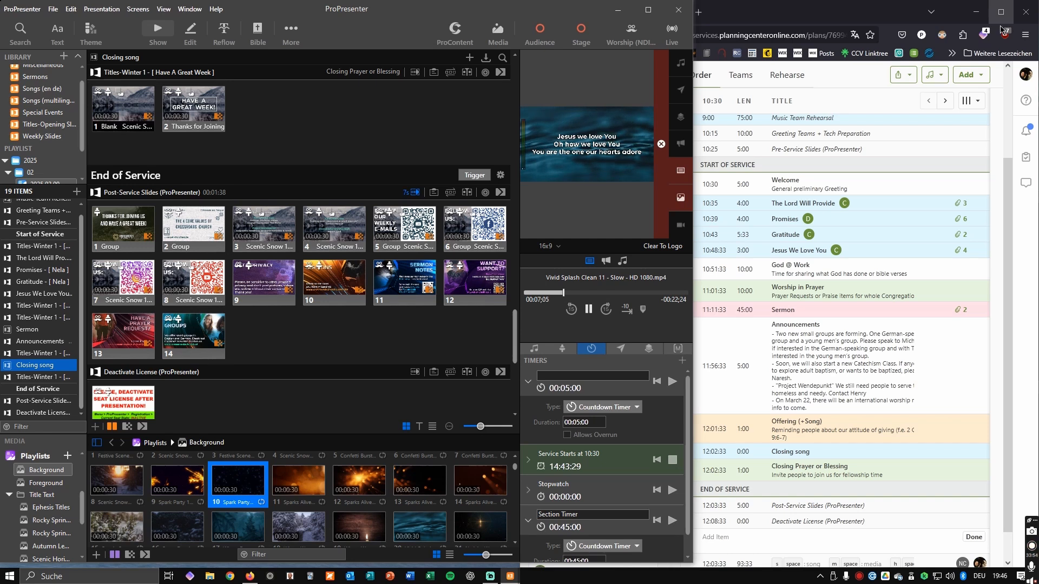
{"action": "left_click", "coordinate": [891, 23]}
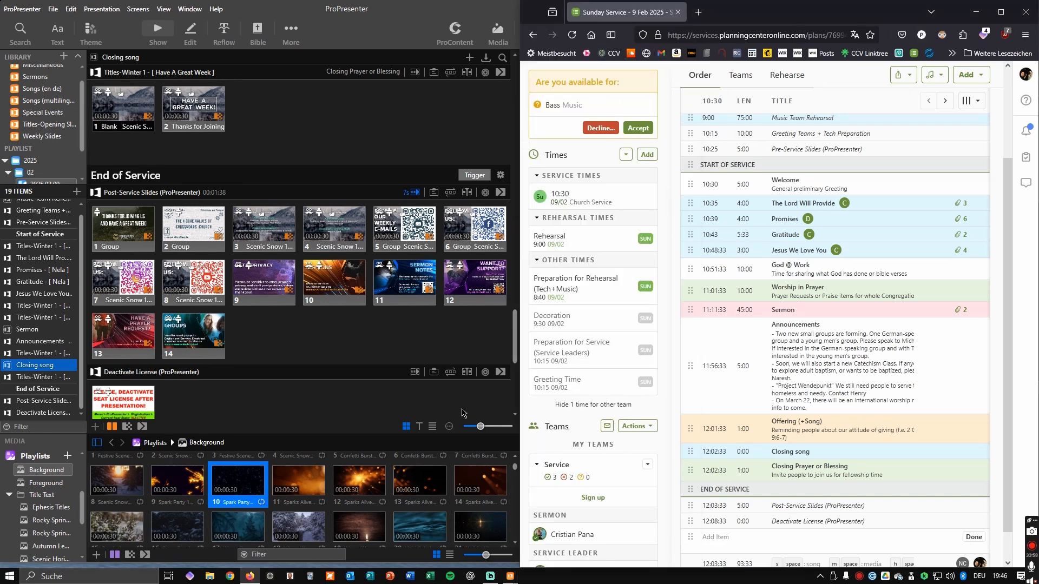
{"action": "left_click", "coordinate": [270, 576]}
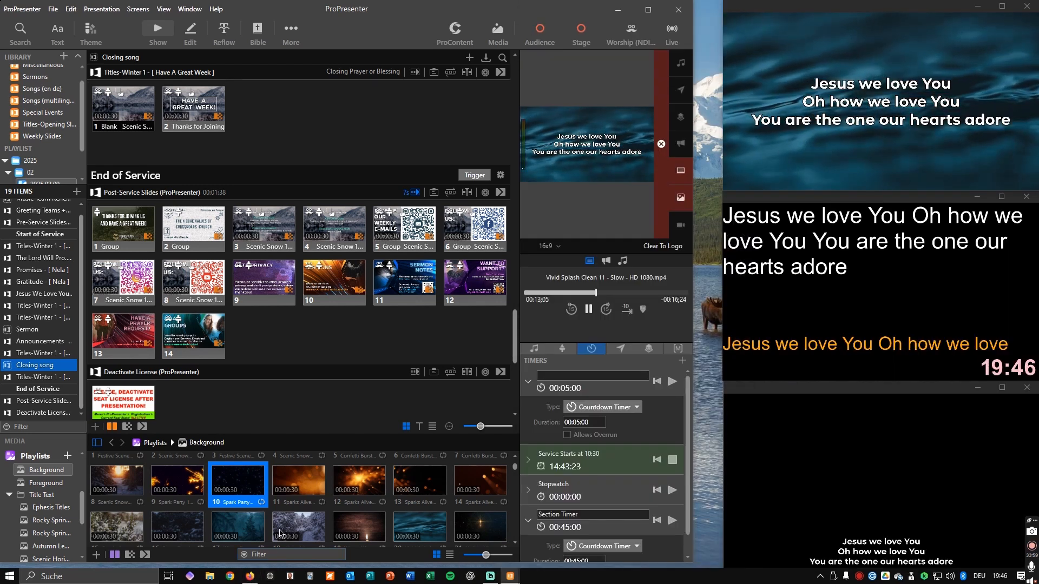
- Add Der Löwe und das Lamm from the Songs (en de) library to the 2025.02.09 playlist, directly before the Closing song placeholder
{"action": "left_click", "coordinate": [28, 89]}
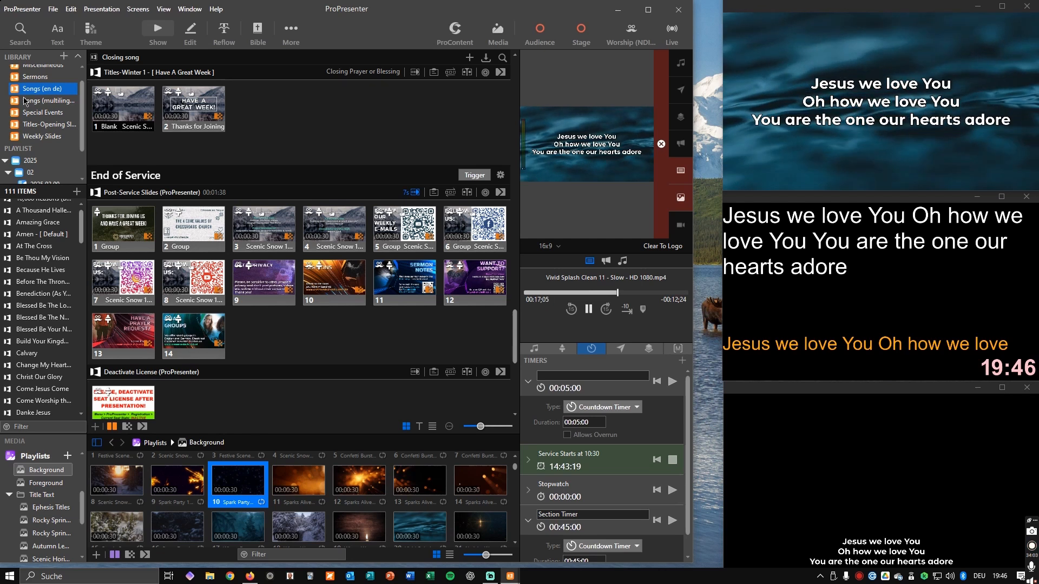
{"action": "scroll", "coordinate": [35, 359], "scroll_direction": "down", "scroll_amount": 1}
{"action": "scroll", "coordinate": [35, 360], "scroll_direction": "down", "scroll_amount": 5}
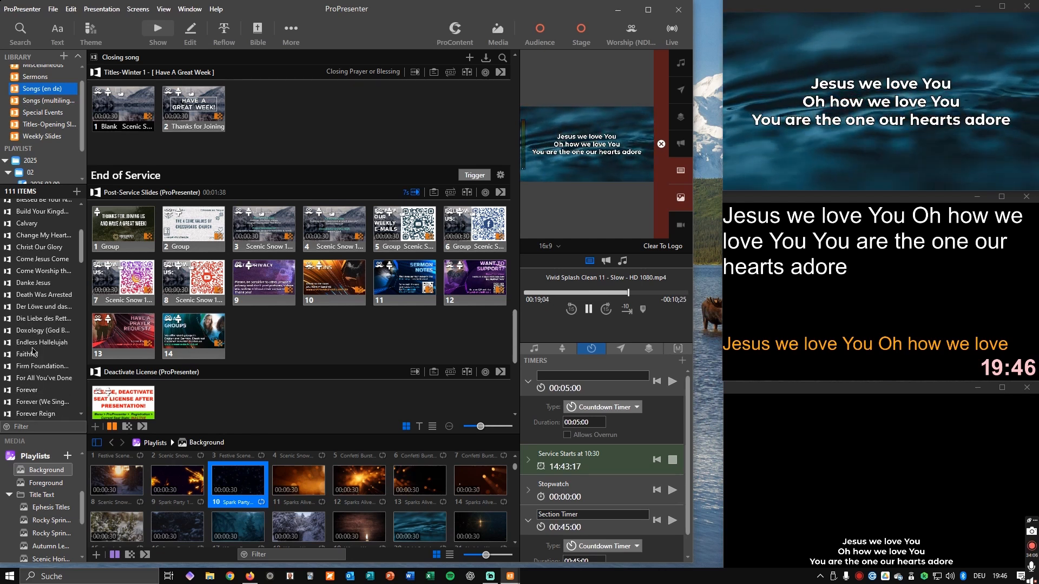
{"action": "left_click_drag", "start_coordinate": [48, 279], "coordinate": [52, 141]}
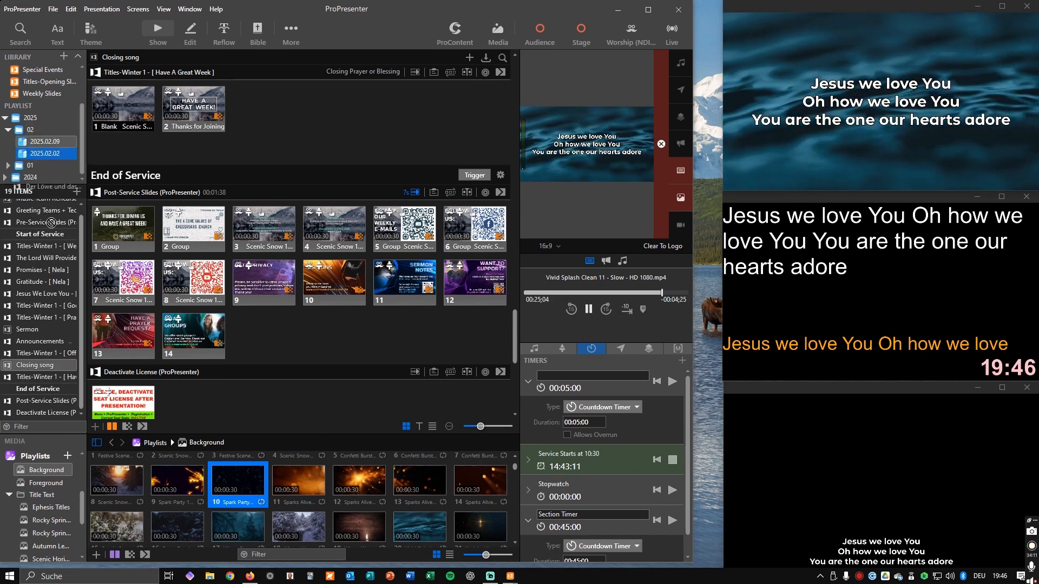
{"action": "left_click_drag", "start_coordinate": [36, 371], "coordinate": [36, 371]}
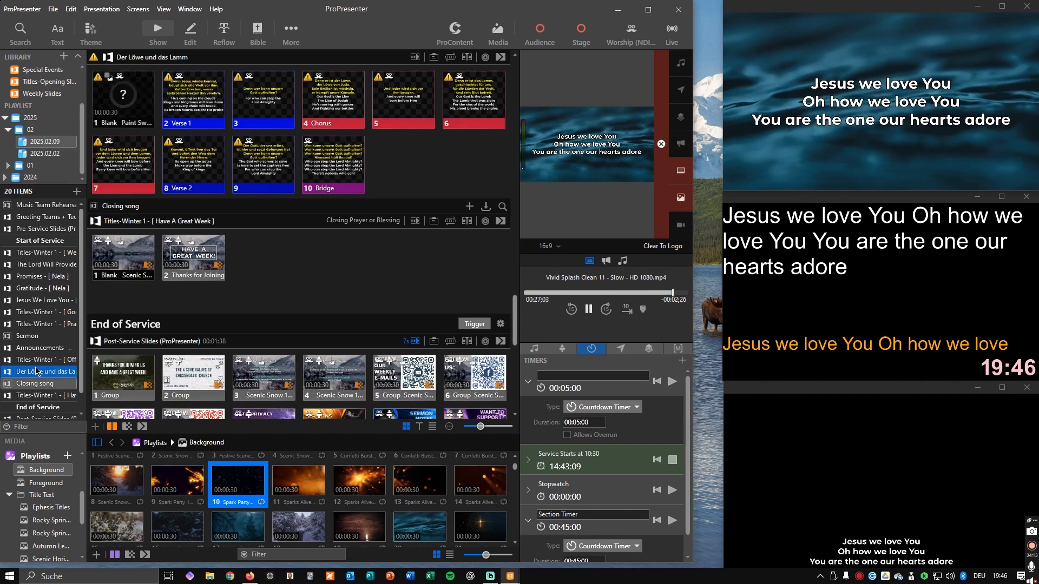
- Resize Der Löwe und das Lamm to the 16x9 screen size of 1920 x 1080
{"action": "scroll", "coordinate": [366, 263], "scroll_direction": "up", "scroll_amount": 2}
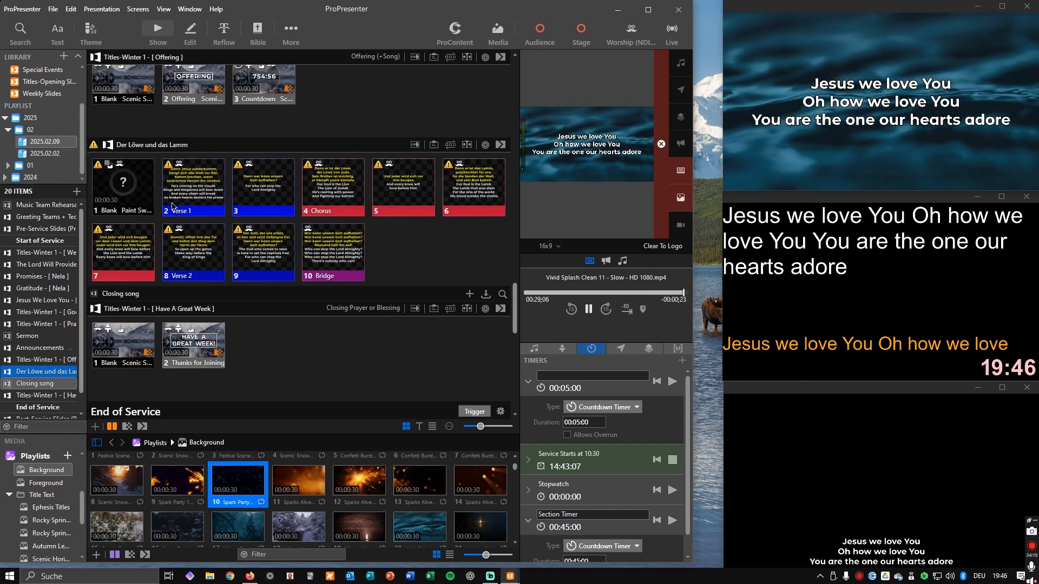
{"action": "right_click", "coordinate": [24, 379]}
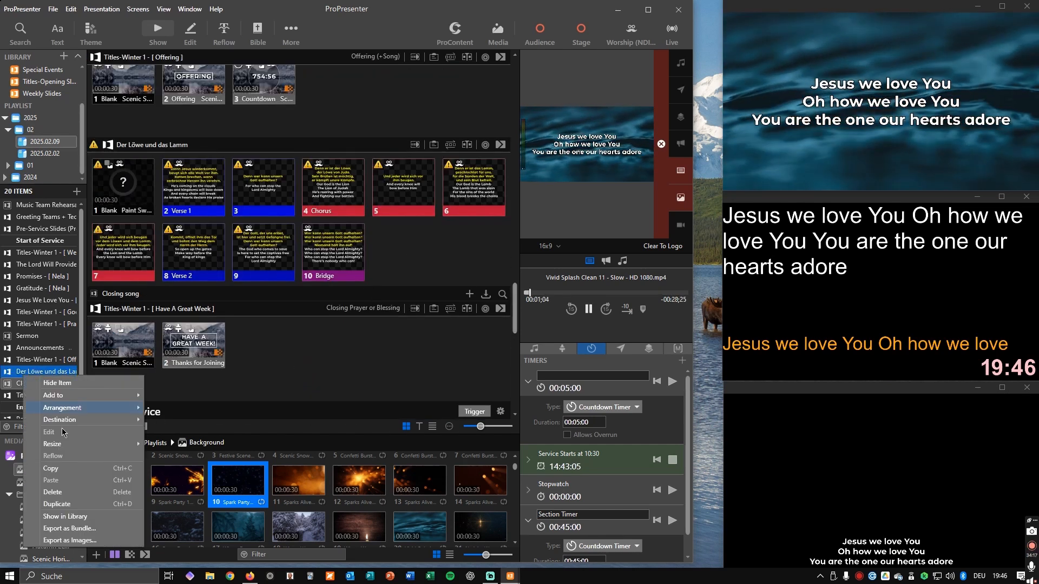
{"action": "mouse_move", "coordinate": [70, 449]}
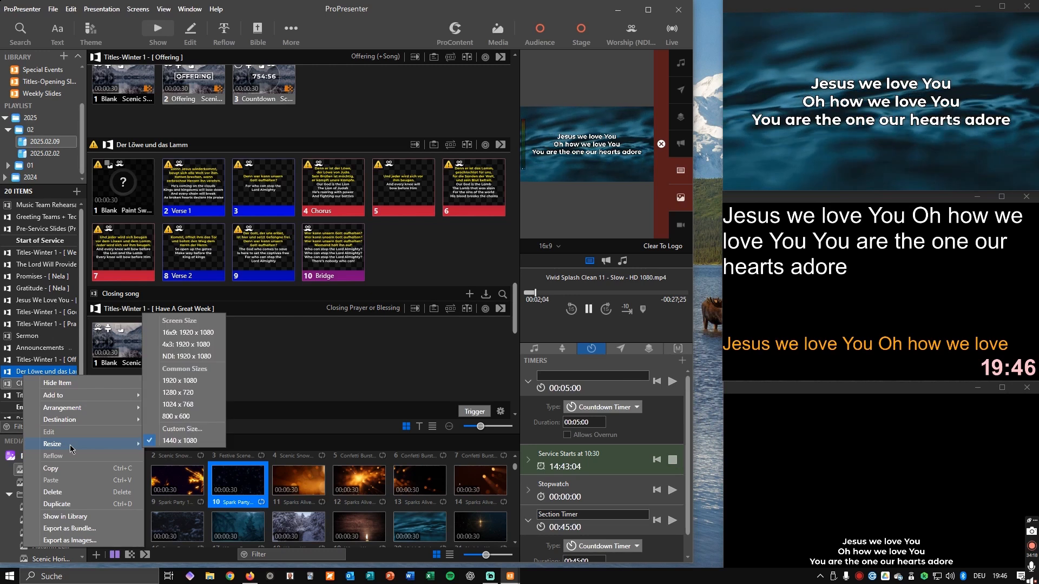
{"action": "left_click", "coordinate": [187, 332]}
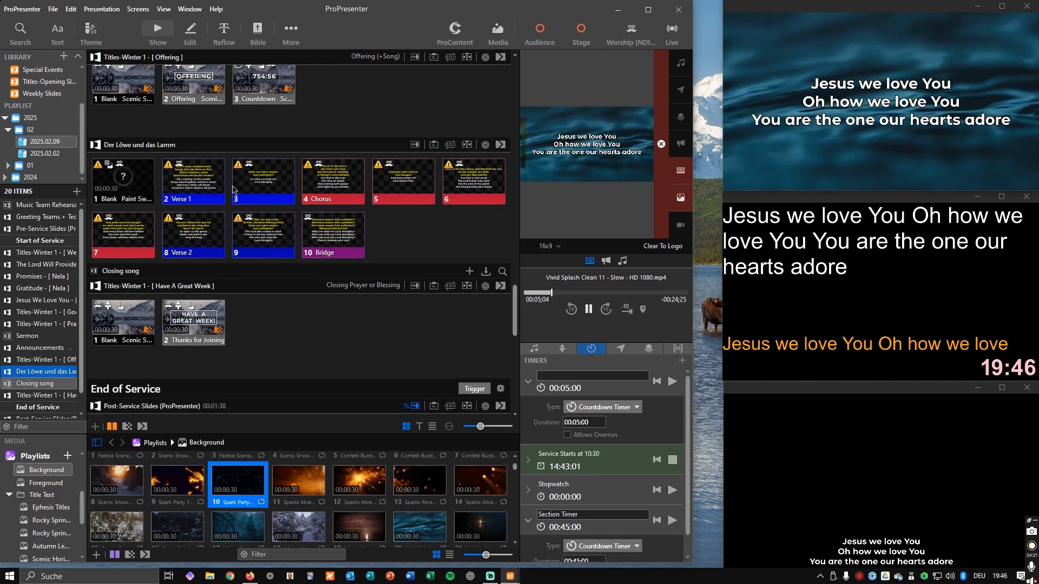
{"action": "scroll", "coordinate": [230, 259], "scroll_direction": "up", "scroll_amount": 3}
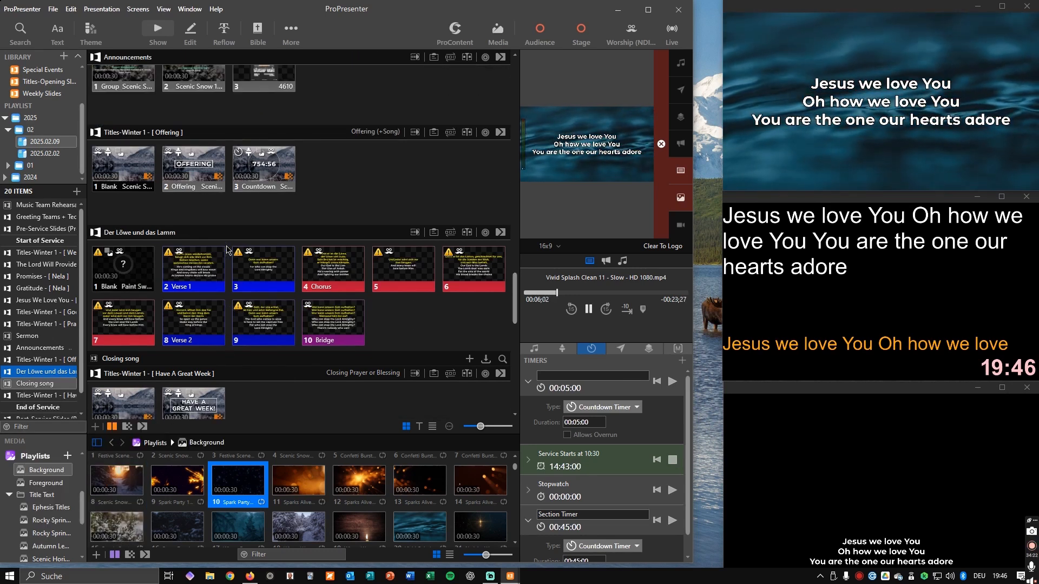
- Delete the Blank slide with the missing Paint Sweeps background from the start of Der Löwe und das Lamm
{"action": "left_click", "coordinate": [101, 276]}
{"action": "right_click", "coordinate": [106, 277]}
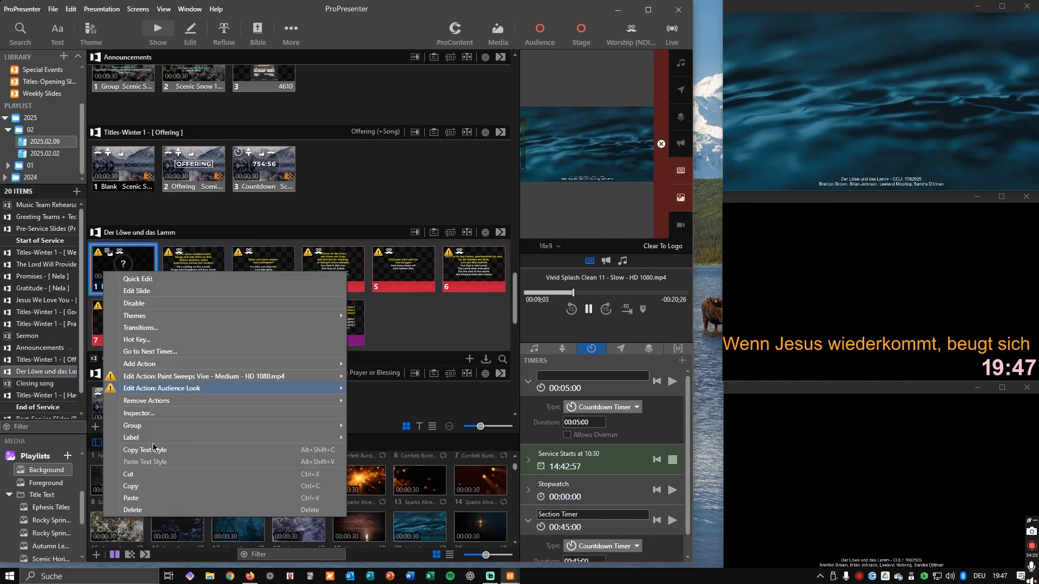
{"action": "left_click", "coordinate": [145, 509]}
{"action": "scroll", "coordinate": [215, 260], "scroll_direction": "up", "scroll_amount": 4}
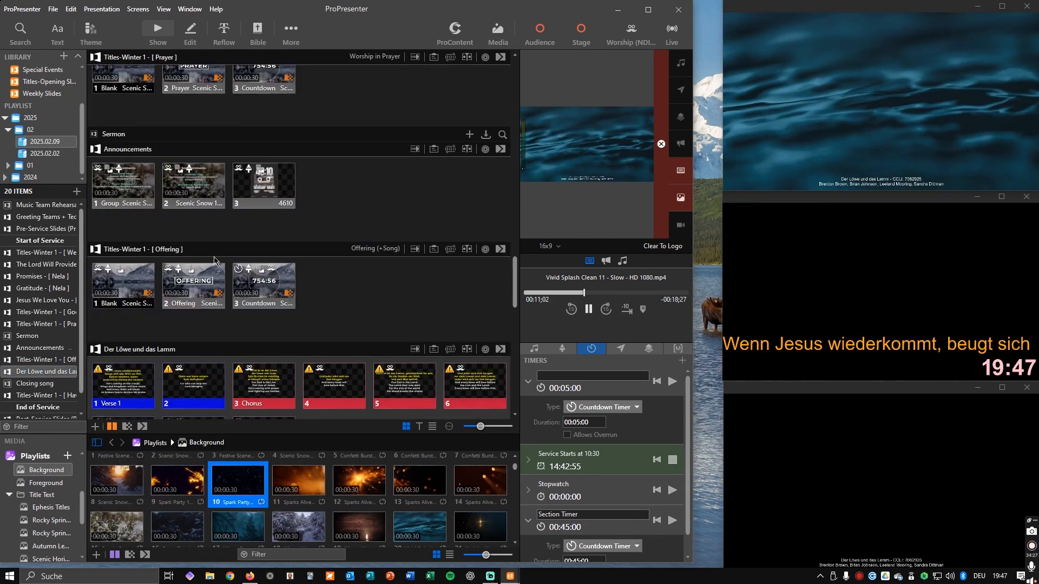
- Copy the title slide of Jesus We Love You and paste it after the Bridge slide of Der Löwe und das Lamm
{"action": "scroll", "coordinate": [215, 260], "scroll_direction": "up", "scroll_amount": 15}
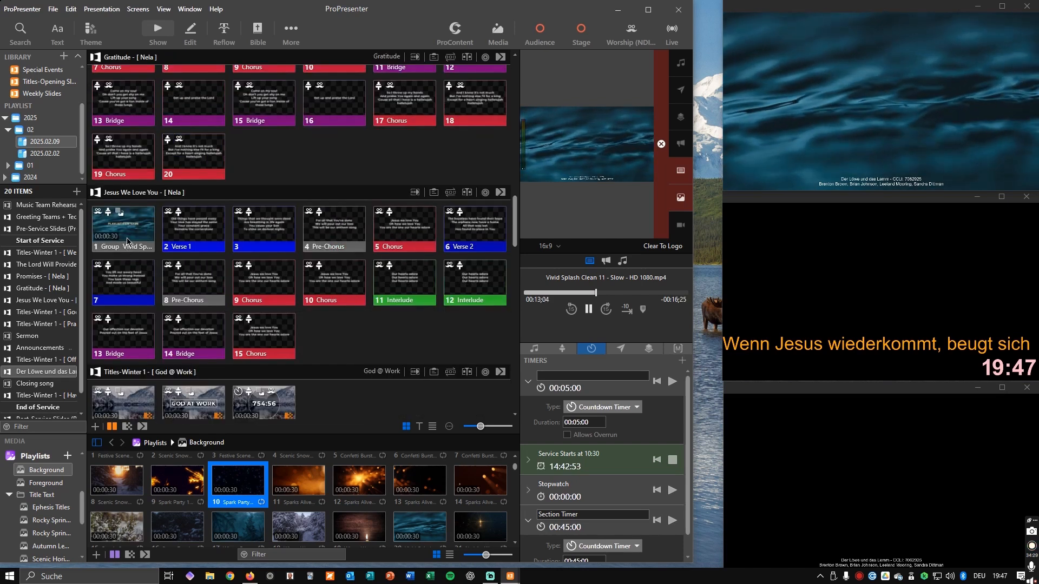
{"action": "left_click", "coordinate": [126, 233]}
{"action": "right_click", "coordinate": [126, 234]}
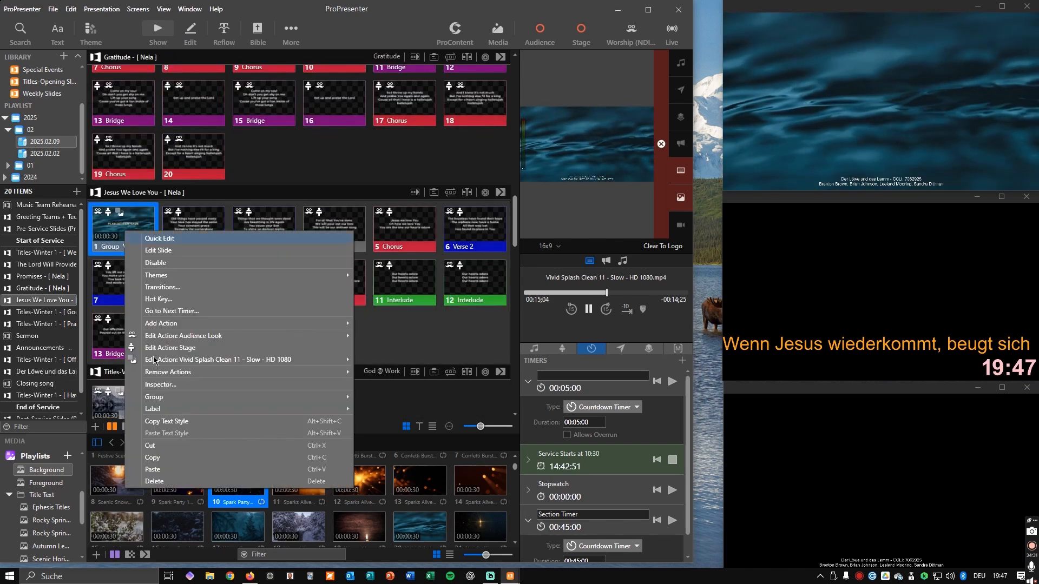
{"action": "left_click", "coordinate": [157, 469]}
{"action": "scroll", "coordinate": [212, 406], "scroll_direction": "down", "scroll_amount": 15}
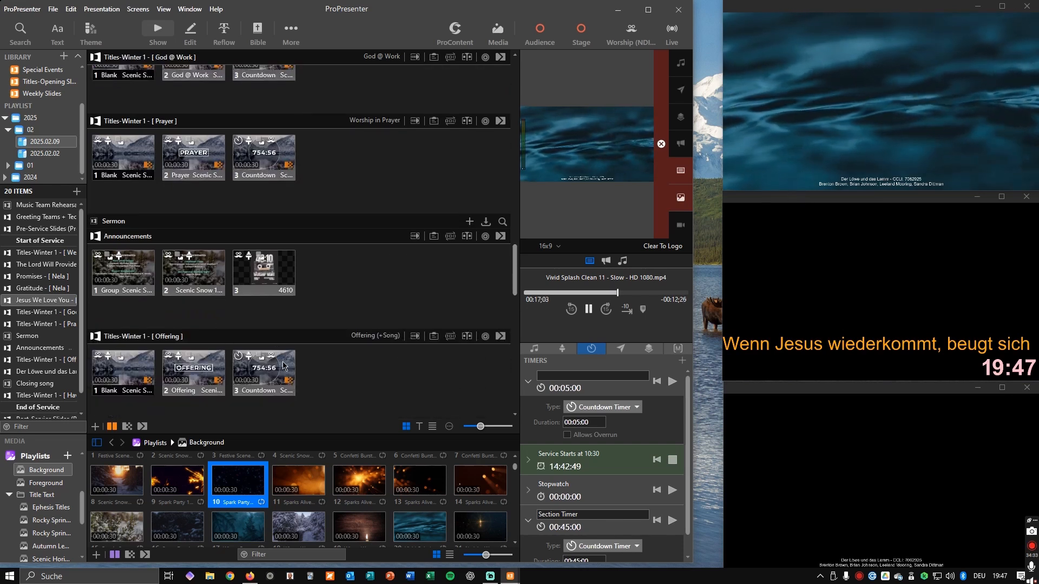
{"action": "scroll", "coordinate": [286, 366], "scroll_direction": "down", "scroll_amount": 1}
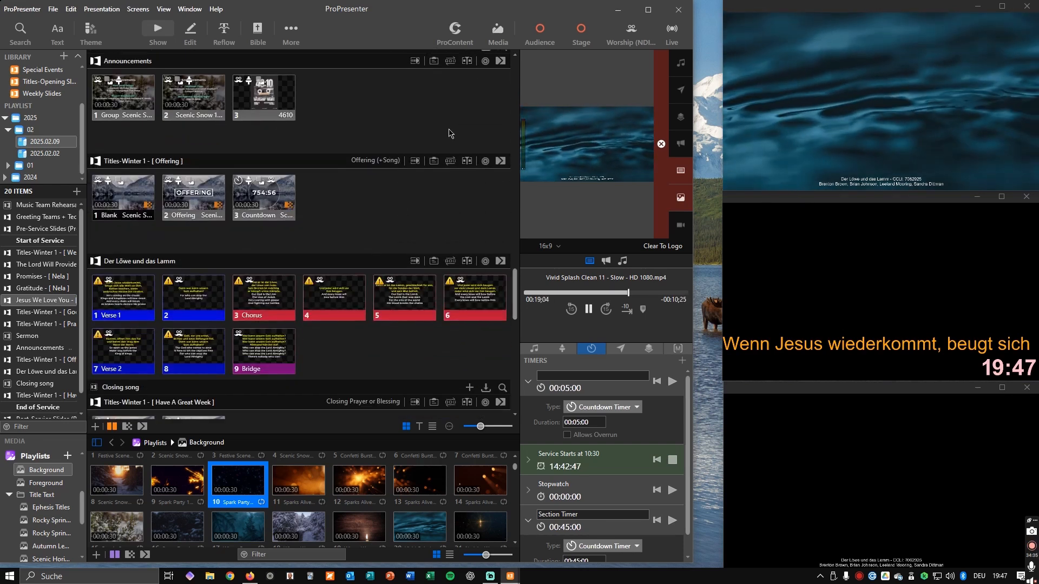
{"action": "left_click", "coordinate": [496, 29]}
{"action": "left_click", "coordinate": [255, 347]}
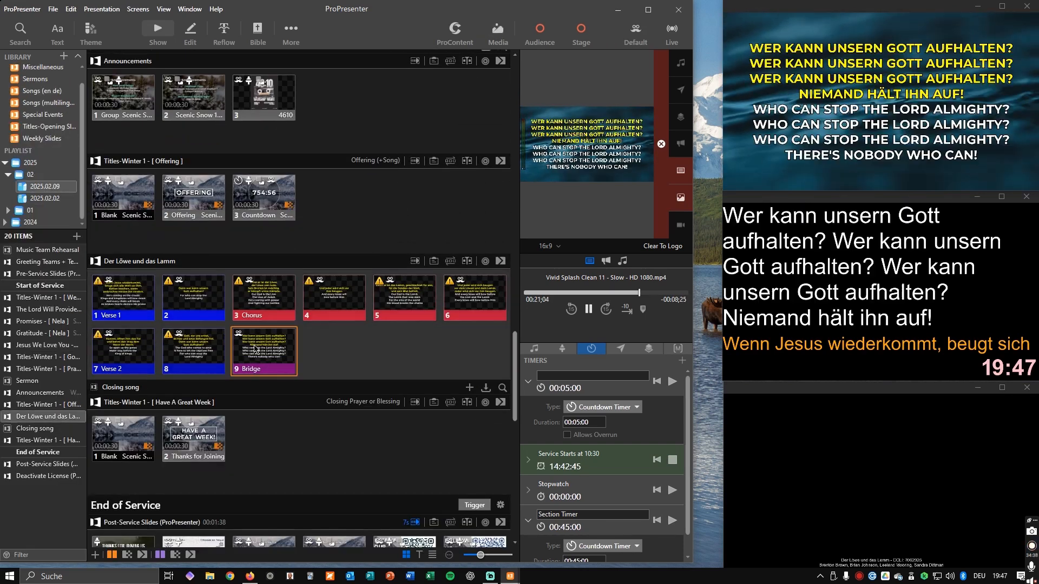
{"action": "right_click", "coordinate": [257, 350]}
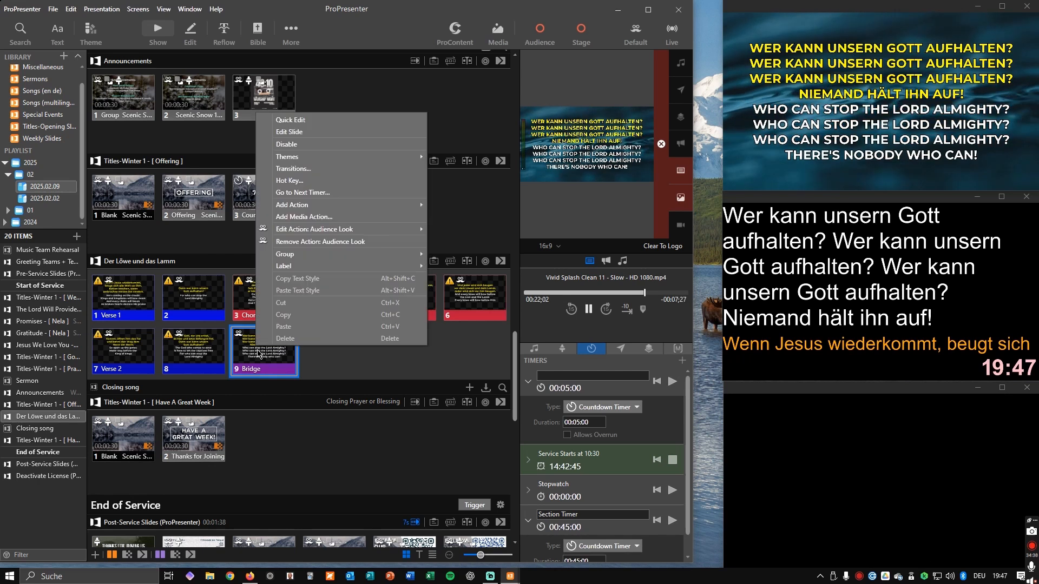
{"action": "left_click", "coordinate": [290, 336]}
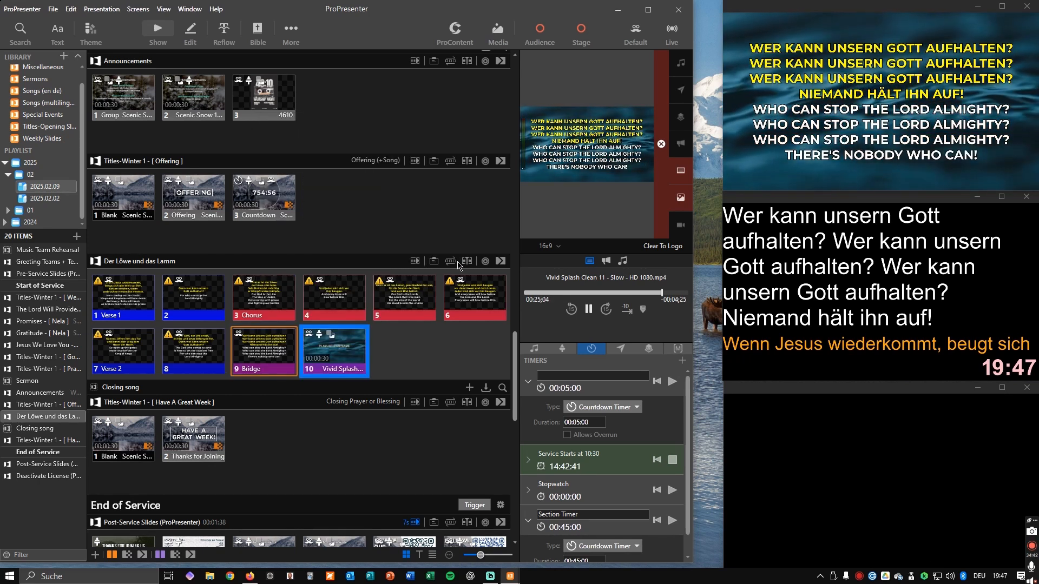
- Show the arrangement options of Der Löwe und das Lamm, then move the pasted title slide to the start and display it
{"action": "left_click", "coordinate": [450, 261]}
{"action": "left_click_drag", "start_coordinate": [322, 381], "coordinate": [95, 339]}
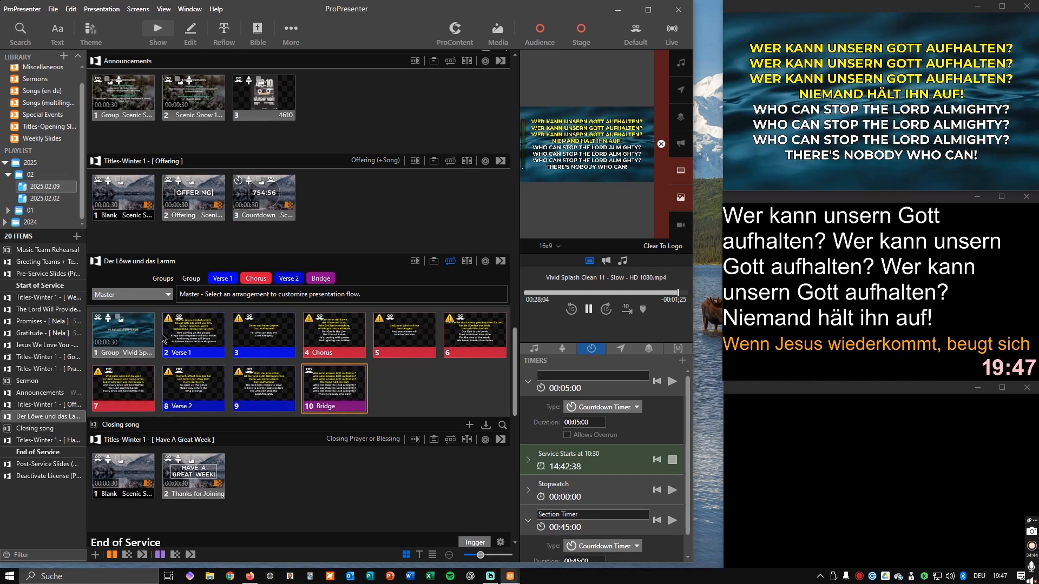
{"action": "left_click", "coordinate": [112, 332]}
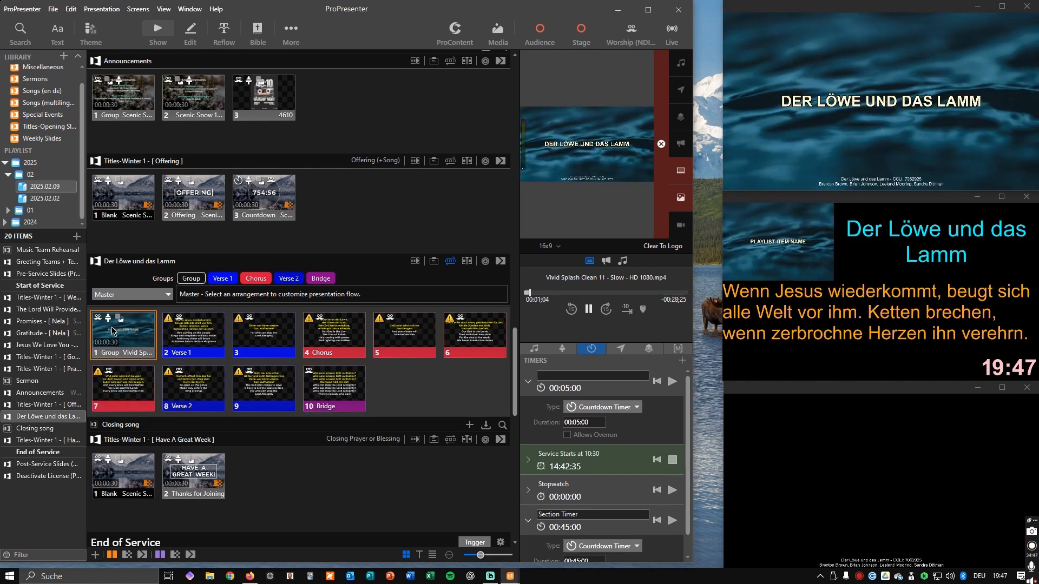
- Remove all actions from lyric slides 2 to 10 of Der Löwe und das Lamm
{"action": "left_click", "coordinate": [192, 332]}
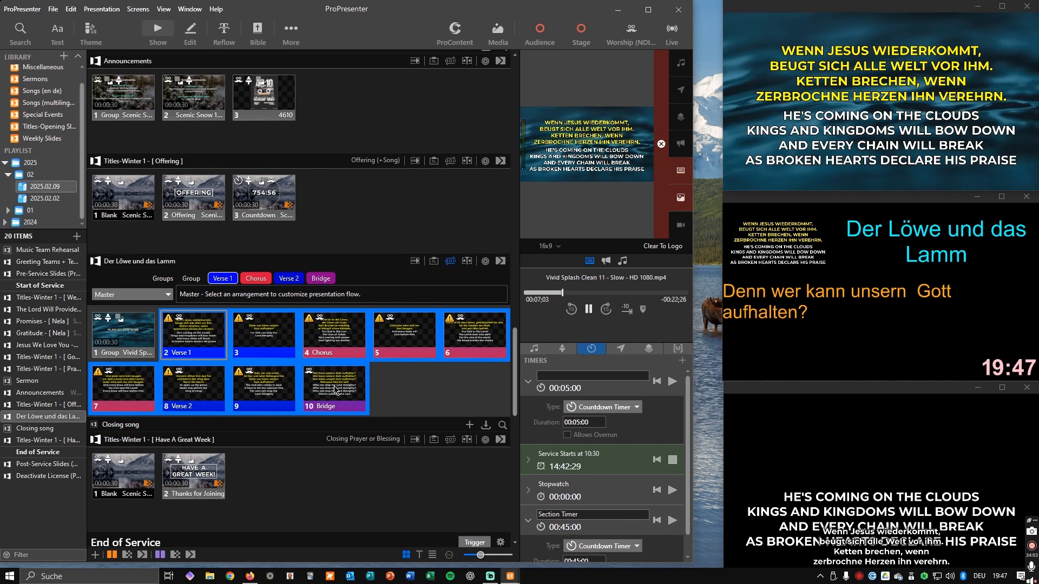
{"action": "right_click", "coordinate": [335, 388]}
{"action": "mouse_move", "coordinate": [401, 270]}
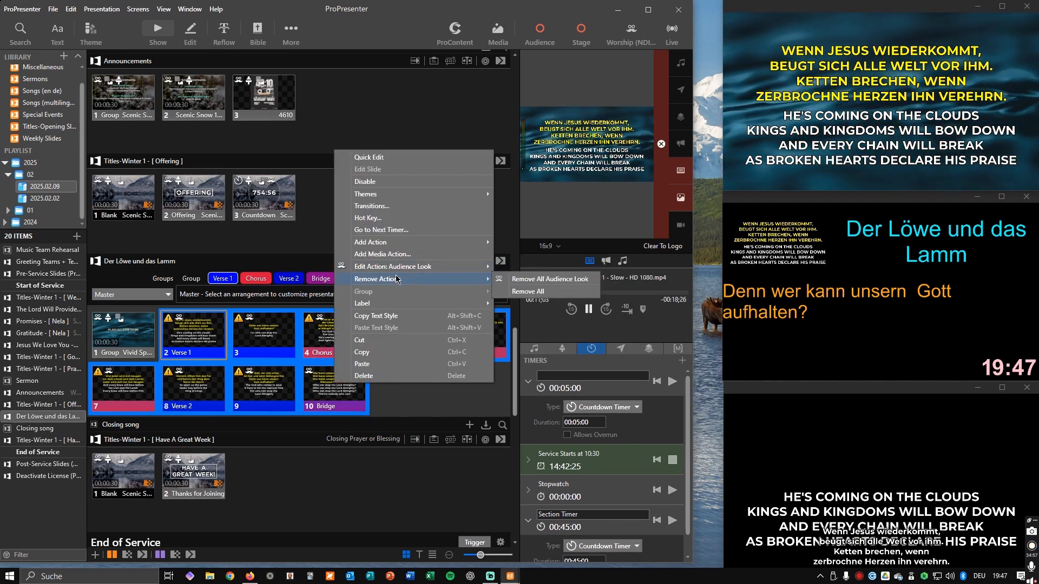
{"action": "left_click", "coordinate": [528, 292]}
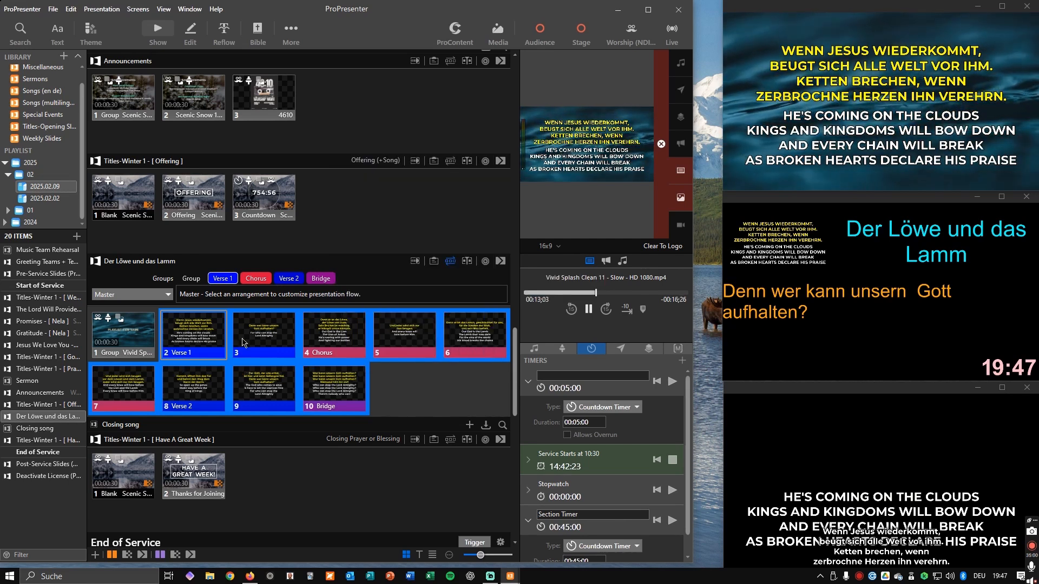
- Apply the 16x9 CMG Sans theme slide Translation First (use for songs not in English) to lyric slides 2 to 10
{"action": "right_click", "coordinate": [204, 341]}
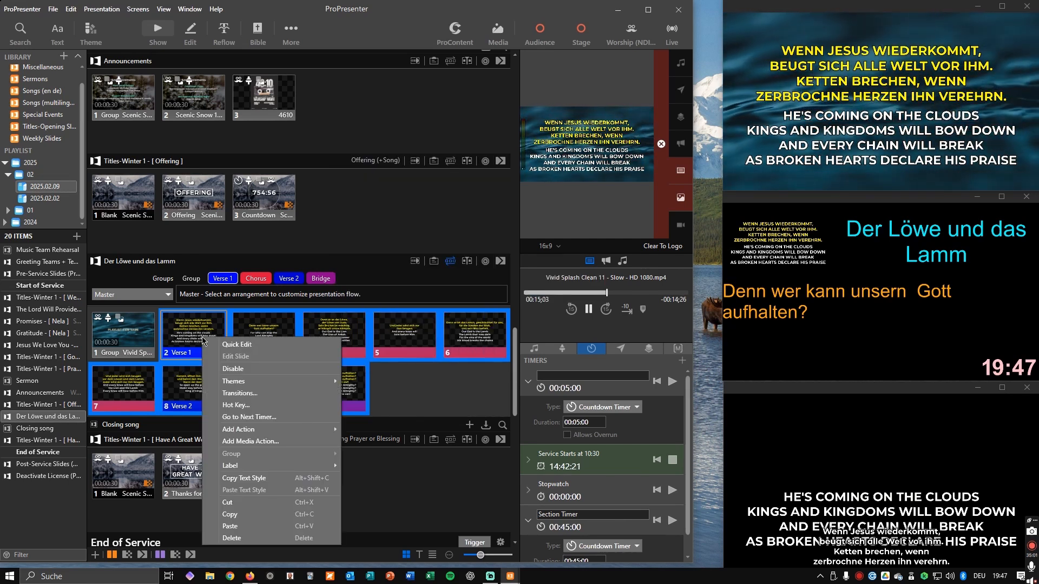
{"action": "mouse_move", "coordinate": [252, 382]}
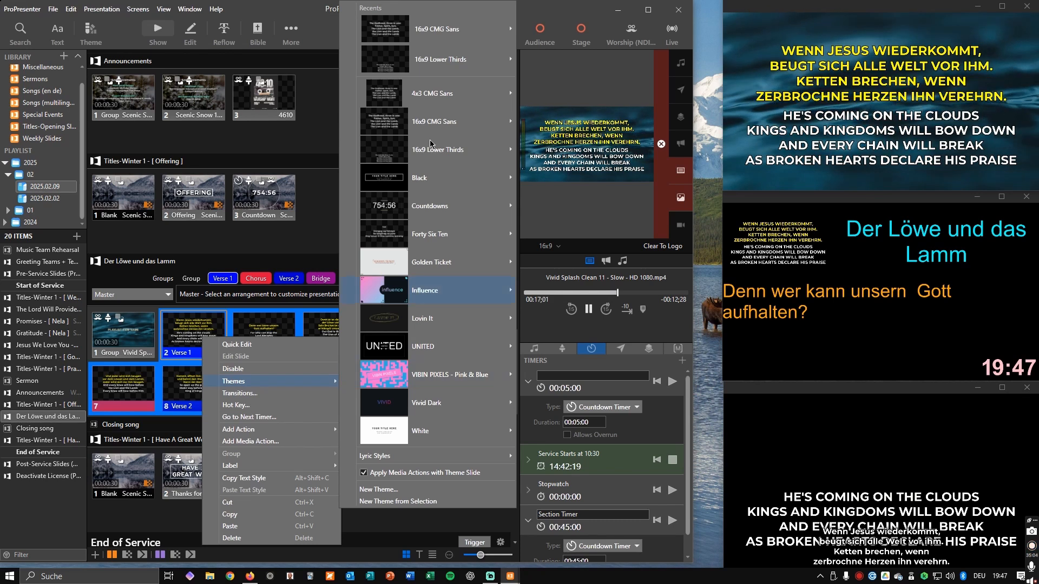
{"action": "mouse_move", "coordinate": [447, 125]}
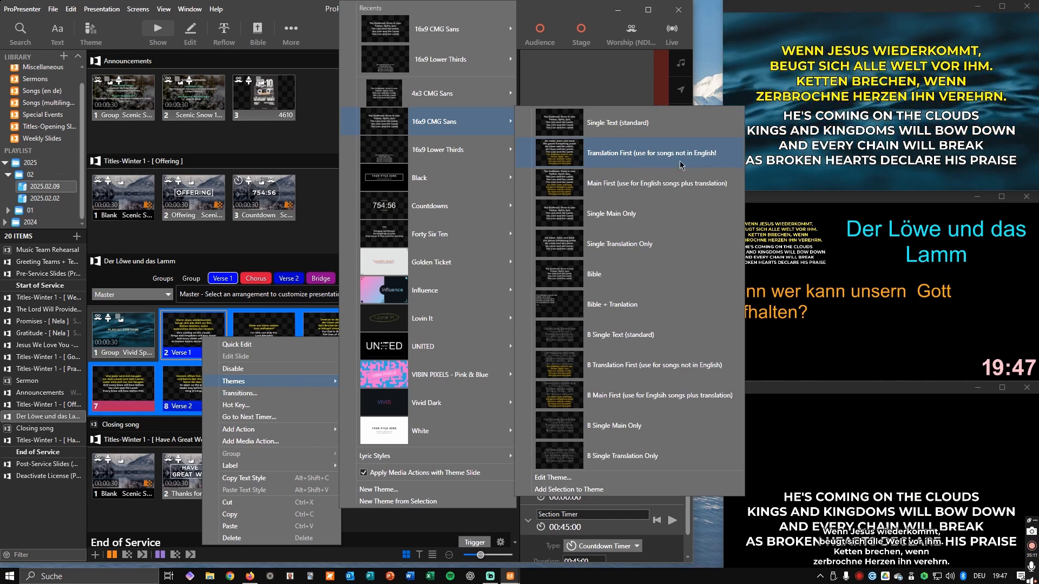
{"action": "left_click", "coordinate": [615, 156]}
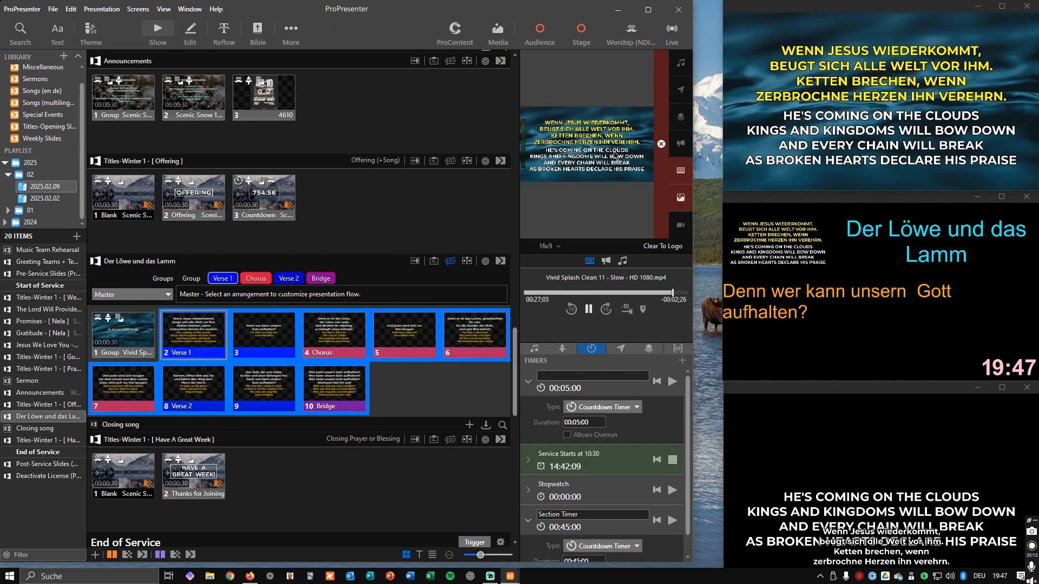
- Display the first Verse 1 slide and examine in the slide editor which lyrics its Main and Translation text objects hold
{"action": "left_click", "coordinate": [184, 342]}
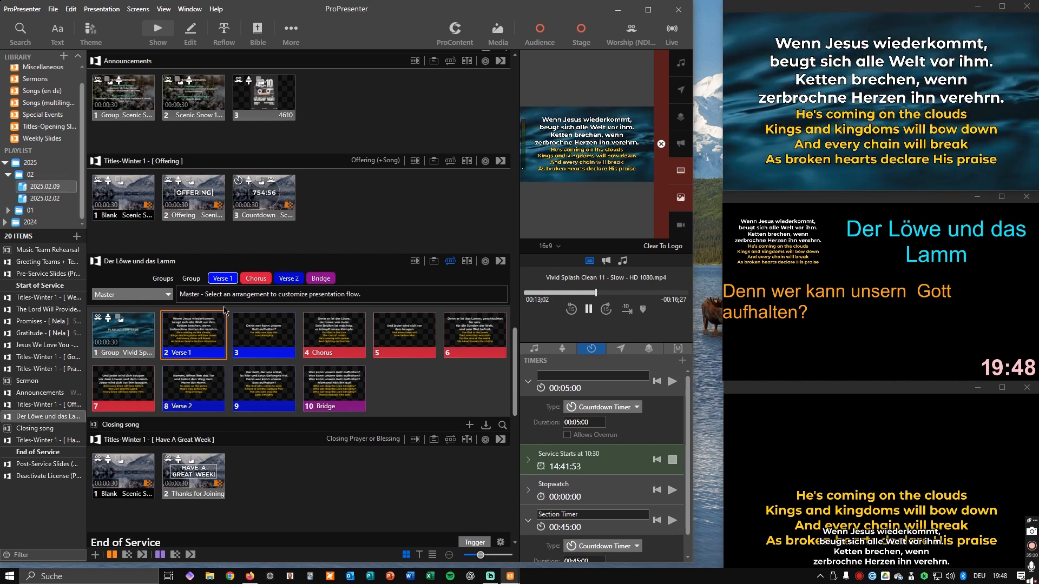
{"action": "left_click", "coordinate": [191, 34]}
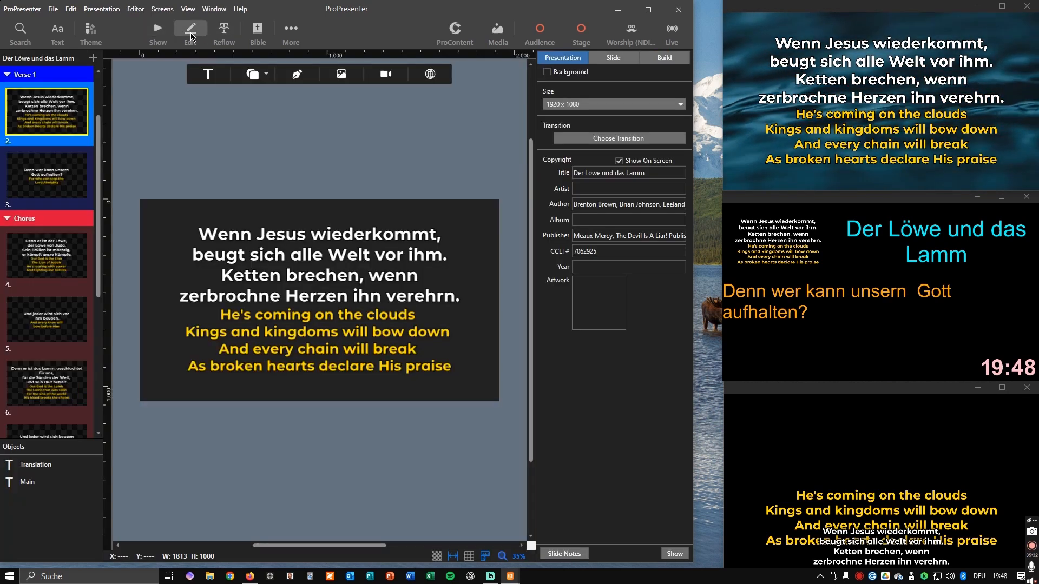
{"action": "left_click", "coordinate": [30, 482]}
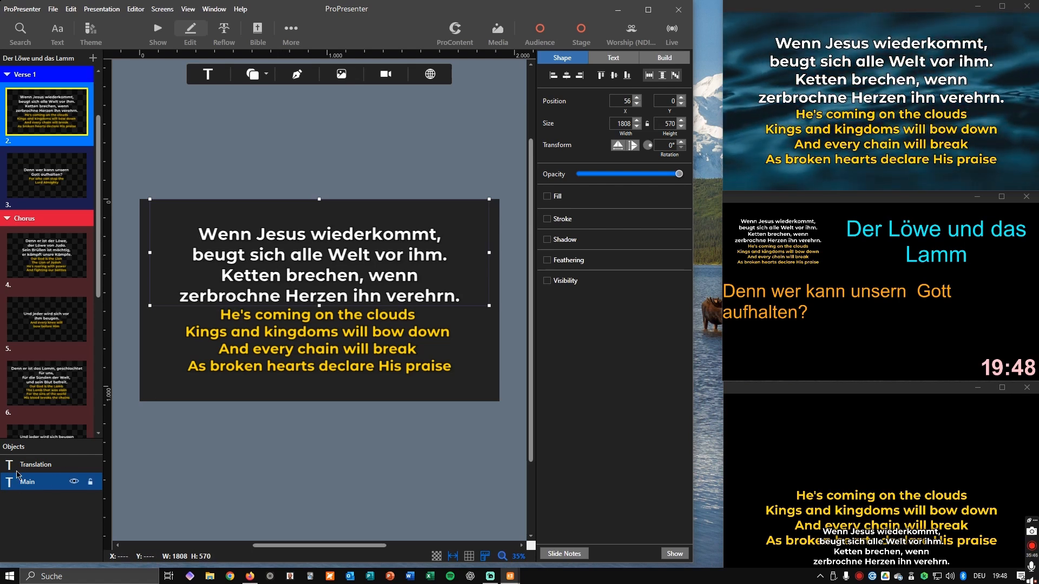
{"action": "left_click", "coordinate": [288, 340]}
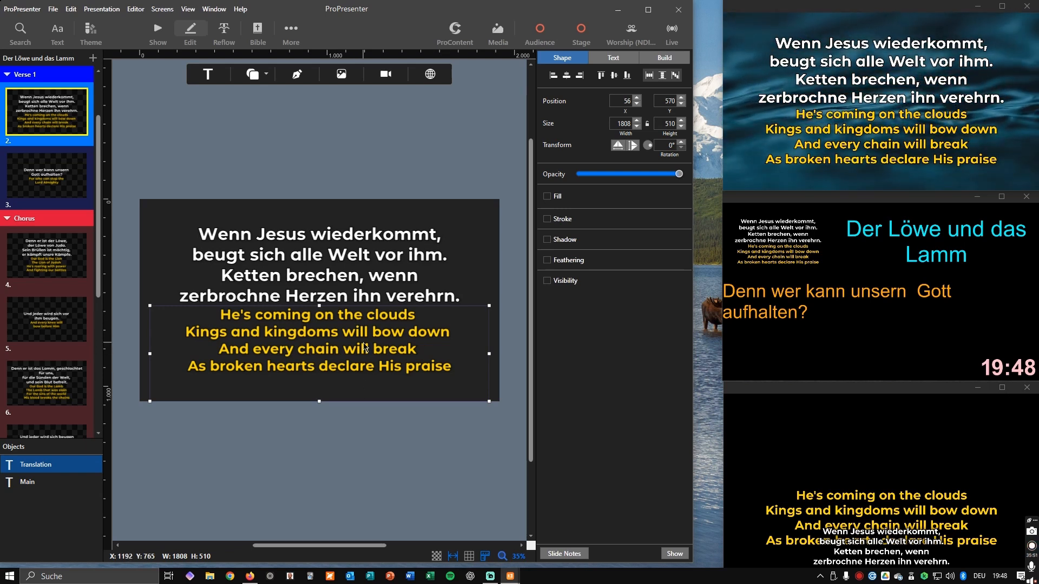
{"action": "left_click", "coordinate": [24, 487]}
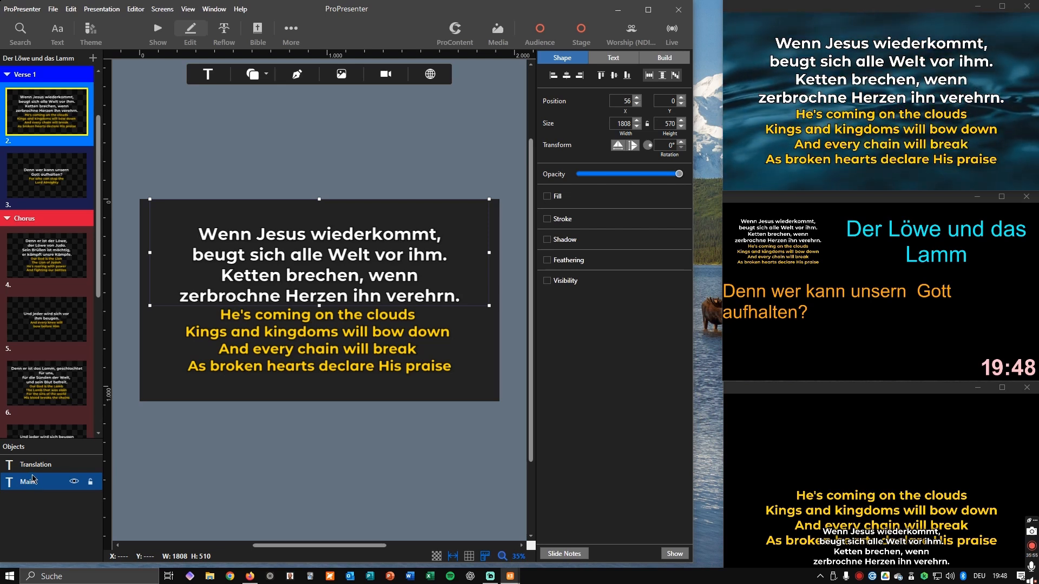
{"action": "left_click", "coordinate": [156, 32]}
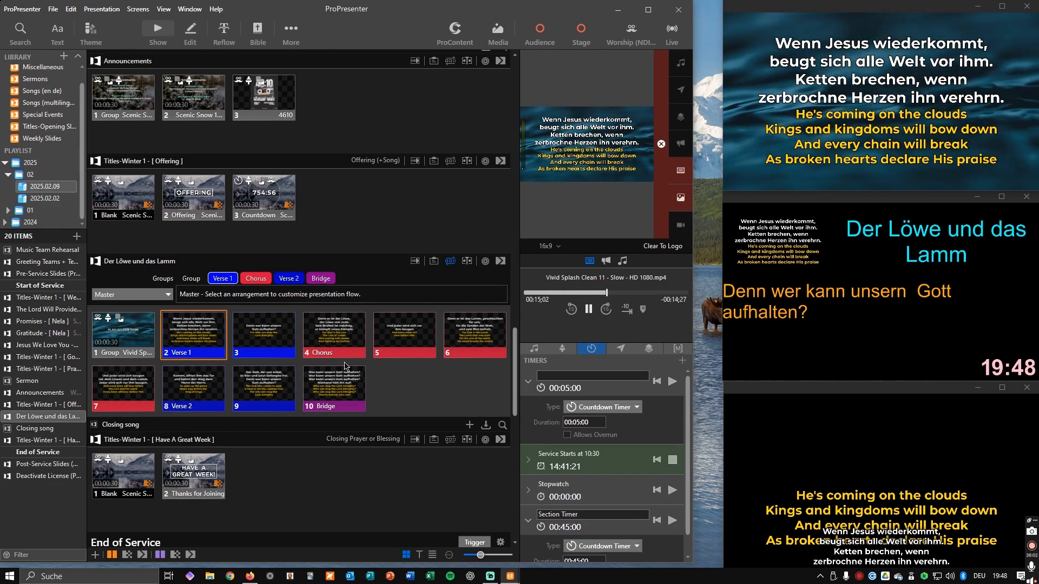
- Add a Stage action with a stage screen layout to lyric slides 2 to 10 and check Verse 1 and Chorus on the outputs
{"action": "left_click", "coordinate": [344, 398], "text": "shift"}
{"action": "right_click", "coordinate": [344, 399]}
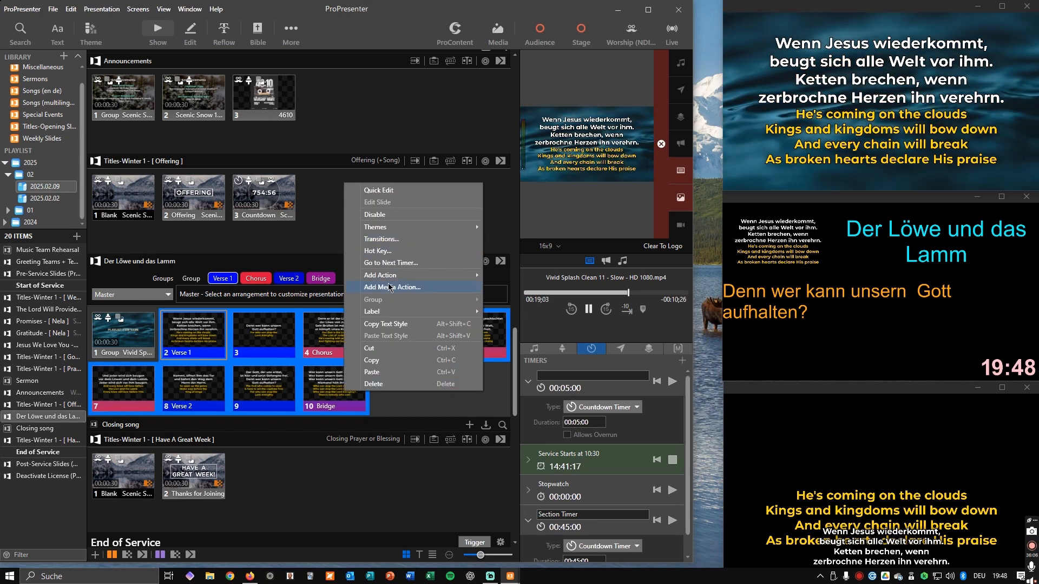
{"action": "mouse_move", "coordinate": [390, 279]}
{"action": "left_click", "coordinate": [511, 299]}
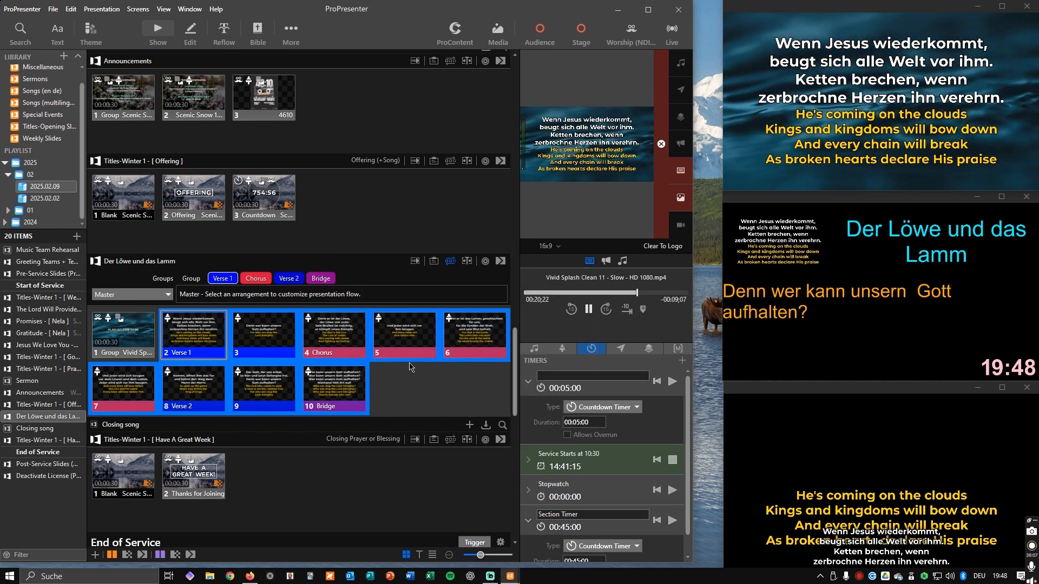
{"action": "left_click", "coordinate": [307, 407]}
{"action": "left_click", "coordinate": [340, 448]}
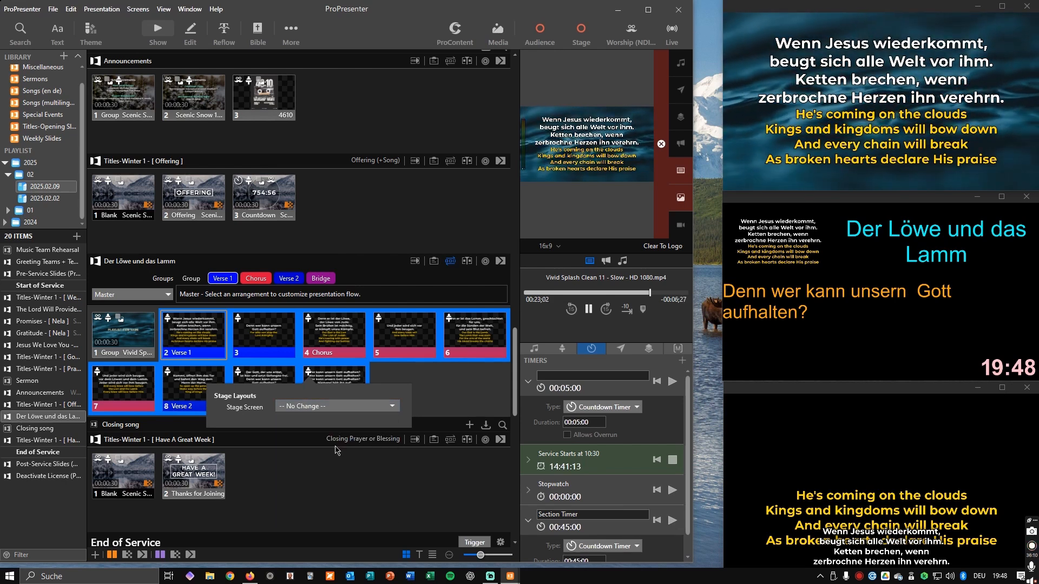
{"action": "left_click", "coordinate": [437, 395]}
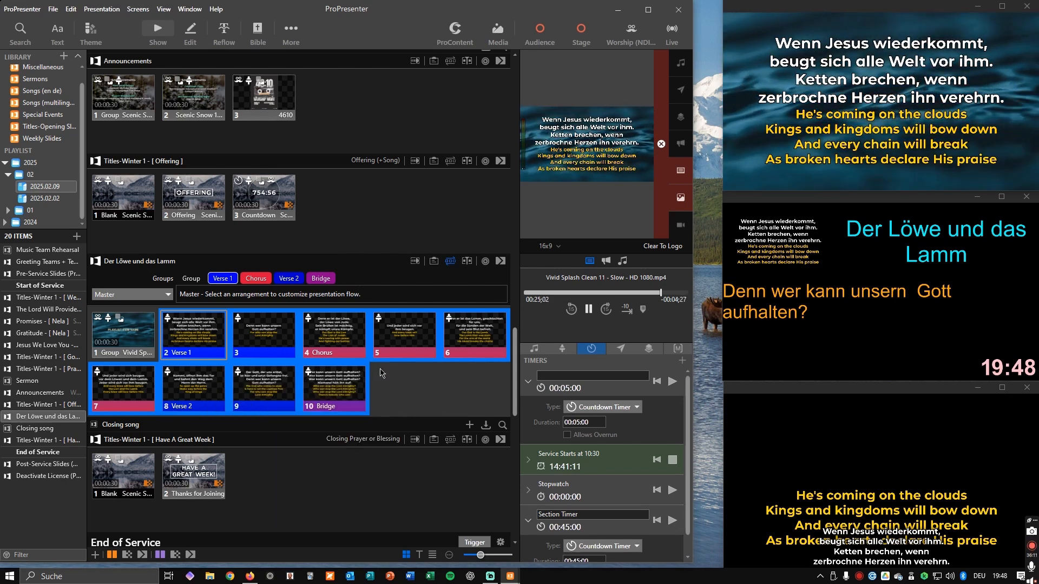
{"action": "left_click", "coordinate": [188, 340]}
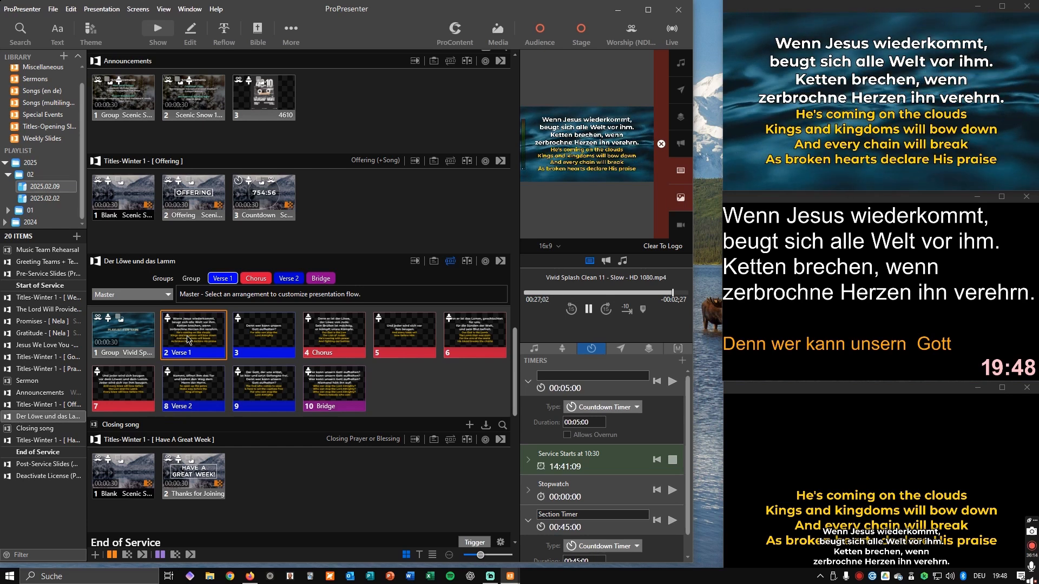
{"action": "left_click", "coordinate": [275, 332]}
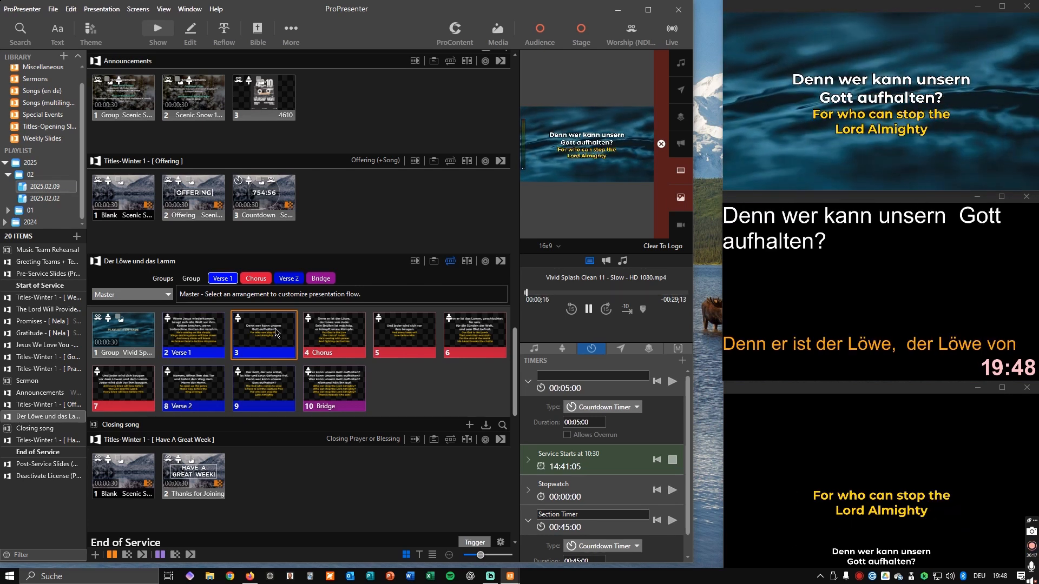
{"action": "left_click", "coordinate": [345, 337]}
{"action": "left_click", "coordinate": [211, 336]}
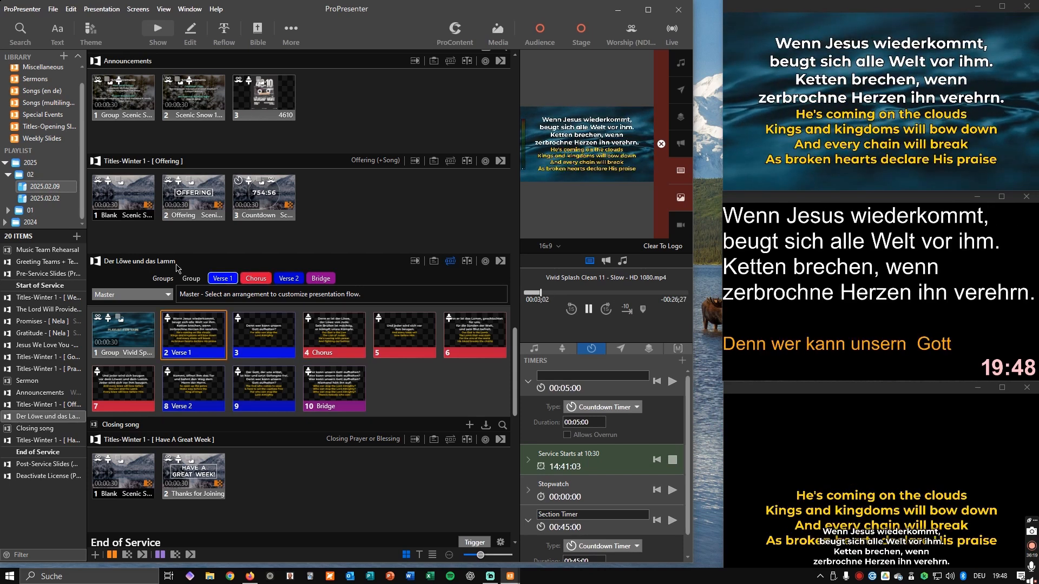
- Swap the object names on the first Verse 1 slide: rename the English text object Main and the German text object Translation
{"action": "left_click", "coordinate": [189, 36]}
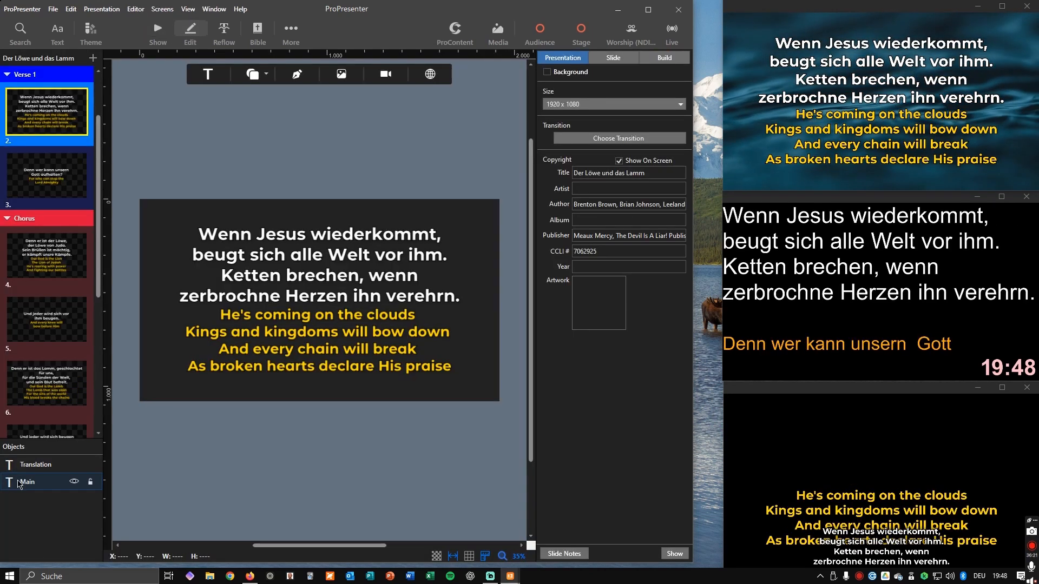
{"action": "left_click", "coordinate": [33, 466]}
{"action": "right_click", "coordinate": [33, 466]}
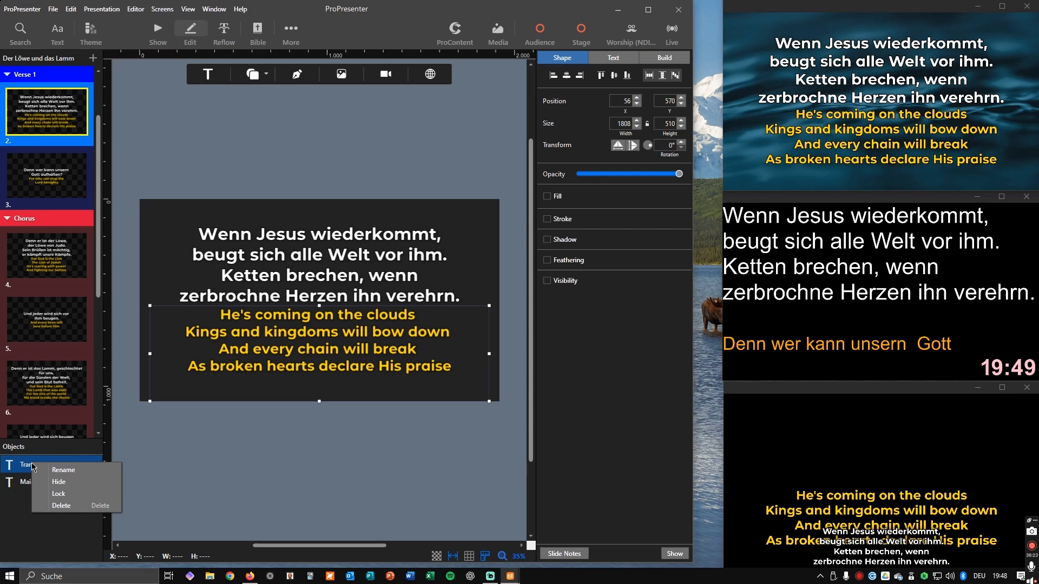
{"action": "left_click", "coordinate": [58, 476]}
{"action": "type", "text": "Main"}
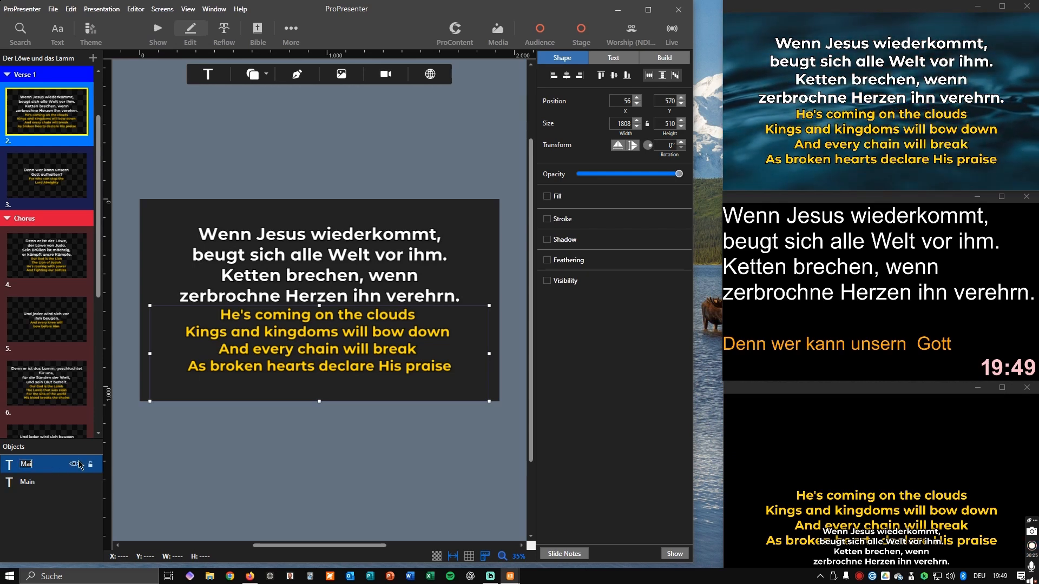
{"action": "key", "text": "Return"}
{"action": "left_click", "coordinate": [45, 486]}
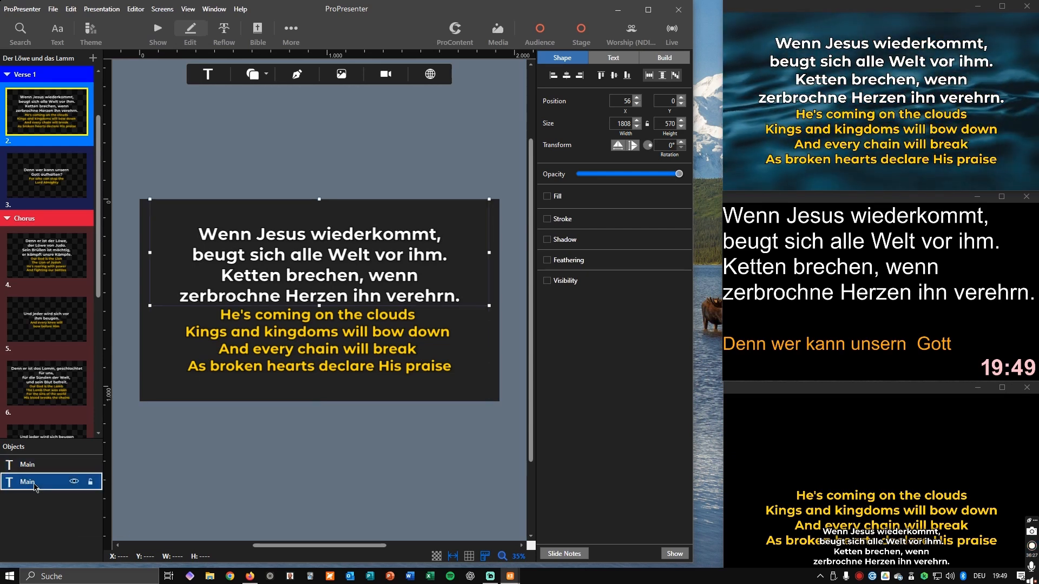
{"action": "right_click", "coordinate": [44, 485]}
{"action": "left_click", "coordinate": [62, 494]}
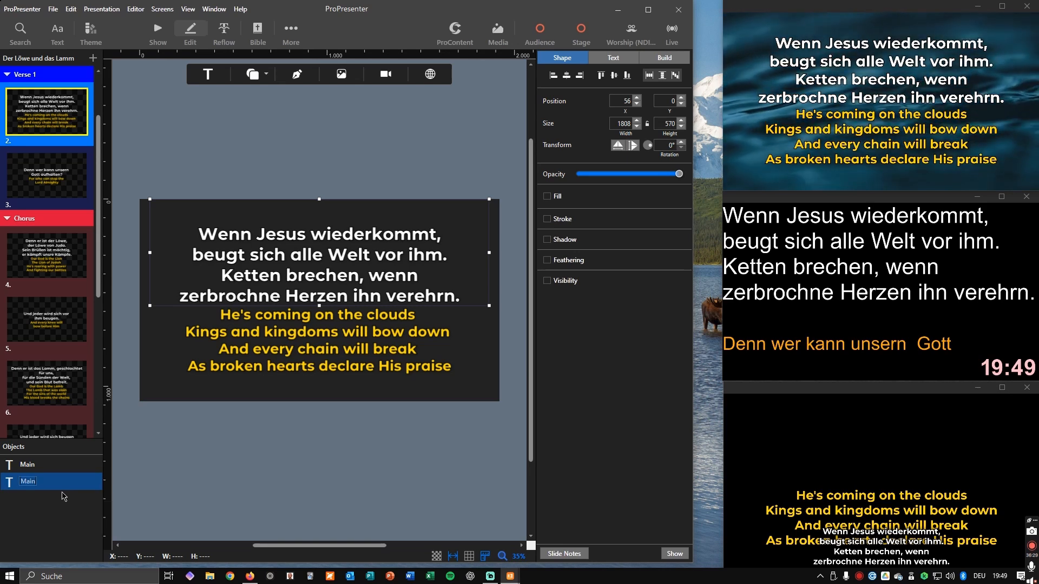
{"action": "type", "text": "Translatio"}
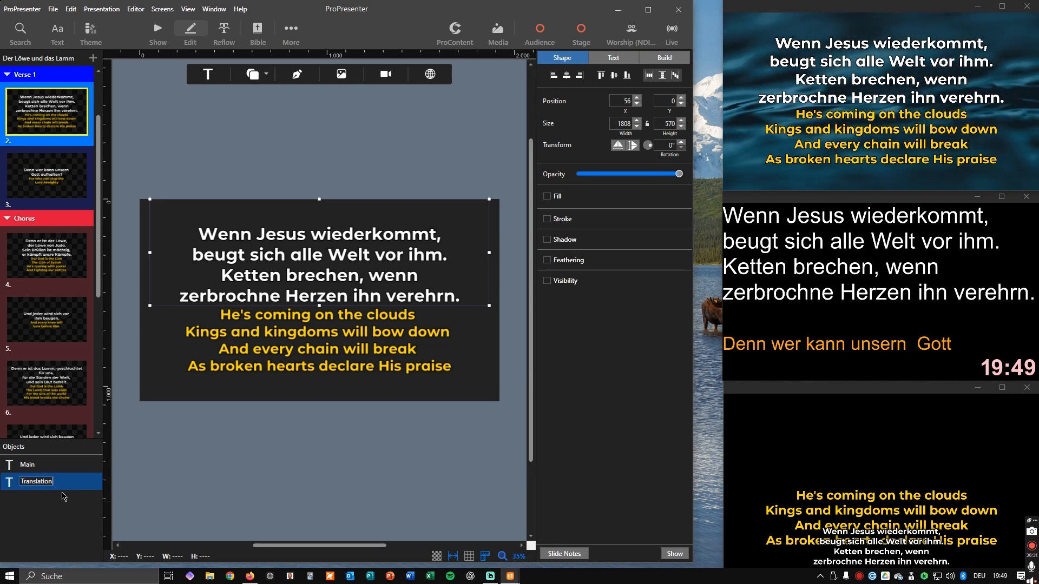
{"action": "key", "text": "Return"}
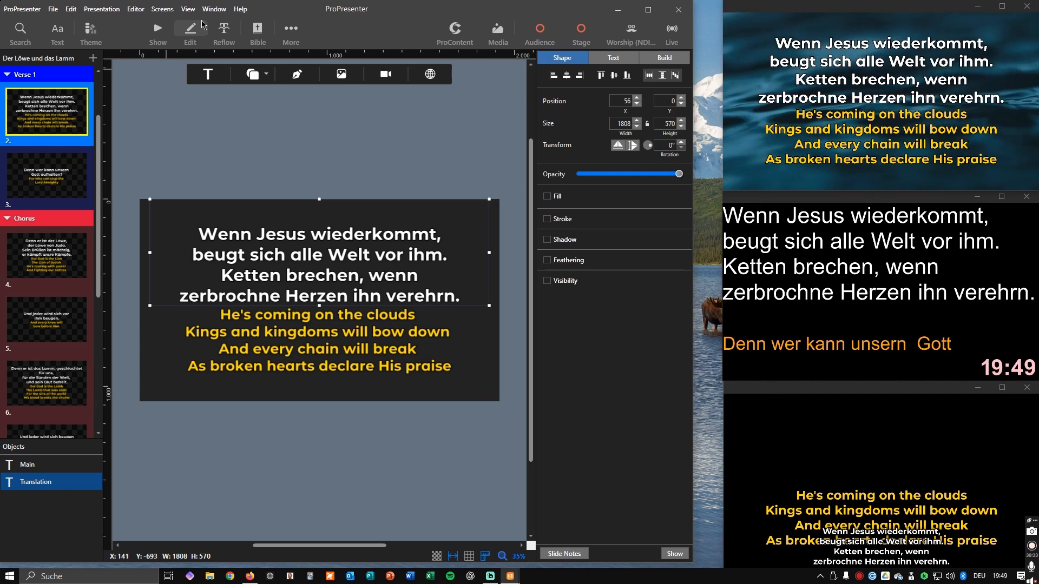
{"action": "left_click", "coordinate": [157, 33]}
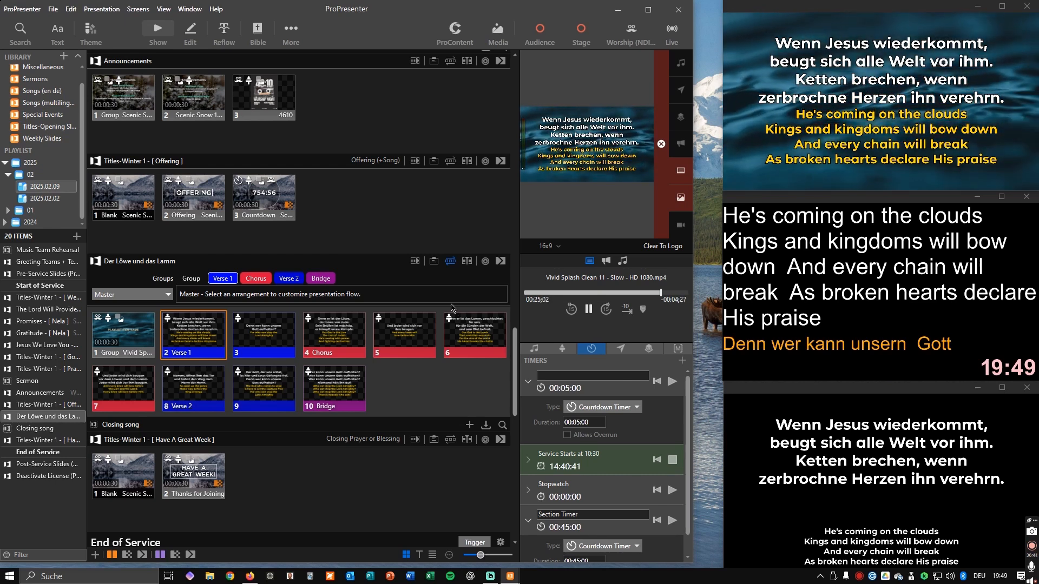
- Restore the object names on the first Verse 1 slide: English text as Translation and German text as Main
{"action": "left_click", "coordinate": [190, 32]}
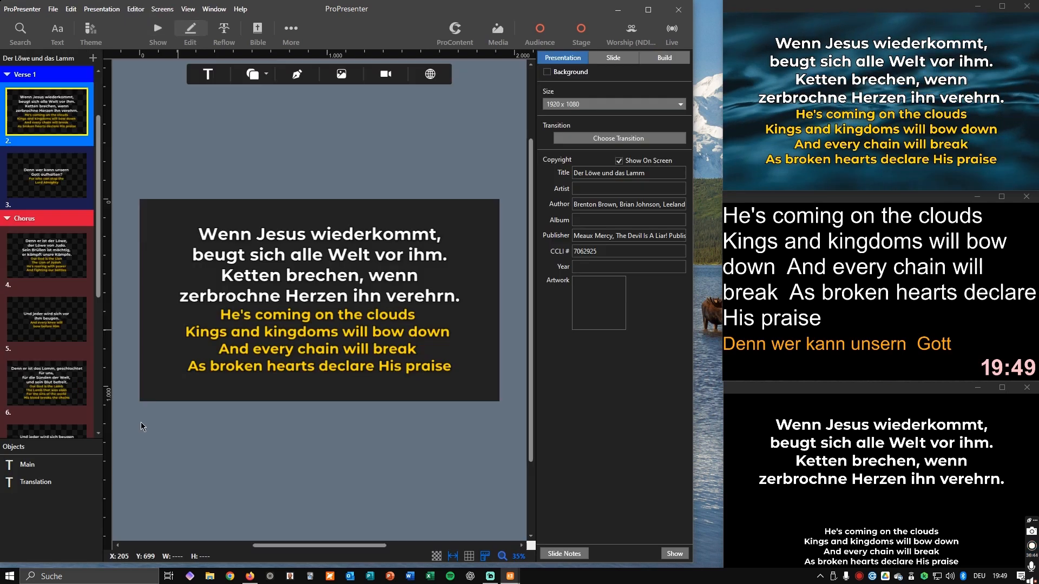
{"action": "right_click", "coordinate": [26, 471]}
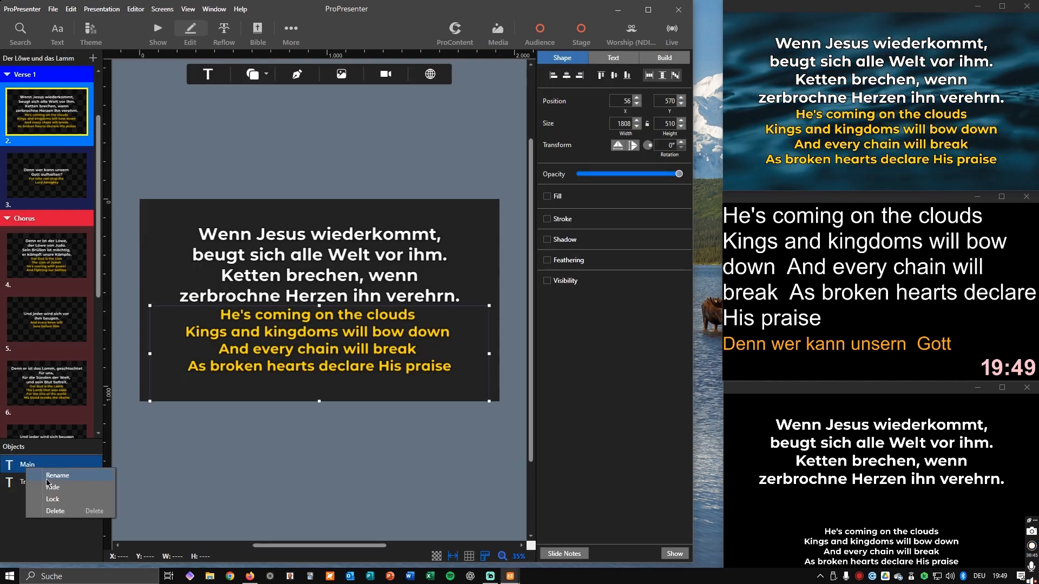
{"action": "left_click", "coordinate": [47, 483]}
{"action": "type", "text": "Translat"}
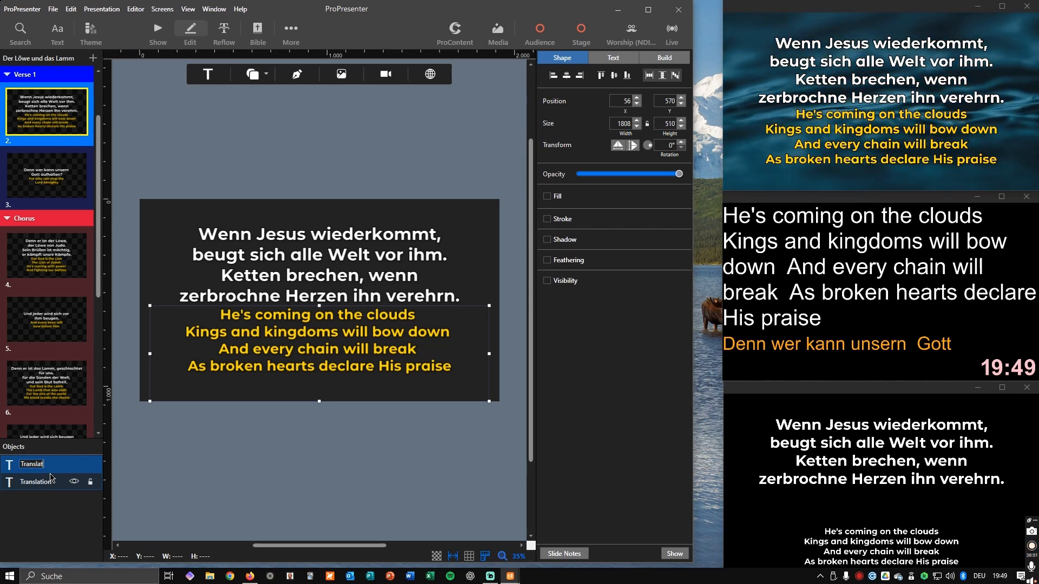
{"action": "right_click", "coordinate": [46, 483]}
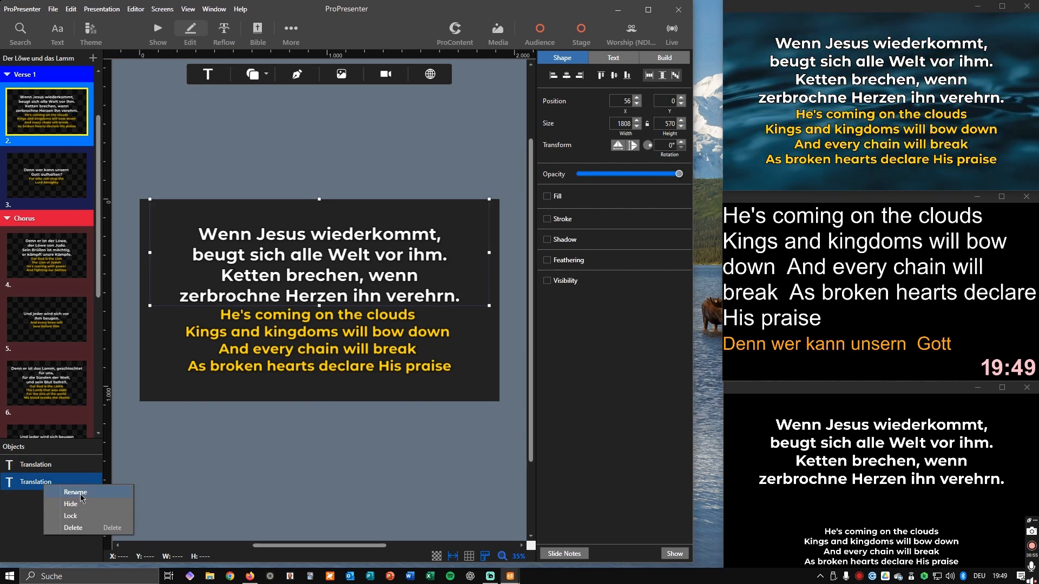
{"action": "left_click", "coordinate": [76, 492]}
{"action": "type", "text": "Main"}
{"action": "key", "text": "Return"}
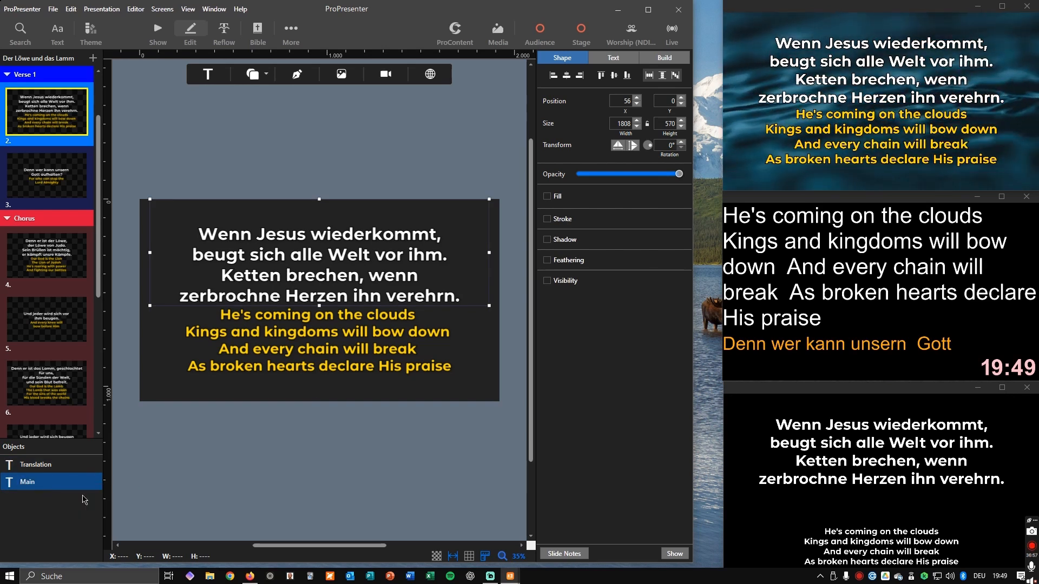
{"action": "left_click", "coordinate": [158, 30]}
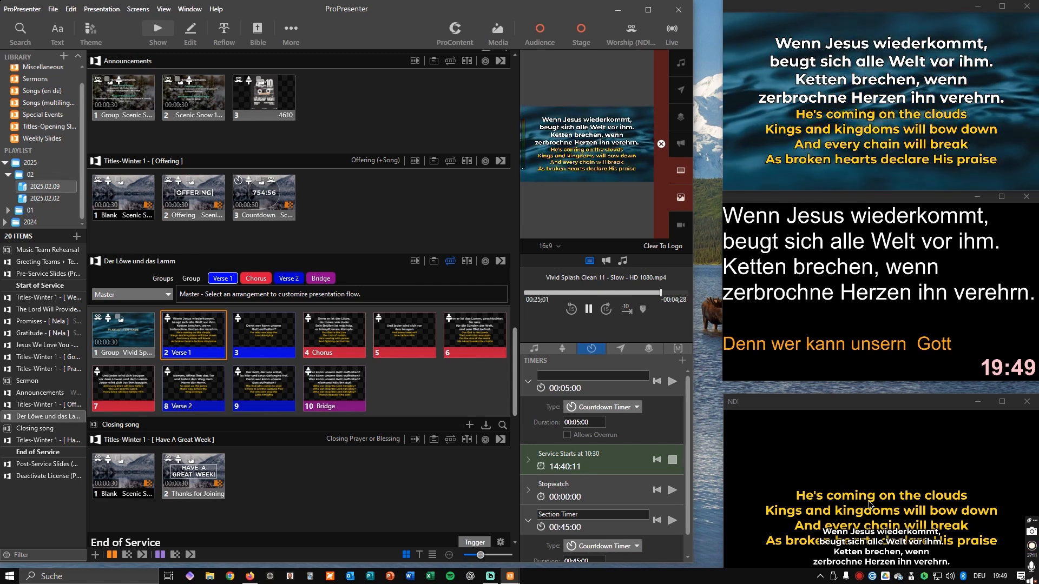
- Bring up Streamlabs Desktop for comparison and add the Worship Bilingual (NDI Text active) audience look action to lyric slides 2 to 10
{"action": "left_click", "coordinate": [491, 576]}
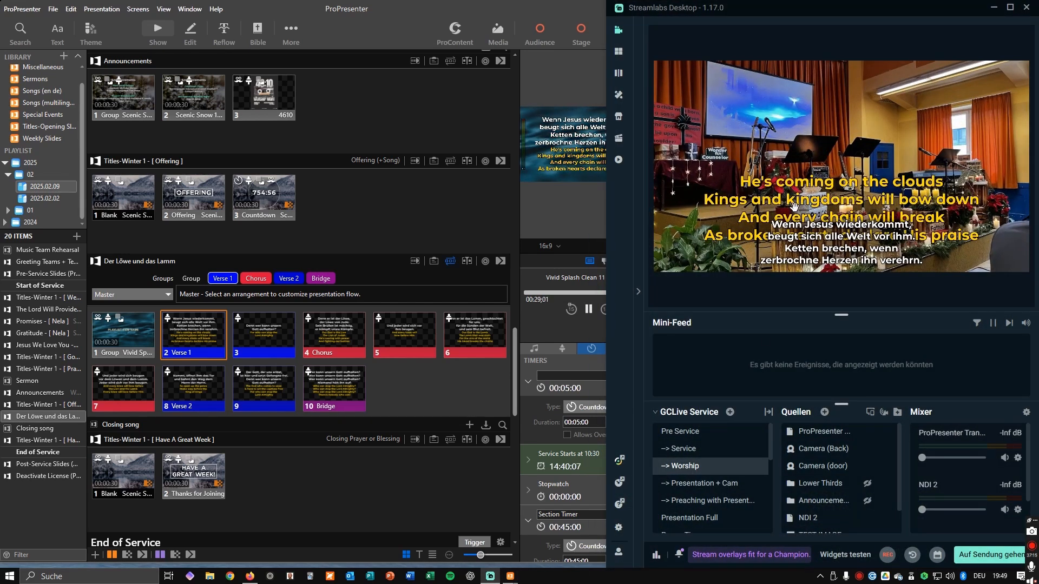
{"action": "left_click", "coordinate": [178, 336]}
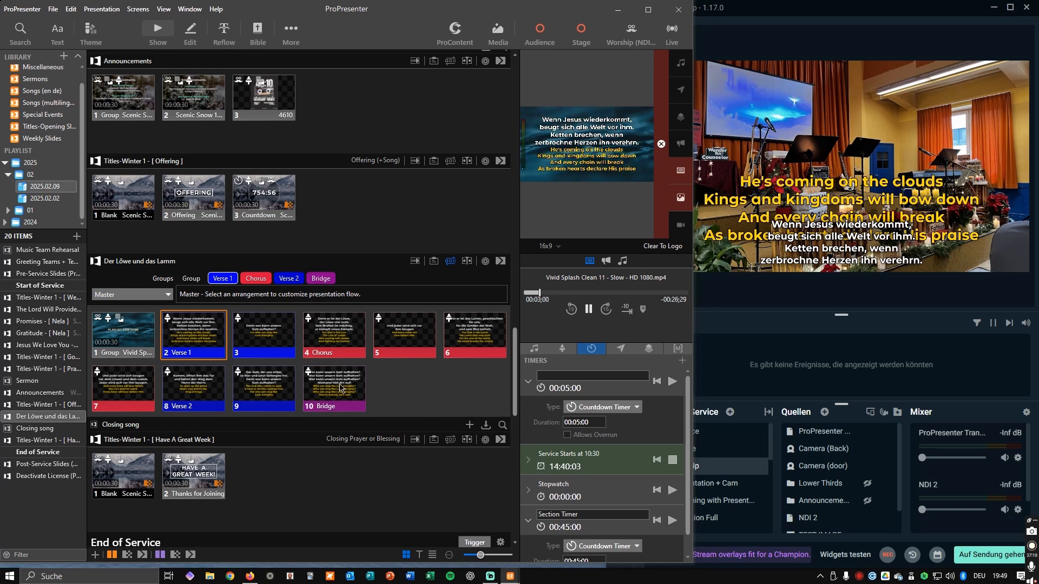
{"action": "key", "text": "ctrl+a"}
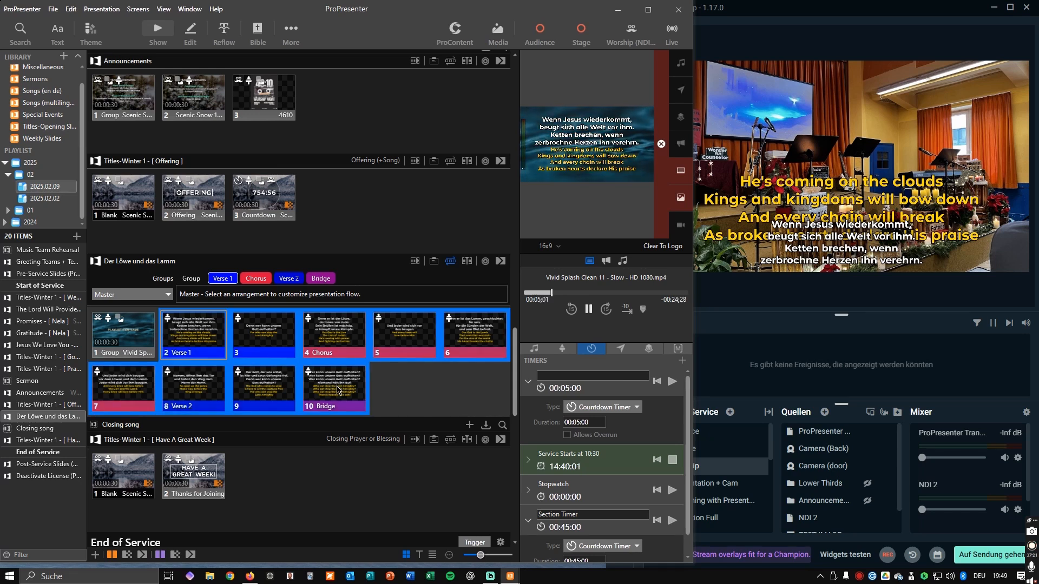
{"action": "right_click", "coordinate": [338, 389]}
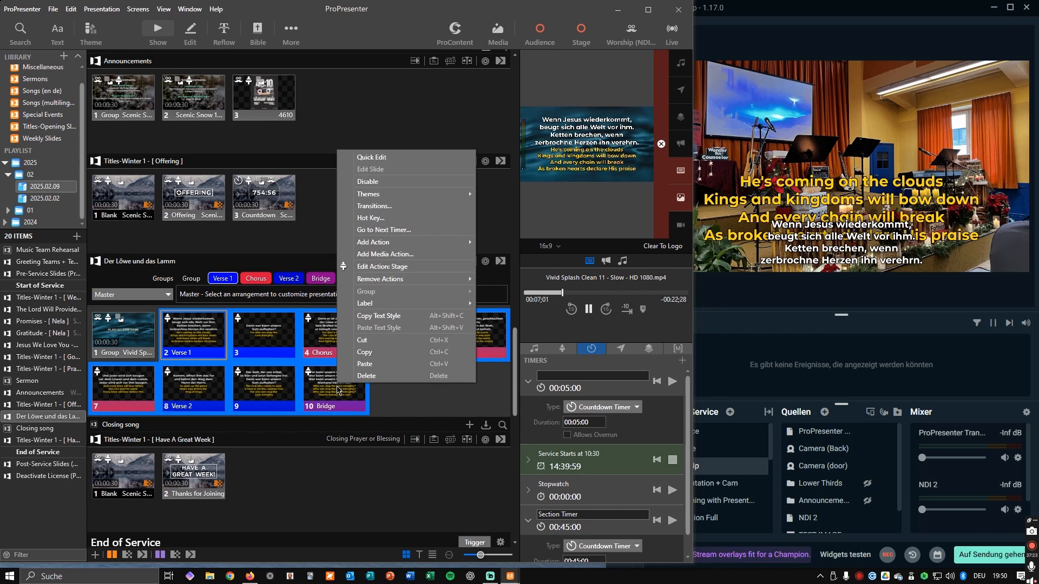
{"action": "mouse_move", "coordinate": [403, 247]}
{"action": "mouse_move", "coordinate": [517, 258]}
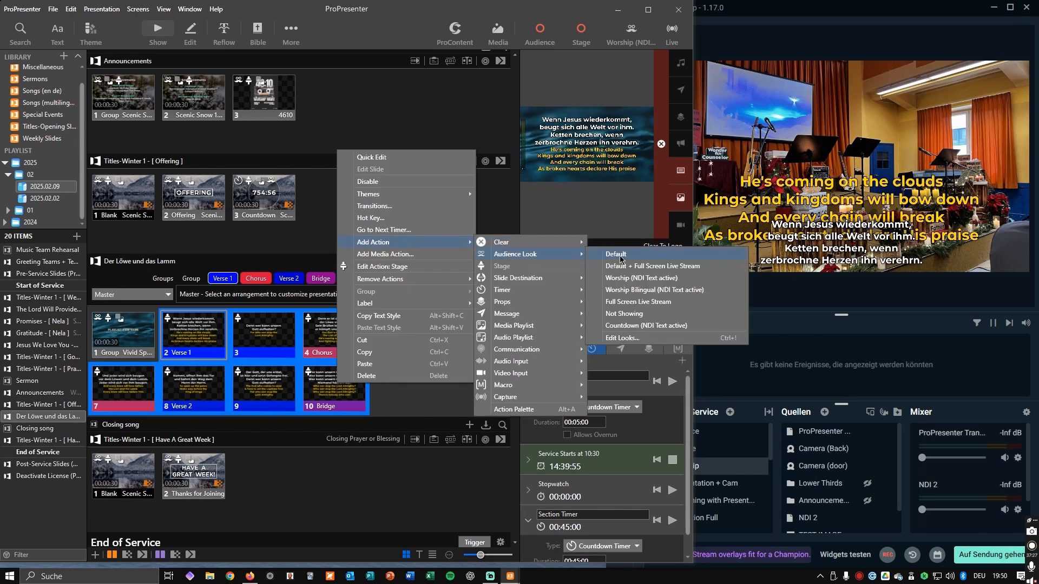
{"action": "left_click", "coordinate": [659, 290]}
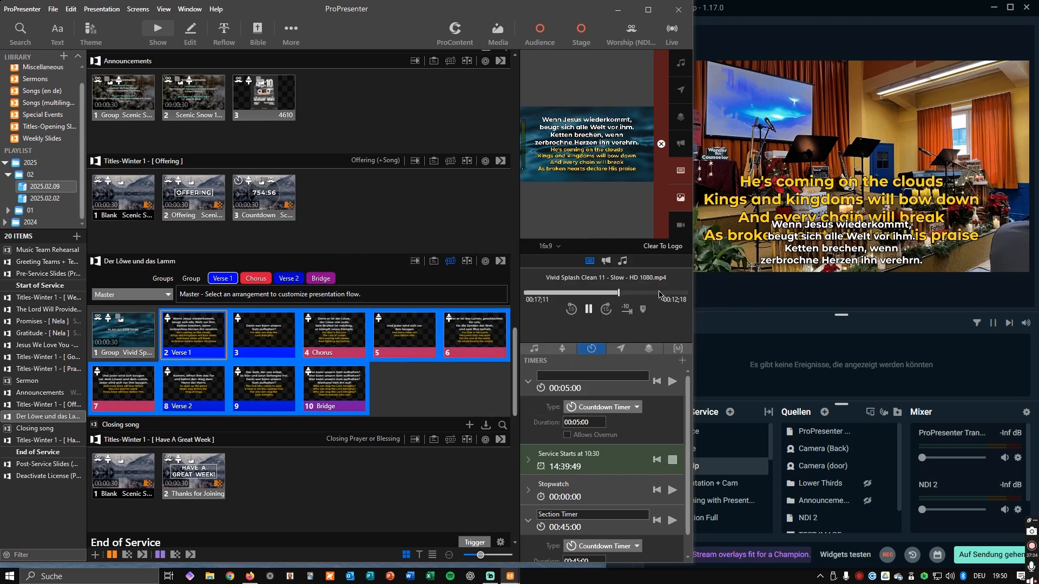
- Display the Verse 1 slides to check the bilingual layout in Streamlabs Desktop and on the outputs, and hide the song's arrangement bar
{"action": "left_click", "coordinate": [193, 343]}
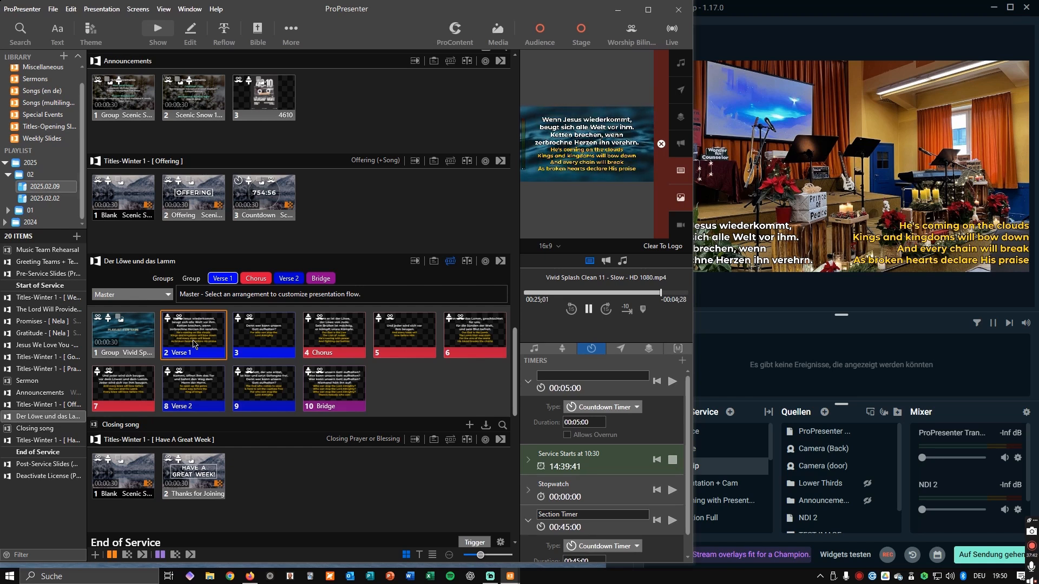
{"action": "left_click", "coordinate": [756, 56]}
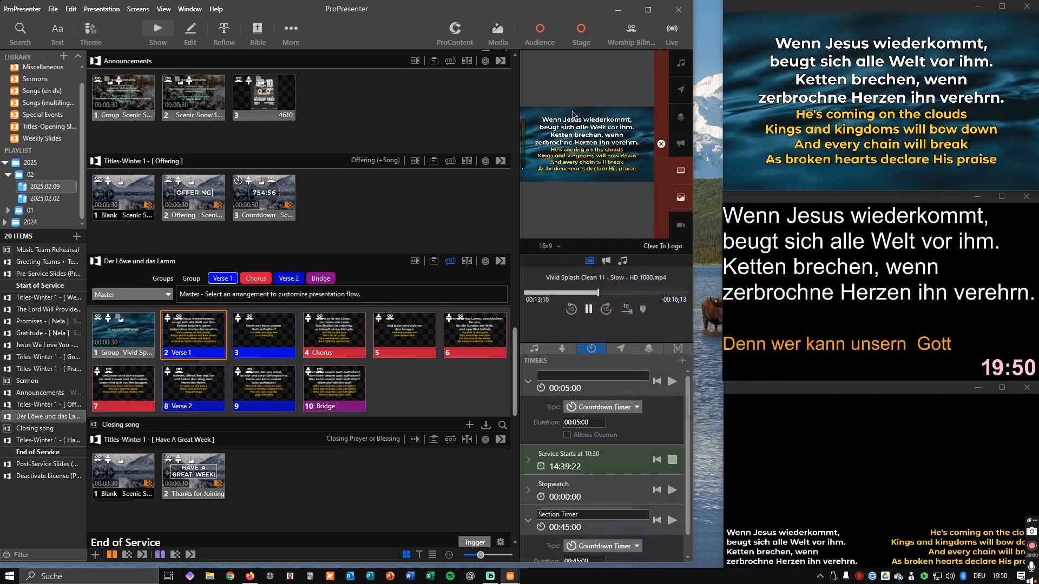
{"action": "left_click", "coordinate": [993, 8]}
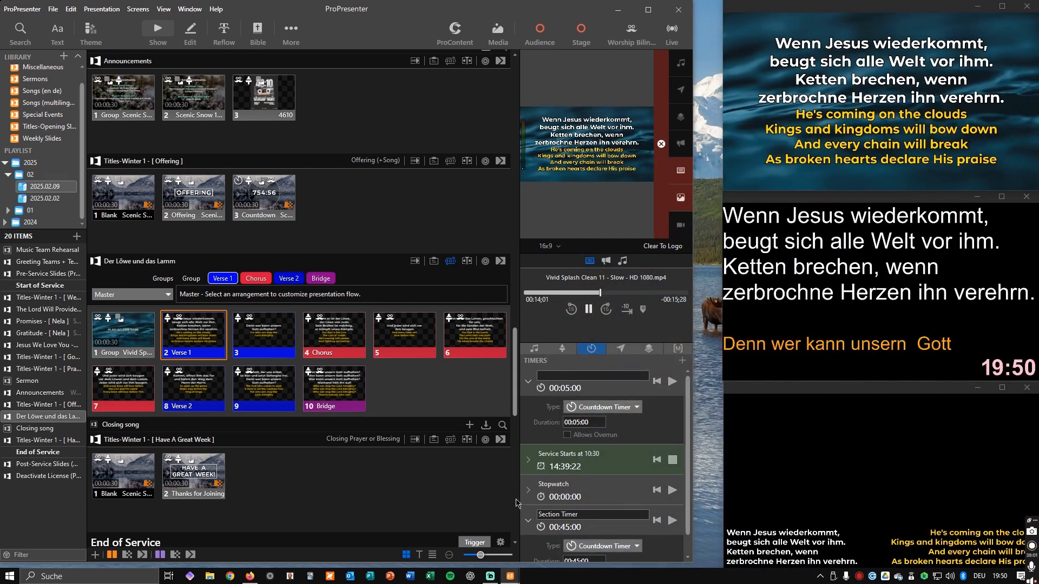
{"action": "left_click", "coordinate": [263, 337]}
{"action": "left_click", "coordinate": [189, 338]}
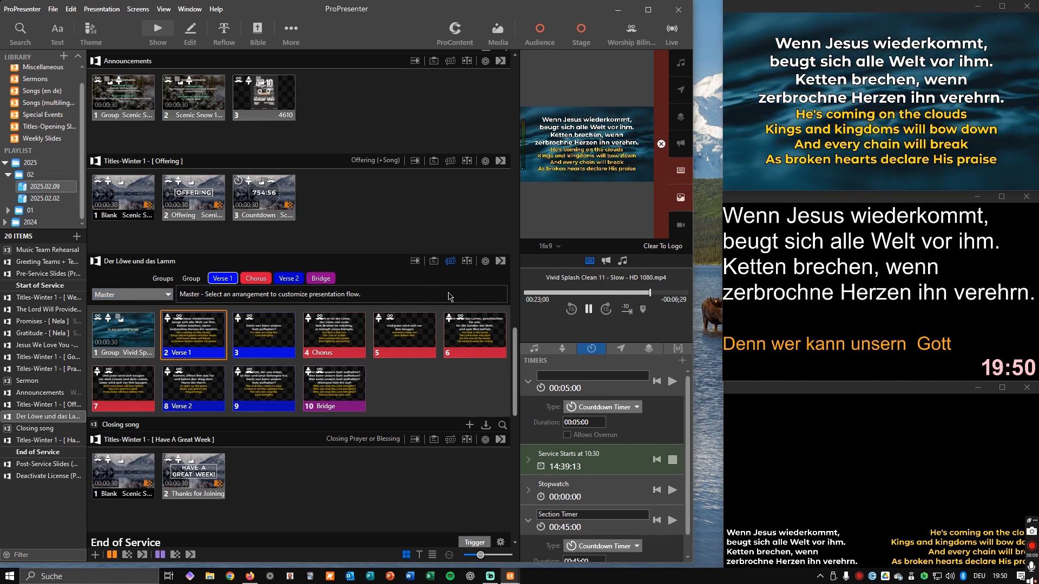
{"action": "scroll", "coordinate": [448, 269], "scroll_direction": "down", "scroll_amount": 1}
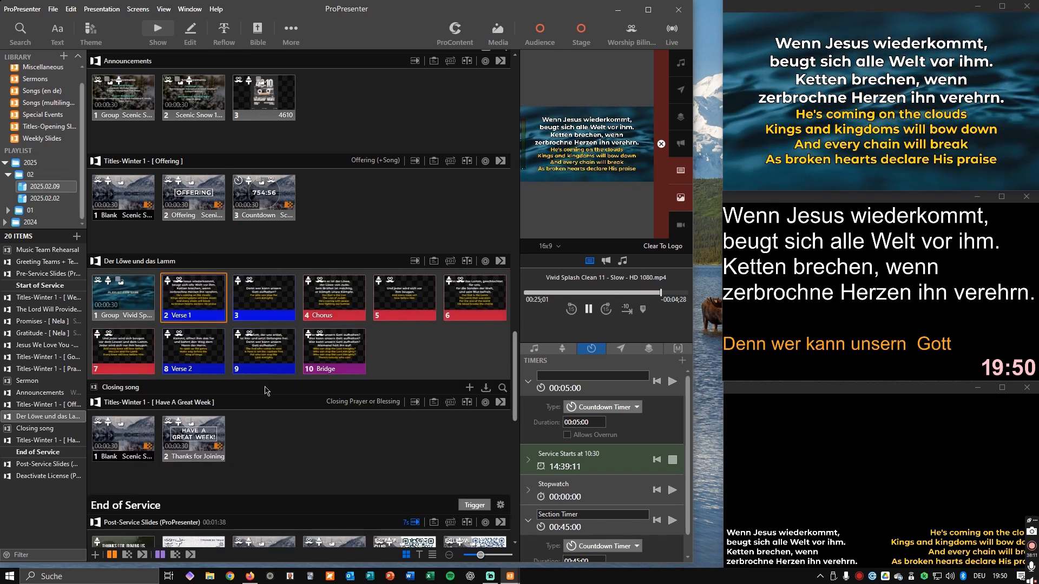
{"action": "right_click", "coordinate": [35, 420]}
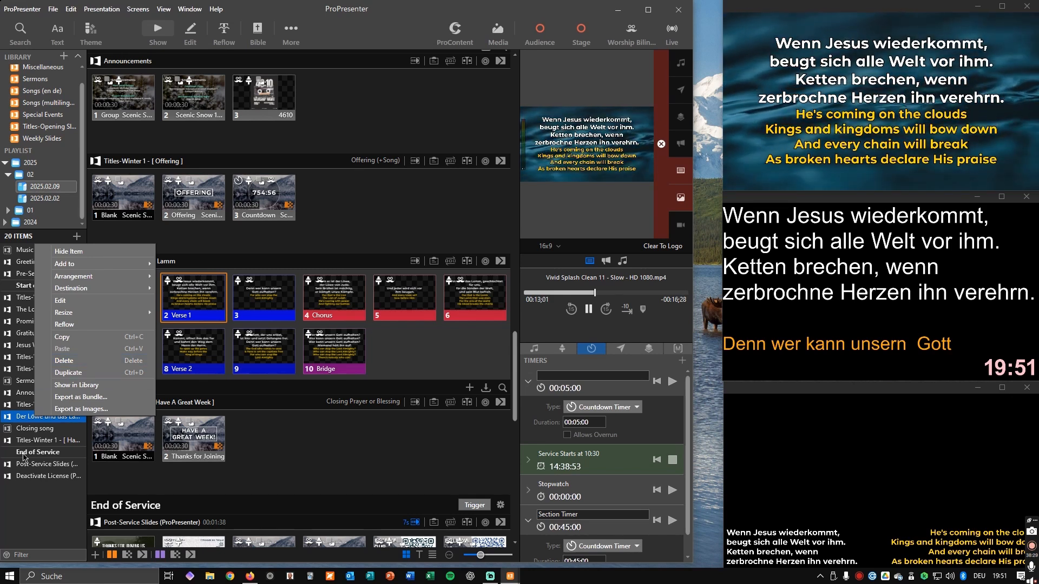
{"action": "left_click", "coordinate": [22, 335]}
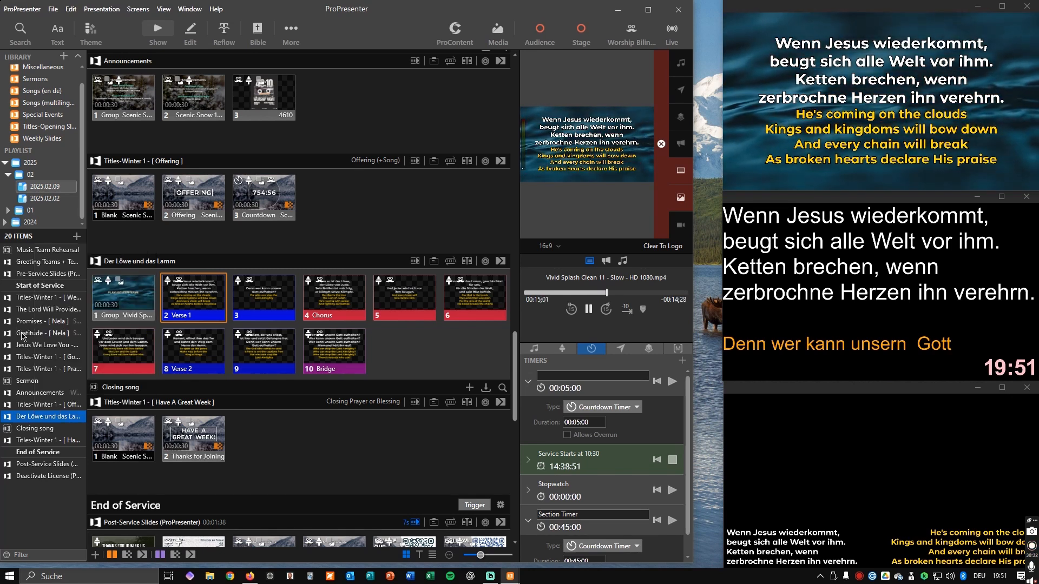
{"action": "left_click", "coordinate": [26, 322]}
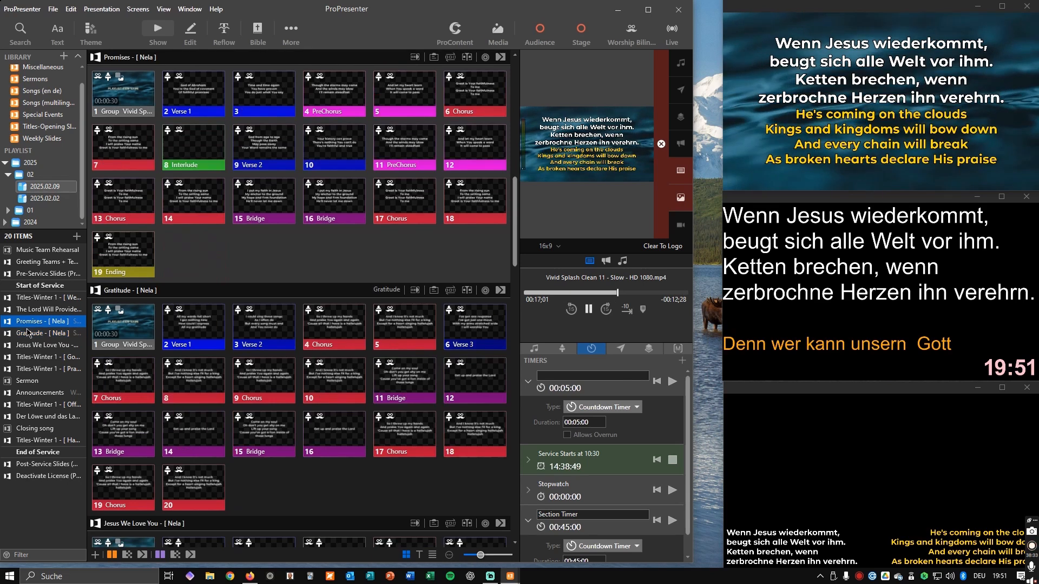
{"action": "left_click", "coordinate": [28, 333]}
{"action": "right_click", "coordinate": [36, 336]}
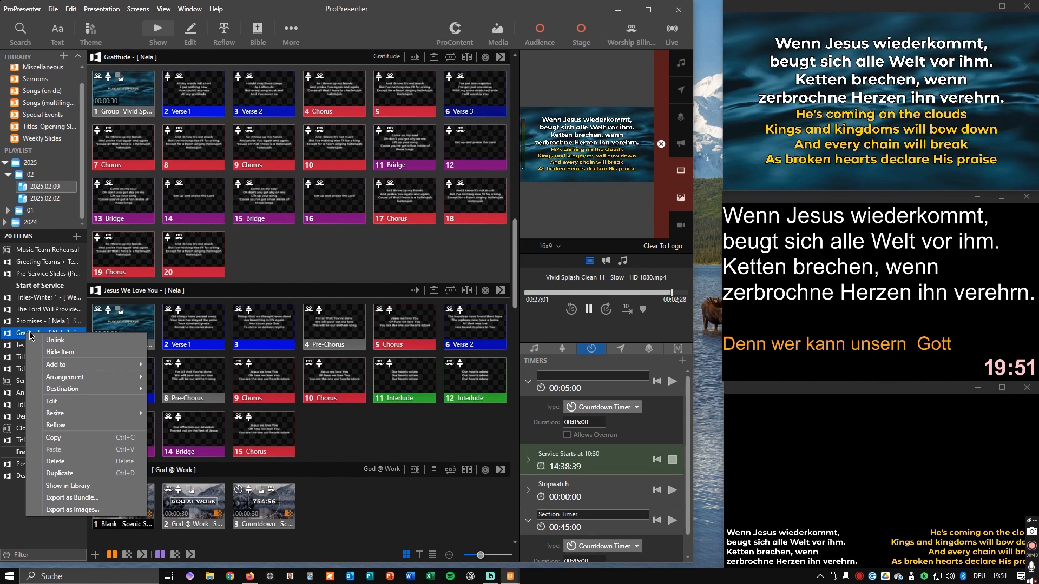
{"action": "left_click", "coordinate": [28, 536]}
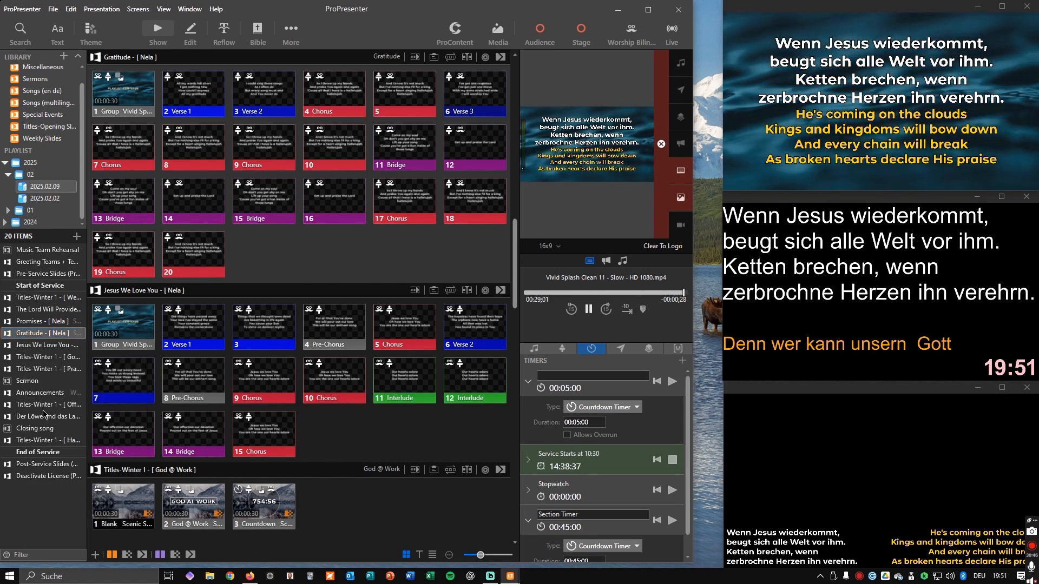
- Hide the item Der Löwe und das Lamm in the 2025.02.09 playlist
{"action": "right_click", "coordinate": [24, 417]}
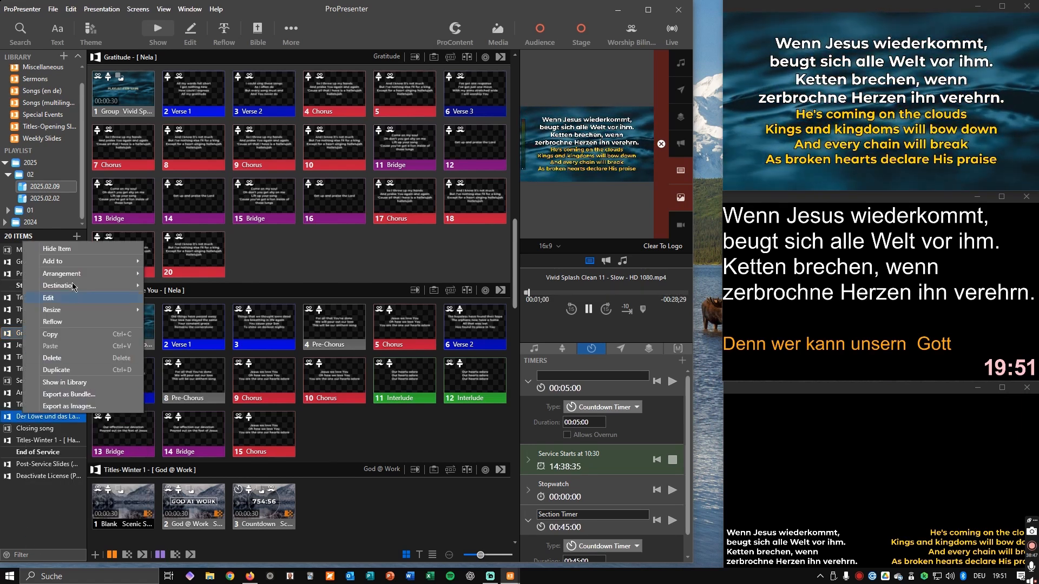
{"action": "mouse_move", "coordinate": [58, 308]}
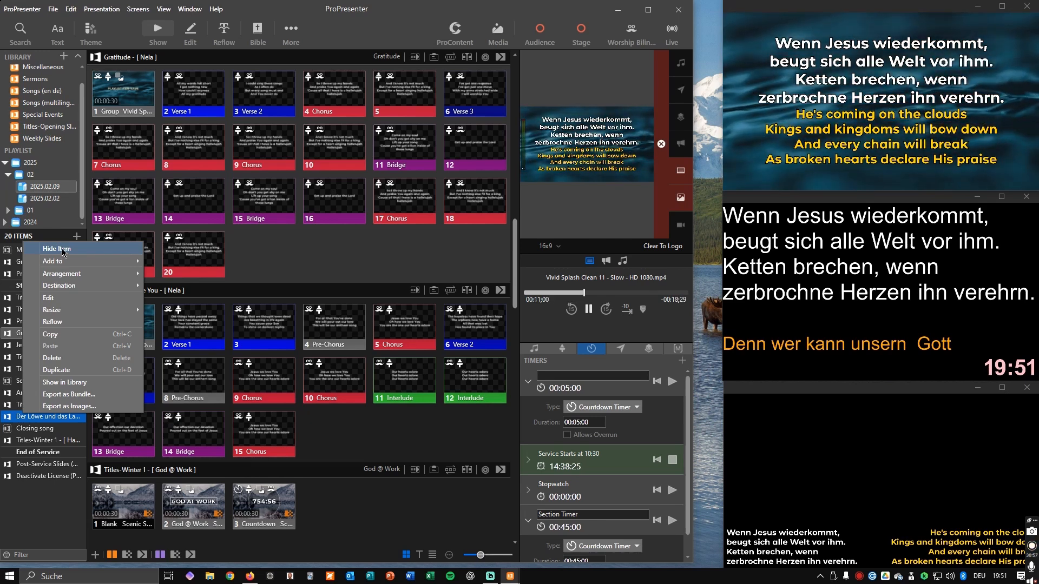
{"action": "left_click", "coordinate": [63, 250]}
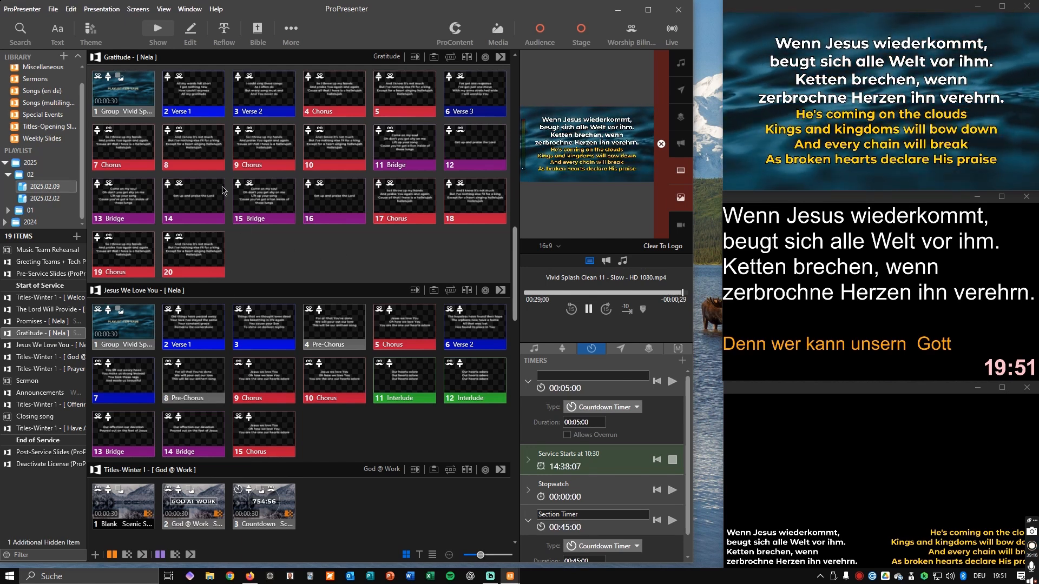
- Display Gratitude's Verse 1 slide and open the song in the Reflow Editor with larger slide previews
{"action": "left_click", "coordinate": [210, 101]}
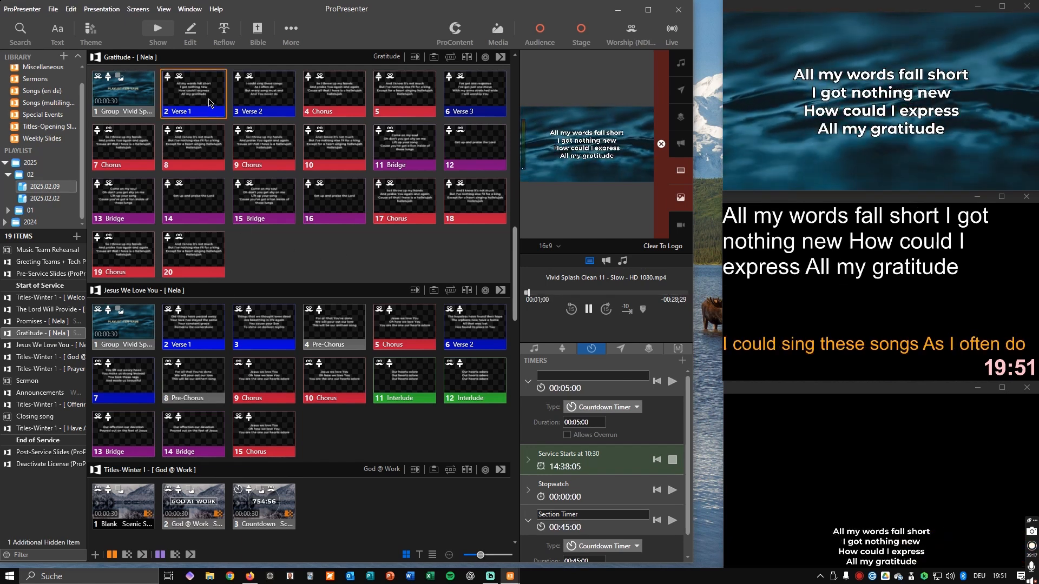
{"action": "left_click", "coordinate": [224, 32]}
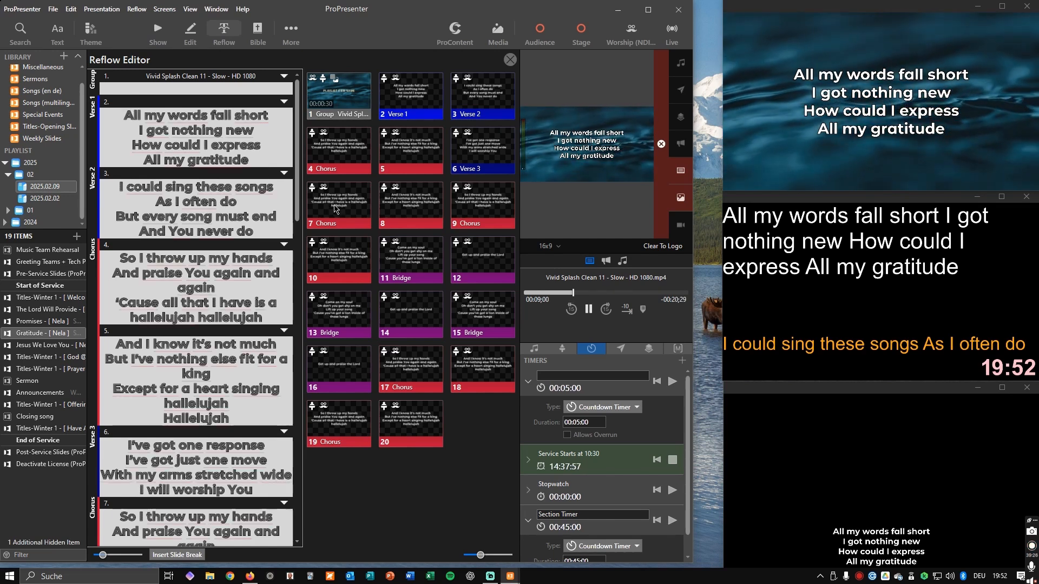
{"action": "left_click", "coordinate": [495, 556]}
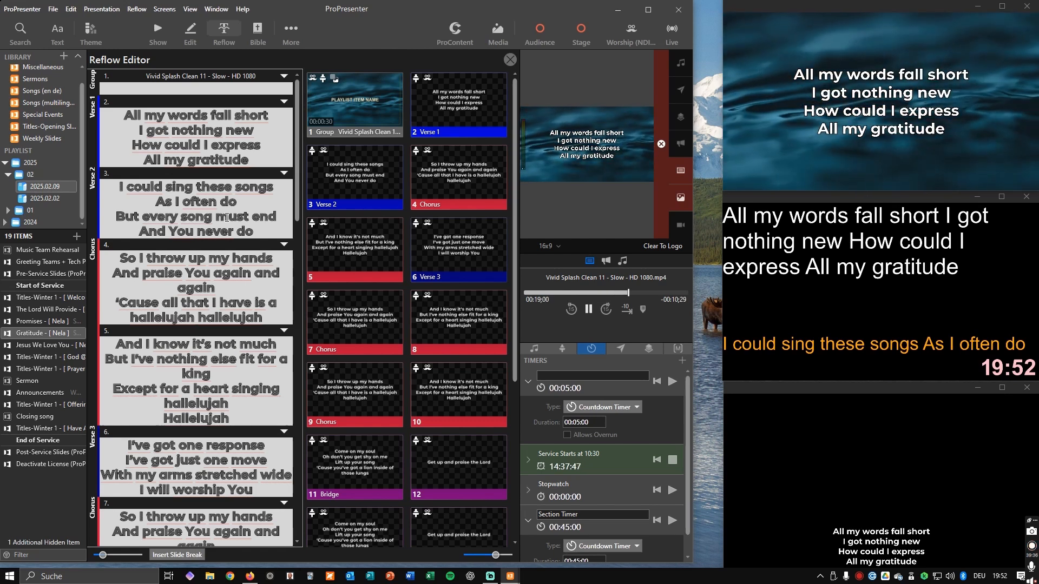
- Try splitting the first line of Gratitude's Verse 2 before "These songs", restore the original line and return to the playlist slides
{"action": "left_click", "coordinate": [199, 187]}
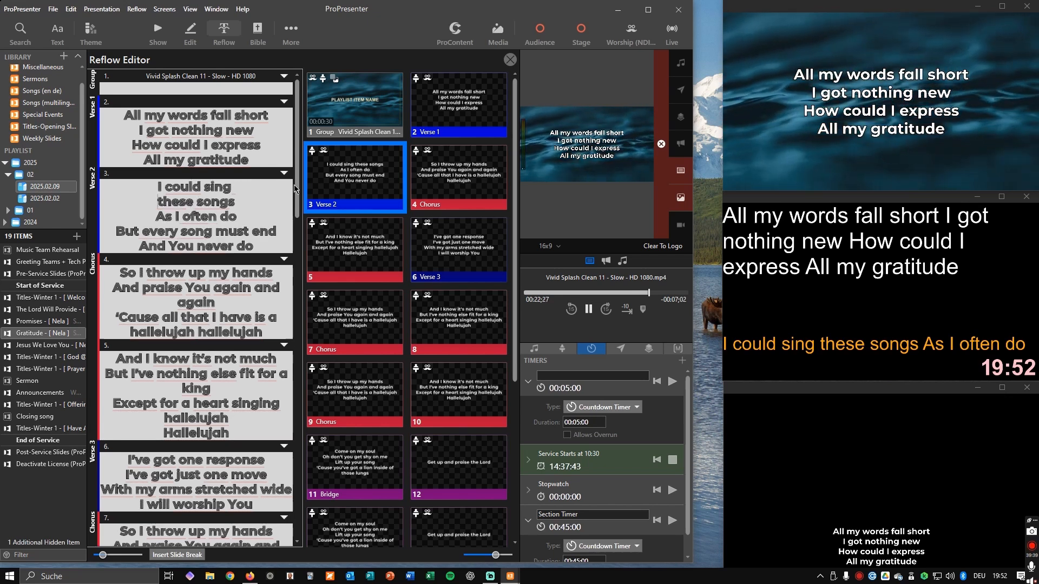
{"action": "key", "text": "Return"}
{"action": "key", "text": "shift+Right"}
{"action": "type", "text": "T"}
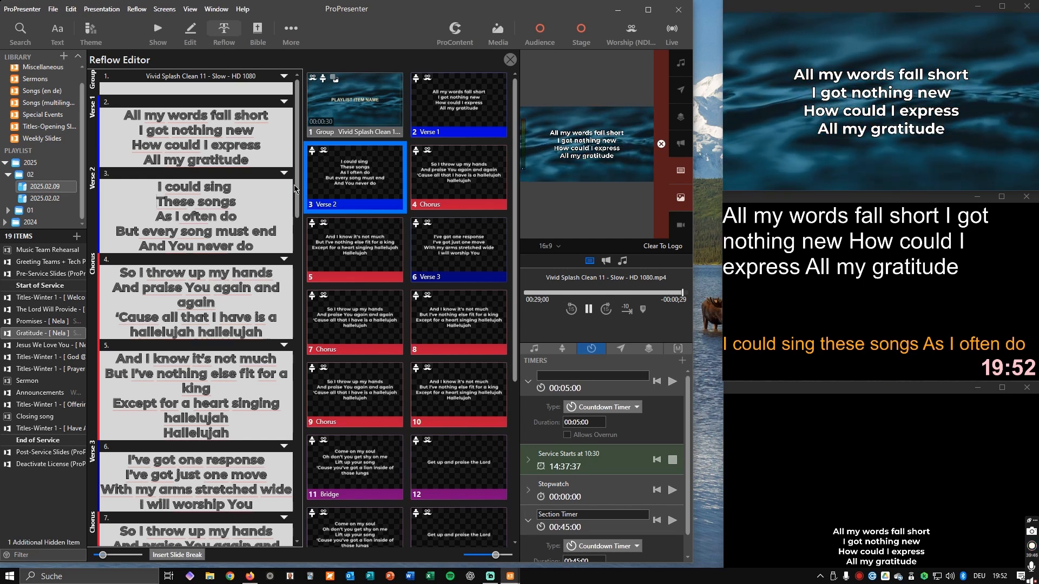
{"action": "key", "text": "BackSpace"}
{"action": "key", "text": "BackSpace"}
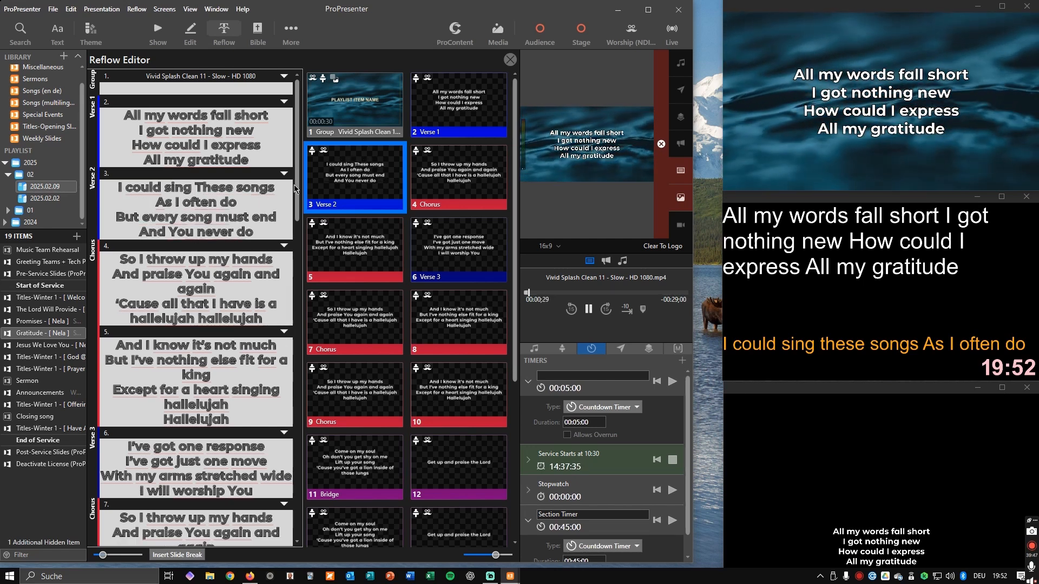
{"action": "key", "text": "Delete"}
{"action": "type", "text": "t"}
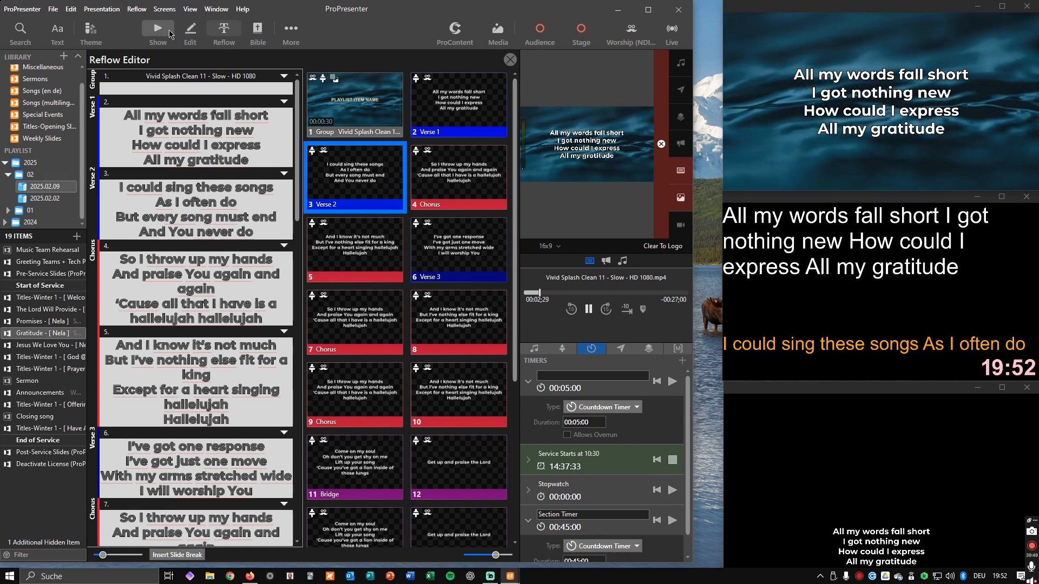
{"action": "left_click", "coordinate": [162, 42]}
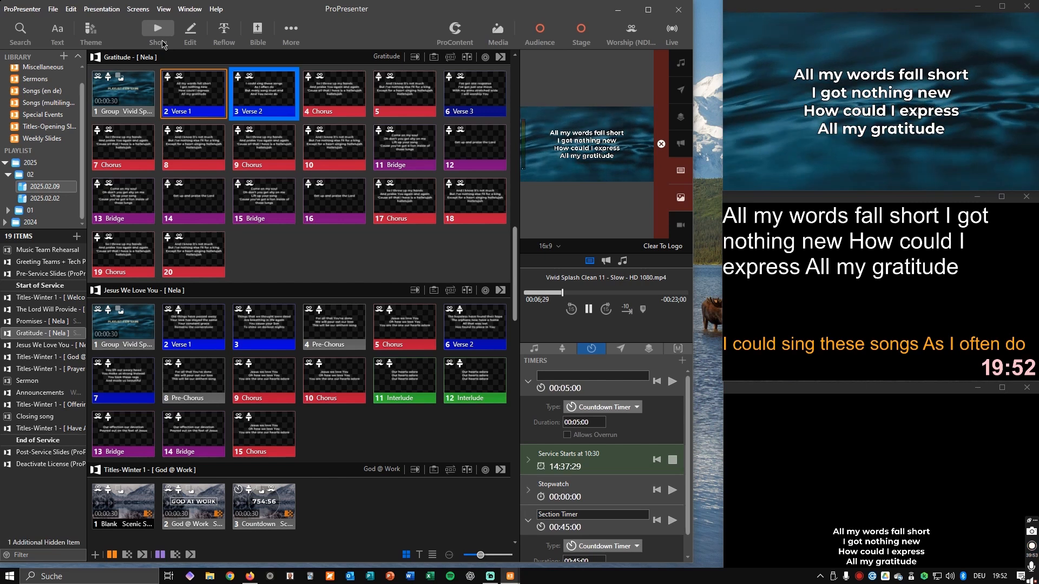
- Display the Jesus We Love You title slide, open it for editing and inspect its background media action
{"action": "left_click", "coordinate": [131, 327]}
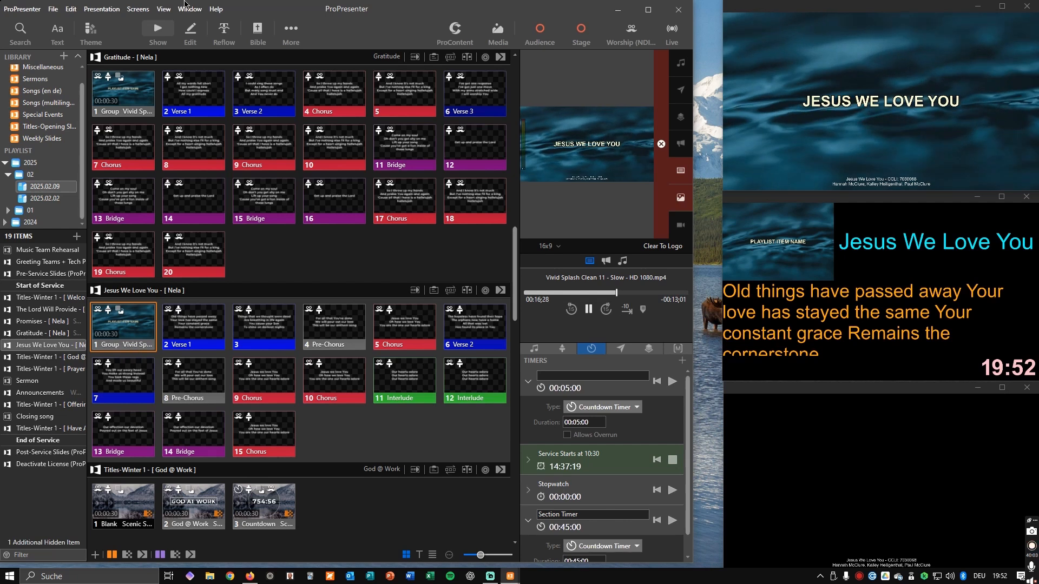
{"action": "left_click", "coordinate": [192, 32]}
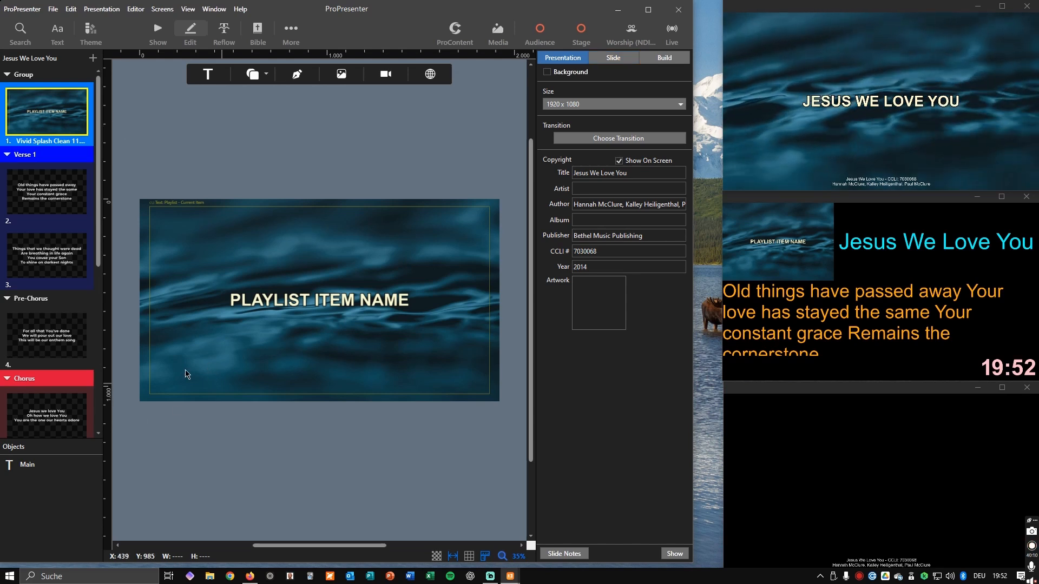
{"action": "left_click", "coordinate": [181, 347]}
{"action": "left_click", "coordinate": [153, 187]}
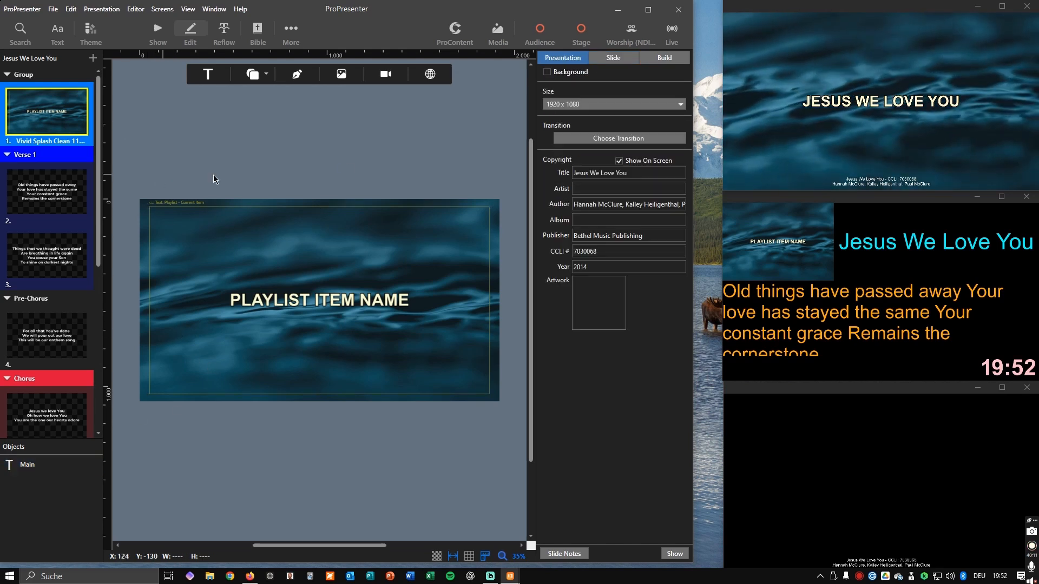
{"action": "left_click", "coordinate": [615, 59]}
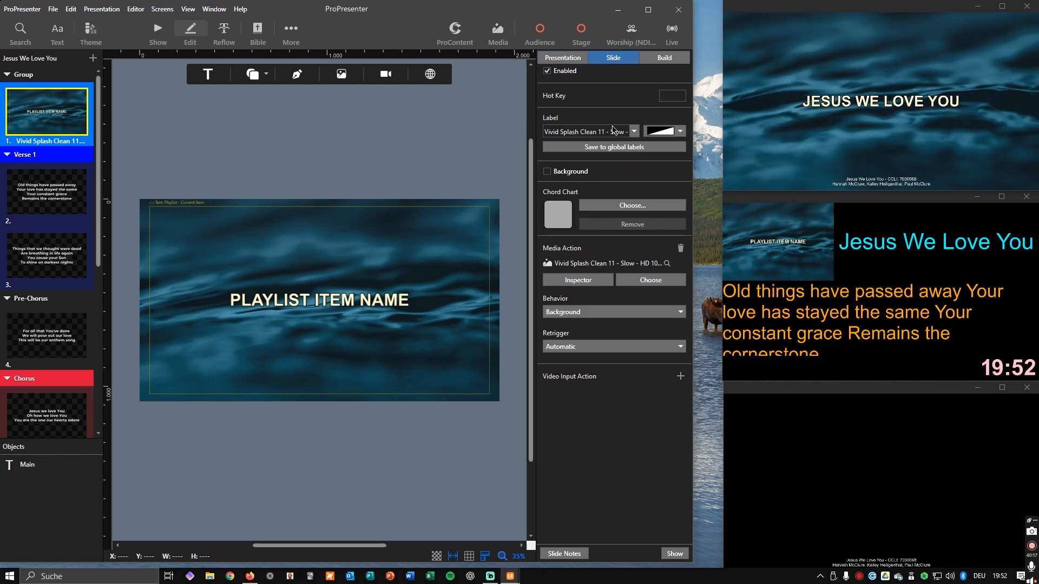
{"action": "left_click", "coordinate": [576, 282]}
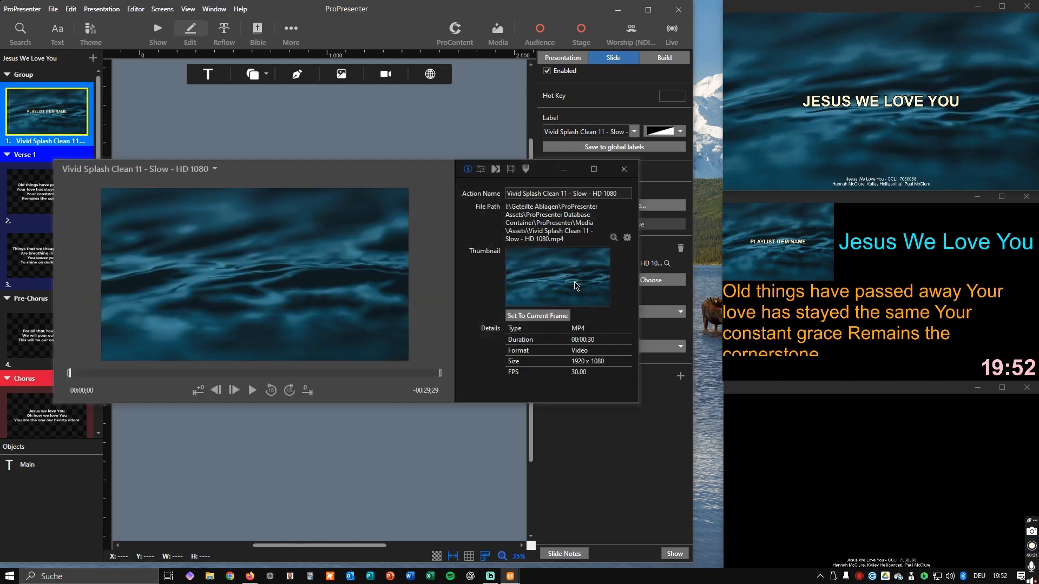
- Add an Adjust Color effect to the background video with brightness -0,12 and contrast 0,82, and return to the playlist slides
{"action": "left_click", "coordinate": [510, 170]}
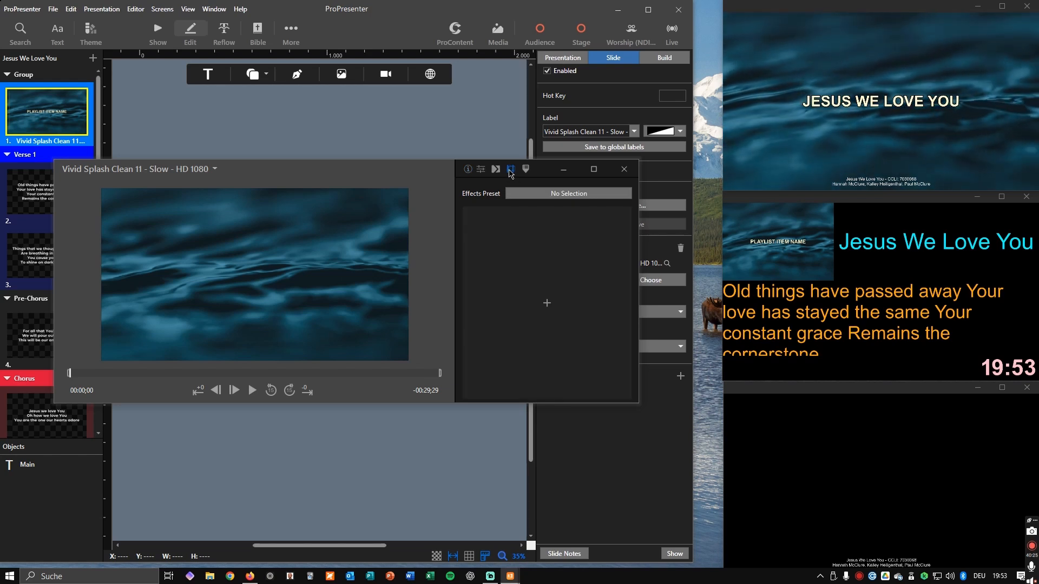
{"action": "left_click", "coordinate": [546, 303]}
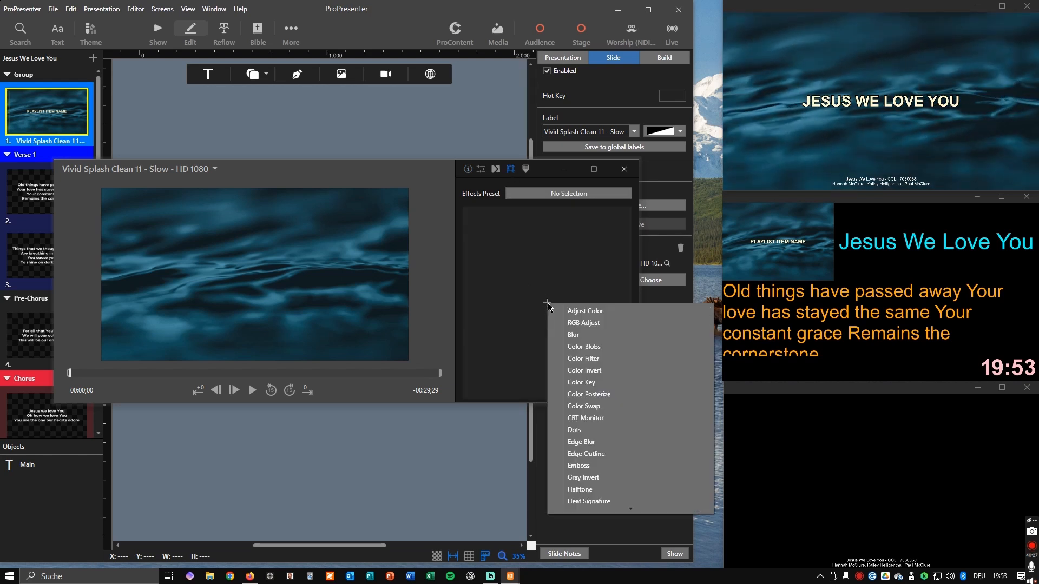
{"action": "left_click", "coordinate": [591, 314]}
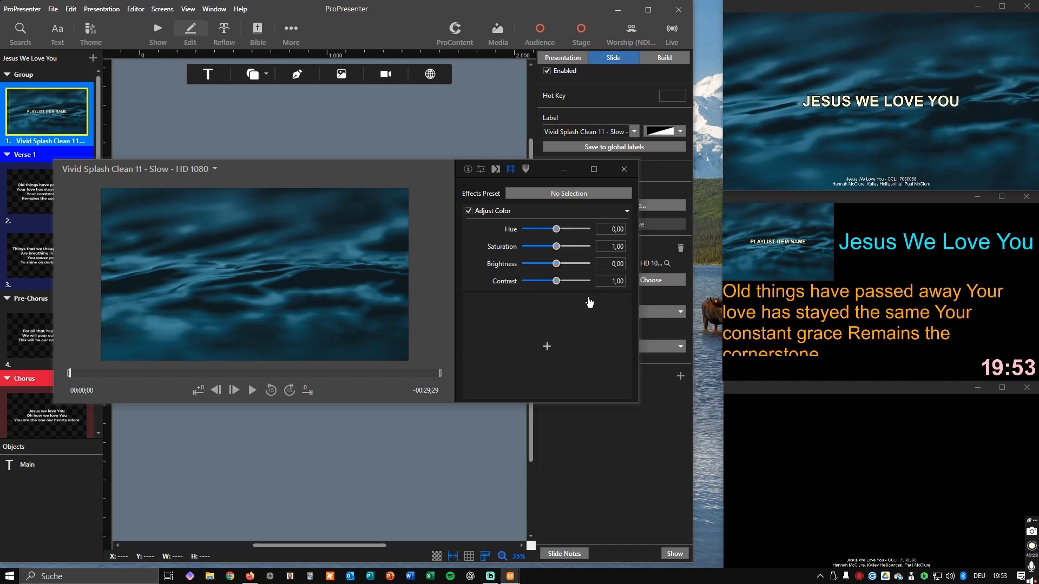
{"action": "left_click_drag", "start_coordinate": [557, 264], "coordinate": [551, 288]}
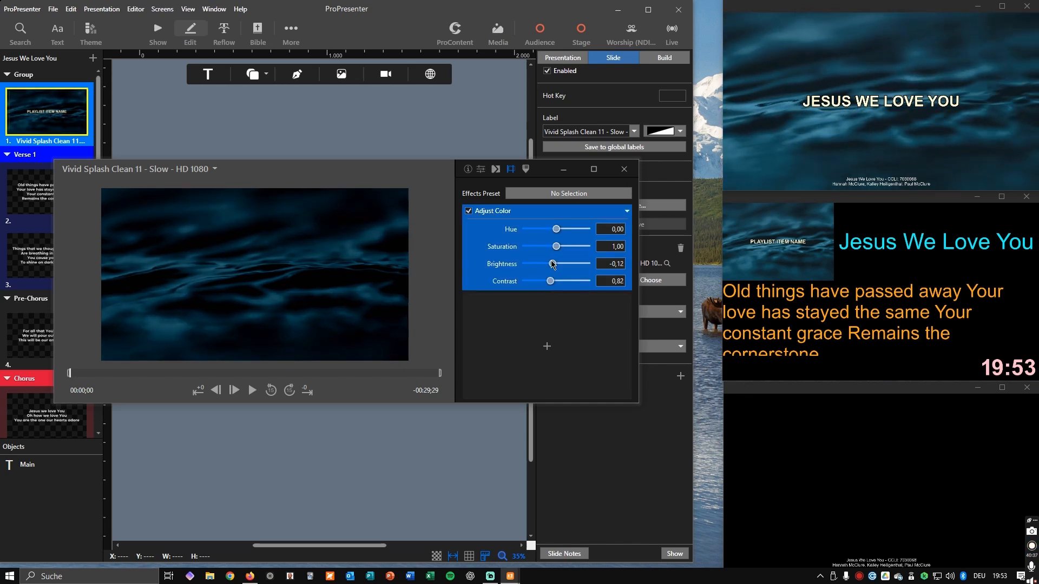
{"action": "left_click", "coordinate": [623, 169]}
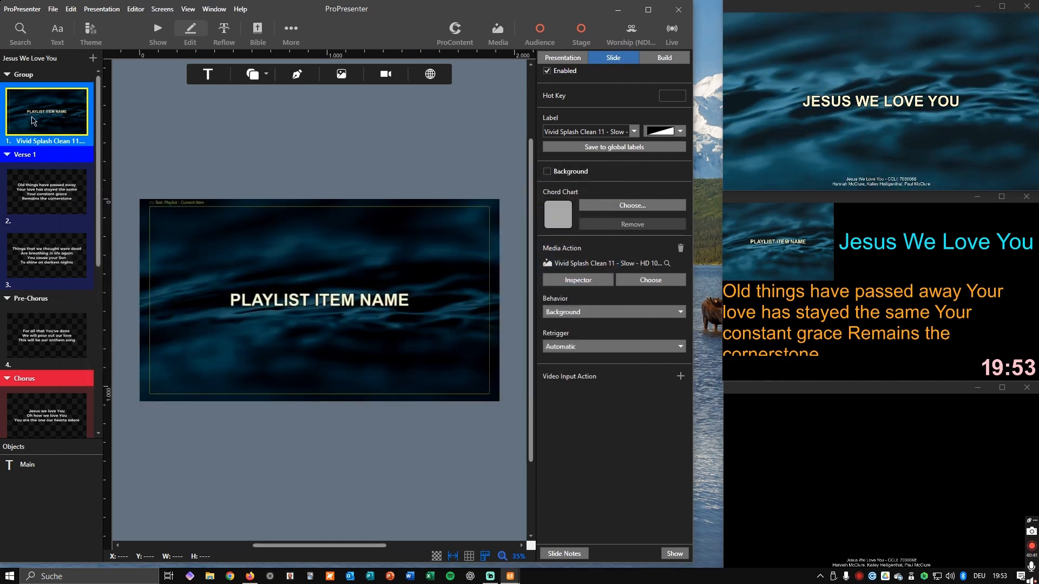
{"action": "left_click", "coordinate": [158, 32]}
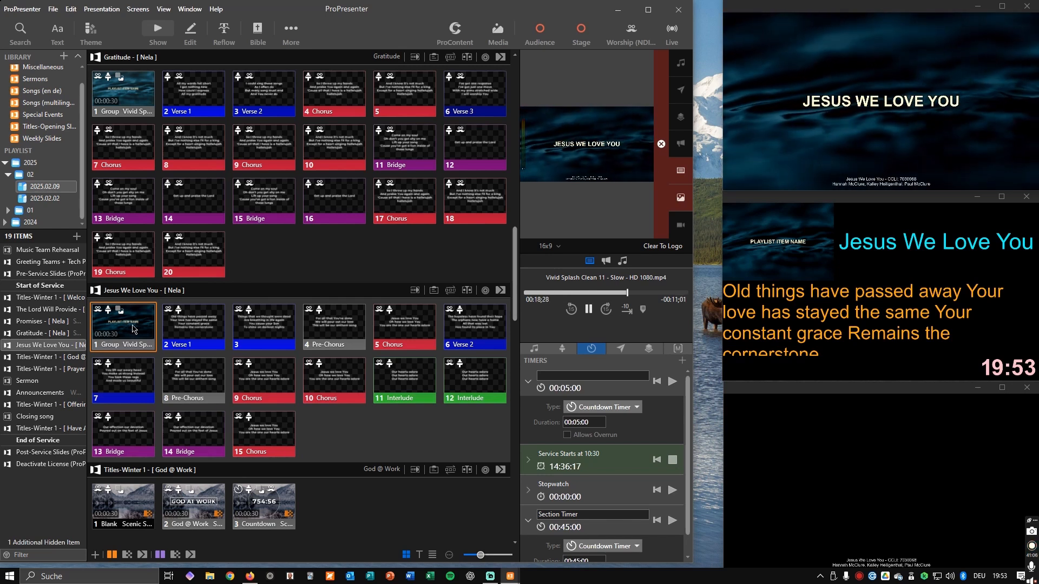
- Display the first Announcements slide in the playlist and enlarge the slide thumbnails
{"action": "scroll", "coordinate": [273, 307], "scroll_direction": "down", "scroll_amount": 1}
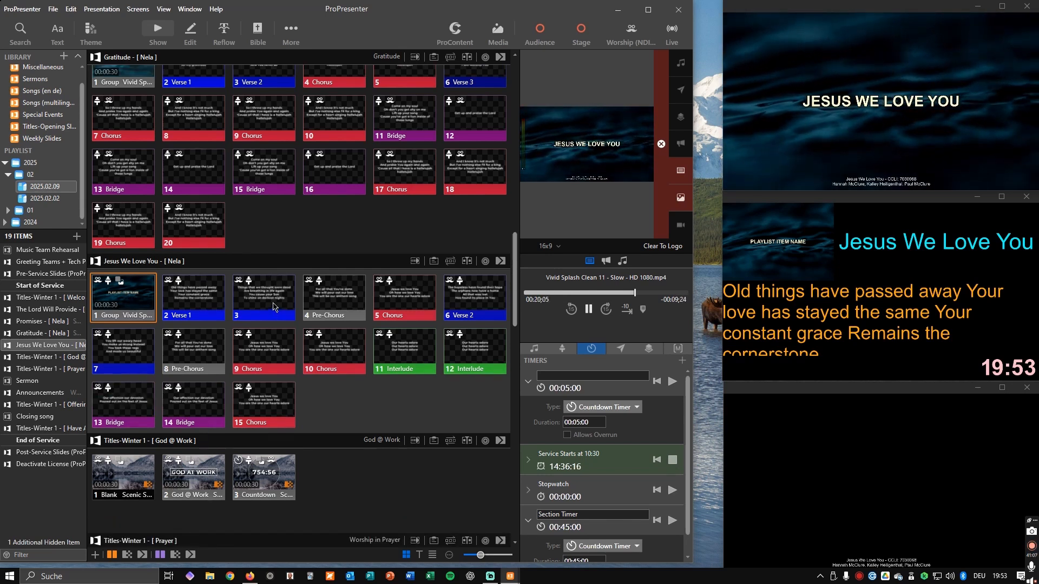
{"action": "scroll", "coordinate": [273, 307], "scroll_direction": "down", "scroll_amount": 4}
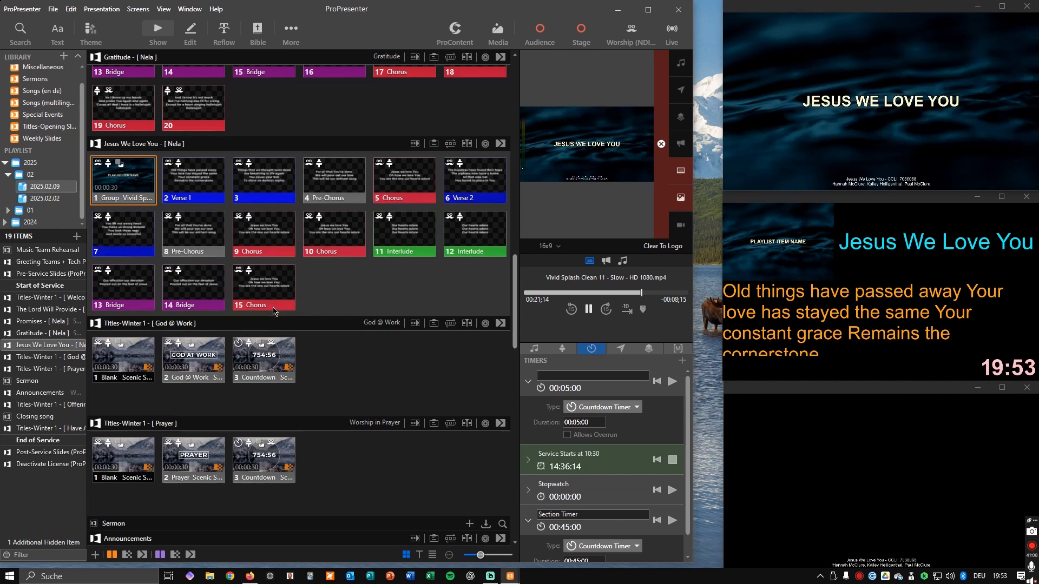
{"action": "left_click", "coordinate": [31, 392]}
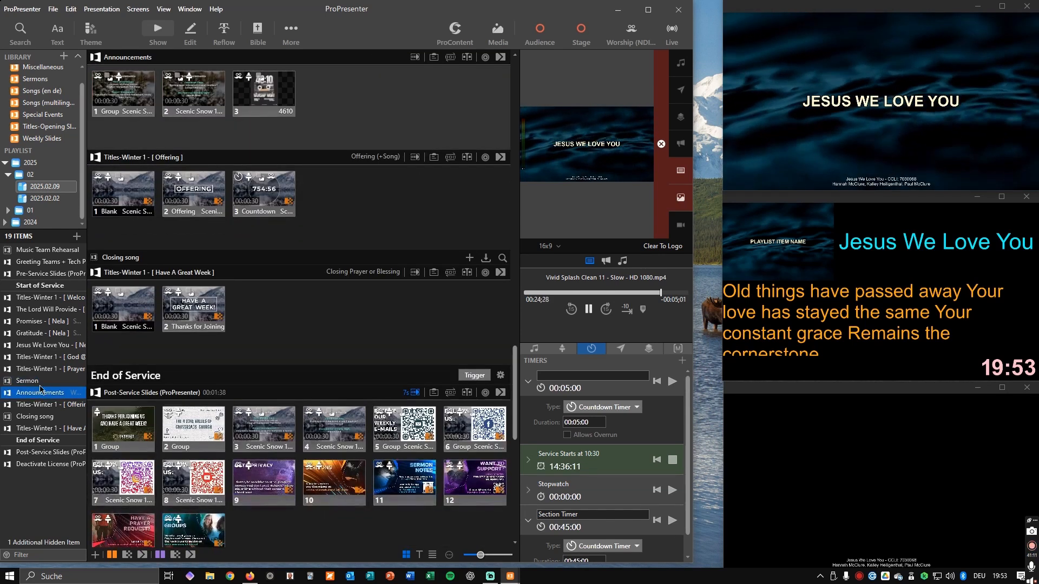
{"action": "scroll", "coordinate": [283, 278], "scroll_direction": "up", "scroll_amount": 3}
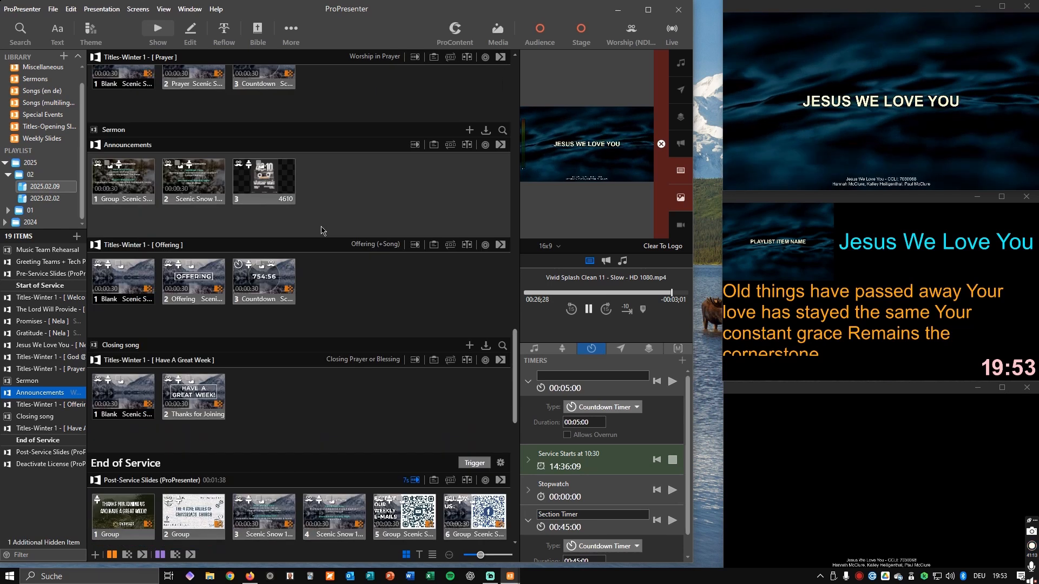
{"action": "left_click", "coordinate": [116, 184]}
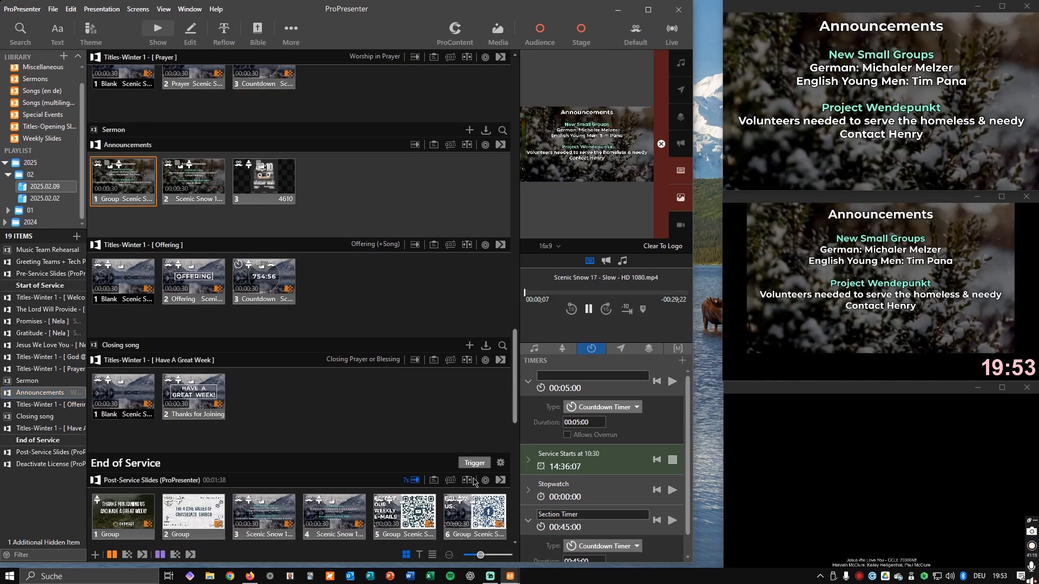
{"action": "left_click", "coordinate": [496, 556]}
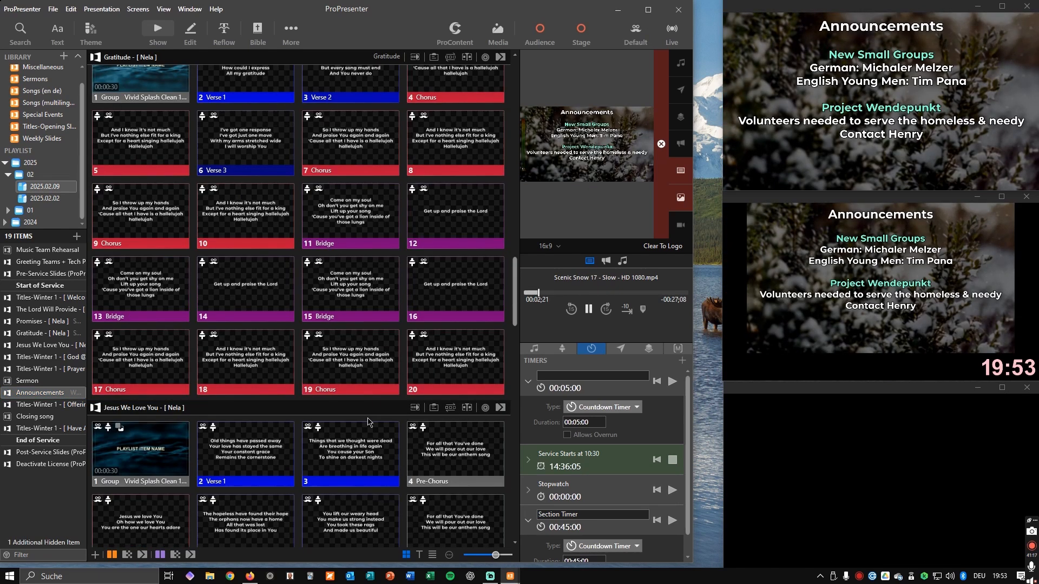
{"action": "left_click", "coordinate": [31, 393]}
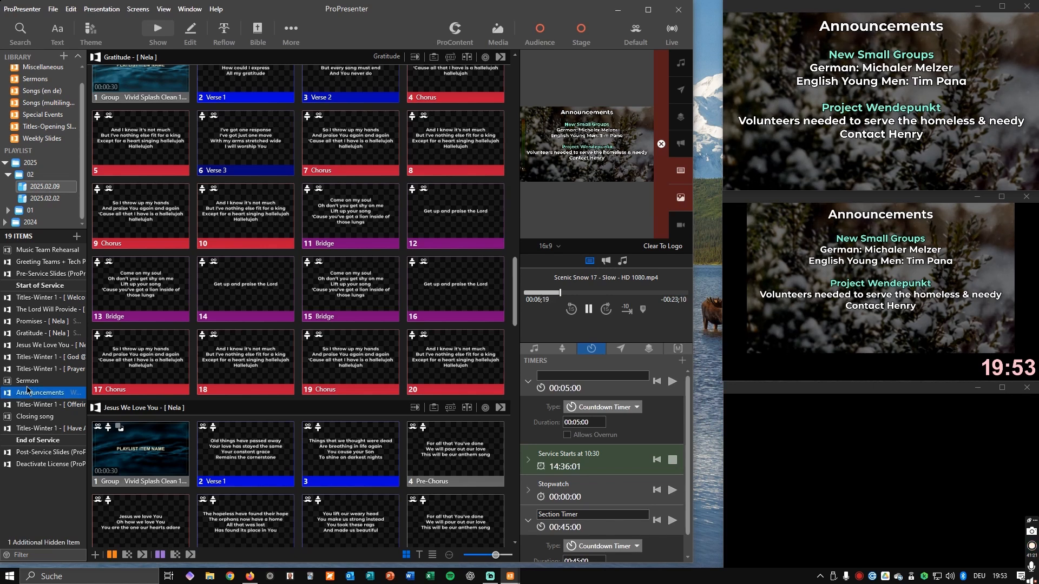
{"action": "left_click", "coordinate": [28, 396]}
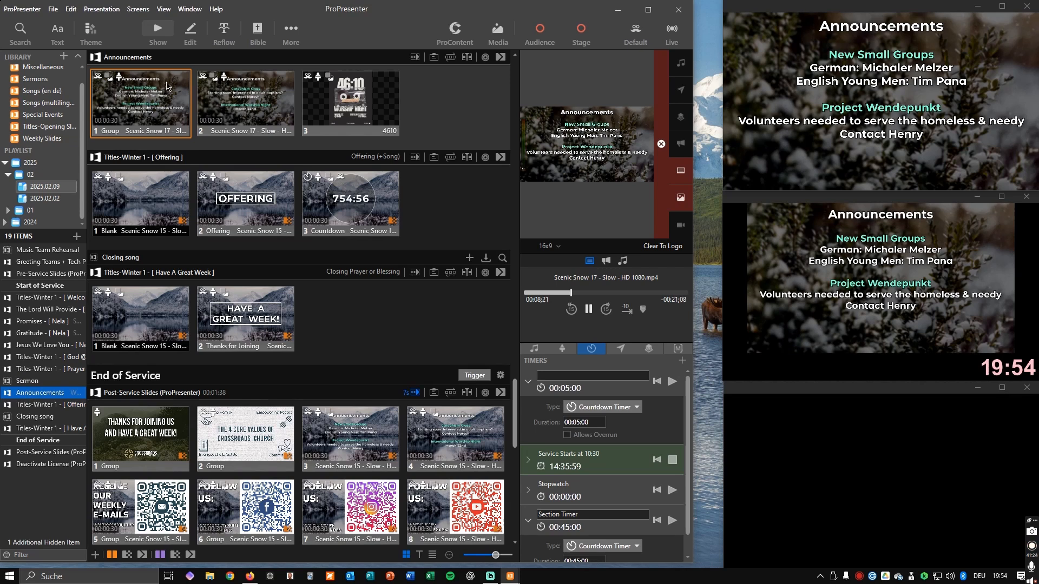
- Compare the text of both Announcements text slides with the Announcements description in the Planning Center plan
{"action": "left_click", "coordinate": [191, 31]}
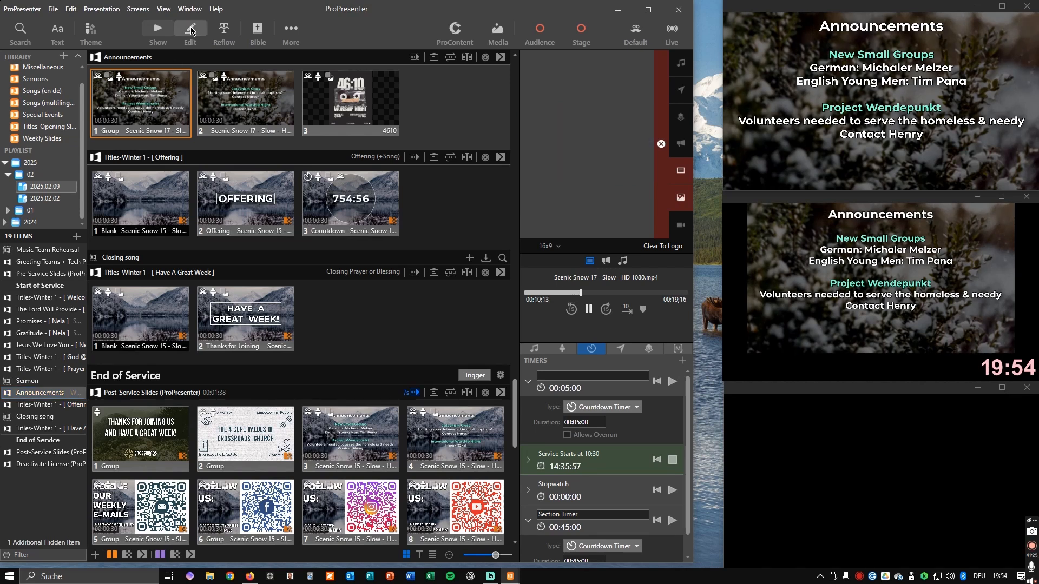
{"action": "left_click", "coordinate": [249, 576]}
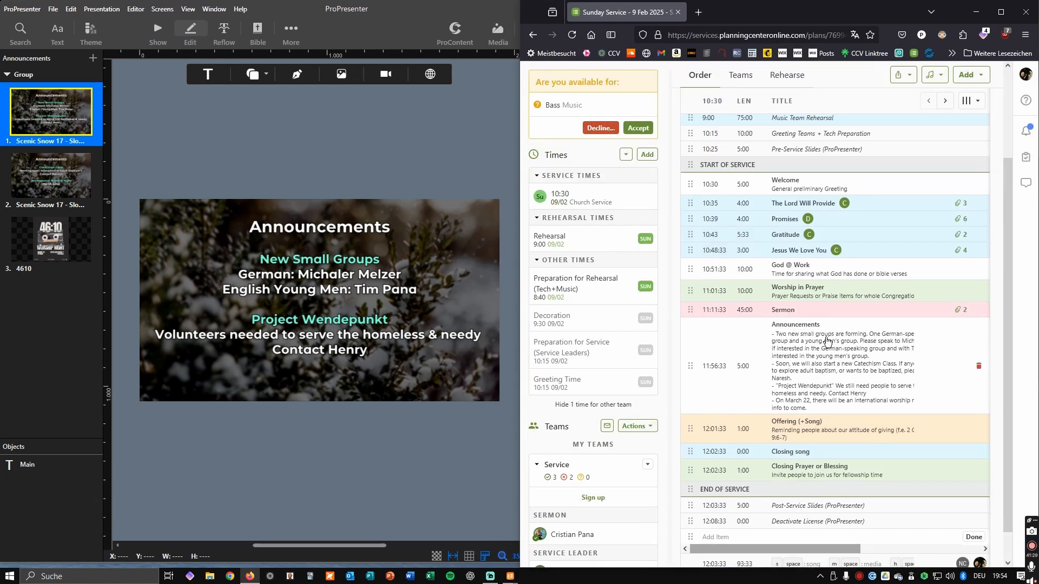
{"action": "left_click", "coordinate": [846, 359]}
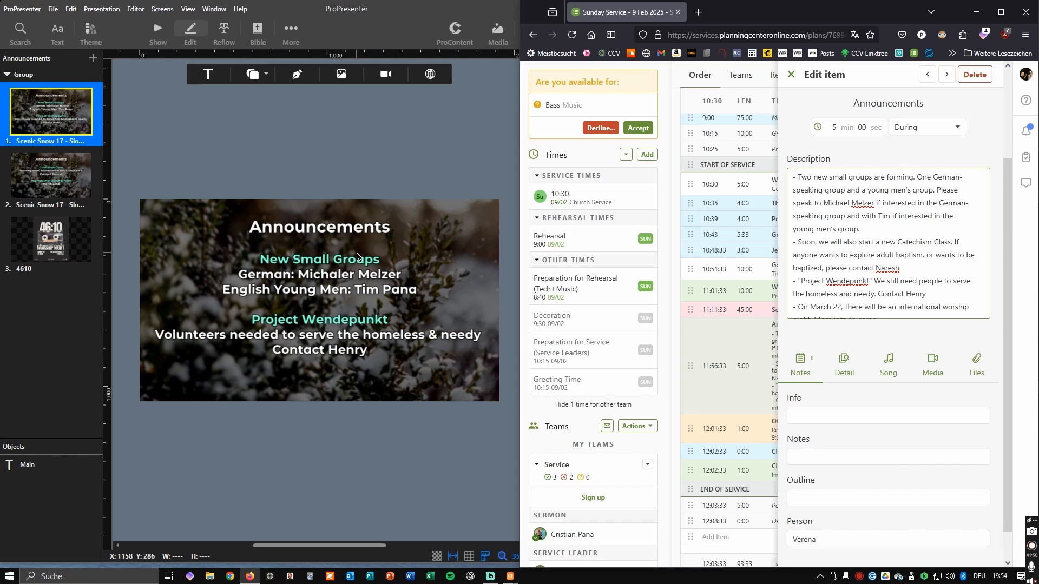
{"action": "left_click", "coordinate": [52, 179]}
{"action": "left_click", "coordinate": [53, 180]}
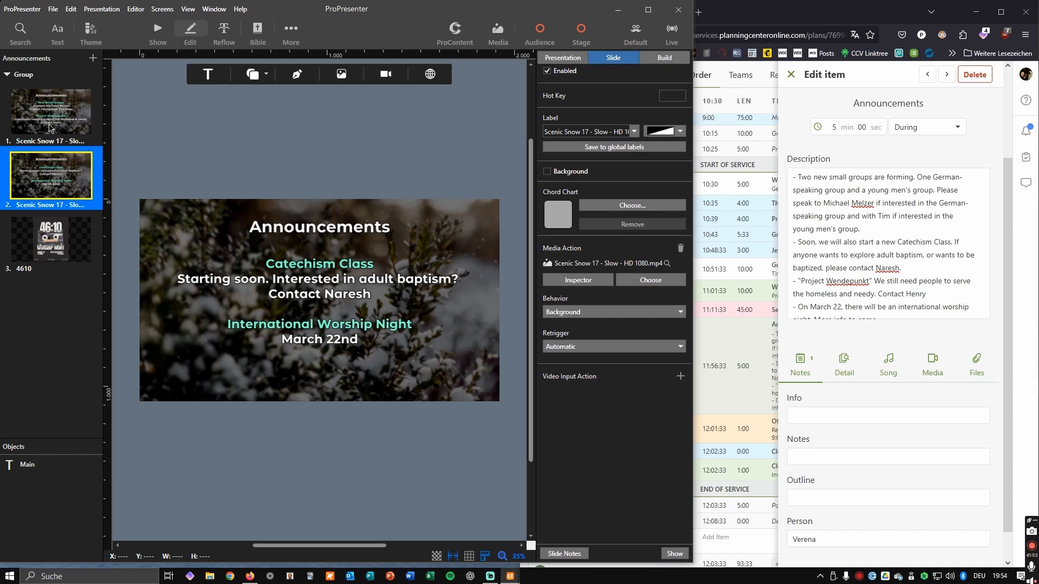
- Disable the second Announcements slide in the playlist and display it on the output
{"action": "left_click", "coordinate": [157, 31]}
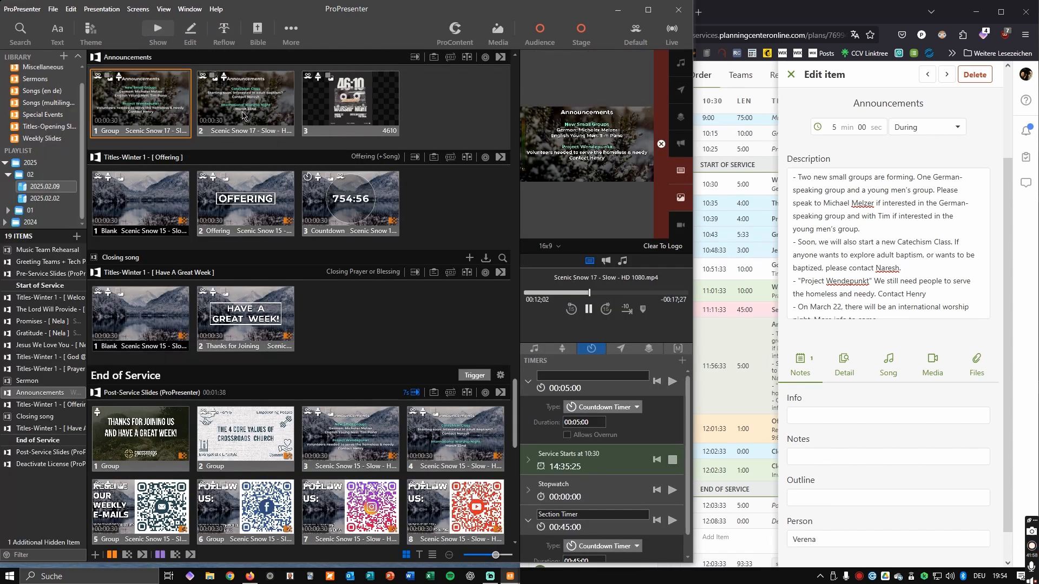
{"action": "right_click", "coordinate": [242, 114]}
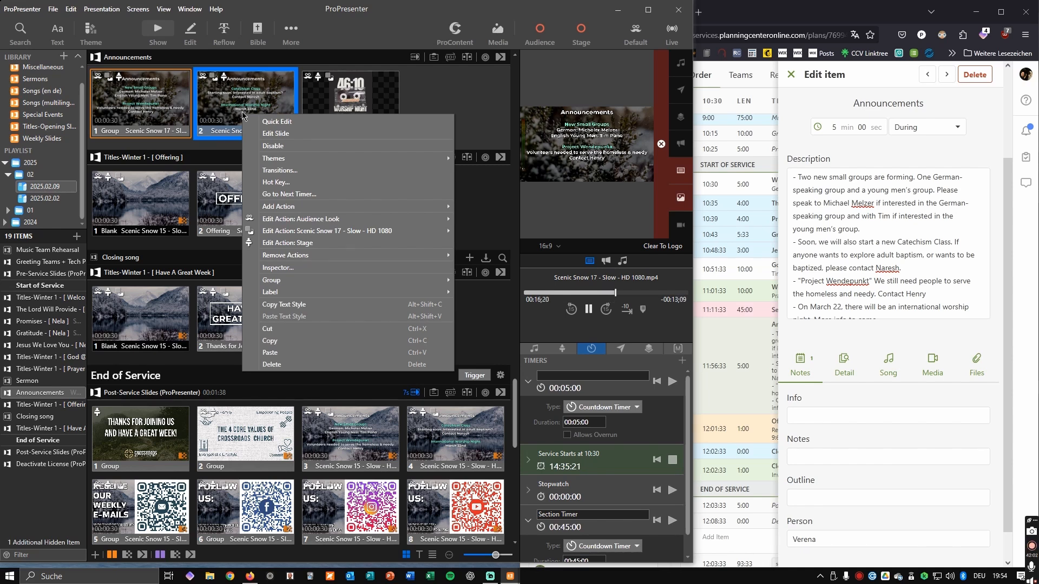
{"action": "left_click", "coordinate": [274, 147]}
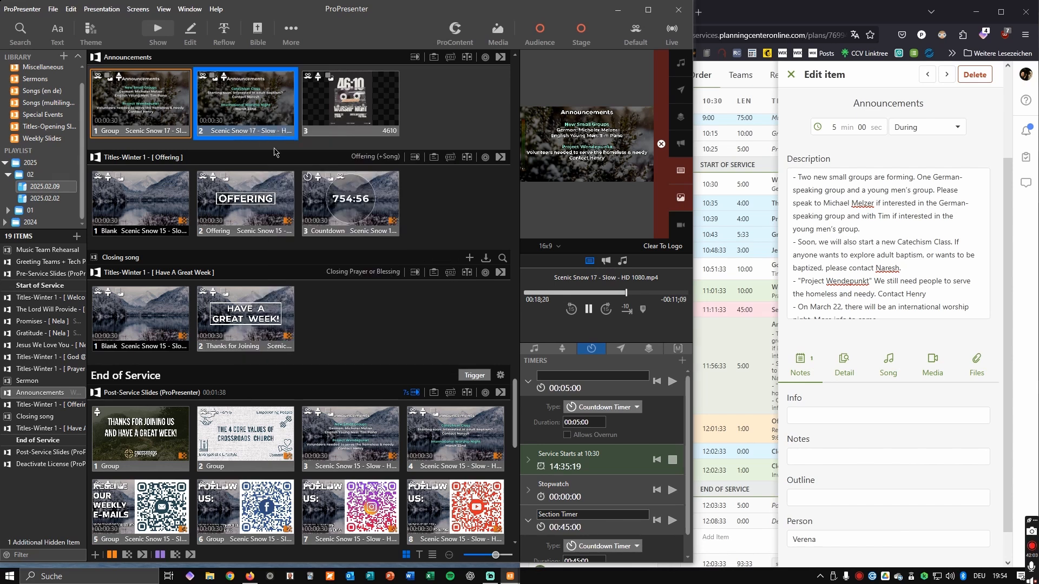
{"action": "left_click", "coordinate": [239, 98]}
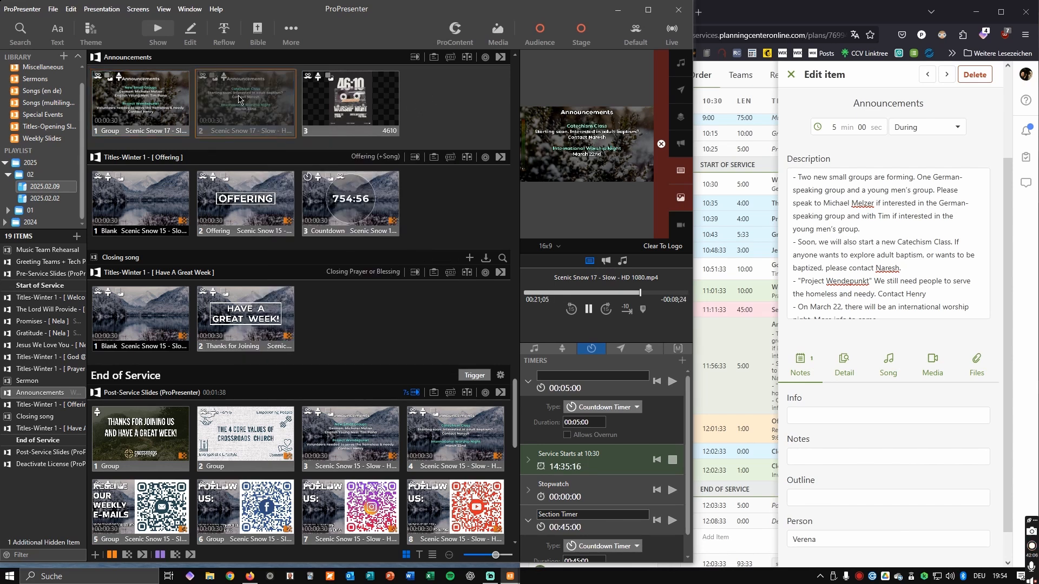
- Display the first Announcements slide, copy all of its text in the slide editor, and return to the playlist slides
{"action": "left_click", "coordinate": [157, 97]}
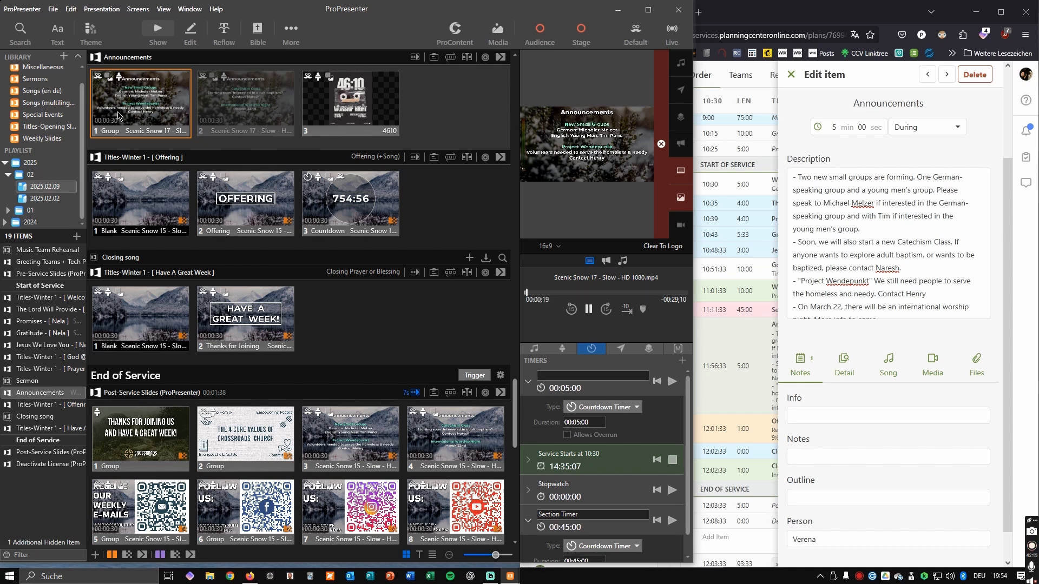
{"action": "left_click", "coordinate": [189, 32]}
{"action": "left_click", "coordinate": [305, 287]}
{"action": "double_click", "coordinate": [304, 287]}
{"action": "key", "text": "ctrl+a"}
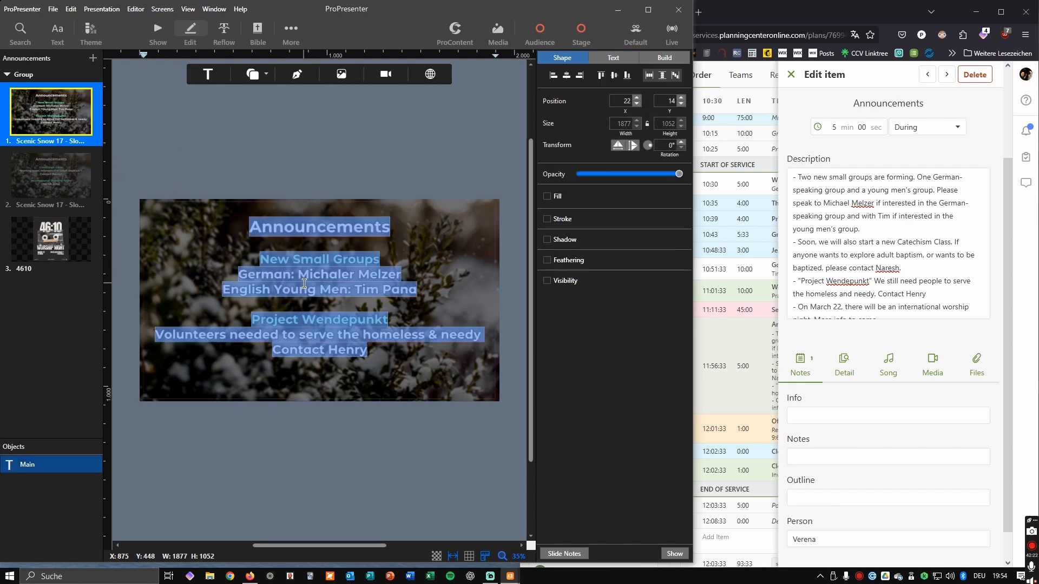
{"action": "right_click", "coordinate": [306, 281]}
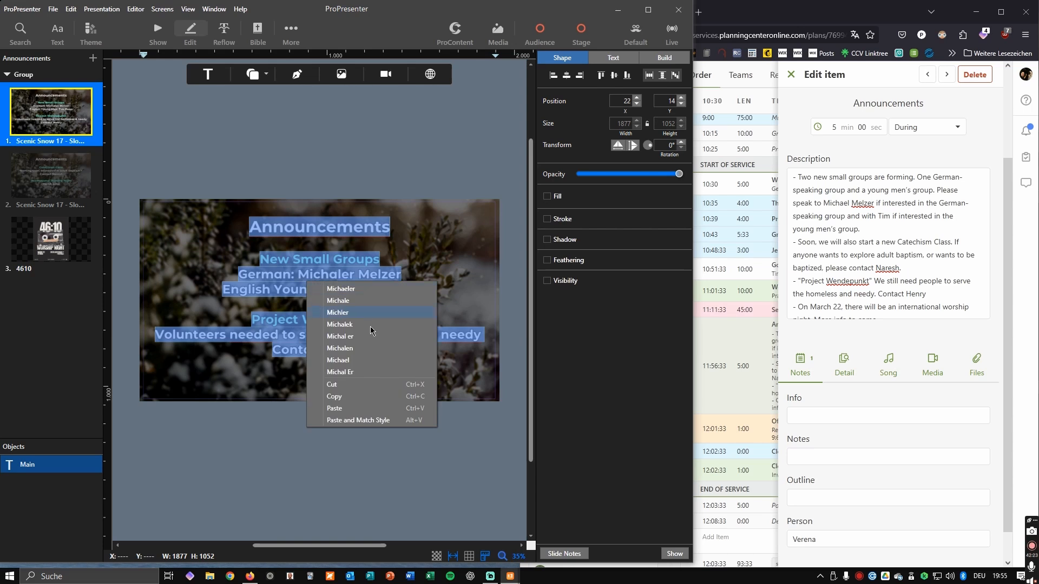
{"action": "left_click", "coordinate": [346, 399]}
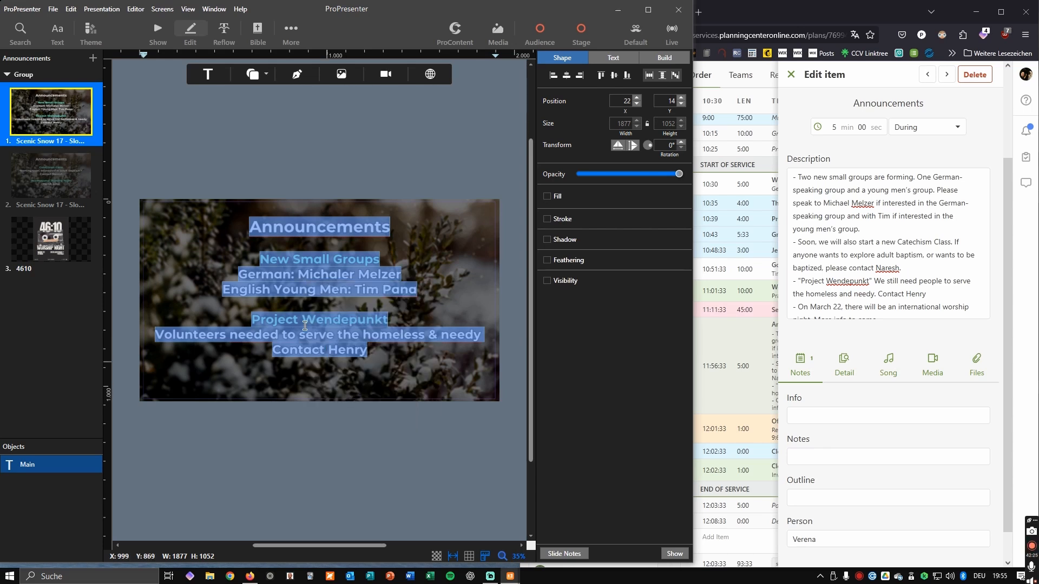
{"action": "left_click", "coordinate": [154, 34]}
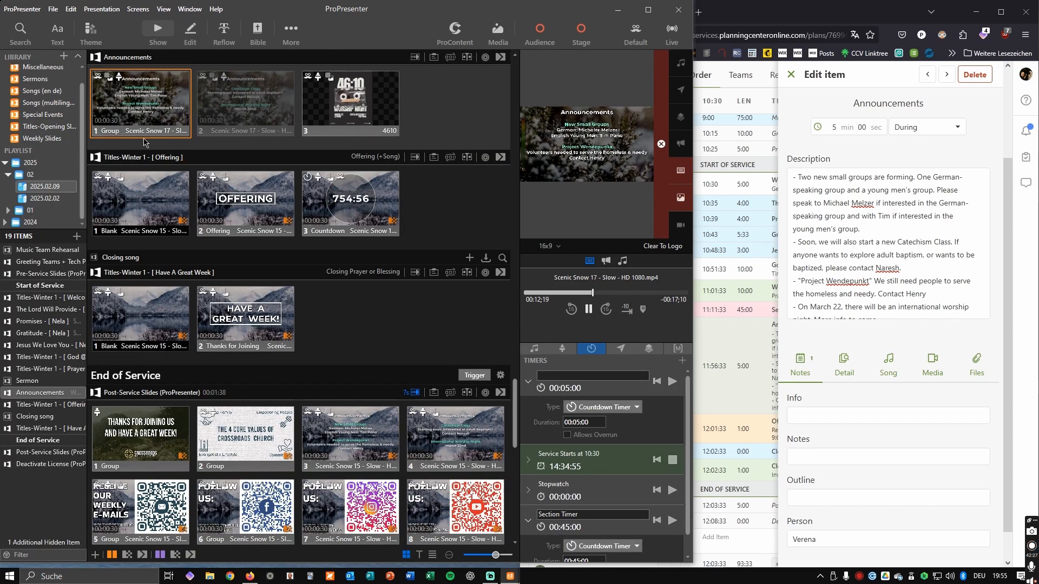
- Open the third slide of the Pre-Service Slides for editing and select all of its announcement text
{"action": "left_click", "coordinate": [34, 274]}
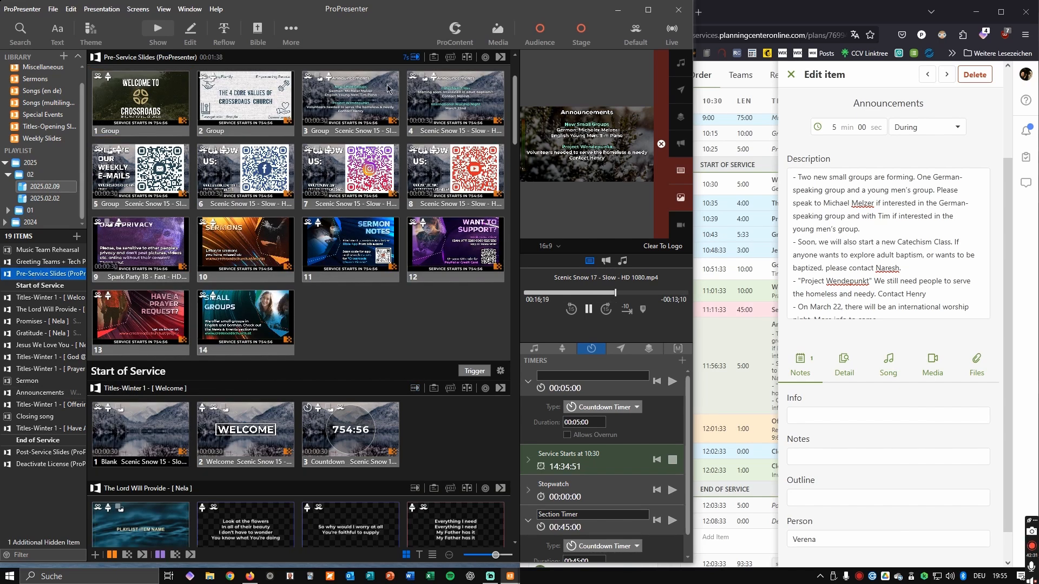
{"action": "left_click", "coordinate": [351, 99]}
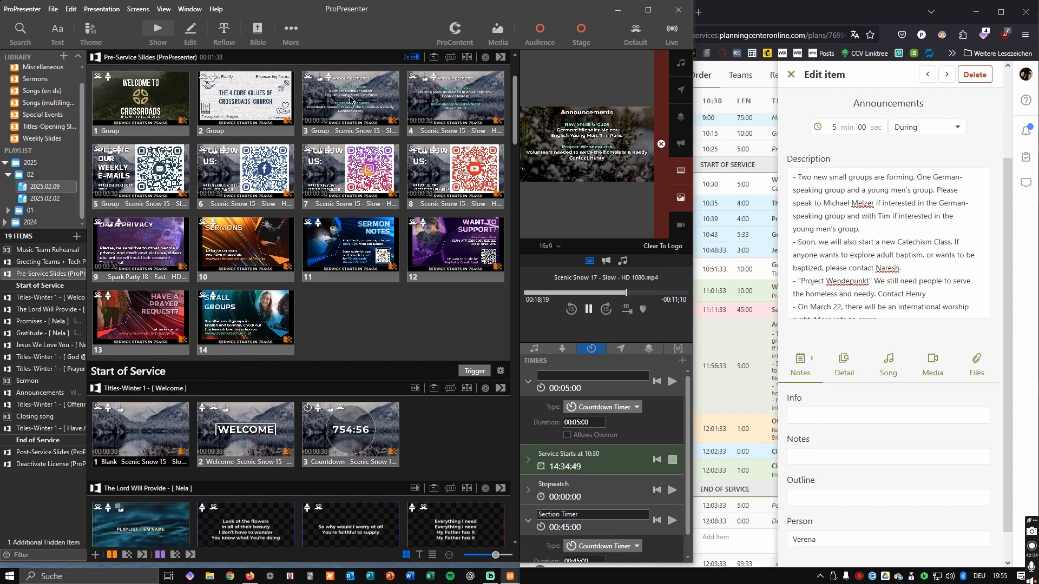
{"action": "left_click", "coordinate": [351, 99]}
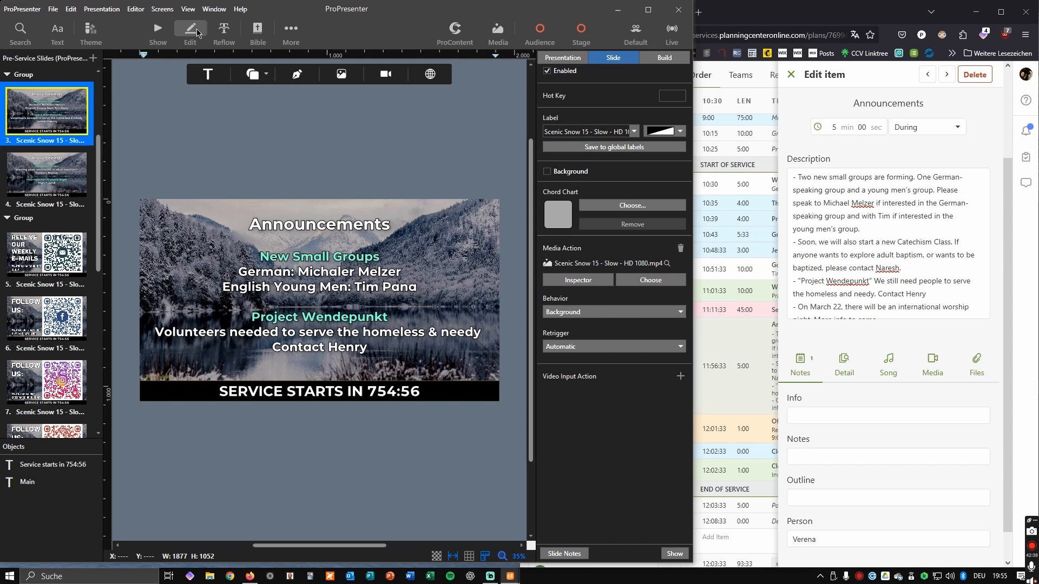
{"action": "left_click", "coordinate": [190, 30]}
{"action": "double_click", "coordinate": [311, 267]}
{"action": "key", "text": "ctrl+a"}
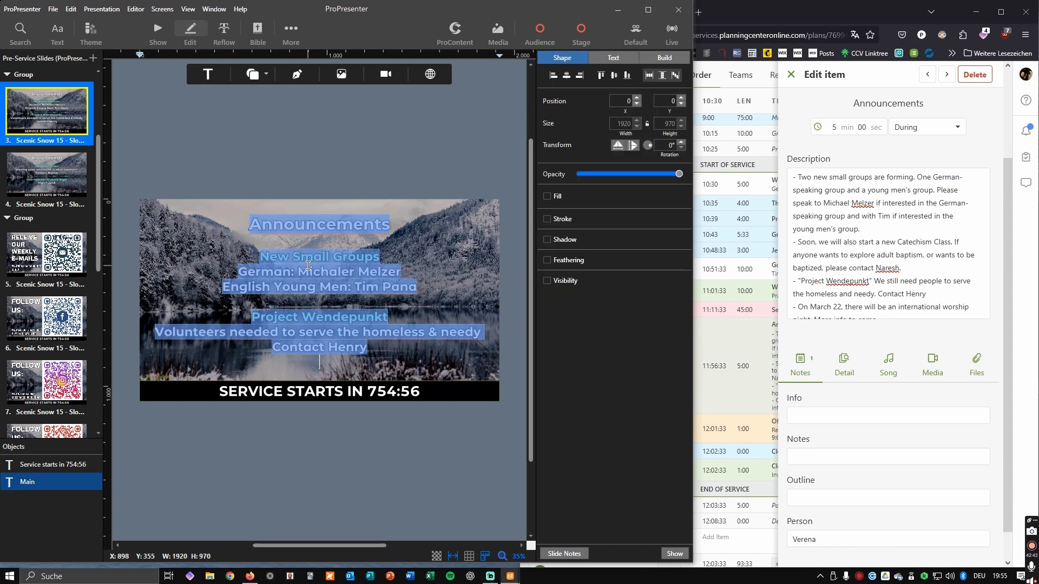
- Try clearing the announcement text on the third Pre-Service slide, undo the deletion, and return to the playlist slides
{"action": "key", "text": "Right"}
{"action": "left_click", "coordinate": [296, 253]}
{"action": "key", "text": "ctrl+a"}
{"action": "key", "text": "BackSpace"}
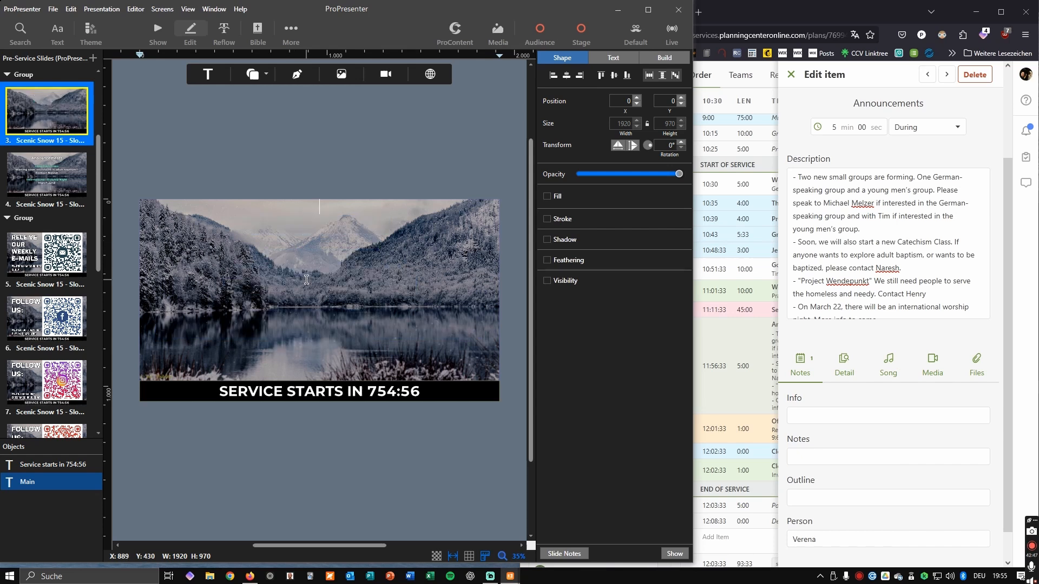
{"action": "key", "text": "ctrl+z"}
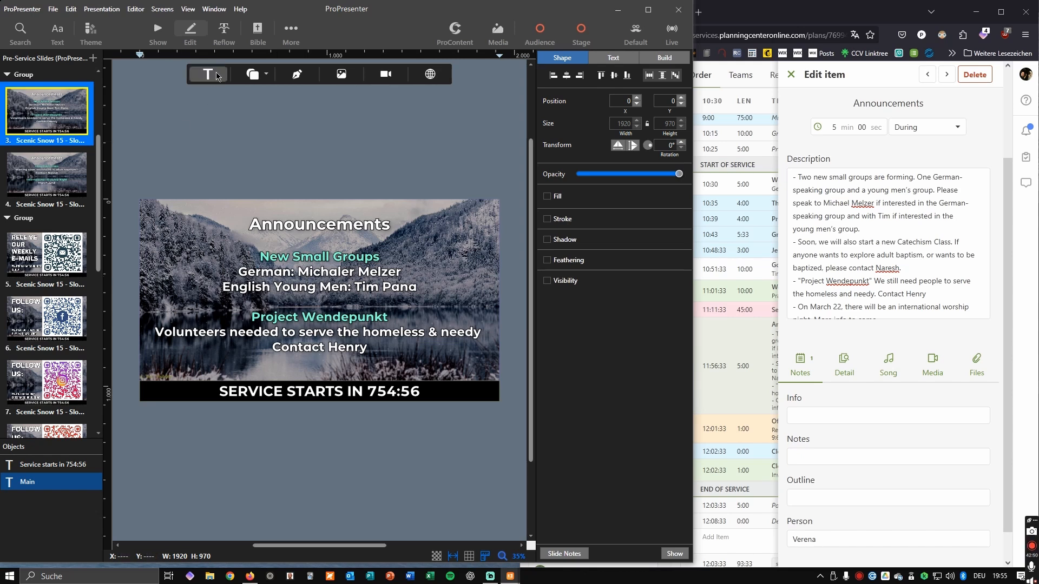
{"action": "left_click", "coordinate": [156, 32]}
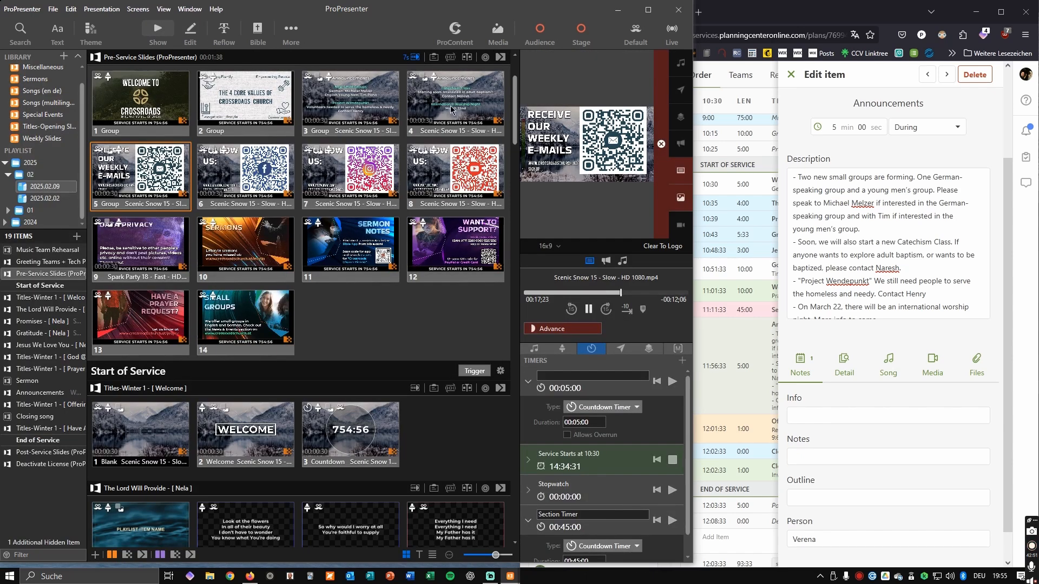
- Display the third Pre-Service slide on the output and disable the fourth slide of that presentation
{"action": "left_click", "coordinate": [341, 107]}
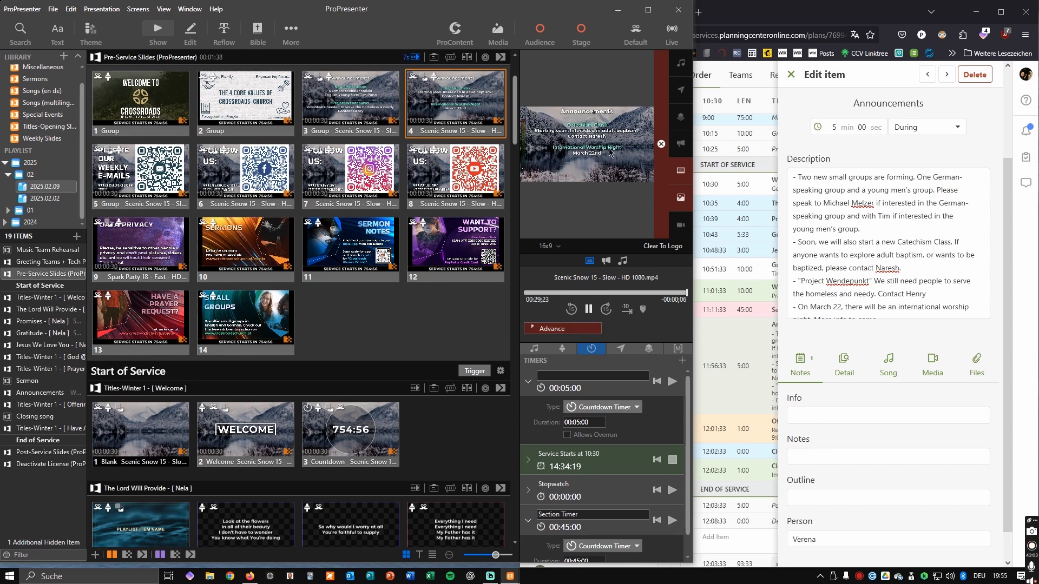
{"action": "right_click", "coordinate": [471, 100]}
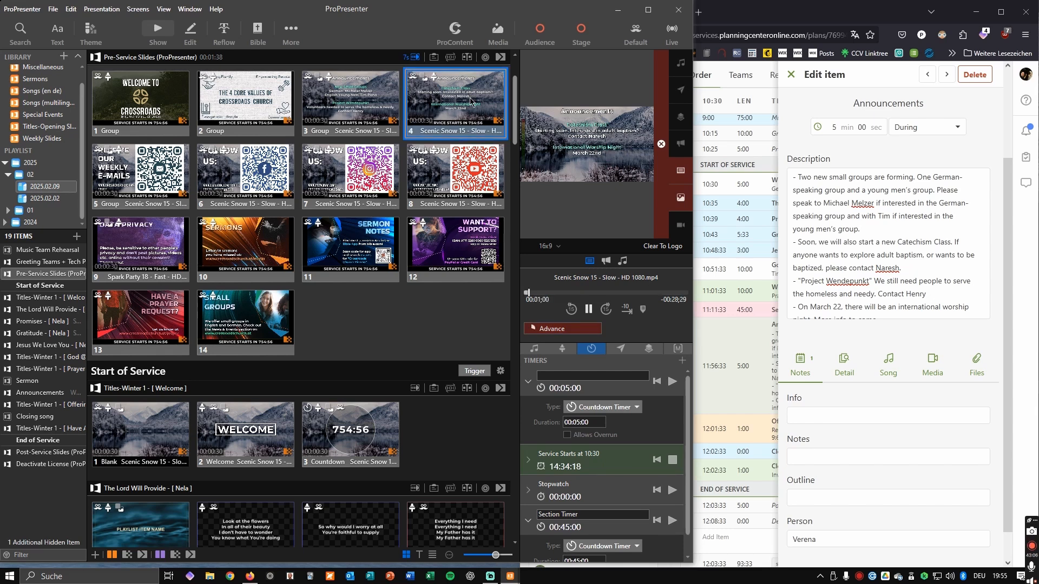
{"action": "left_click", "coordinate": [508, 129]}
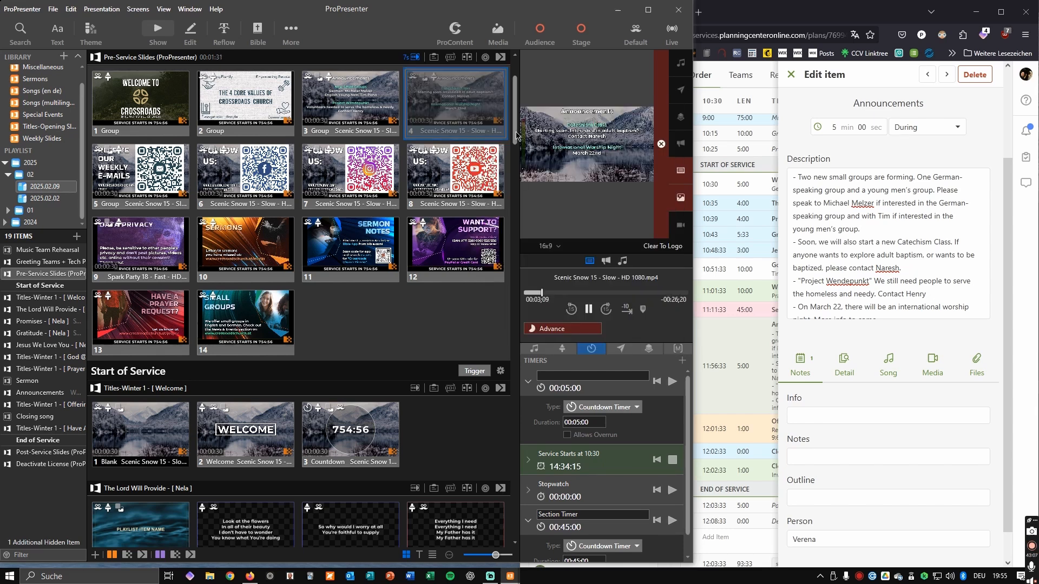
- Play the third slide of the Pre-Service Slides again, and display the third slide of the Post-Service Slides on the output
{"action": "left_click", "coordinate": [353, 114]}
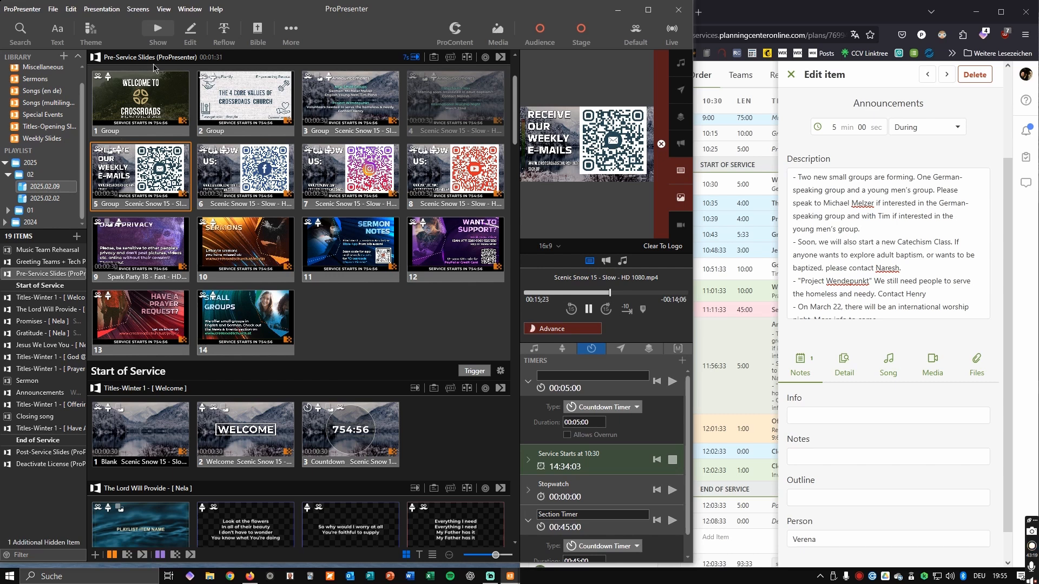
{"action": "left_click", "coordinate": [37, 454]}
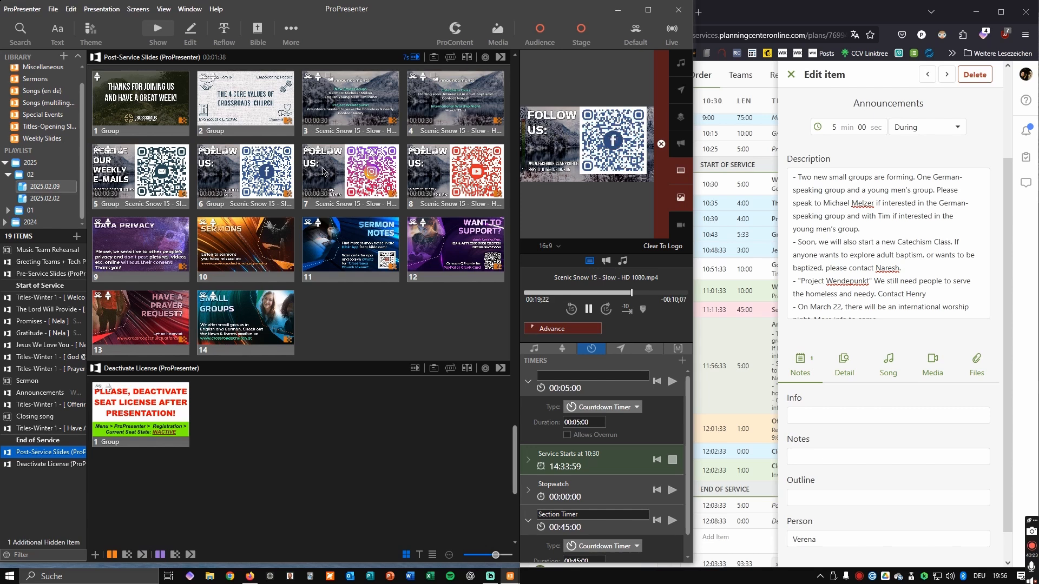
{"action": "left_click", "coordinate": [366, 103]}
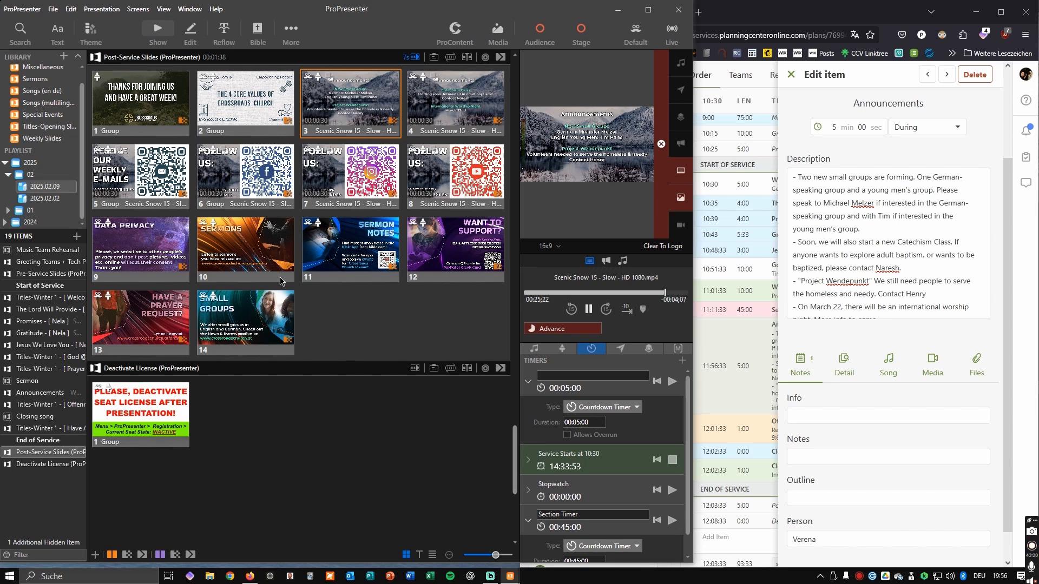
- Go to the Sermon item, start a PowerPoint import, and browse Crossroads Drive to Slides for Service and Sermon, folder 2025.02.09
{"action": "left_click", "coordinate": [41, 380]}
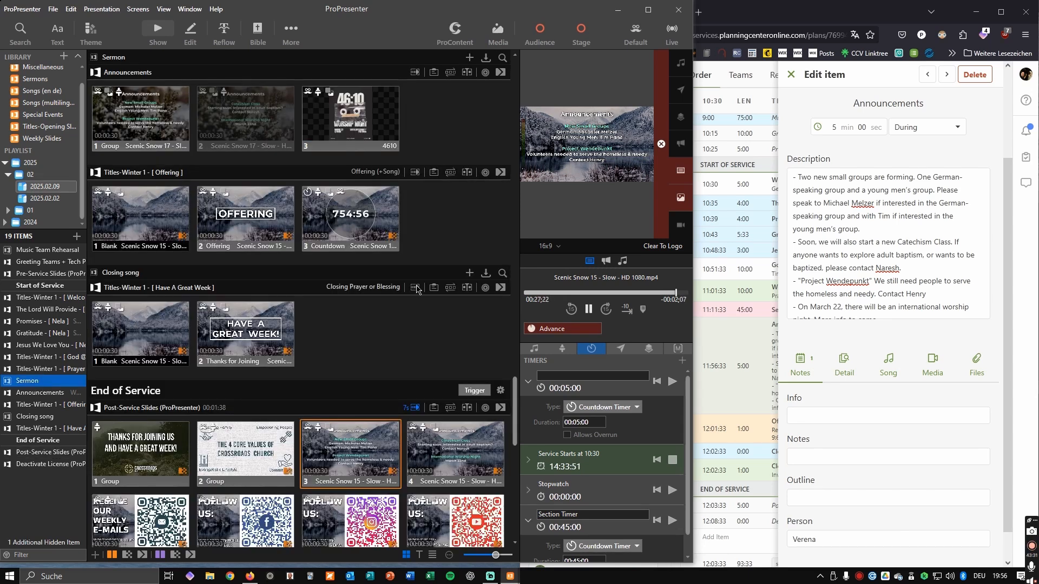
{"action": "scroll", "coordinate": [433, 308], "scroll_direction": "up", "scroll_amount": 3}
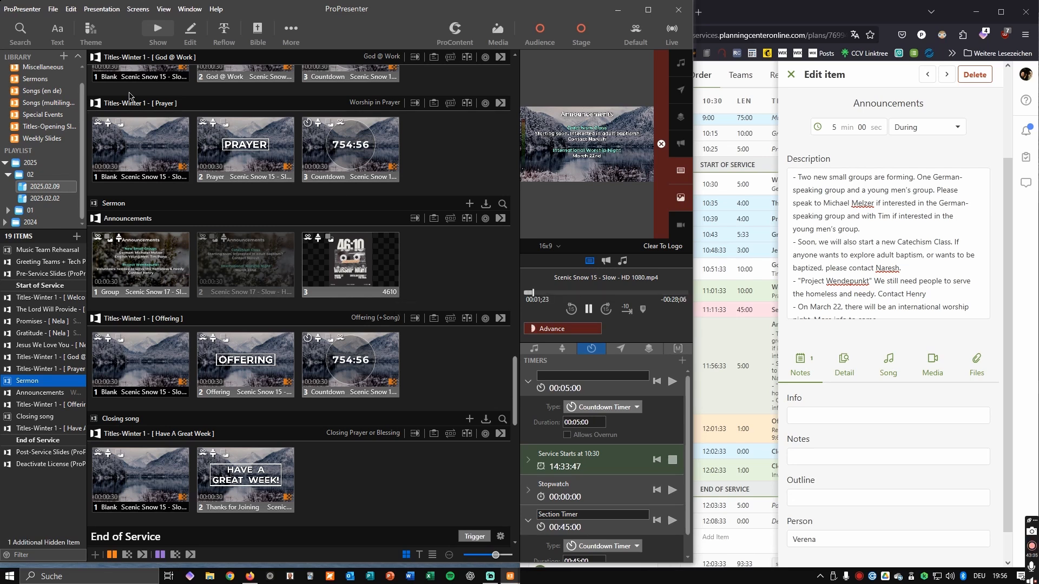
{"action": "left_click", "coordinate": [57, 9]}
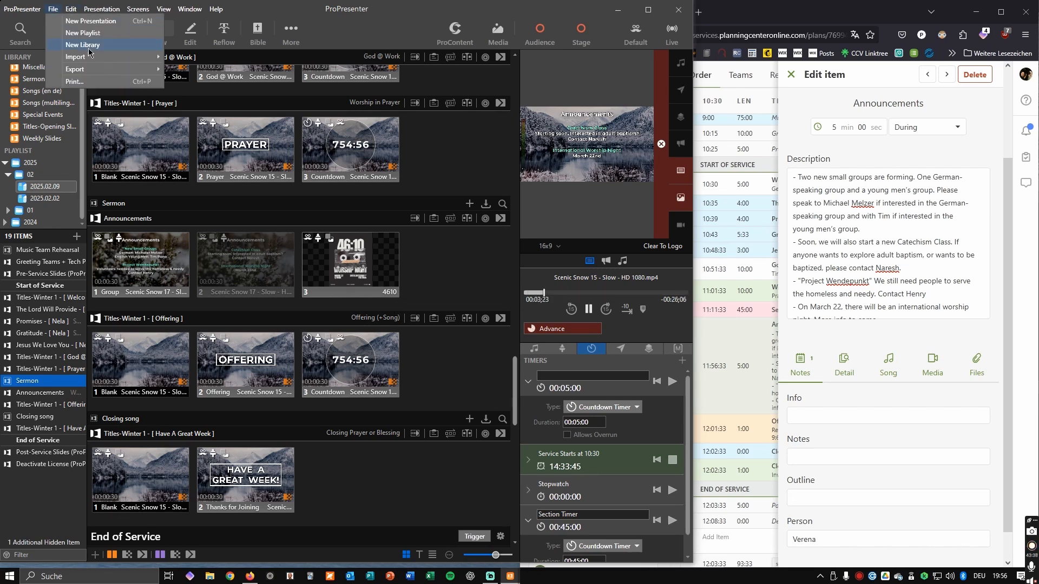
{"action": "mouse_move", "coordinate": [93, 60]}
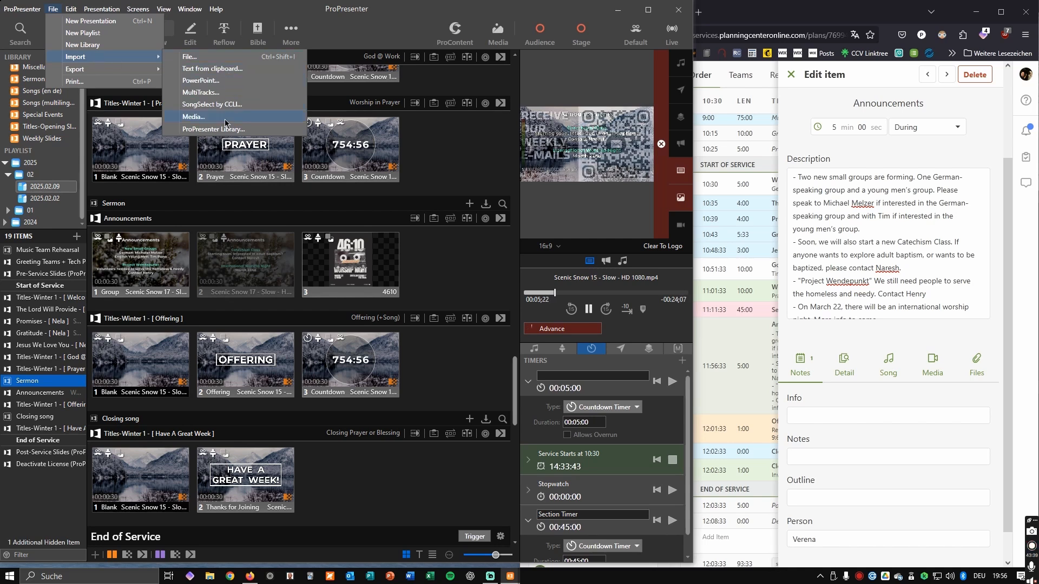
{"action": "left_click", "coordinate": [220, 81]}
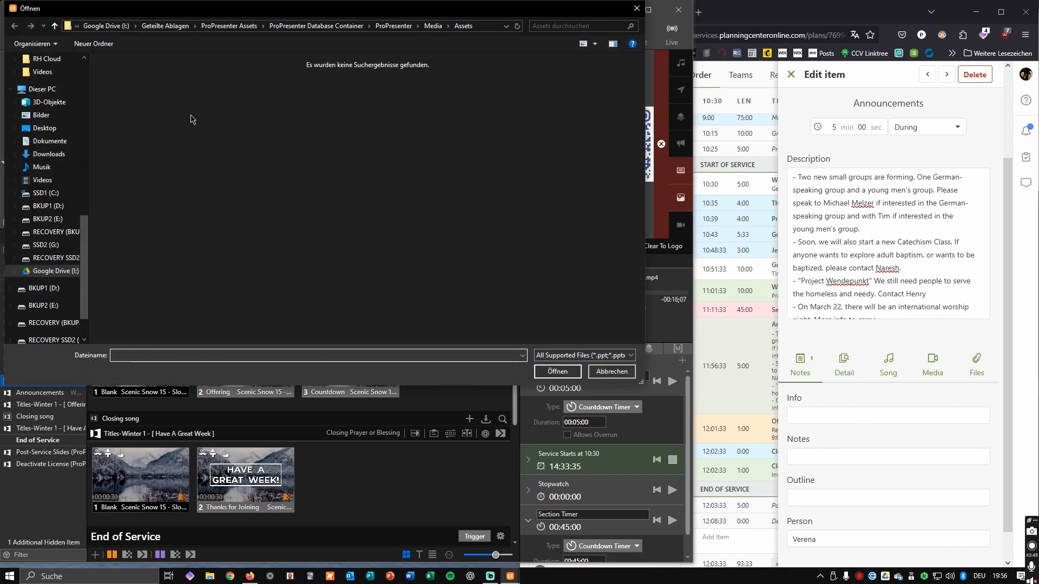
{"action": "left_click", "coordinate": [165, 26]}
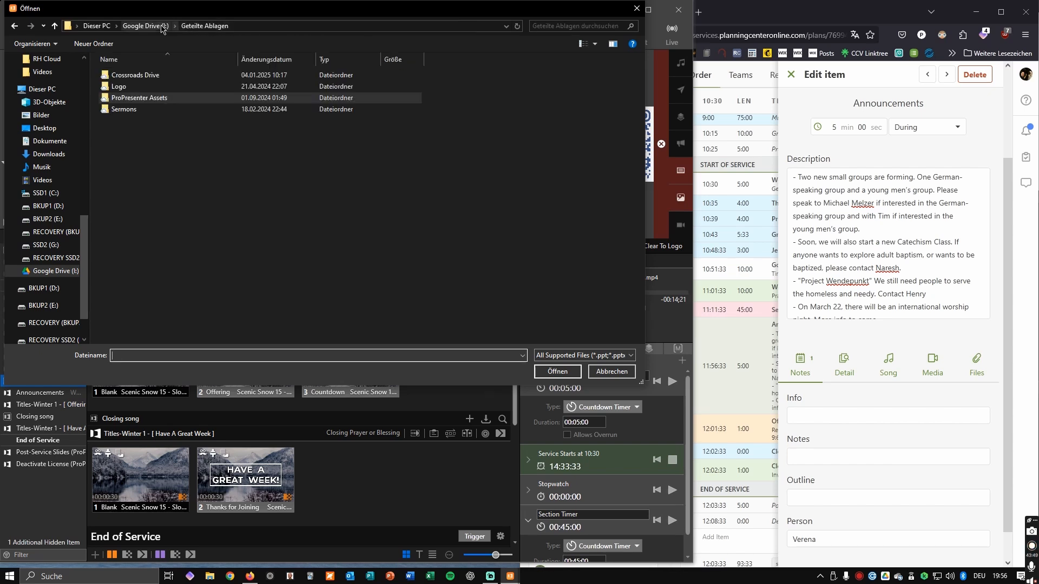
{"action": "double_click", "coordinate": [125, 77]}
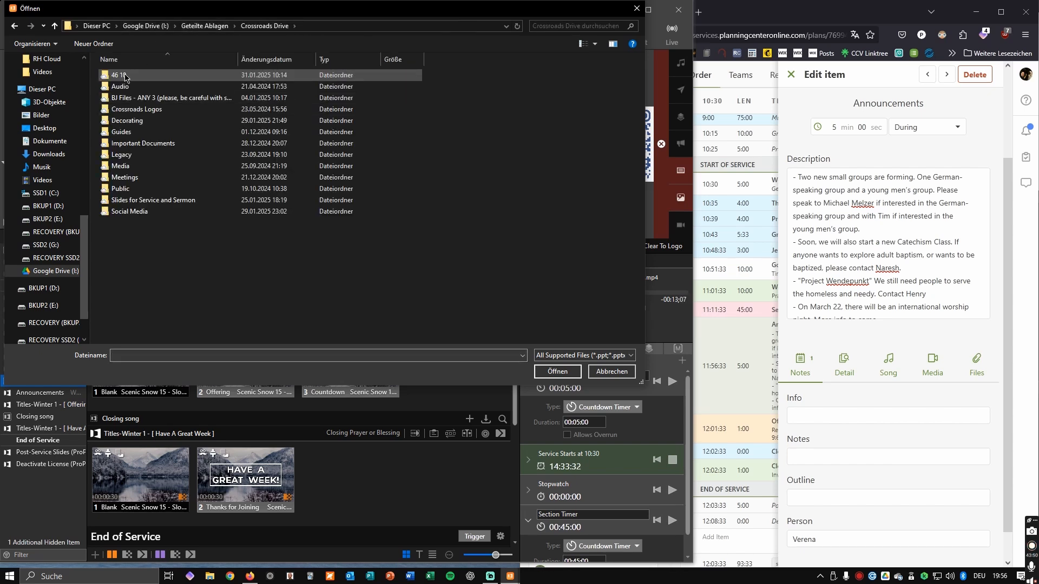
{"action": "double_click", "coordinate": [153, 200]}
{"action": "double_click", "coordinate": [120, 98]}
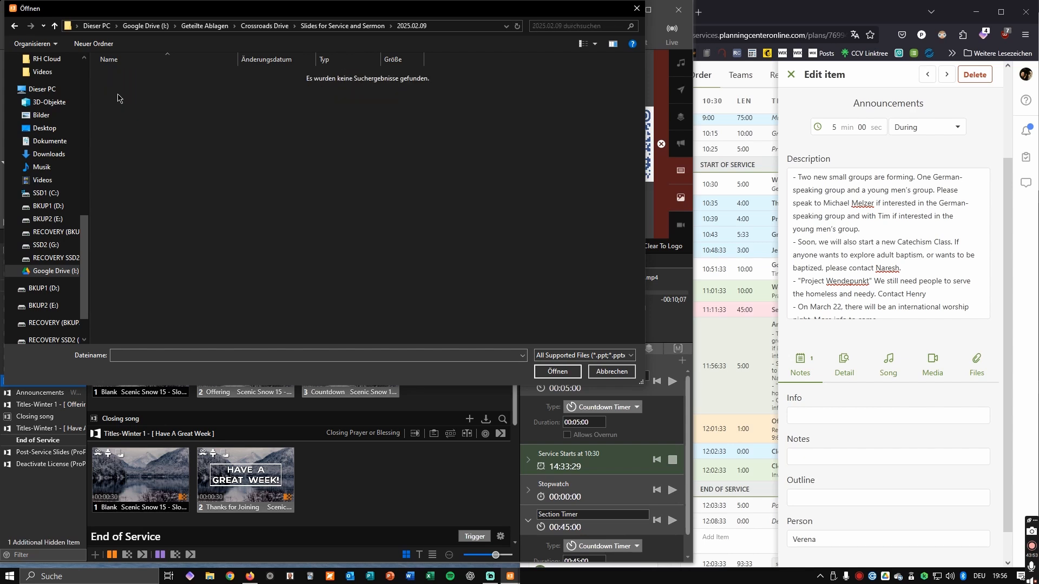
- Choose 20250202 Love.pptx from the 2025.02.02 folder as the presentation to import
{"action": "left_click", "coordinate": [339, 26]}
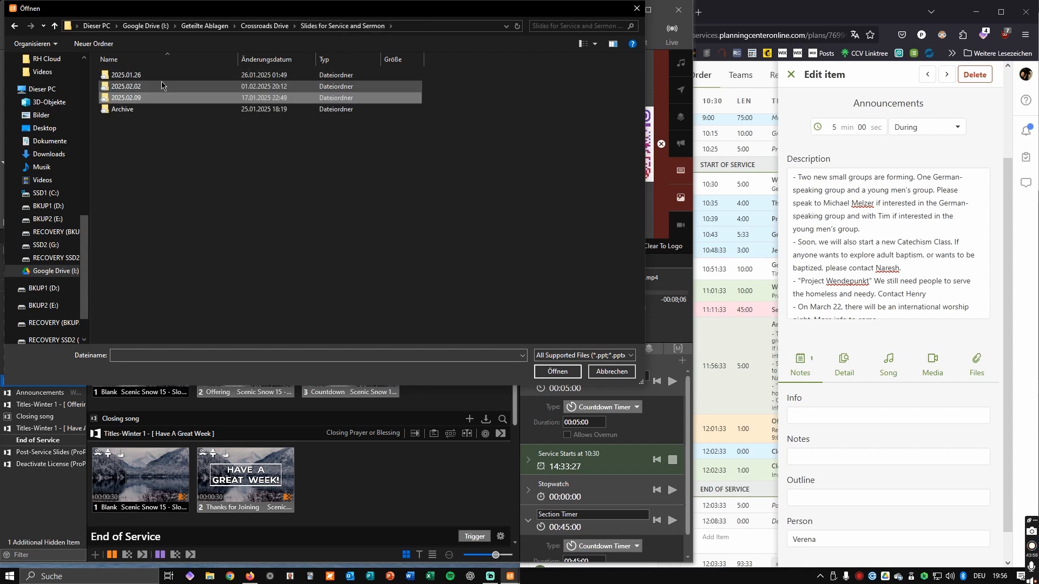
{"action": "left_click", "coordinate": [125, 87]}
{"action": "double_click", "coordinate": [125, 89]}
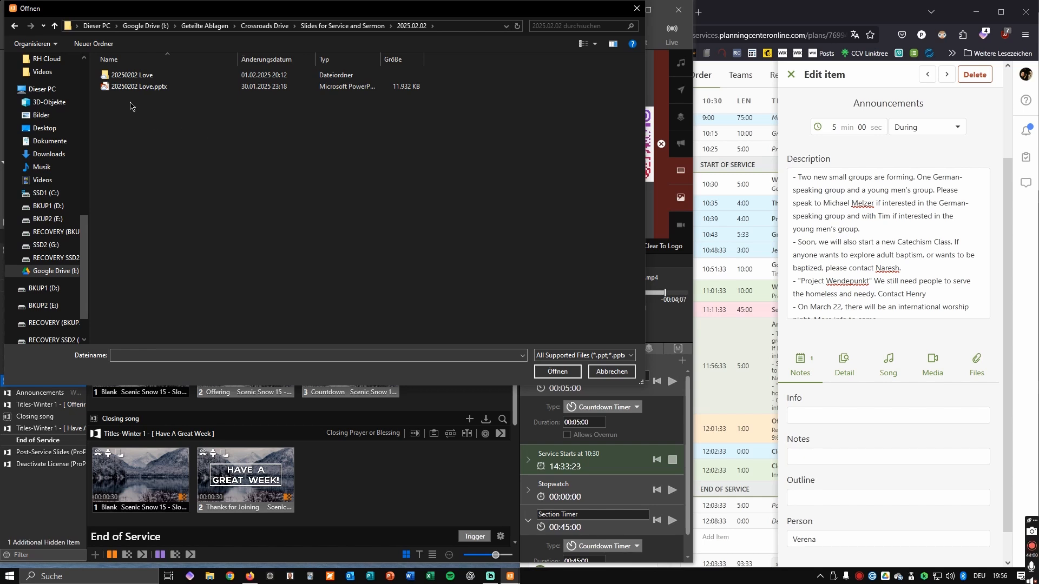
{"action": "double_click", "coordinate": [123, 88]}
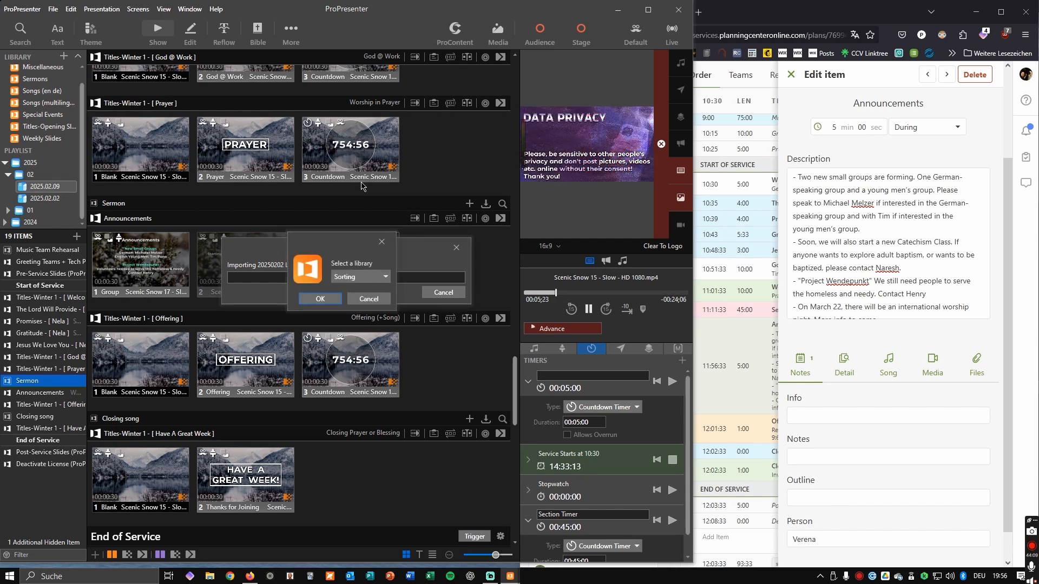
- Pick Sermons as the import library and use the existing 20250202 Love file instead of overwriting it
{"action": "left_click", "coordinate": [350, 276]}
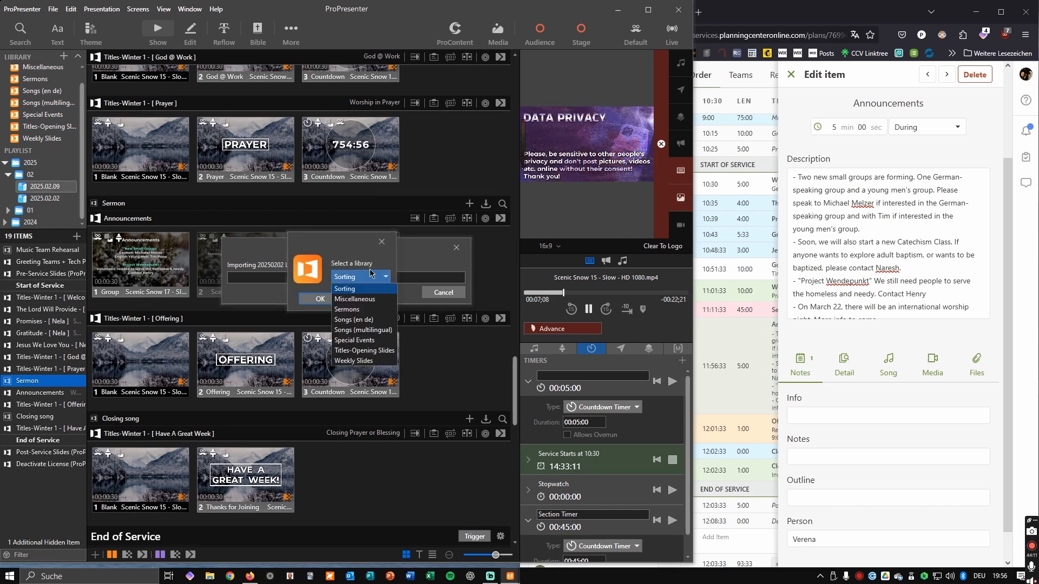
{"action": "left_click", "coordinate": [356, 308]}
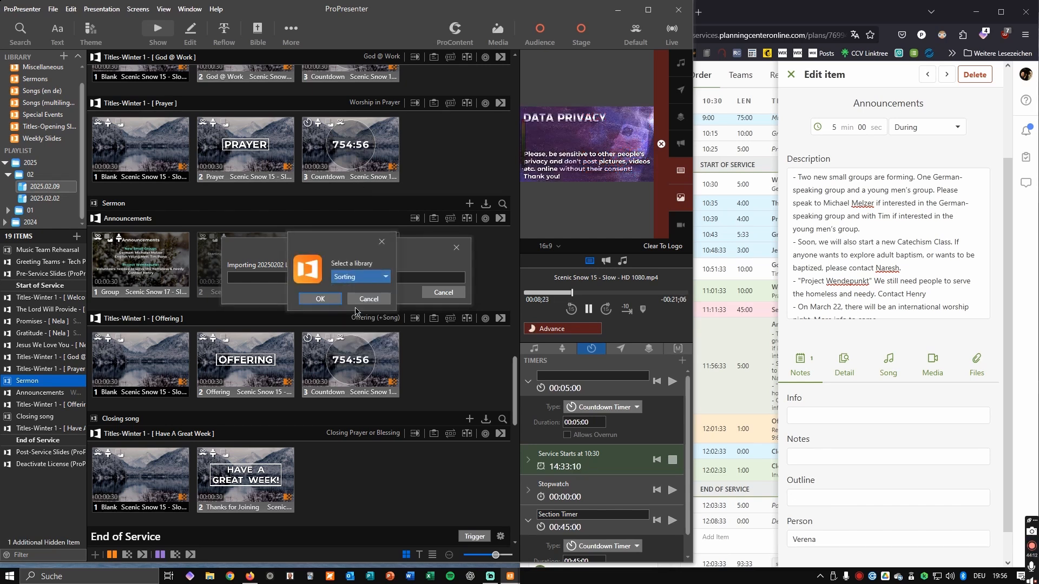
{"action": "left_click", "coordinate": [319, 300]}
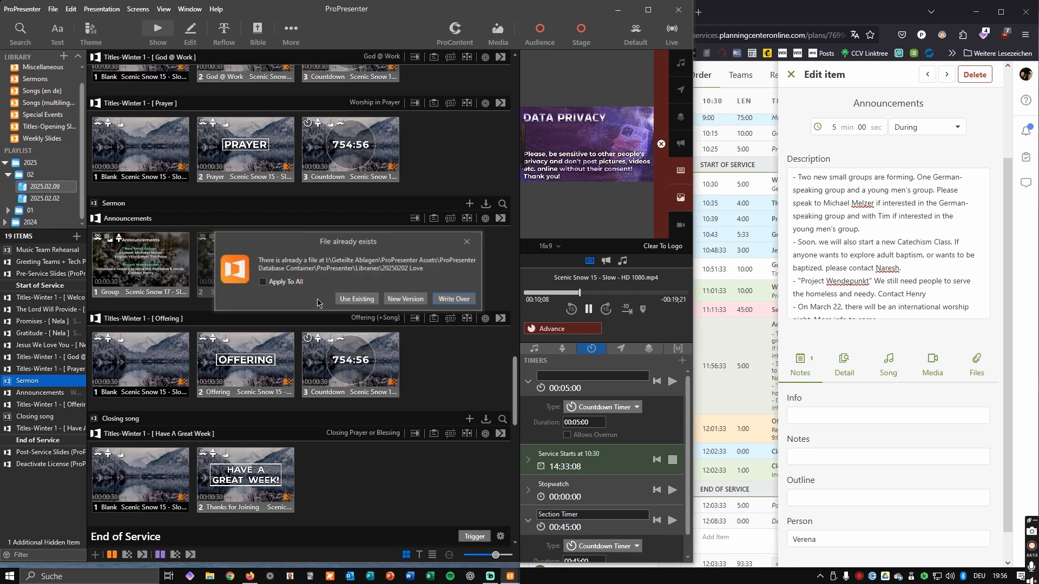
{"action": "left_click", "coordinate": [360, 299]}
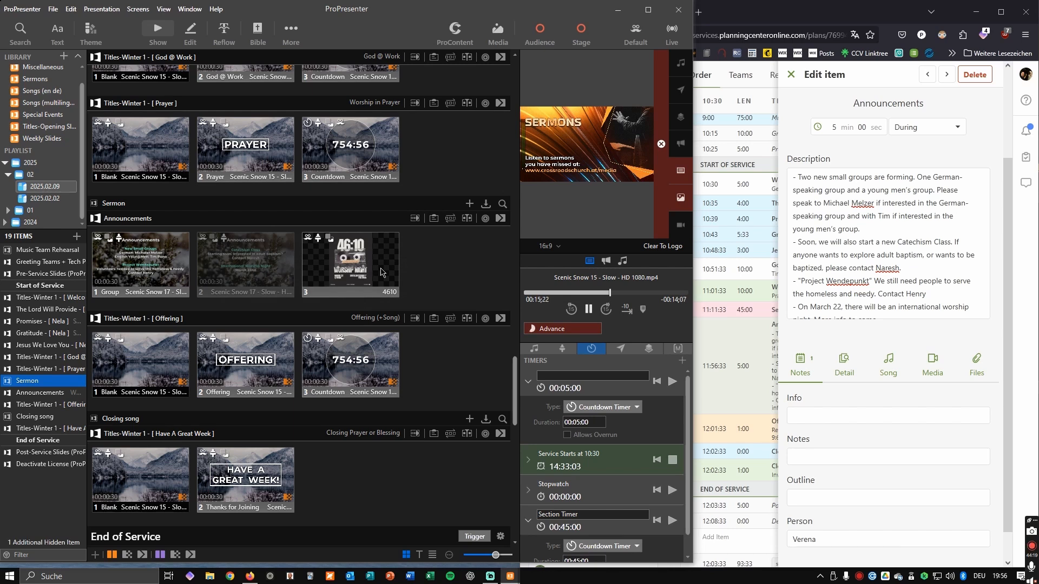
- Open the 20250202 Love presentation from the Sermons library
{"action": "left_click", "coordinate": [29, 80]}
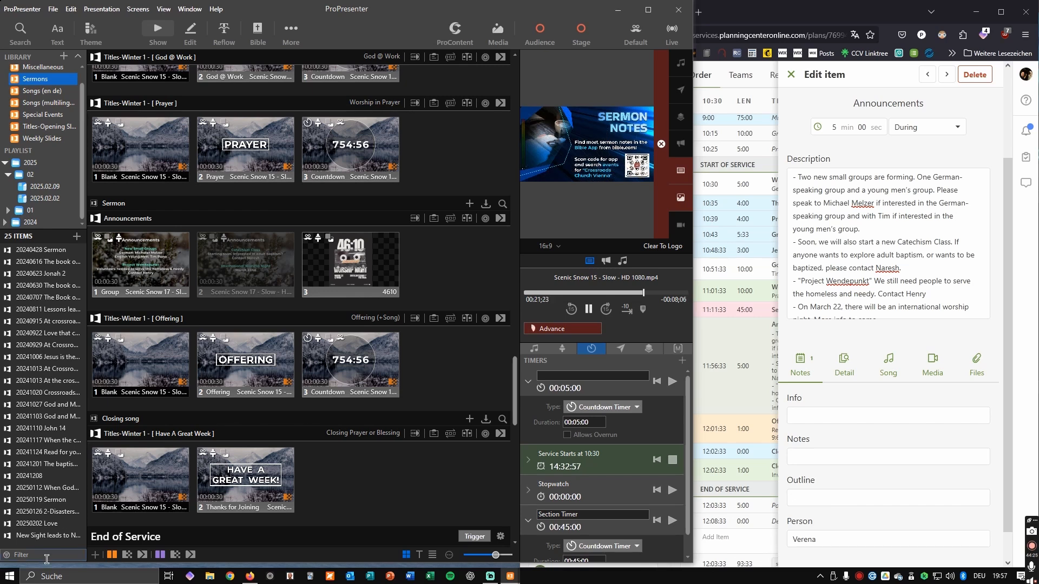
{"action": "left_click", "coordinate": [42, 523]}
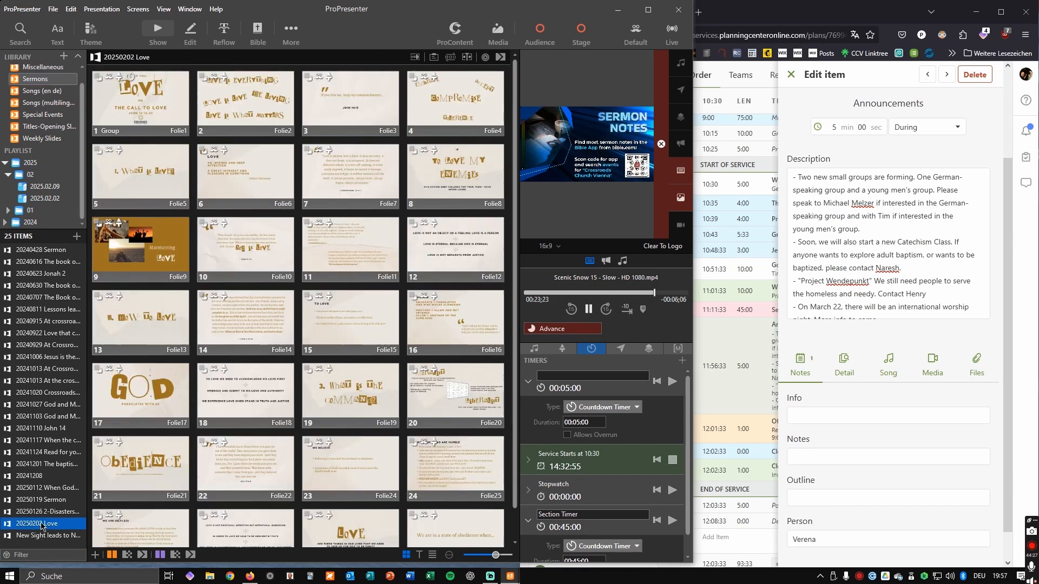
{"action": "right_click", "coordinate": [41, 526]}
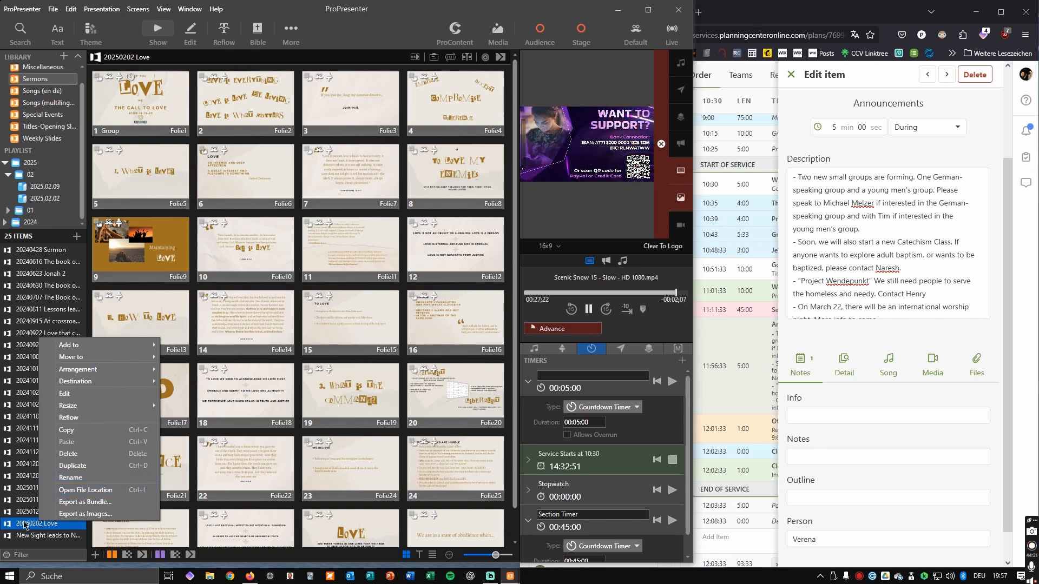
{"action": "left_click", "coordinate": [74, 477]}
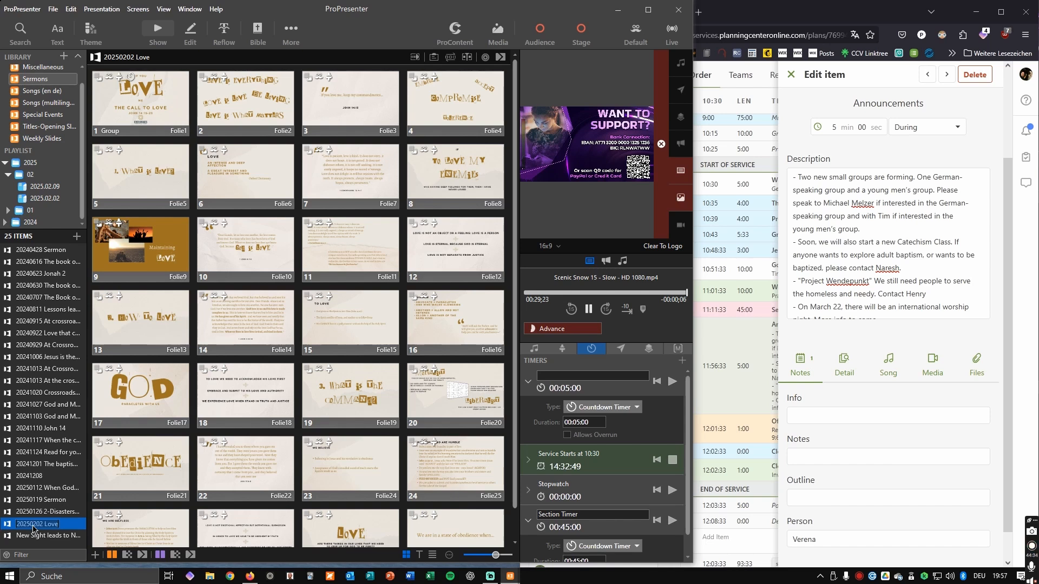
{"action": "key", "text": "Return"}
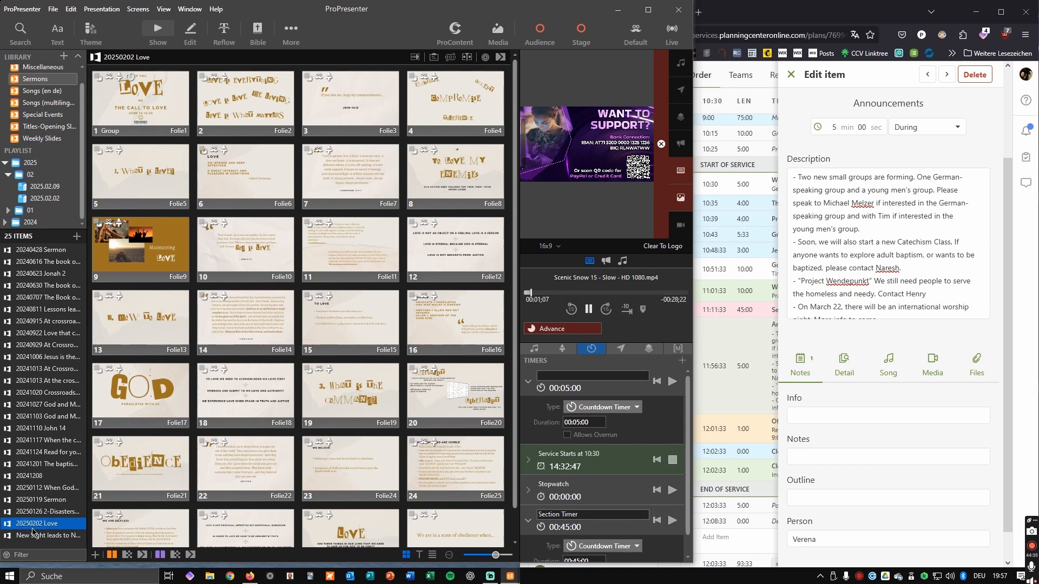
{"action": "key", "text": "Up"}
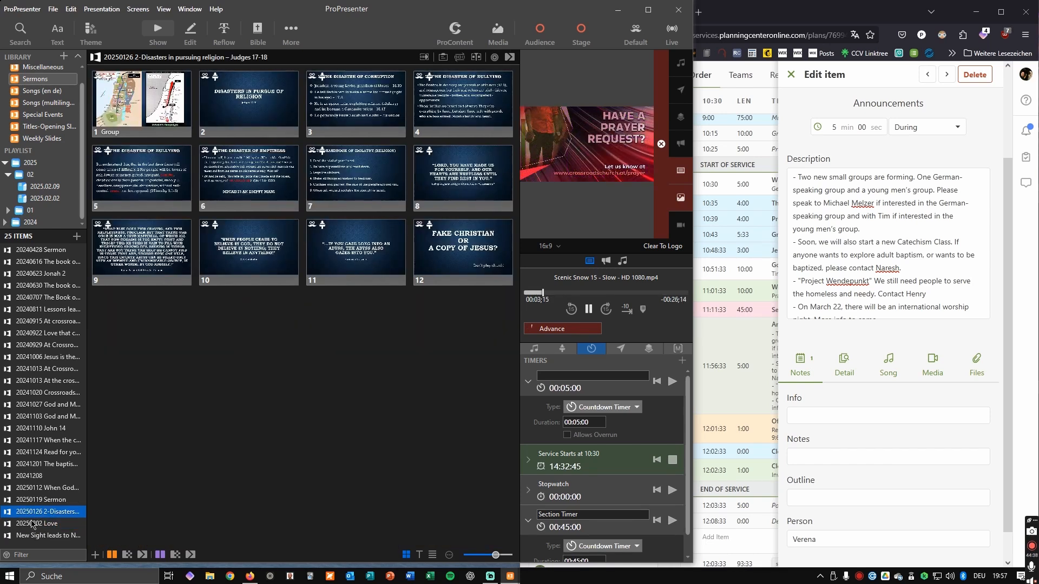
- Place the 20250202 Love presentation from the Sermons library directly below the Sermon item in the 2025.02.09 playlist and go to that item
{"action": "left_click", "coordinate": [32, 524]}
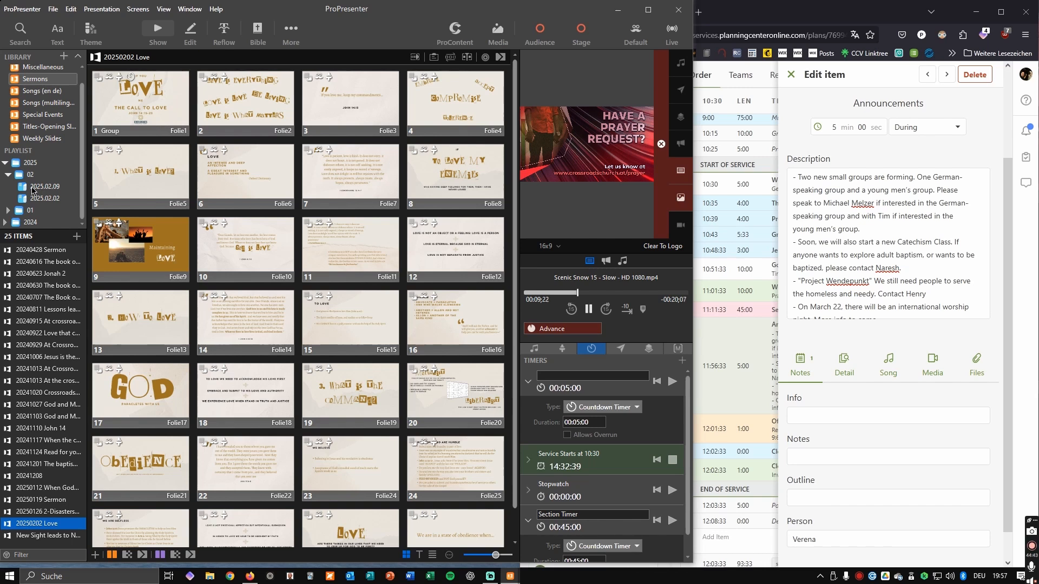
{"action": "left_click_drag", "start_coordinate": [35, 525], "coordinate": [43, 388]}
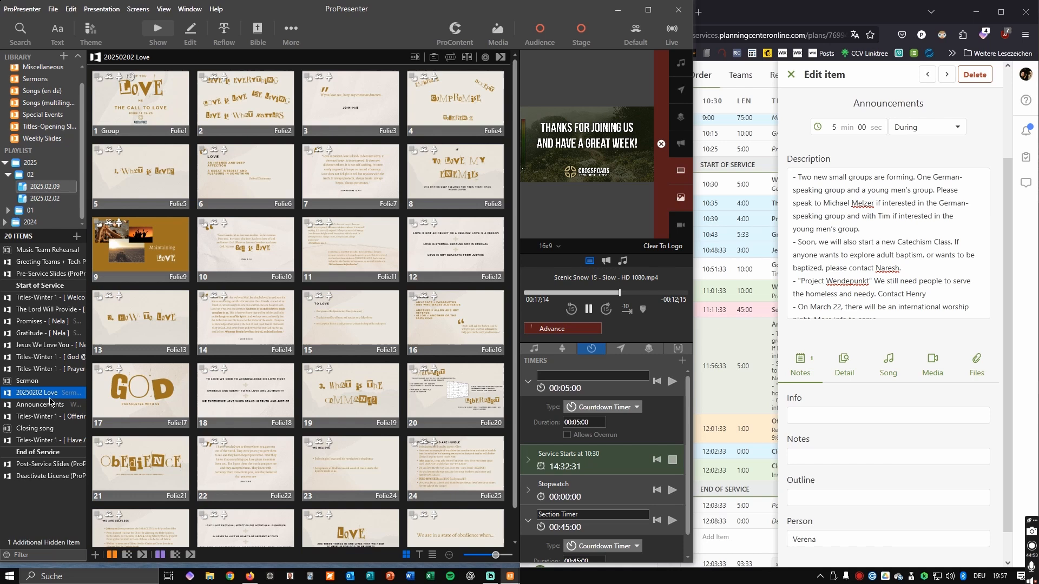
{"action": "left_click", "coordinate": [25, 383]}
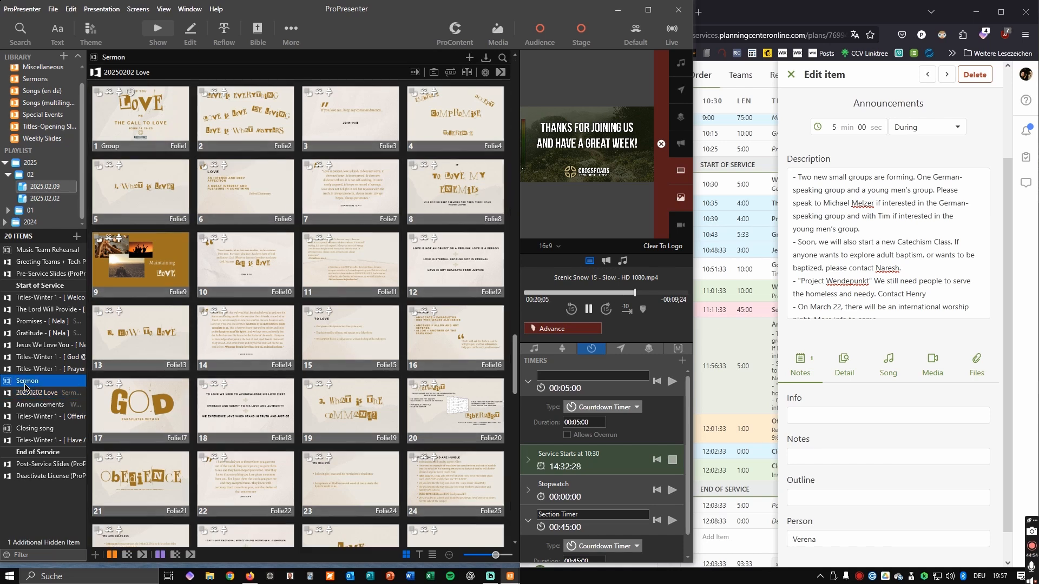
- Uncover the audience and stage output windows and send sermon slides 1 to 5 live in order to check both outputs
{"action": "left_click", "coordinate": [142, 117]}
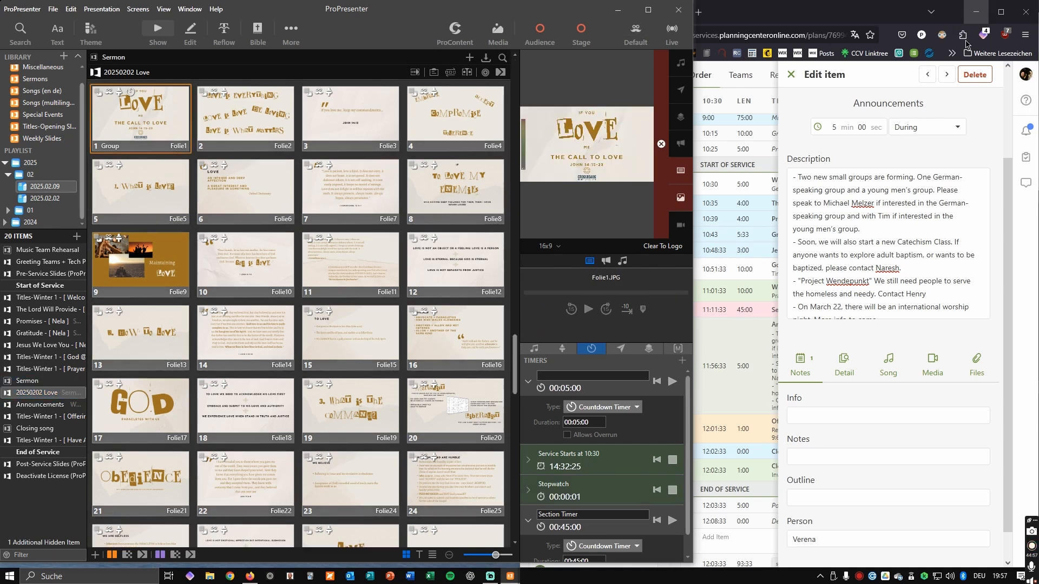
{"action": "left_click", "coordinate": [246, 576]}
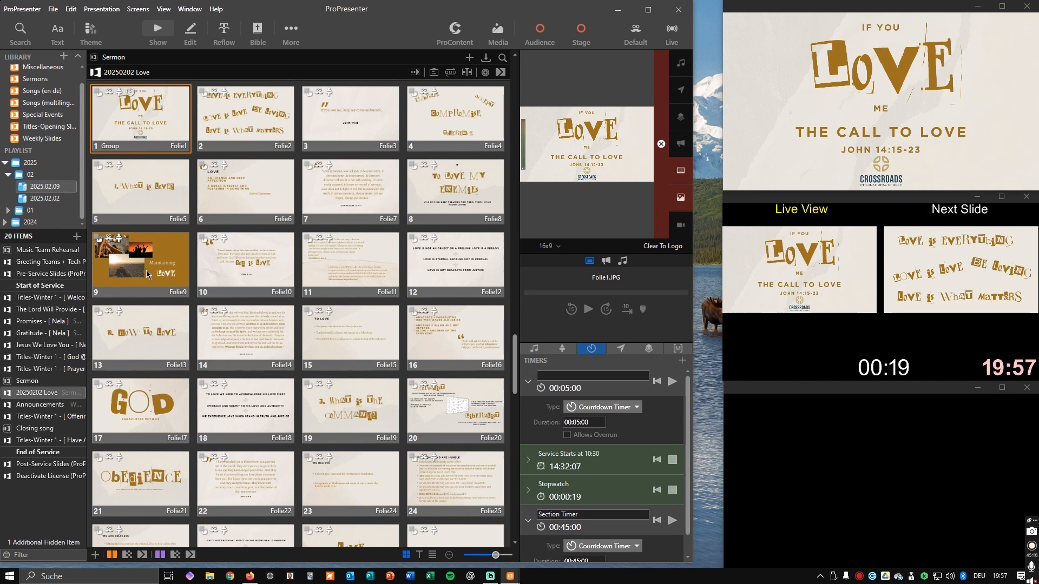
{"action": "left_click", "coordinate": [241, 124]}
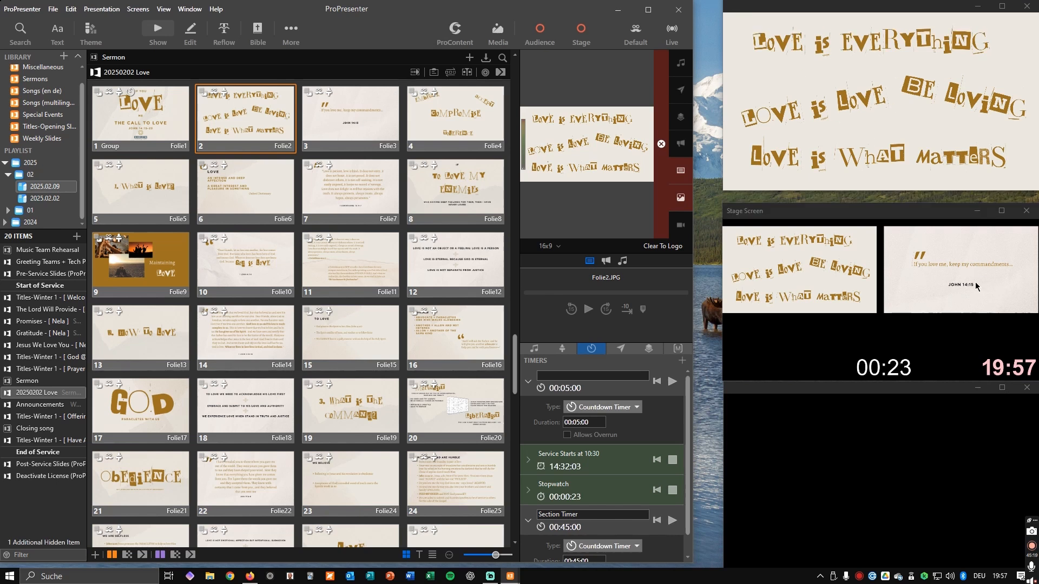
{"action": "left_click", "coordinate": [340, 114]}
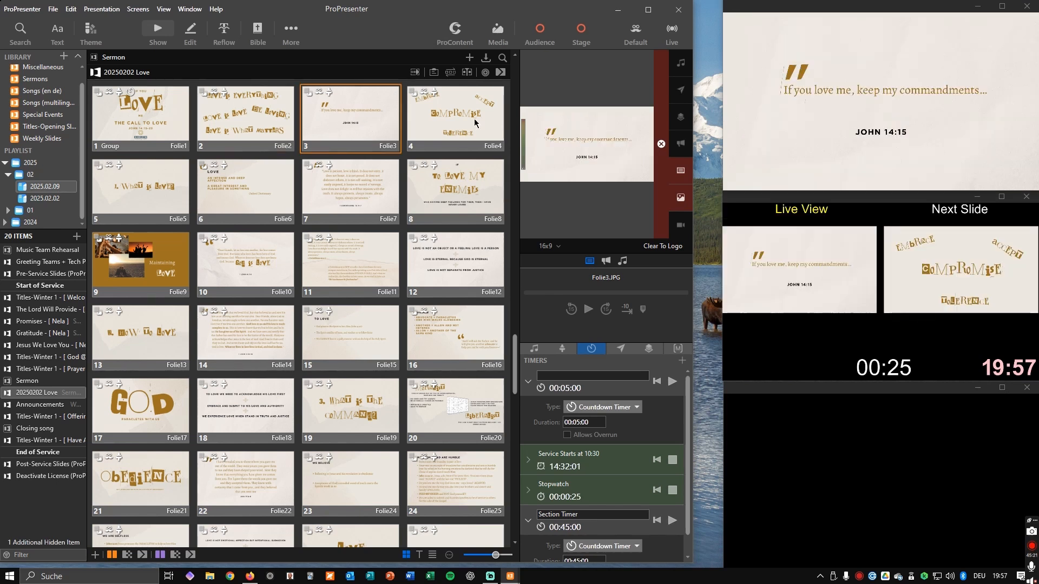
{"action": "left_click", "coordinate": [444, 121]}
{"action": "left_click", "coordinate": [132, 185]}
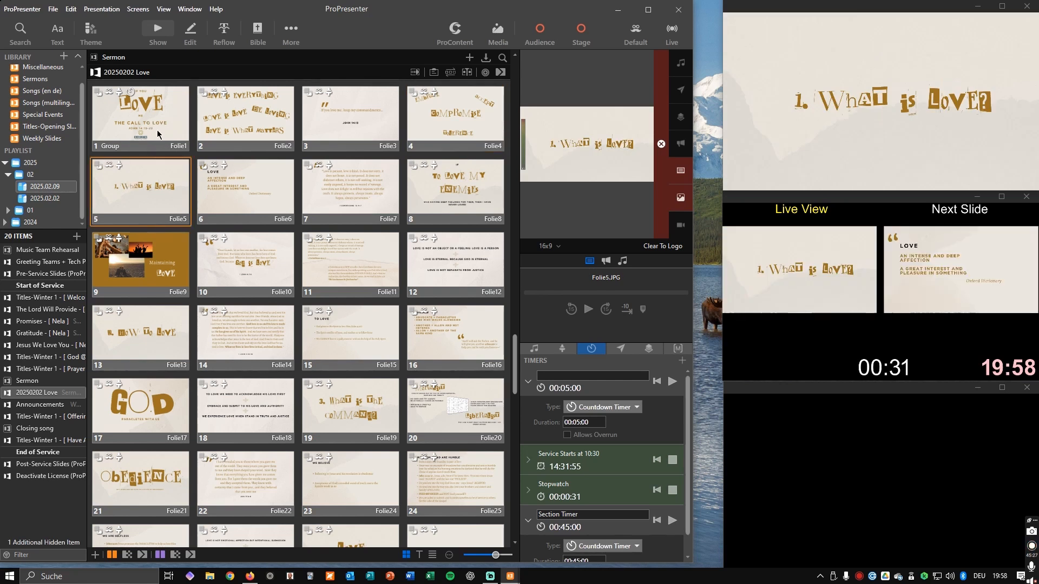
{"action": "key", "text": "1"}
- Examine the stage layout assigned to sermon slide 5, look over its other actions, and return slide 1 to the live output
{"action": "right_click", "coordinate": [149, 178]}
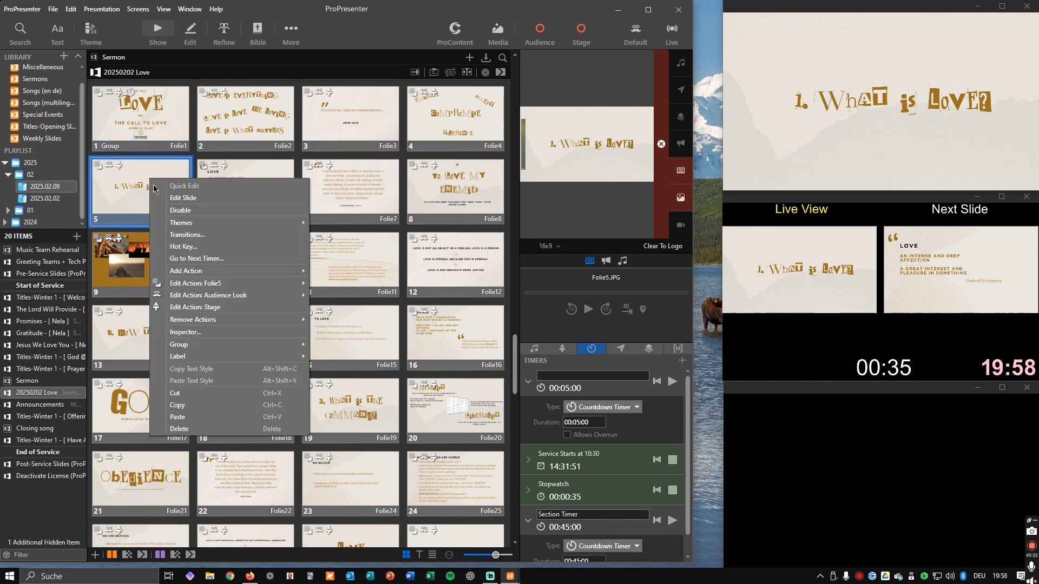
{"action": "left_click", "coordinate": [208, 310]}
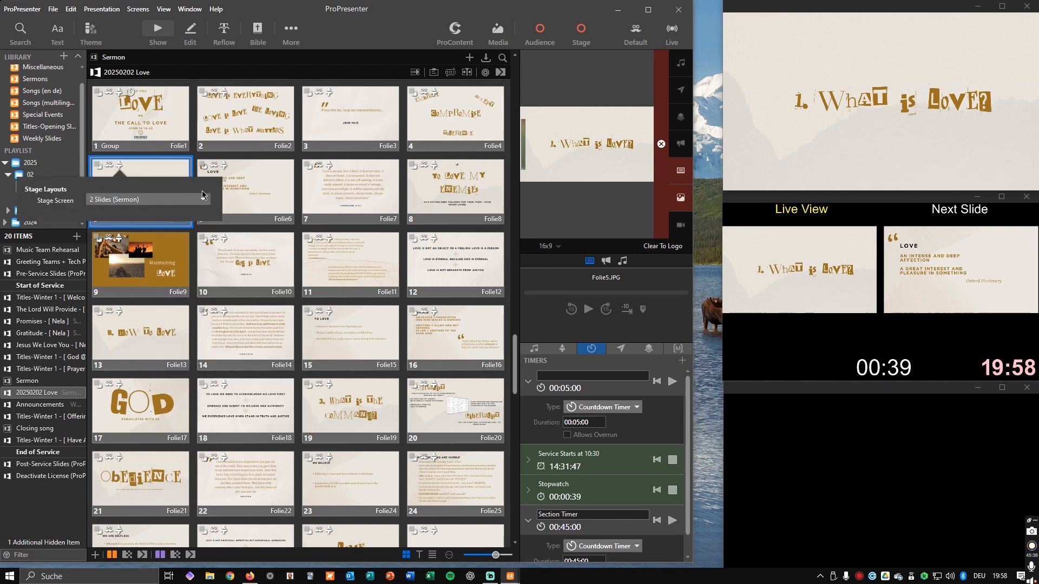
{"action": "left_click", "coordinate": [268, 160]}
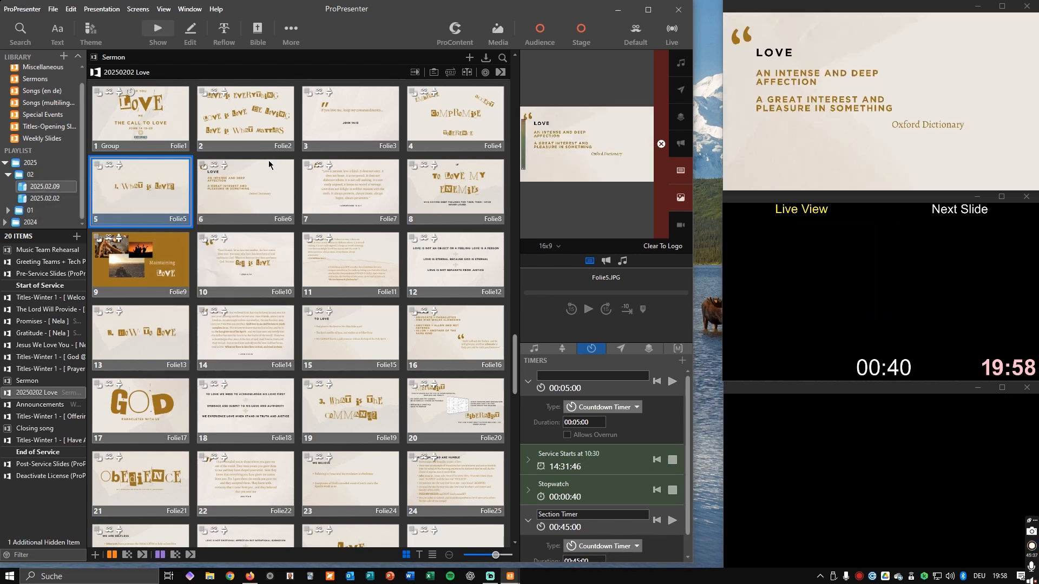
{"action": "right_click", "coordinate": [154, 190]}
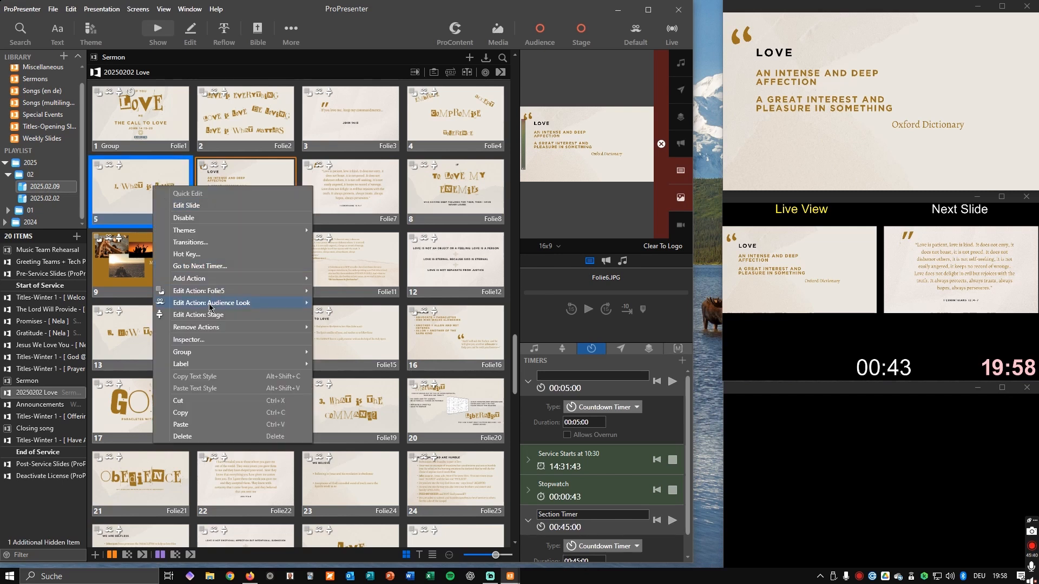
{"action": "mouse_move", "coordinate": [247, 309]}
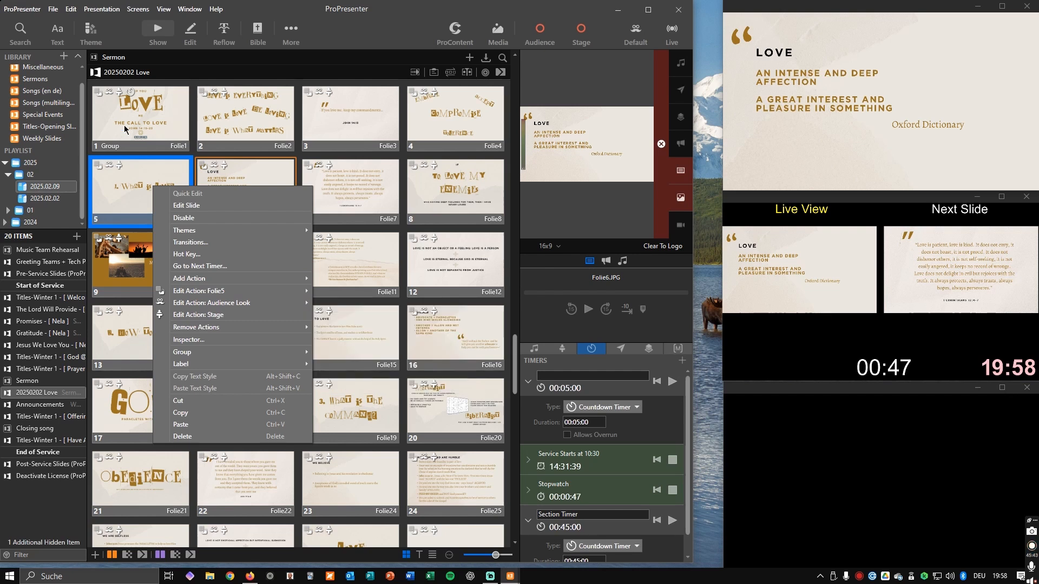
{"action": "left_click", "coordinate": [115, 195]}
{"action": "left_click", "coordinate": [135, 123]}
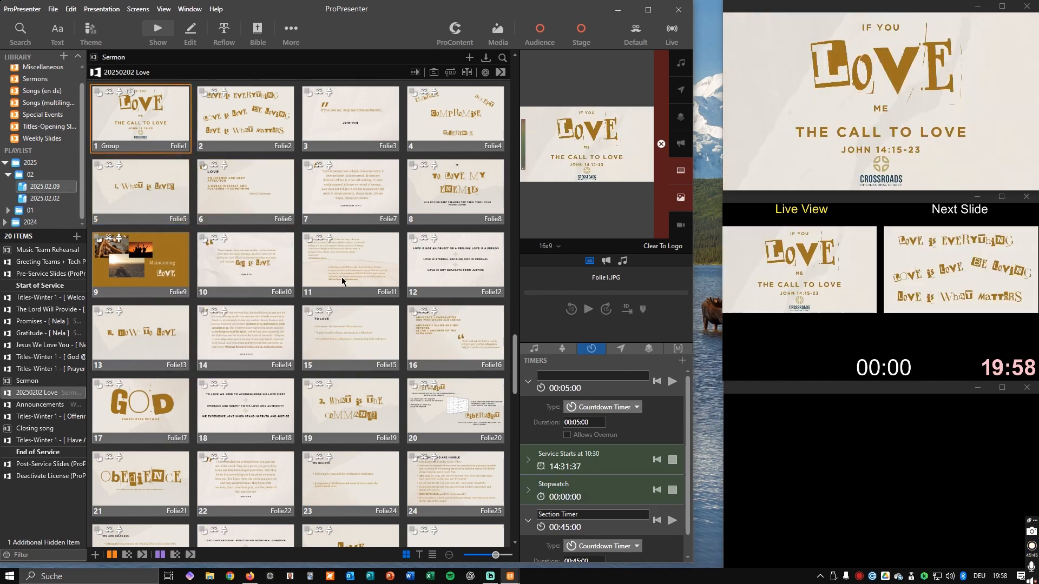
- Remove all stage actions from every slide of the 20250202 Love presentation
{"action": "scroll", "coordinate": [334, 297], "scroll_direction": "down", "scroll_amount": 2}
{"action": "scroll", "coordinate": [338, 310], "scroll_direction": "down", "scroll_amount": 4}
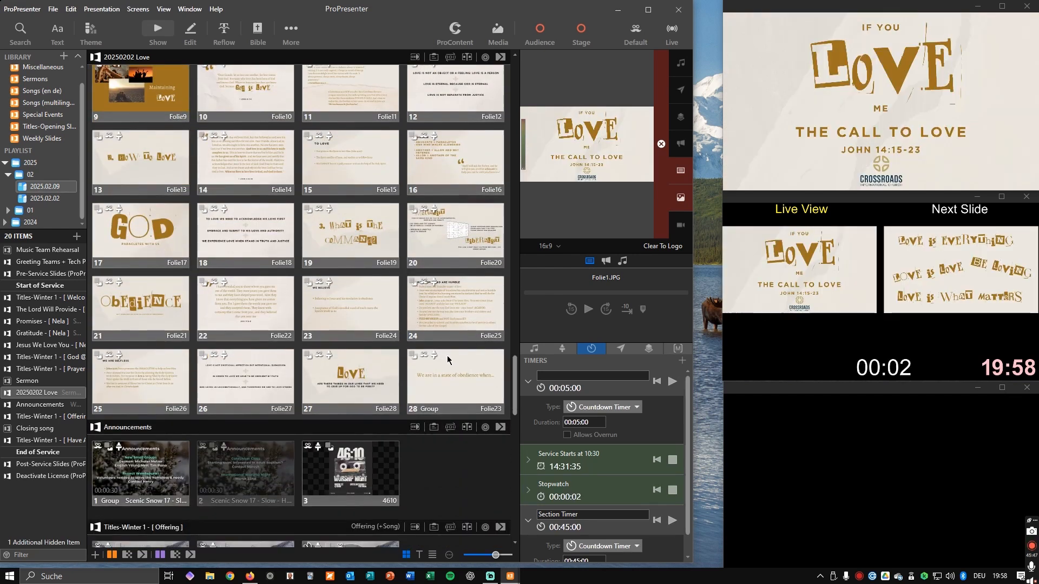
{"action": "key", "text": "ctrl+a"}
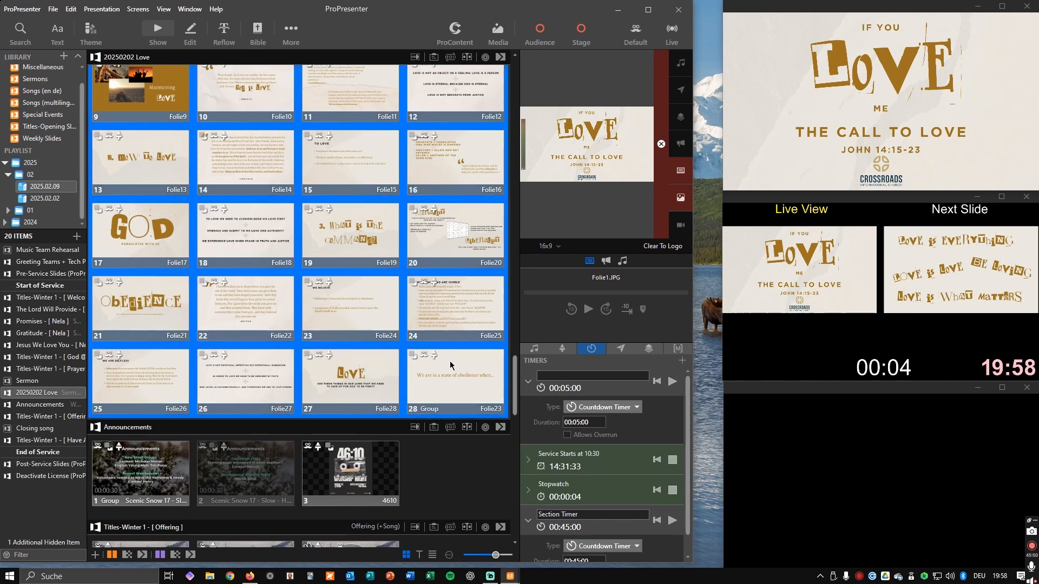
{"action": "right_click", "coordinate": [450, 362]}
{"action": "mouse_move", "coordinate": [574, 246]}
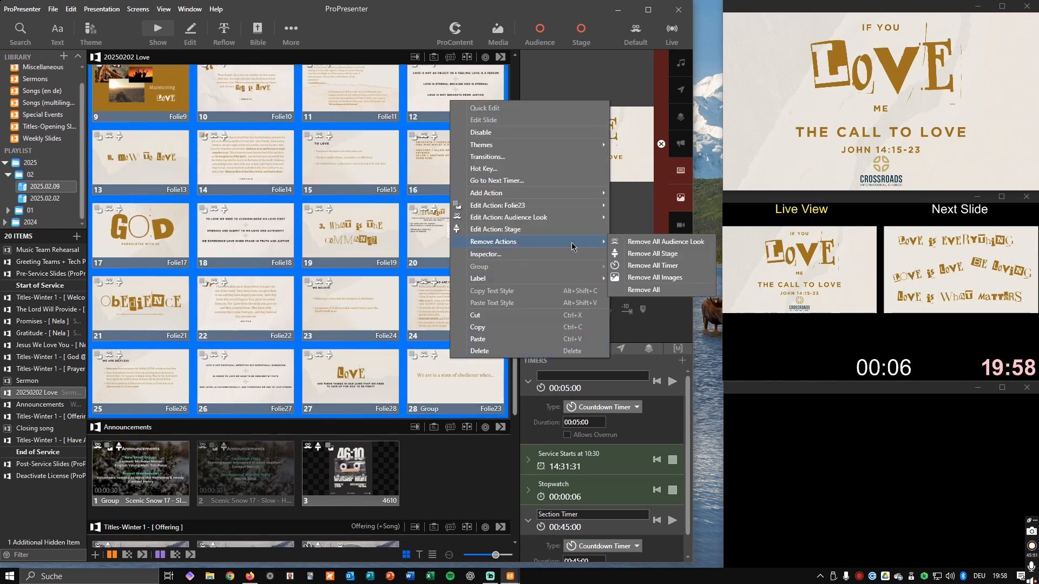
{"action": "left_click", "coordinate": [669, 254]}
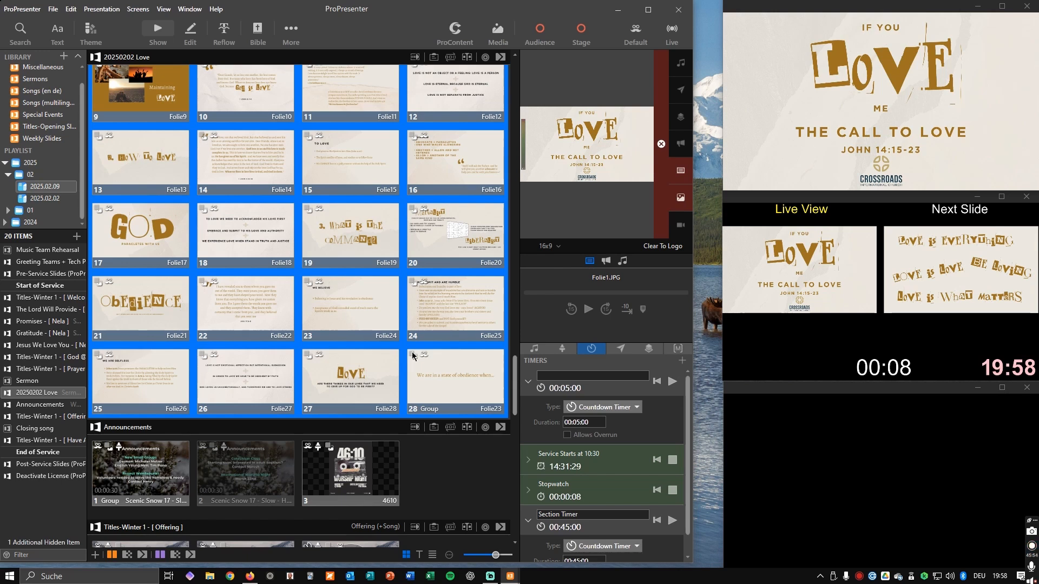
- Add a stage action with the 2 Slides (Sermon) layout to all selected sermon slides and test it by sending slide 24 live
{"action": "right_click", "coordinate": [437, 378]}
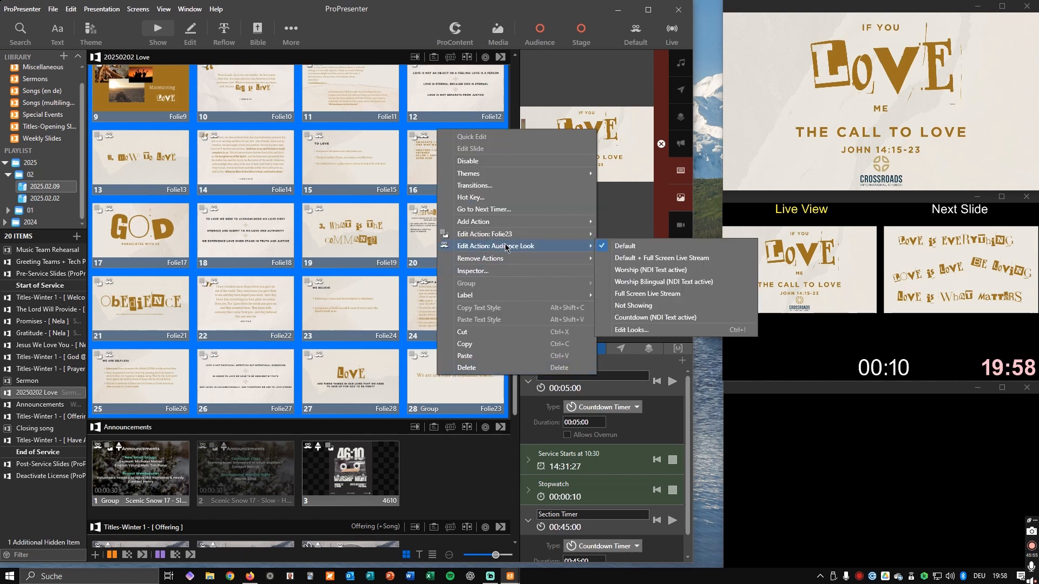
{"action": "mouse_move", "coordinate": [508, 223]}
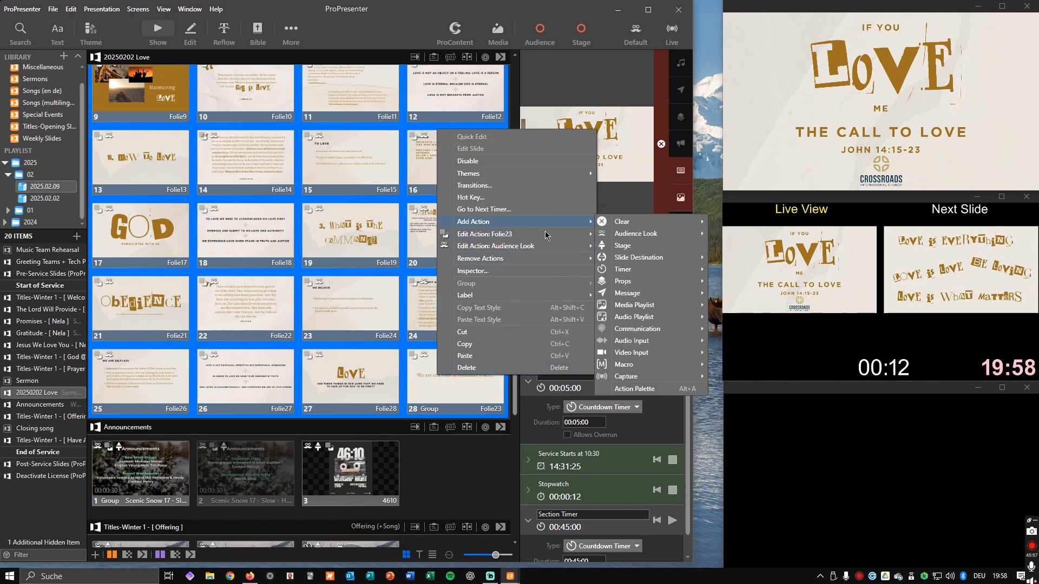
{"action": "left_click", "coordinate": [612, 243]}
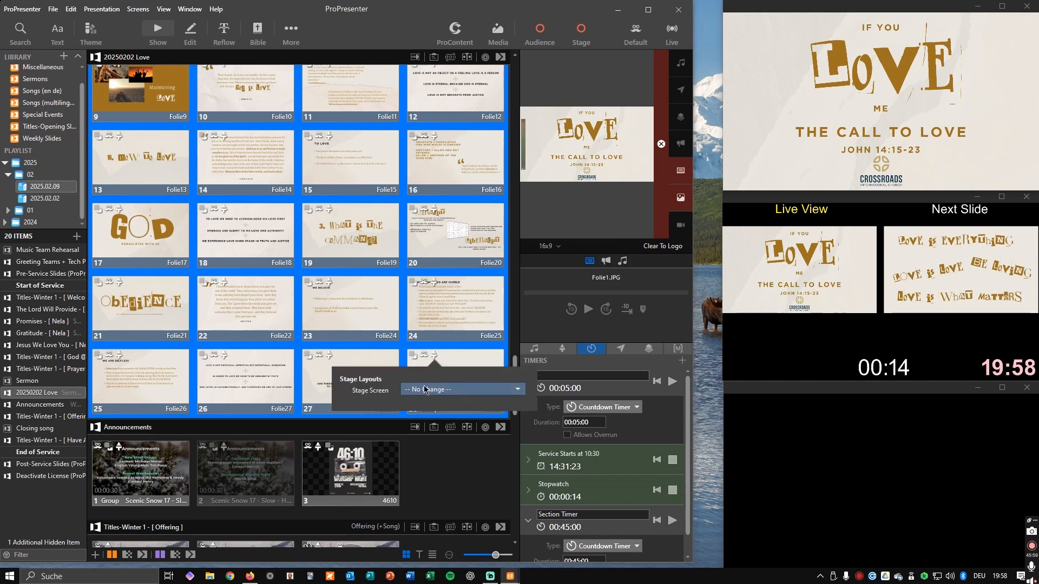
{"action": "left_click", "coordinate": [427, 389]}
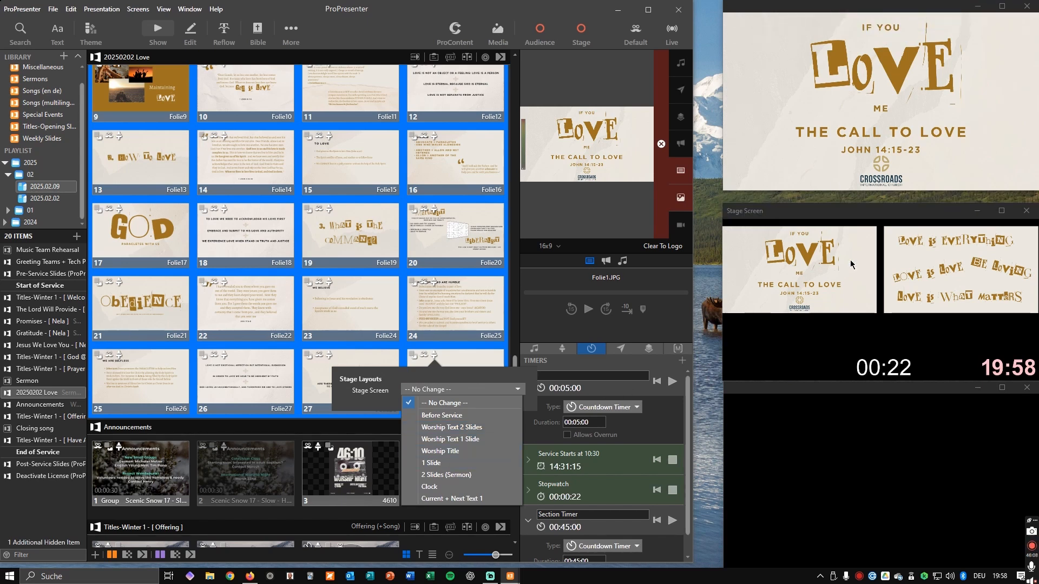
{"action": "left_click", "coordinate": [452, 475]}
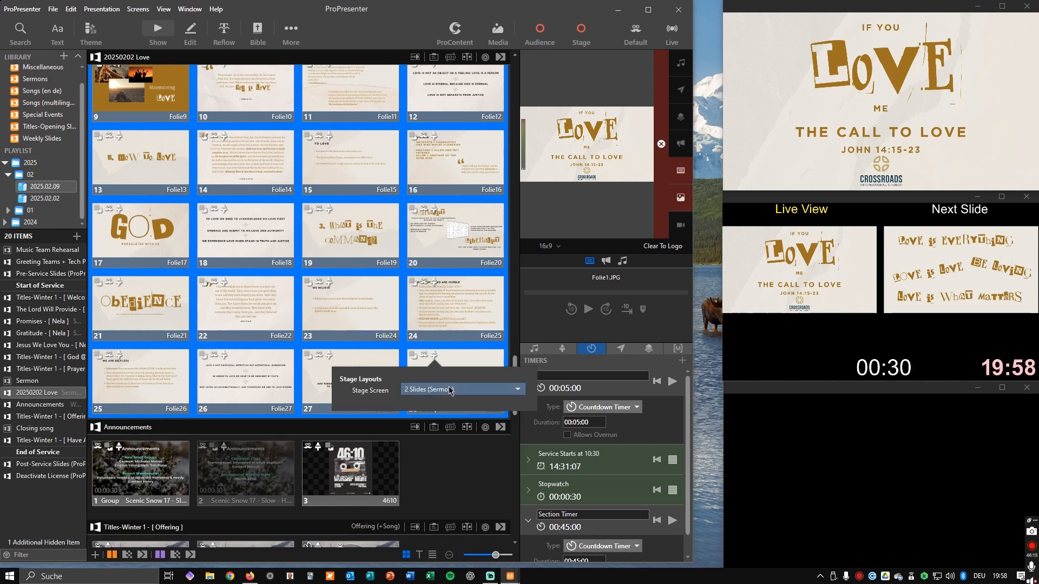
{"action": "left_click", "coordinate": [456, 310]}
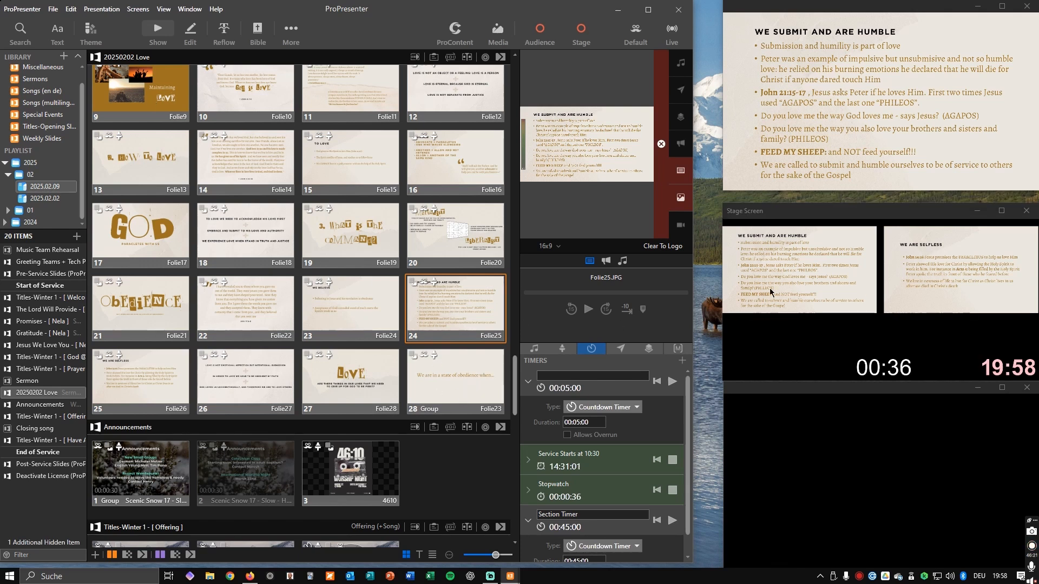
- Inspect the actions attached to the first slide of the sermon presentation
{"action": "scroll", "coordinate": [301, 299], "scroll_direction": "up", "scroll_amount": 1}
{"action": "scroll", "coordinate": [238, 234], "scroll_direction": "up", "scroll_amount": 3}
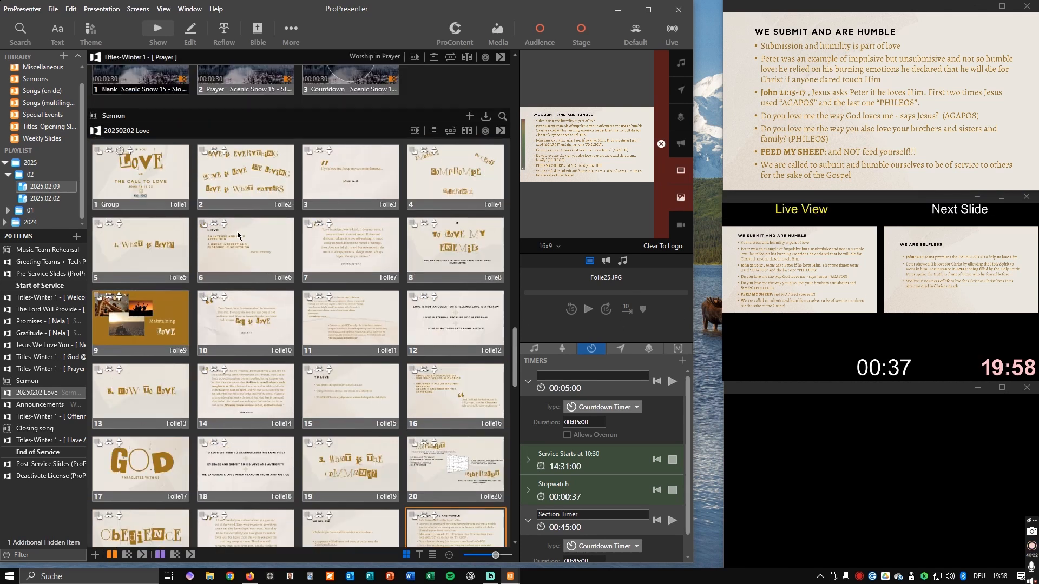
{"action": "right_click", "coordinate": [144, 179]}
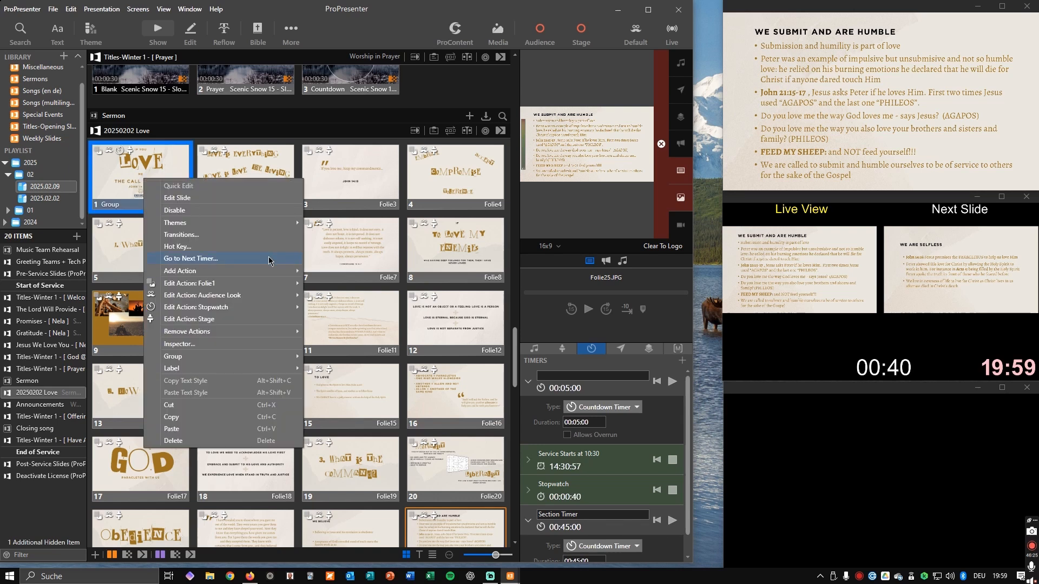
- Send the Prayer title slide live, review its stage layout and the available layout options without changing it, and return to the playlist's start
{"action": "left_click", "coordinate": [256, 88]}
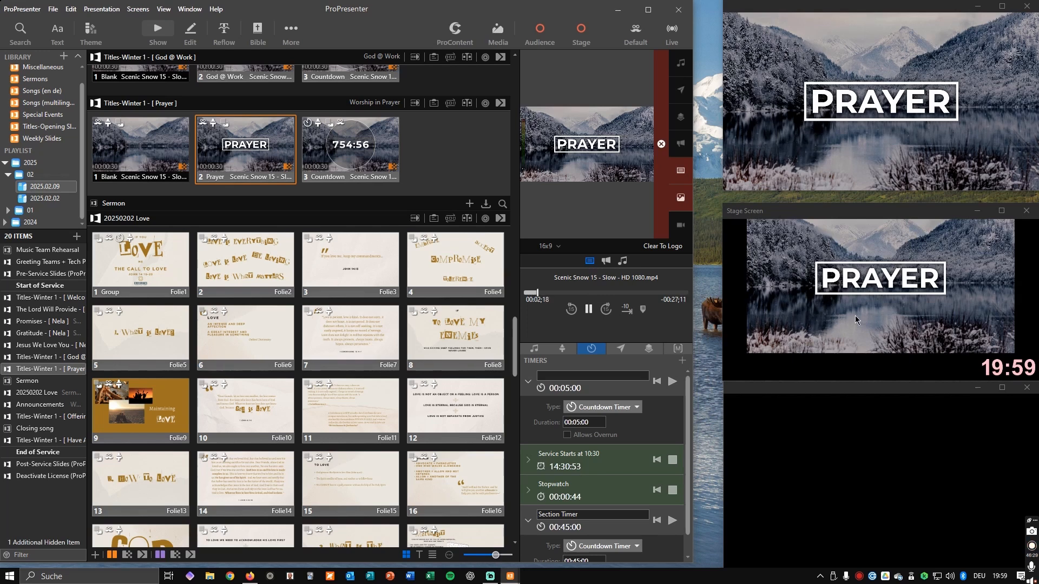
{"action": "right_click", "coordinate": [250, 155]}
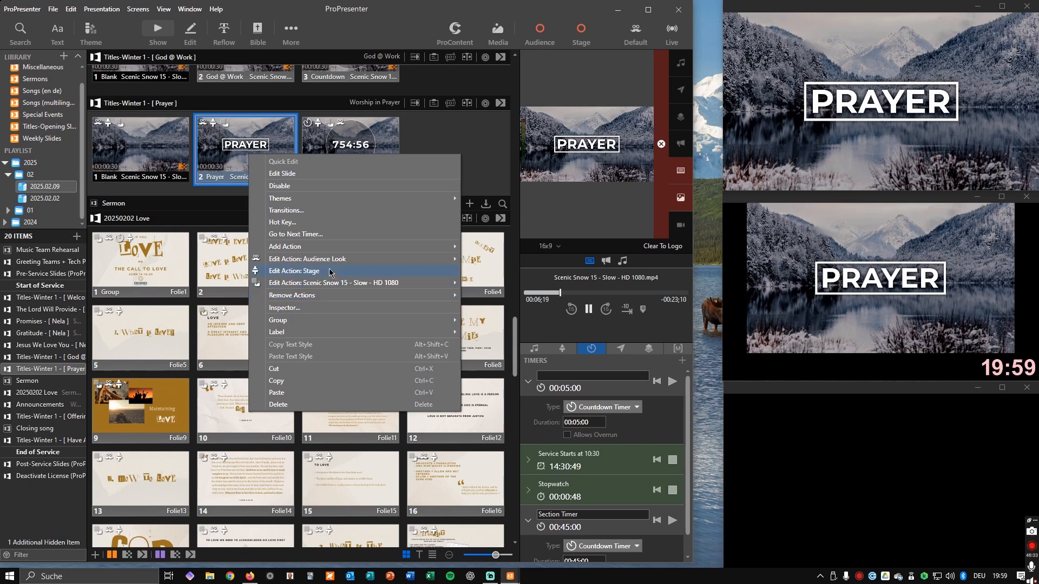
{"action": "left_click", "coordinate": [331, 271]}
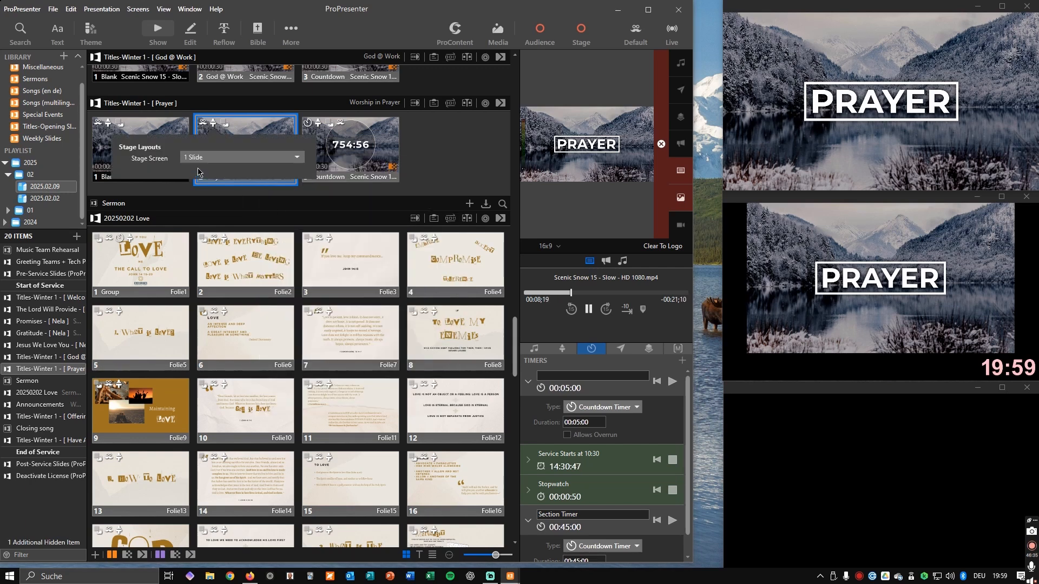
{"action": "left_click", "coordinate": [201, 161]}
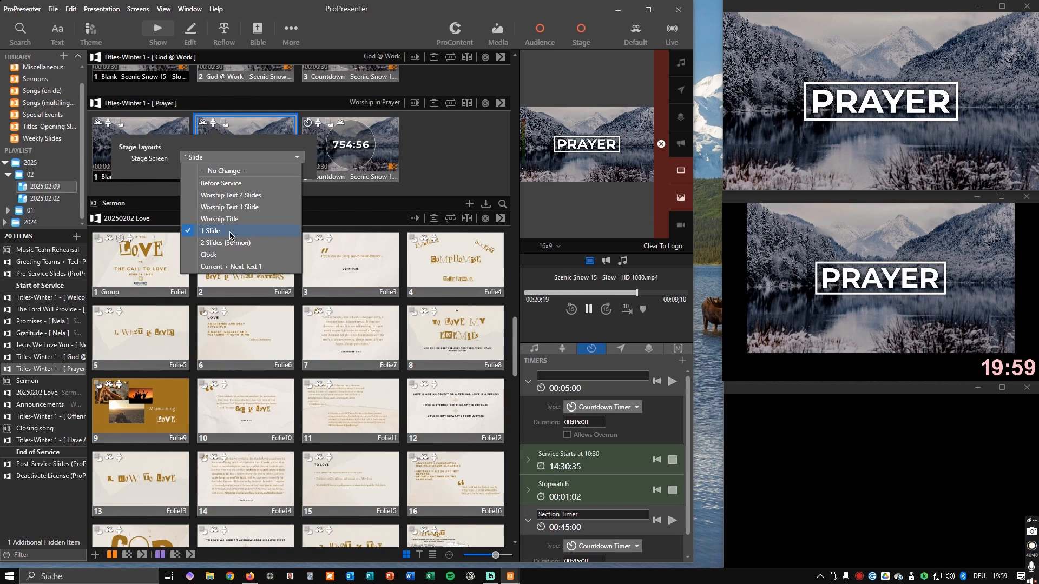
{"action": "left_click", "coordinate": [236, 201]}
{"action": "scroll", "coordinate": [135, 117], "scroll_direction": "up", "scroll_amount": 15}
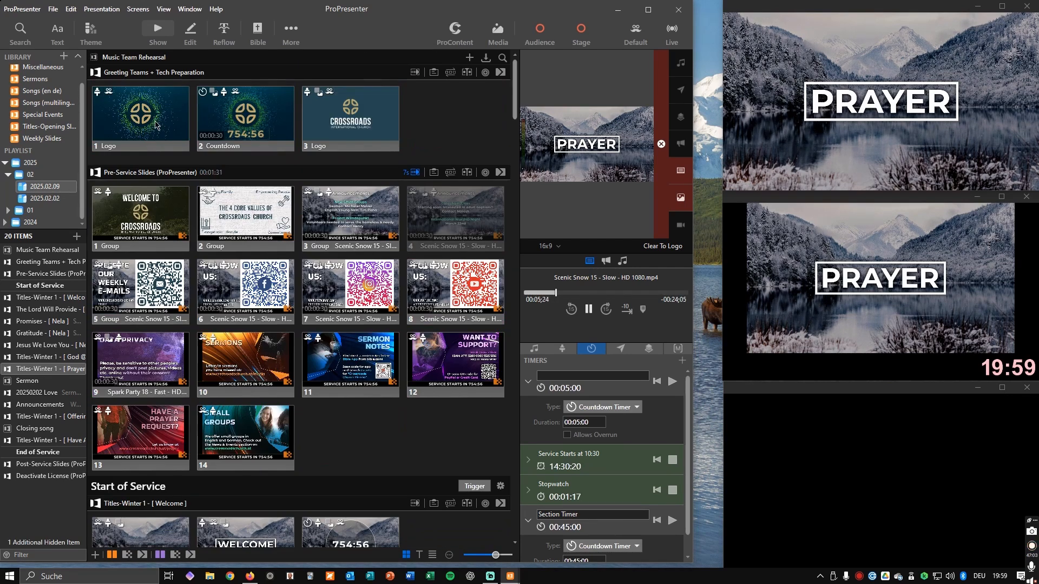
- Send the Logo and Countdown slides of Greeting Teams + Tech Preparation live to check their stage view, and return to the first Logo slide
{"action": "left_click", "coordinate": [155, 125]}
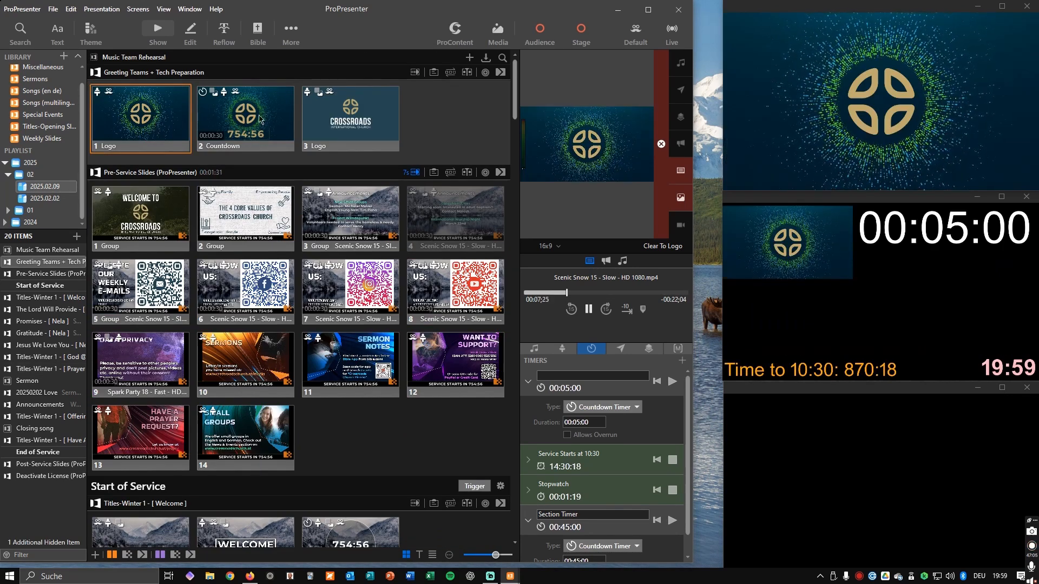
{"action": "left_click", "coordinate": [260, 119]}
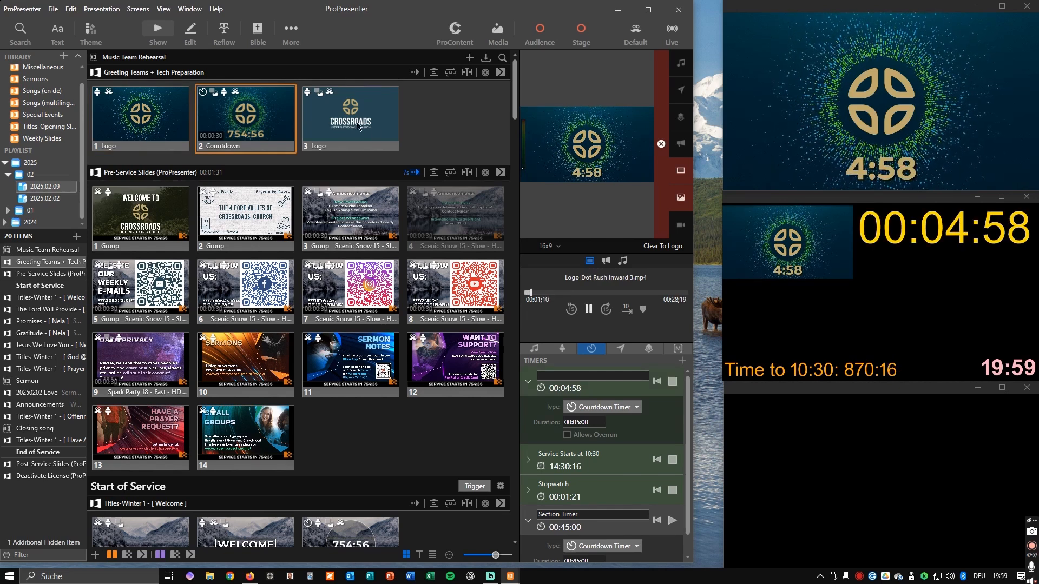
{"action": "key", "text": "Left"}
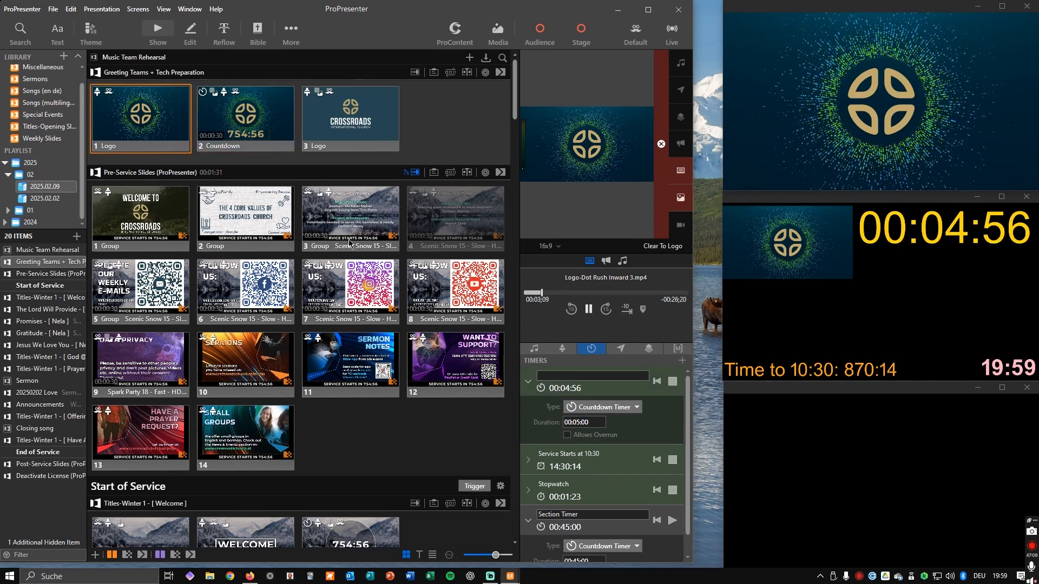
- Send the first Pre-Service slide live, inspect its stage layout action without changing it, and proceed to the second slide
{"action": "left_click", "coordinate": [151, 221]}
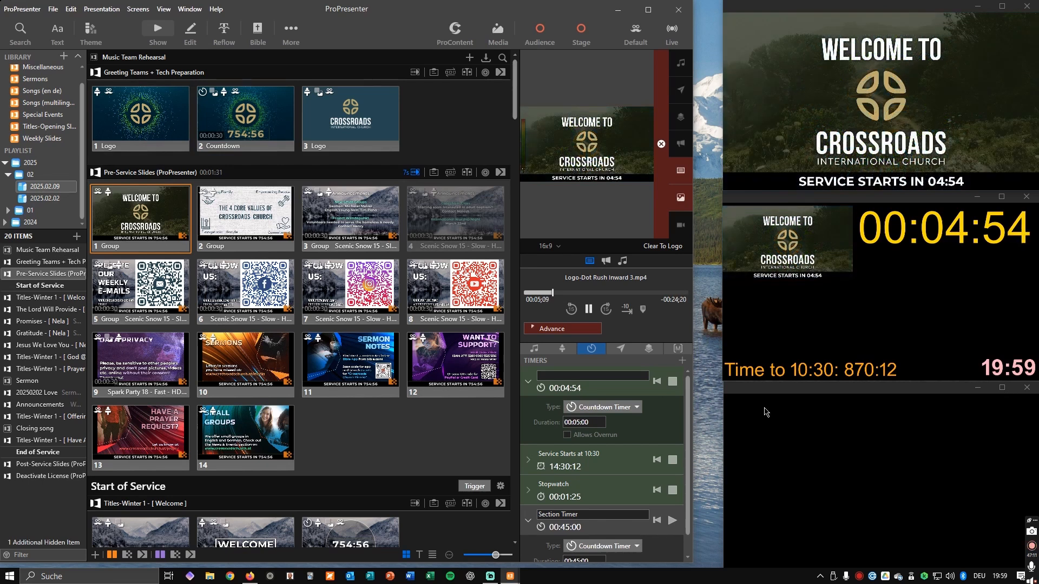
{"action": "right_click", "coordinate": [136, 224]}
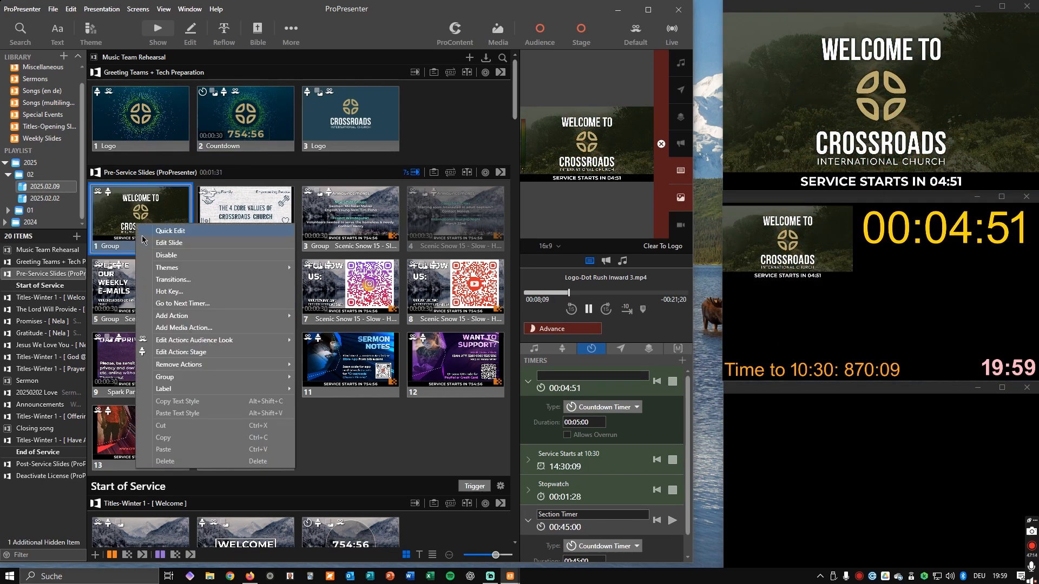
{"action": "left_click", "coordinate": [199, 353]}
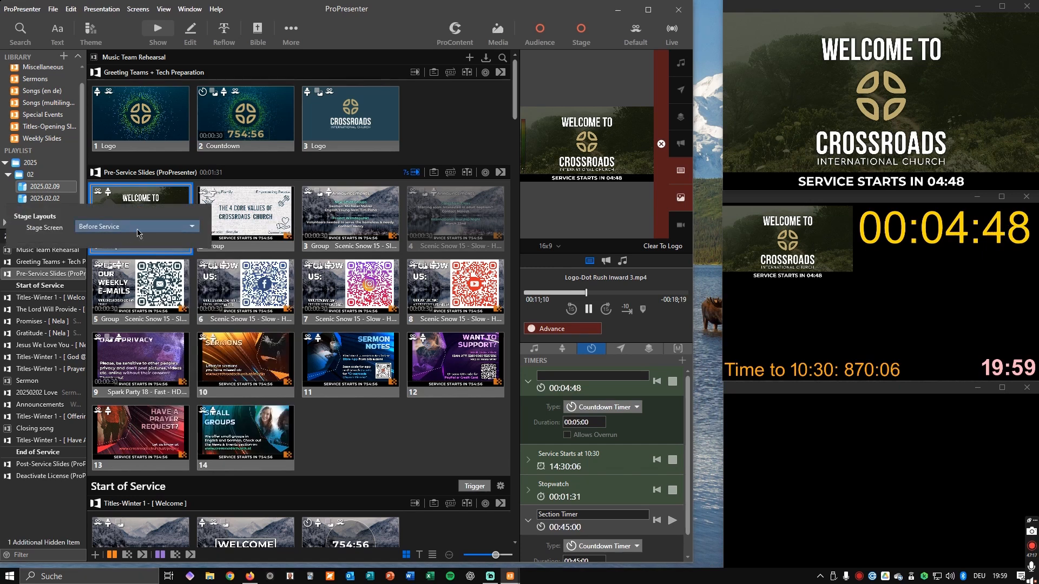
{"action": "left_click", "coordinate": [266, 216]}
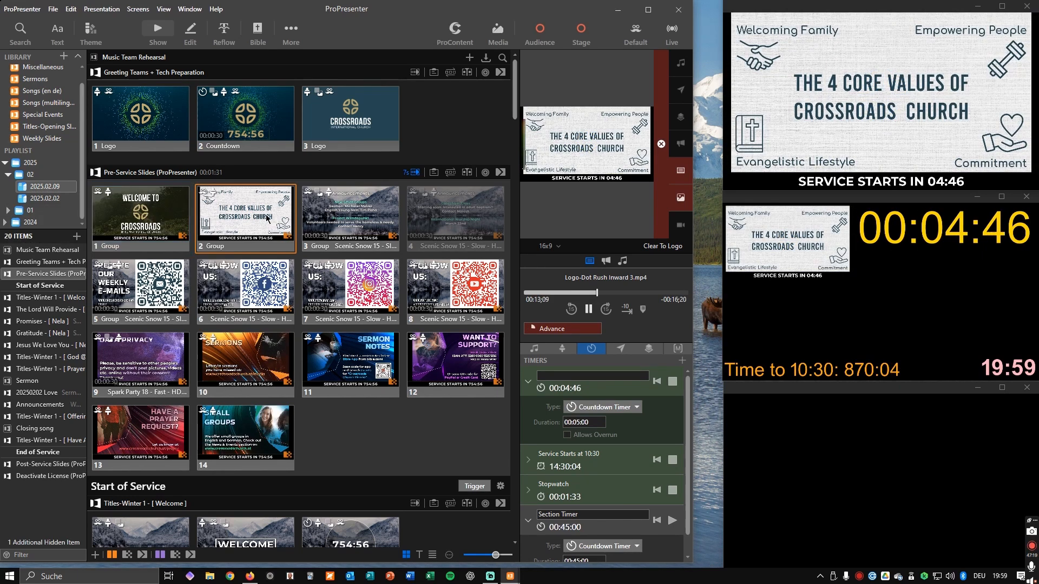
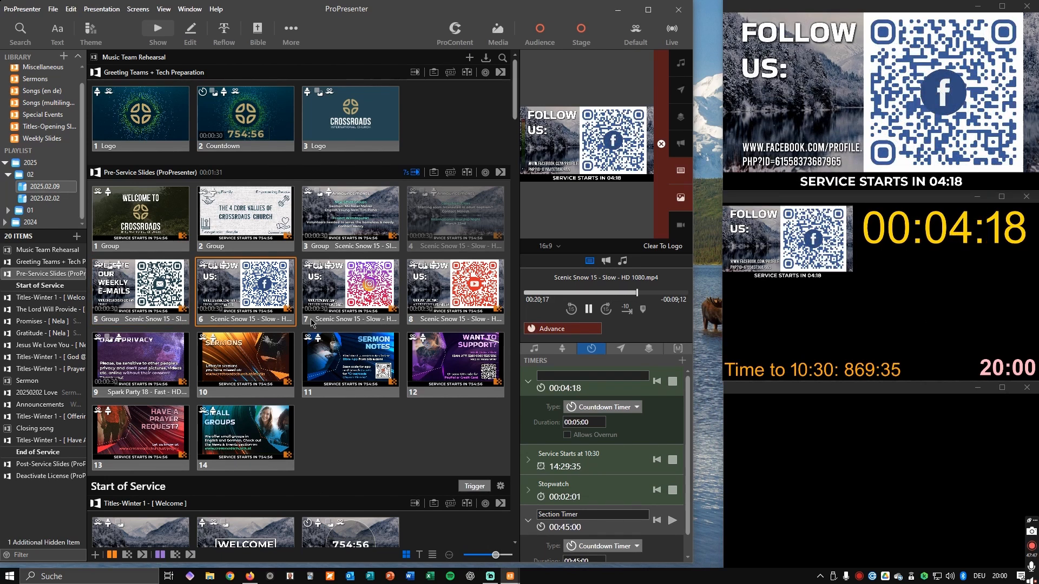
- Link the Sermon placeholder in the playlist to the Settings for Sermon Slides presentation
{"action": "left_click", "coordinate": [33, 381]}
{"action": "scroll", "coordinate": [266, 278], "scroll_direction": "up", "scroll_amount": 5}
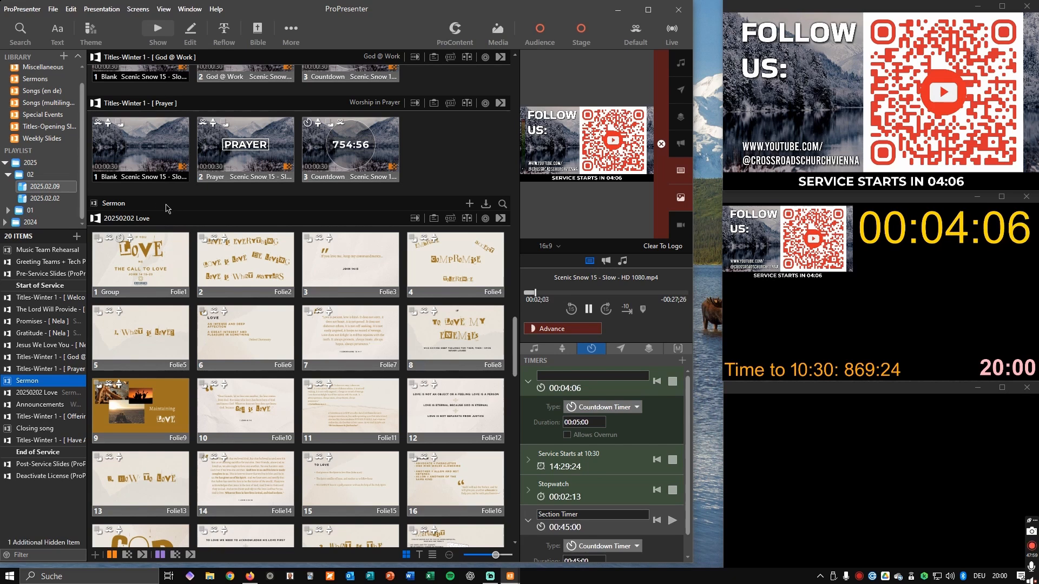
{"action": "left_click", "coordinate": [502, 203]}
{"action": "left_click", "coordinate": [502, 196]}
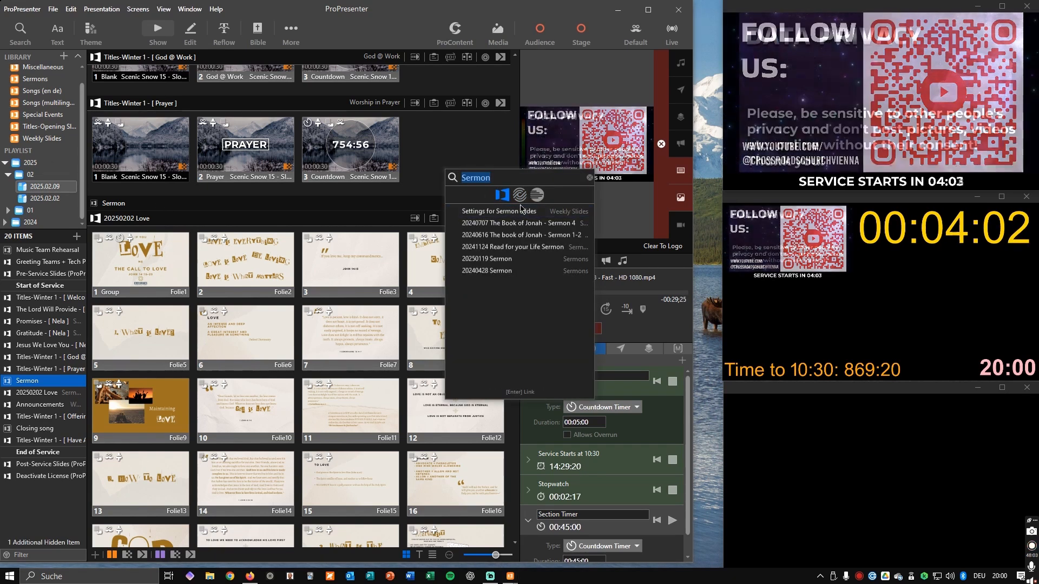
{"action": "left_click", "coordinate": [491, 212]}
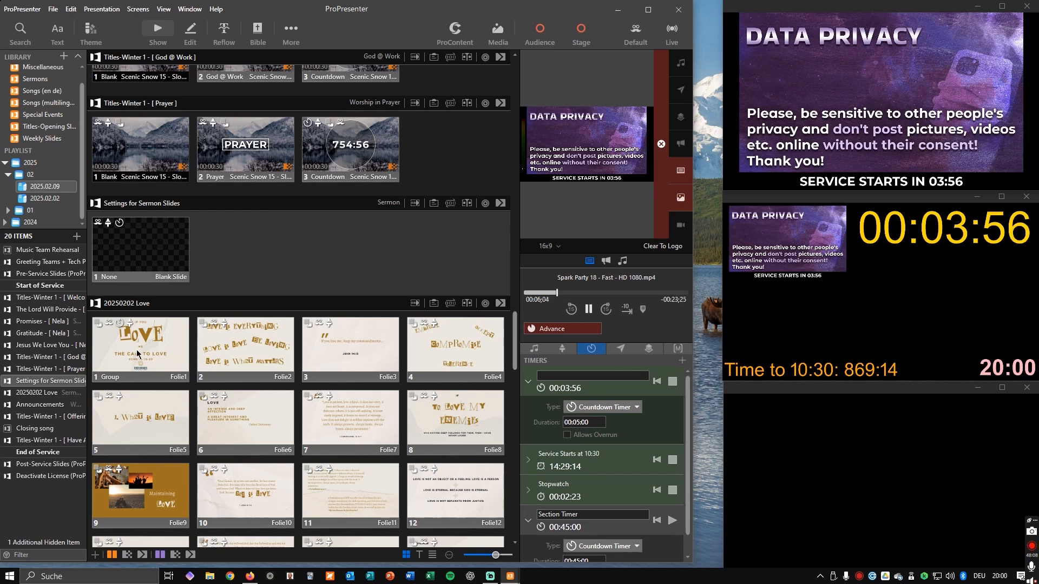
- Send the first sermon slide live and remove all stage actions from every slide of the 20250202 Love presentation
{"action": "left_click", "coordinate": [234, 347]}
{"action": "scroll", "coordinate": [287, 387], "scroll_direction": "down", "scroll_amount": 13}
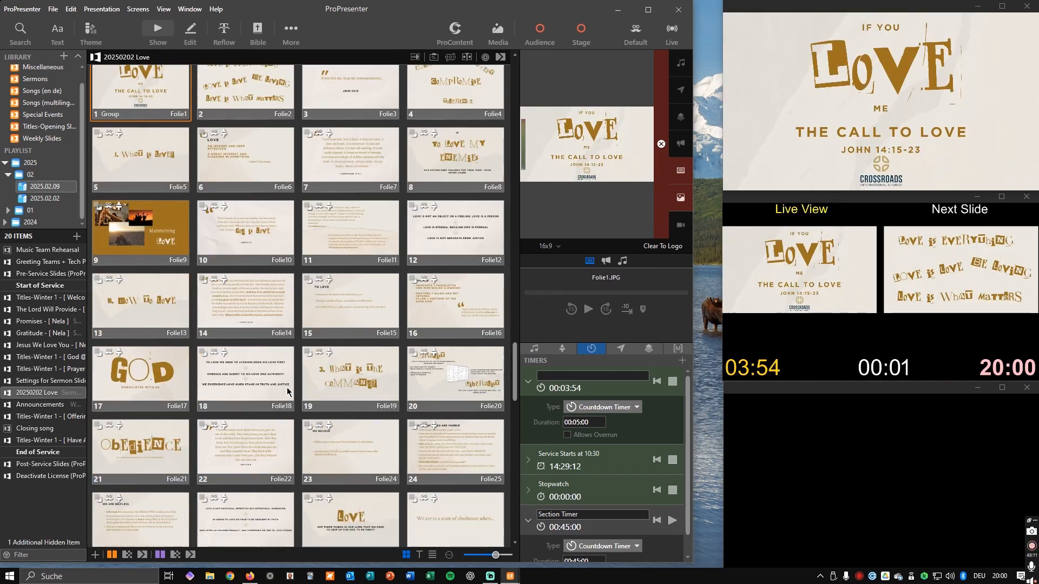
{"action": "scroll", "coordinate": [316, 288], "scroll_direction": "up", "scroll_amount": 5}
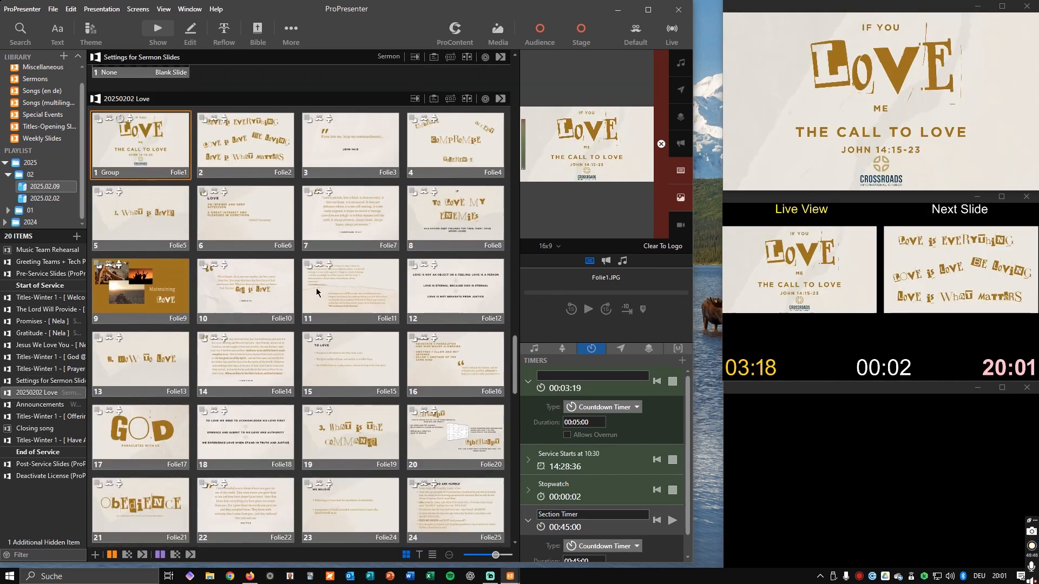
{"action": "scroll", "coordinate": [411, 395], "scroll_direction": "down", "scroll_amount": 1}
{"action": "key", "text": "ctrl+a"}
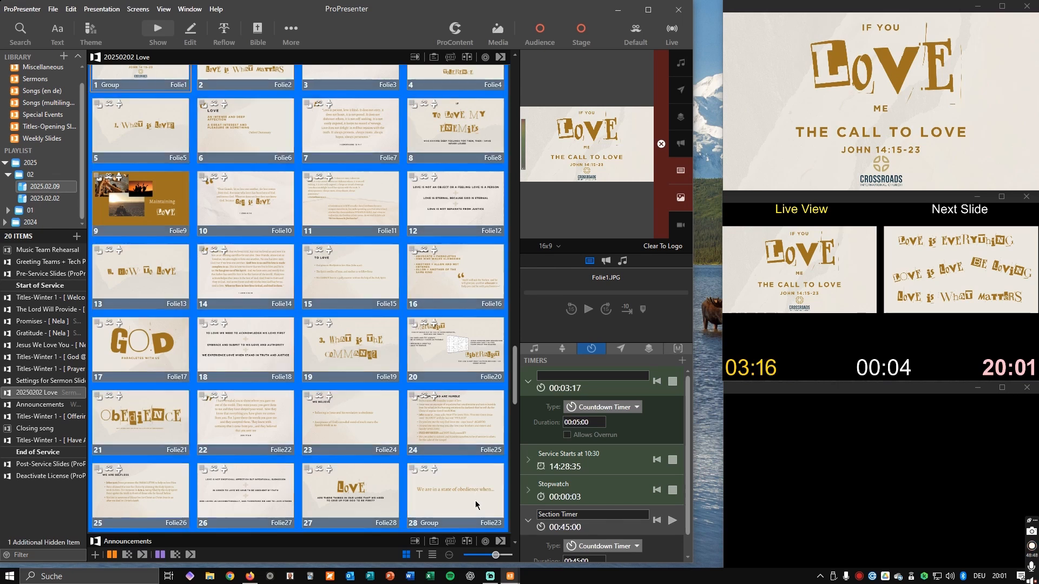
{"action": "right_click", "coordinate": [475, 501]}
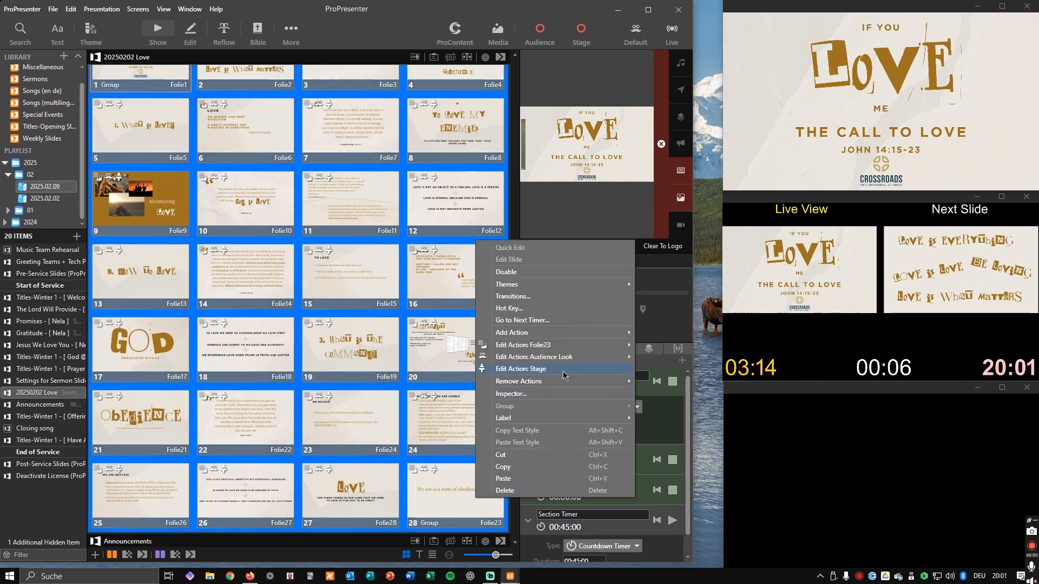
{"action": "mouse_move", "coordinate": [562, 382]}
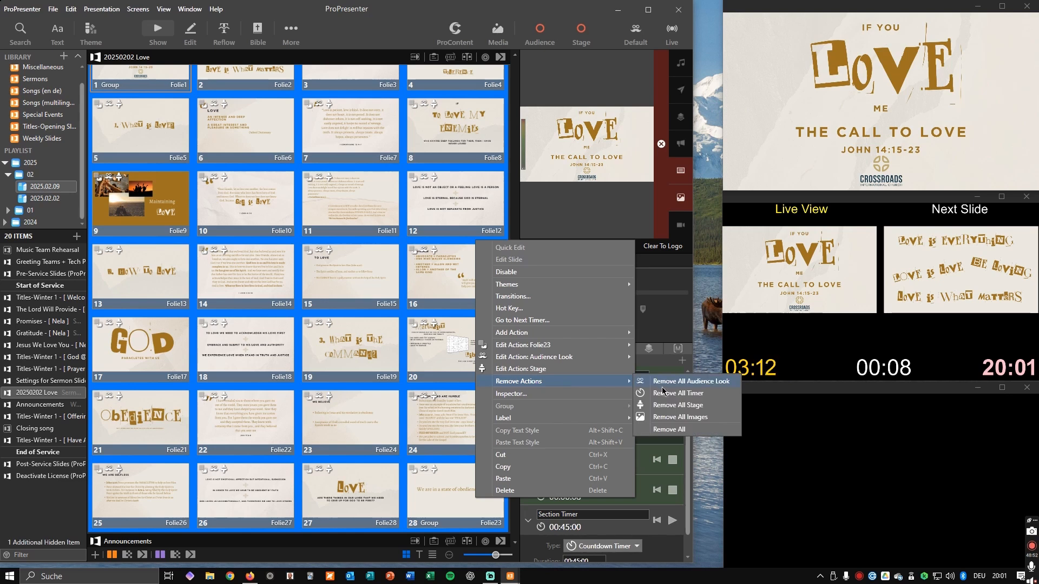
{"action": "left_click", "coordinate": [681, 409]}
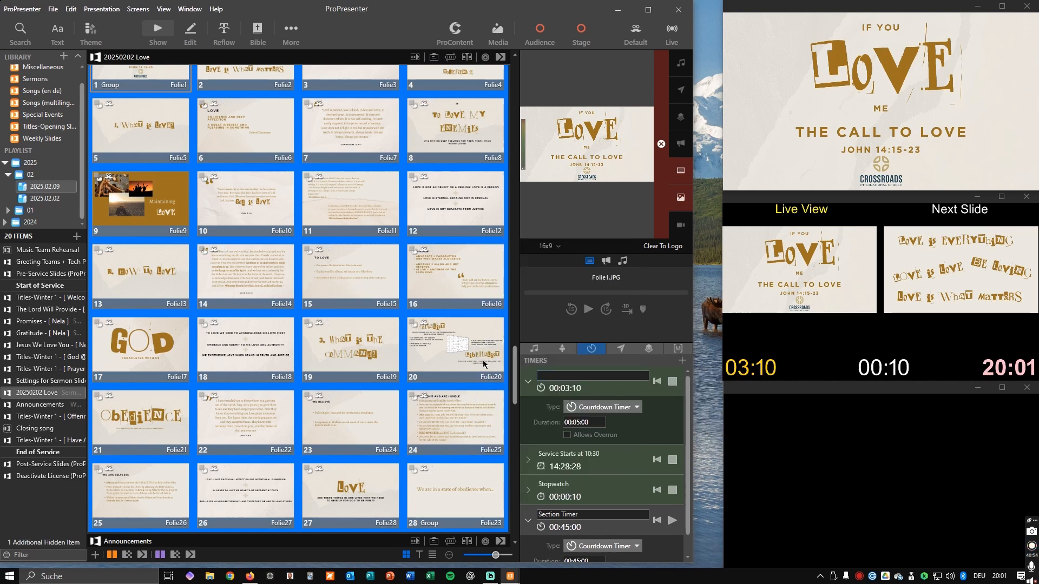
- Remove all audience look actions from every slide of the 20250202 Love presentation
{"action": "right_click", "coordinate": [452, 346]}
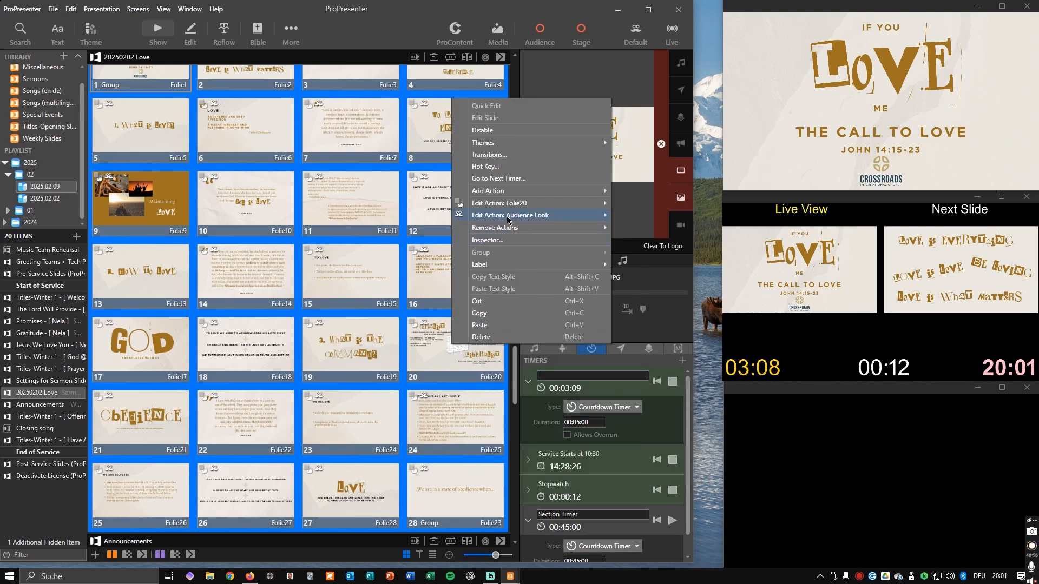
{"action": "mouse_move", "coordinate": [509, 230]}
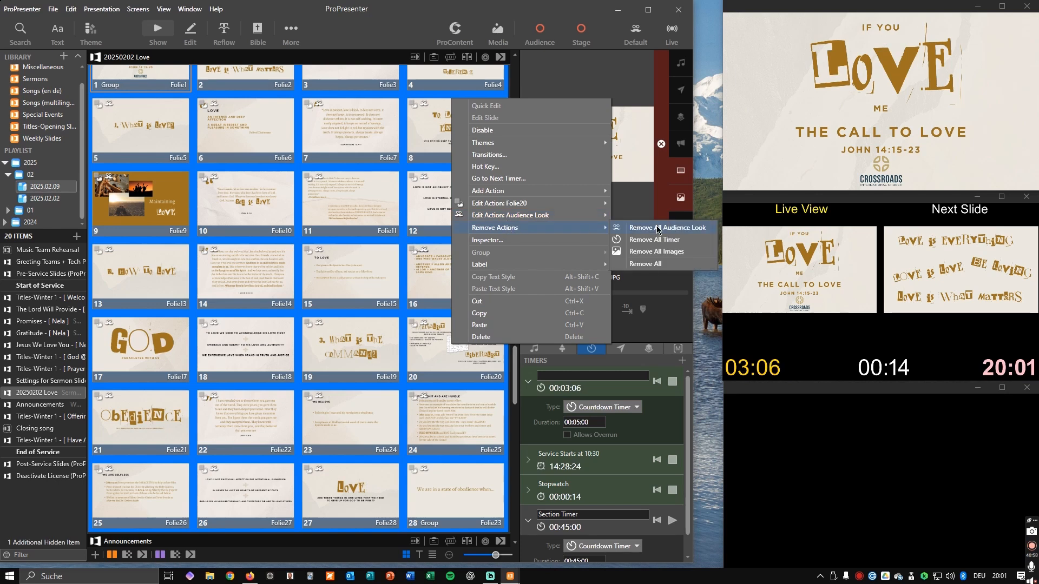
{"action": "left_click", "coordinate": [659, 230]}
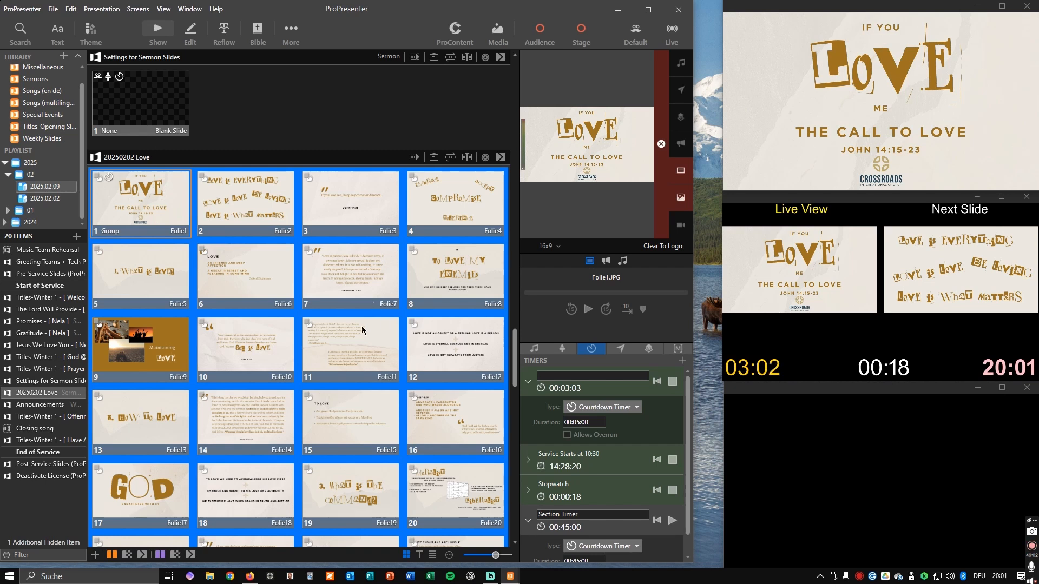
{"action": "scroll", "coordinate": [186, 205], "scroll_direction": "up", "scroll_amount": 3}
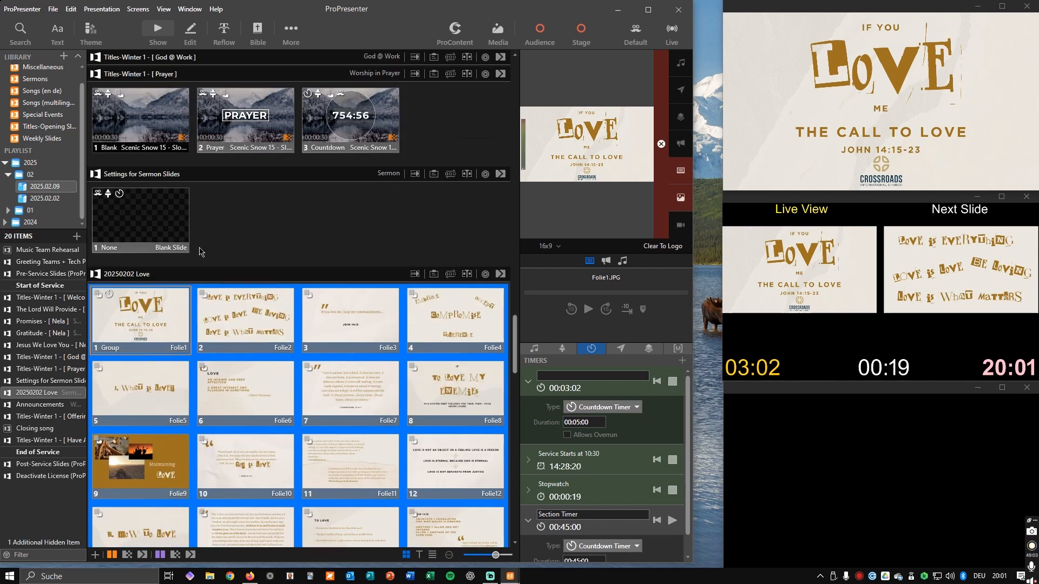
- Send the blank Prayer slide live, followed by sermon slides 1 to 3, to check the stage view without the settings slide
{"action": "left_click", "coordinate": [143, 116]}
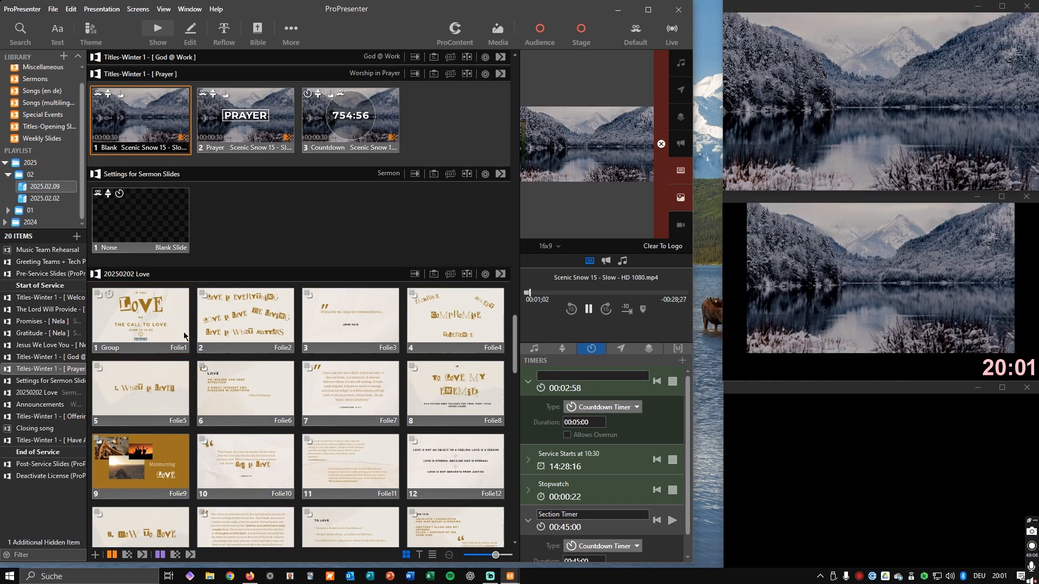
{"action": "left_click", "coordinate": [151, 329]}
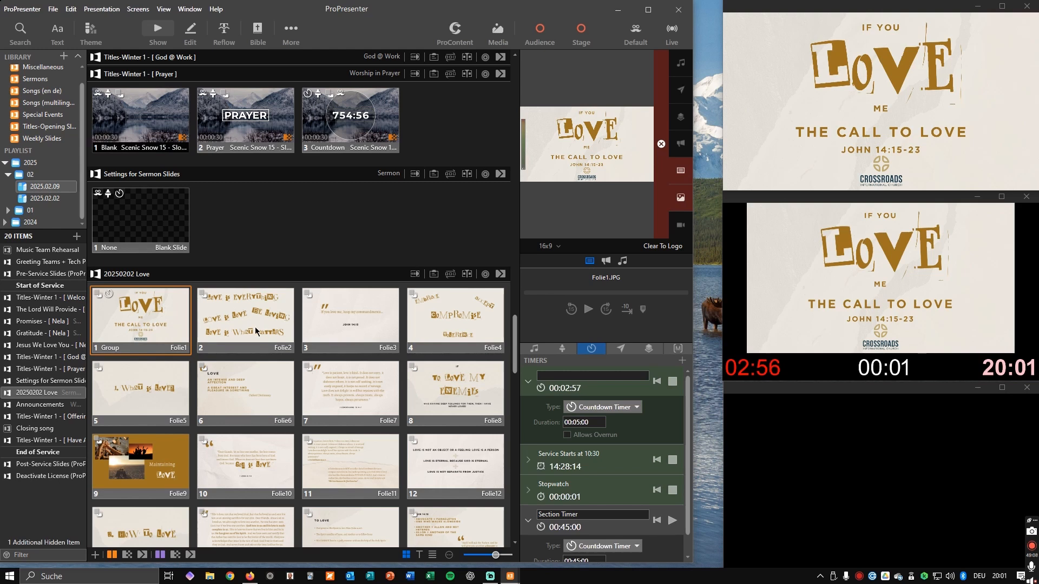
{"action": "left_click", "coordinate": [289, 322]}
{"action": "left_click", "coordinate": [385, 325]}
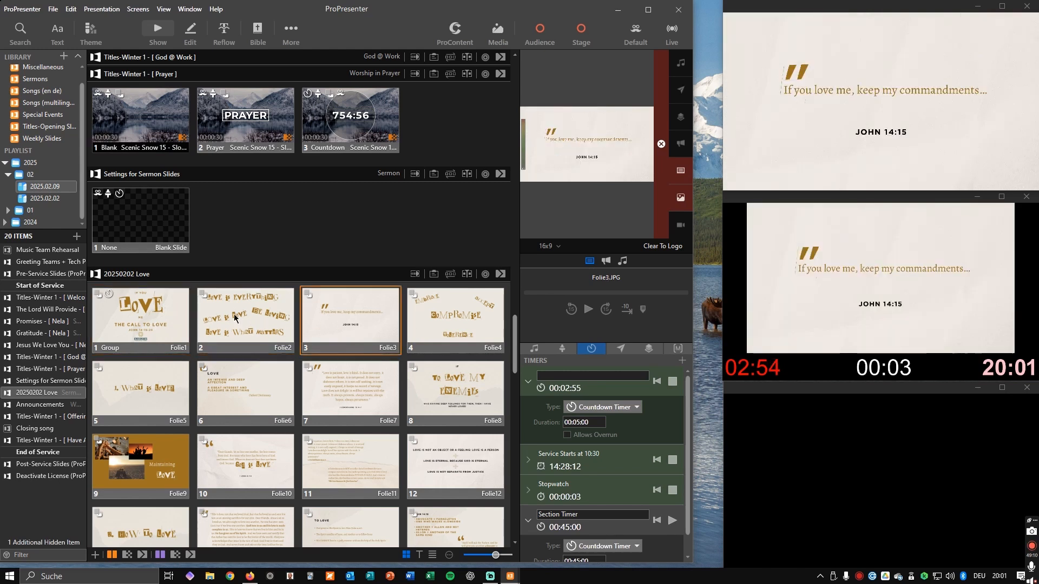
{"action": "left_click", "coordinate": [177, 324]}
{"action": "left_click", "coordinate": [281, 202]}
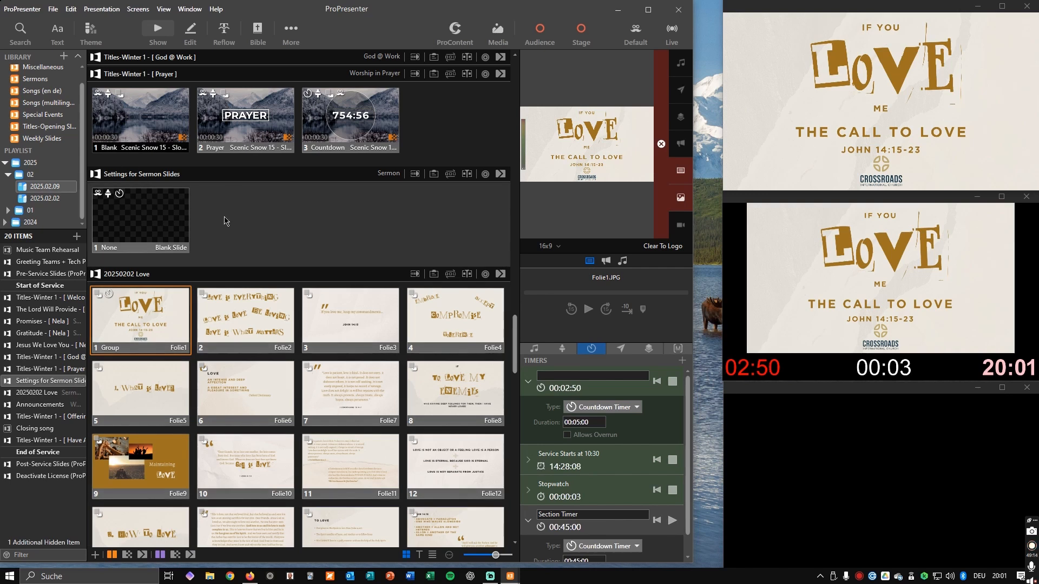
- View the Weekly Slides library, return to the 2025.02.09 playlist, and test the sermon settings slide live followed by several sermon slides
{"action": "left_click", "coordinate": [39, 138]}
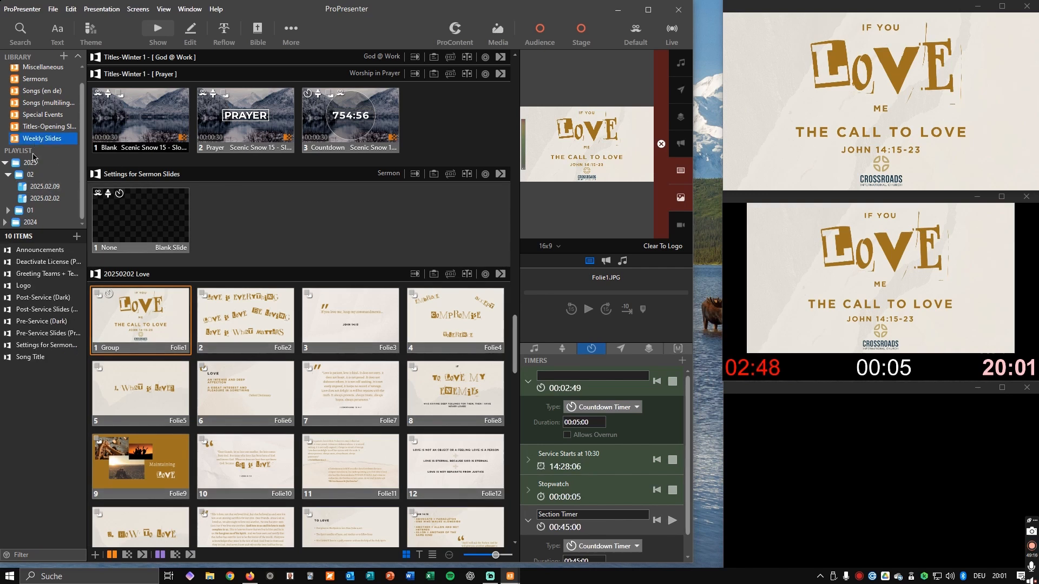
{"action": "left_click", "coordinate": [50, 187]}
{"action": "left_click", "coordinate": [130, 218]}
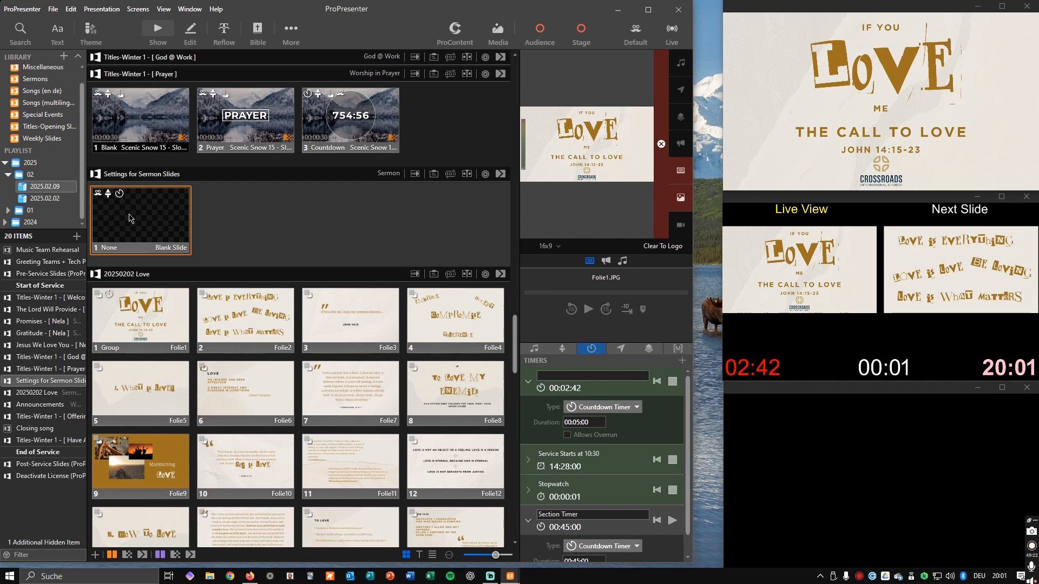
{"action": "left_click", "coordinate": [140, 305]}
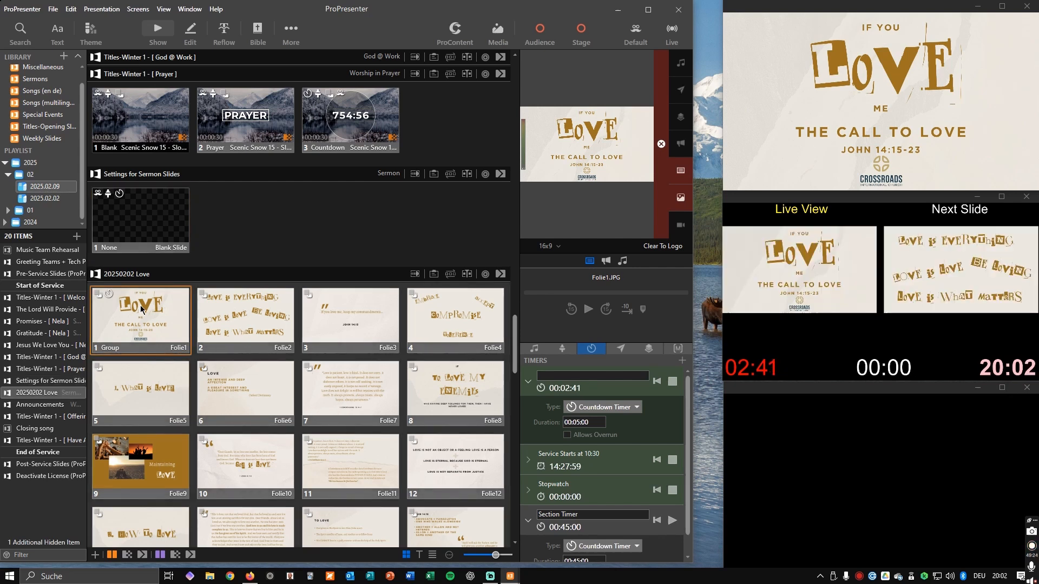
{"action": "left_click", "coordinate": [238, 321]}
{"action": "left_click", "coordinate": [349, 322]}
{"action": "left_click", "coordinate": [449, 325]}
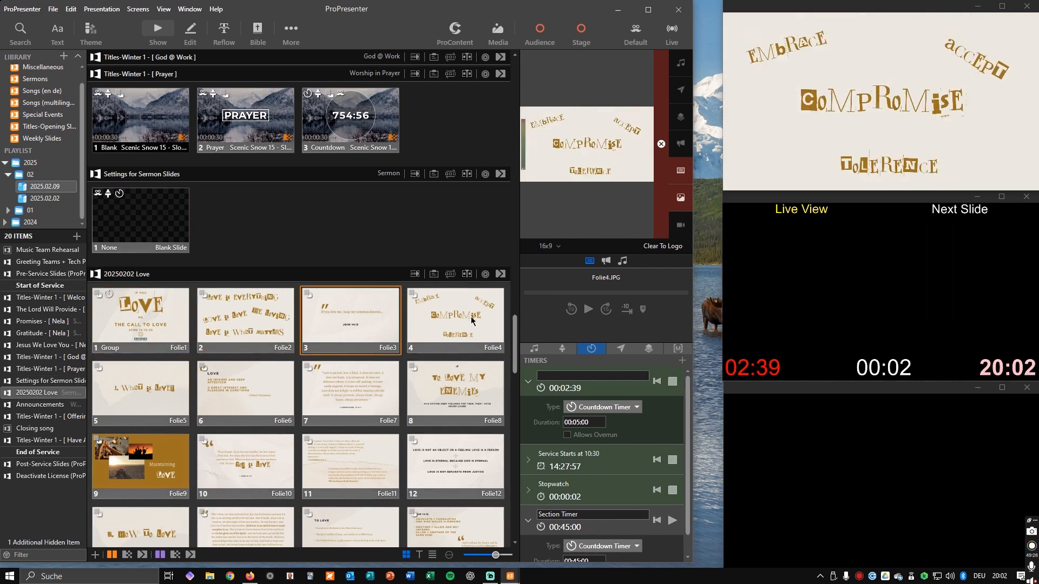
{"action": "left_click", "coordinate": [443, 389]}
{"action": "left_click", "coordinate": [353, 374]}
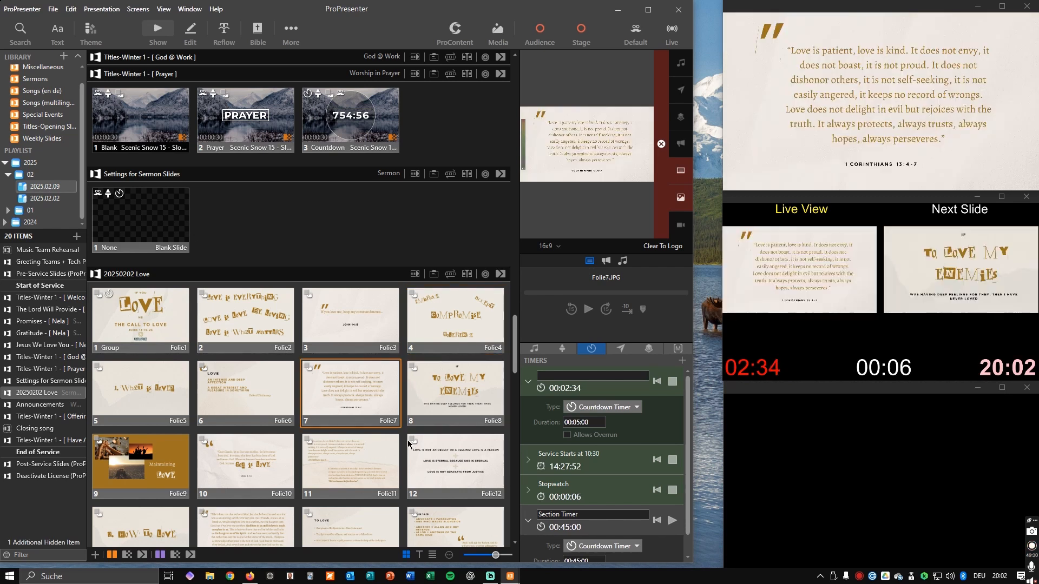
- Test the transition from the Prayer title through the Settings for Sermon Slides blank slide to sermon slides 1 and 2 live
{"action": "left_click", "coordinate": [128, 221]}
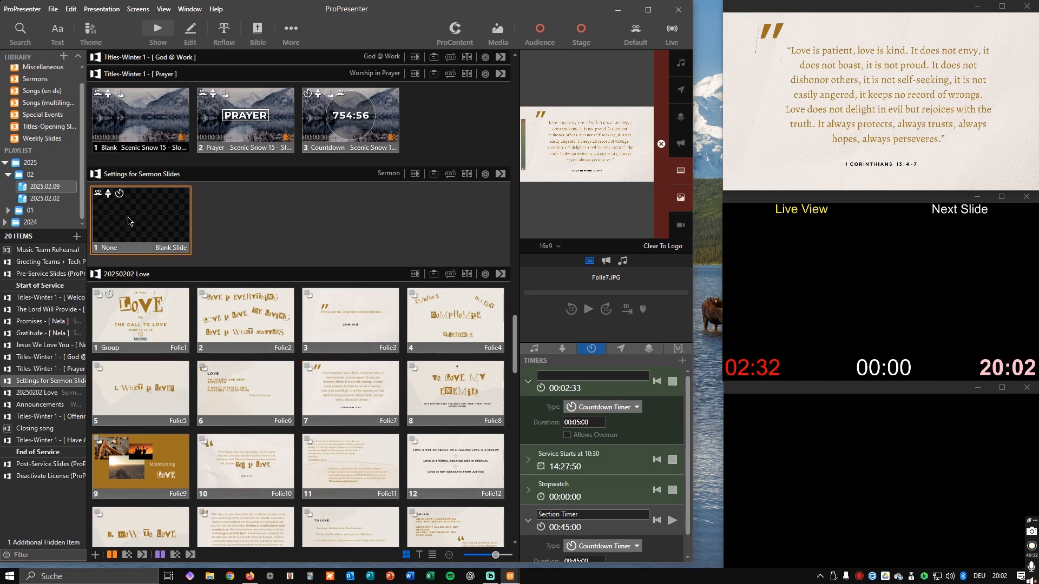
{"action": "left_click", "coordinate": [129, 314]}
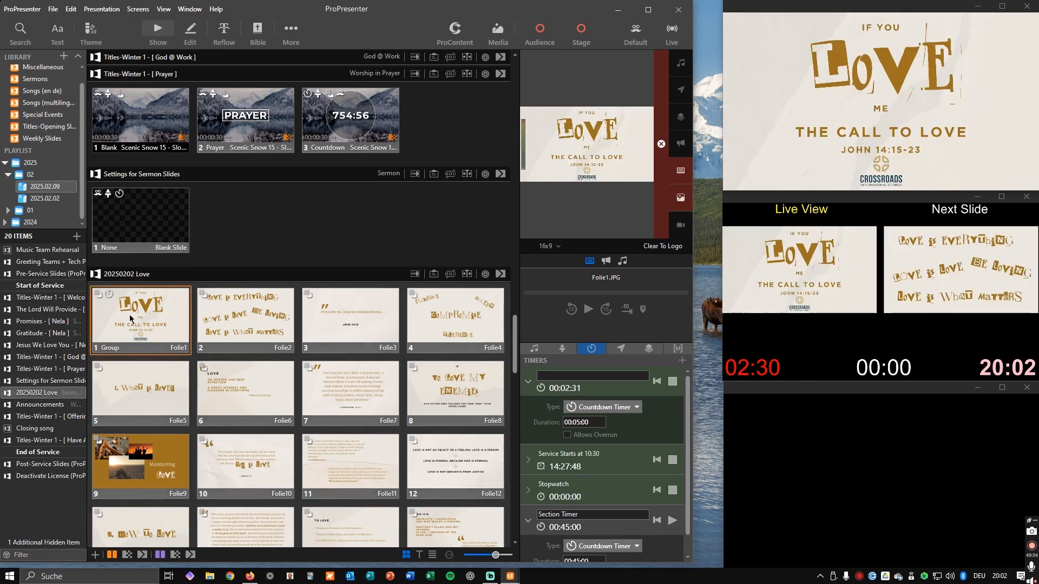
{"action": "left_click", "coordinate": [225, 122]}
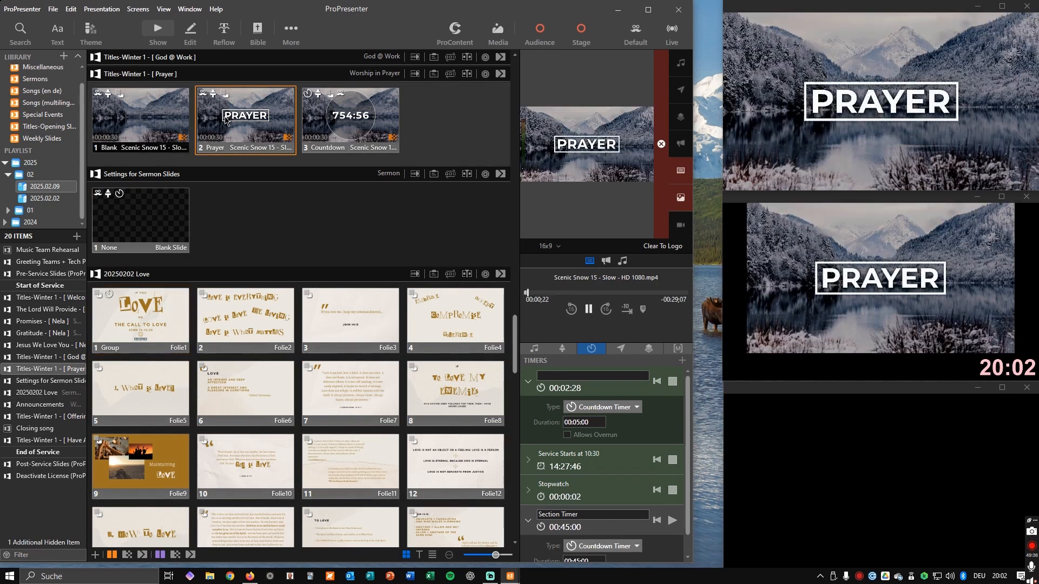
{"action": "left_click", "coordinate": [146, 242]}
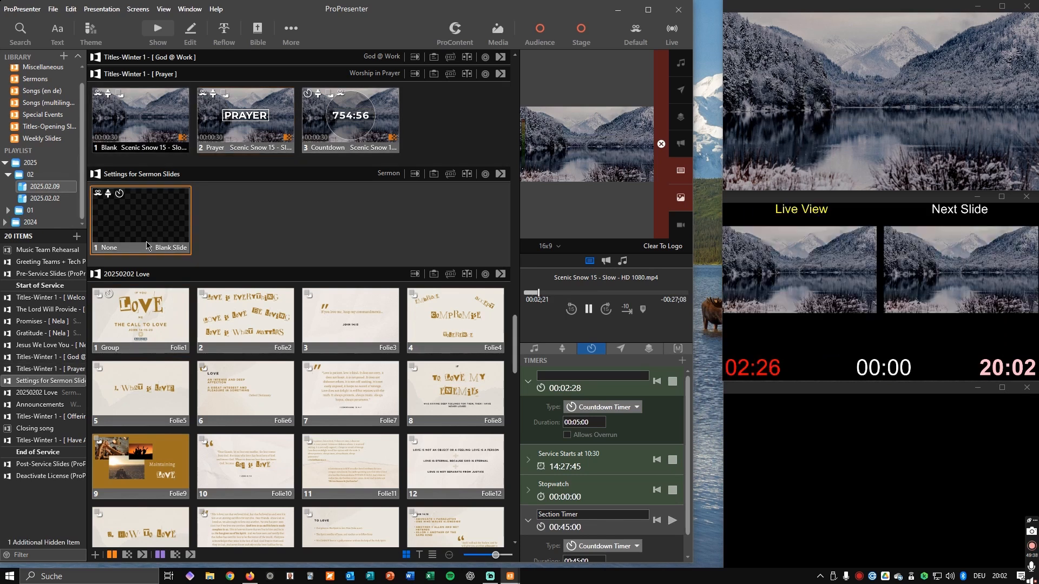
{"action": "left_click", "coordinate": [137, 338]}
{"action": "left_click", "coordinate": [251, 316]}
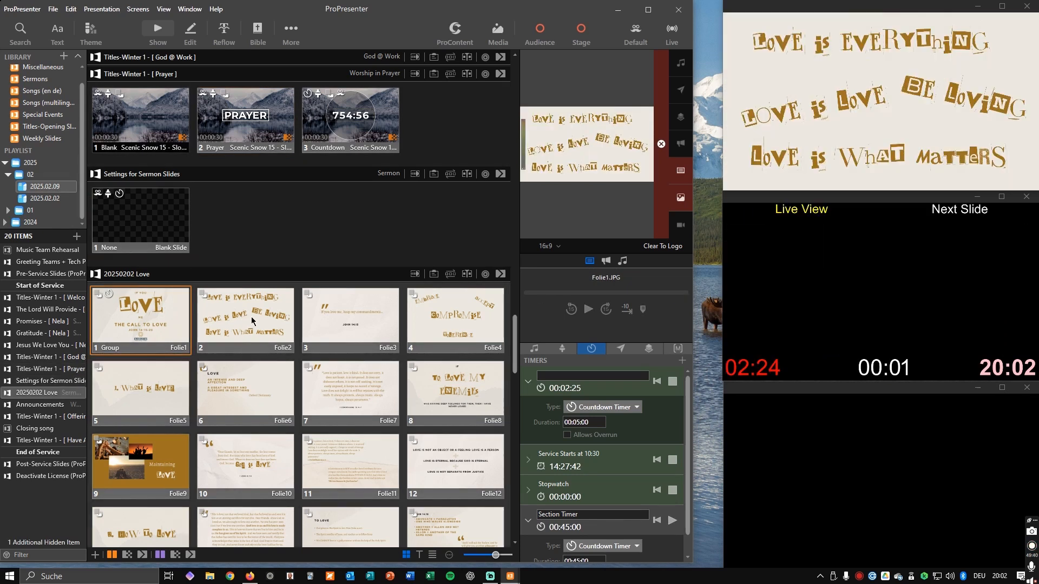
- Send sermon slide 3 live, switch to the Bible lookup, and look up Judges 7:1 in English Standard Version with Schlachter 2000
{"action": "left_click", "coordinate": [342, 327]}
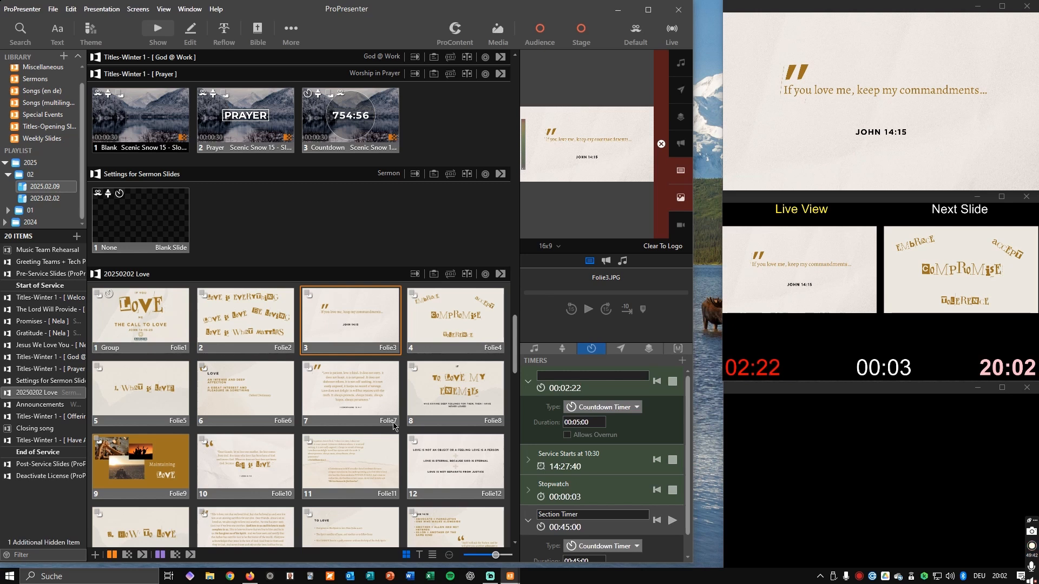
{"action": "left_click", "coordinate": [261, 32]}
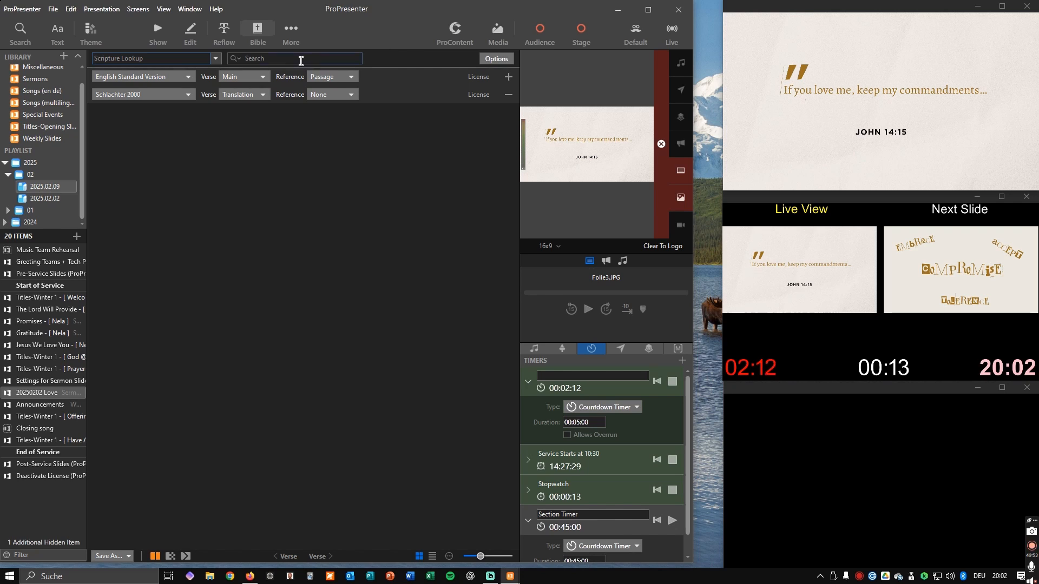
{"action": "left_click", "coordinate": [215, 59]}
{"action": "mouse_move", "coordinate": [252, 68]}
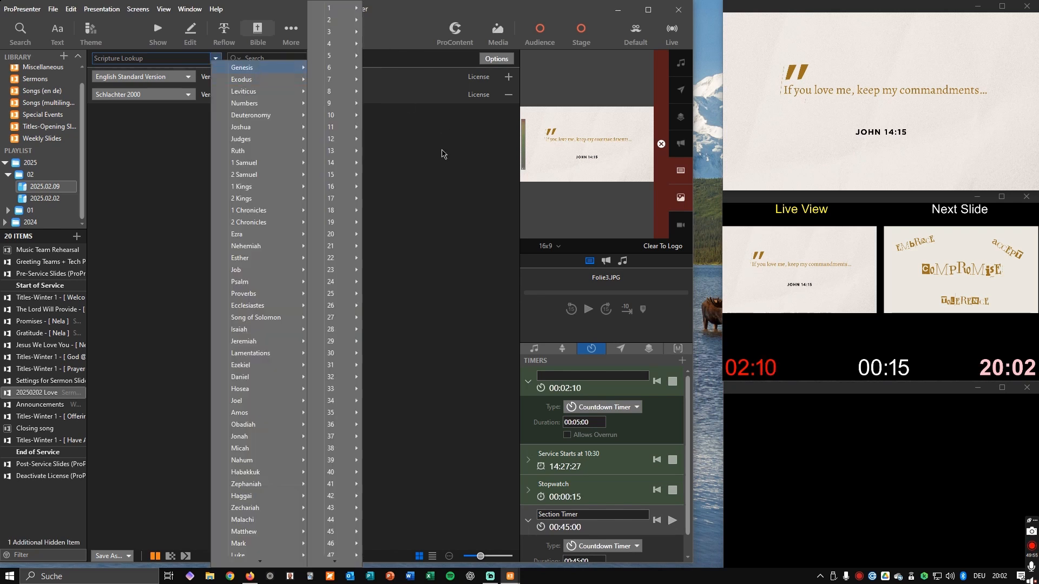
{"action": "left_click", "coordinate": [442, 154]}
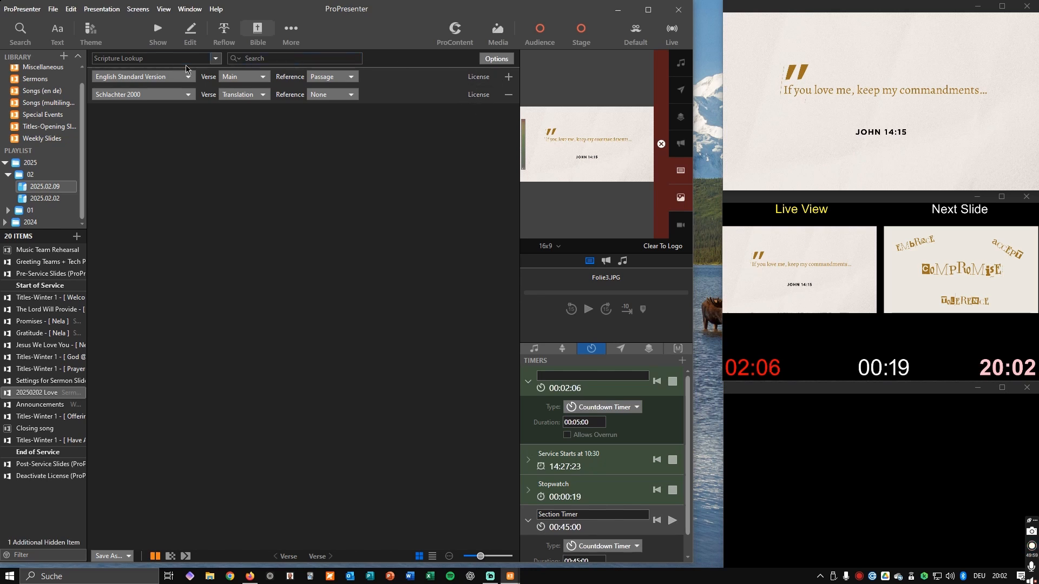
{"action": "left_click", "coordinate": [216, 58]}
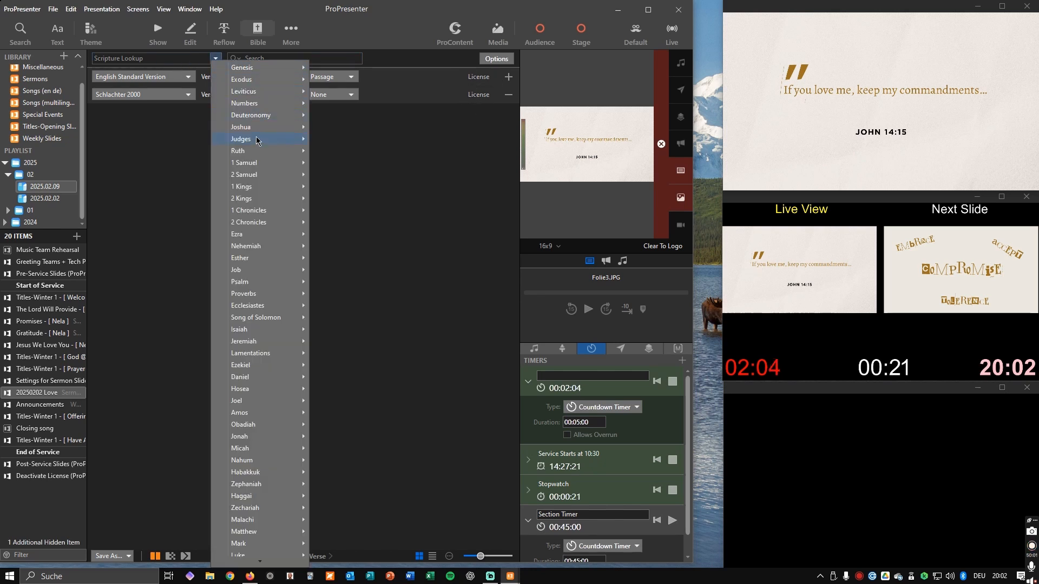
{"action": "mouse_move", "coordinate": [258, 142]}
{"action": "mouse_move", "coordinate": [346, 210]}
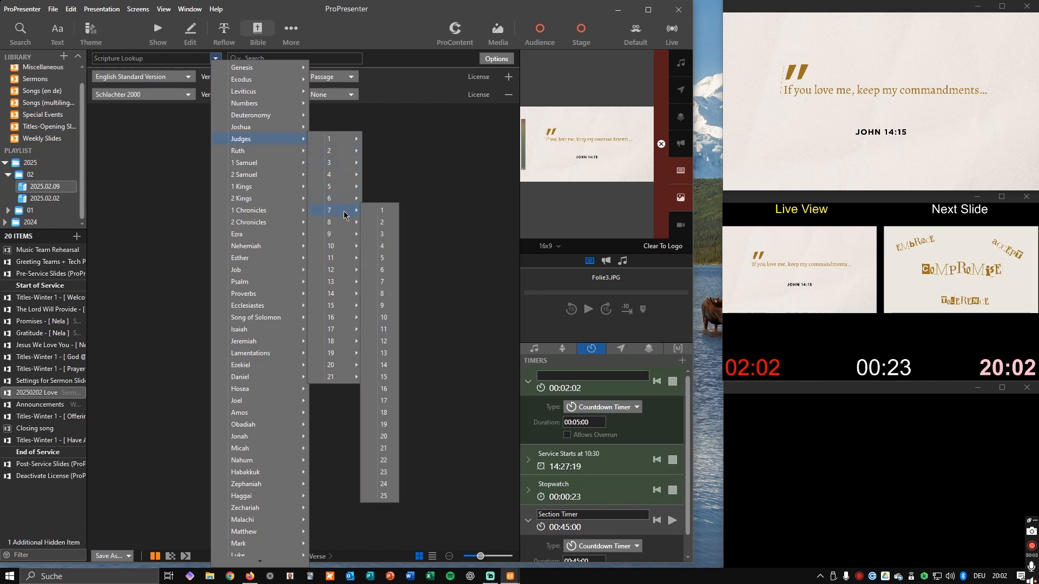
{"action": "left_click", "coordinate": [383, 212]}
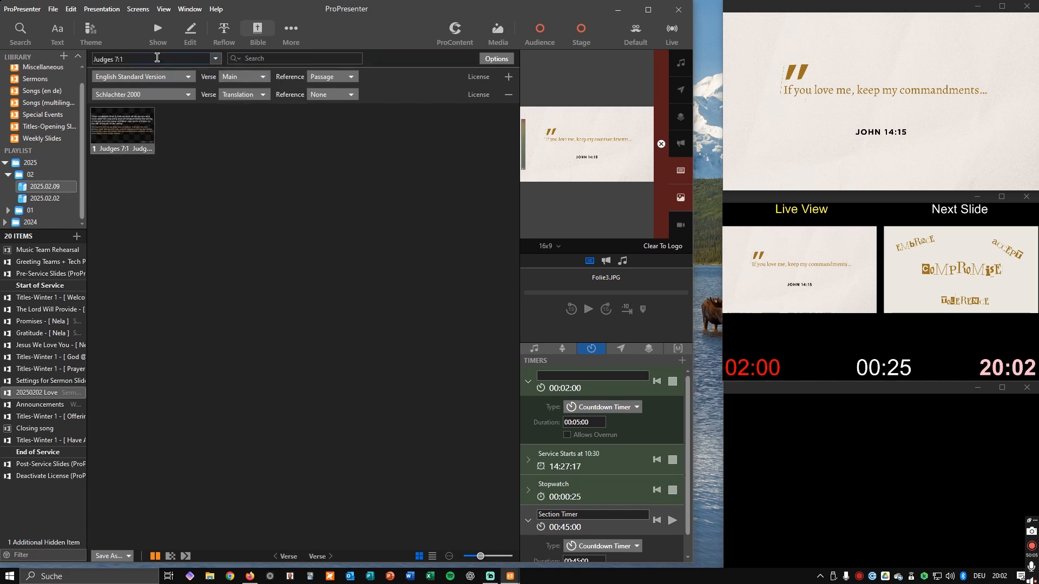
- Extend the scripture reference to Judges 7:1-5
{"action": "key", "text": "Tab"}
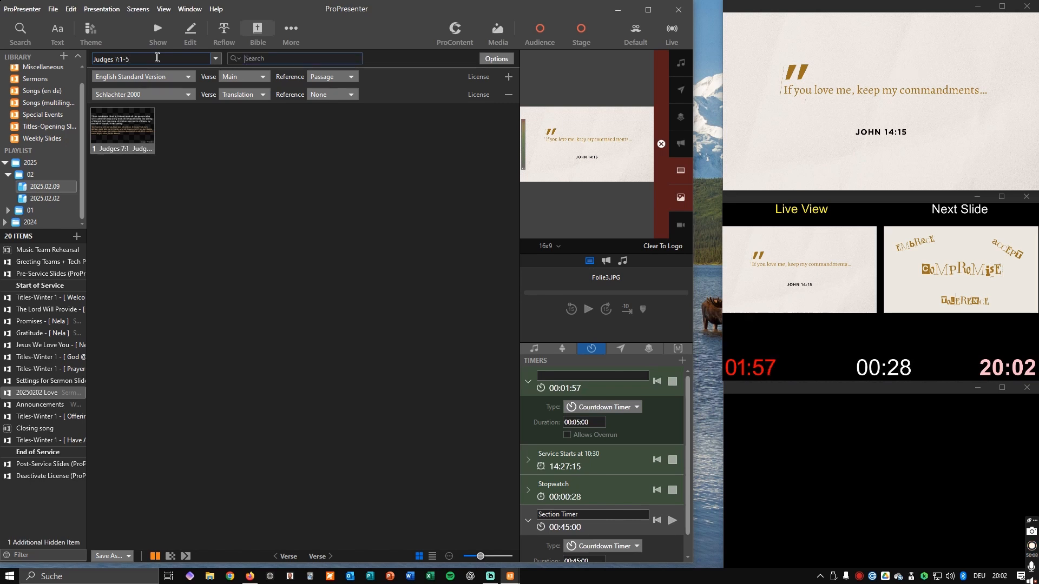
{"action": "left_click", "coordinate": [322, 56]}
{"action": "left_click", "coordinate": [174, 266]}
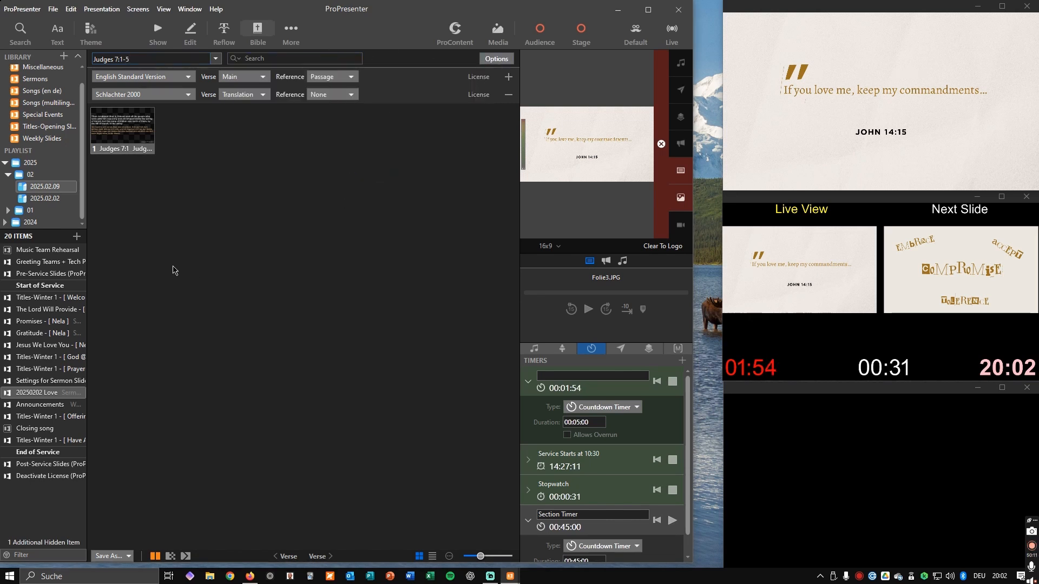
{"action": "left_click_drag", "start_coordinate": [133, 56], "coordinate": [99, 55]}
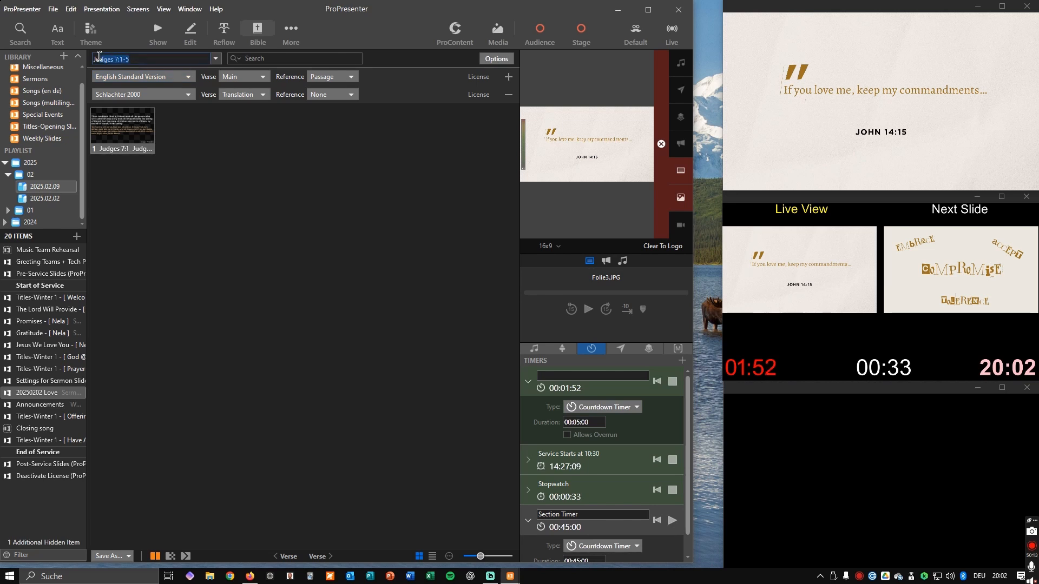
{"action": "key", "text": "BackSpace"}
{"action": "key", "text": "BackSpace"}
{"action": "key", "text": "BackSpace"}
{"action": "key", "text": "BackSpace"}
{"action": "type", "text": ":1"}
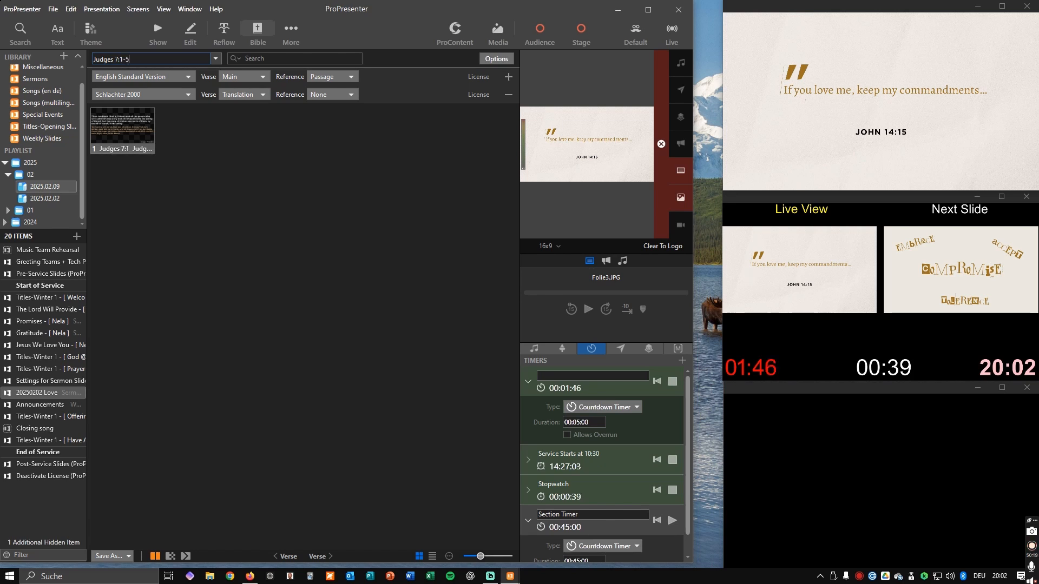
- Send the first three verses of Judges 7:1-5 live over the current media, ending back on verse 1
{"action": "left_click", "coordinate": [107, 135]}
{"action": "left_click", "coordinate": [200, 136]}
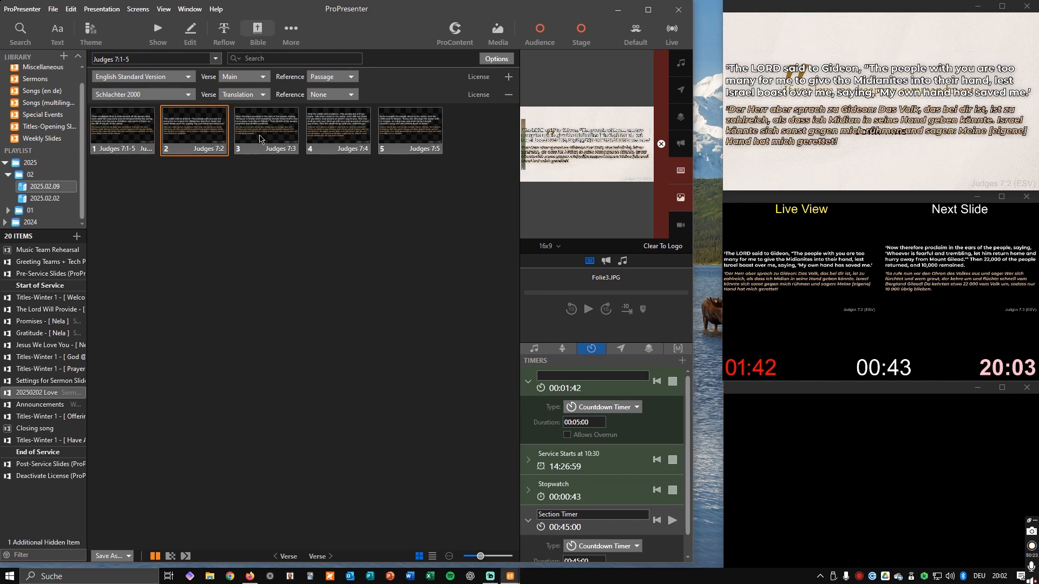
{"action": "left_click", "coordinate": [262, 139]}
{"action": "left_click", "coordinate": [117, 133]}
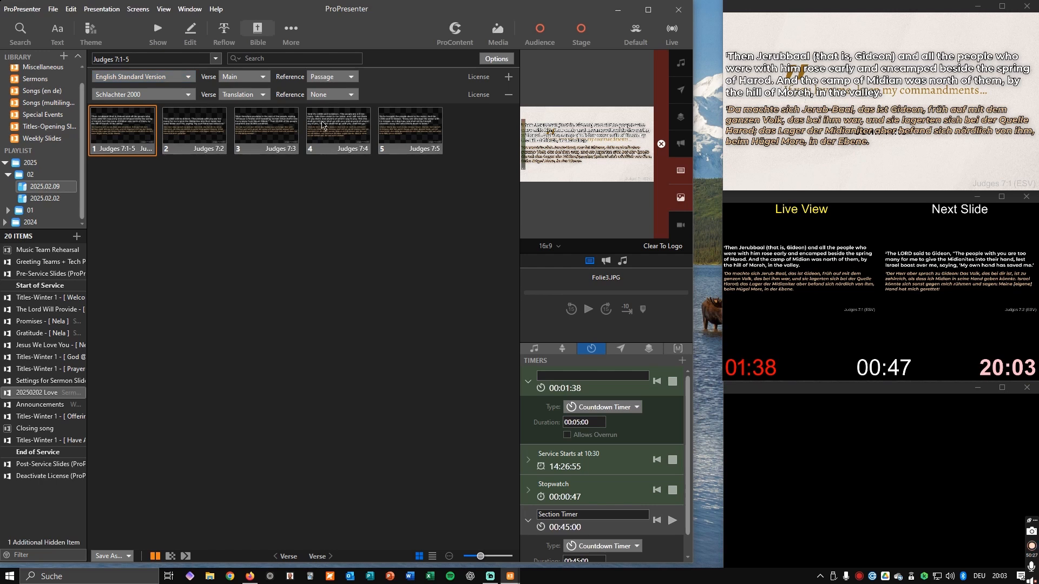
- Clear the sermon image from the media layer and send Judges 7:2 to 7:5 live in order
{"action": "left_click", "coordinate": [680, 197]}
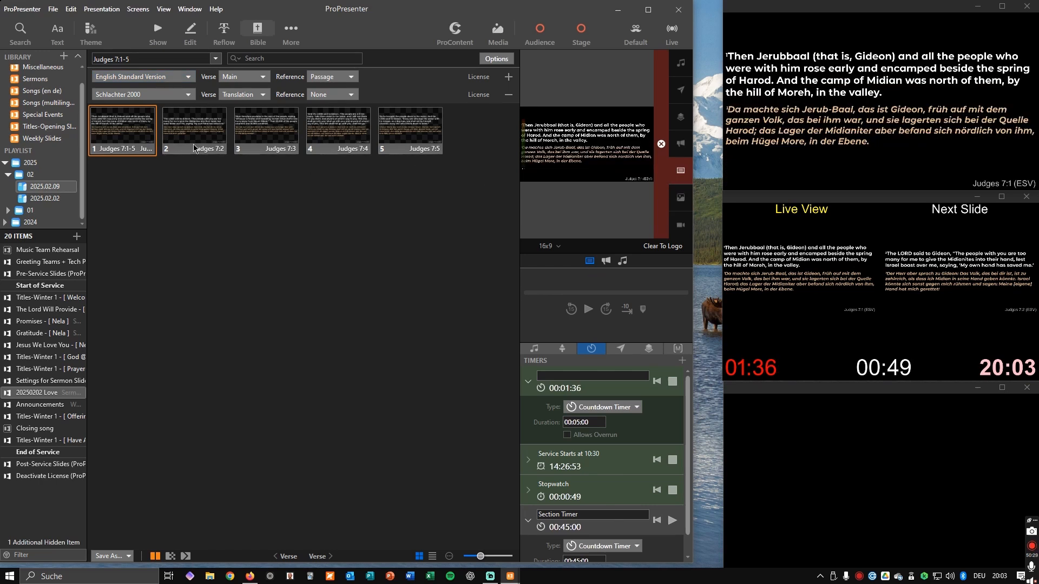
{"action": "left_click", "coordinate": [201, 138]}
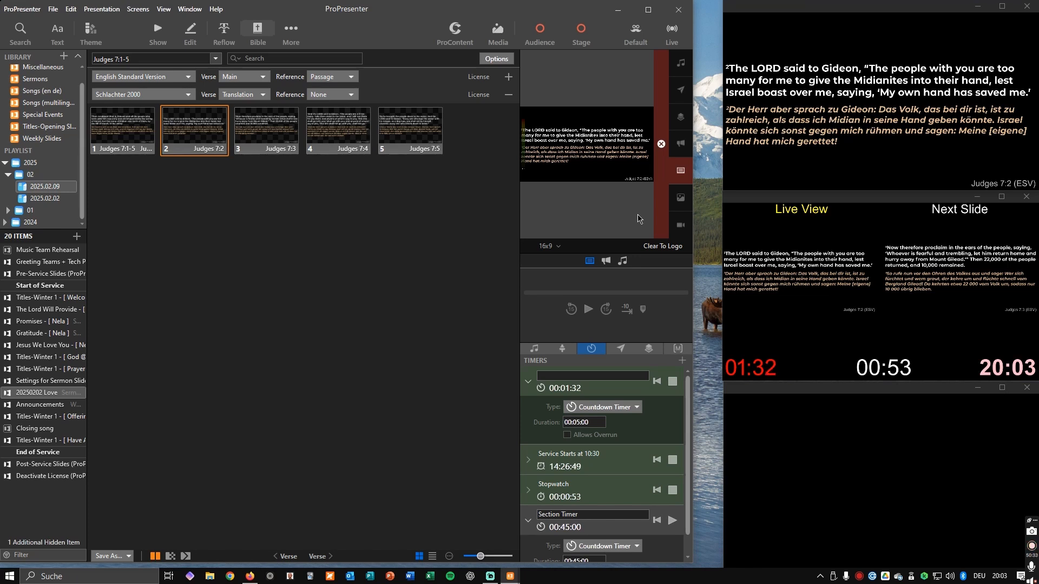
{"action": "left_click", "coordinate": [272, 139]}
{"action": "left_click", "coordinate": [343, 140]}
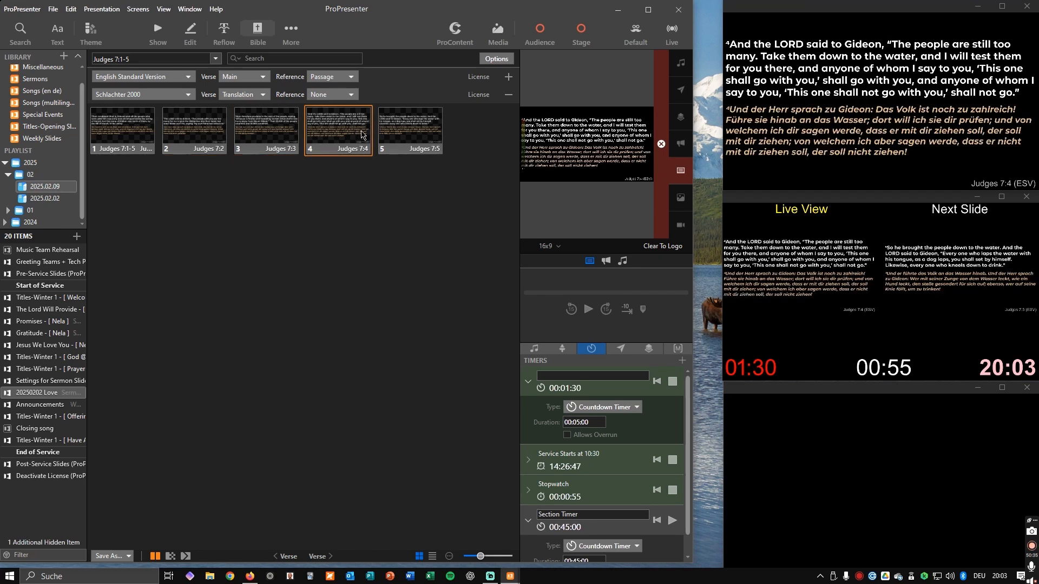
{"action": "left_click", "coordinate": [411, 138]}
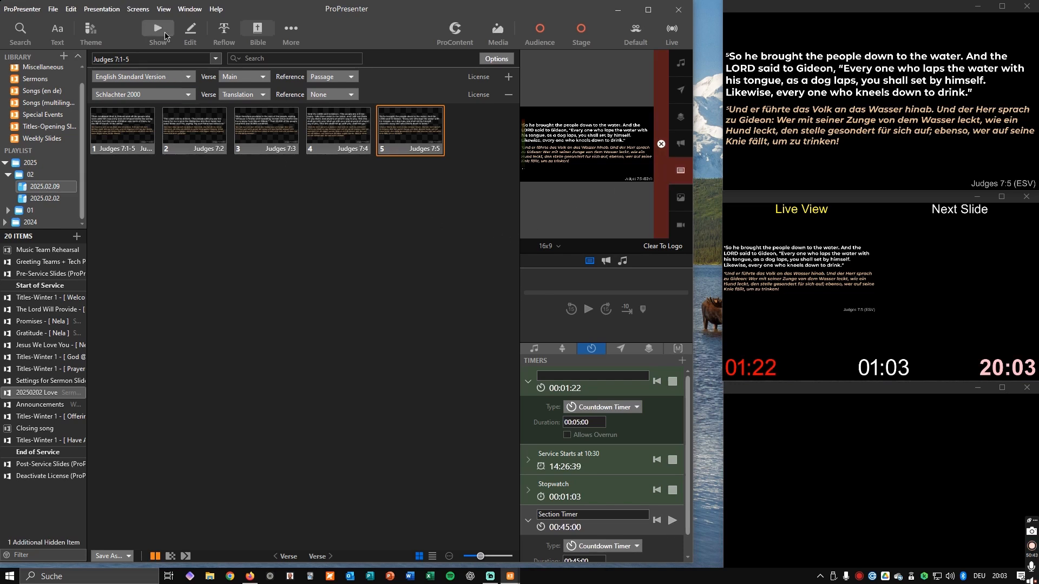
- Return to the playlist, send the Prayer title live, clear its background media, and trigger the title again to restore it
{"action": "left_click", "coordinate": [158, 33]}
{"action": "scroll", "coordinate": [322, 235], "scroll_direction": "up", "scroll_amount": 2}
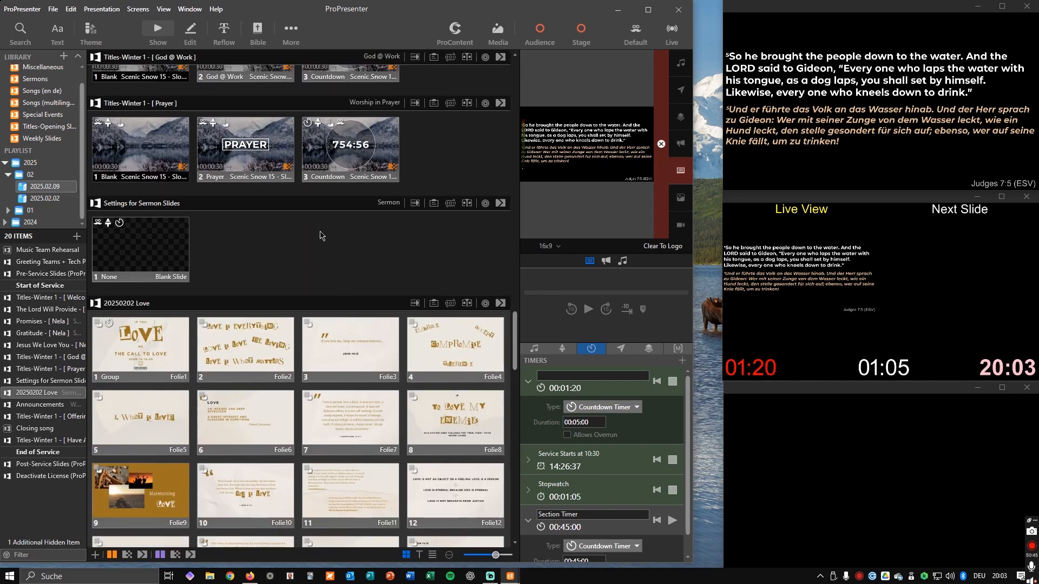
{"action": "left_click", "coordinate": [262, 180]}
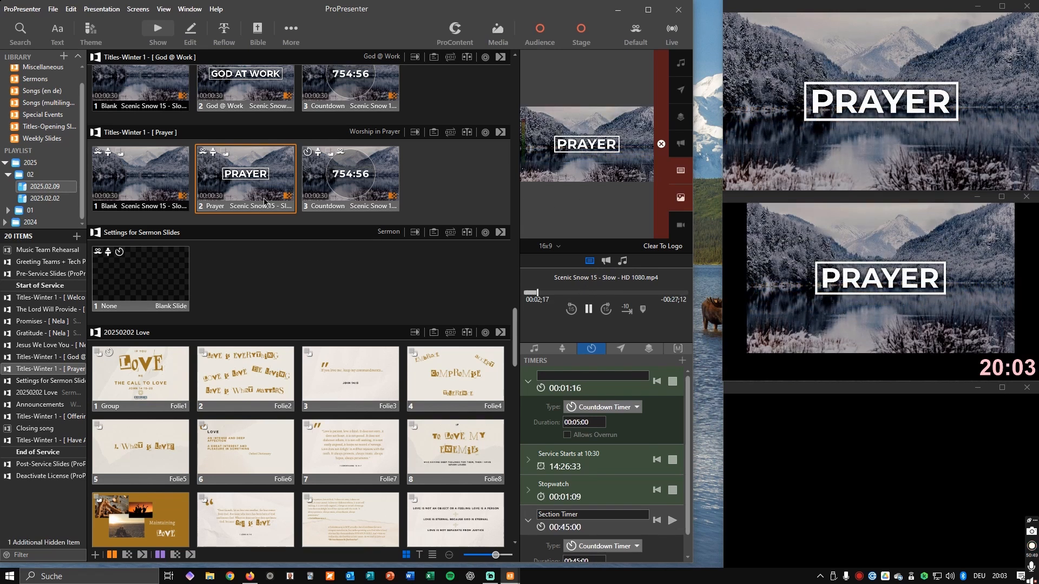
{"action": "left_click", "coordinate": [681, 198]}
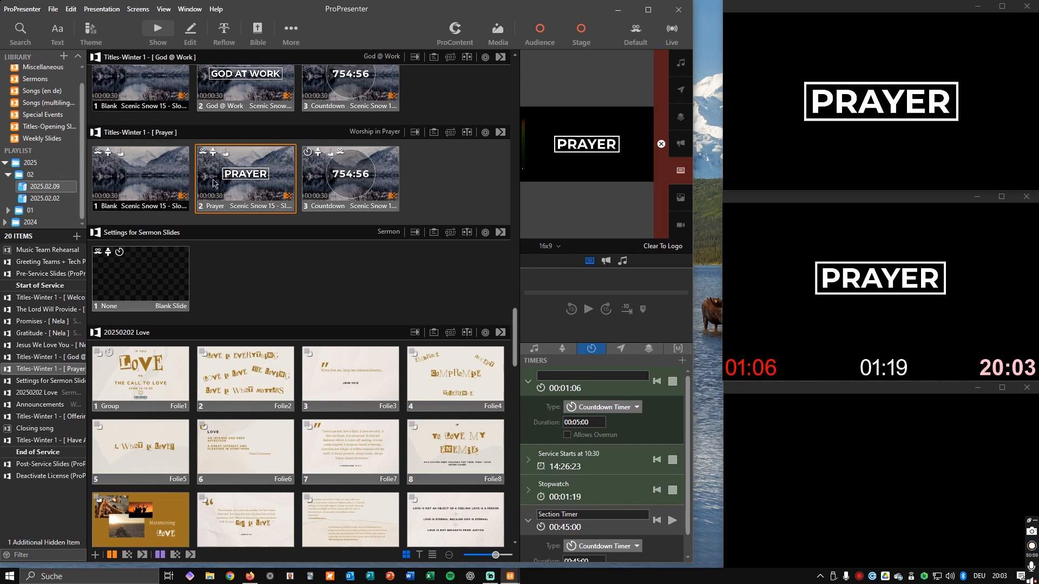
{"action": "left_click", "coordinate": [239, 183]}
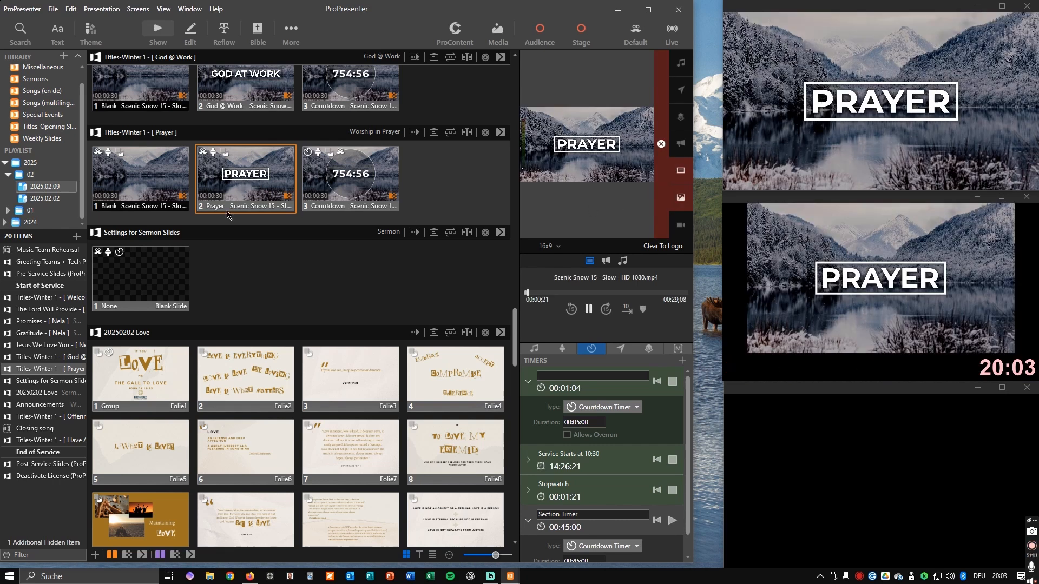
- Send the Jesus We Love You title and Verse 1 live, and clear only the background media behind the lyrics
{"action": "scroll", "coordinate": [256, 228], "scroll_direction": "up", "scroll_amount": 6}
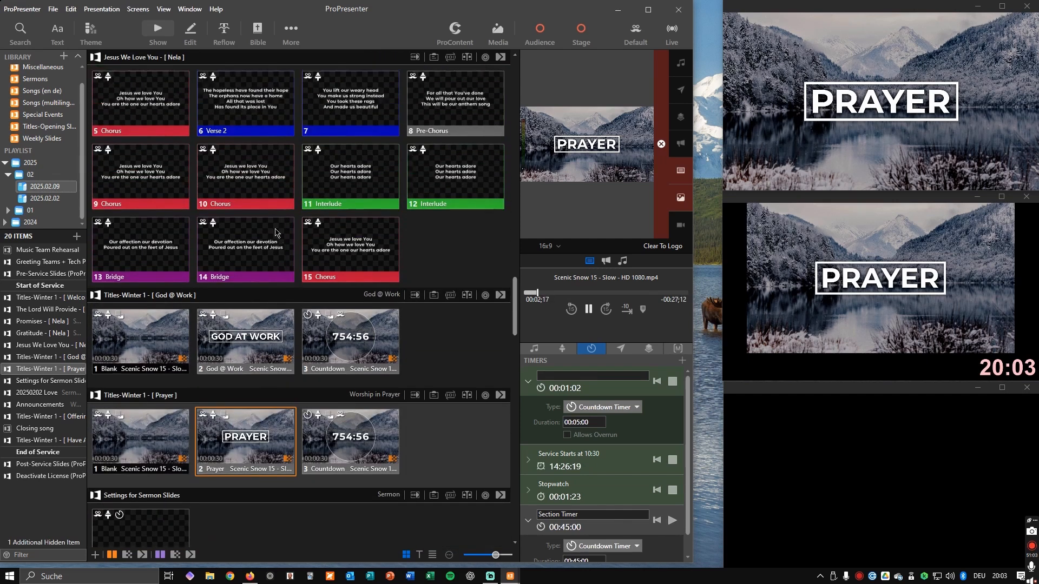
{"action": "left_click", "coordinate": [141, 143]}
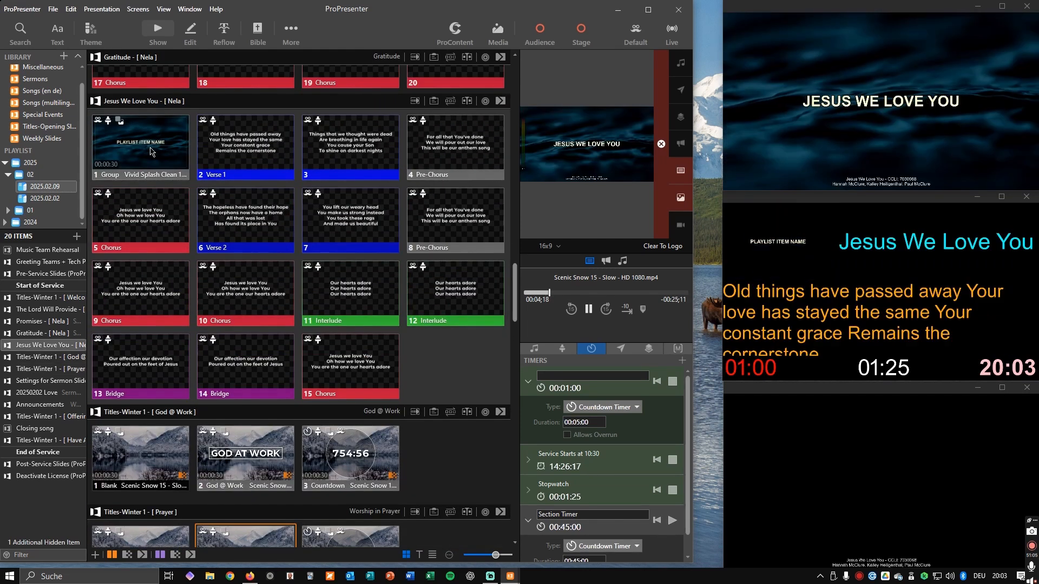
{"action": "key", "text": "Right"}
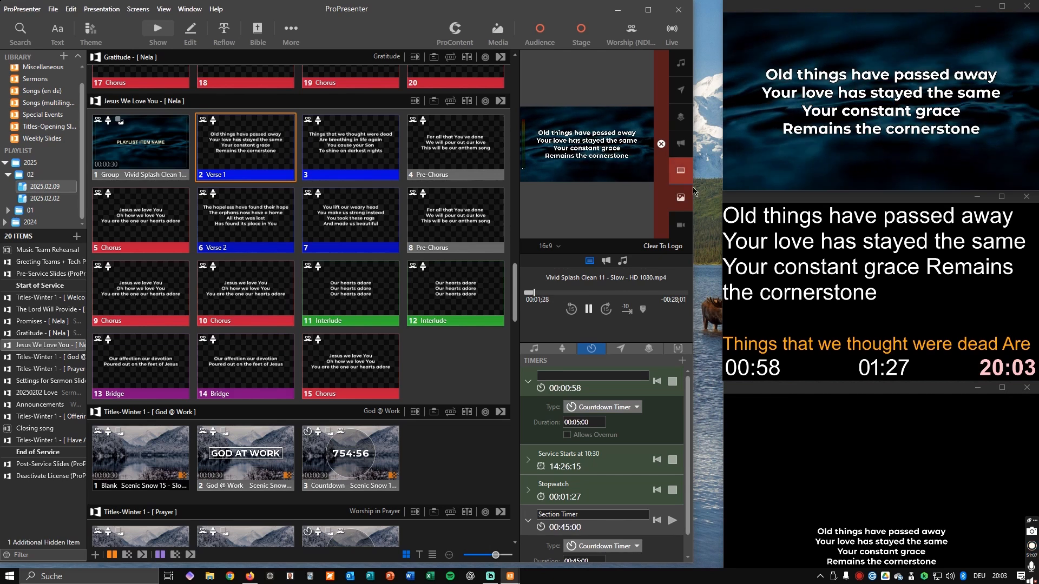
{"action": "left_click", "coordinate": [683, 201]}
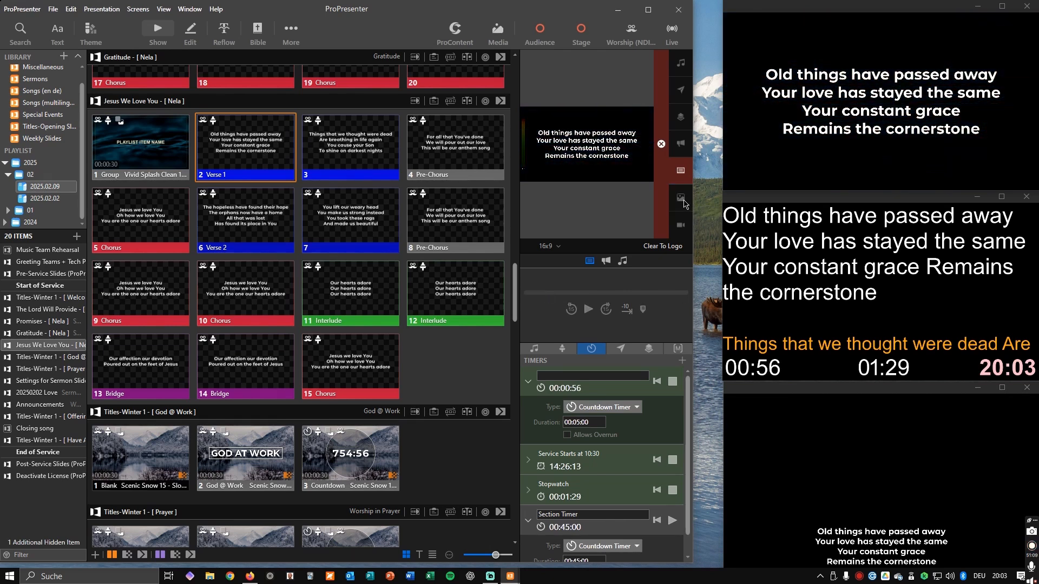
- Restore the song's background with its title slide, advance to Verse 1, and clear only the lyrics from the output
{"action": "left_click", "coordinate": [166, 147]}
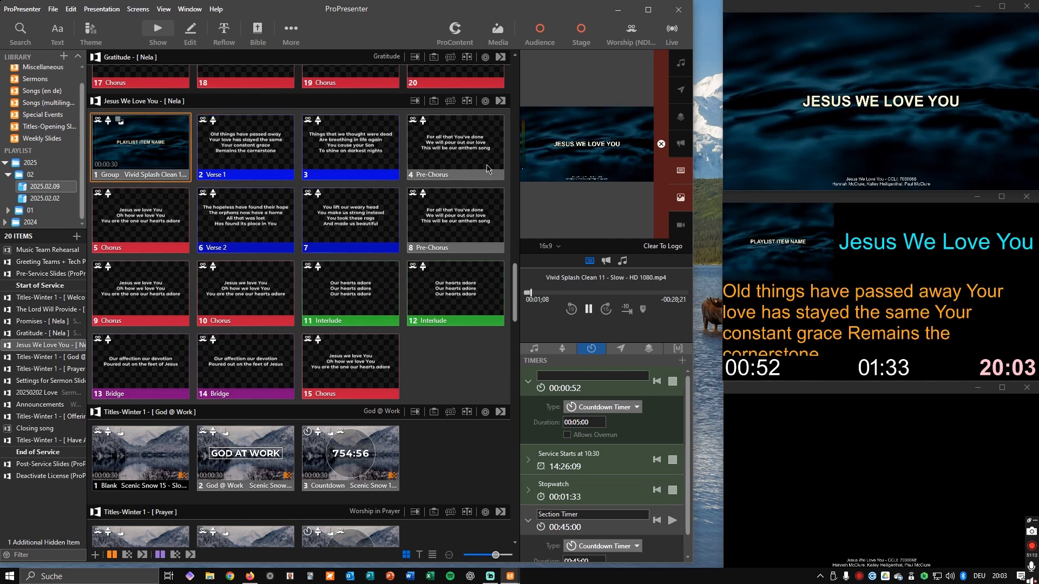
{"action": "key", "text": "Right"}
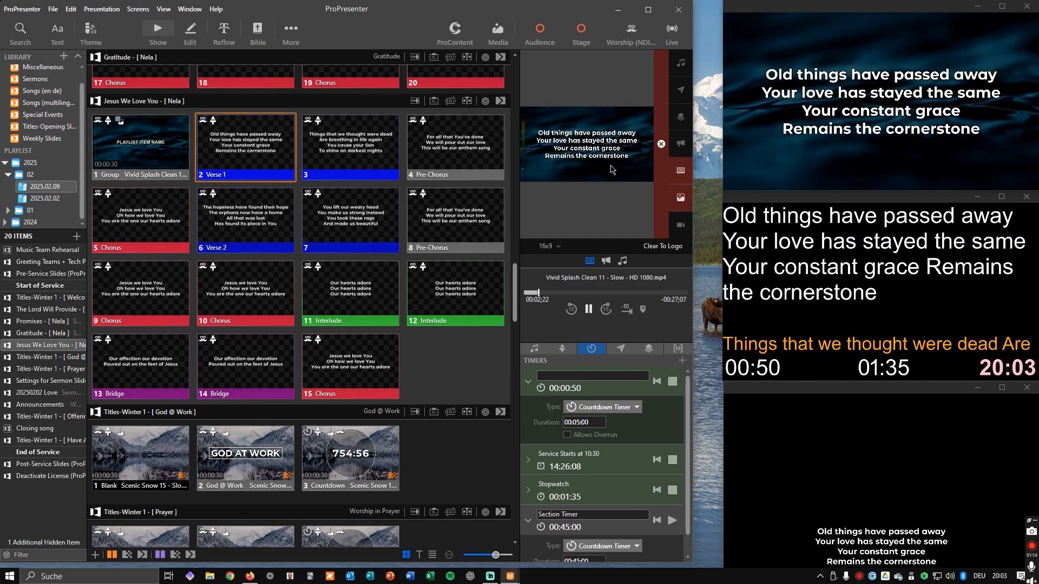
{"action": "left_click", "coordinate": [681, 171]}
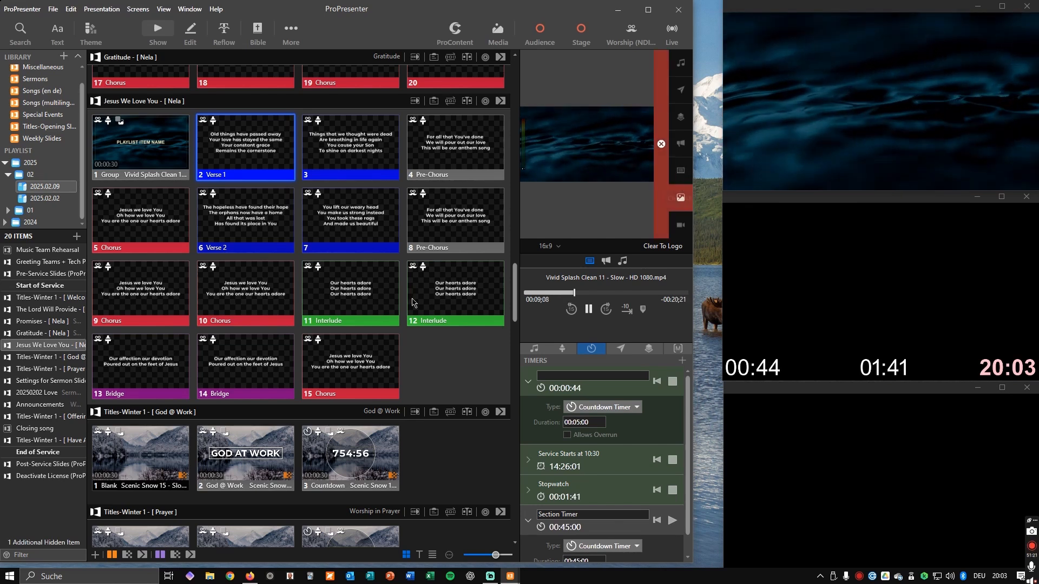
- Send slide 2 of the 20250202 Love presentation live, and clear its slide layer followed by its media layer
{"action": "scroll", "coordinate": [414, 302], "scroll_direction": "down", "scroll_amount": 6}
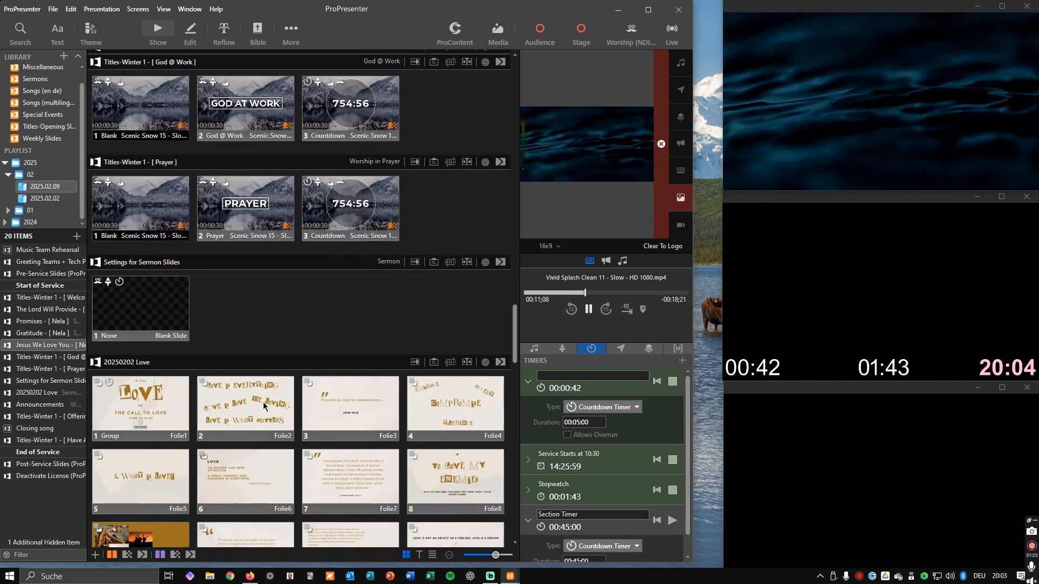
{"action": "left_click", "coordinate": [263, 401]}
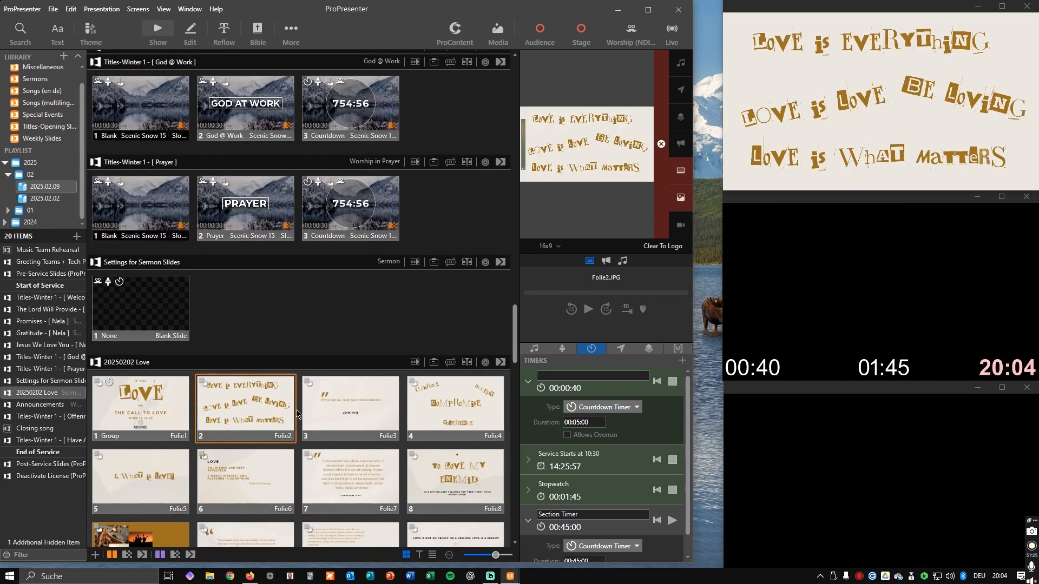
{"action": "left_click", "coordinate": [683, 176]}
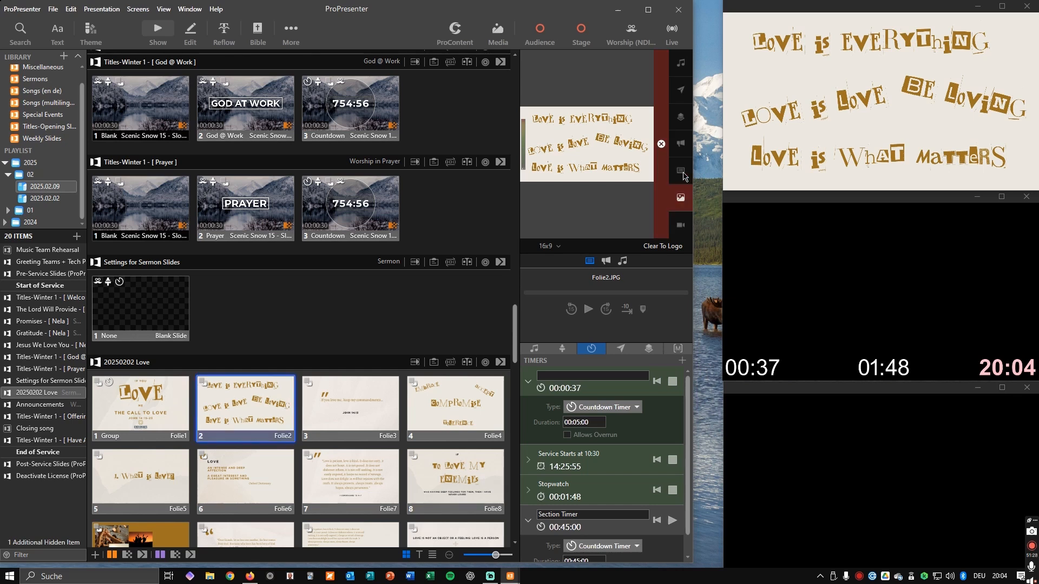
{"action": "left_click", "coordinate": [683, 202]}
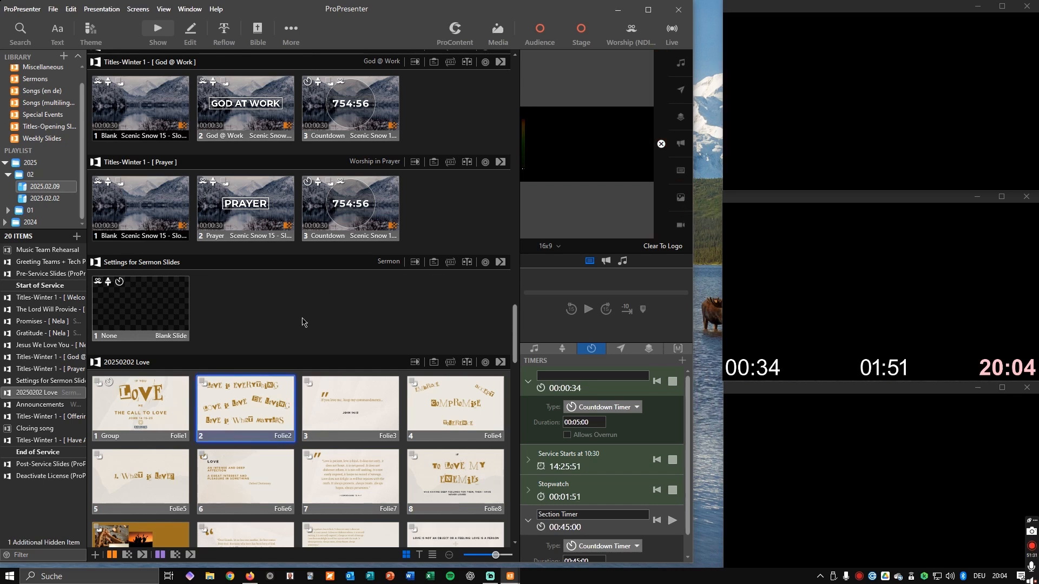
- Send sermon slide 2 live again and clear the output to the church logo
{"action": "left_click", "coordinate": [229, 418]}
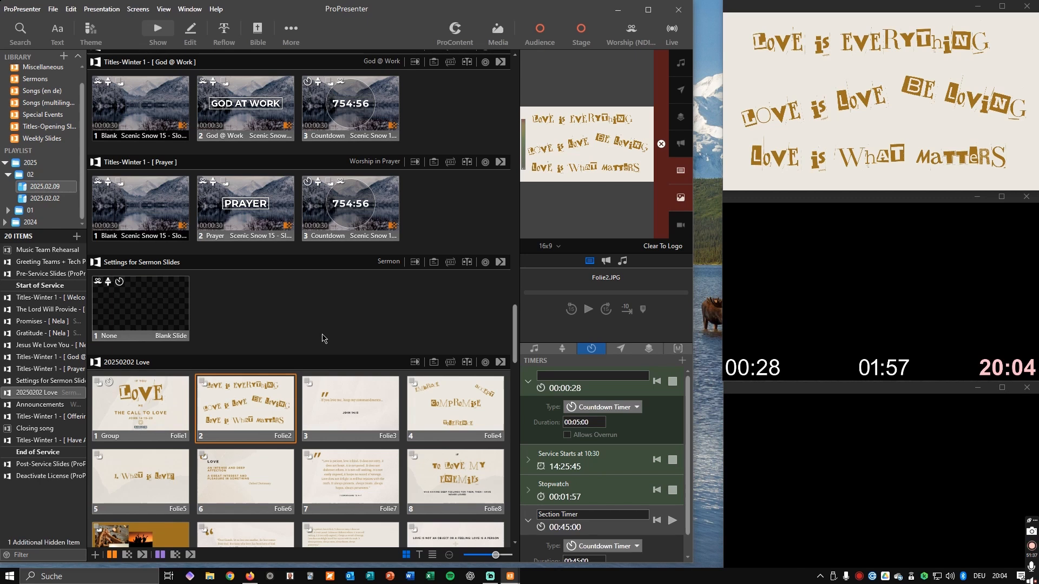
{"action": "left_click", "coordinate": [669, 247]}
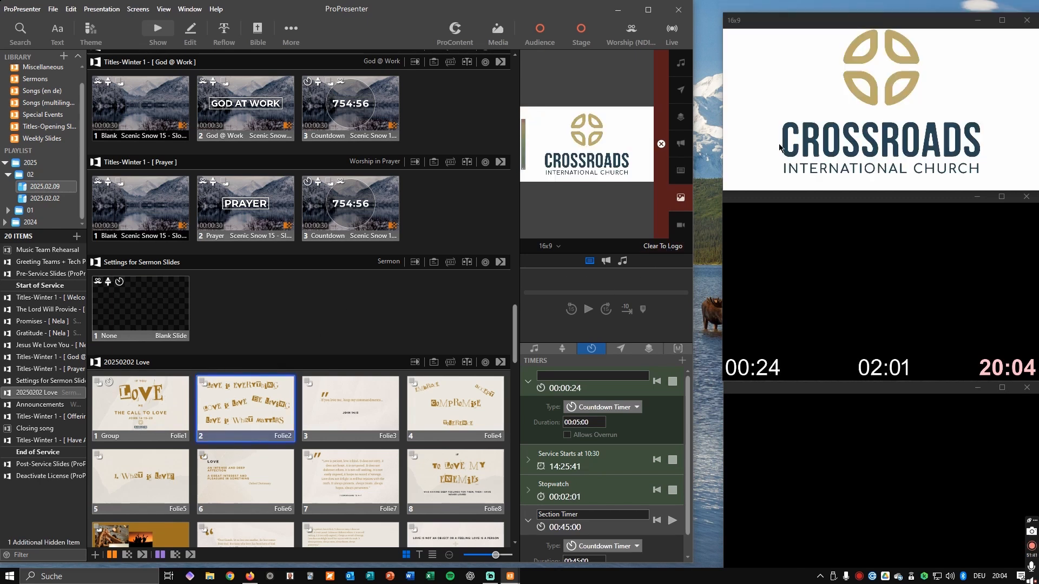
{"action": "scroll", "coordinate": [411, 346], "scroll_direction": "up", "scroll_amount": 7}
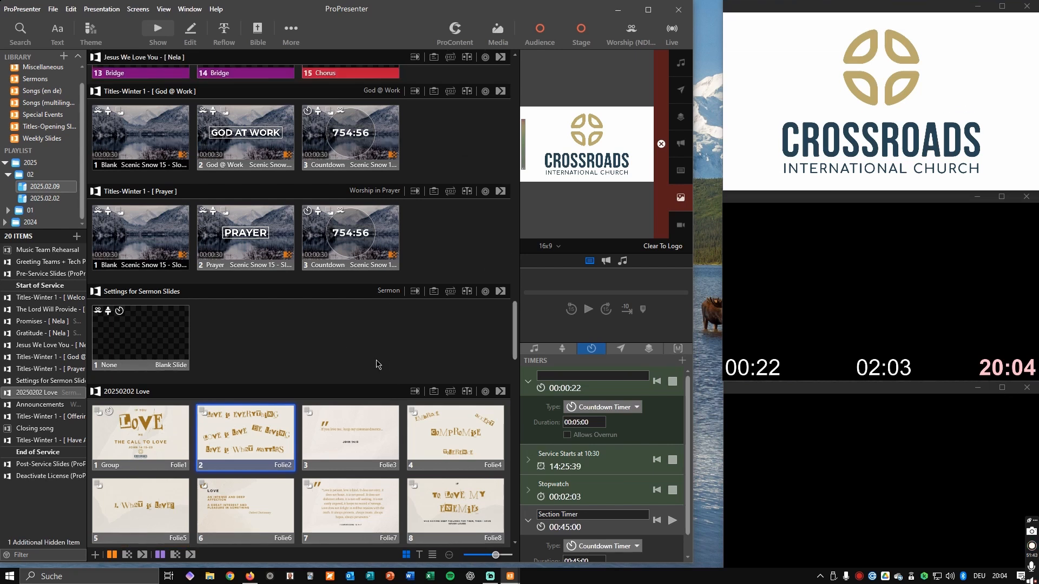
- Send the God at Work title and slide 2 of 20250202 Love live, clearing all output layers after each one
{"action": "scroll", "coordinate": [447, 317], "scroll_direction": "down", "scroll_amount": 5}
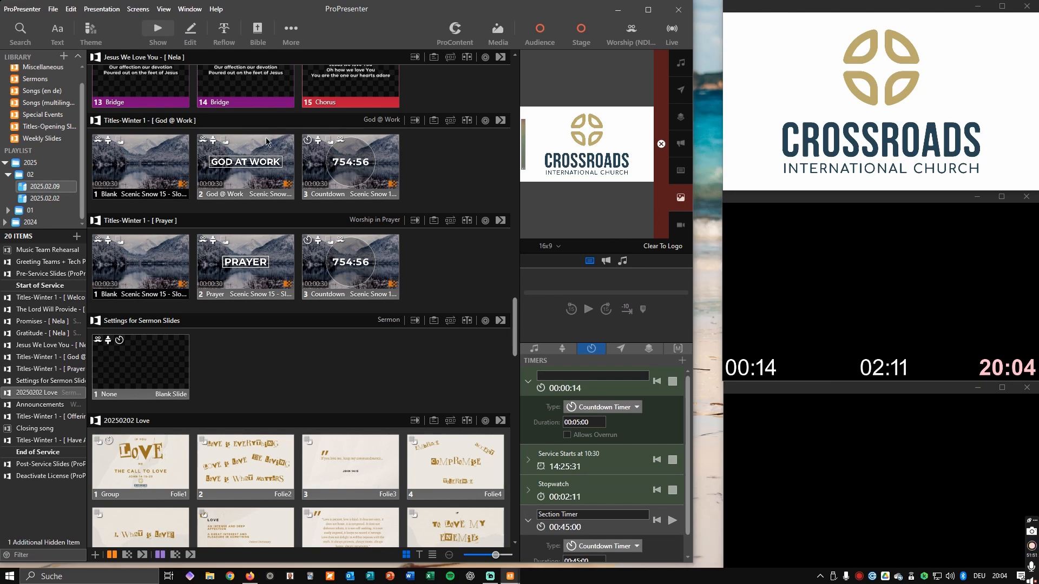
{"action": "left_click", "coordinate": [244, 182]}
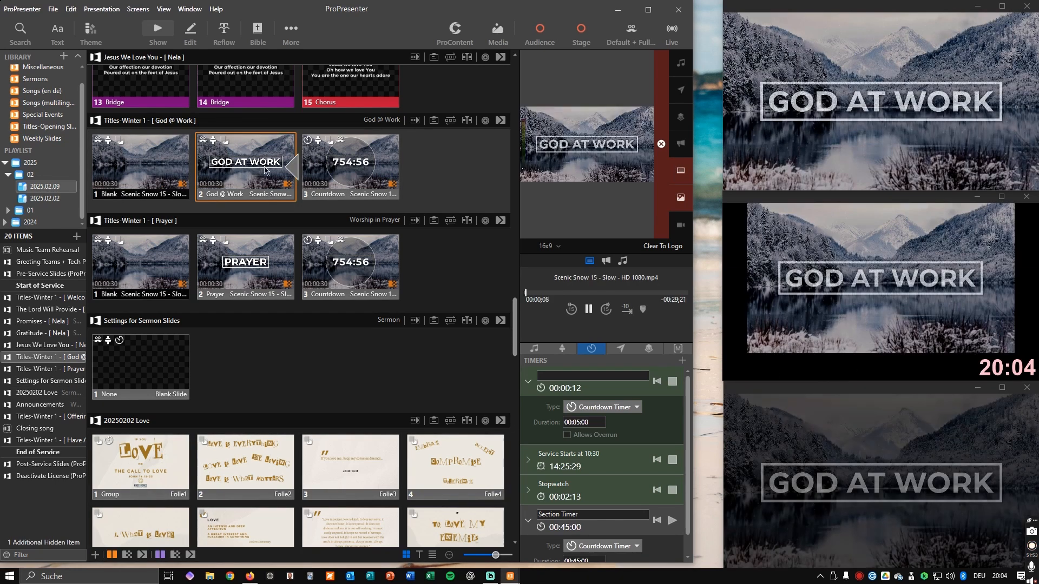
{"action": "left_click", "coordinate": [660, 143]}
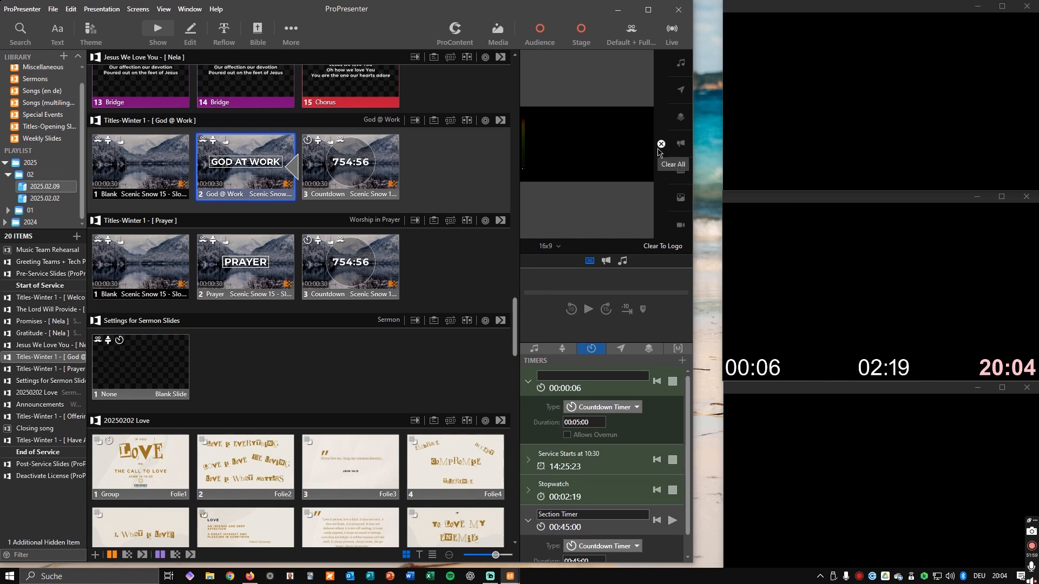
{"action": "left_click", "coordinate": [262, 467]}
{"action": "left_click", "coordinate": [661, 144]}
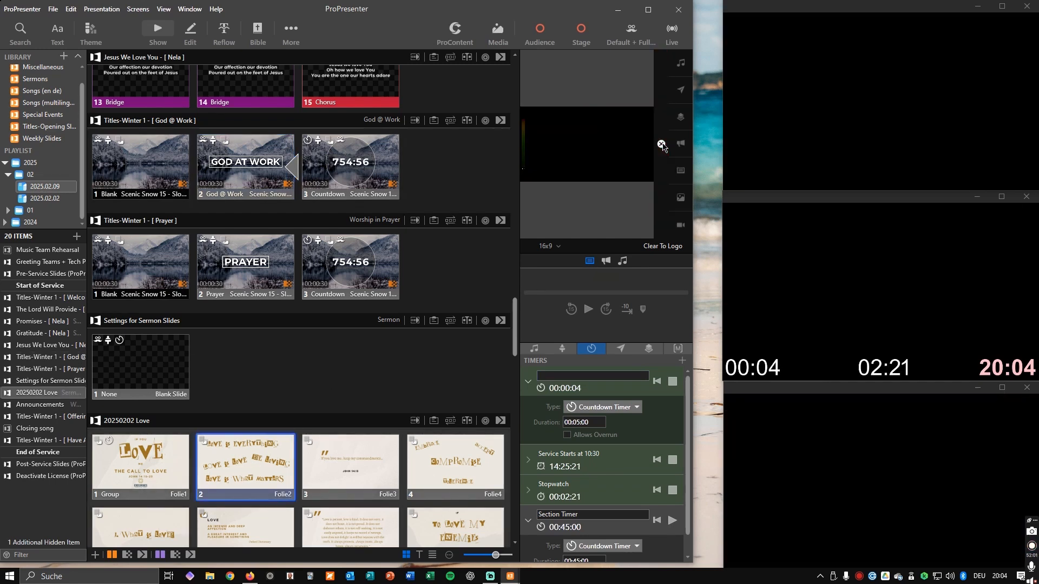
- Send slide 7 of Jesus We Love You live and clear all layers from the output
{"action": "scroll", "coordinate": [310, 306], "scroll_direction": "up", "scroll_amount": 6}
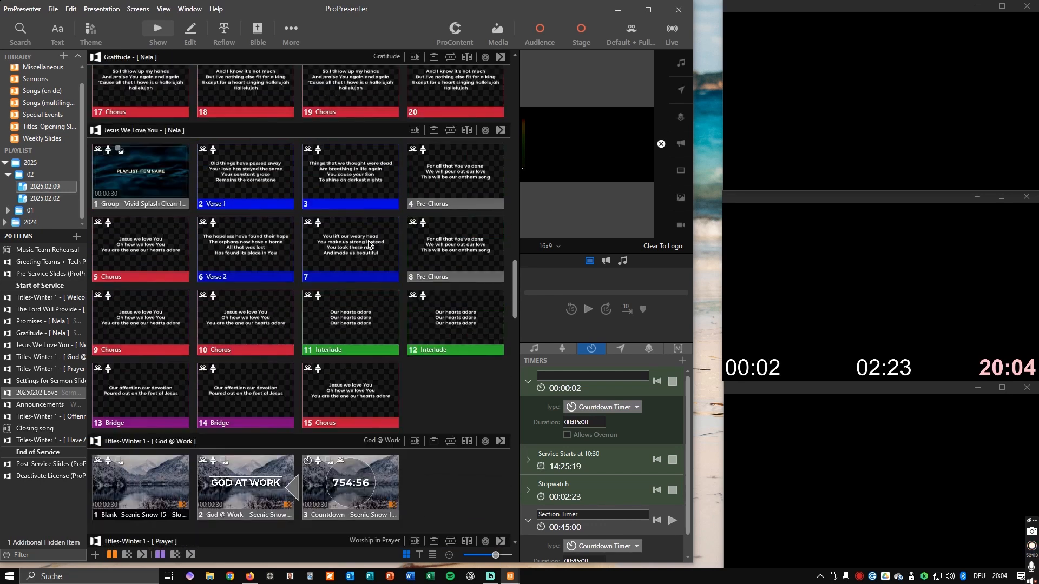
{"action": "left_click", "coordinate": [368, 247]}
{"action": "left_click", "coordinate": [661, 144]}
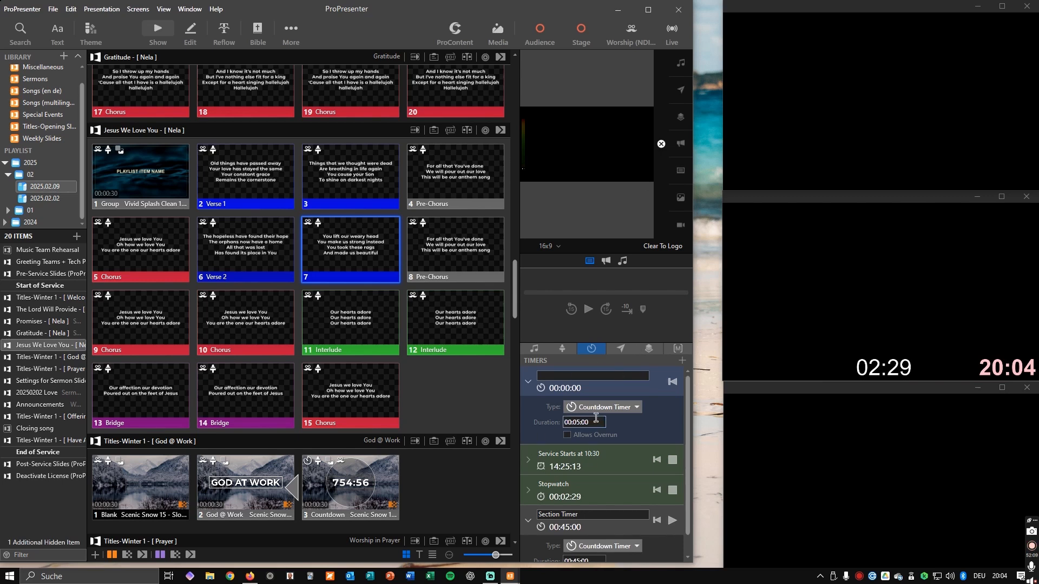
- Bring up the stage controls, send sermon slides 1 and 2 live, and apply the sermon settings slide before returning to slide 1
{"action": "scroll", "coordinate": [579, 466], "scroll_direction": "down", "scroll_amount": 1}
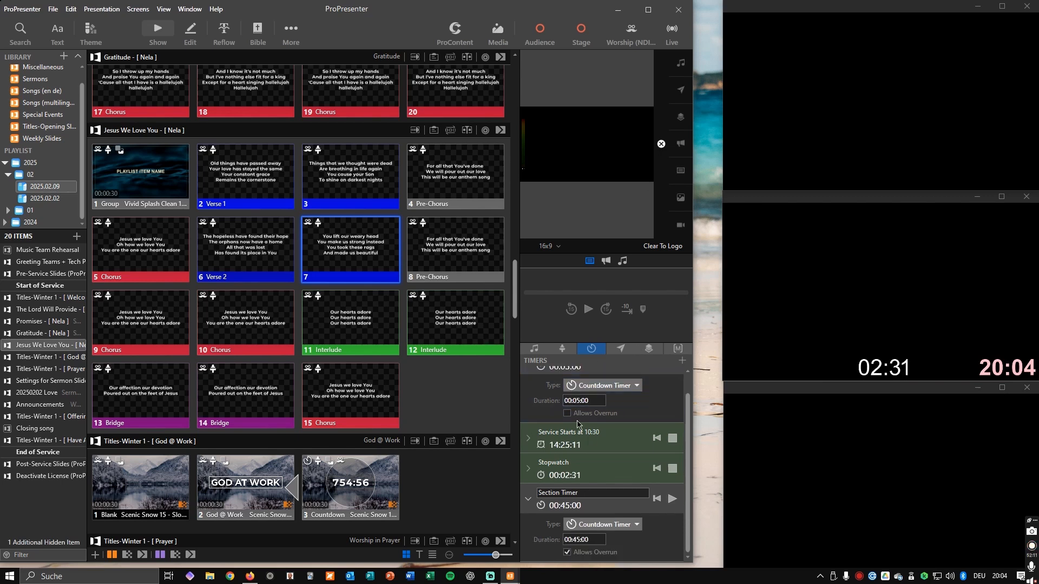
{"action": "scroll", "coordinate": [616, 412], "scroll_direction": "up", "scroll_amount": 1}
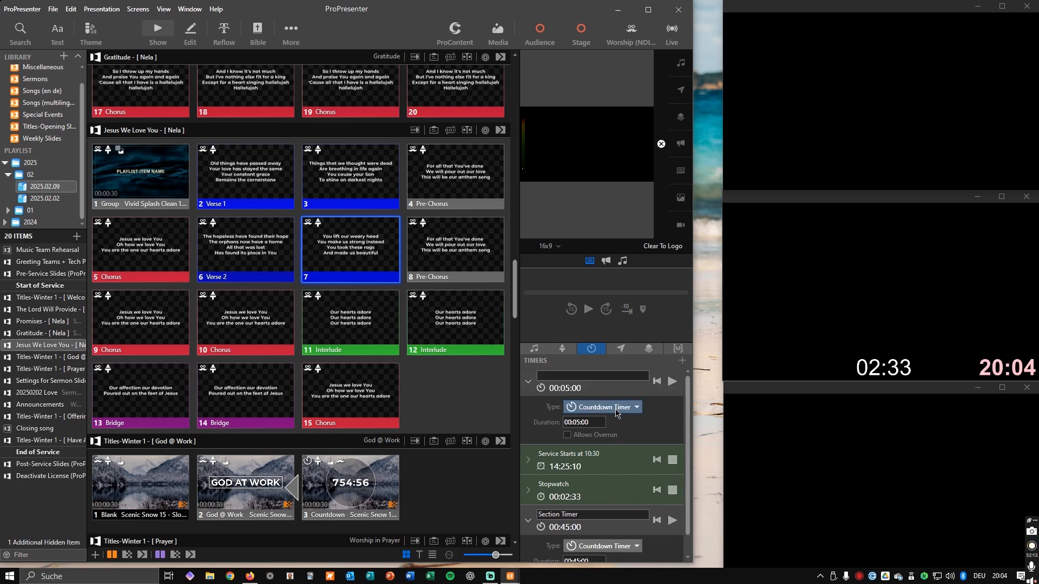
{"action": "left_click", "coordinate": [562, 350]}
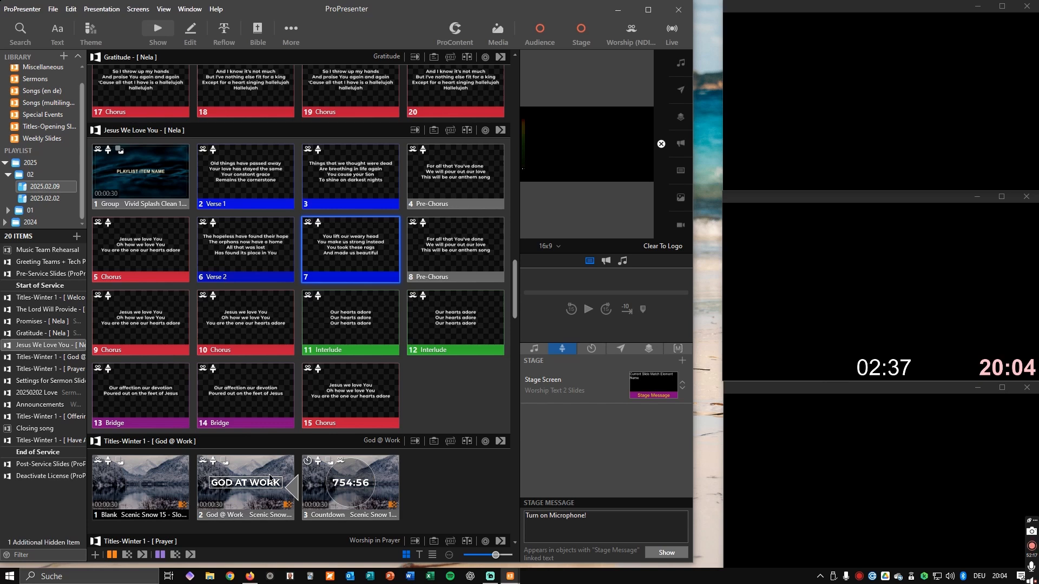
{"action": "scroll", "coordinate": [270, 479], "scroll_direction": "down", "scroll_amount": 10}
{"action": "left_click", "coordinate": [157, 470]}
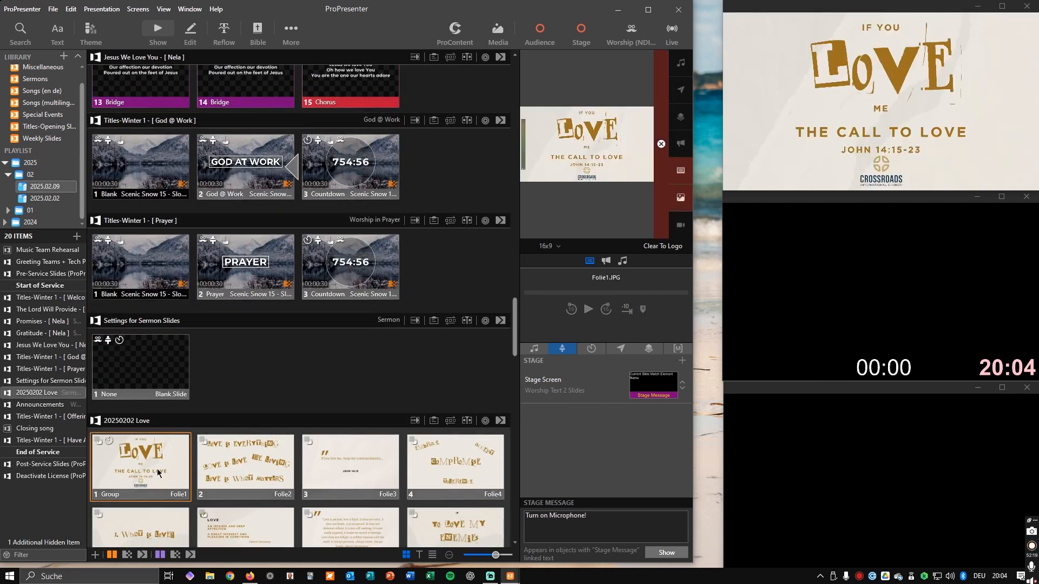
{"action": "left_click", "coordinate": [235, 460]}
{"action": "left_click", "coordinate": [135, 374]}
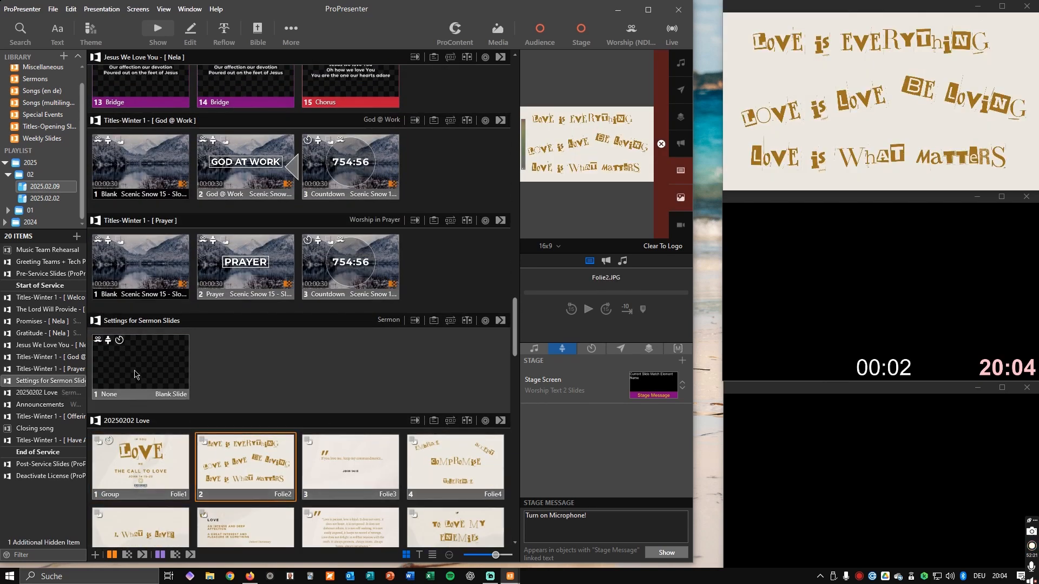
{"action": "left_click", "coordinate": [141, 459]}
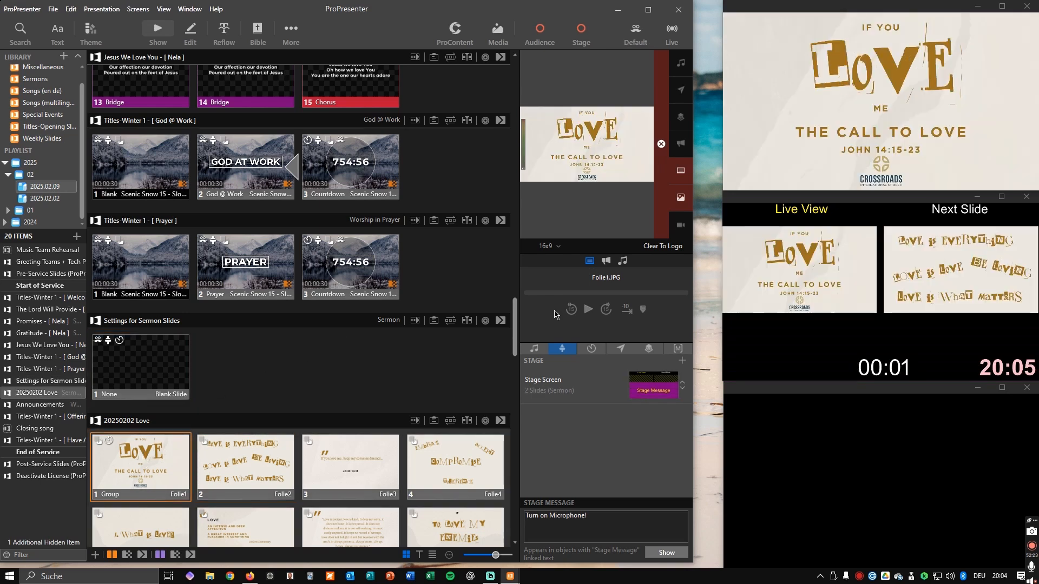
- Replace the stage message with "Watch The Time!", show it on the stage screen, and hide it
{"action": "left_click_drag", "start_coordinate": [605, 522], "coordinate": [447, 511]}
{"action": "type", "text": "W"}
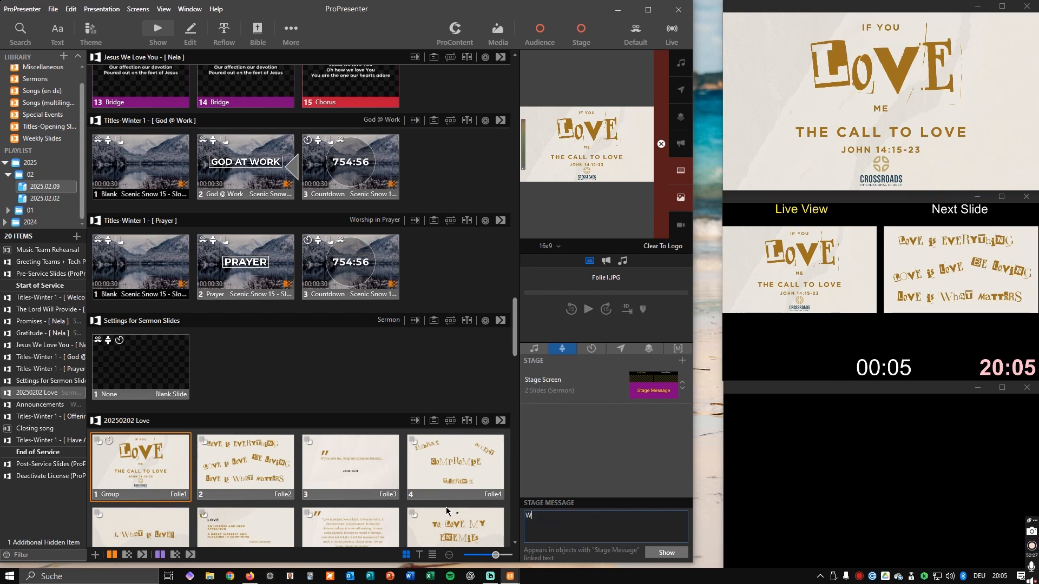
{"action": "type", "text": "atch The Time!"}
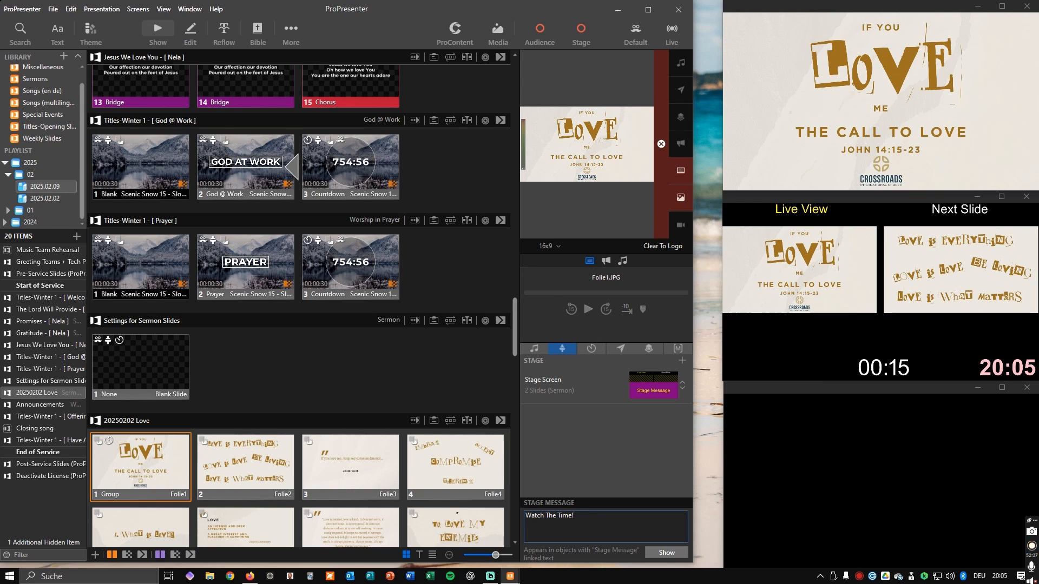
{"action": "left_click", "coordinate": [666, 552]}
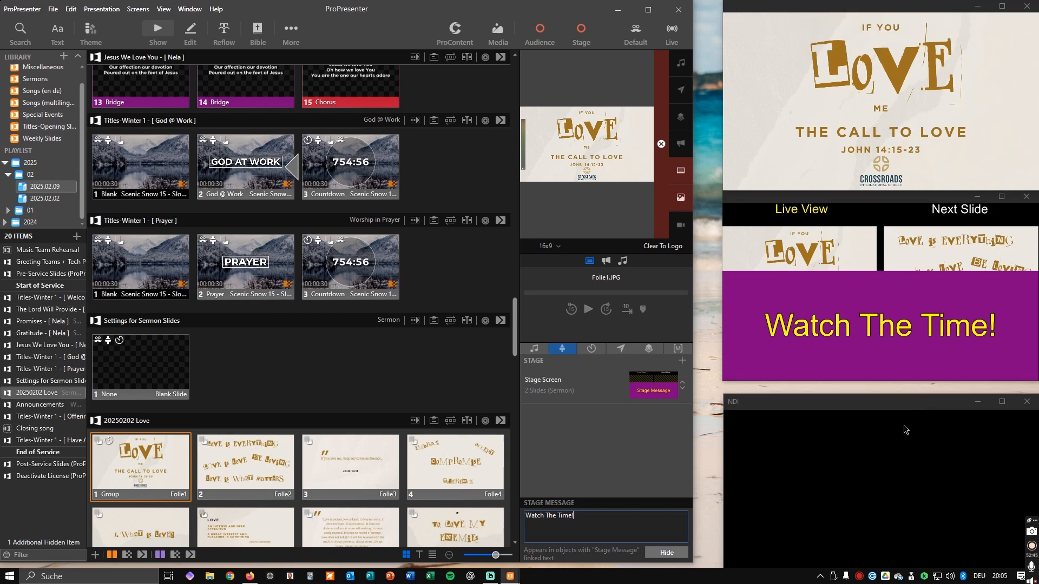
{"action": "left_click", "coordinate": [671, 555]}
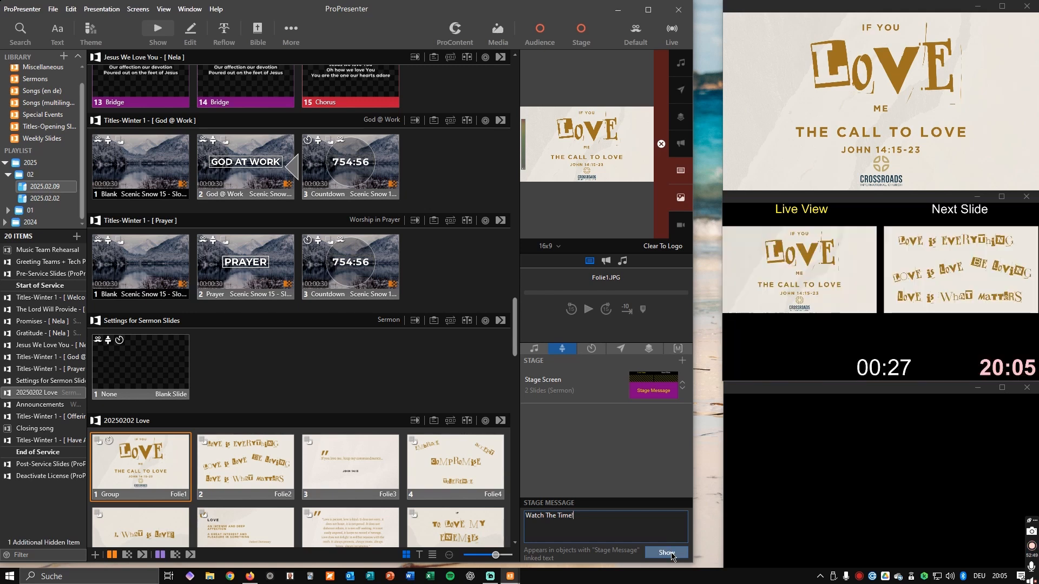
- Show the stage message again, send the Prayer title live with it on, and hide the message
{"action": "left_click", "coordinate": [670, 556]}
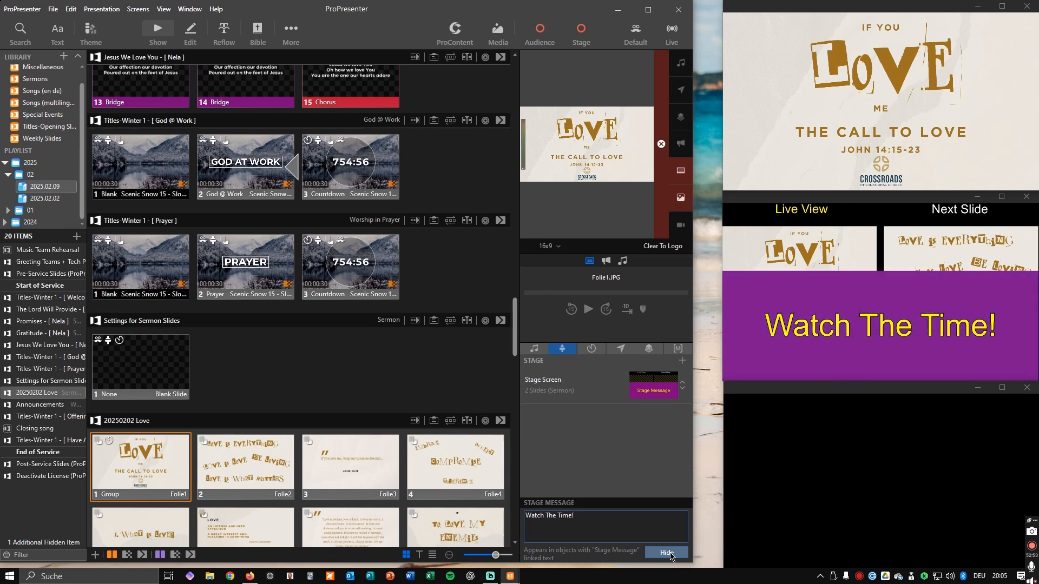
{"action": "left_click", "coordinate": [242, 260]}
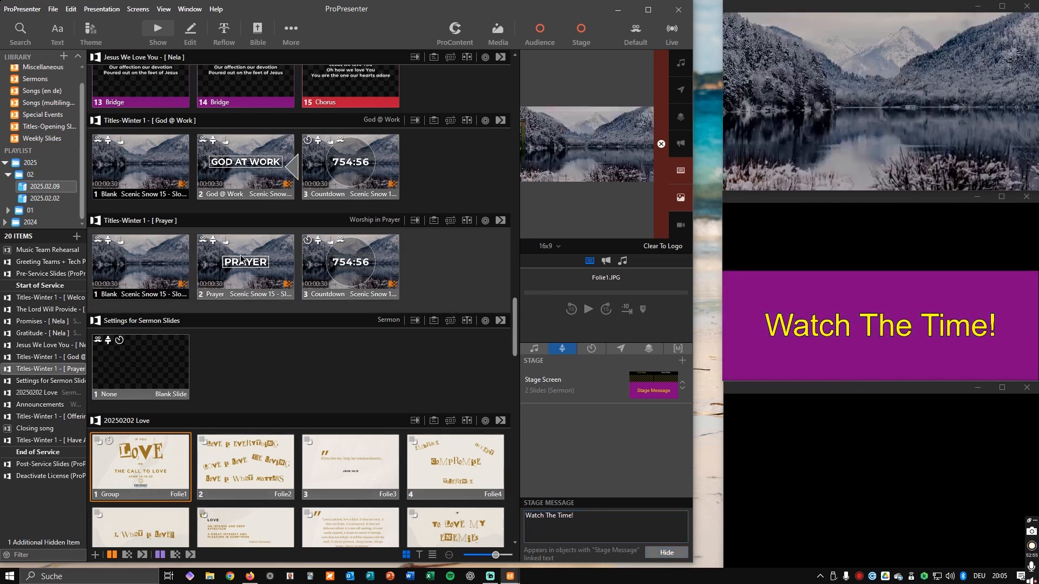
{"action": "left_click", "coordinate": [661, 552]}
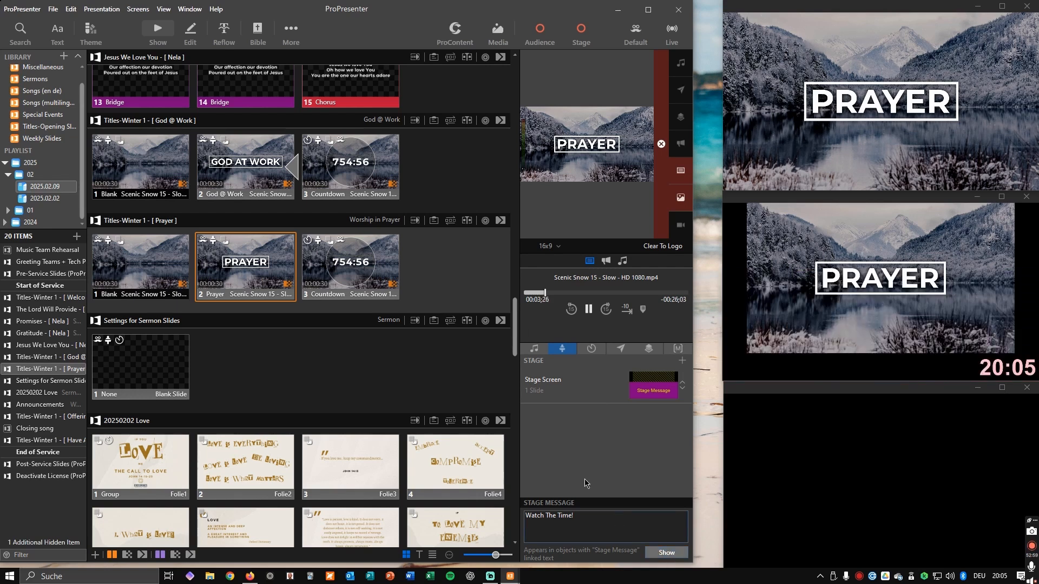
- Send Bridge slide 14 of Jesus We Love You live and show the stage message over the lyrics layout
{"action": "scroll", "coordinate": [256, 211], "scroll_direction": "up", "scroll_amount": 4}
{"action": "left_click", "coordinate": [257, 211]}
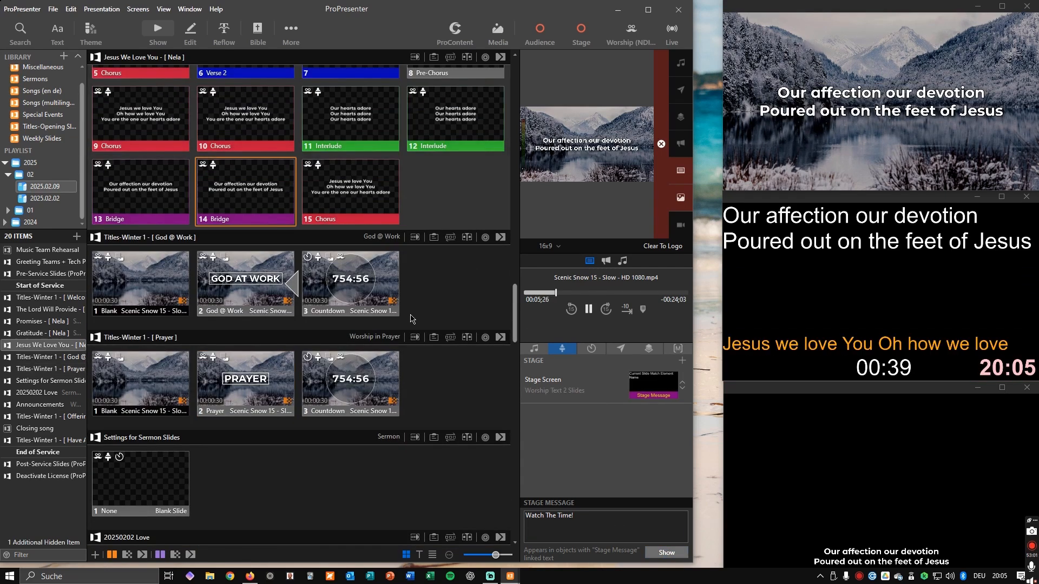
{"action": "left_click", "coordinate": [665, 553]}
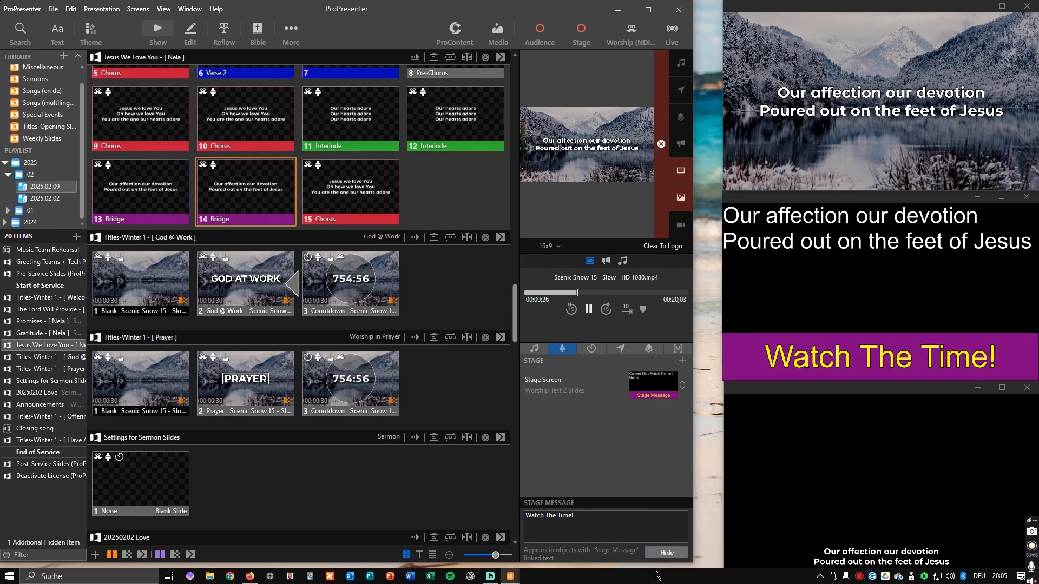
- Send slide 2 of the Pre-Service Slides, the 4 Core Values, live while the stage message is showing
{"action": "scroll", "coordinate": [350, 259], "scroll_direction": "up", "scroll_amount": 8}
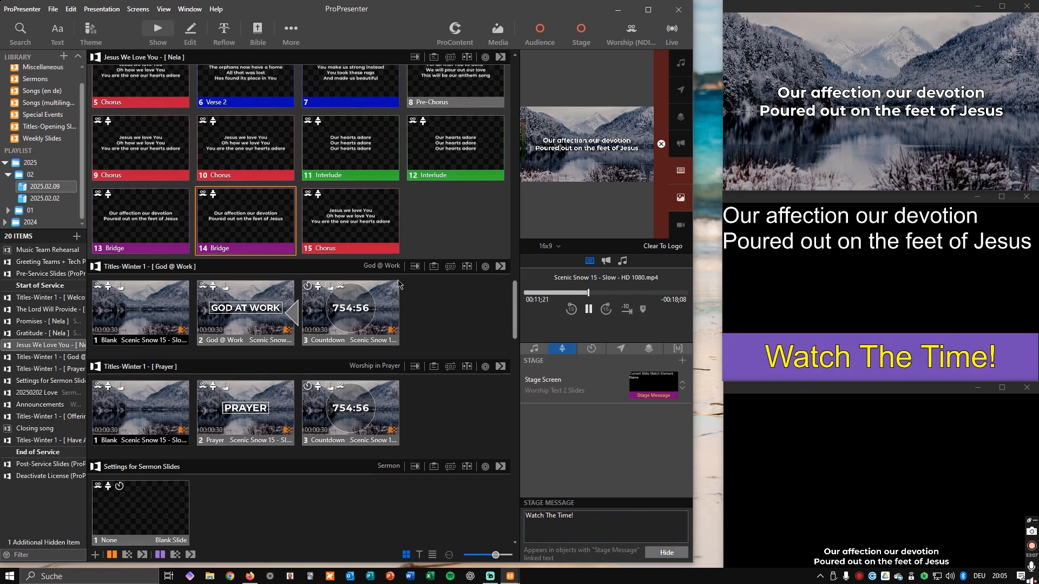
{"action": "scroll", "coordinate": [350, 260], "scroll_direction": "up", "scroll_amount": 15}
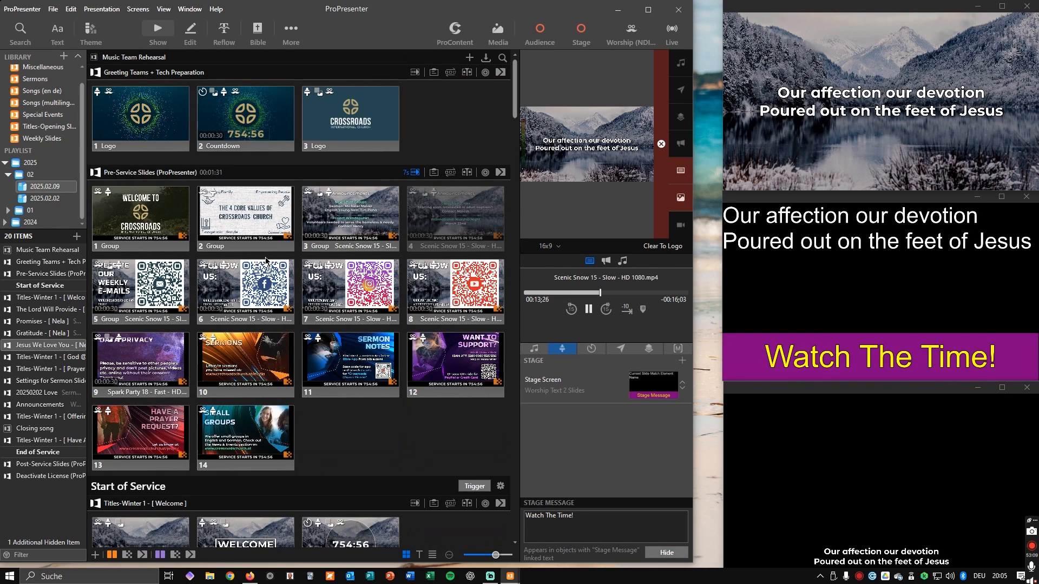
{"action": "left_click", "coordinate": [248, 230]}
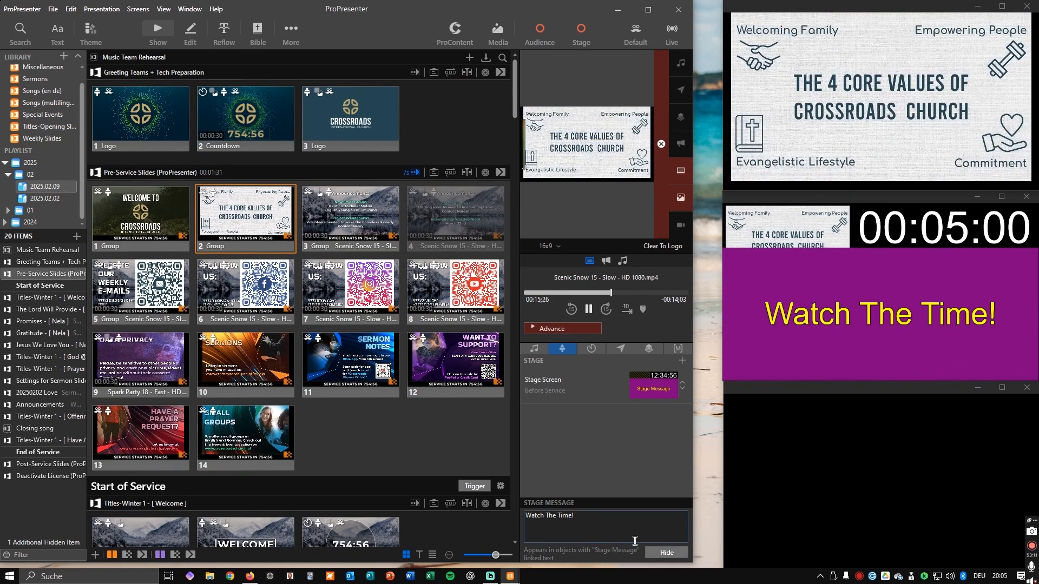